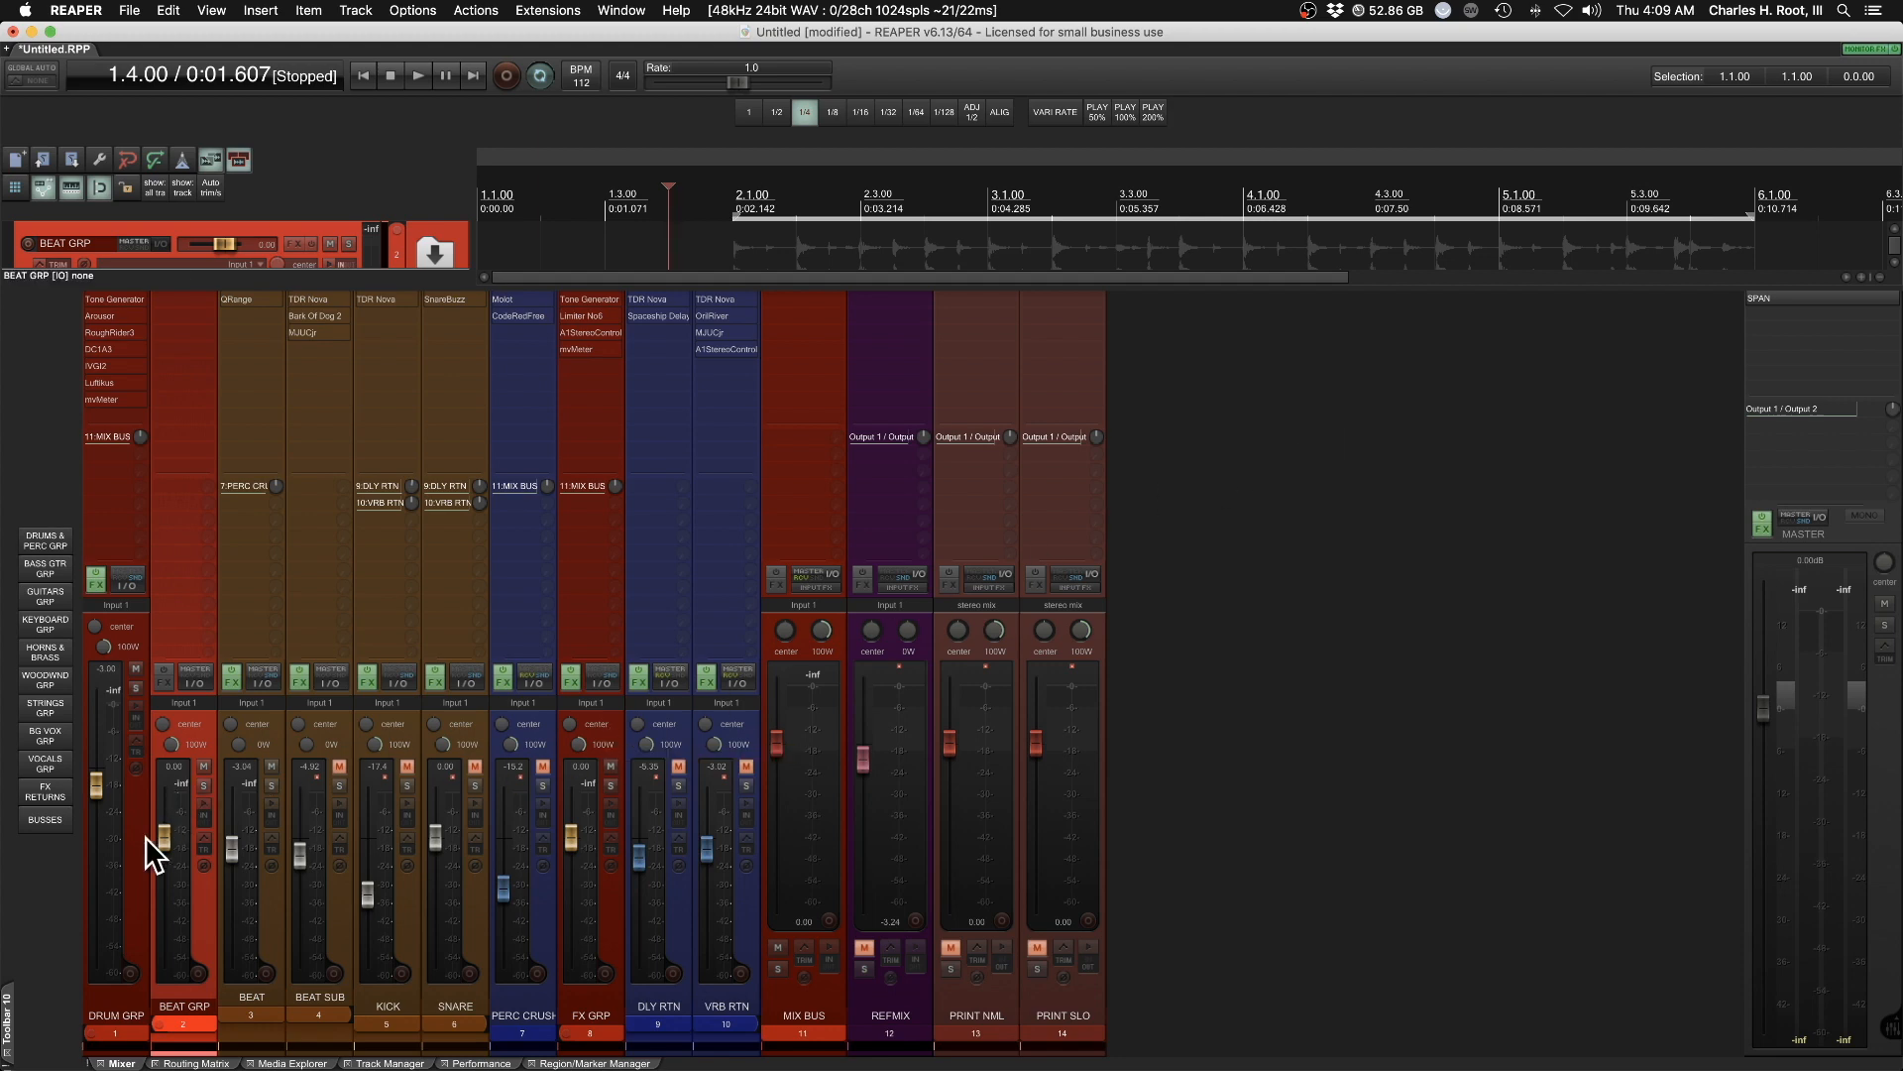
Look over the BEAT, REFMIX, PRINT NML and PRINT SLO tracks in the mixer, selecting each one in turn
{"action": "left_click", "coordinate": [260, 1009]}
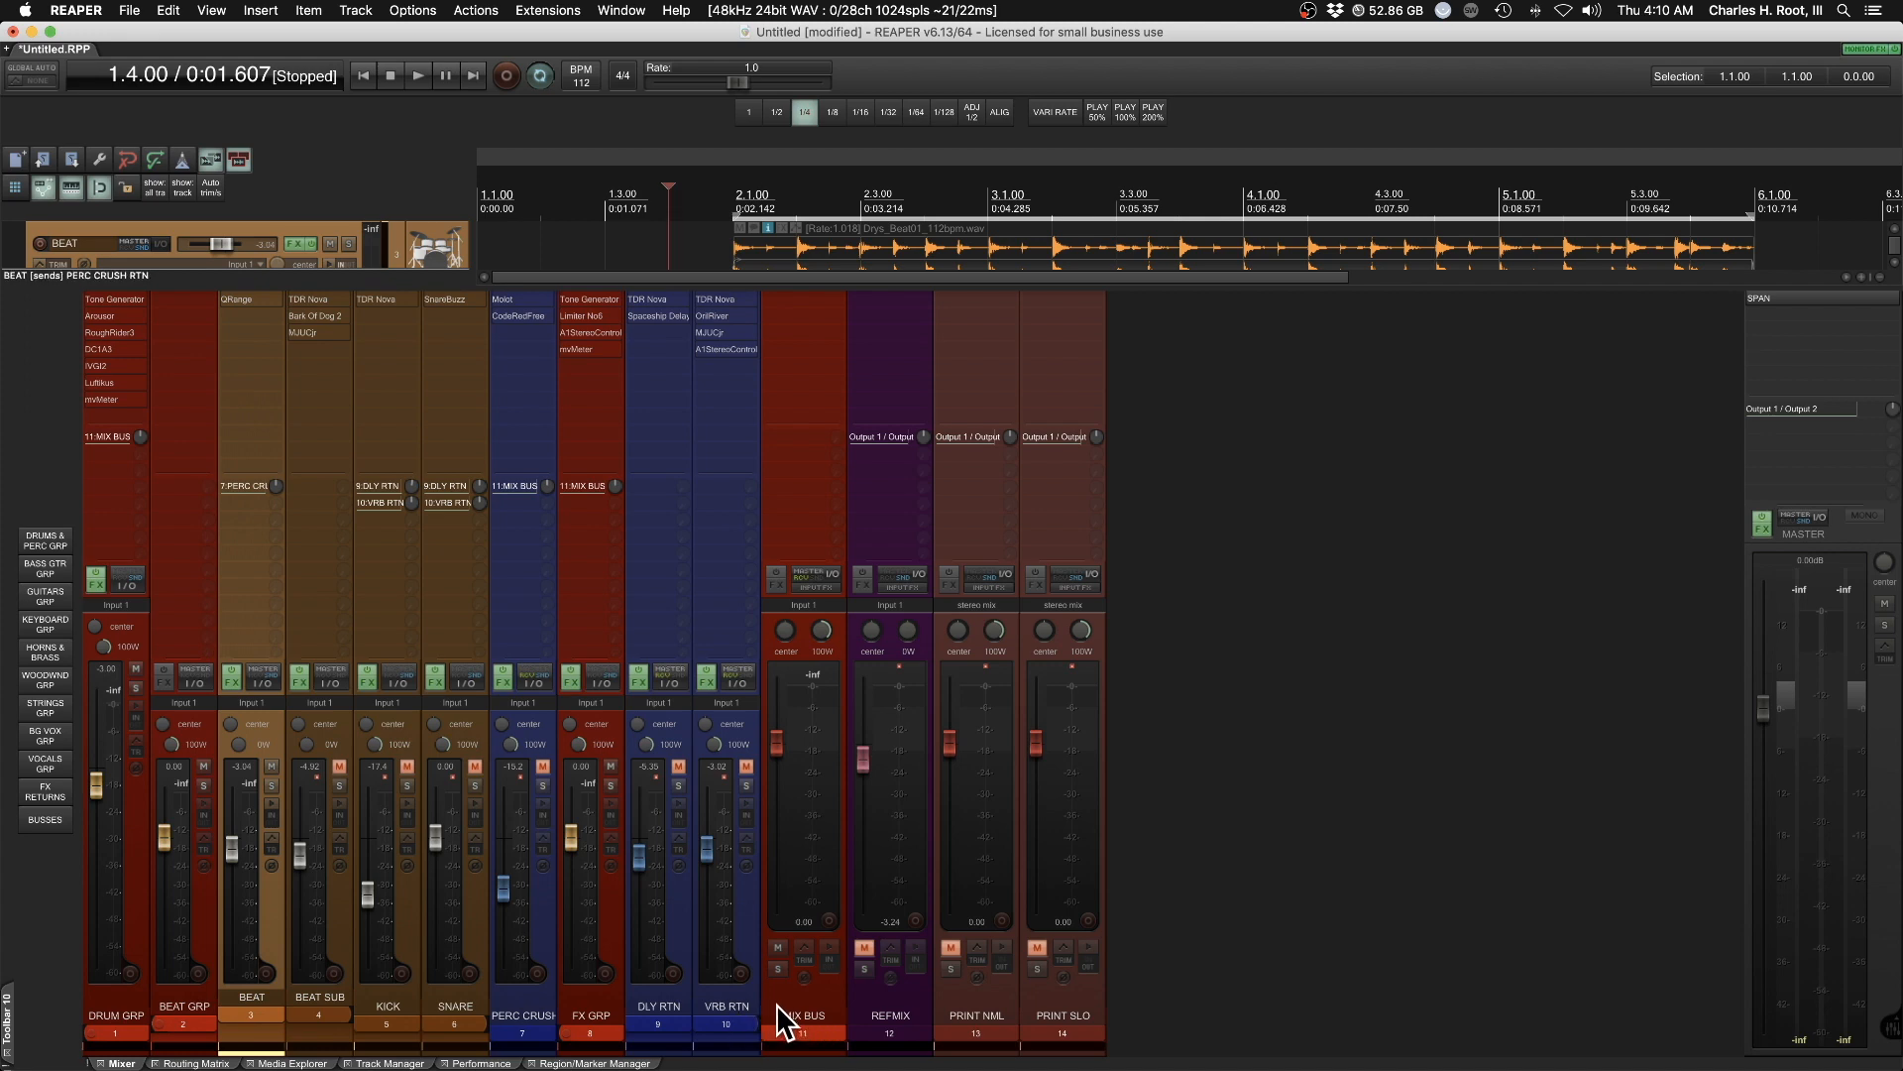
{"action": "left_click", "coordinate": [902, 996]}
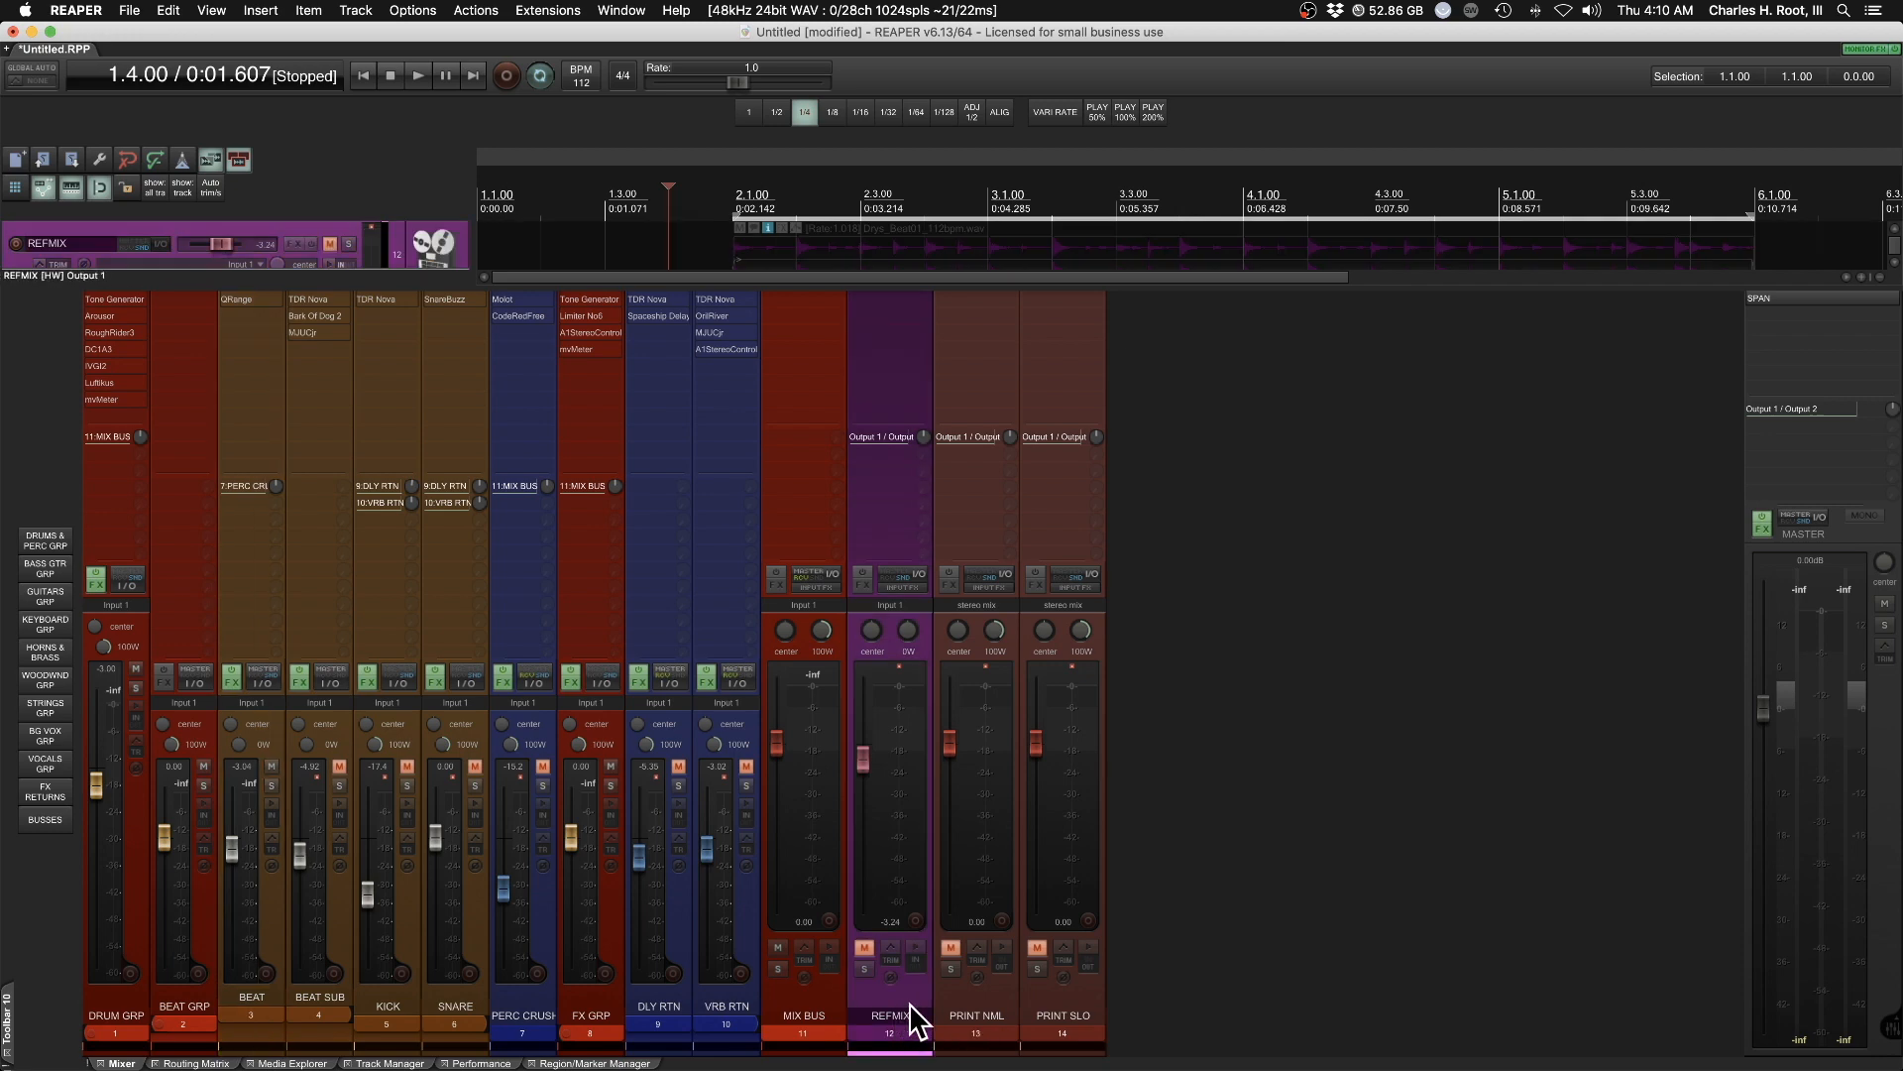
{"action": "left_click", "coordinate": [976, 993]}
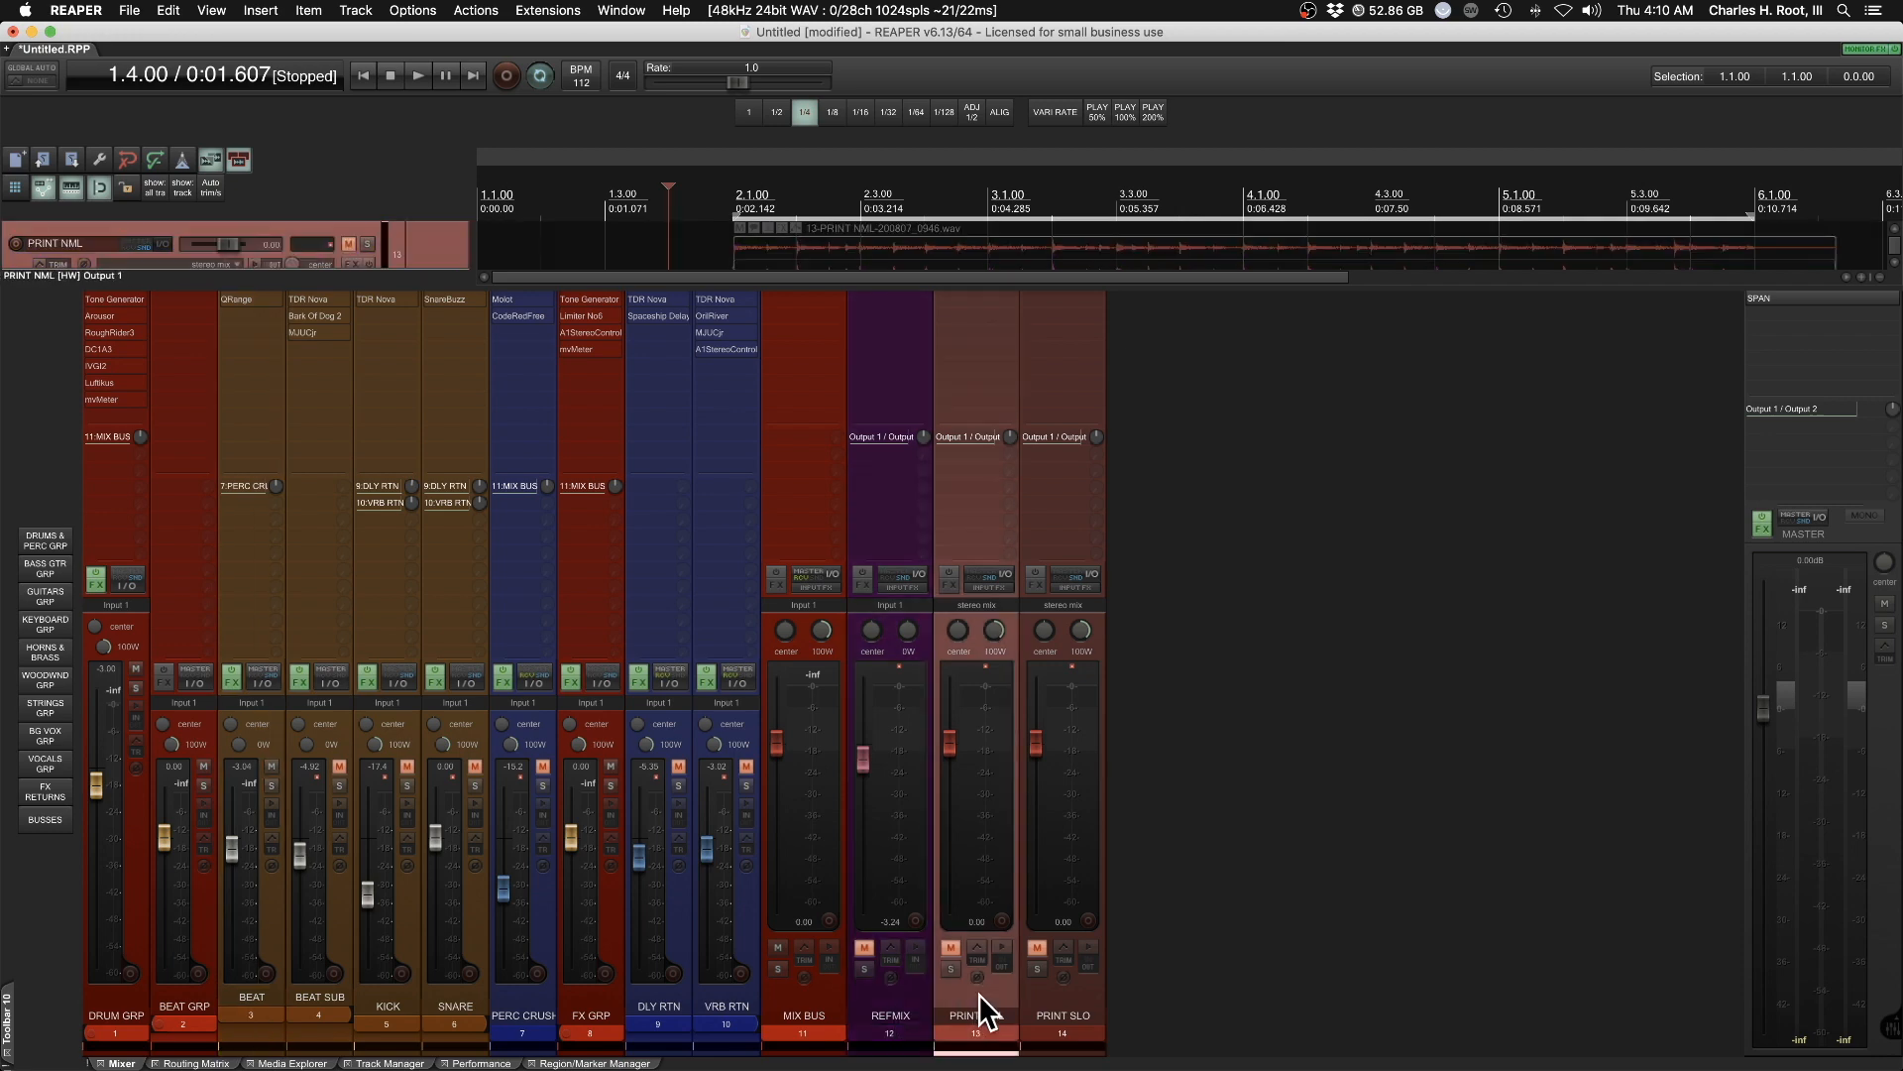
{"action": "left_click", "coordinate": [1093, 992]}
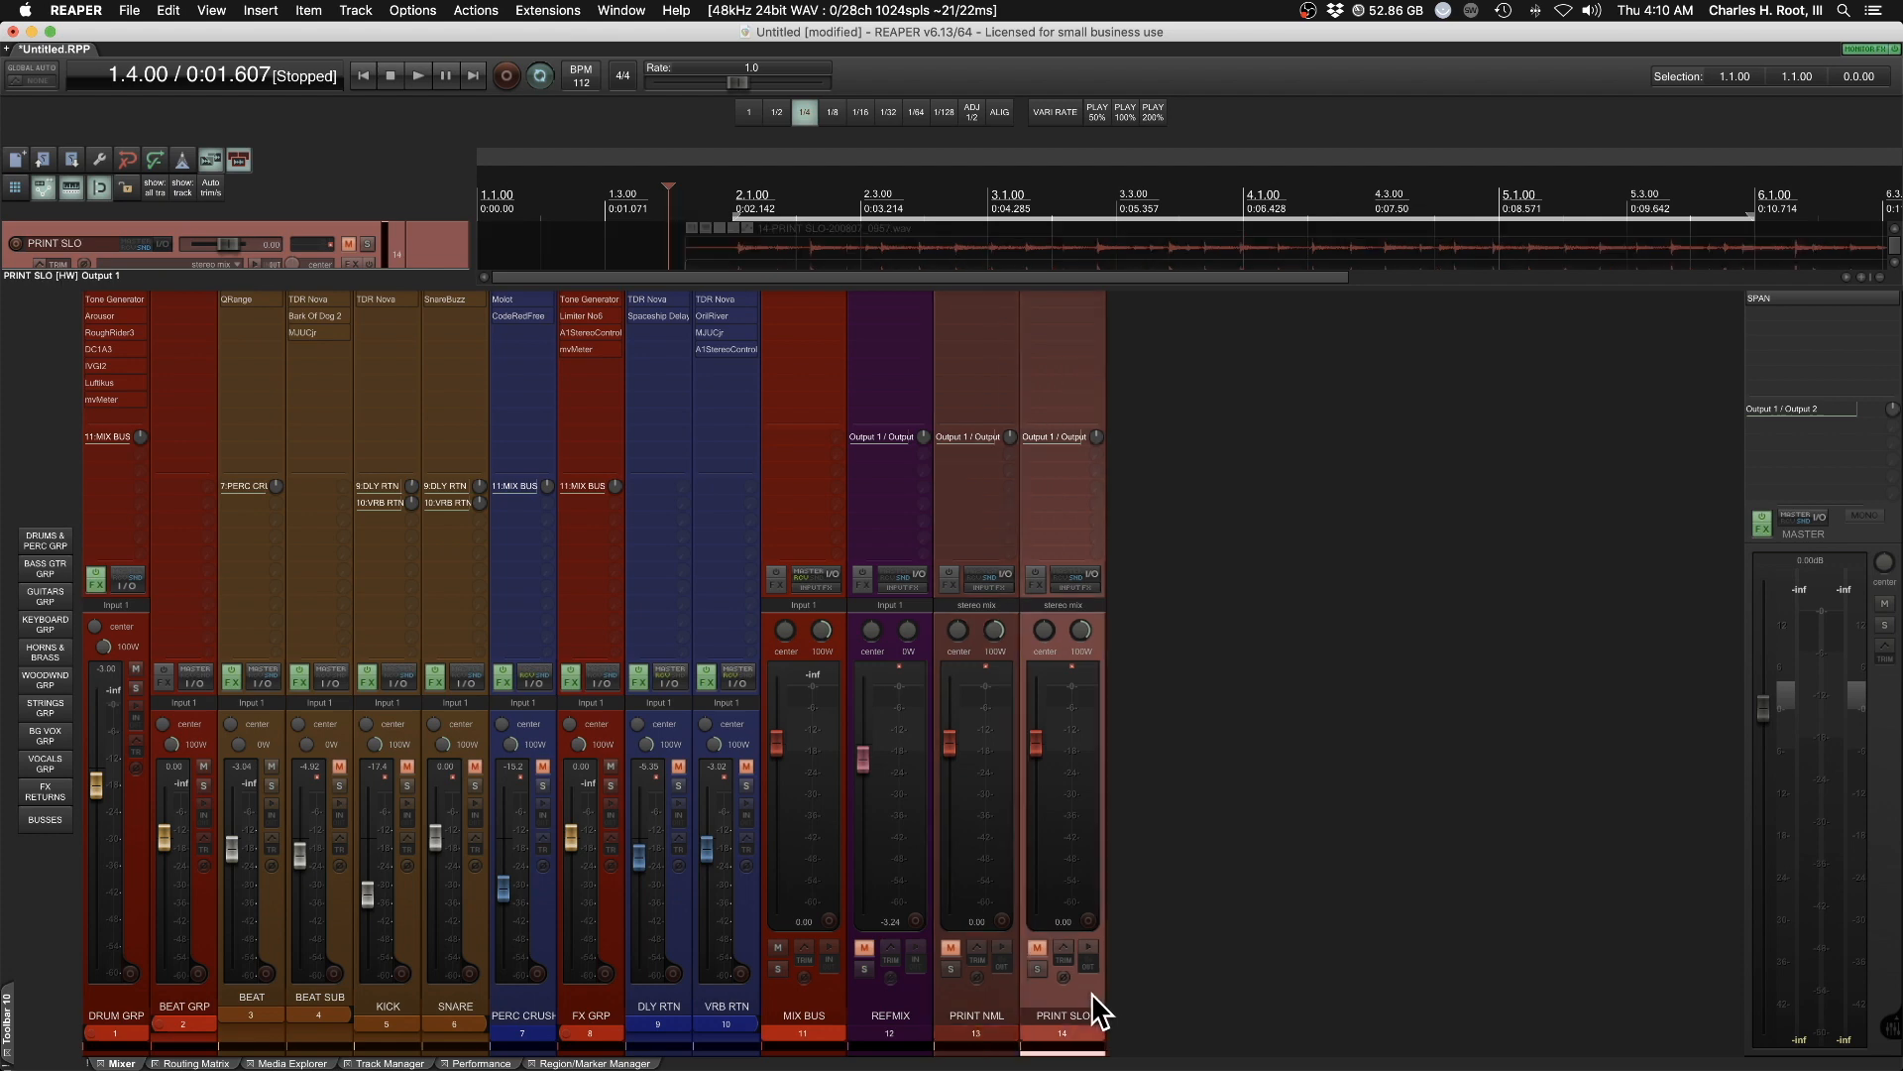
Inspect the BEAT GRP routing and follow the signal path through the DRUM GRP and MIX BUS tracks, ending on the BEAT track
{"action": "left_click", "coordinate": [185, 994]}
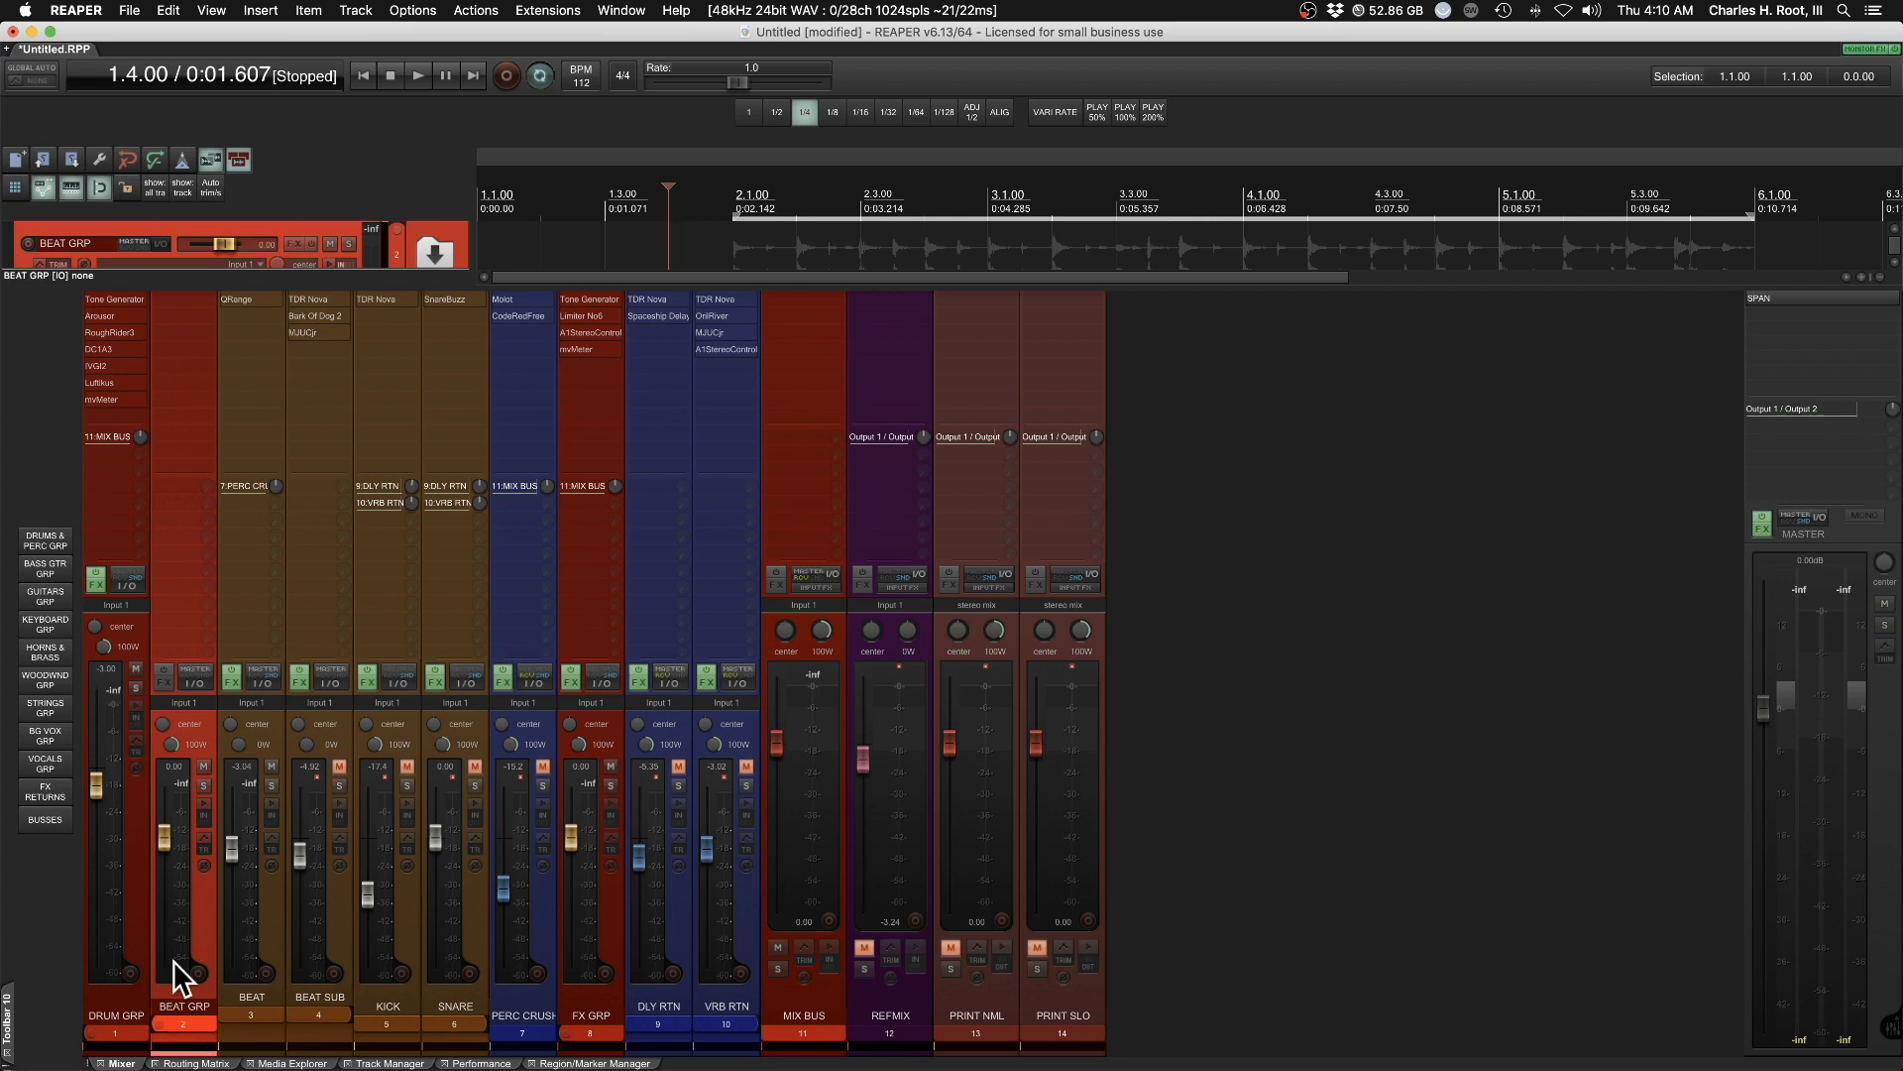
{"action": "left_click", "coordinate": [195, 682]}
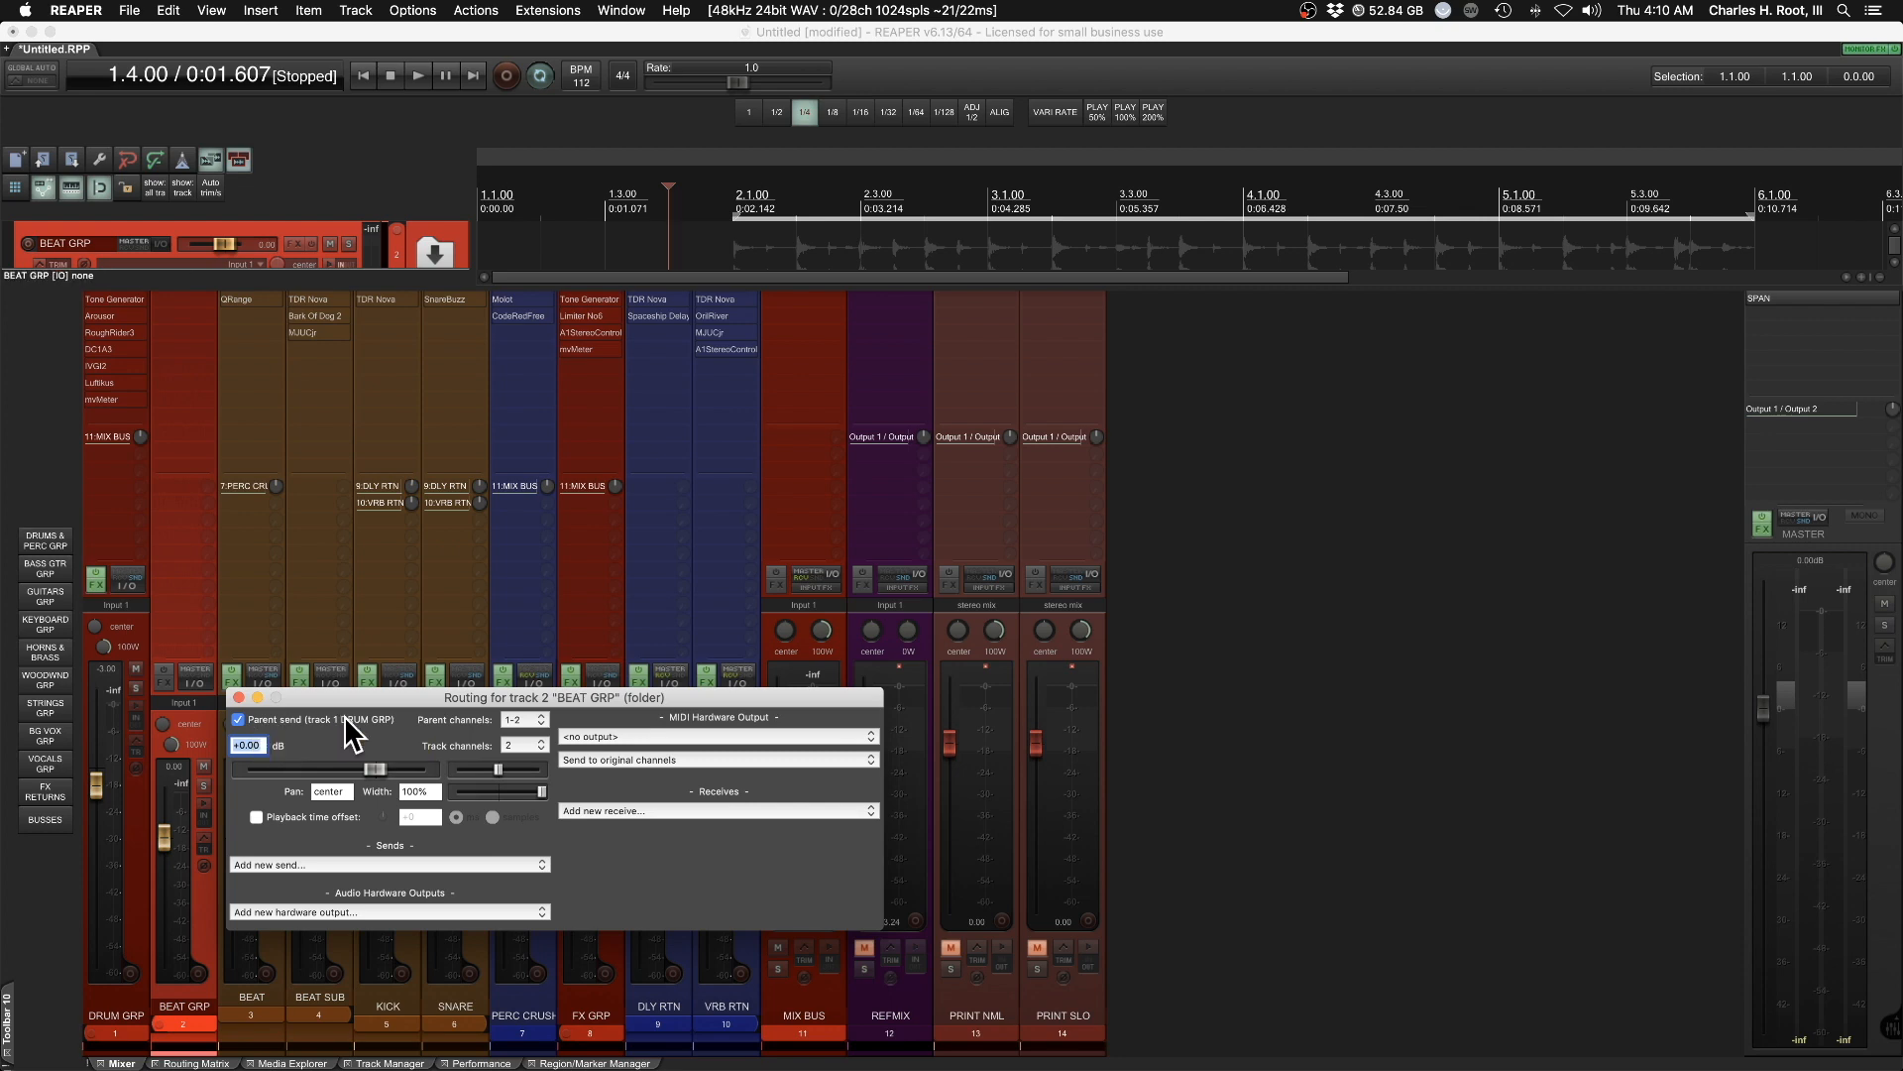
{"action": "left_click", "coordinate": [116, 1001]}
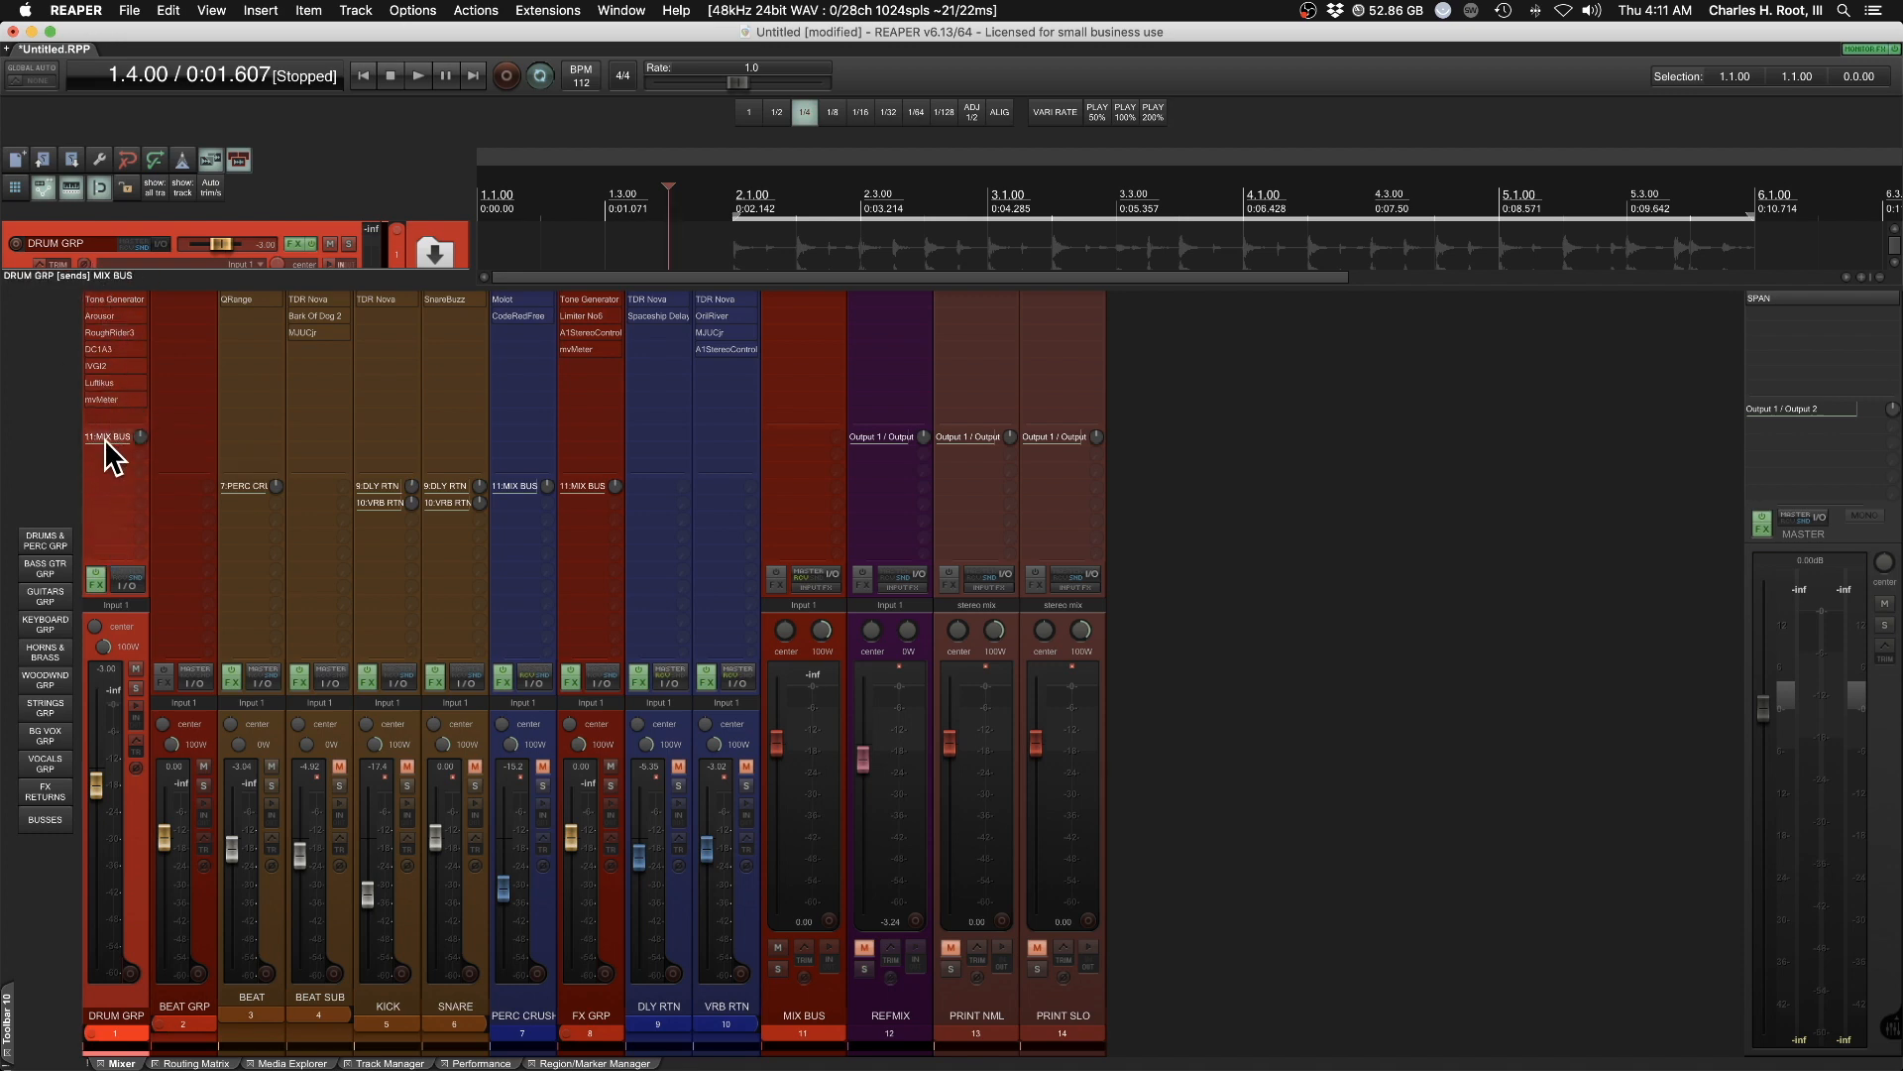
{"action": "left_click", "coordinate": [812, 908]}
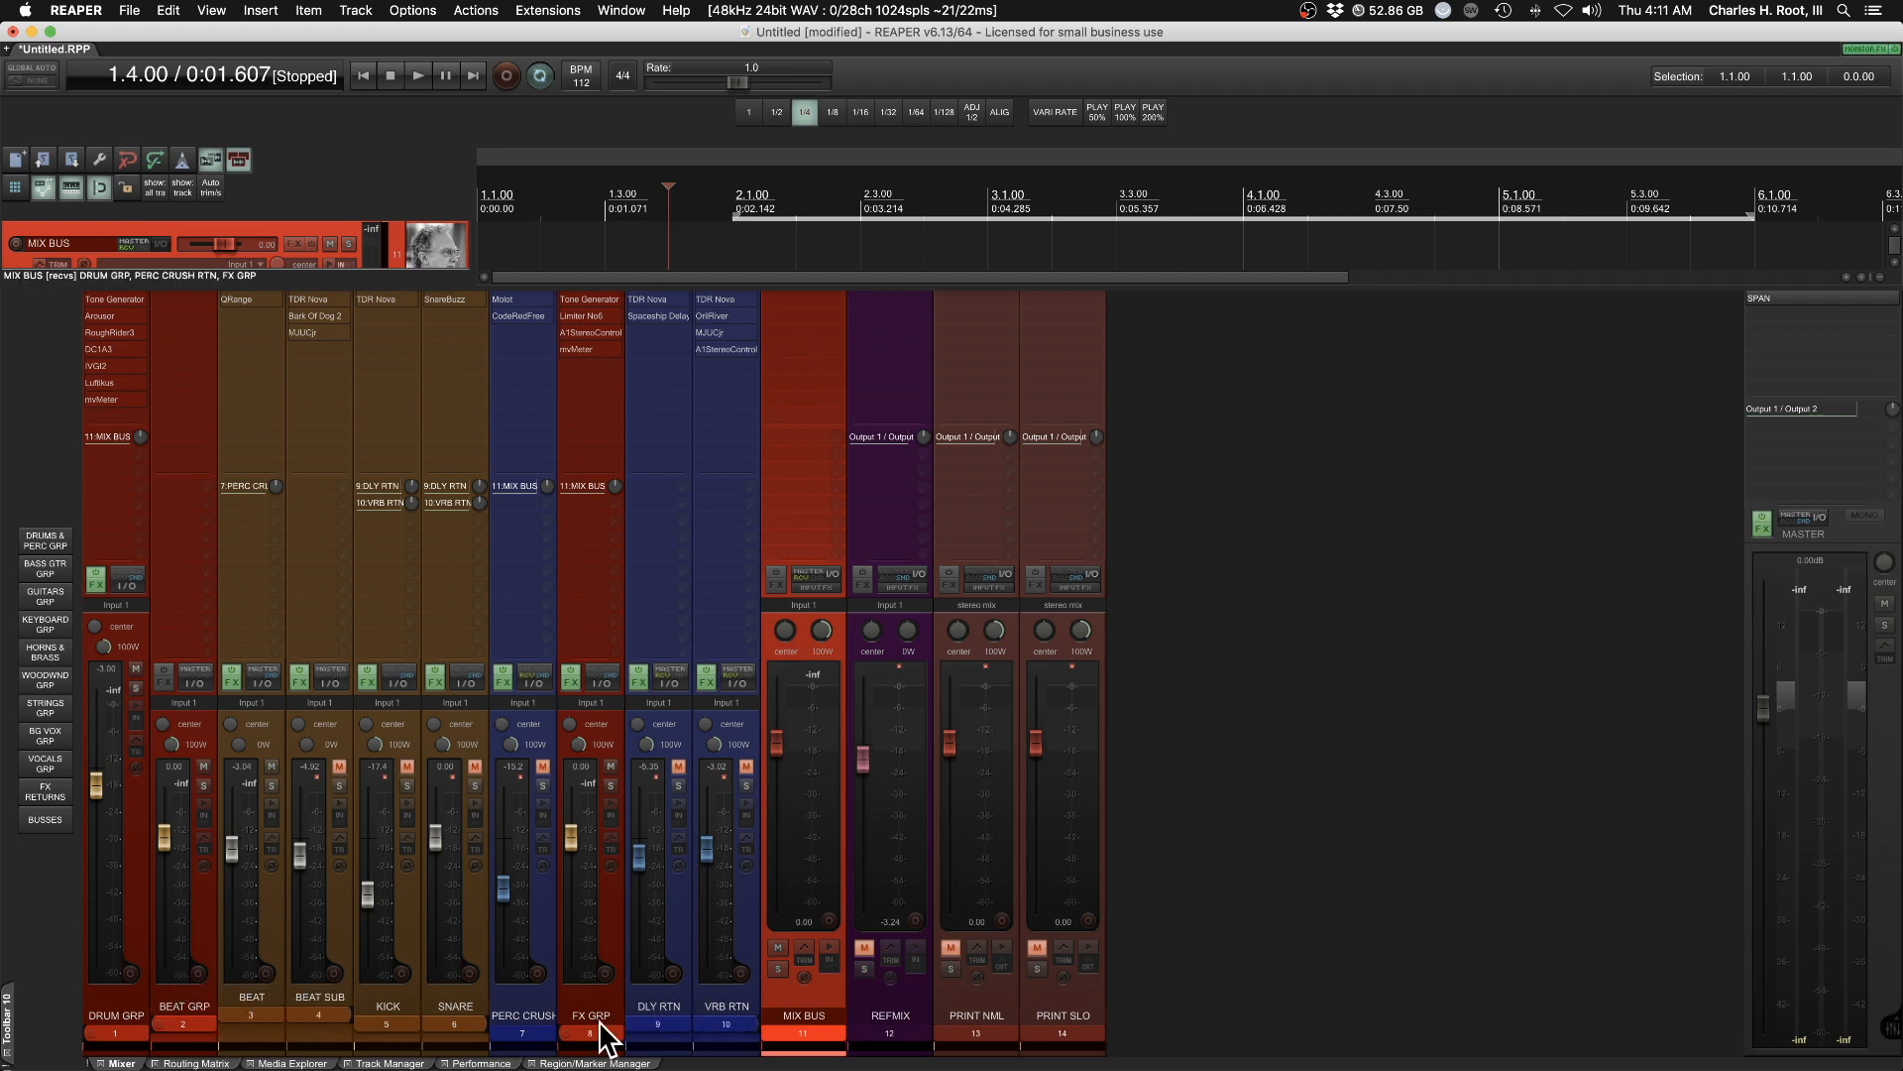
{"action": "left_click", "coordinate": [575, 1004]}
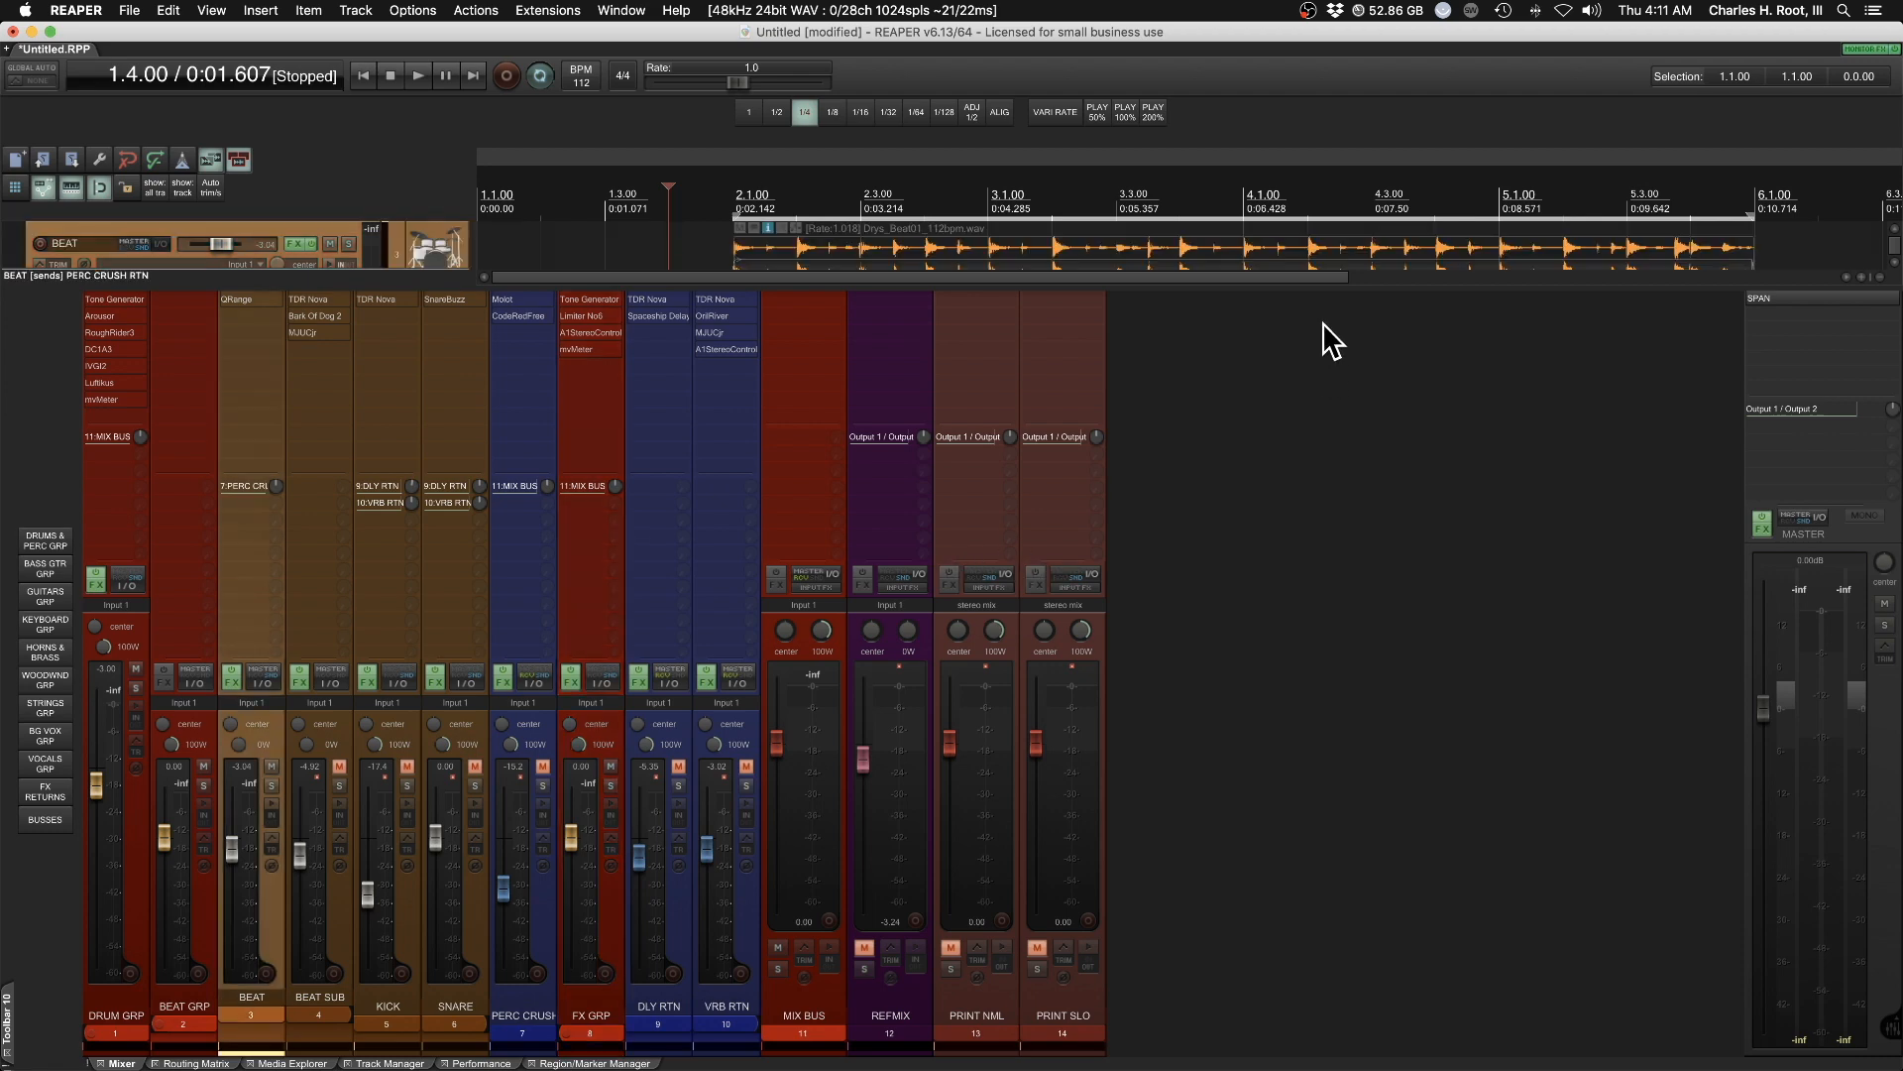
Set the grid division to 1 in the full arrangement view without the mixer, and play the BEAT loop
{"action": "left_click_drag", "start_coordinate": [1307, 289], "coordinate": [1348, 71]}
{"action": "key", "text": "alt+d"}
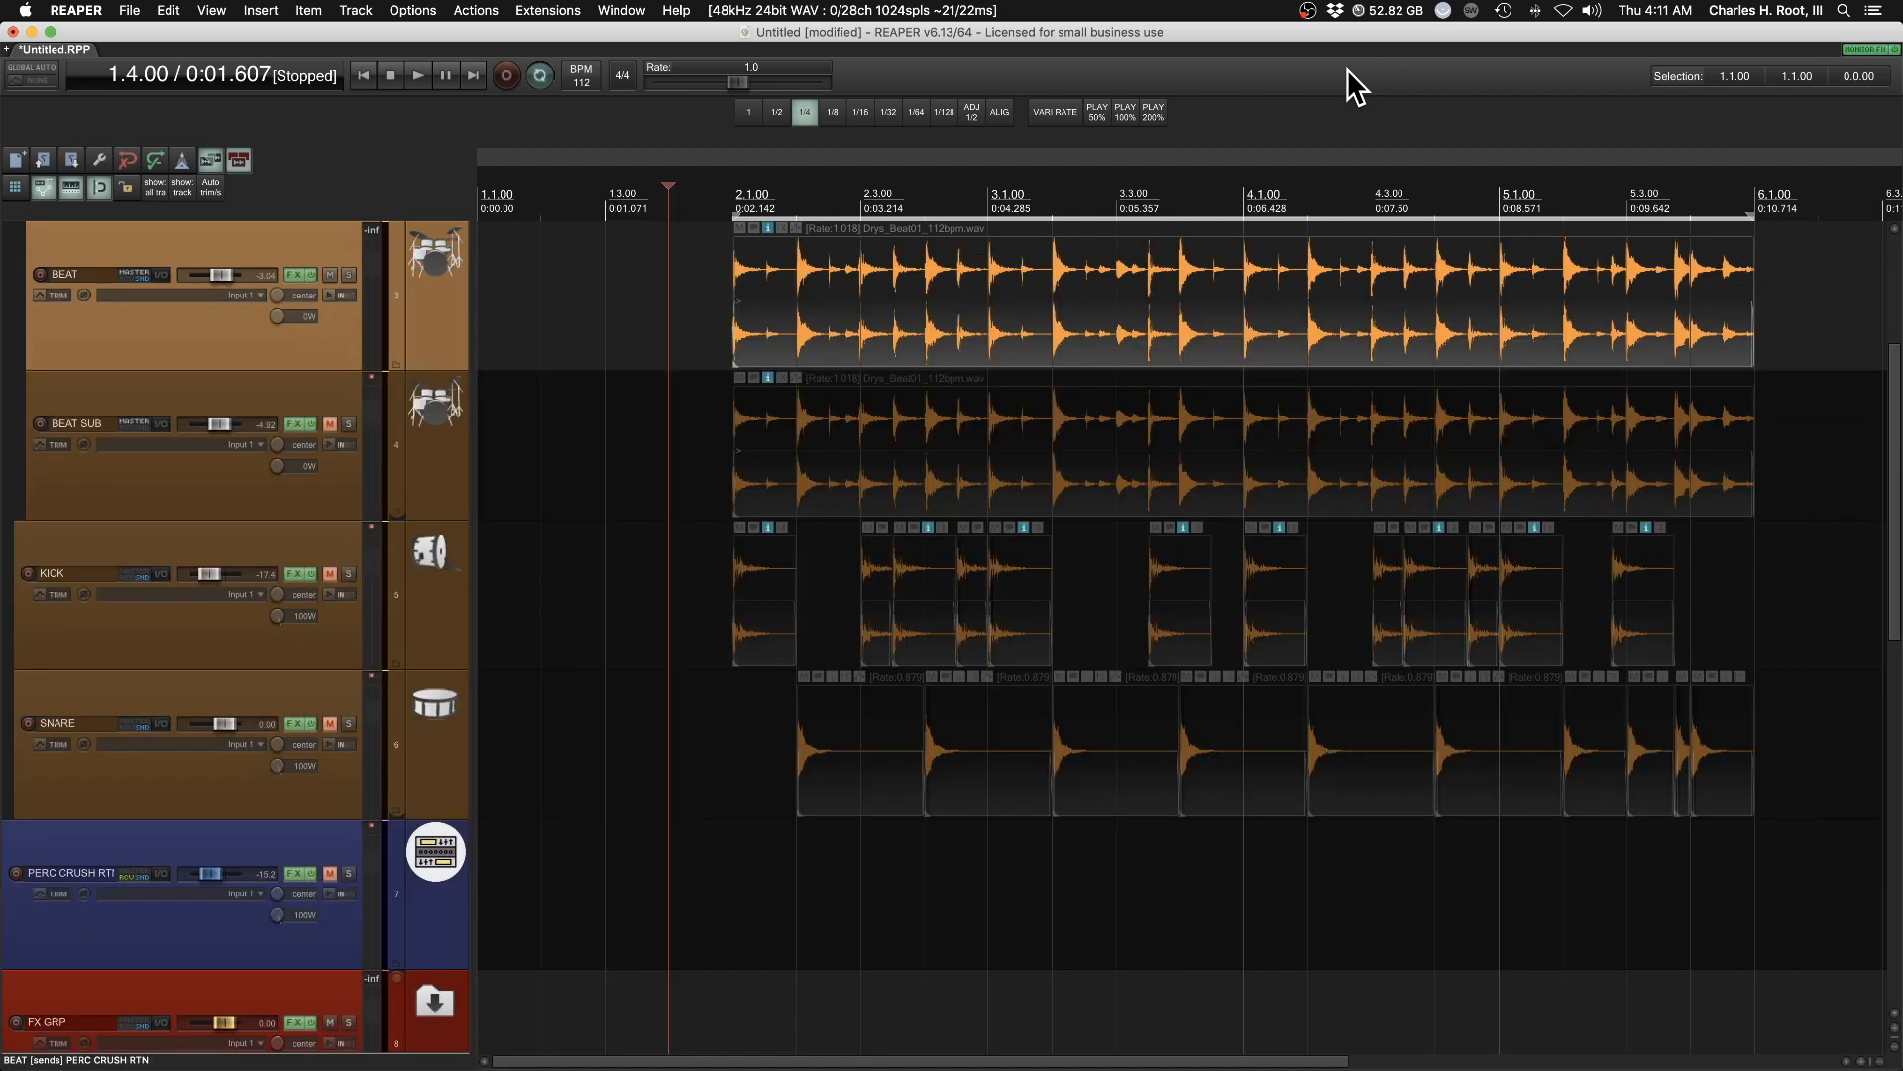
{"action": "key", "text": "alt+d"}
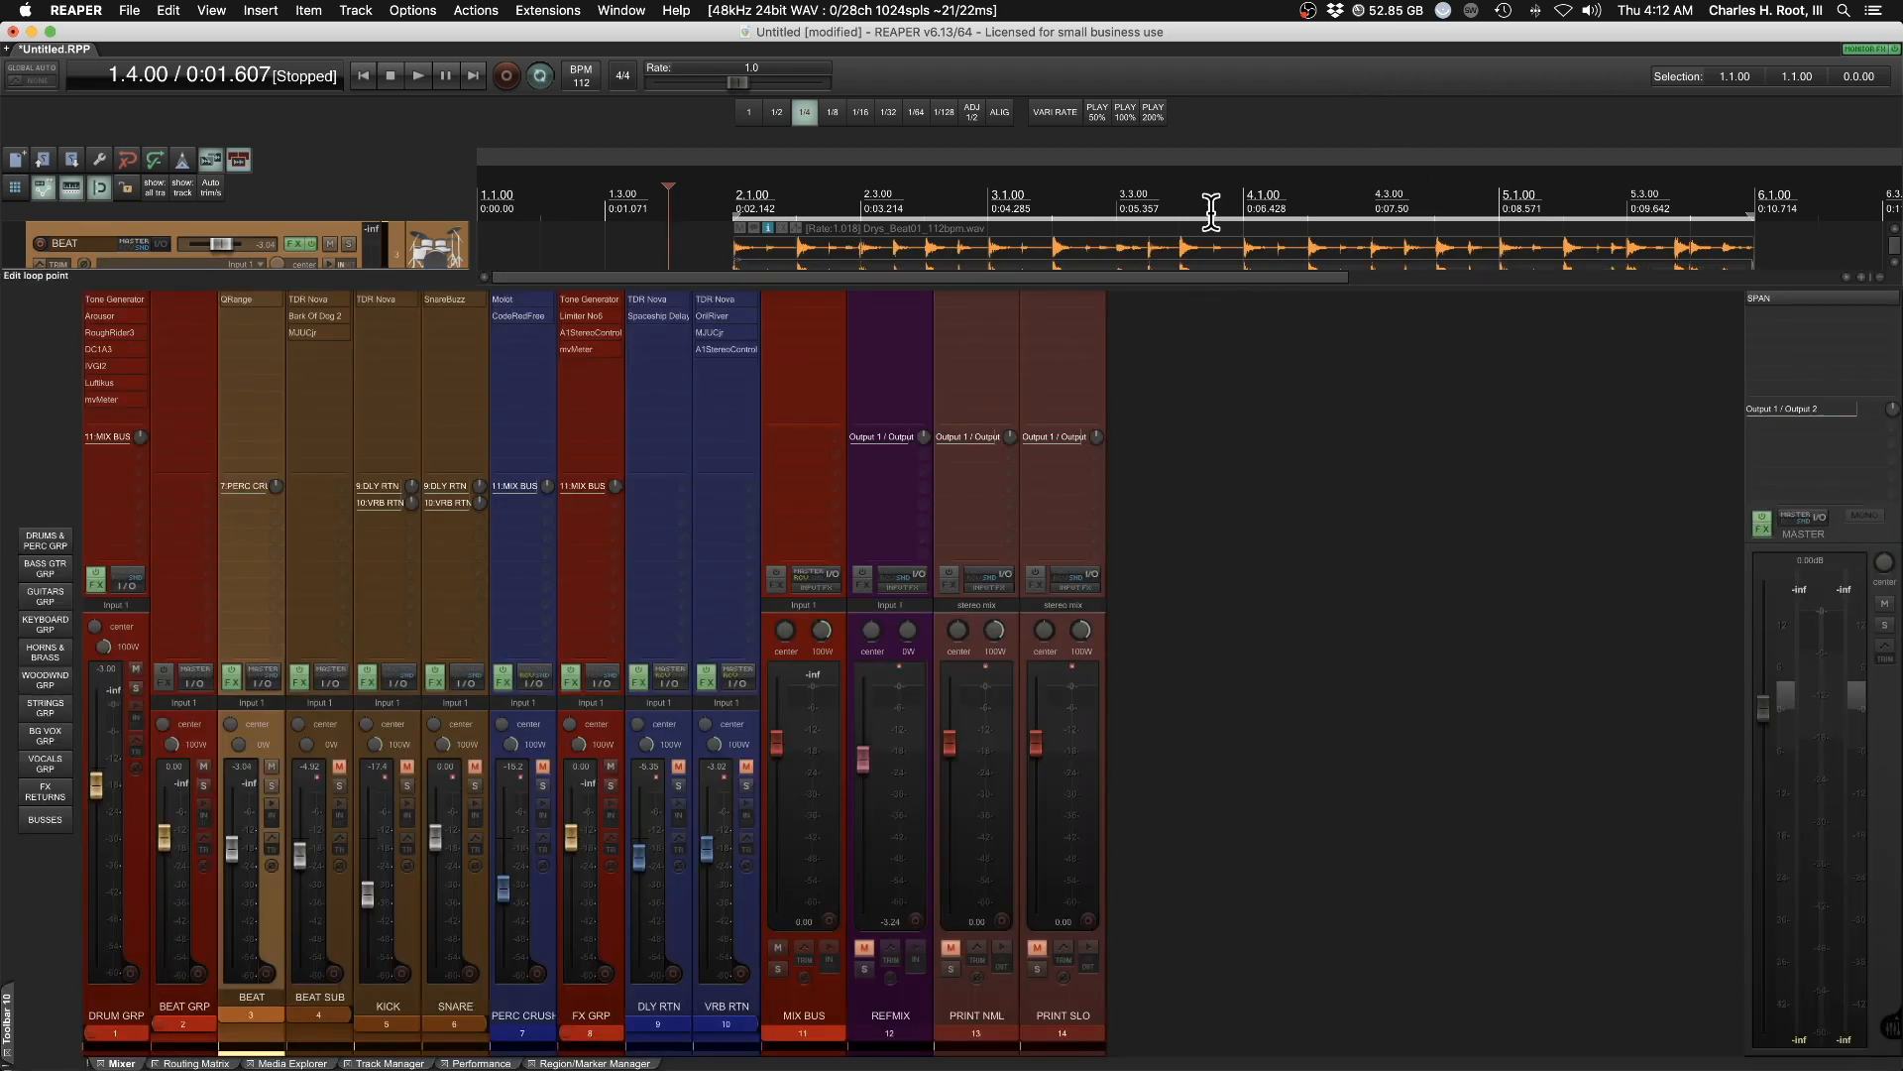
{"action": "left_click_drag", "start_coordinate": [1226, 282], "coordinate": [1244, 70]}
{"action": "key", "text": "super+m"}
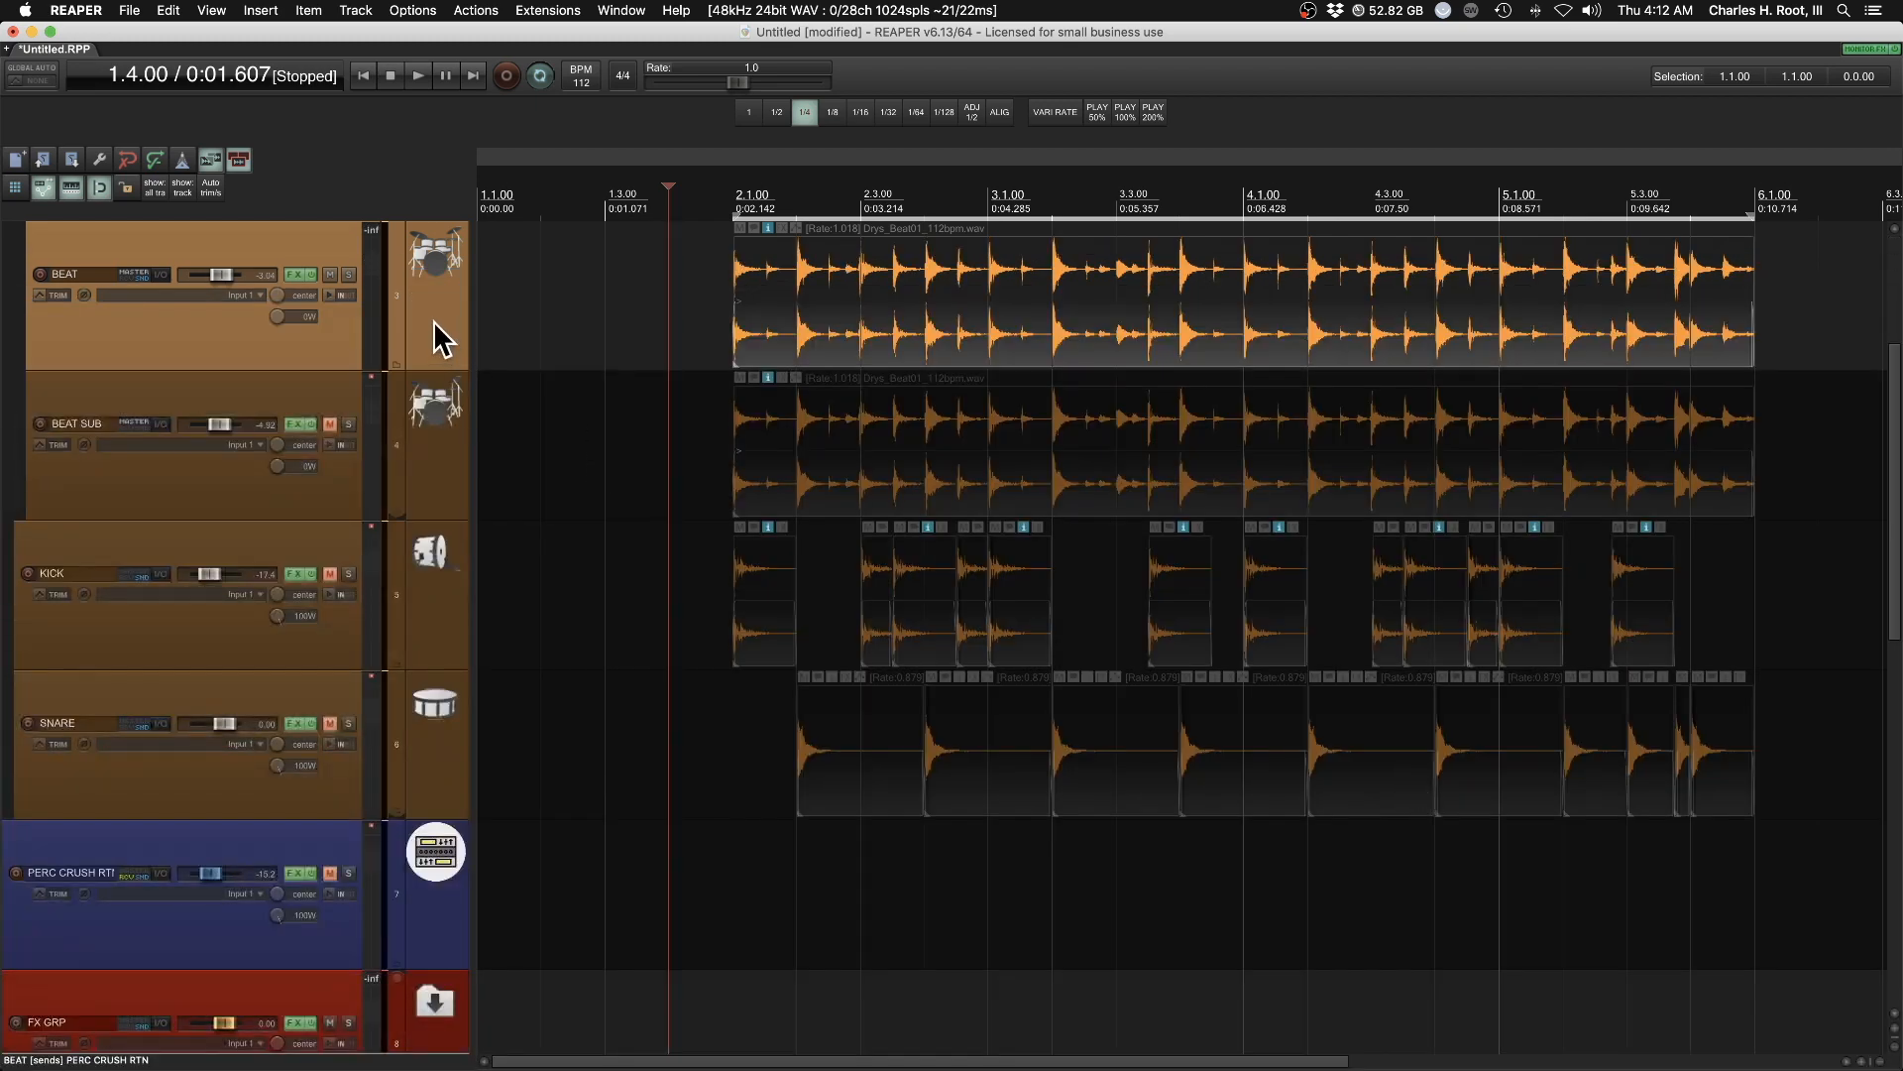
{"action": "key", "text": "1"}
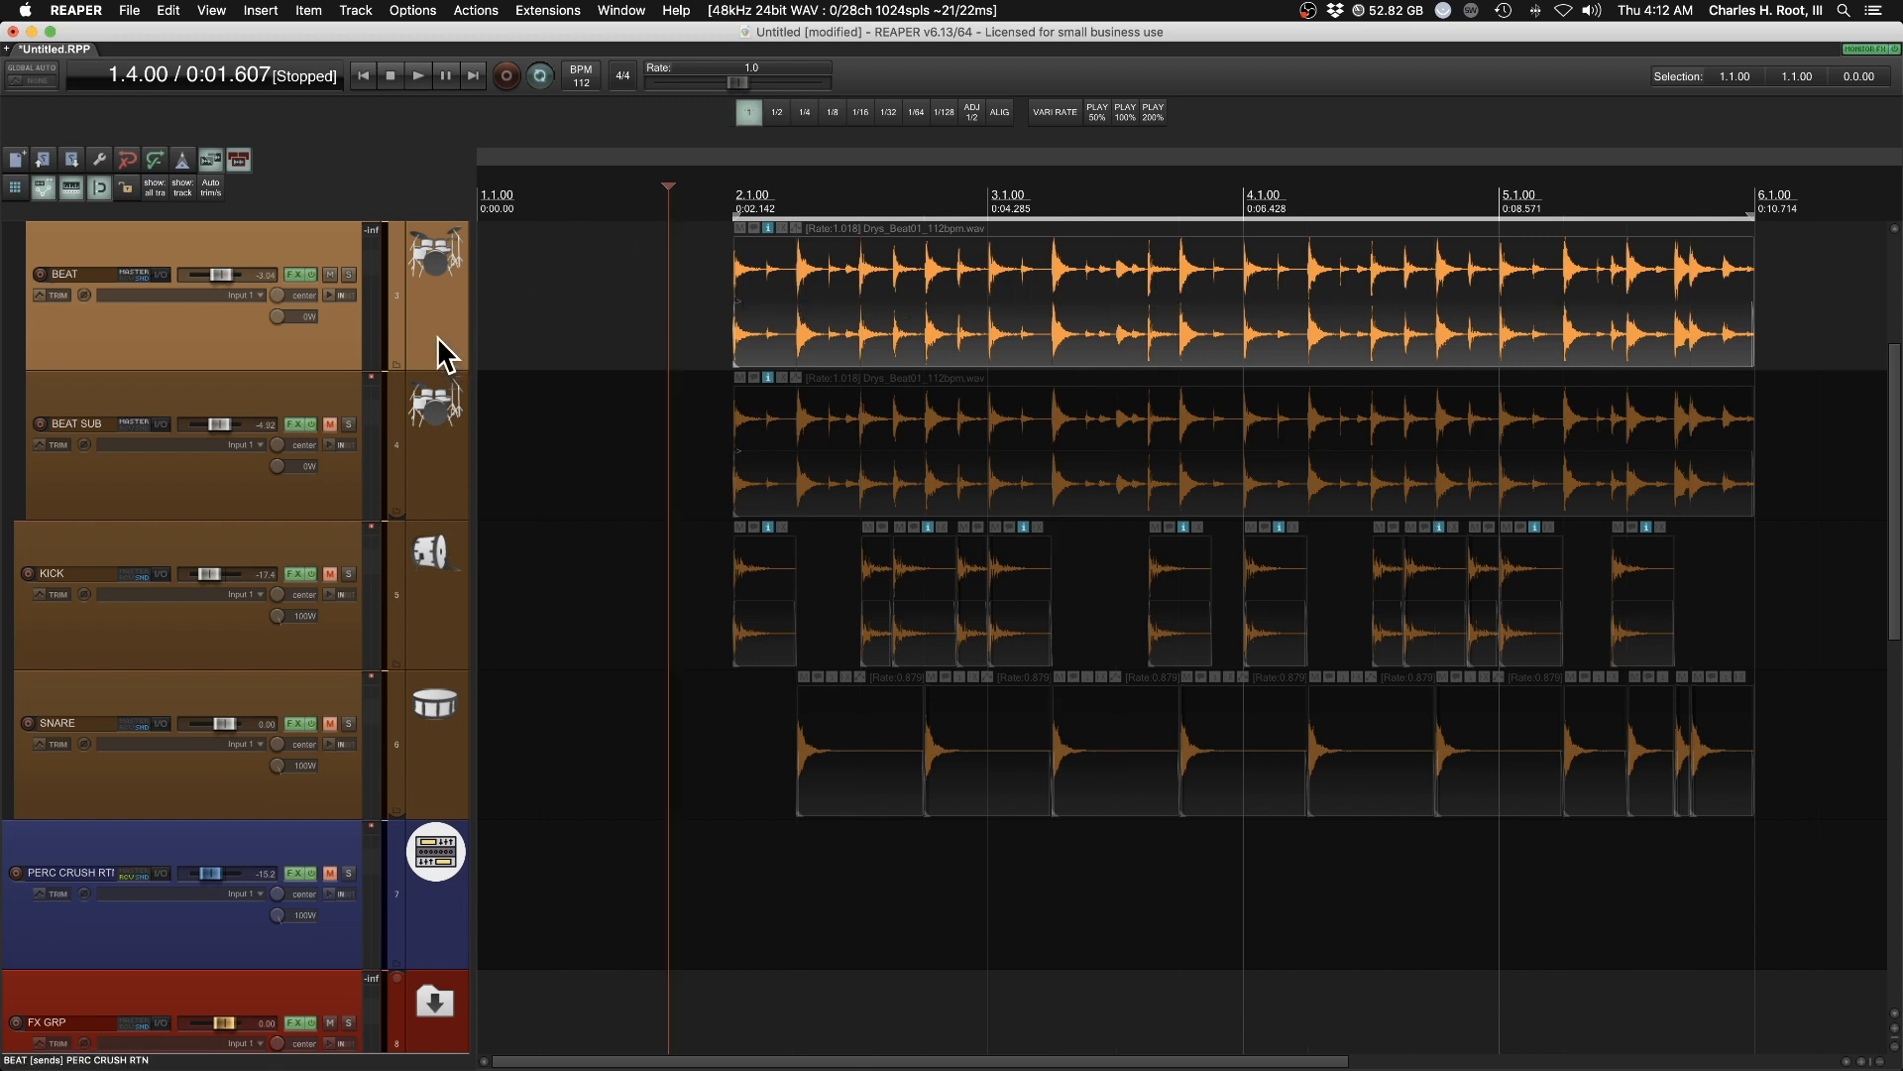
{"action": "key", "text": "space"}
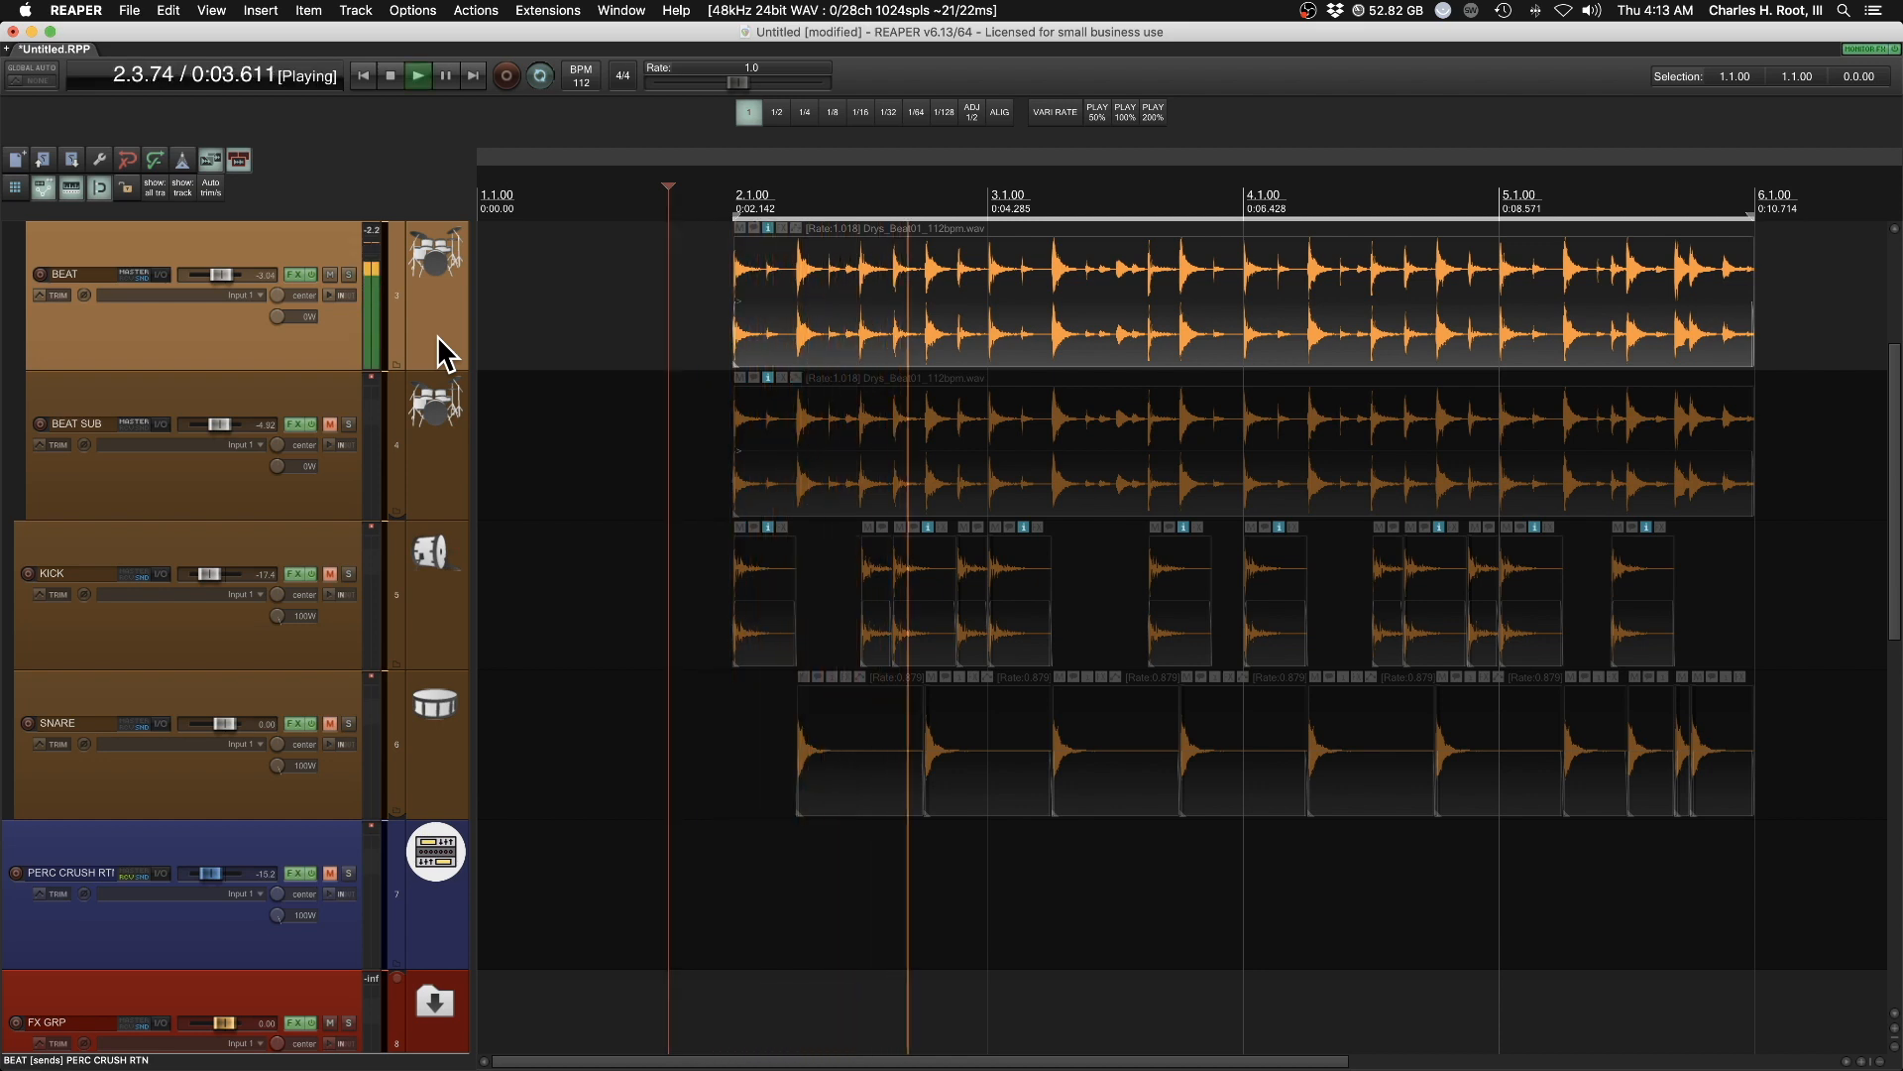
Bring back the mixer, open the QRange equalizer on the BEAT track and take it out of bypass
{"action": "key", "text": "super+m"}
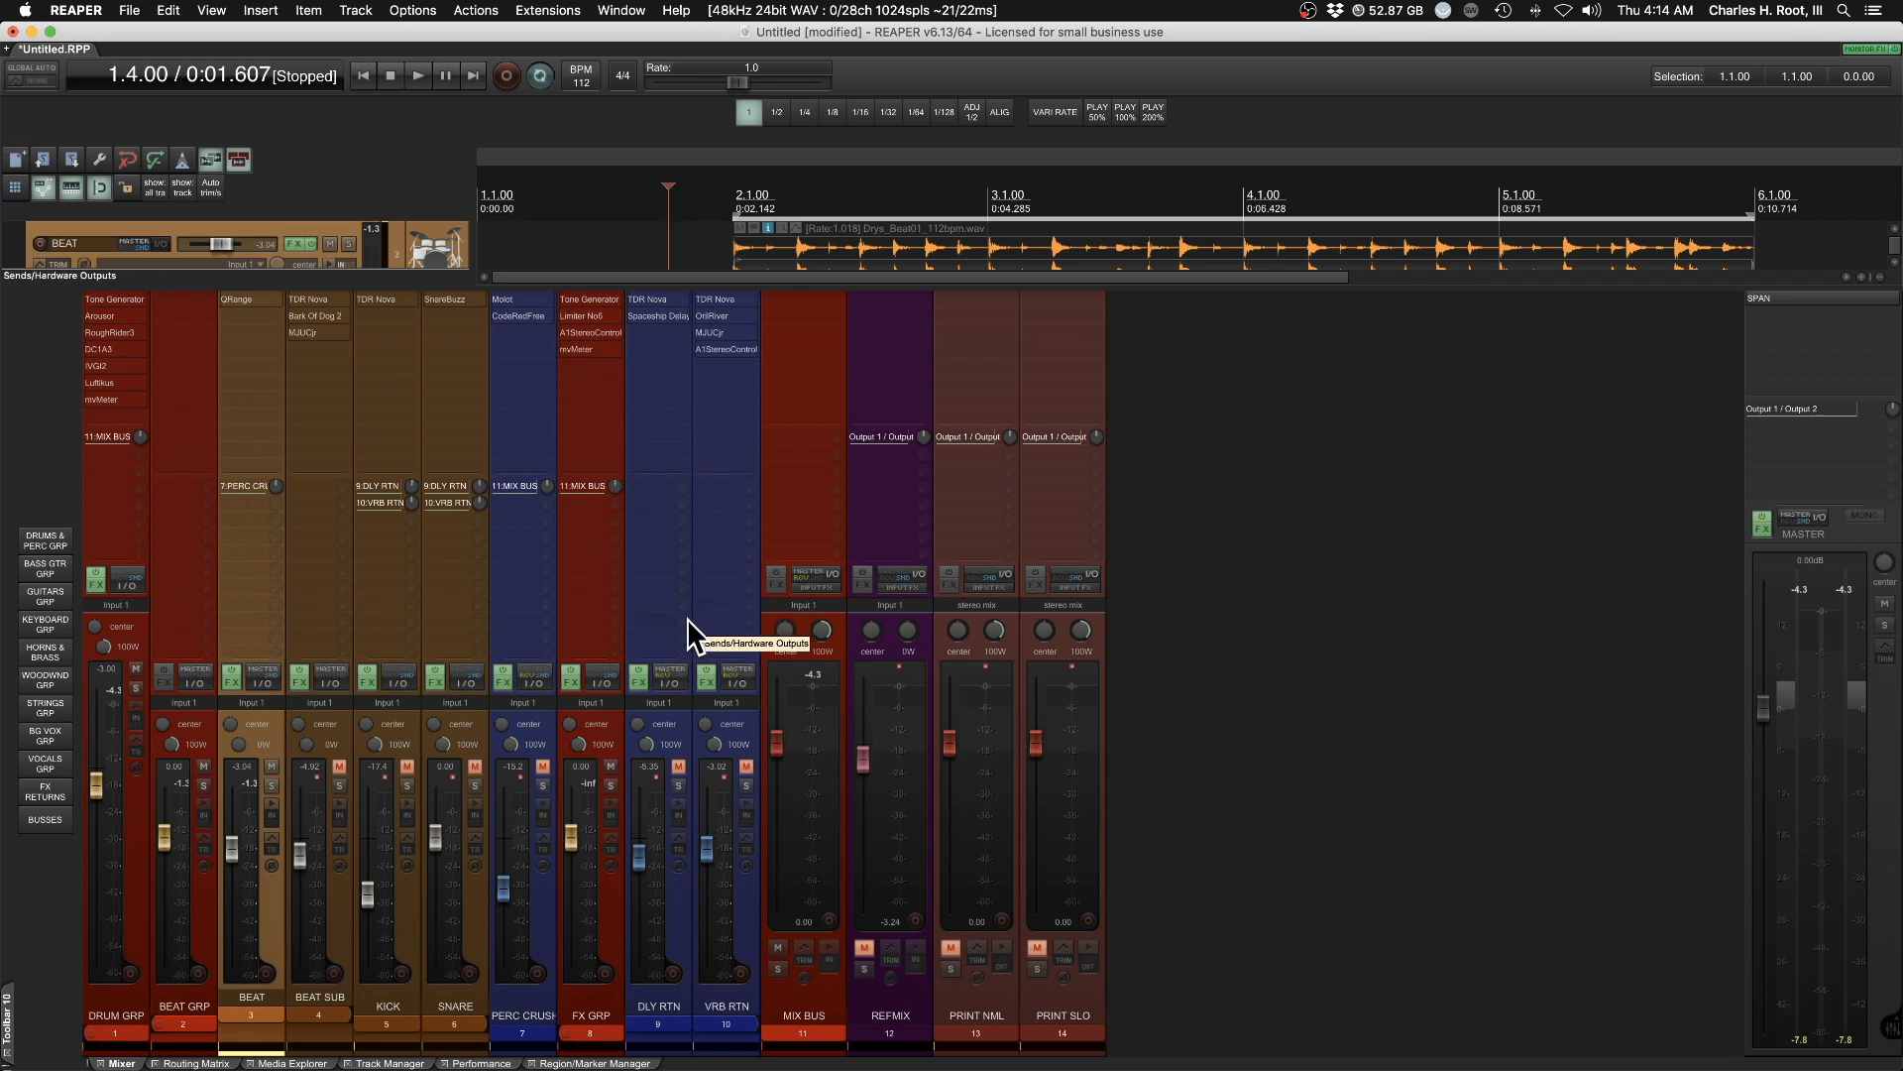
{"action": "left_click", "coordinate": [247, 297]}
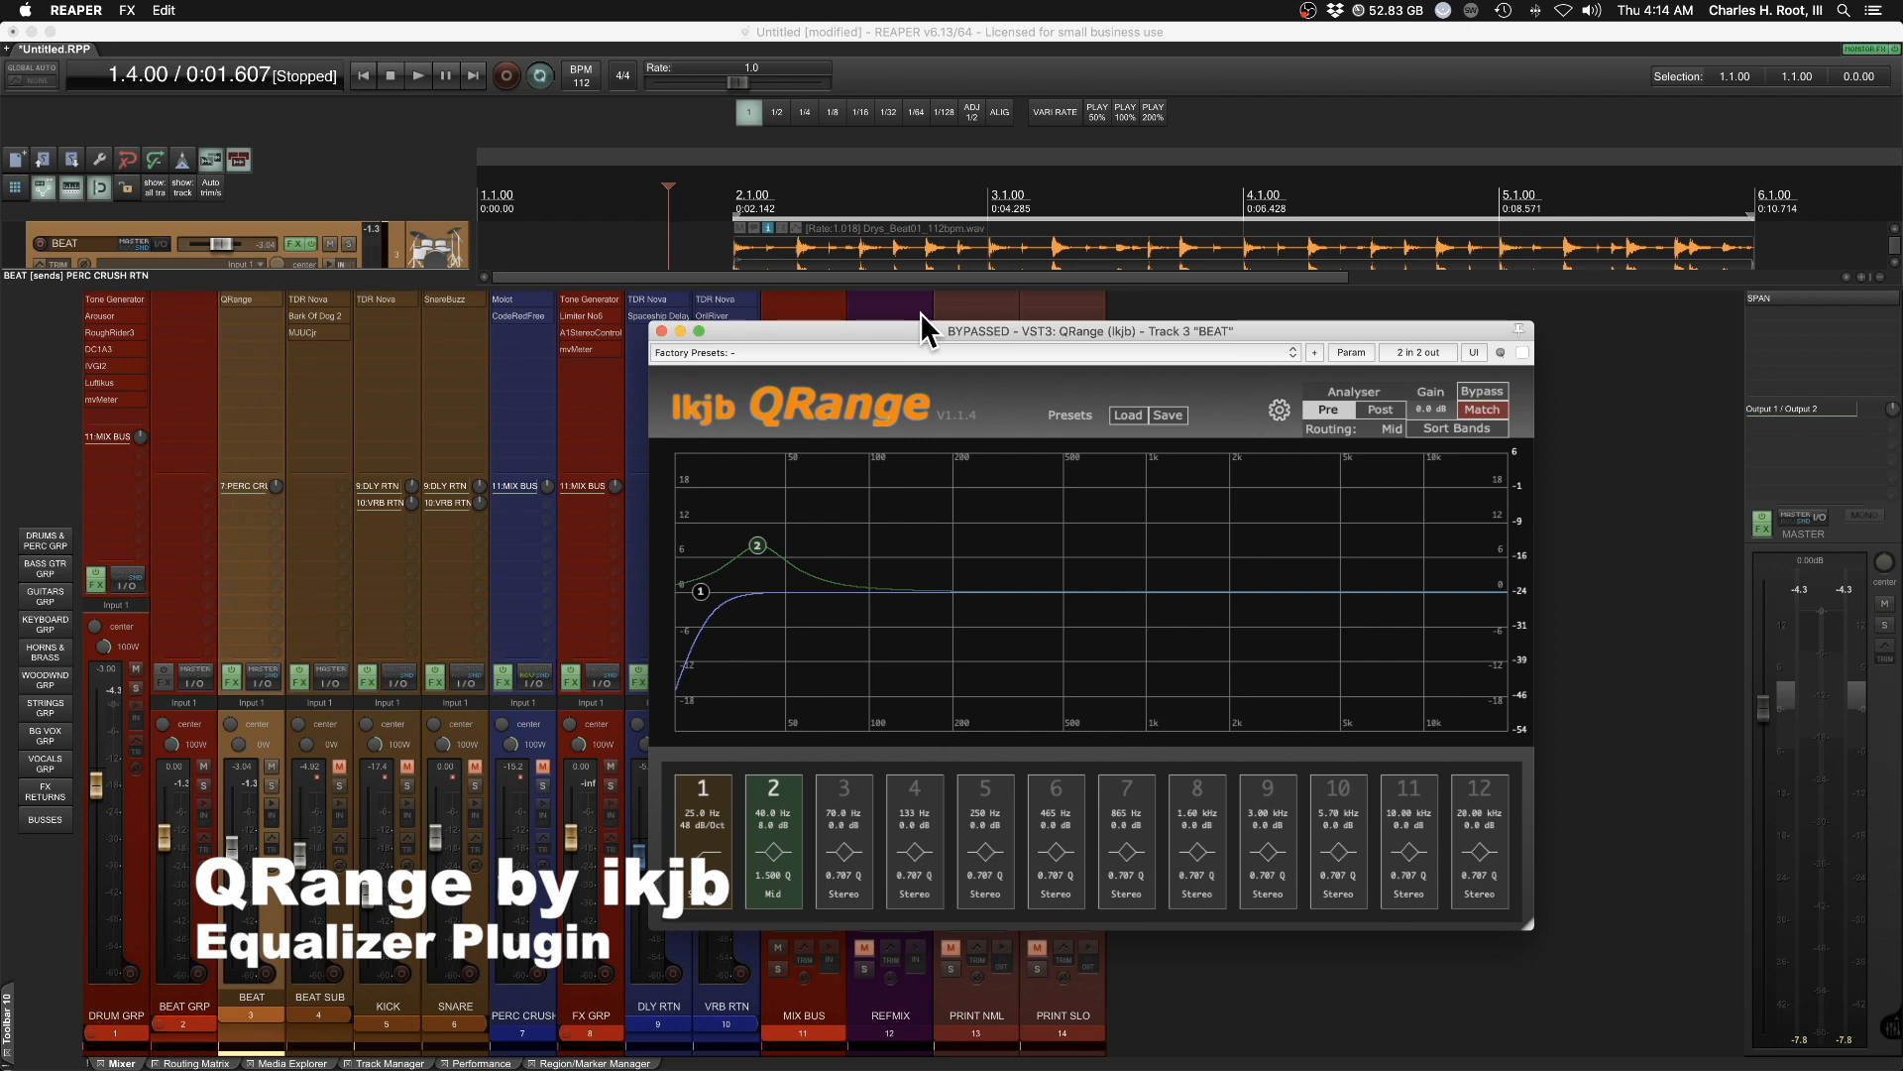
{"action": "left_click", "coordinate": [1523, 352]}
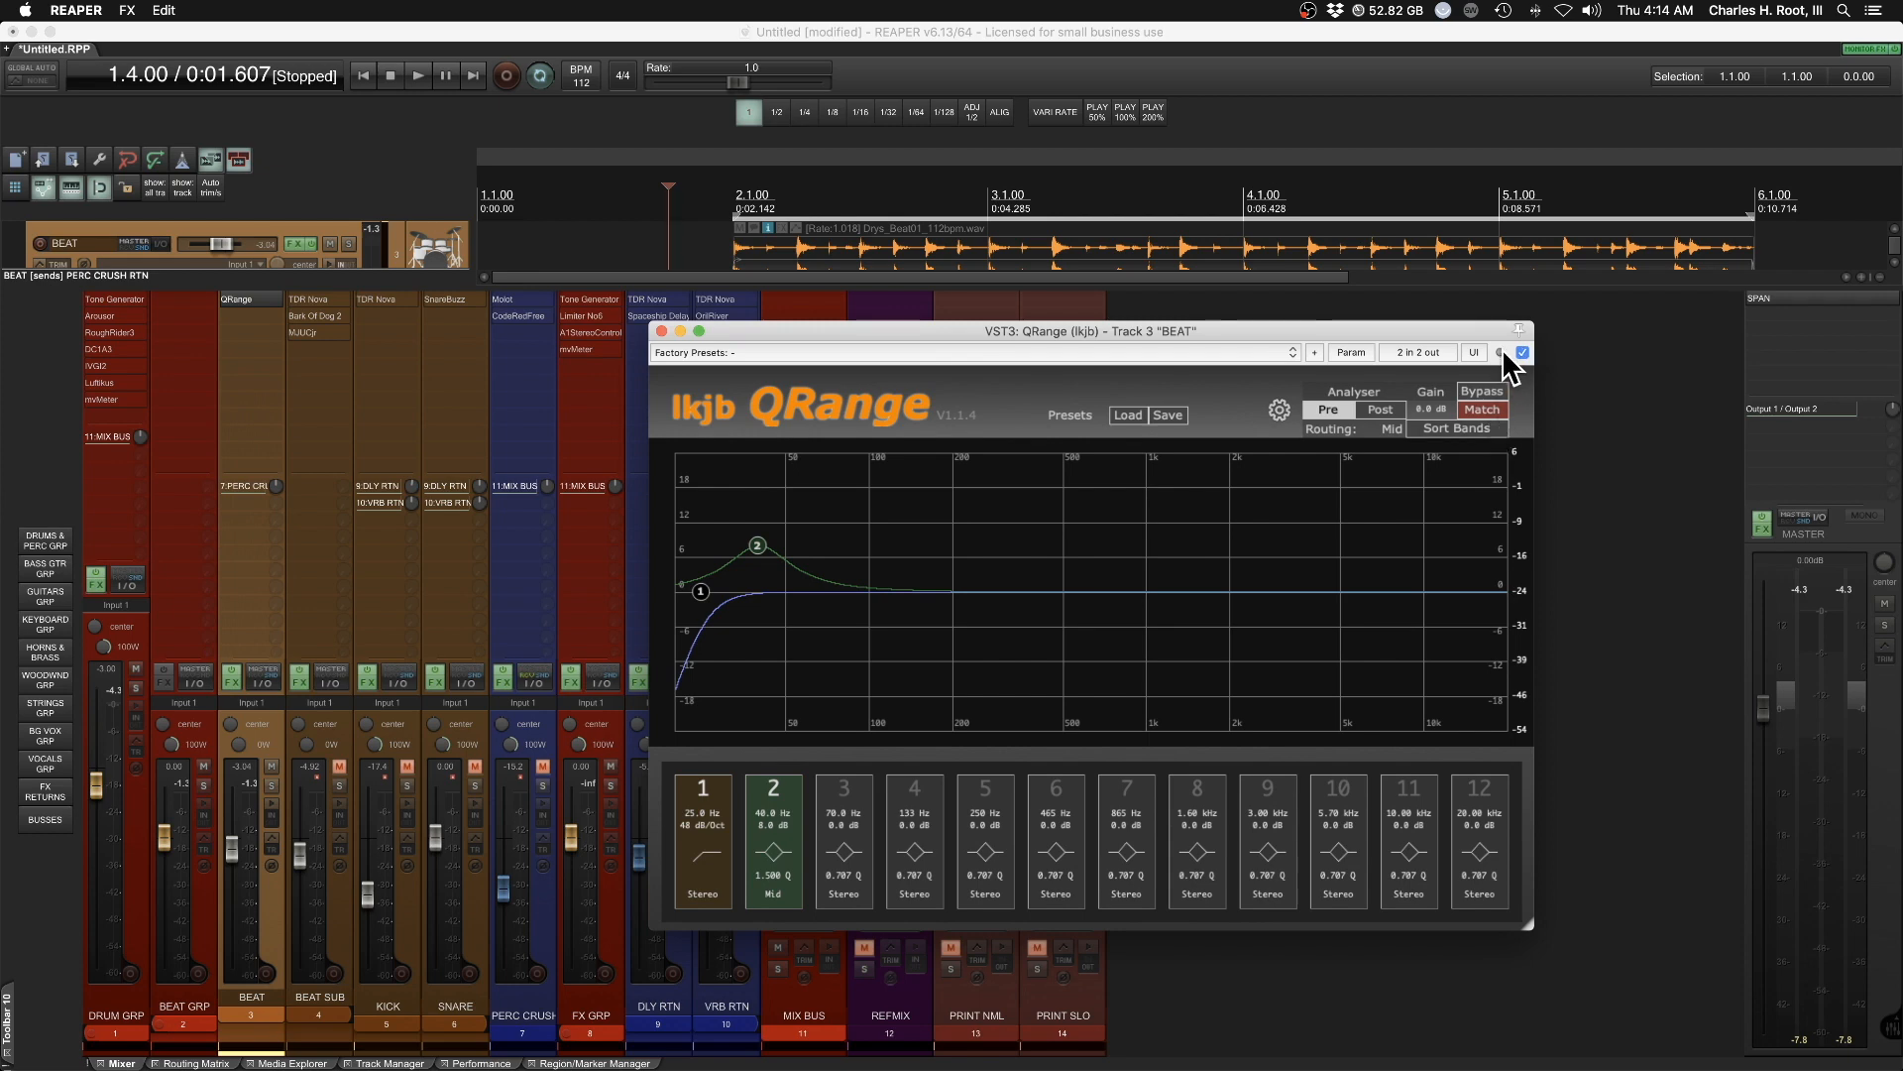
{"action": "mouse_move", "coordinate": [1502, 353]}
{"action": "left_mouse_down"}
{"action": "mouse_move", "coordinate": [1502, 377]}
{"action": "mouse_move", "coordinate": [1502, 353]}
{"action": "left_mouse_up"}
{"action": "left_click", "coordinate": [1501, 353]}
{"action": "mouse_move", "coordinate": [1501, 353]}
{"action": "left_mouse_down"}
{"action": "mouse_move", "coordinate": [1501, 416]}
{"action": "mouse_move", "coordinate": [1501, 353]}
{"action": "left_mouse_up"}
{"action": "left_click_drag", "start_coordinate": [1501, 353], "coordinate": [1497, 349]}
Play the loop while comparing QRange bypassed and active on the BEAT track, leave it active and close its window
{"action": "left_click", "coordinate": [1523, 351]}
{"action": "key", "text": "space"}
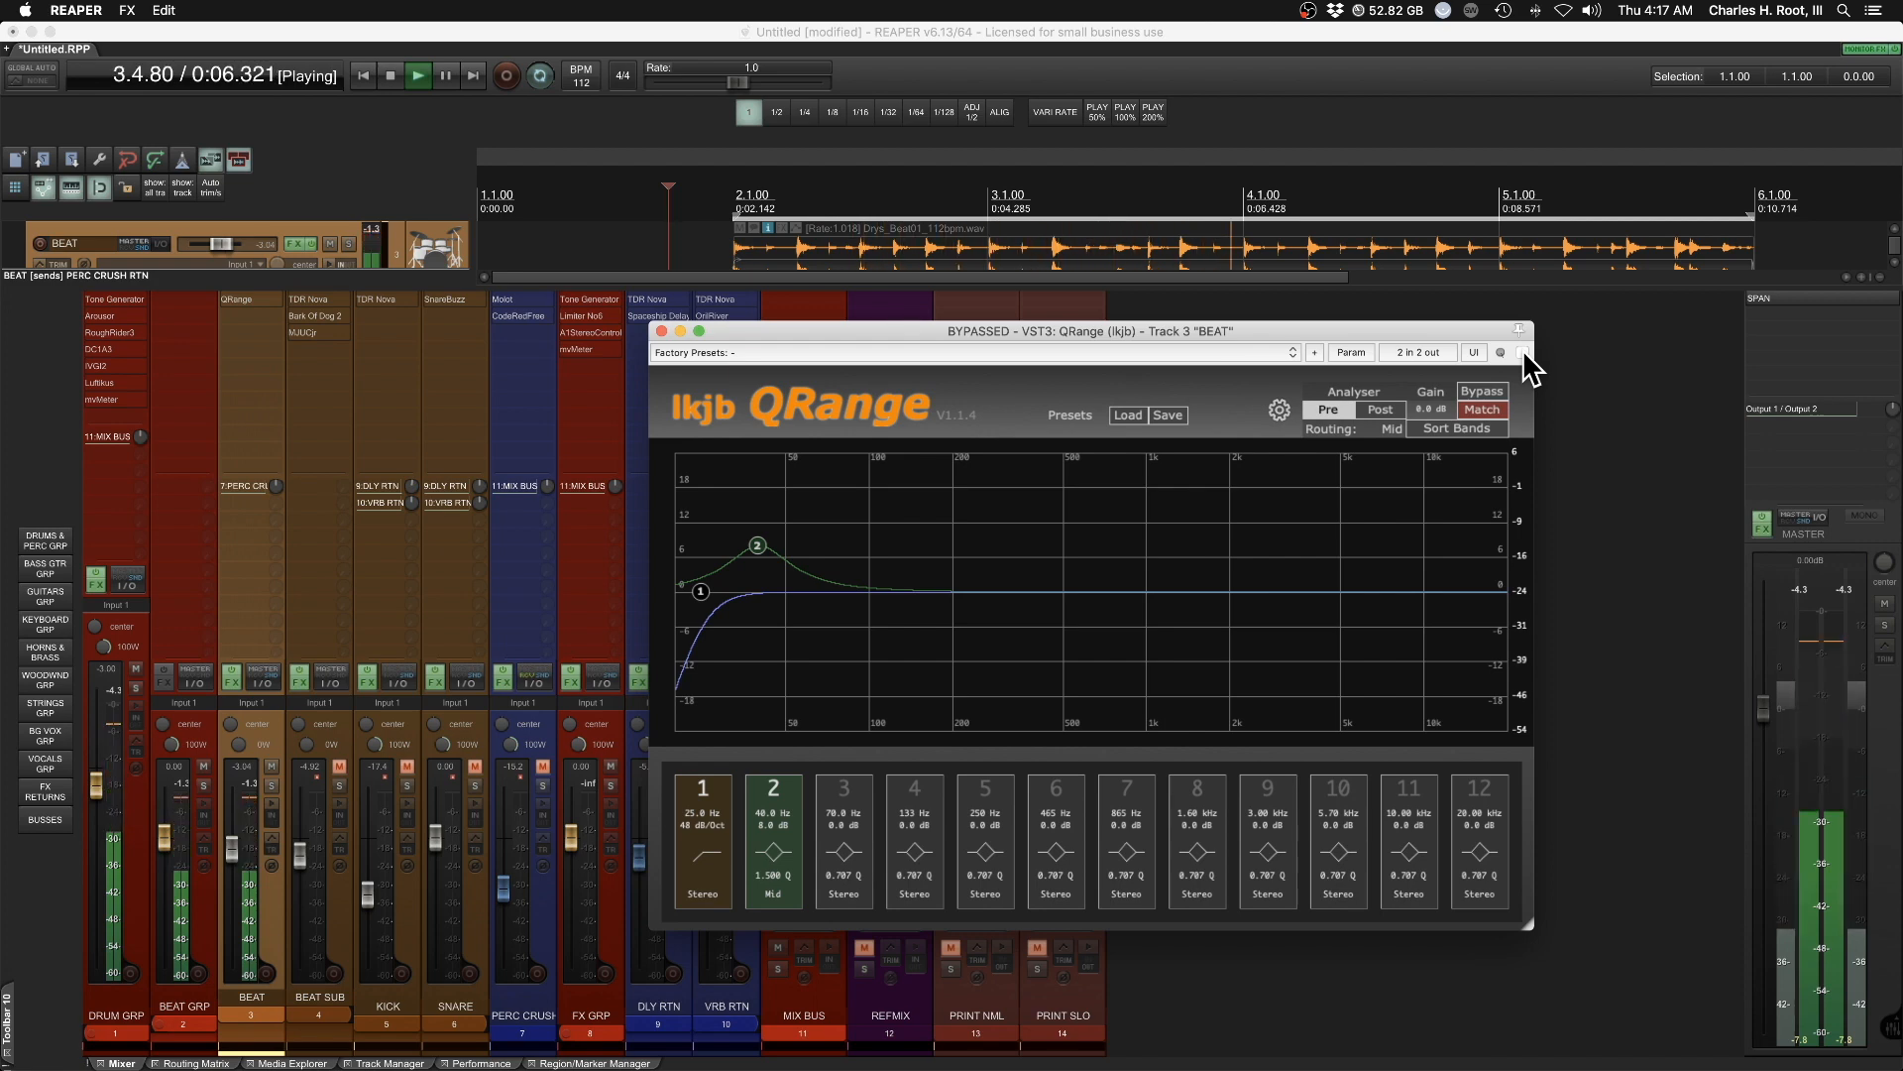
{"action": "left_click", "coordinate": [1523, 351]}
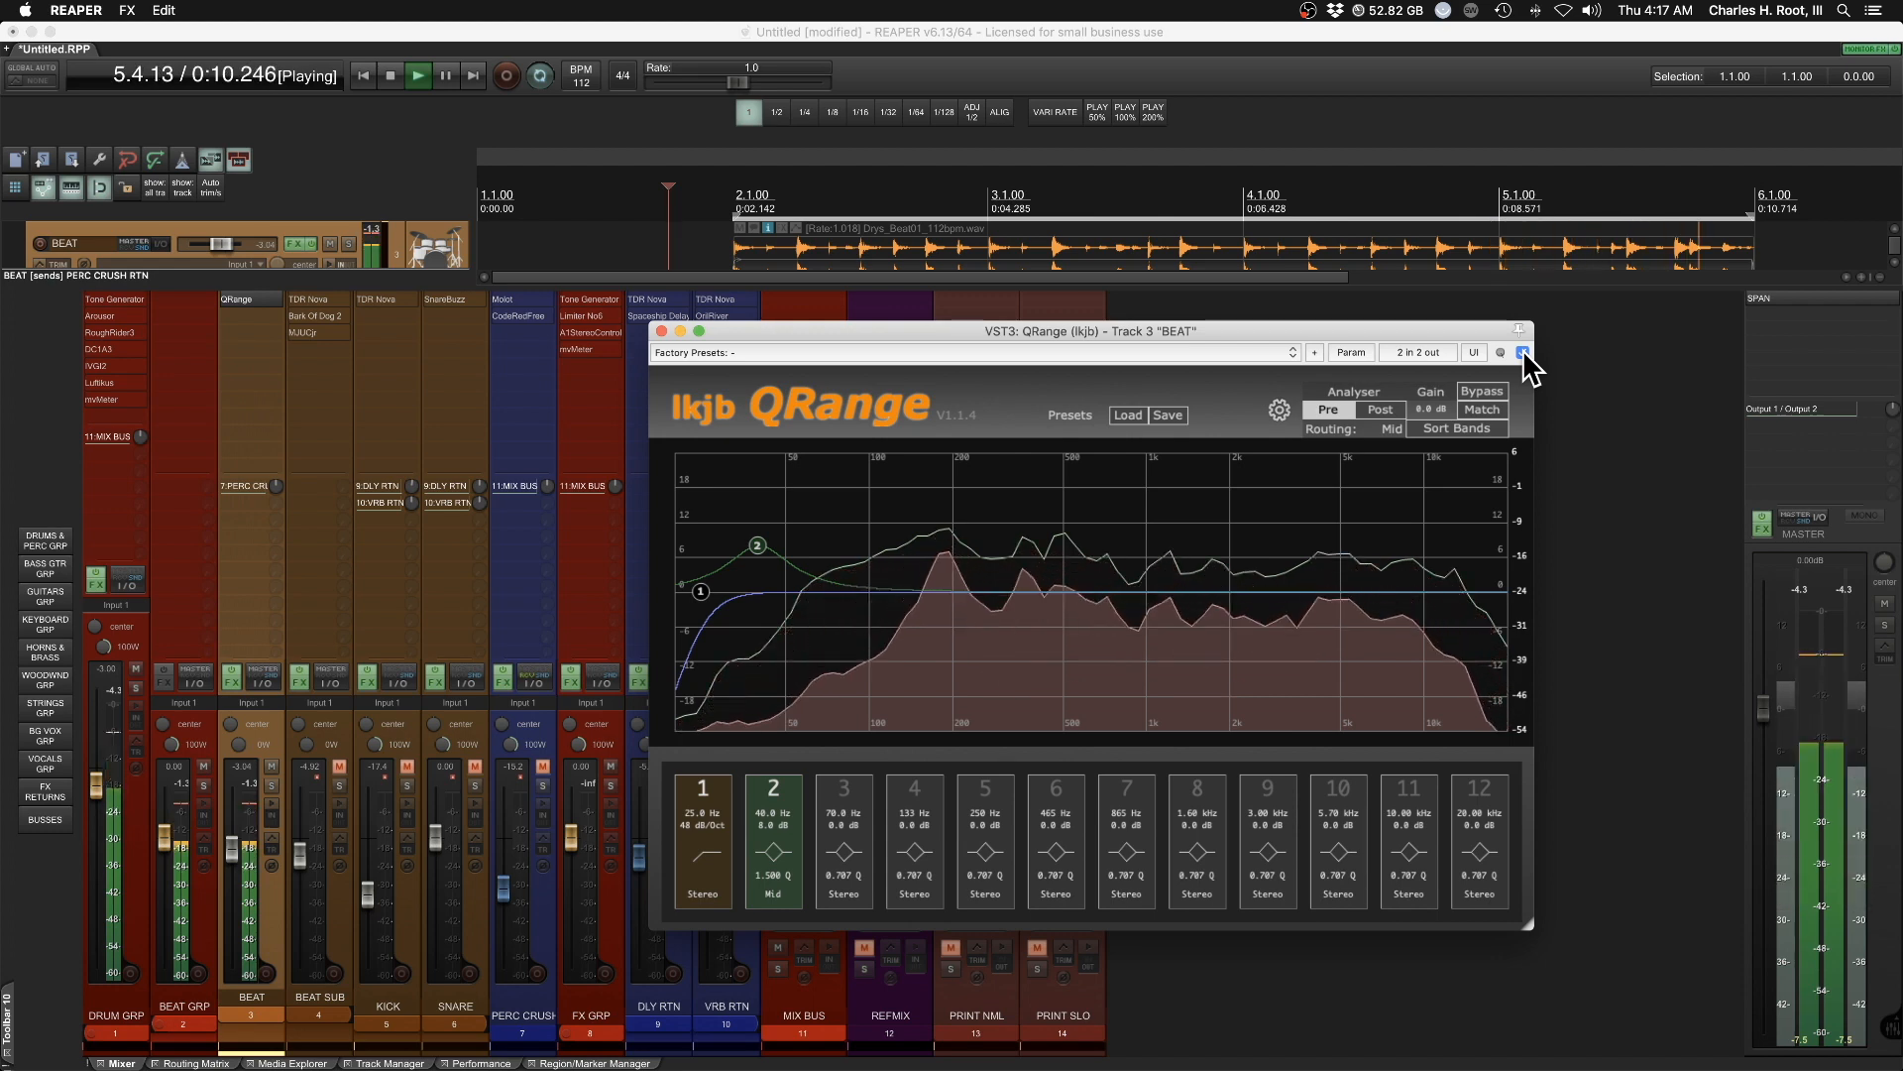
{"action": "left_click", "coordinate": [1523, 351]}
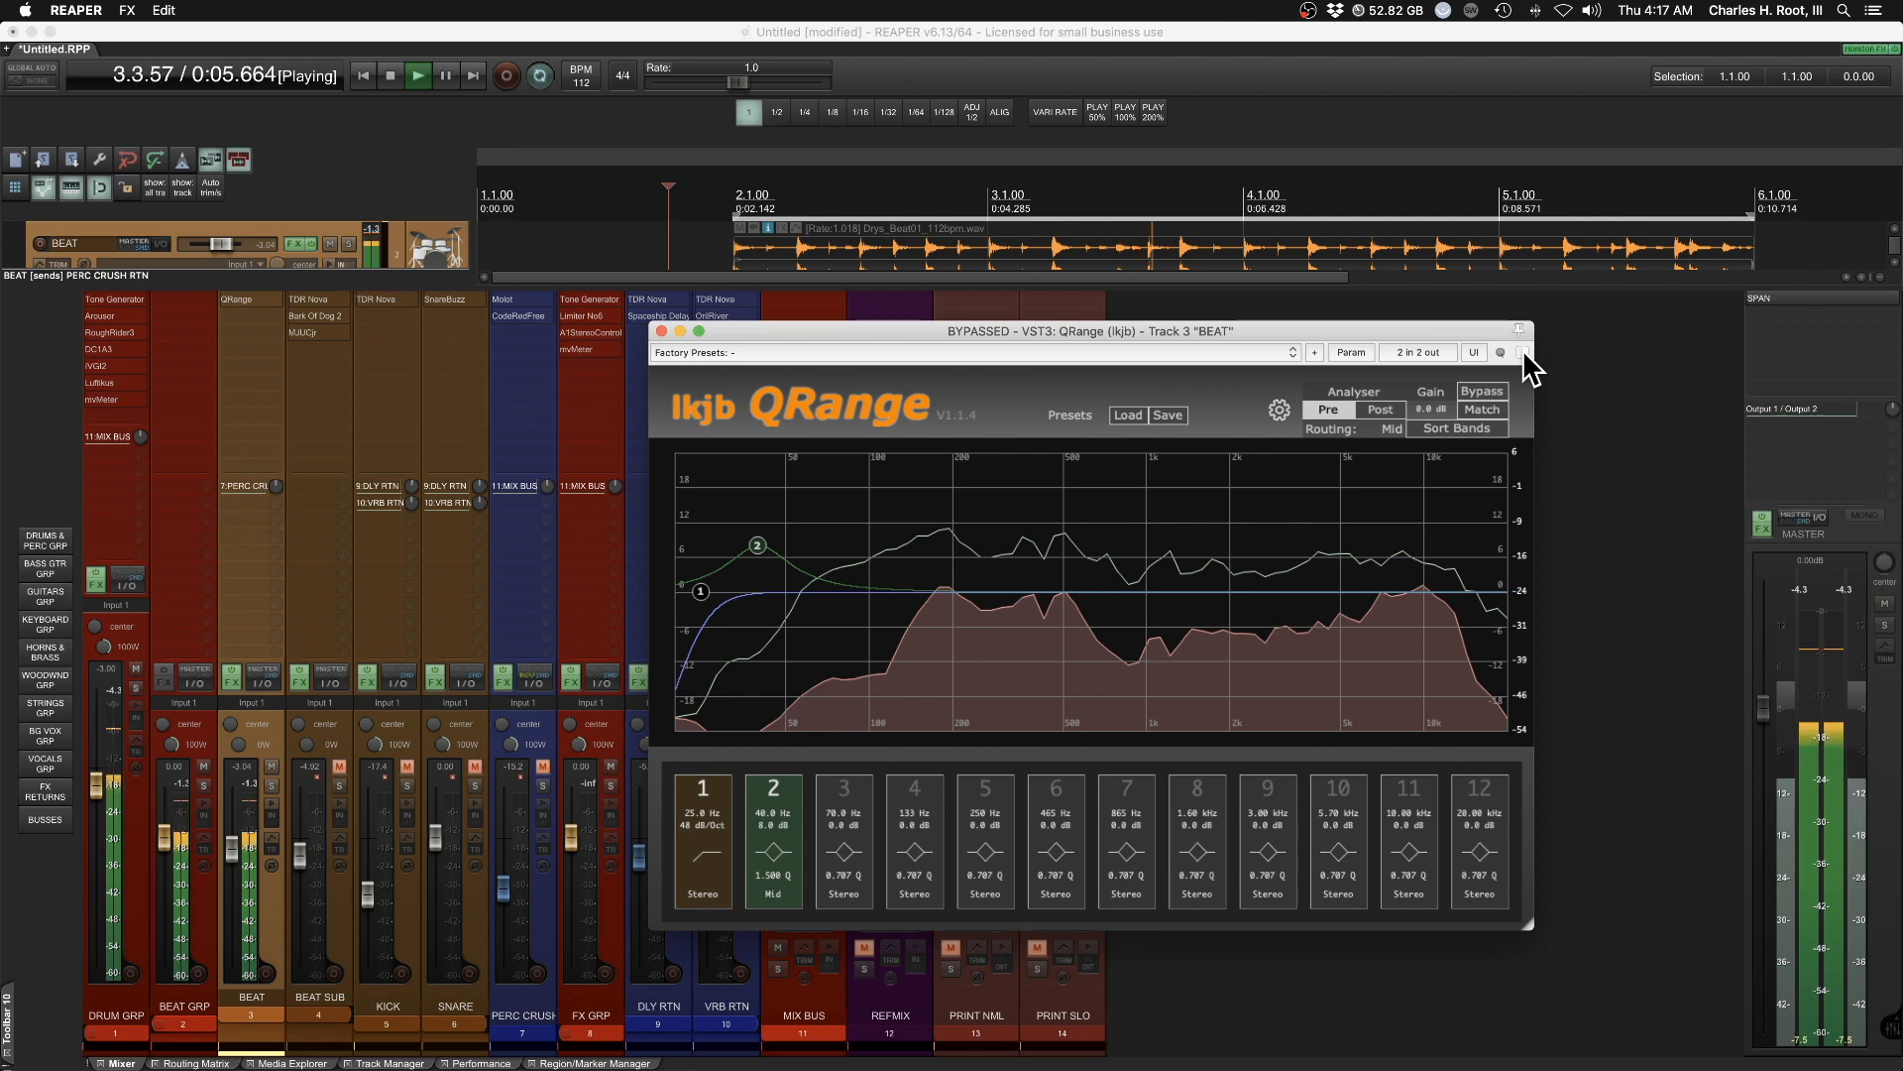
{"action": "left_click", "coordinate": [1522, 351]}
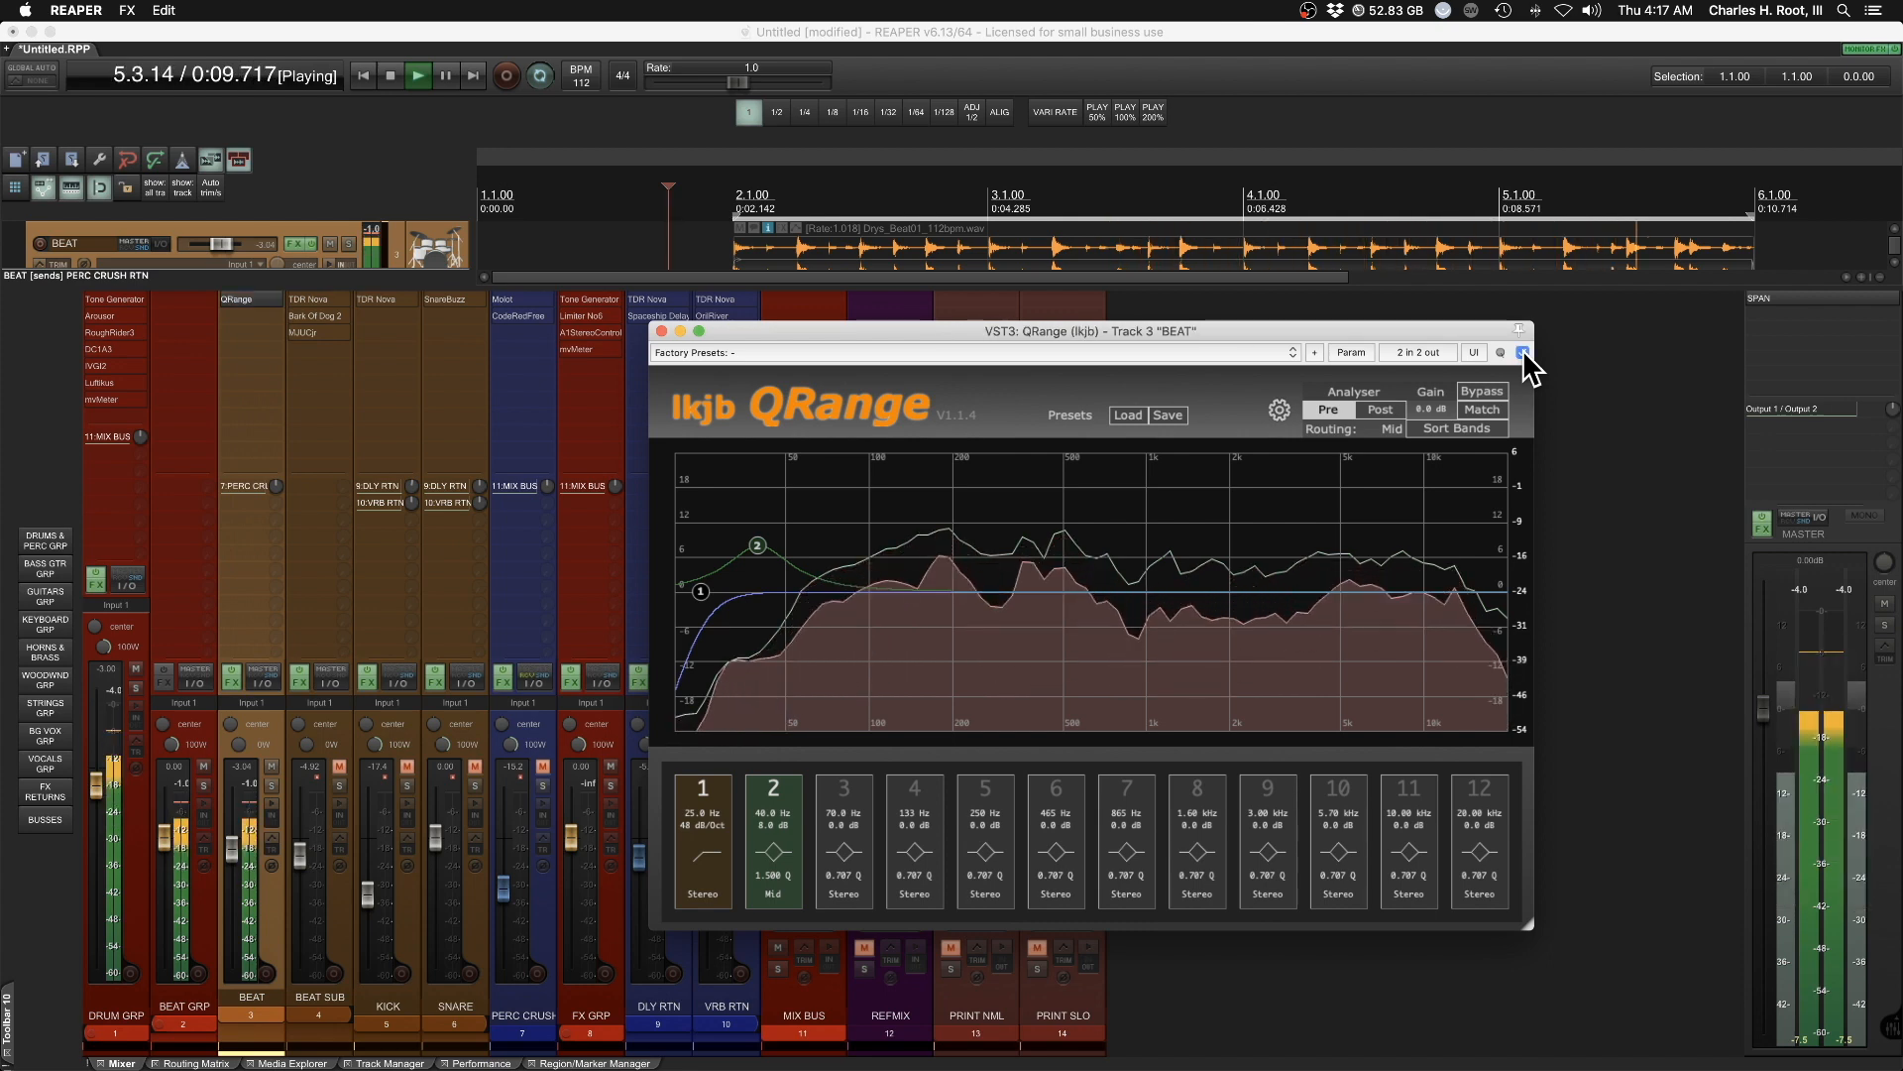
{"action": "left_click", "coordinate": [661, 331]}
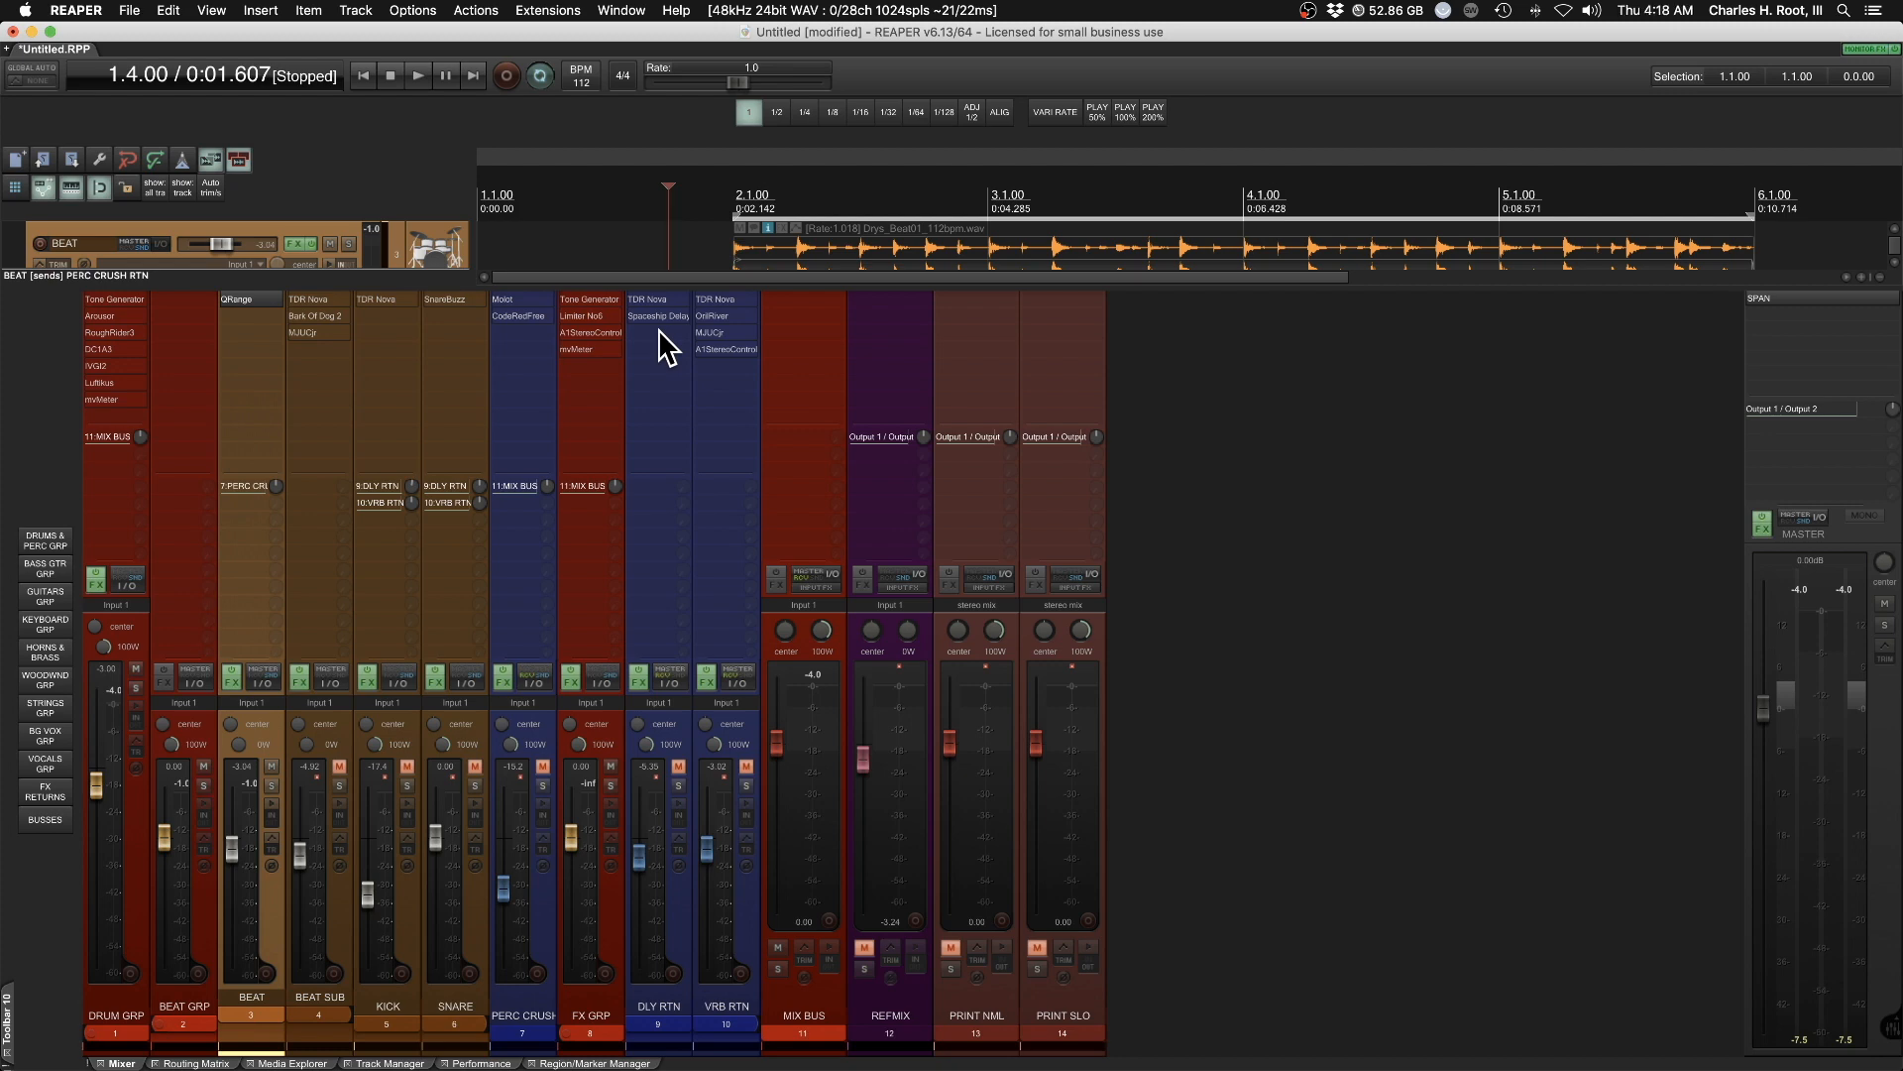
{"action": "left_click", "coordinate": [242, 300]}
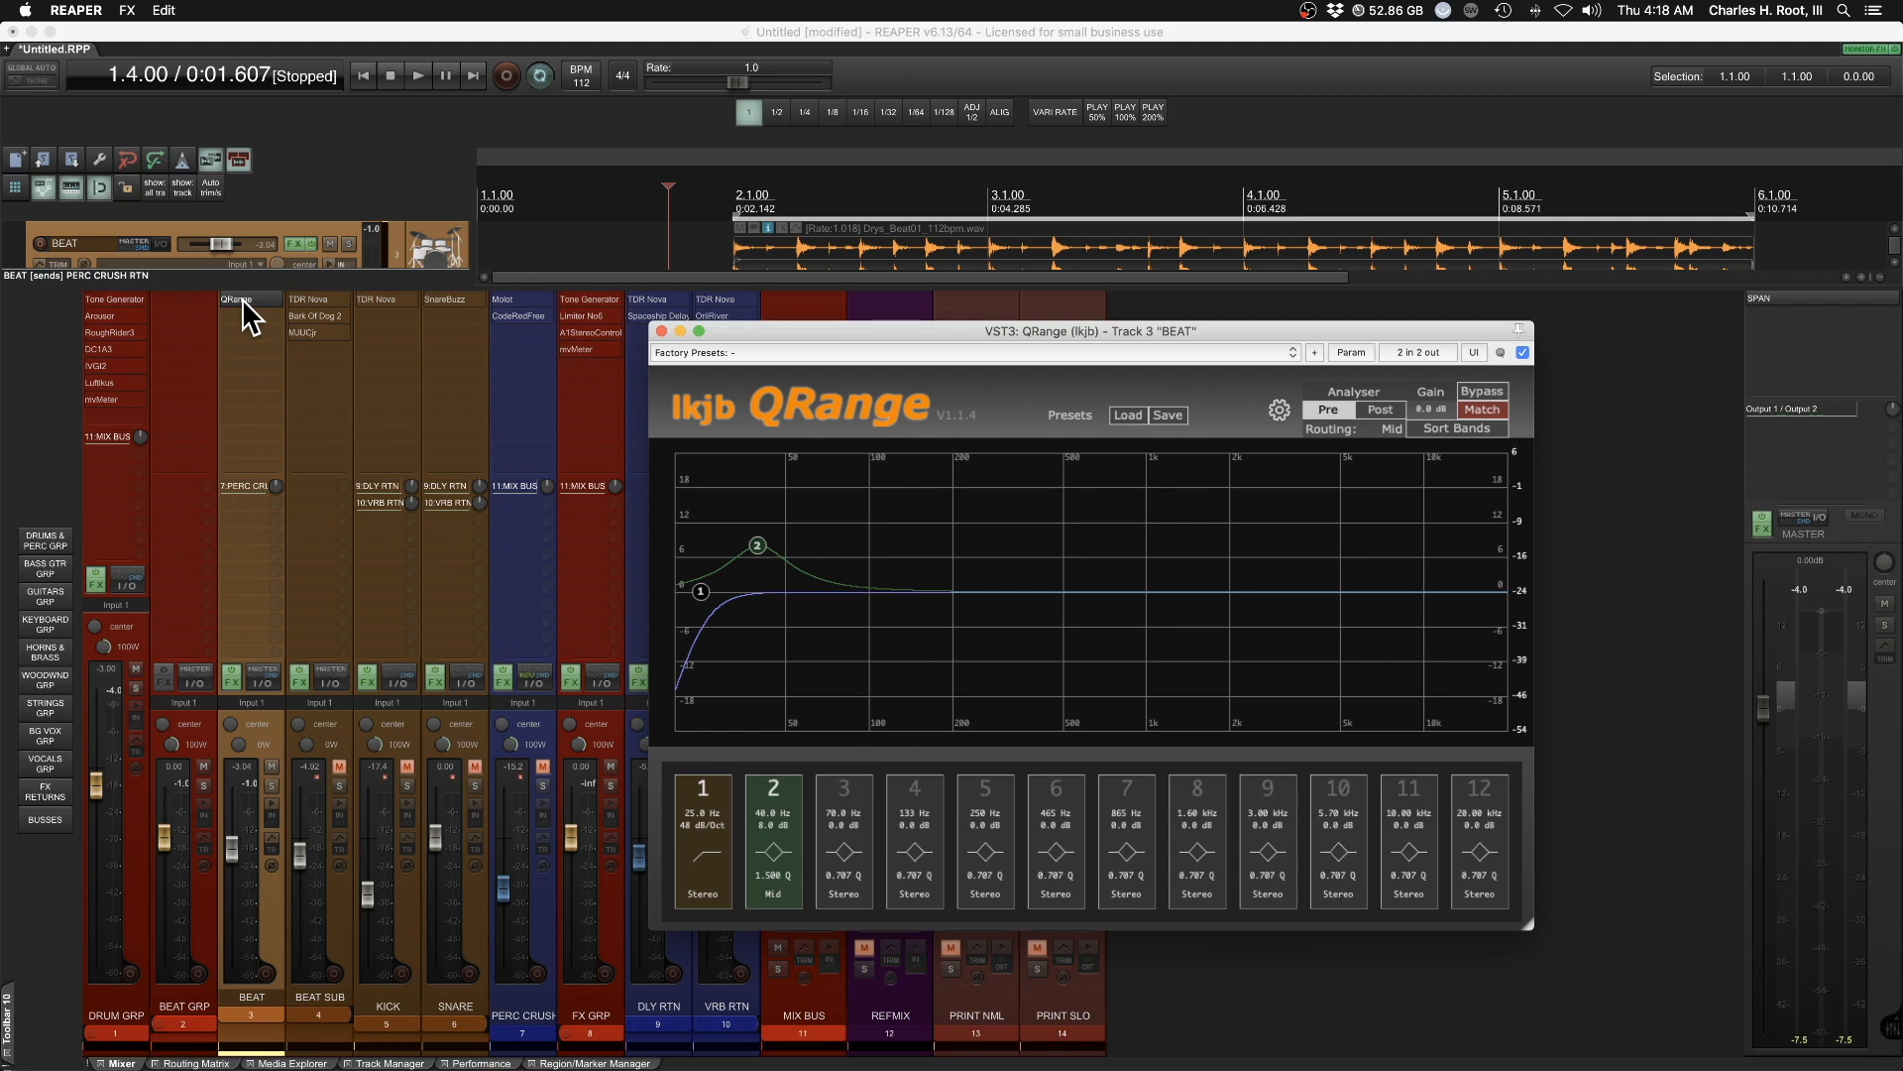
{"action": "left_click", "coordinate": [242, 299]}
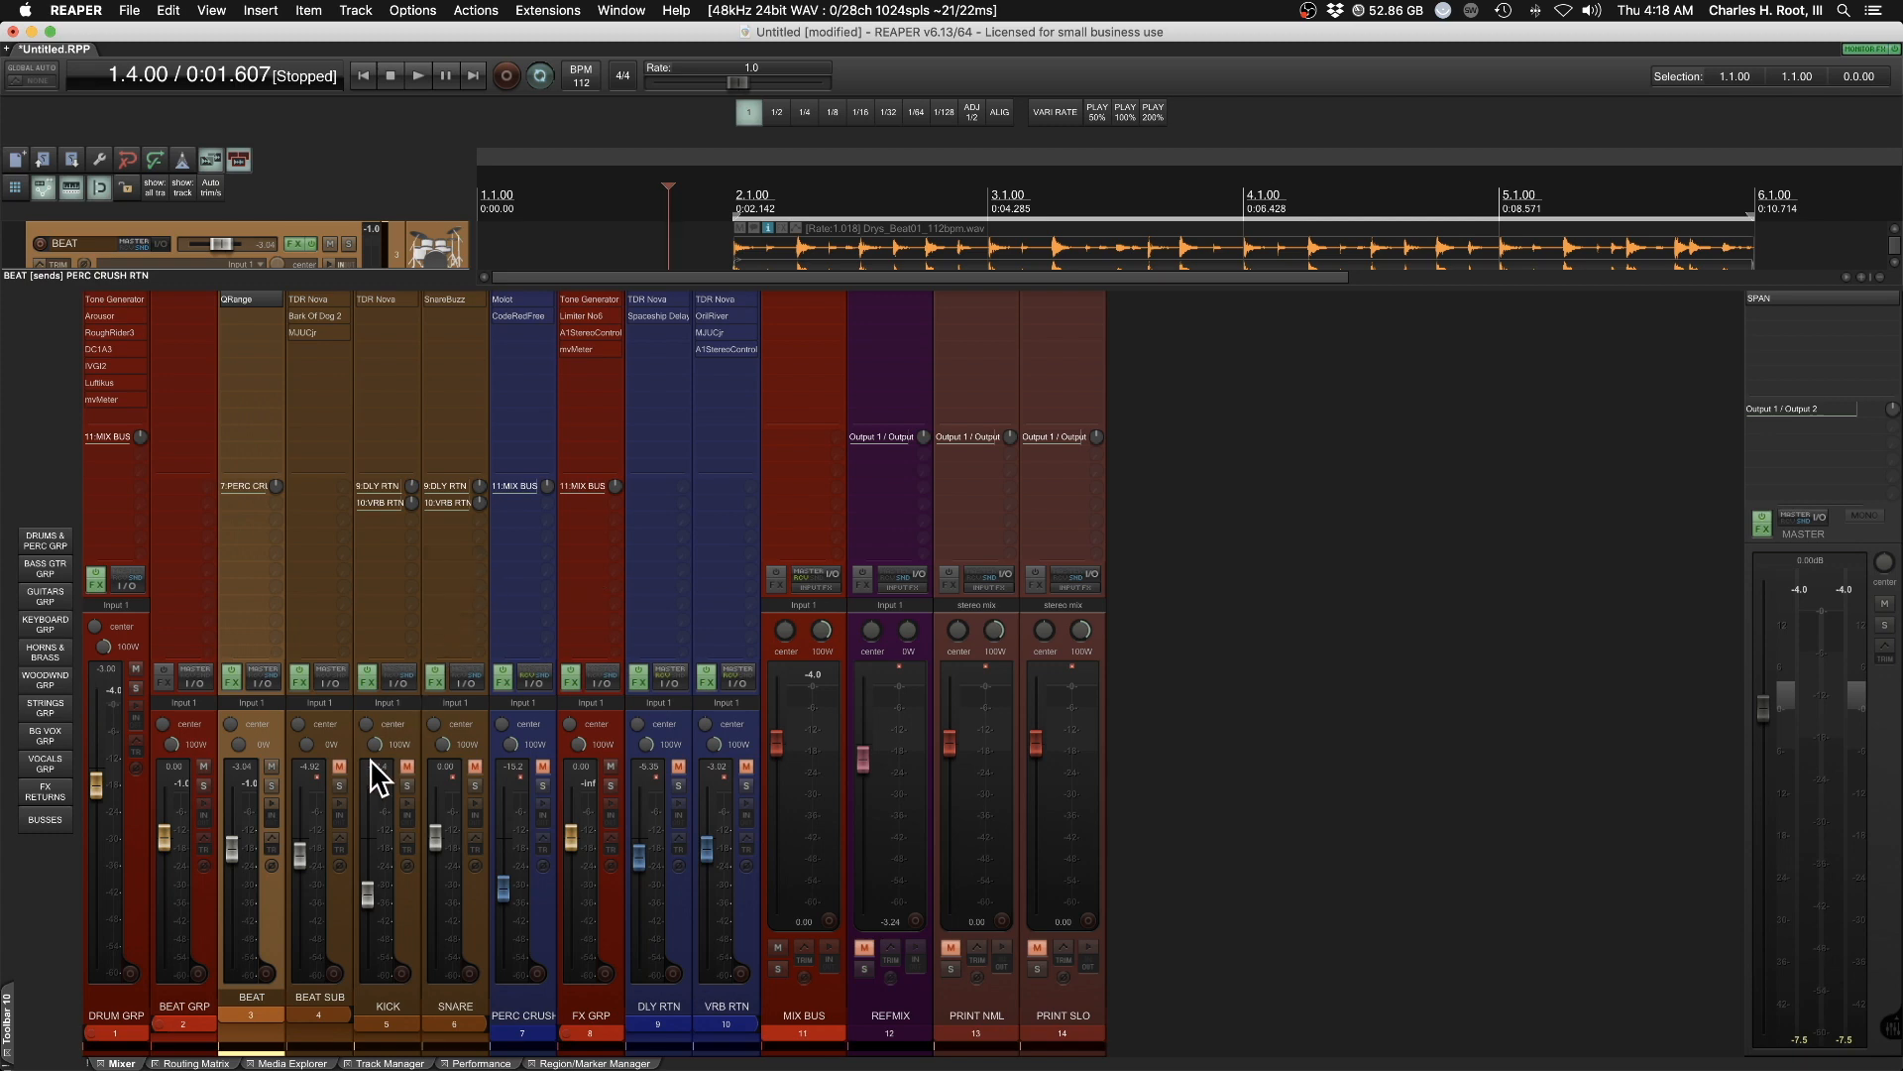
Unmute the BEAT SUB track and compare its audio item with the BEAT track's item in the arrangement
{"action": "left_click", "coordinate": [339, 768]}
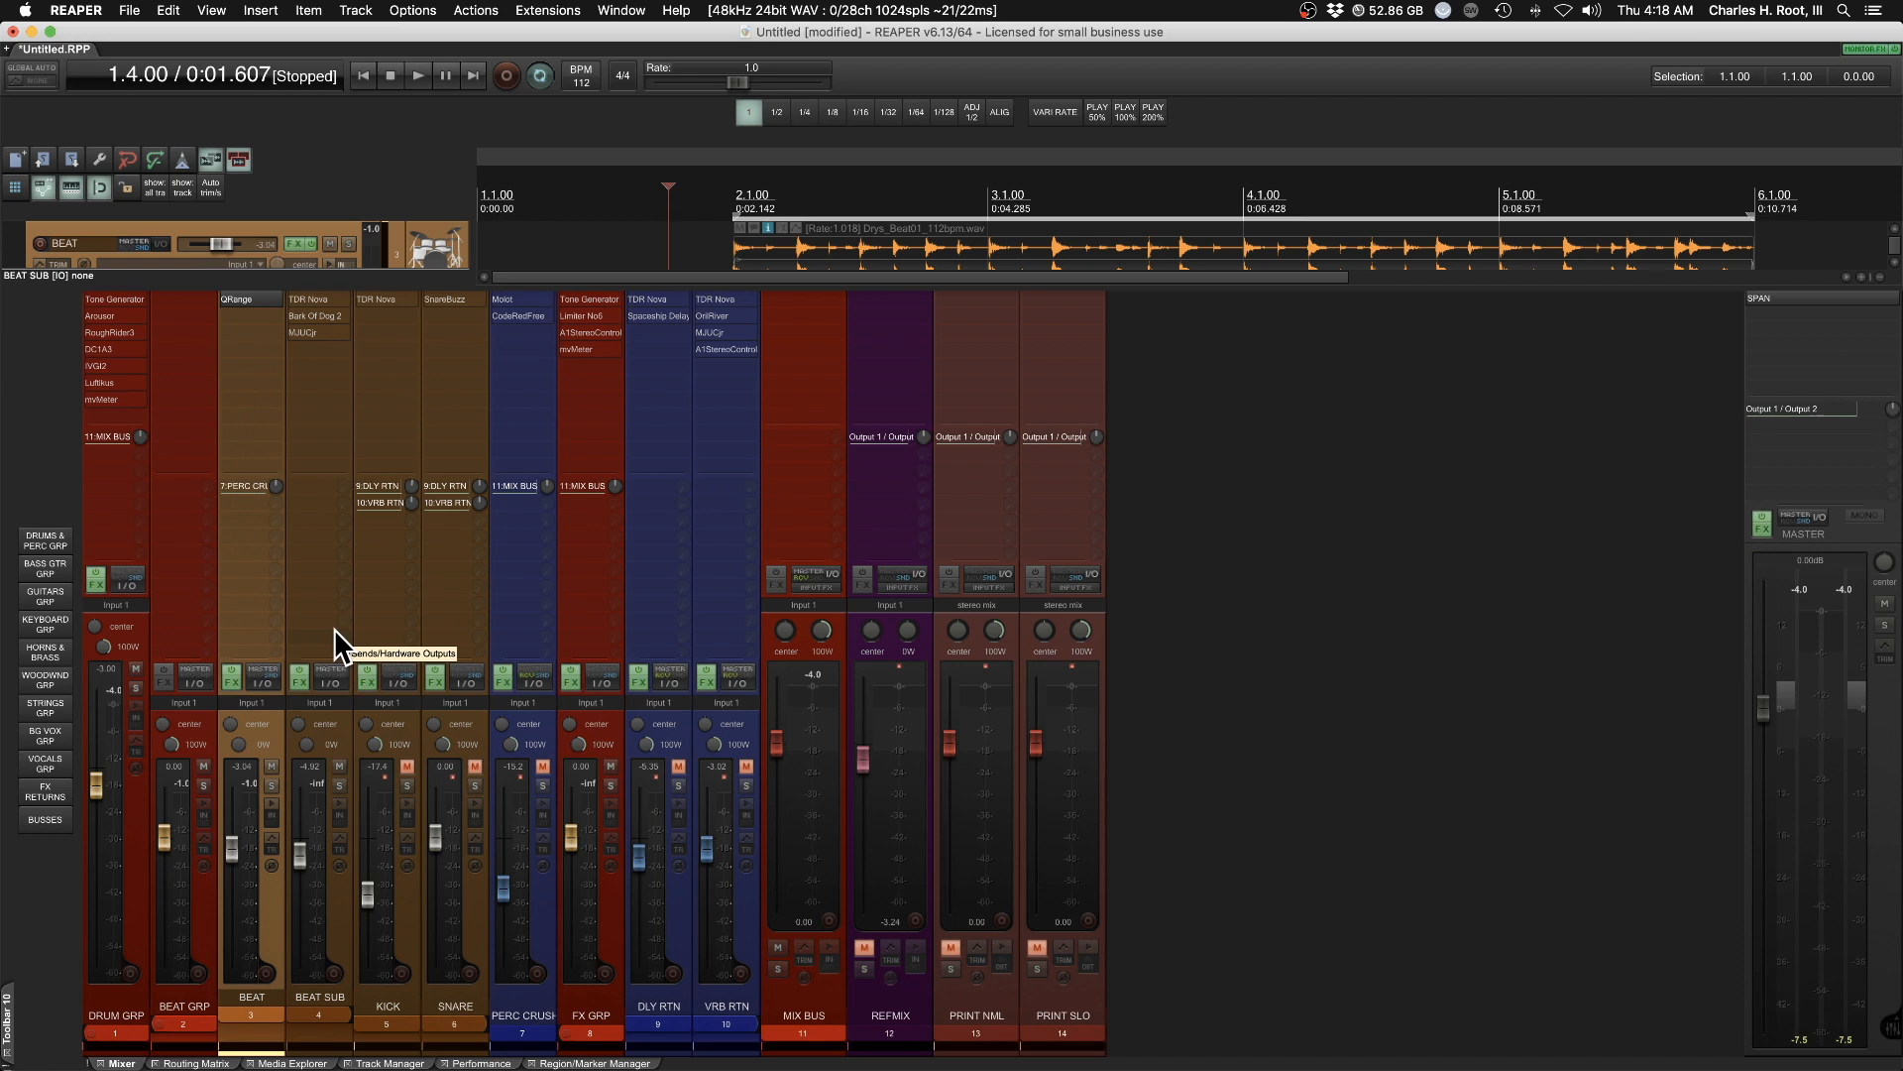
{"action": "left_click", "coordinate": [315, 1016]}
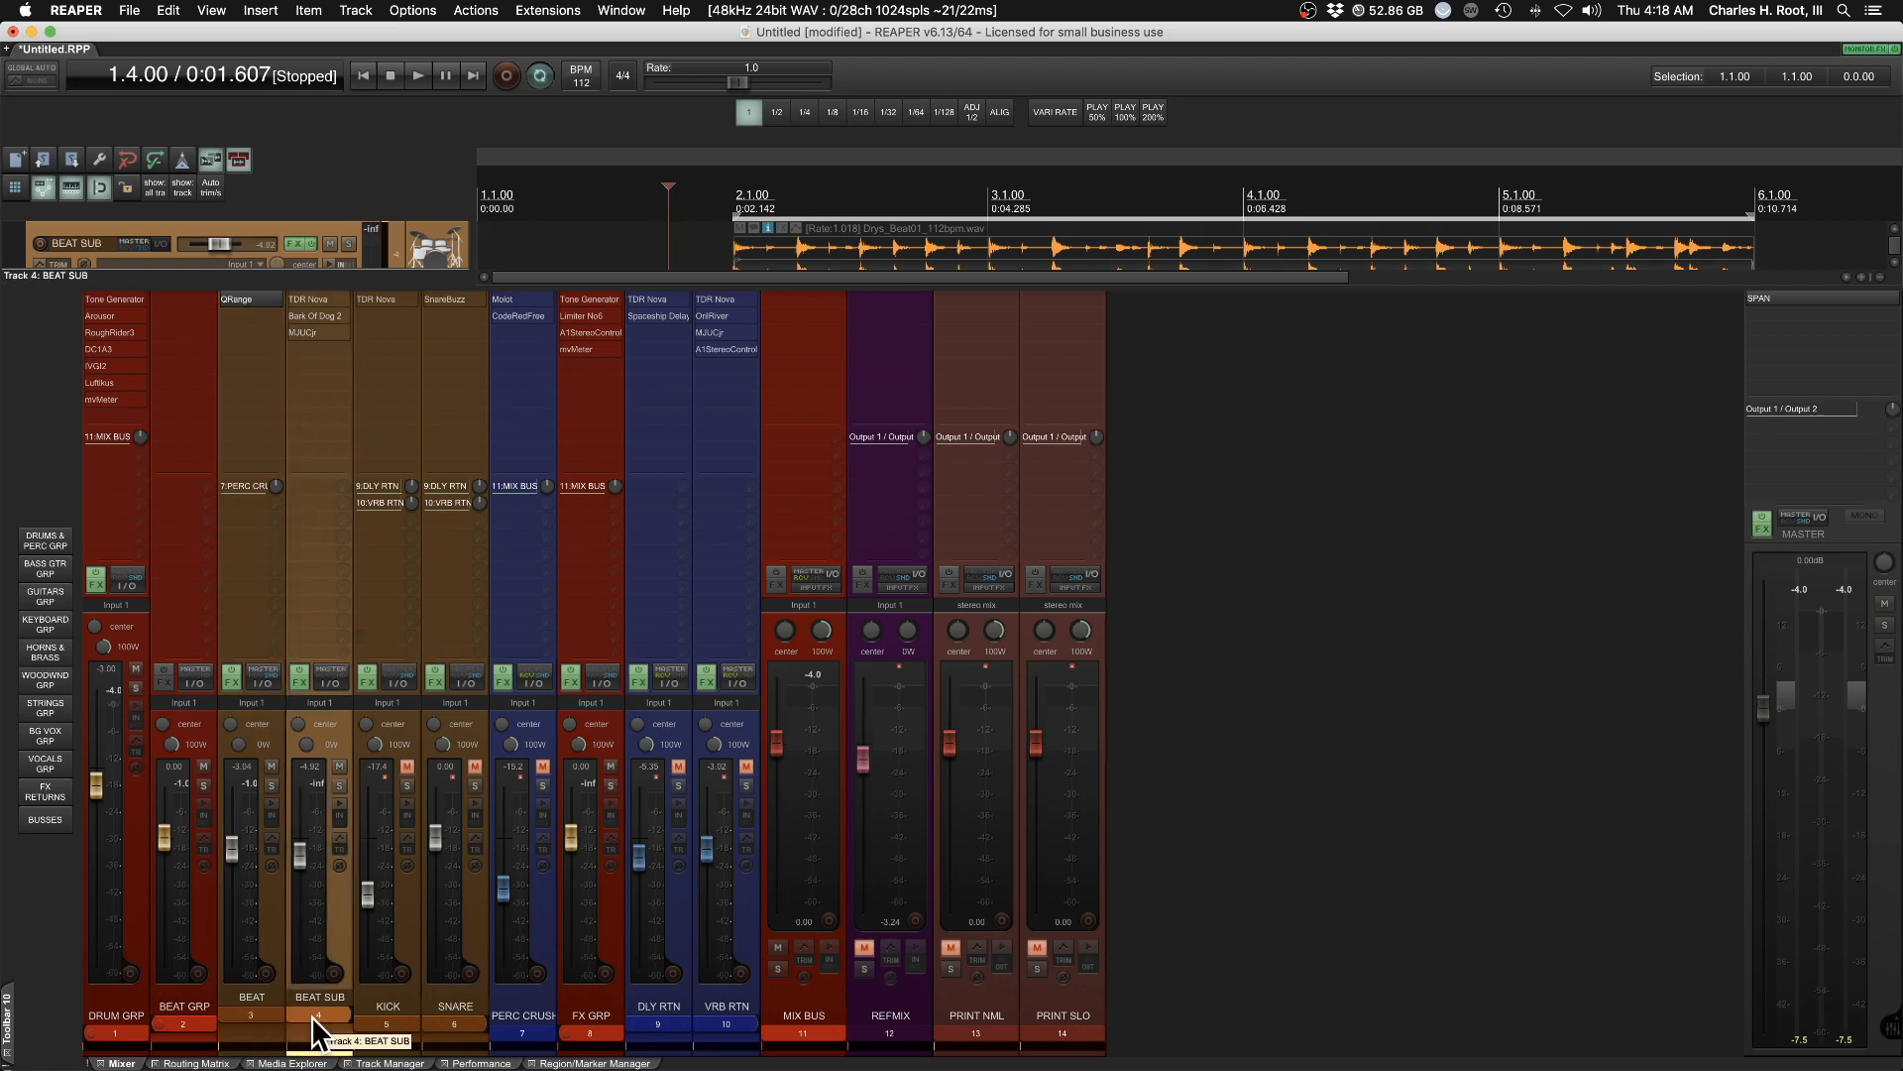
{"action": "key", "text": "super+m"}
{"action": "scroll", "coordinate": [436, 302], "scroll_direction": "up", "scroll_amount": 3}
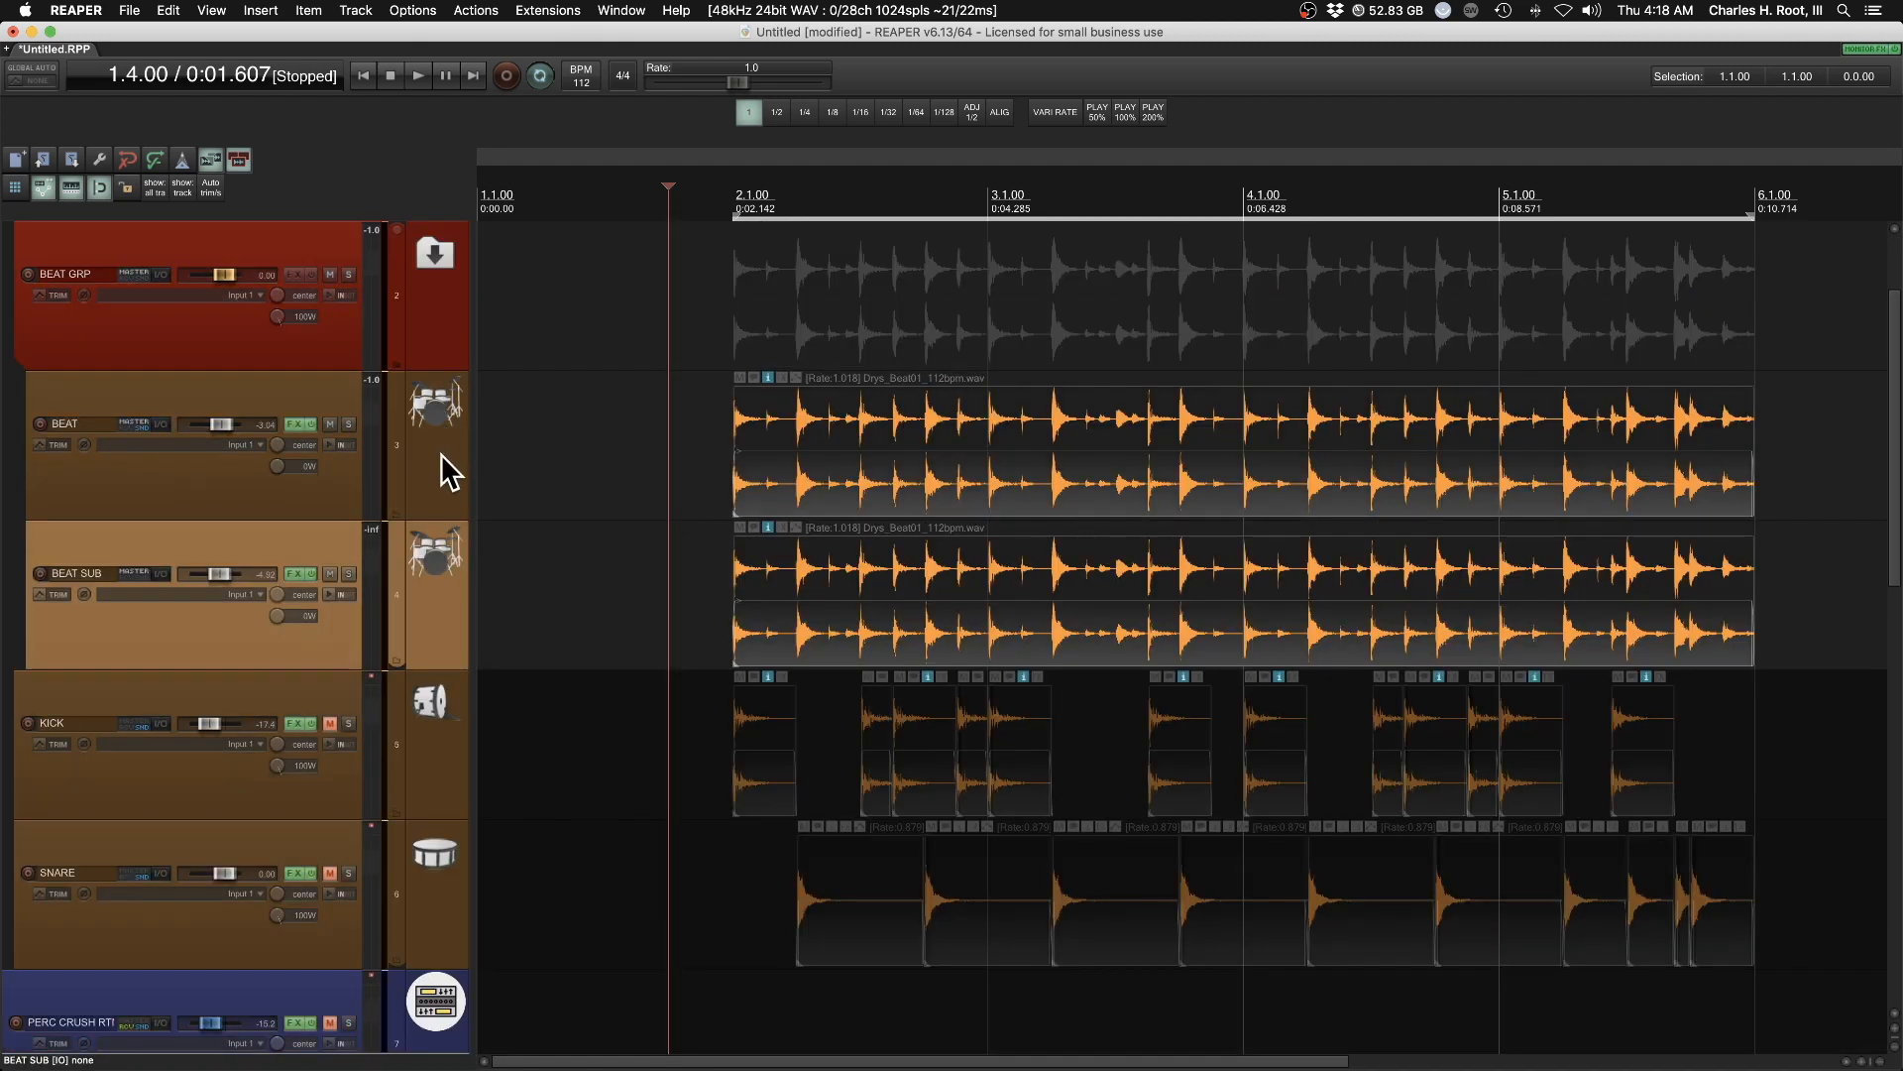
{"action": "left_click", "coordinate": [442, 456]}
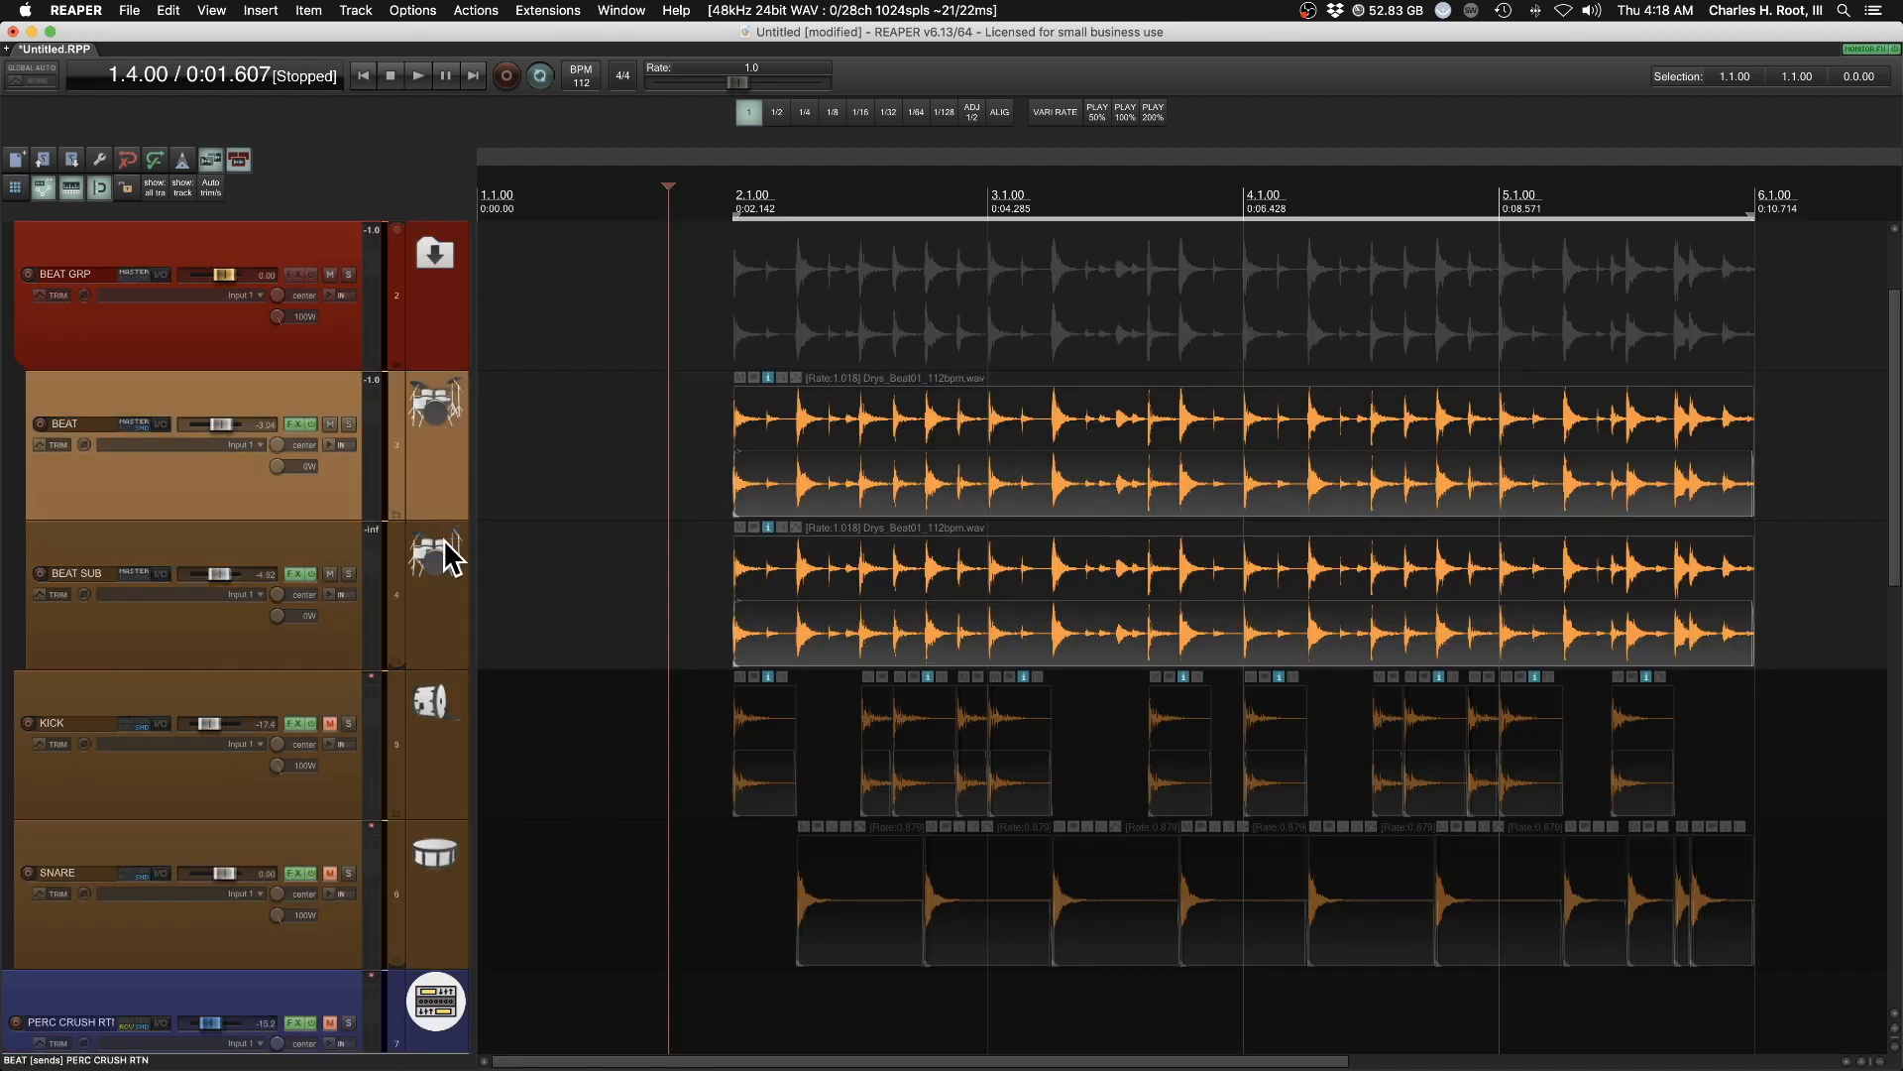
{"action": "left_click", "coordinate": [442, 597]}
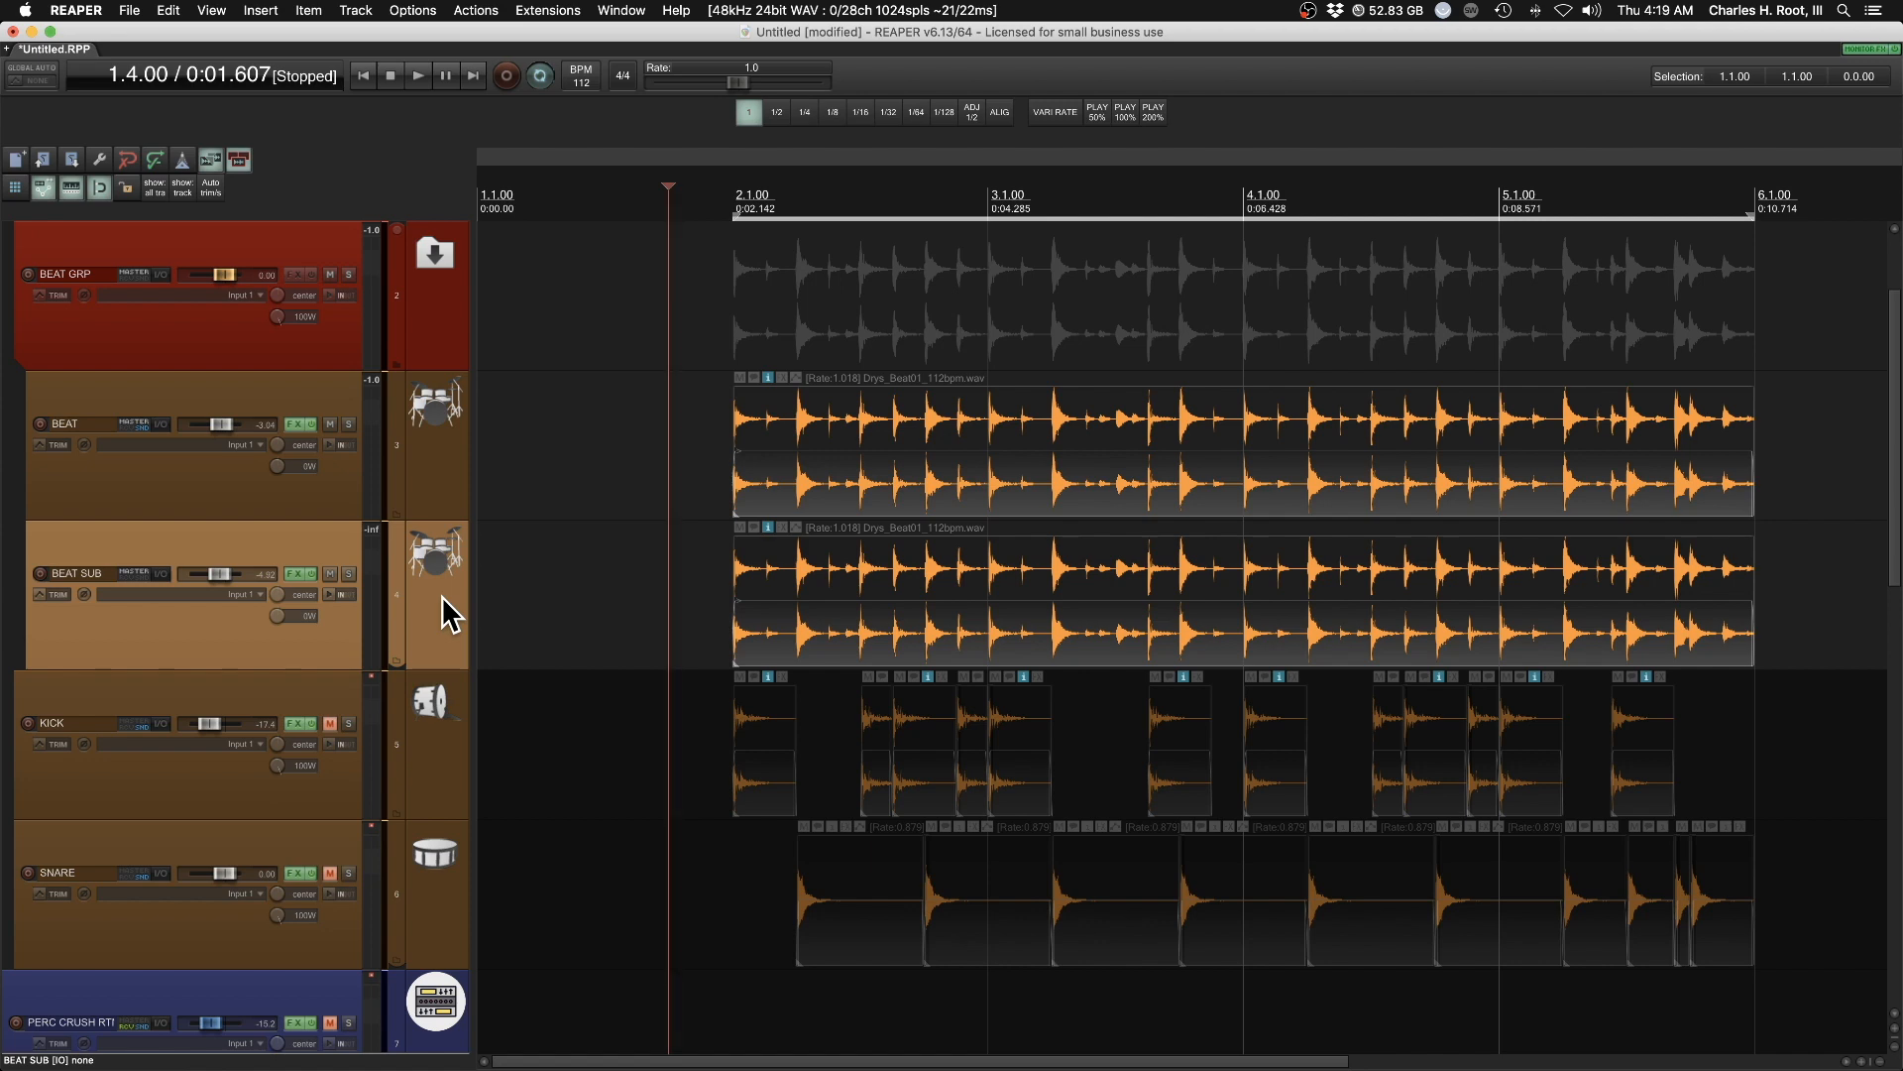
{"action": "key", "text": "super+m"}
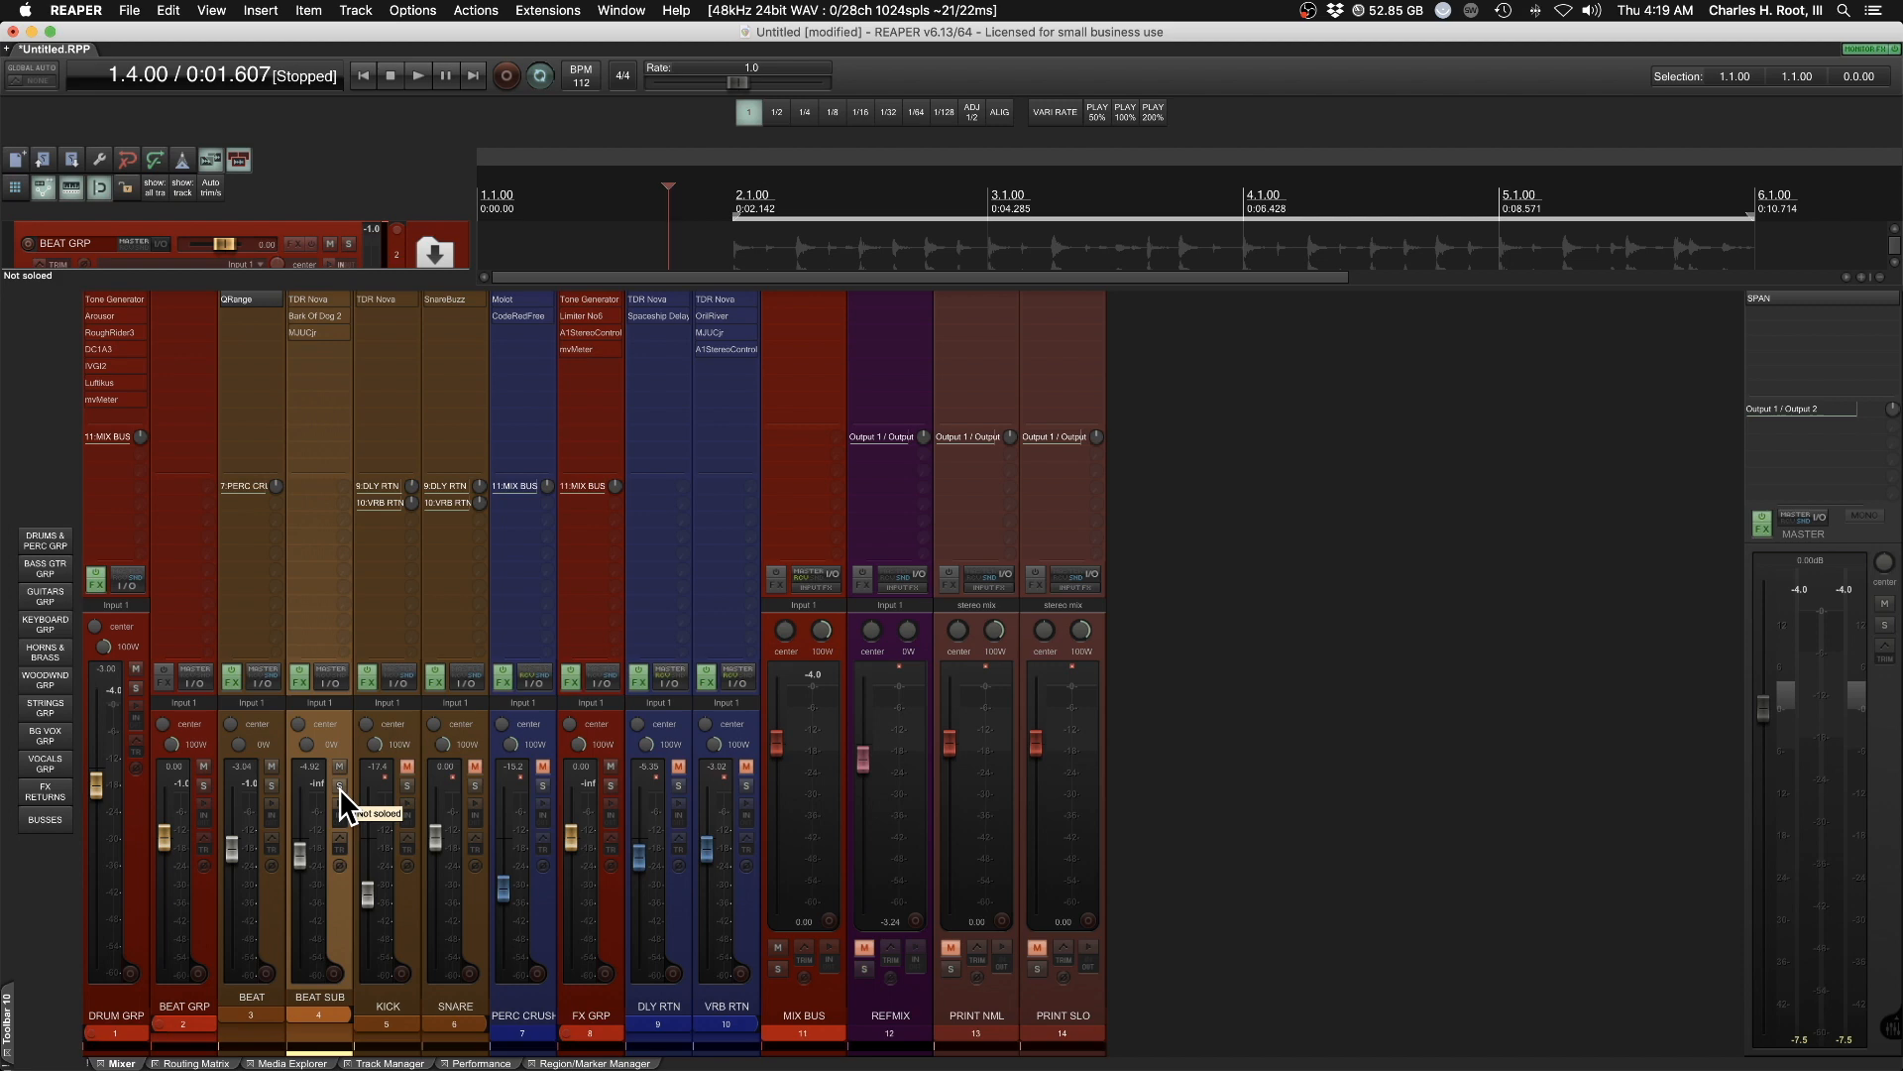
Audition BEAT SUB soloed, and replace the solo with a mute on the BEAT track
{"action": "key", "text": "space"}
{"action": "left_click", "coordinate": [340, 785]}
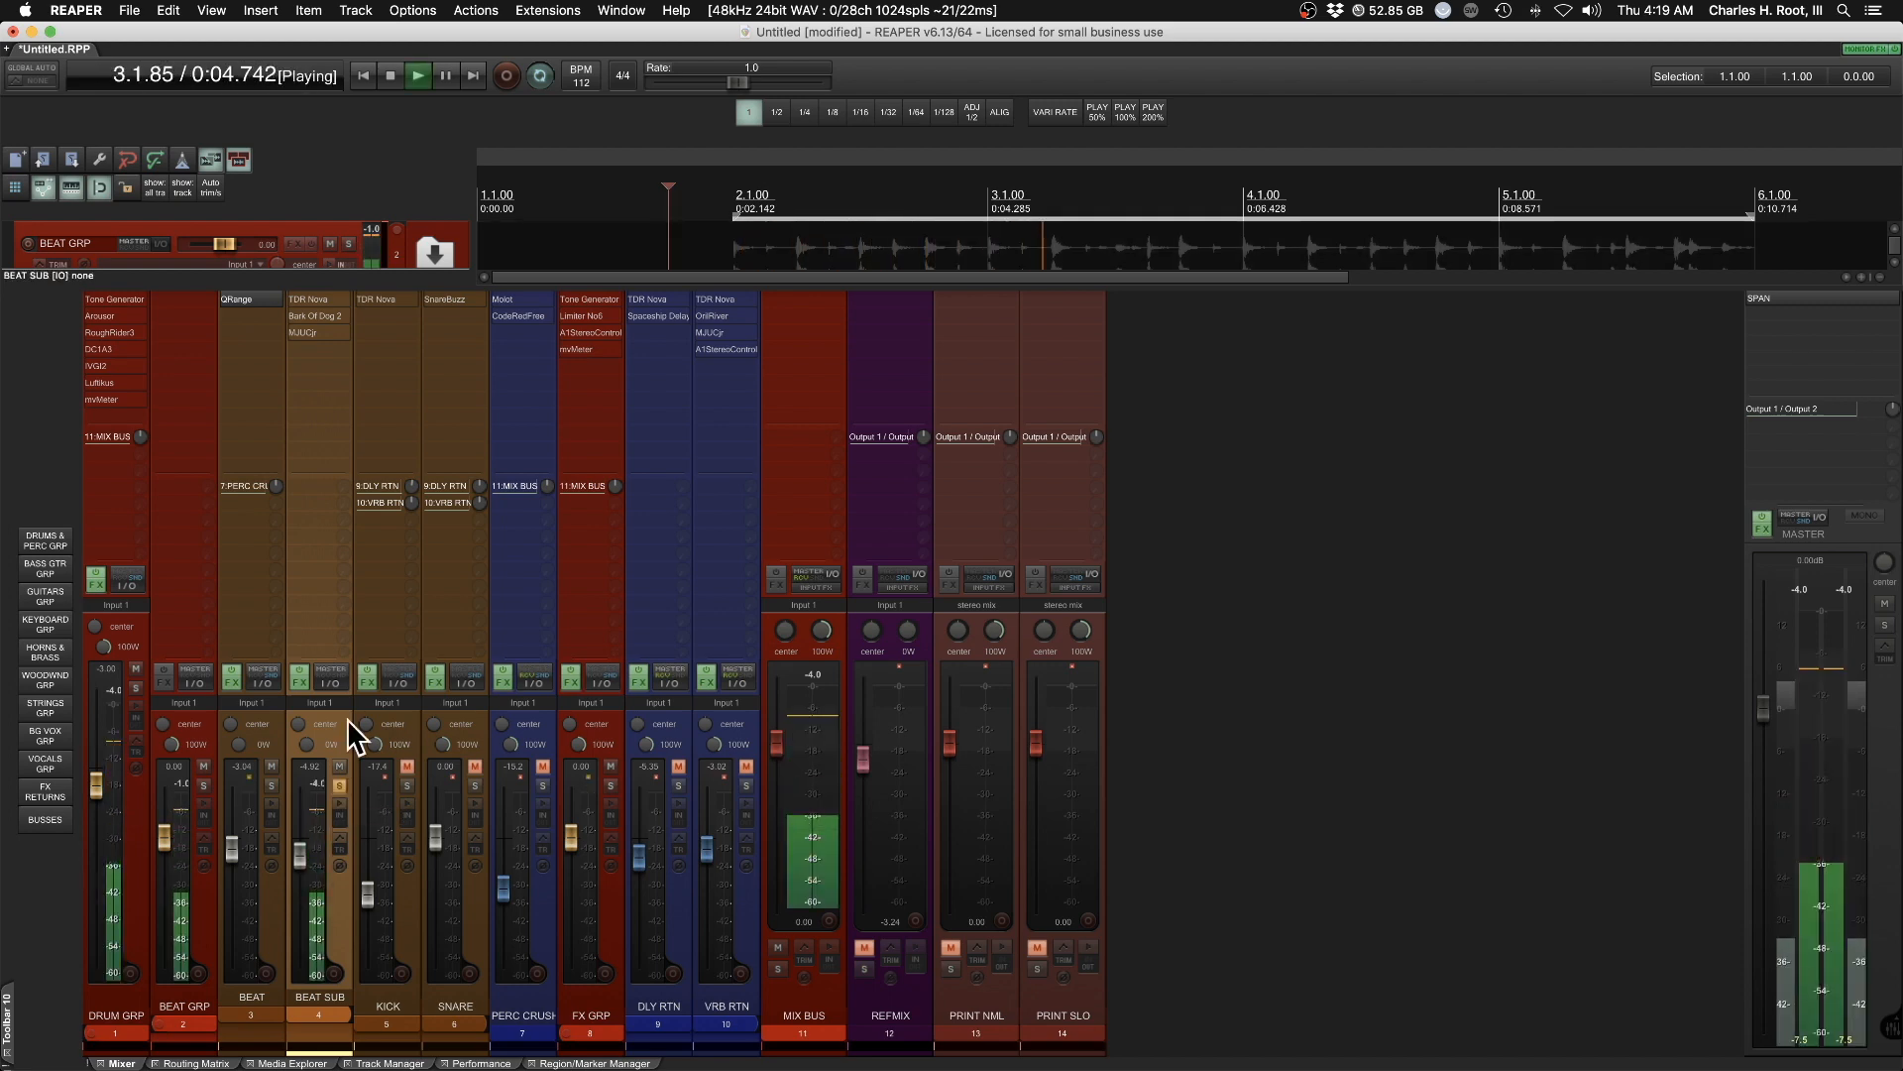
{"action": "key", "text": "space"}
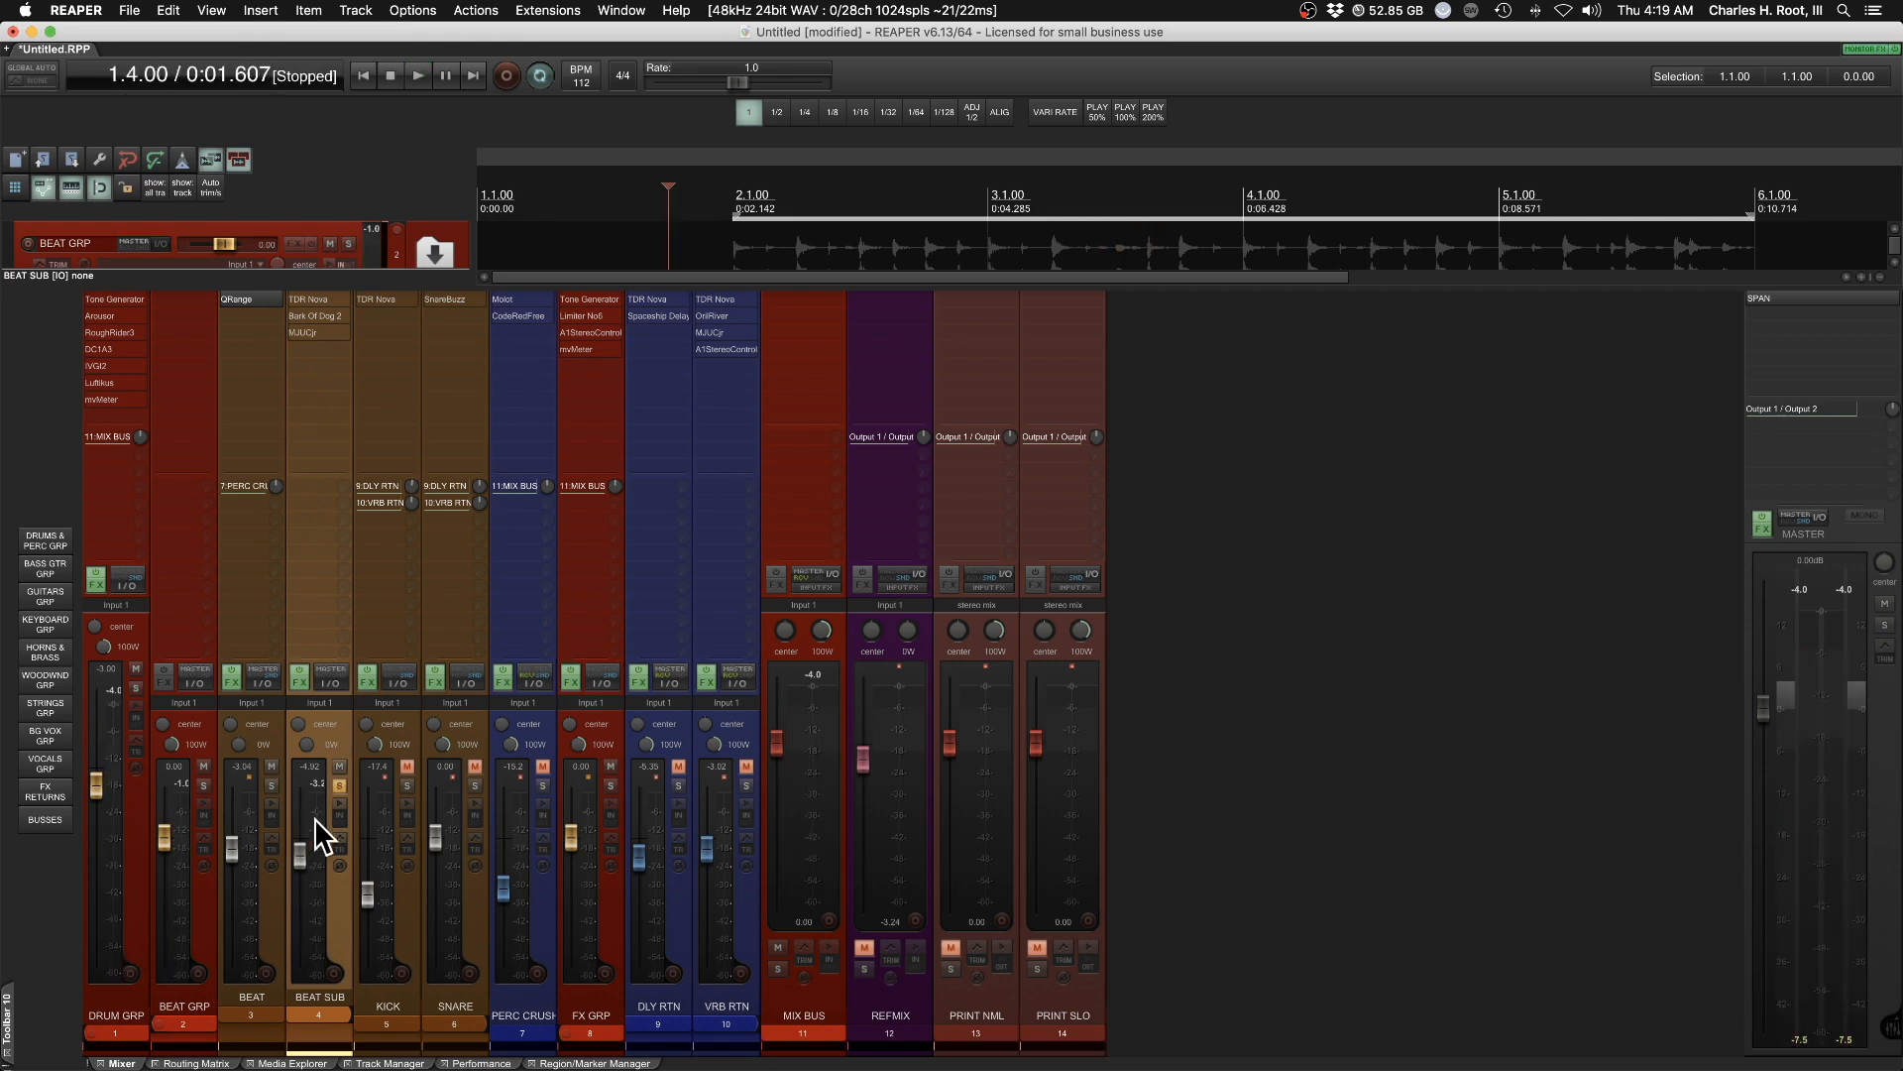
{"action": "left_click", "coordinate": [339, 785]}
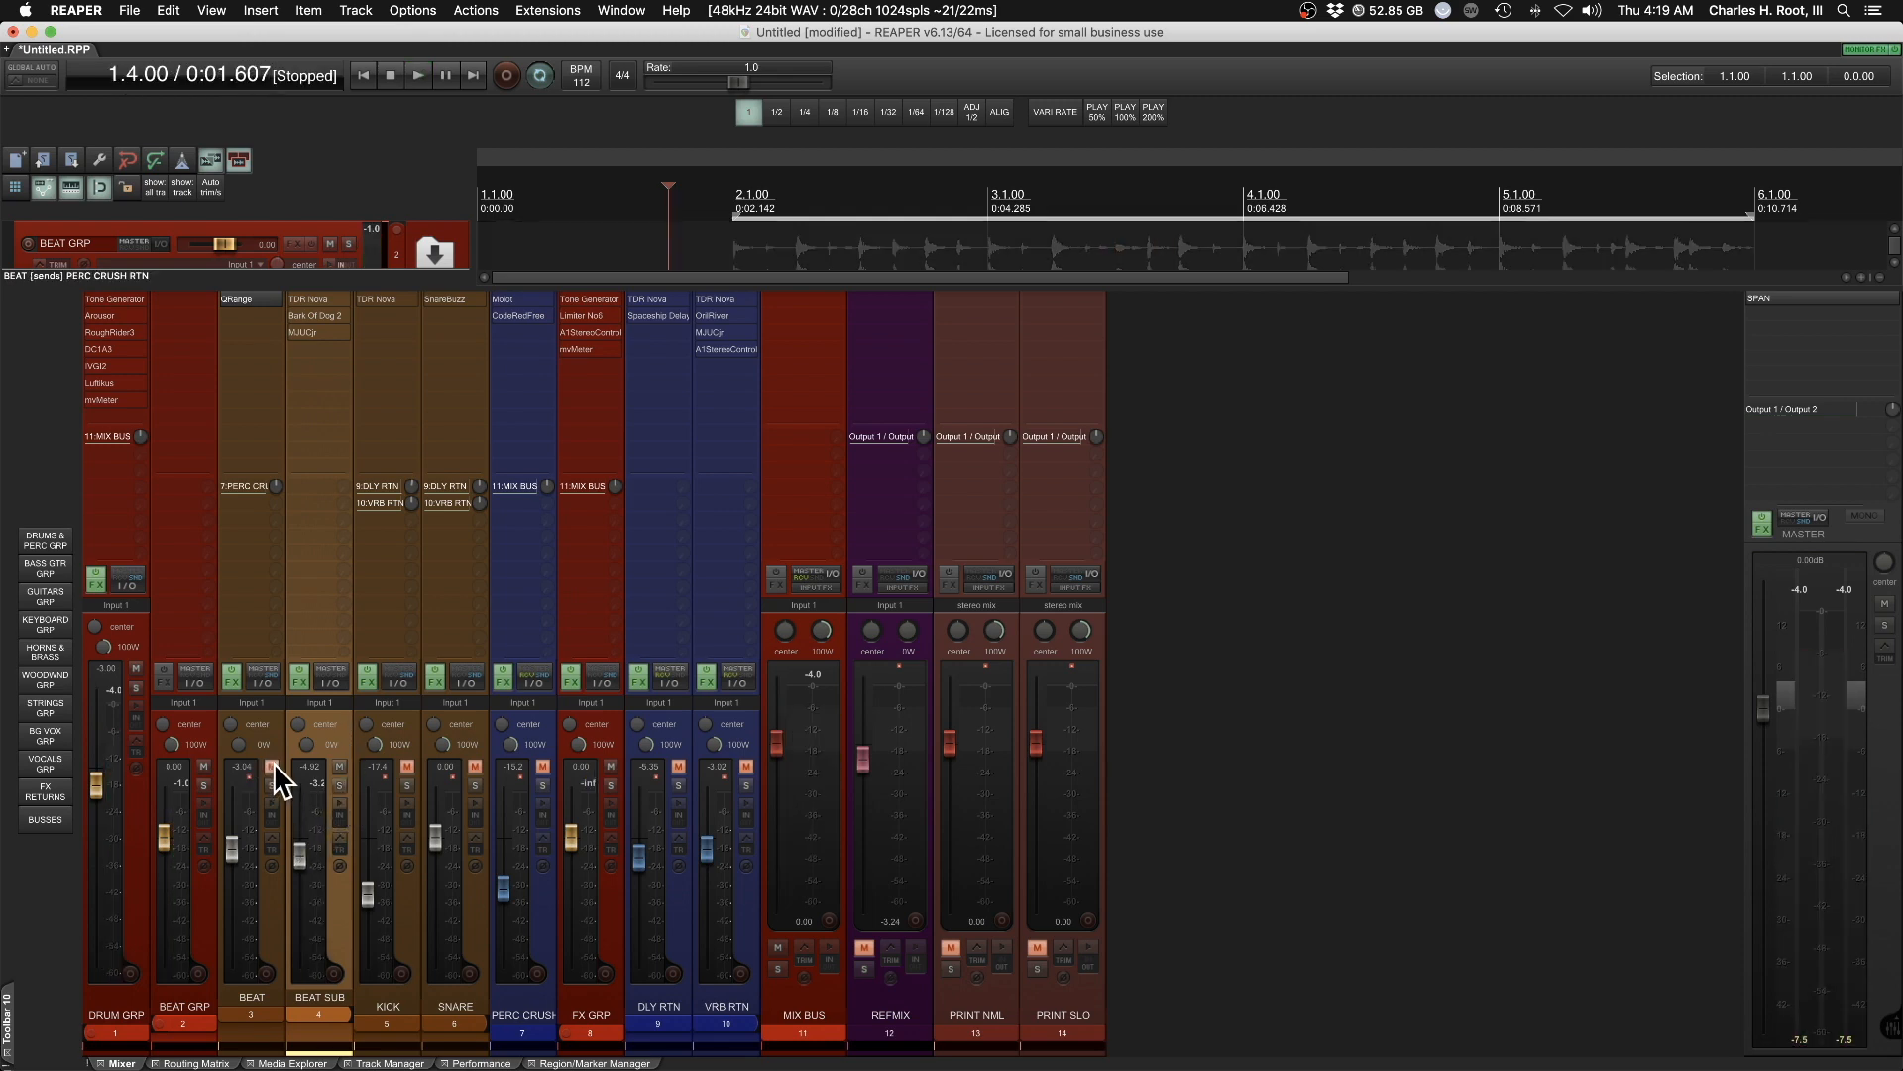
Open the TDR Nova equalizer on the BEAT SUB track and take it out of bypass
{"action": "left_click", "coordinate": [332, 296]}
{"action": "left_click_drag", "start_coordinate": [969, 270], "coordinate": [942, 284]}
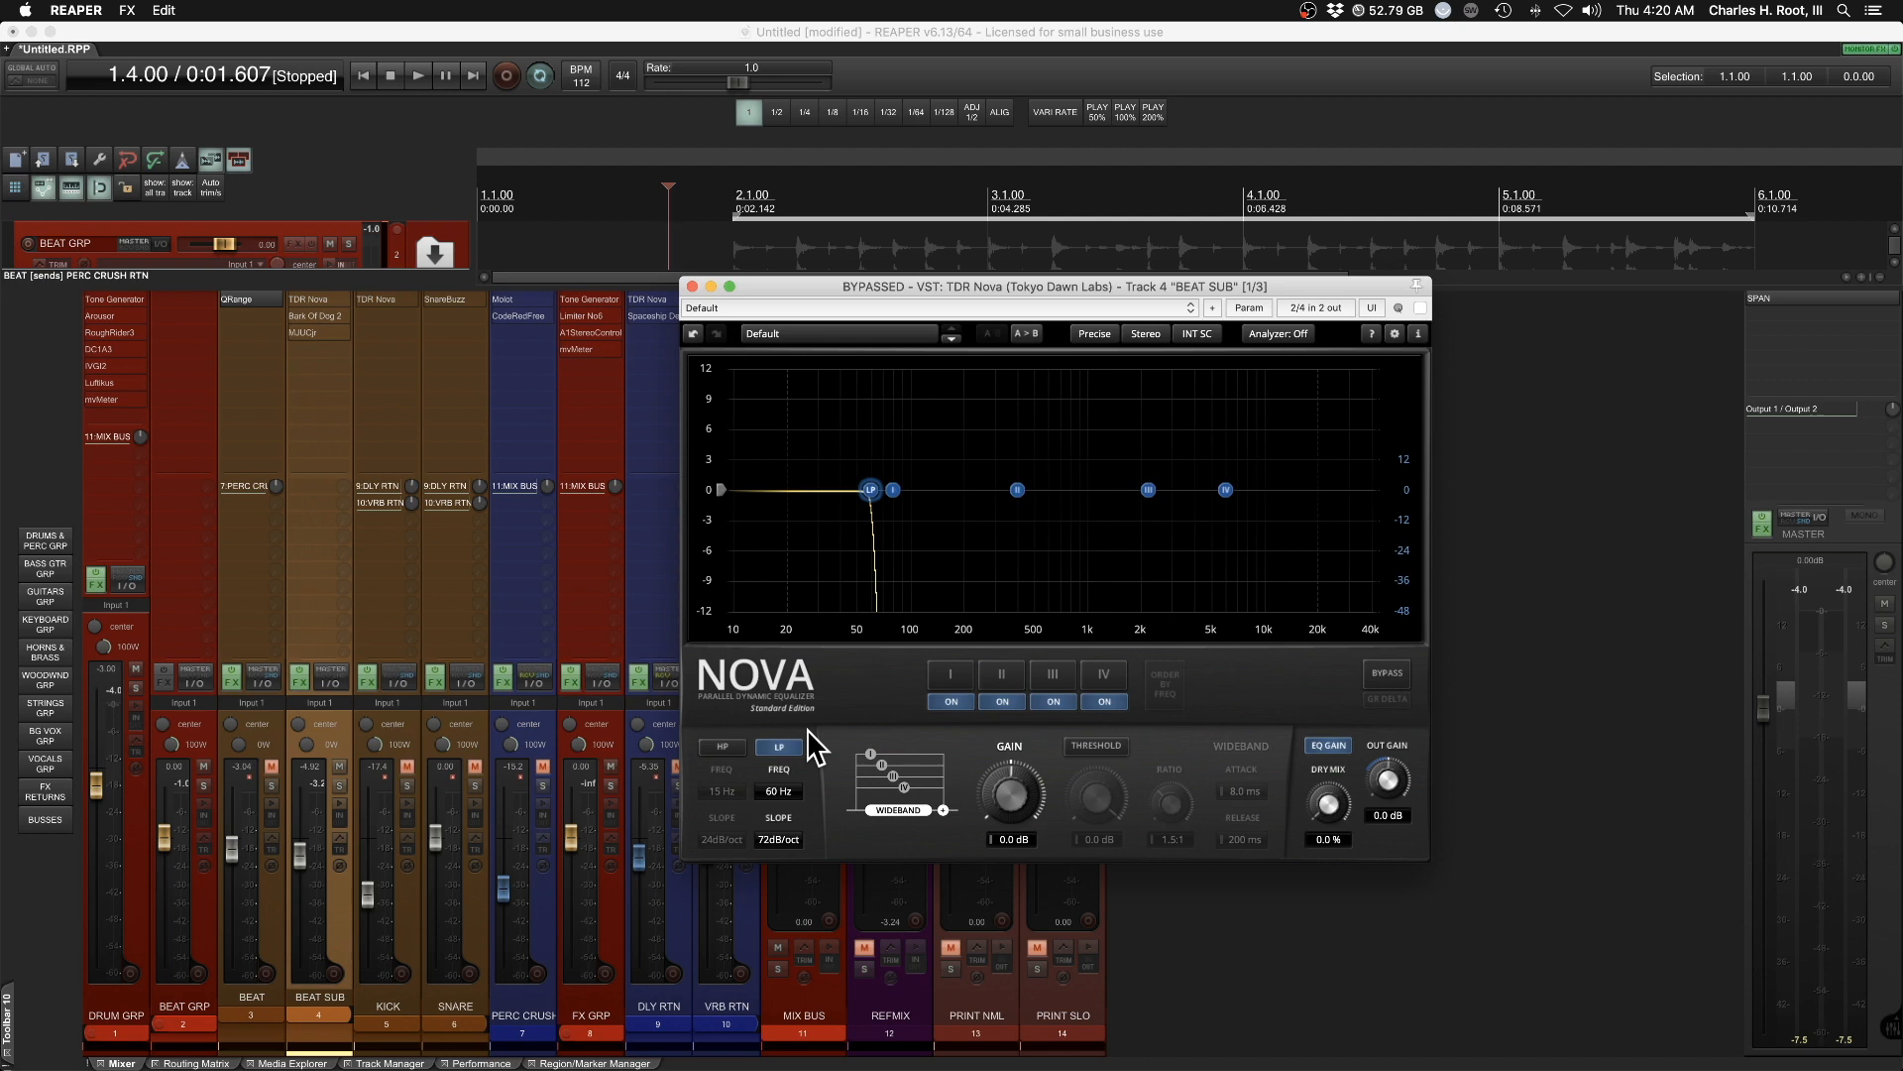
{"action": "left_click", "coordinate": [1421, 308]}
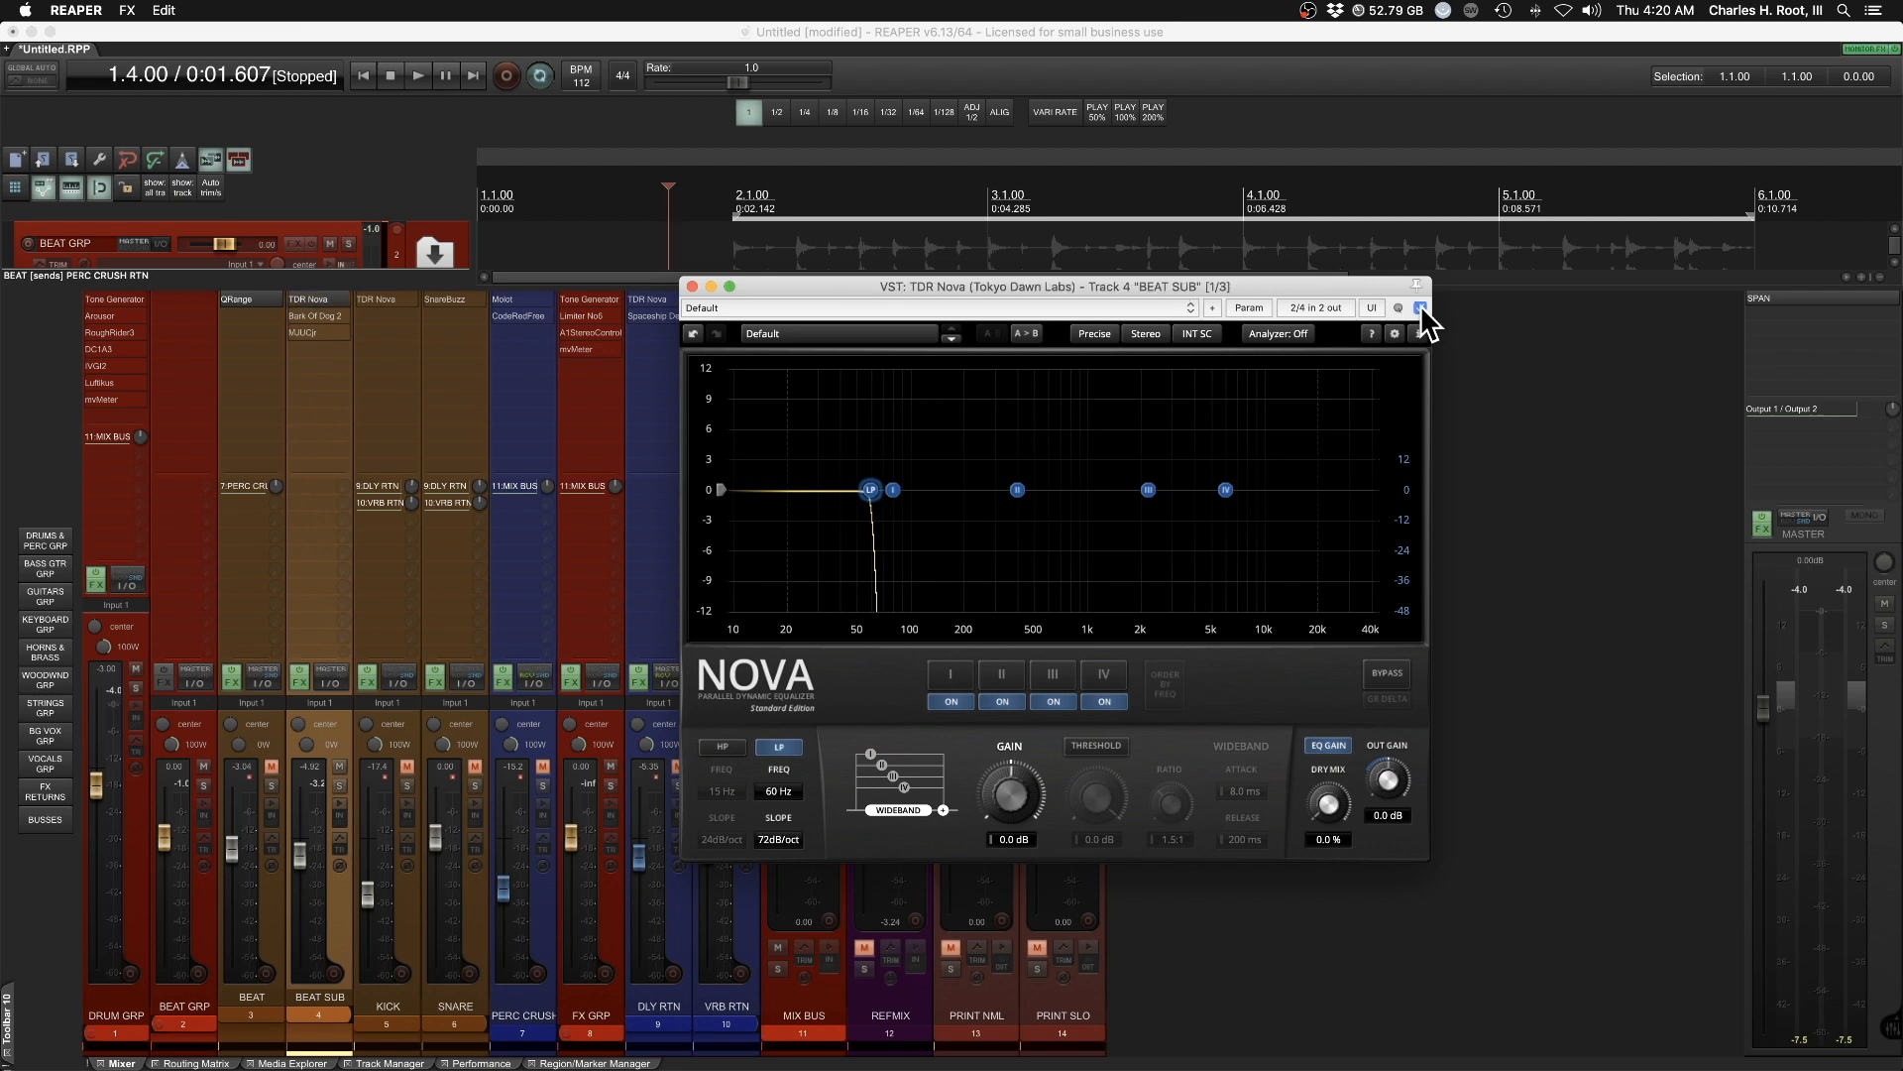
Audition the BEAT SUB track with TDR Nova active and close the equalizer window
{"action": "key", "text": "space"}
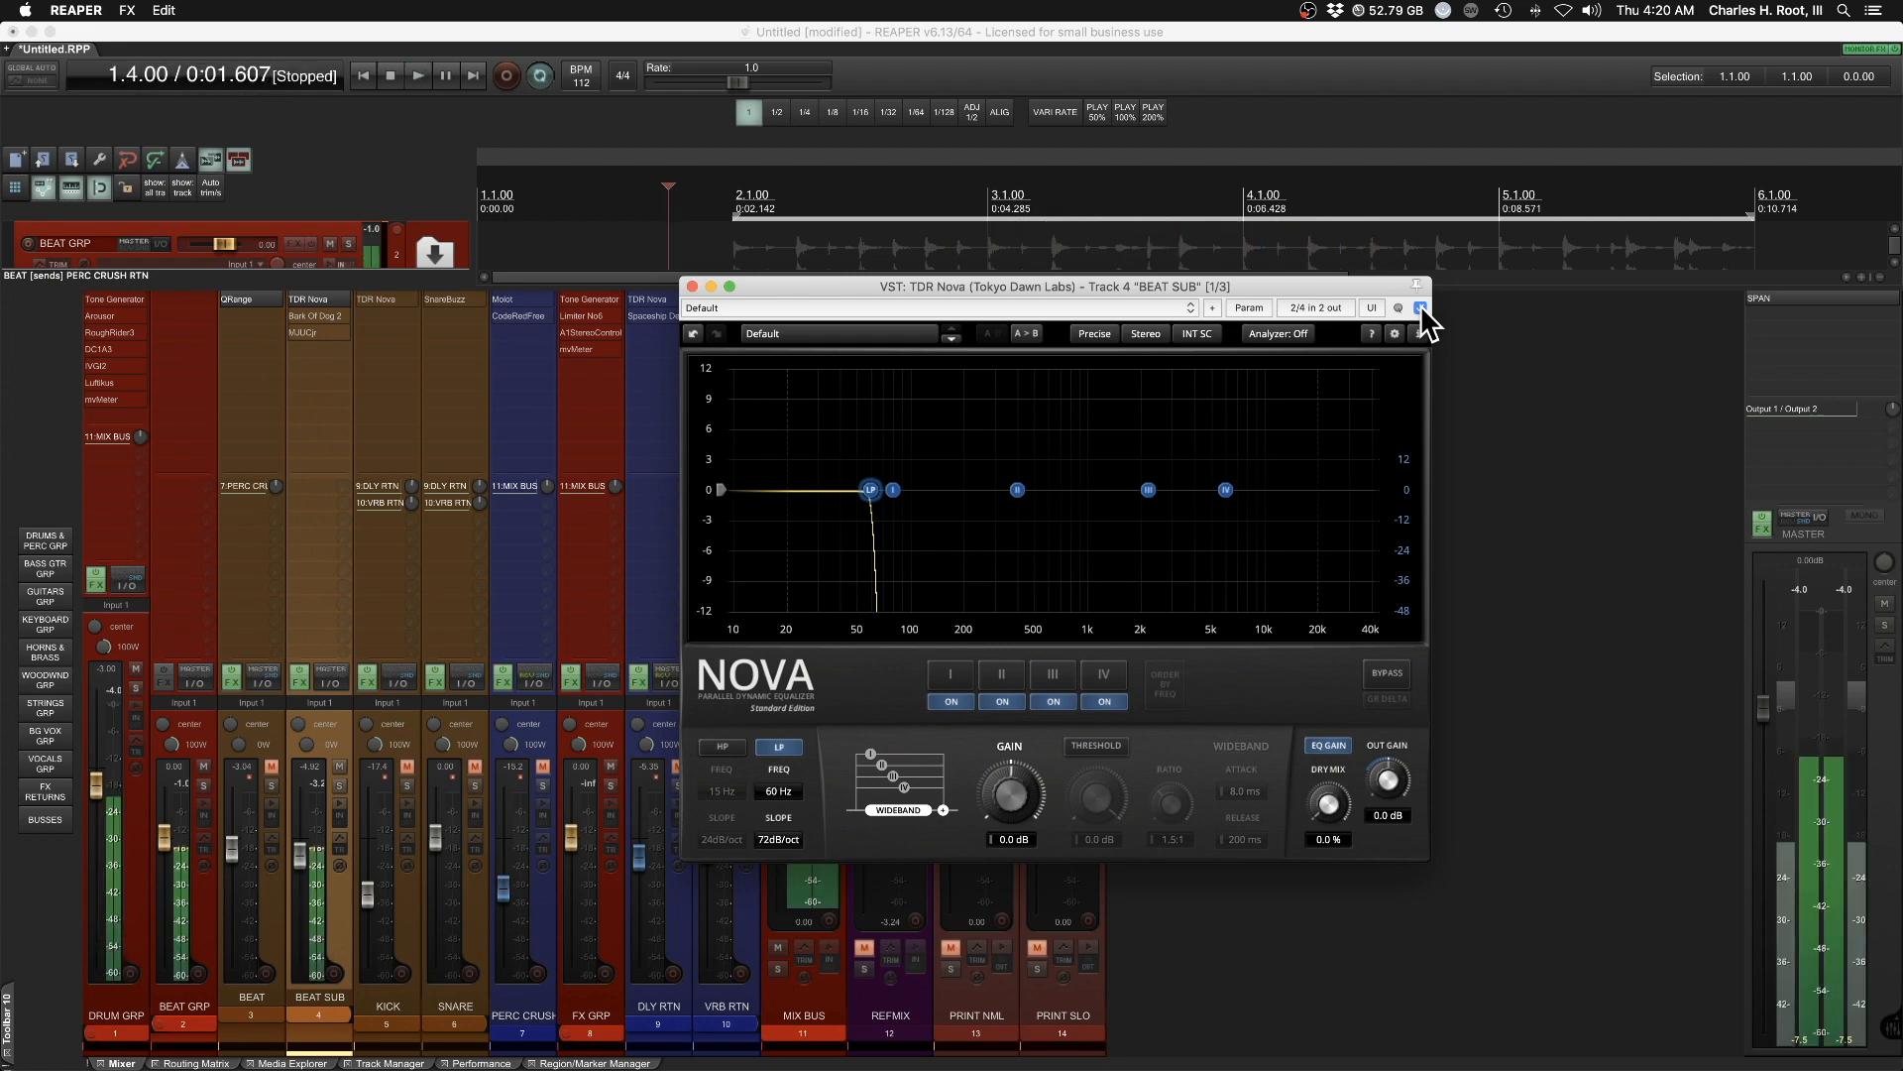
{"action": "key", "text": "space"}
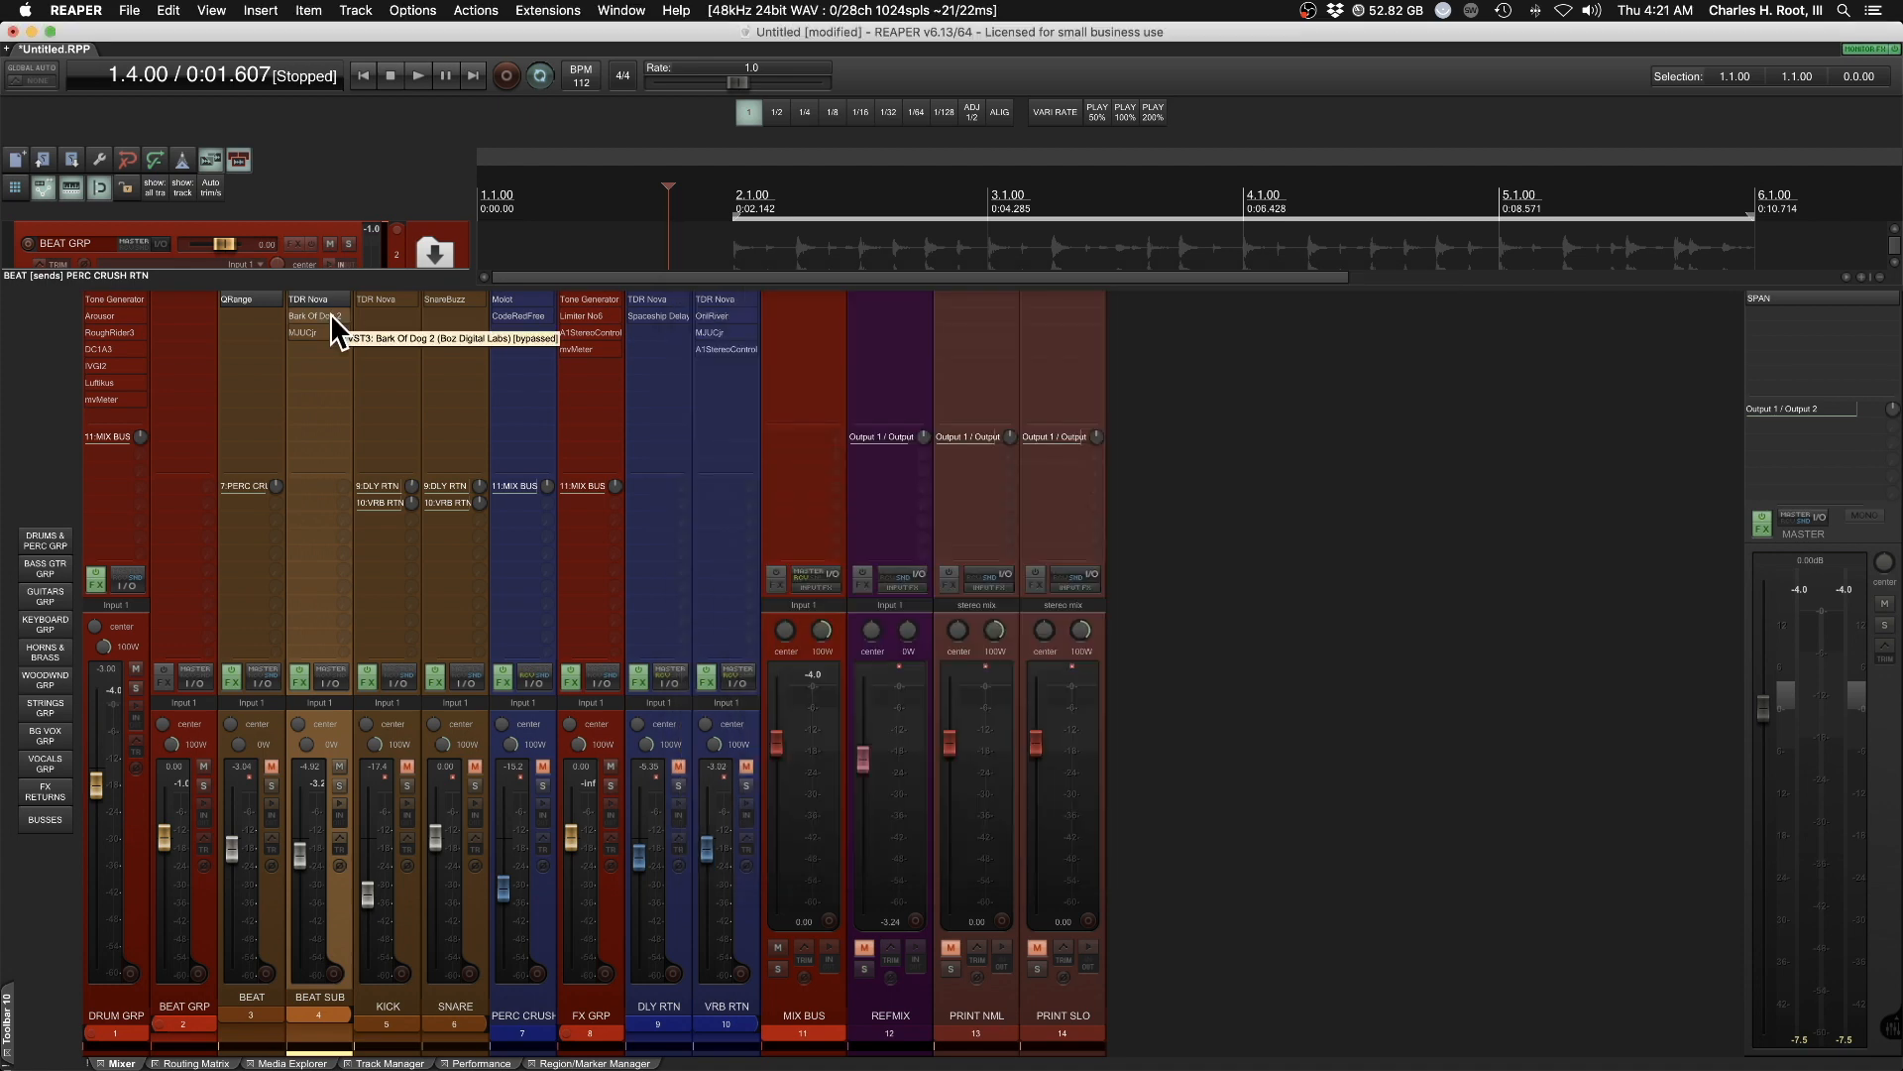
Open Bark Of Dog 2 on the BEAT SUB track, compare it bypassed and active during playback, leave it active and close its window
{"action": "left_click", "coordinate": [331, 315]}
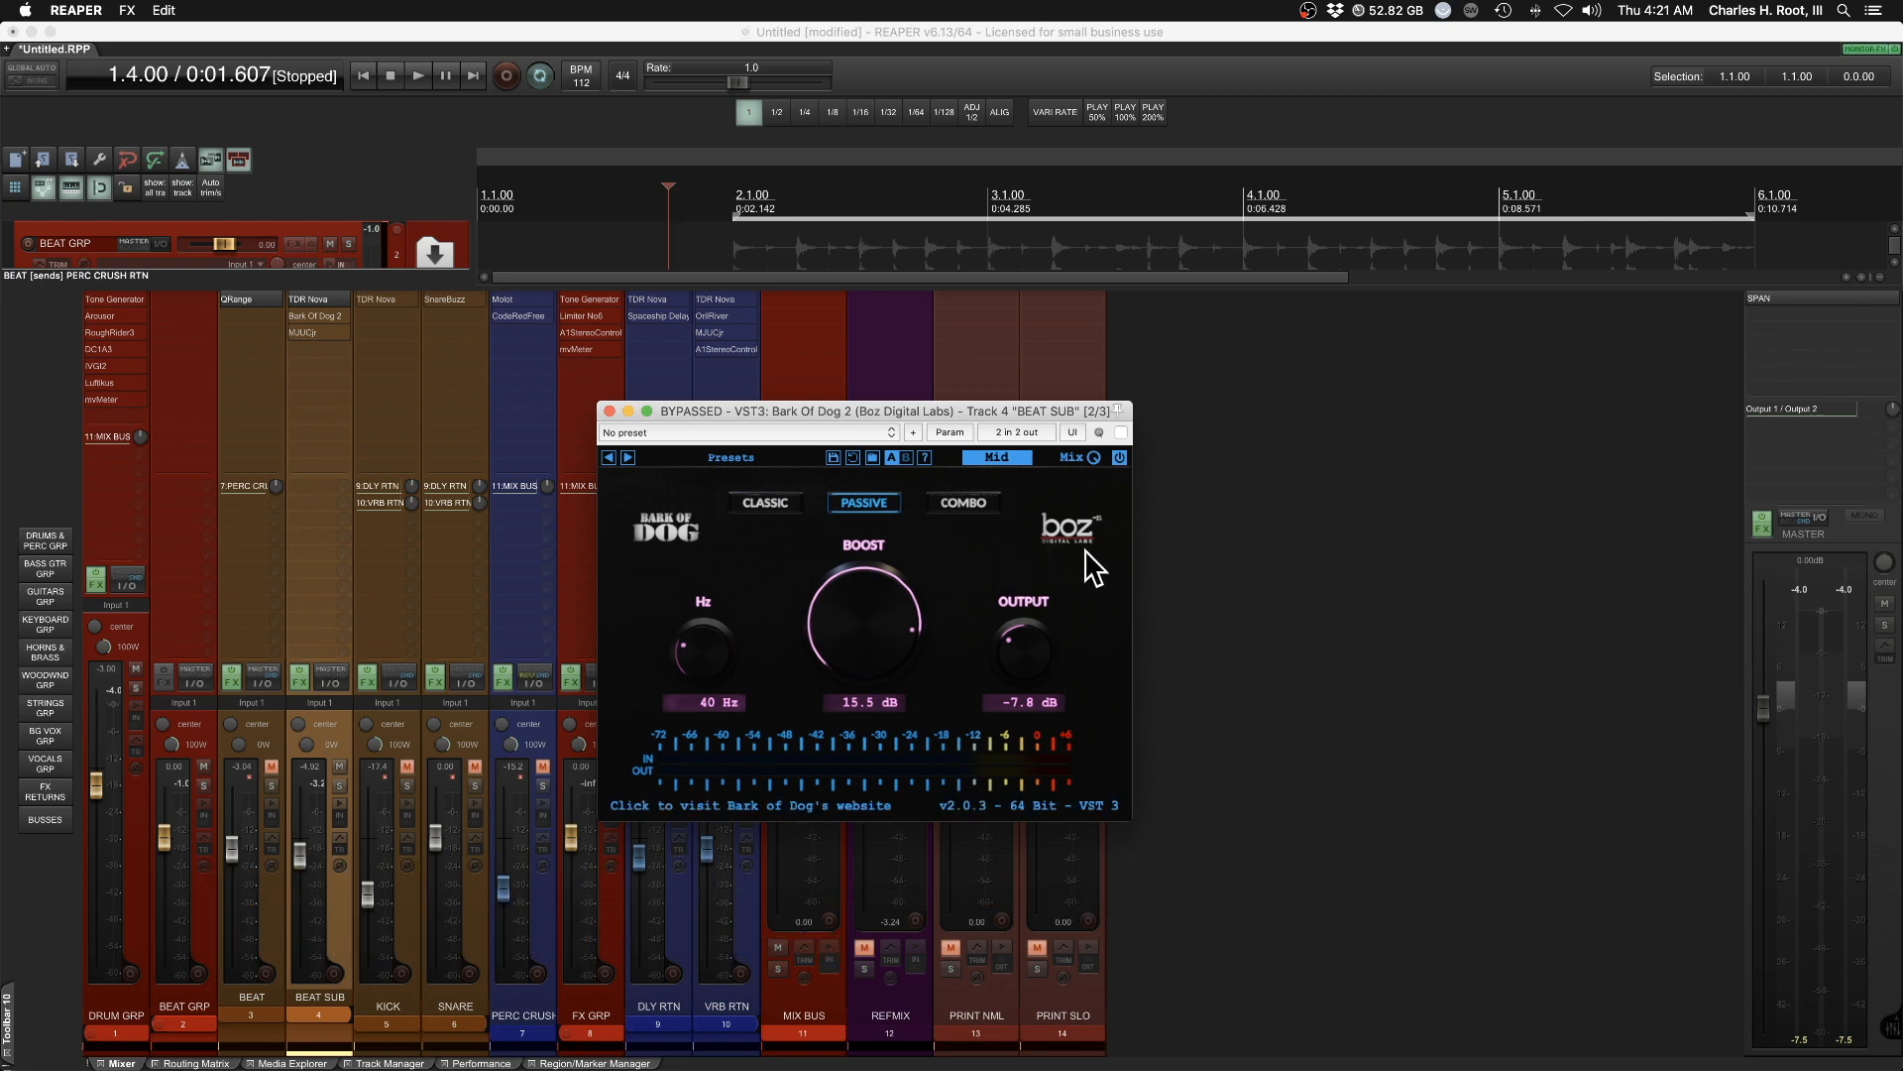
{"action": "left_click", "coordinate": [1121, 433]}
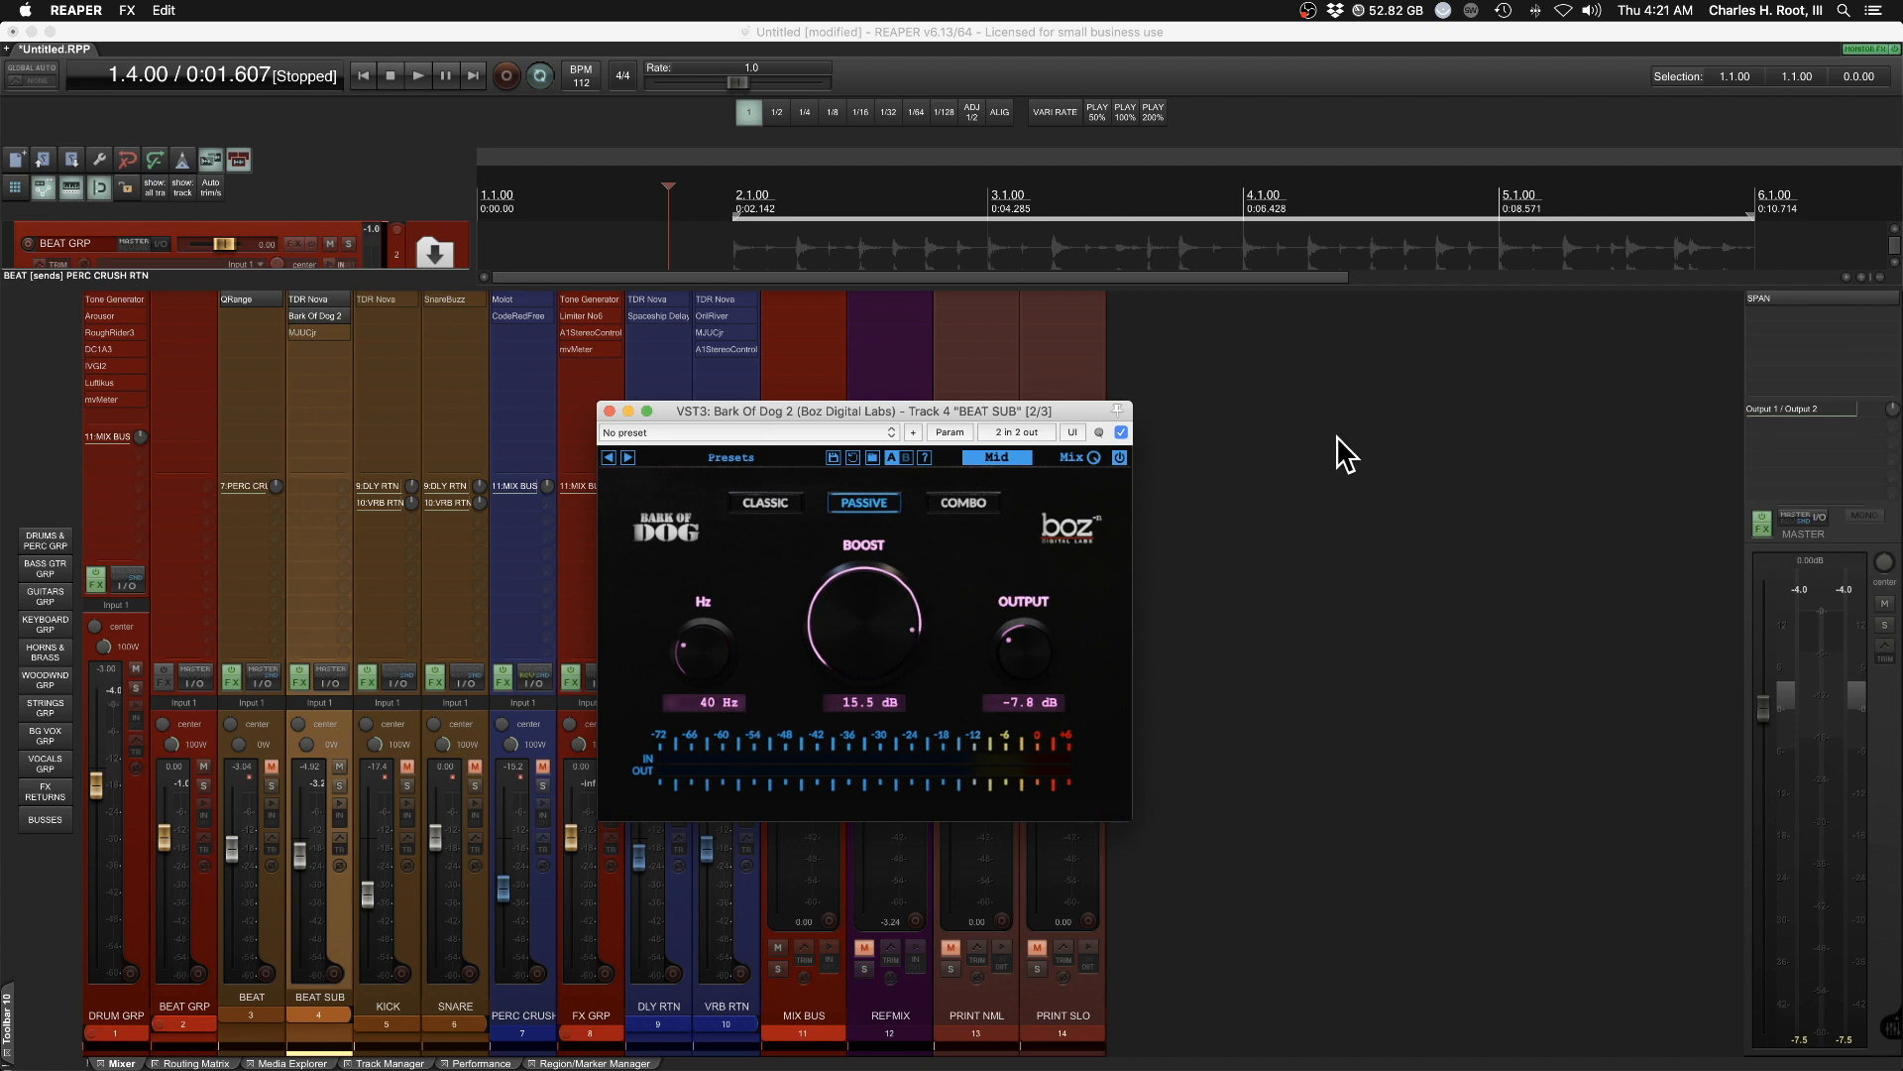
{"action": "key", "text": "space"}
{"action": "left_click", "coordinate": [1122, 433]}
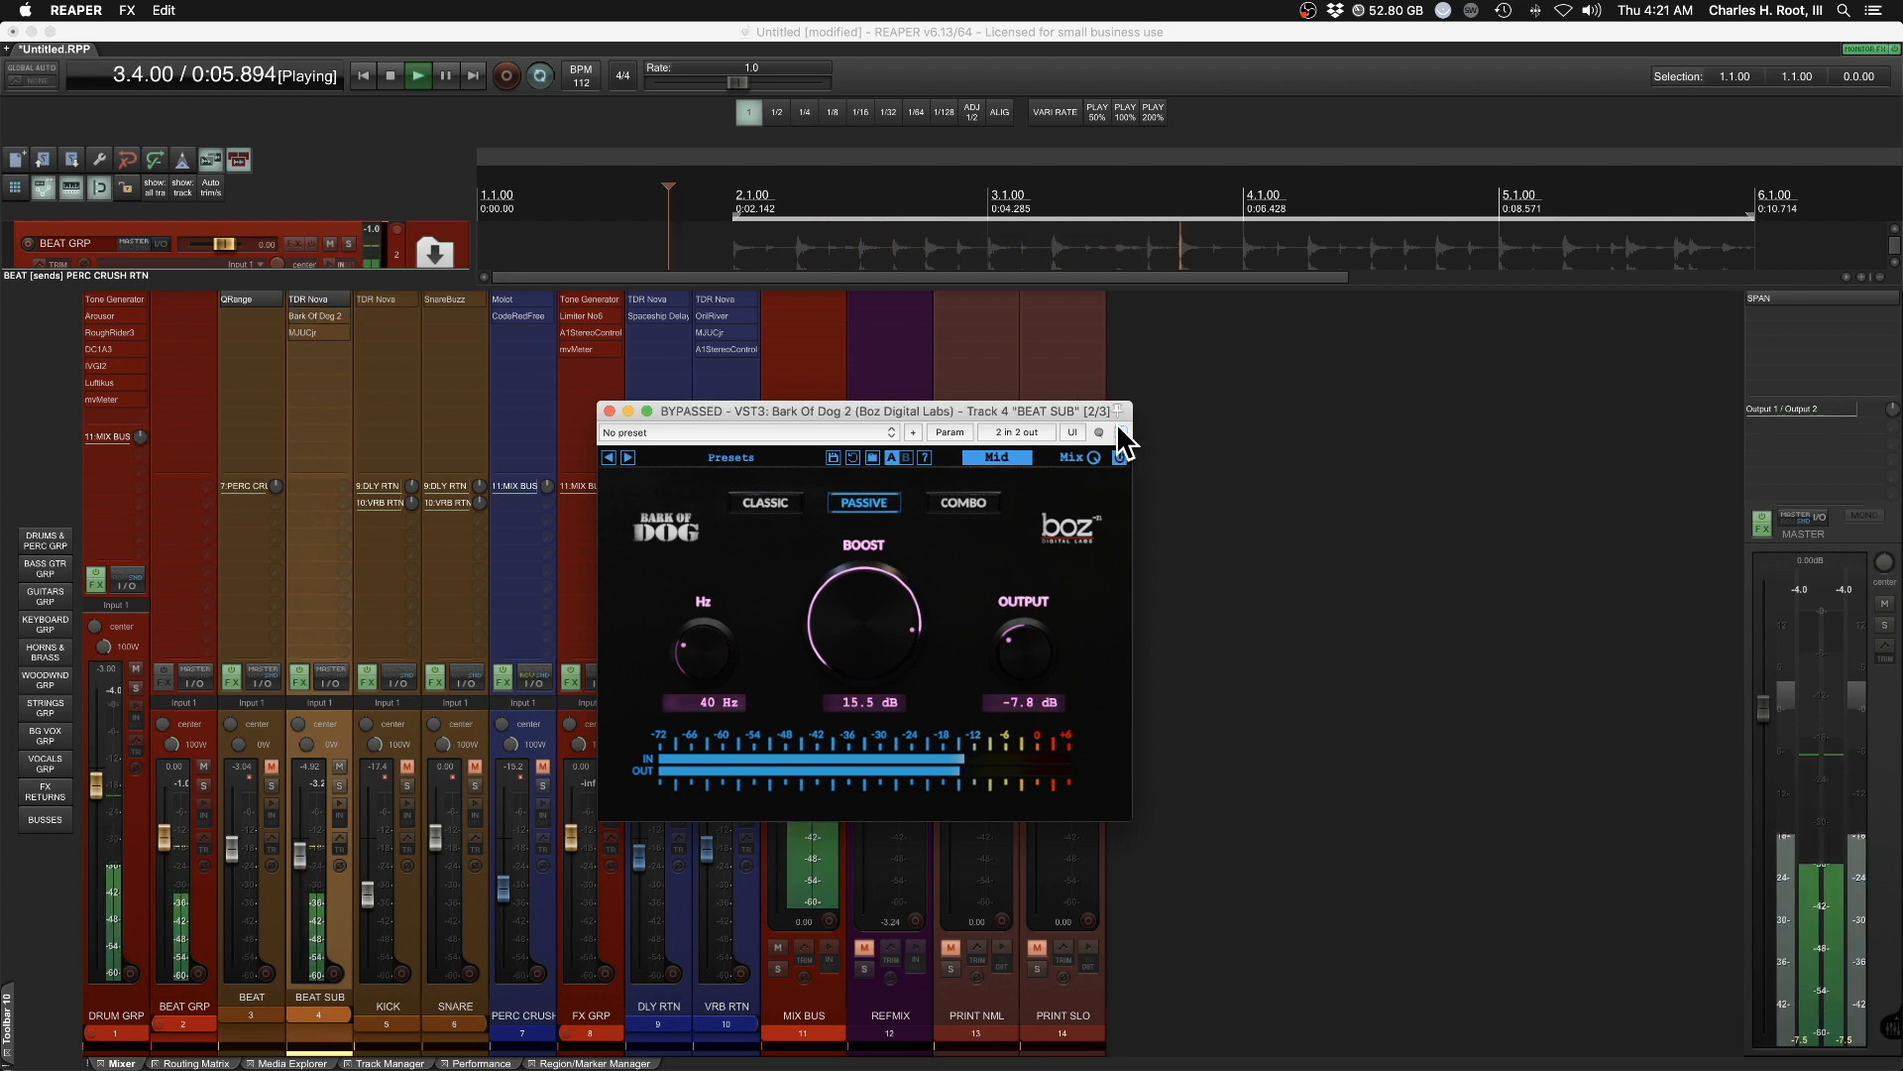
{"action": "left_click", "coordinate": [1120, 432]}
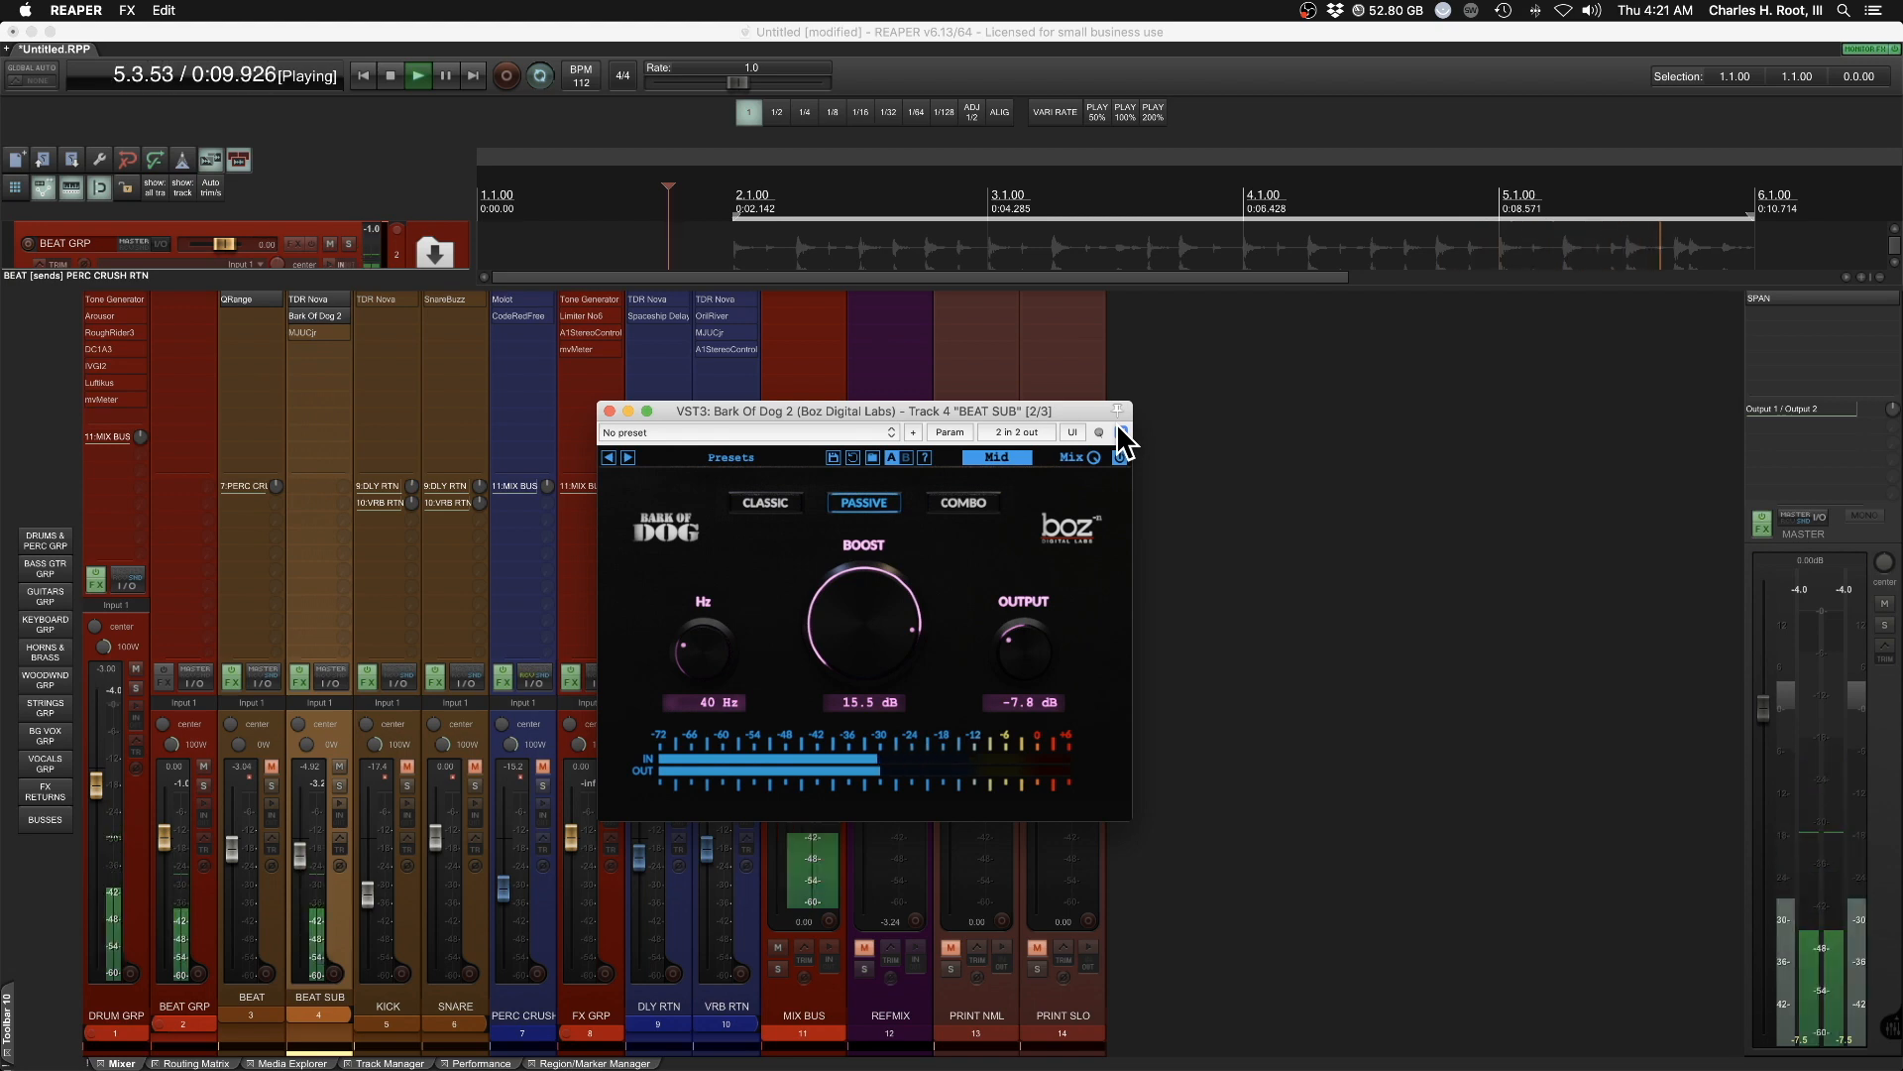
{"action": "key", "text": "space"}
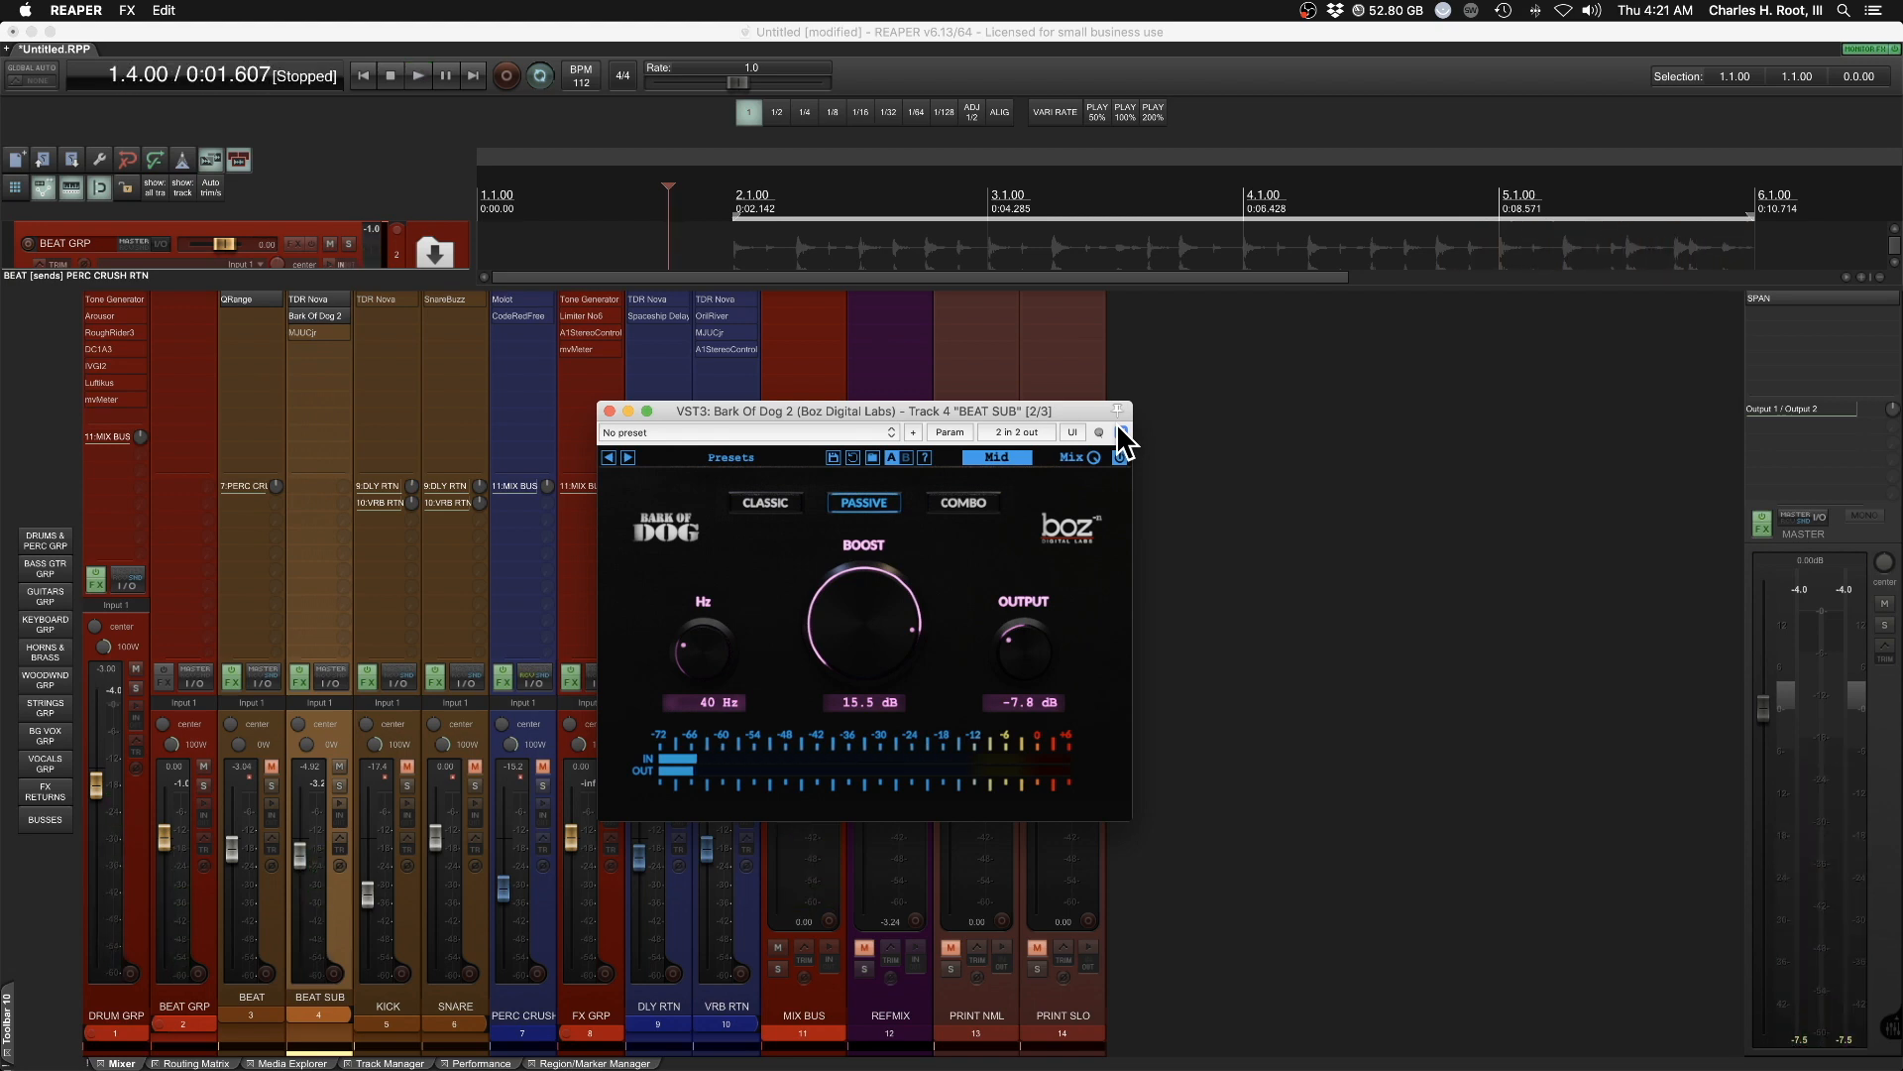
{"action": "left_click", "coordinate": [608, 410]}
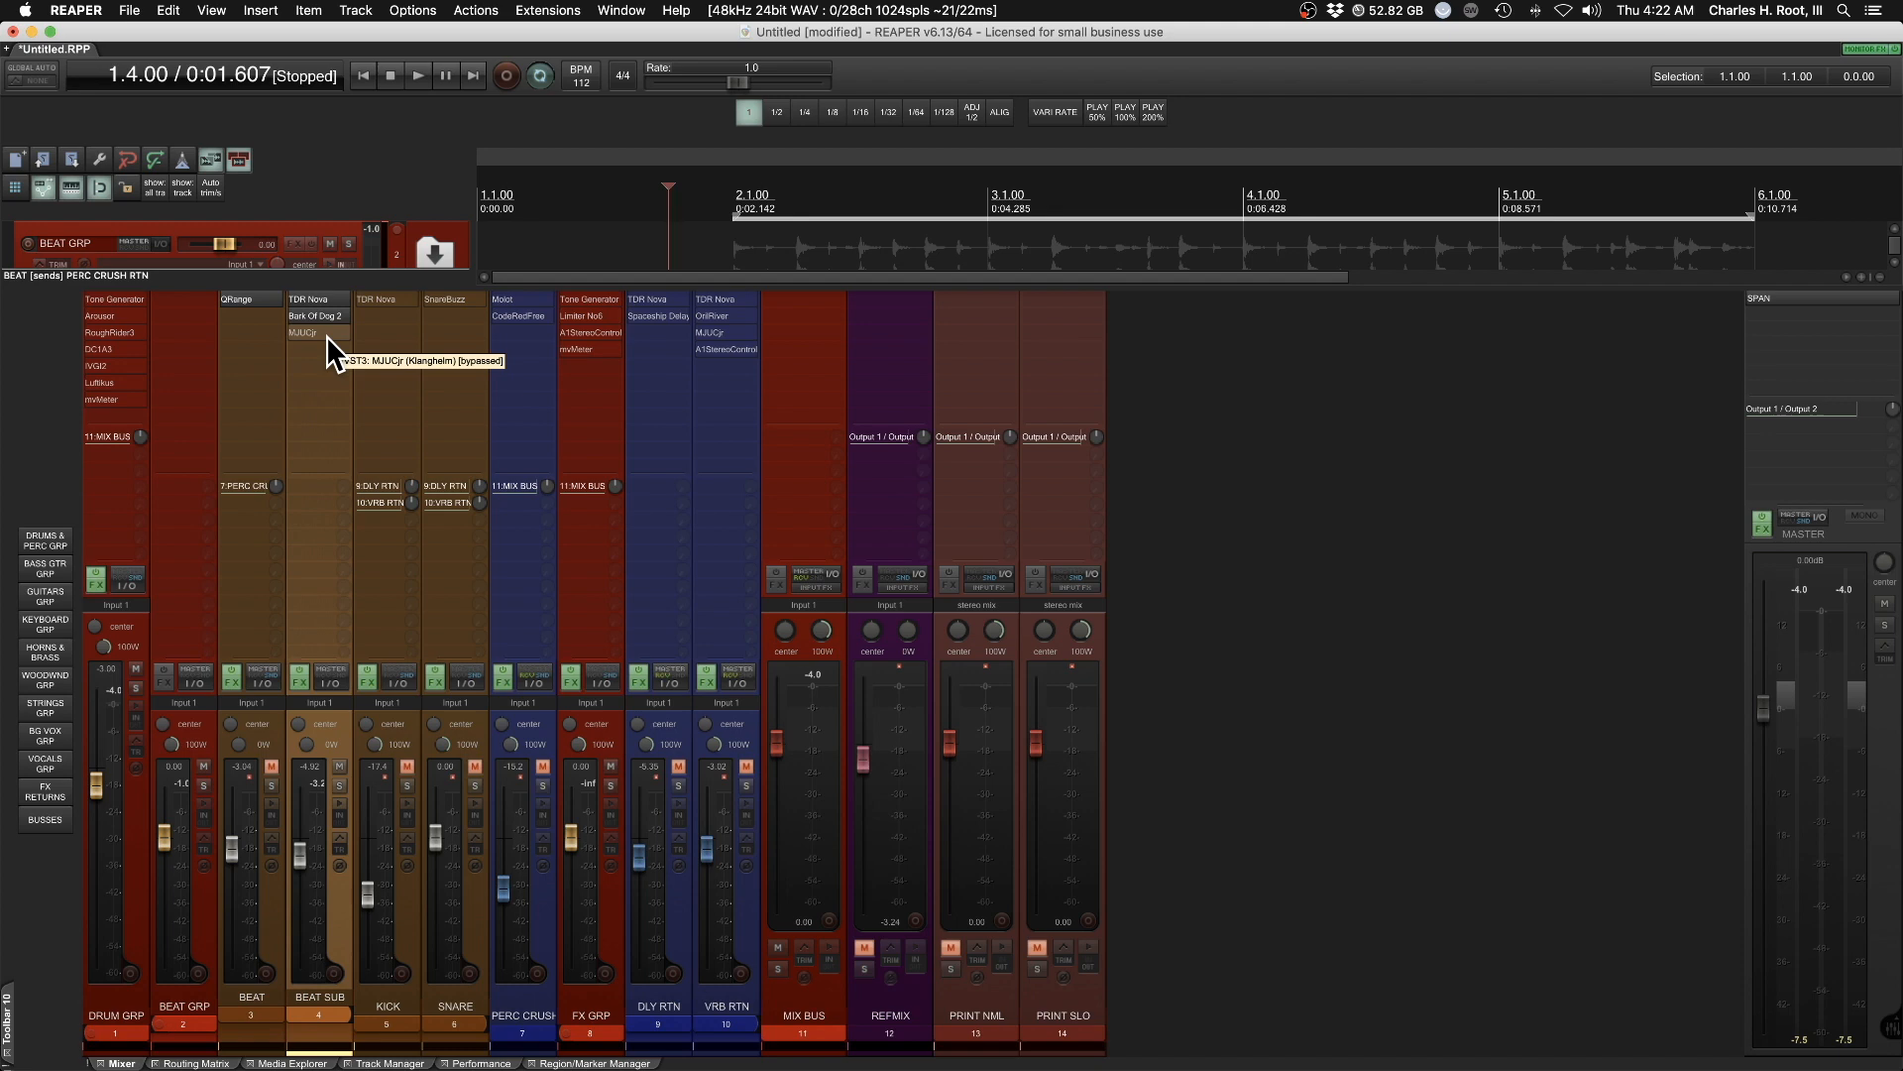
Open the MJUCjr compressor on BEAT SUB, compare it engaged and bypassed during playback, leave it engaged and close its window
{"action": "left_click", "coordinate": [325, 333]}
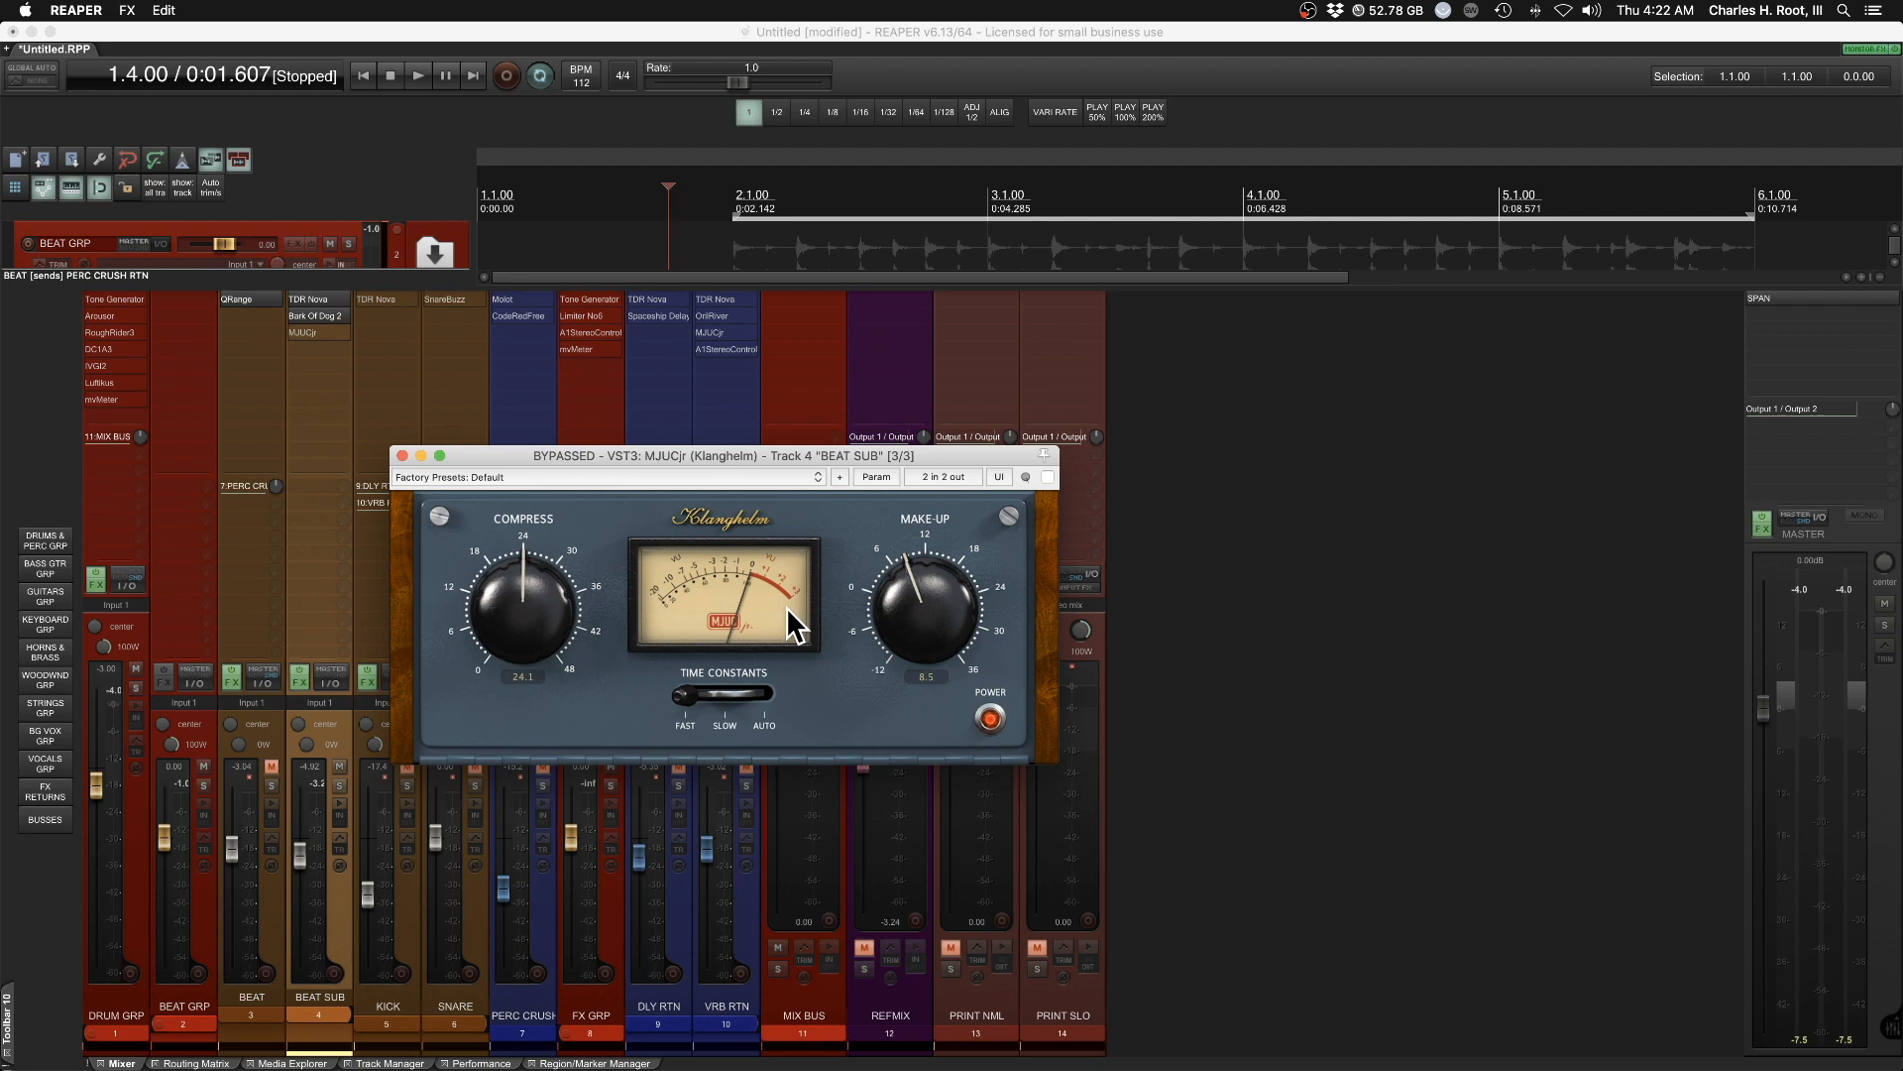
{"action": "key", "text": "space"}
{"action": "left_click", "coordinate": [1049, 477]}
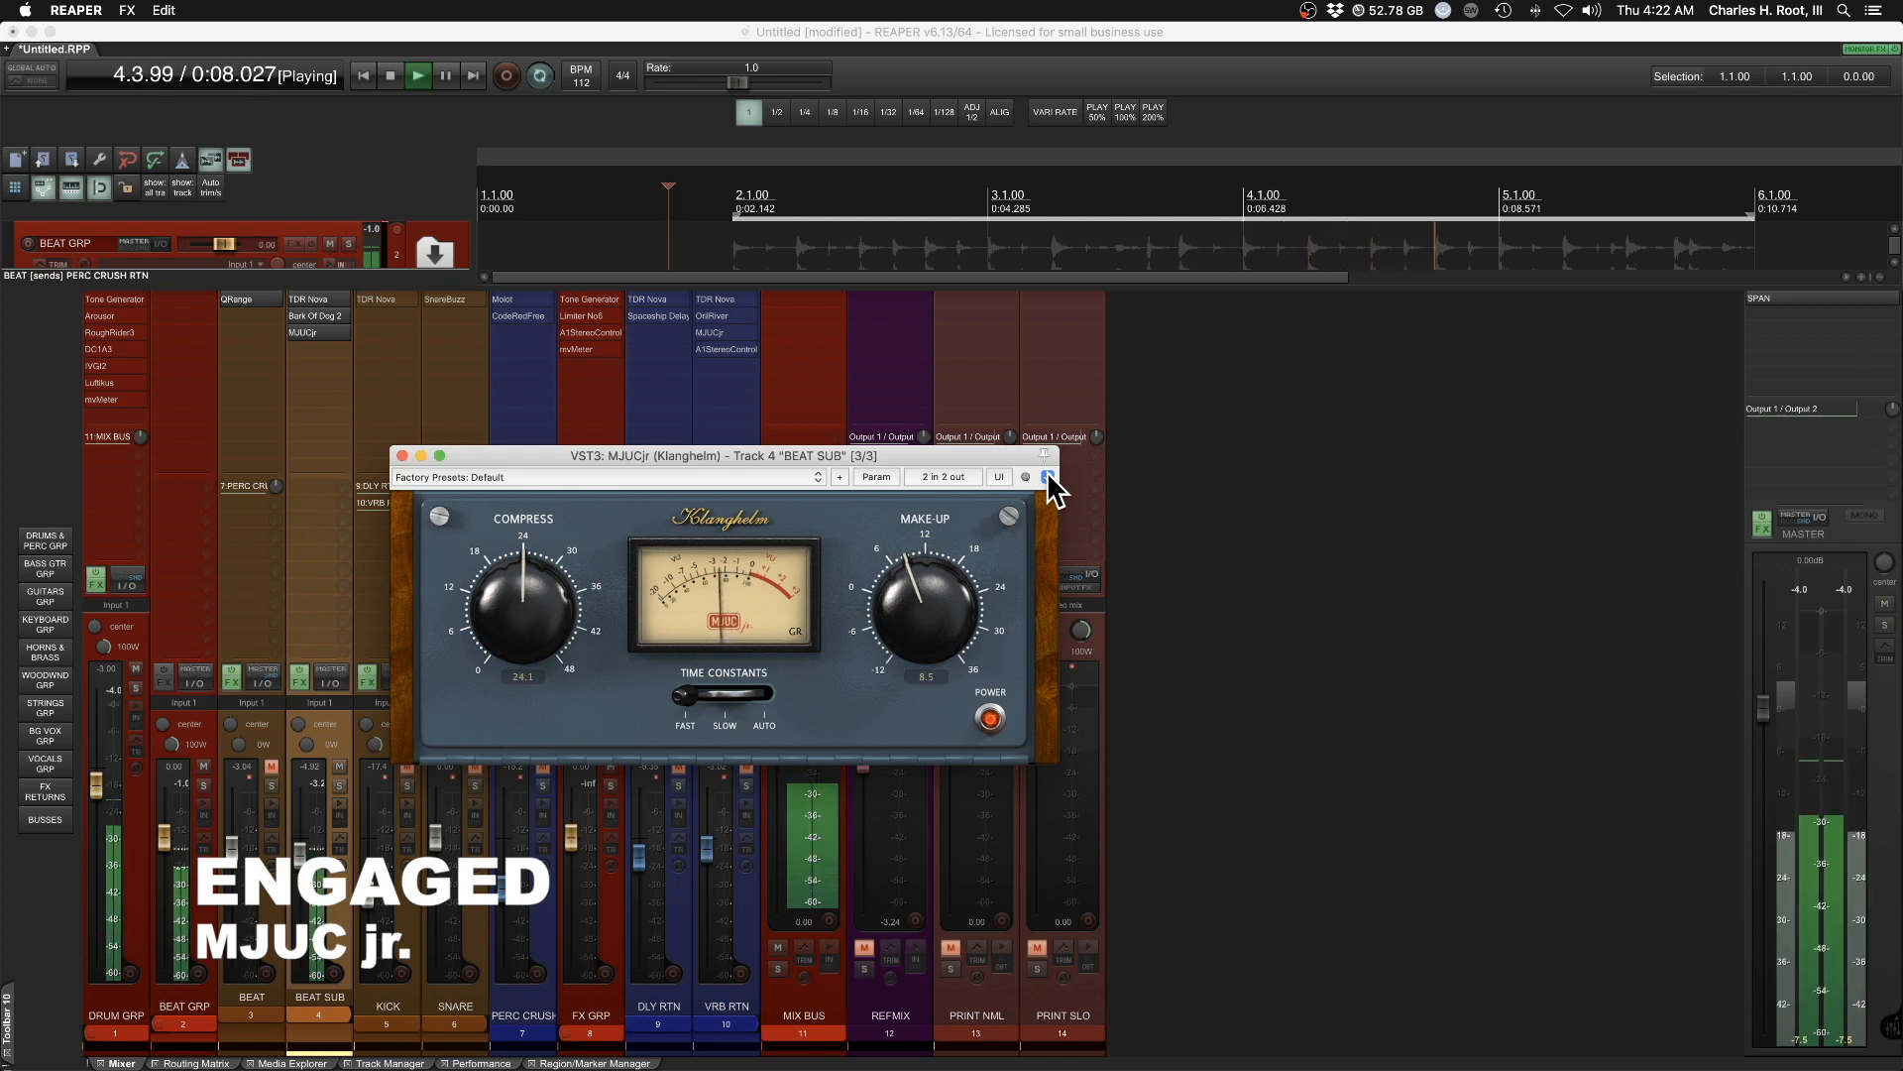
{"action": "left_click", "coordinate": [1048, 477]}
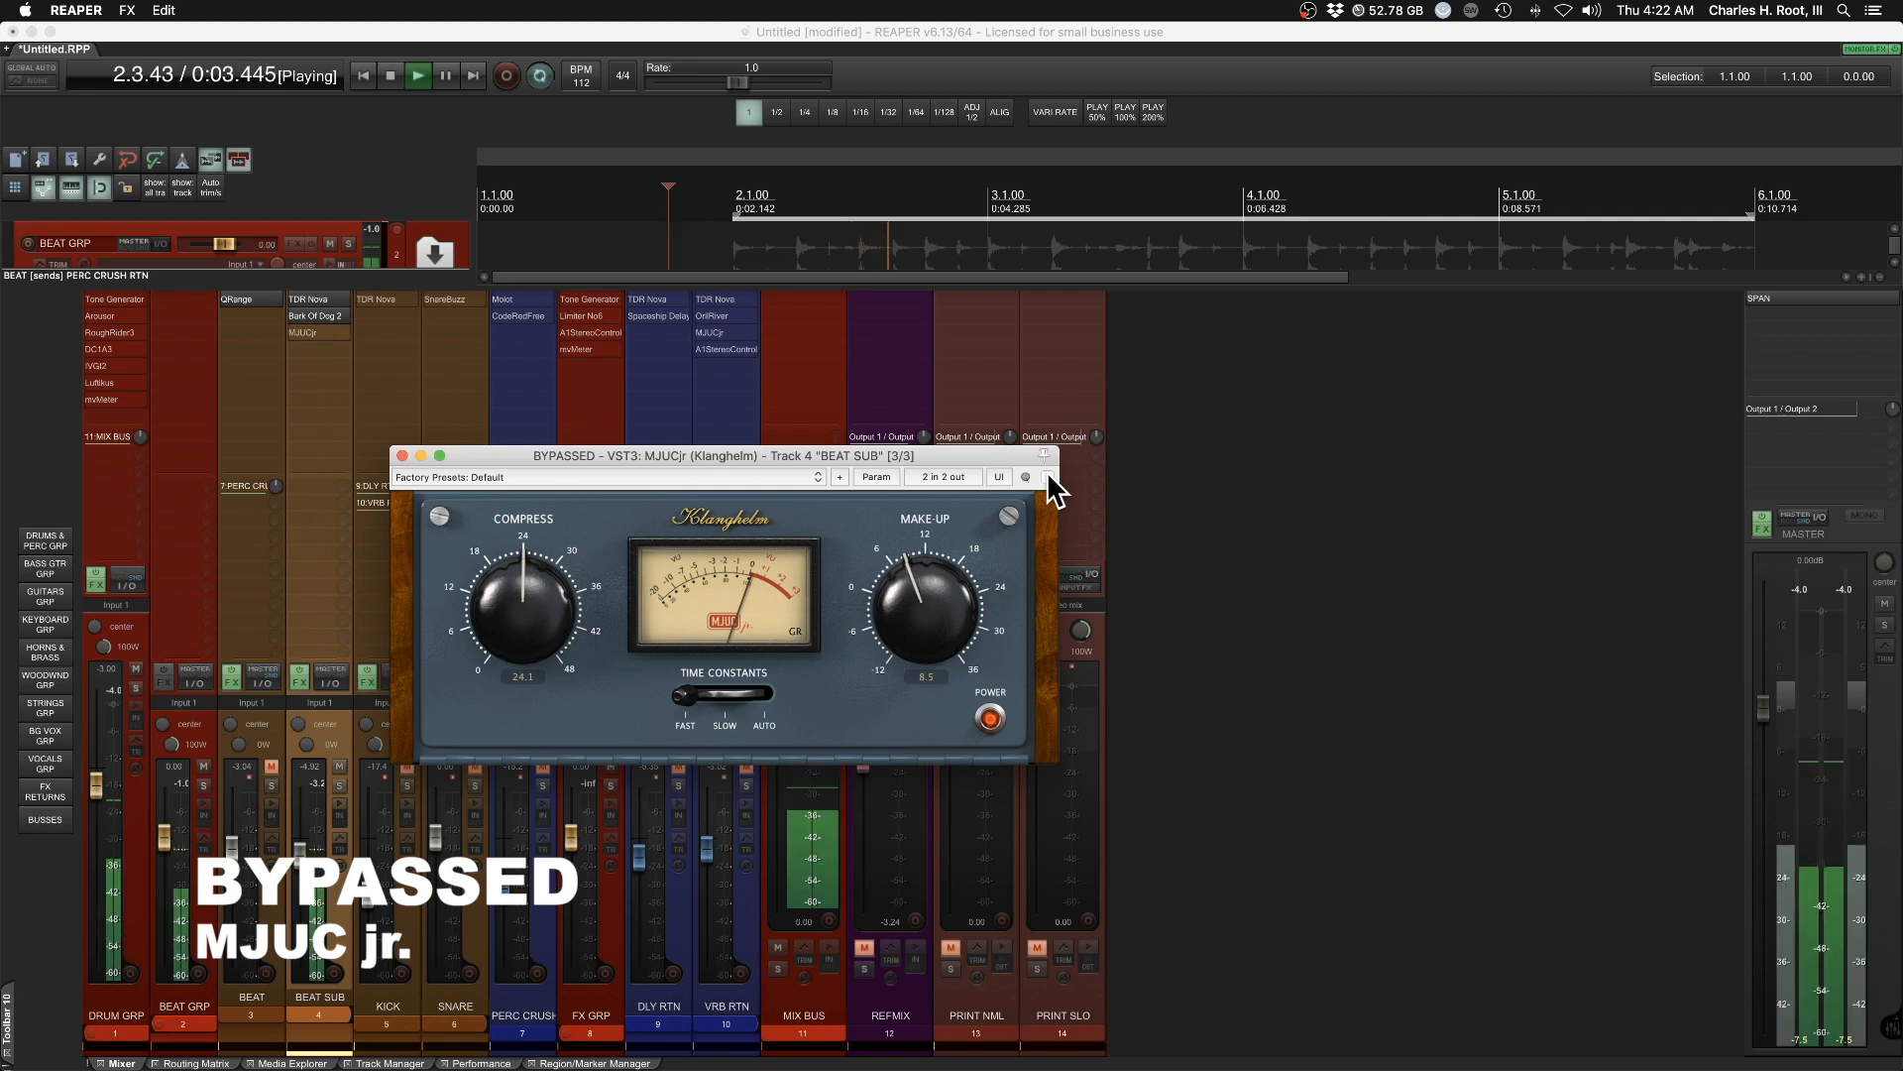
{"action": "left_click", "coordinate": [1049, 477]}
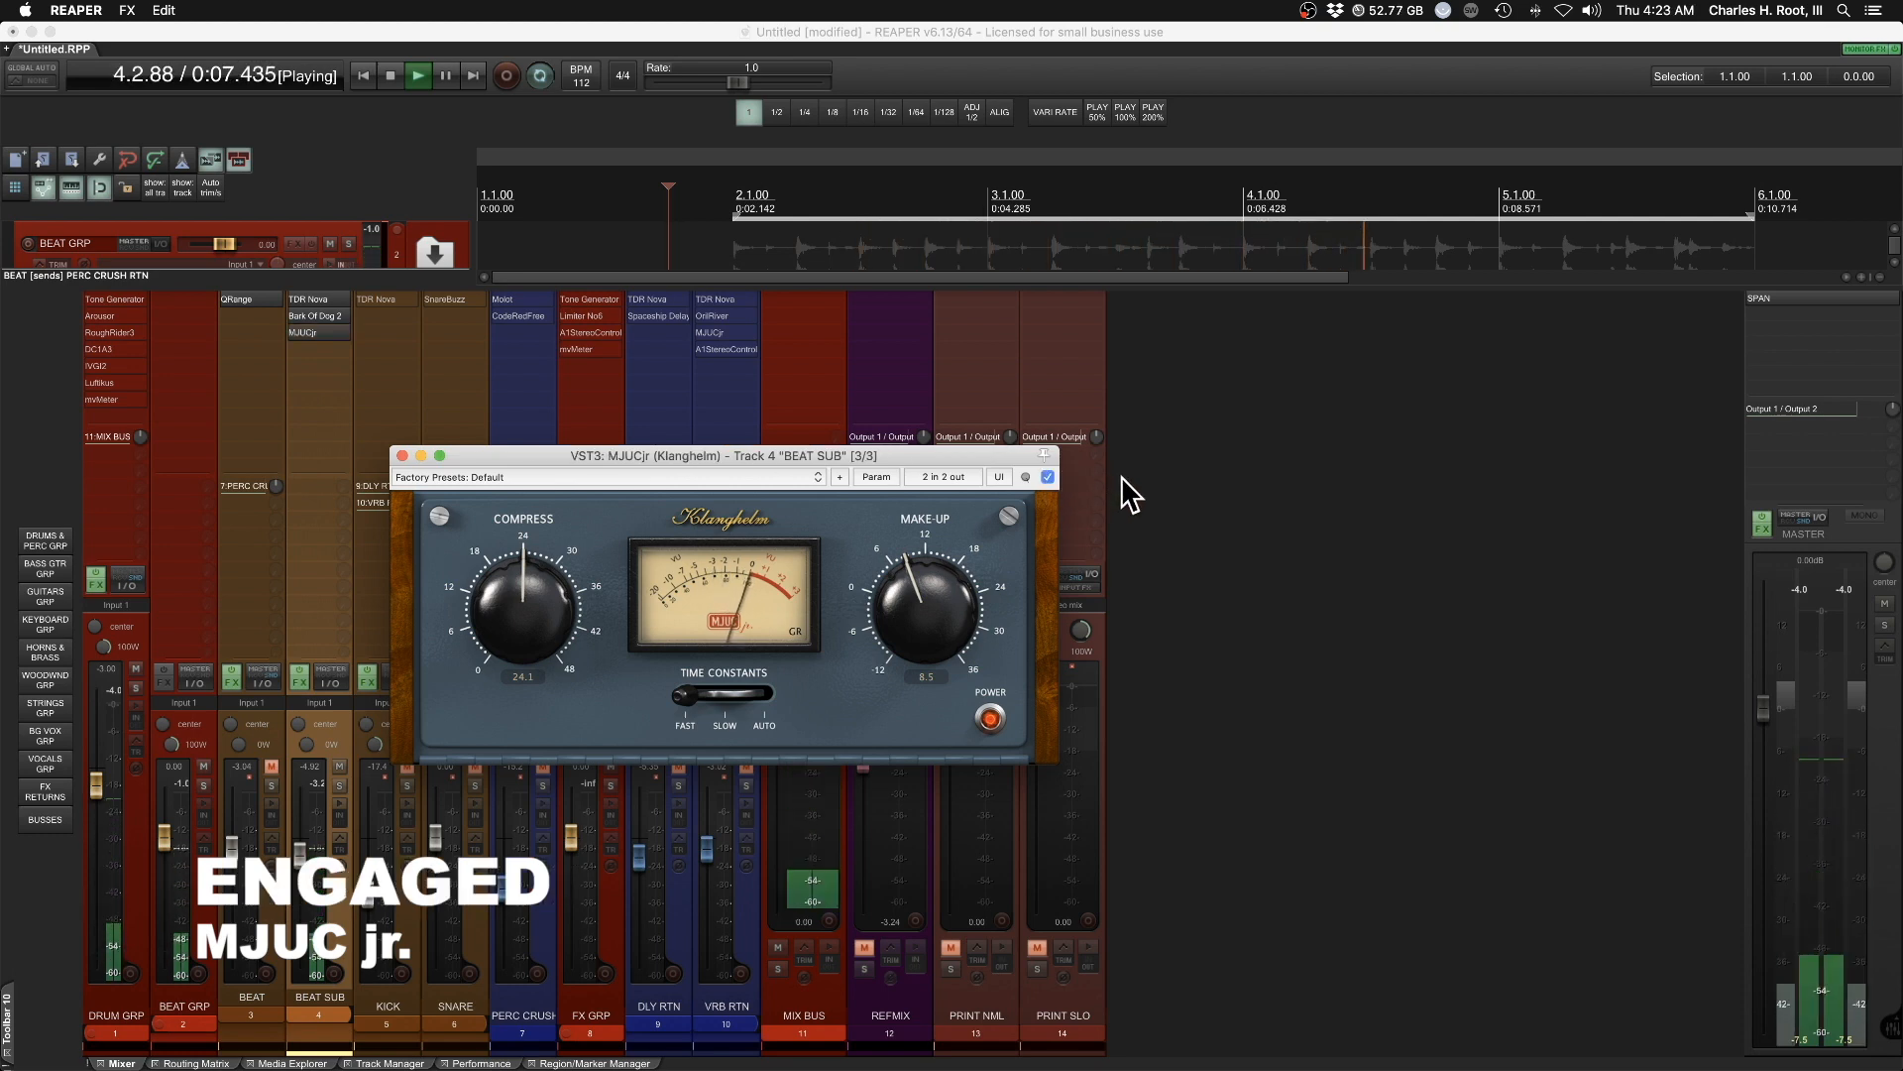
{"action": "key", "text": "space"}
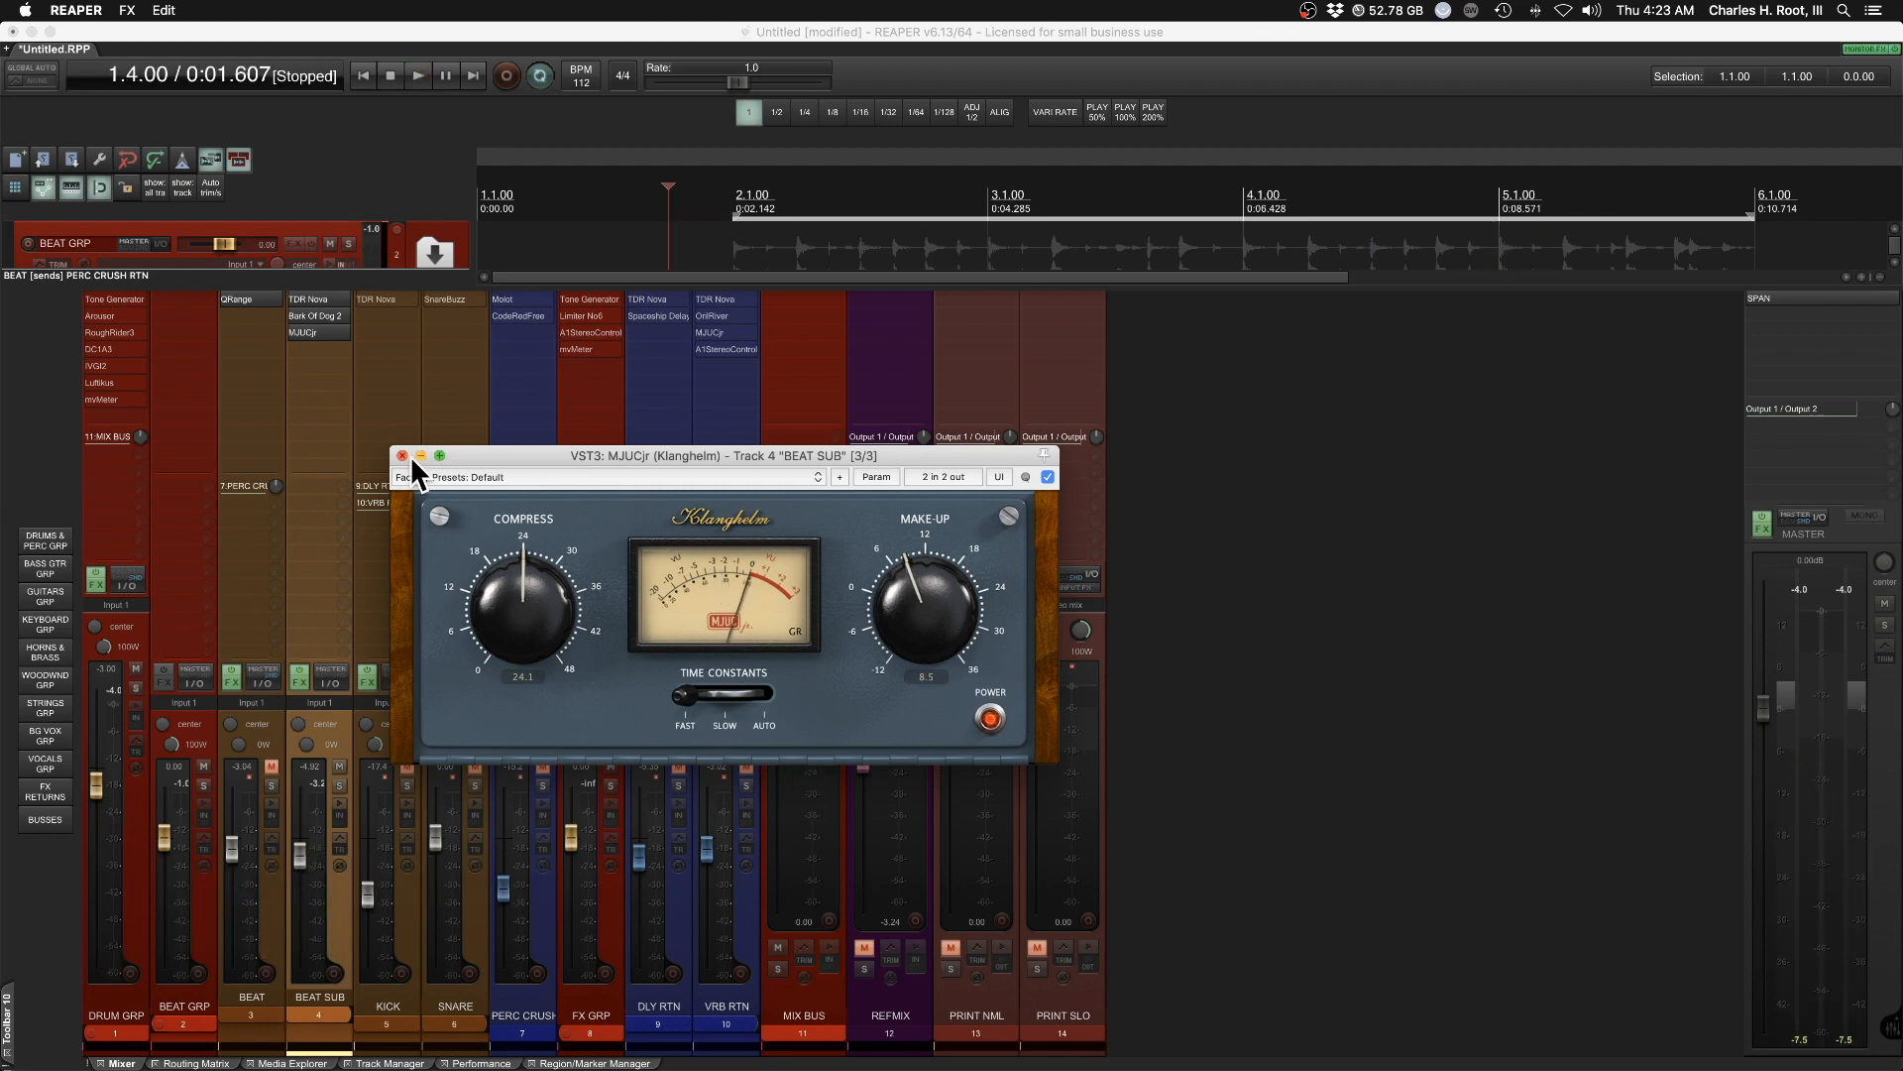
{"action": "left_click", "coordinate": [402, 455]}
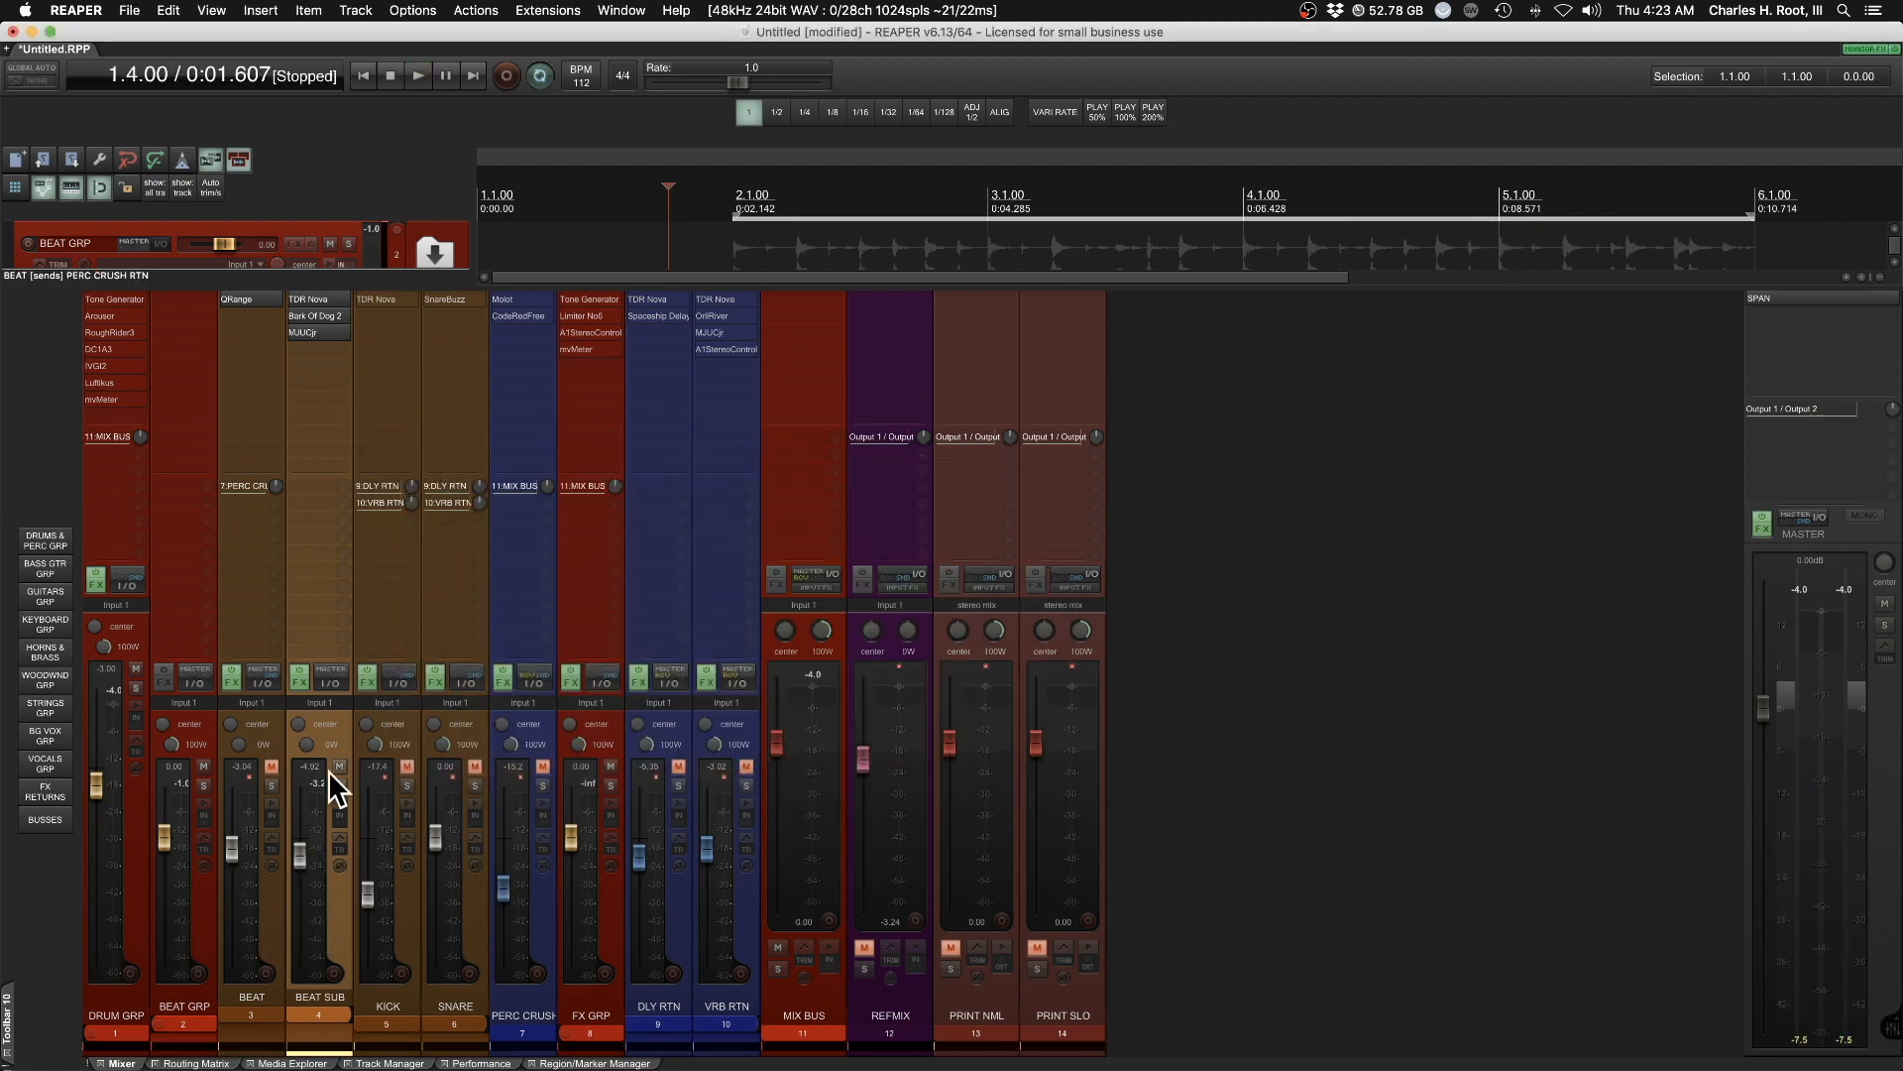
Unmute the BEAT track and play the loop while comparing BEAT SUB muted and unmuted, leaving both tracks unmuted
{"action": "left_click", "coordinate": [270, 766]}
{"action": "left_click", "coordinate": [338, 766]}
{"action": "left_click", "coordinate": [313, 1001]}
{"action": "key", "text": "space"}
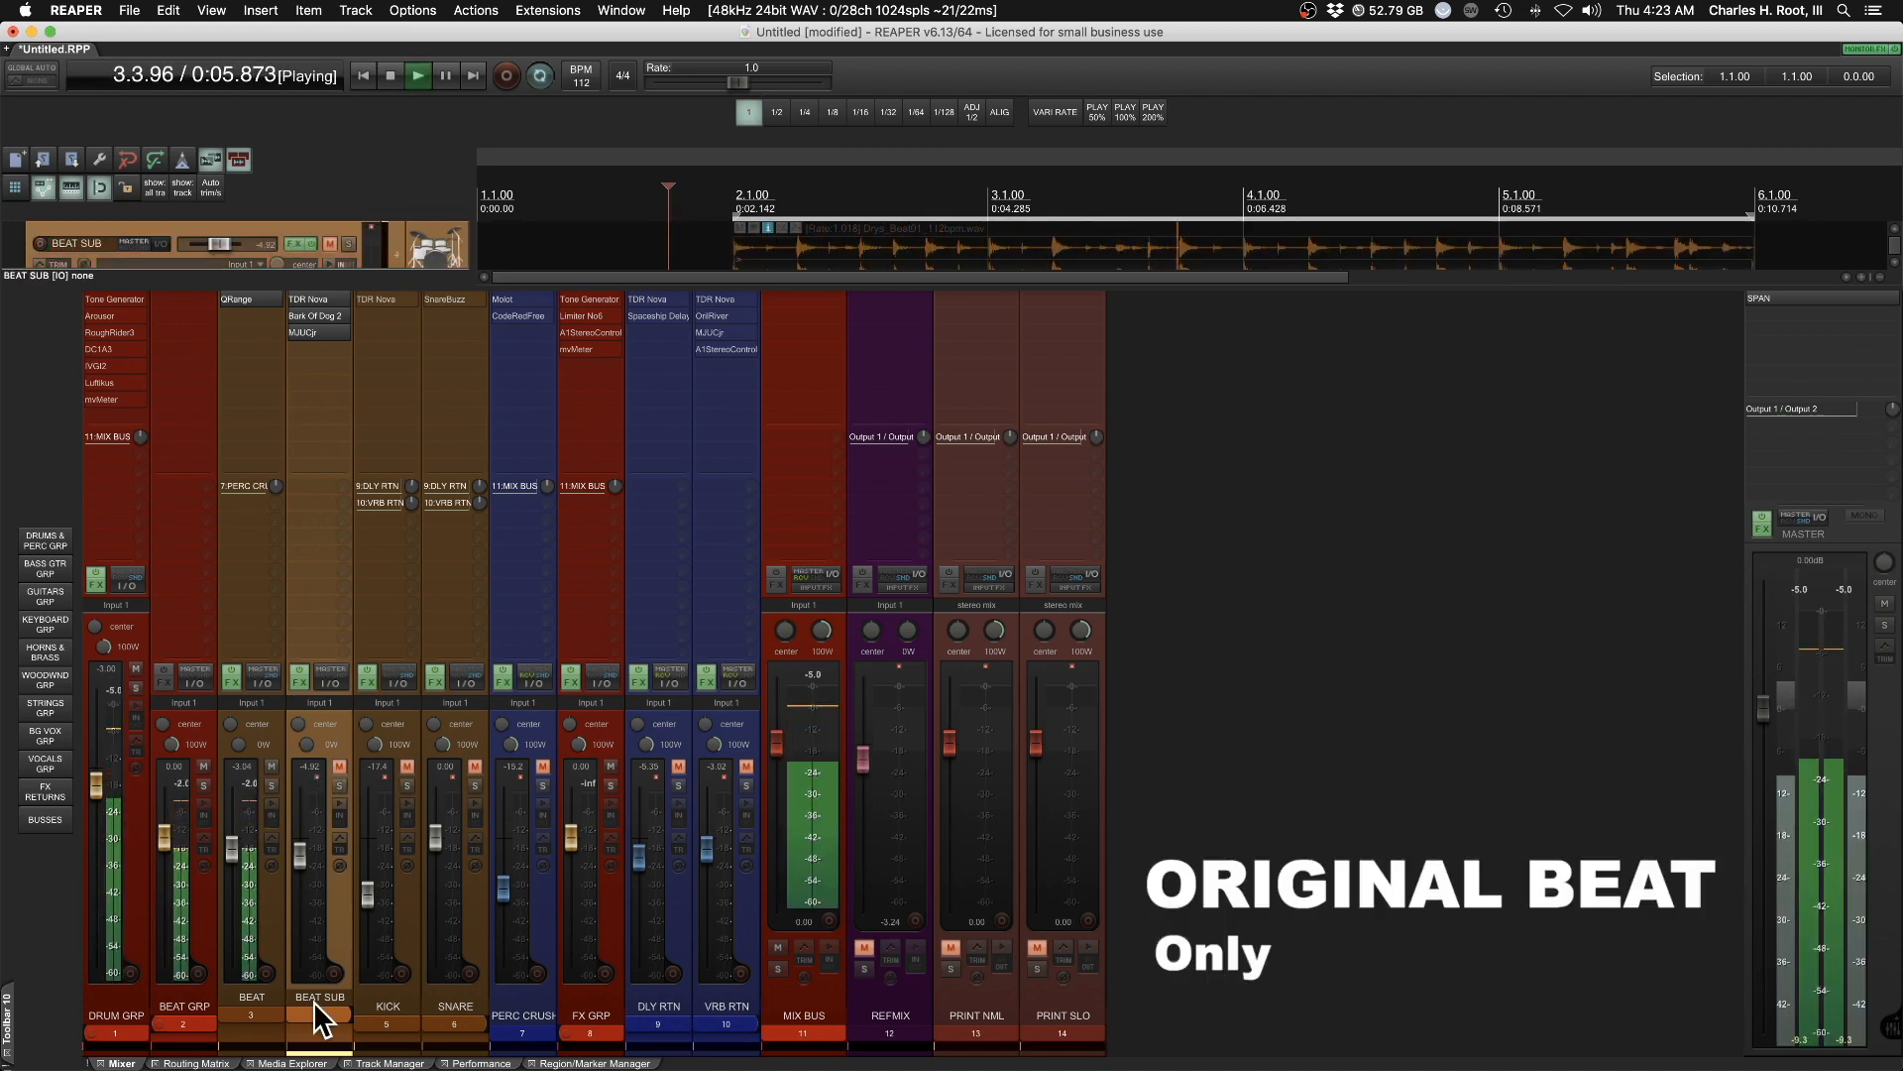
{"action": "key", "text": "F5"}
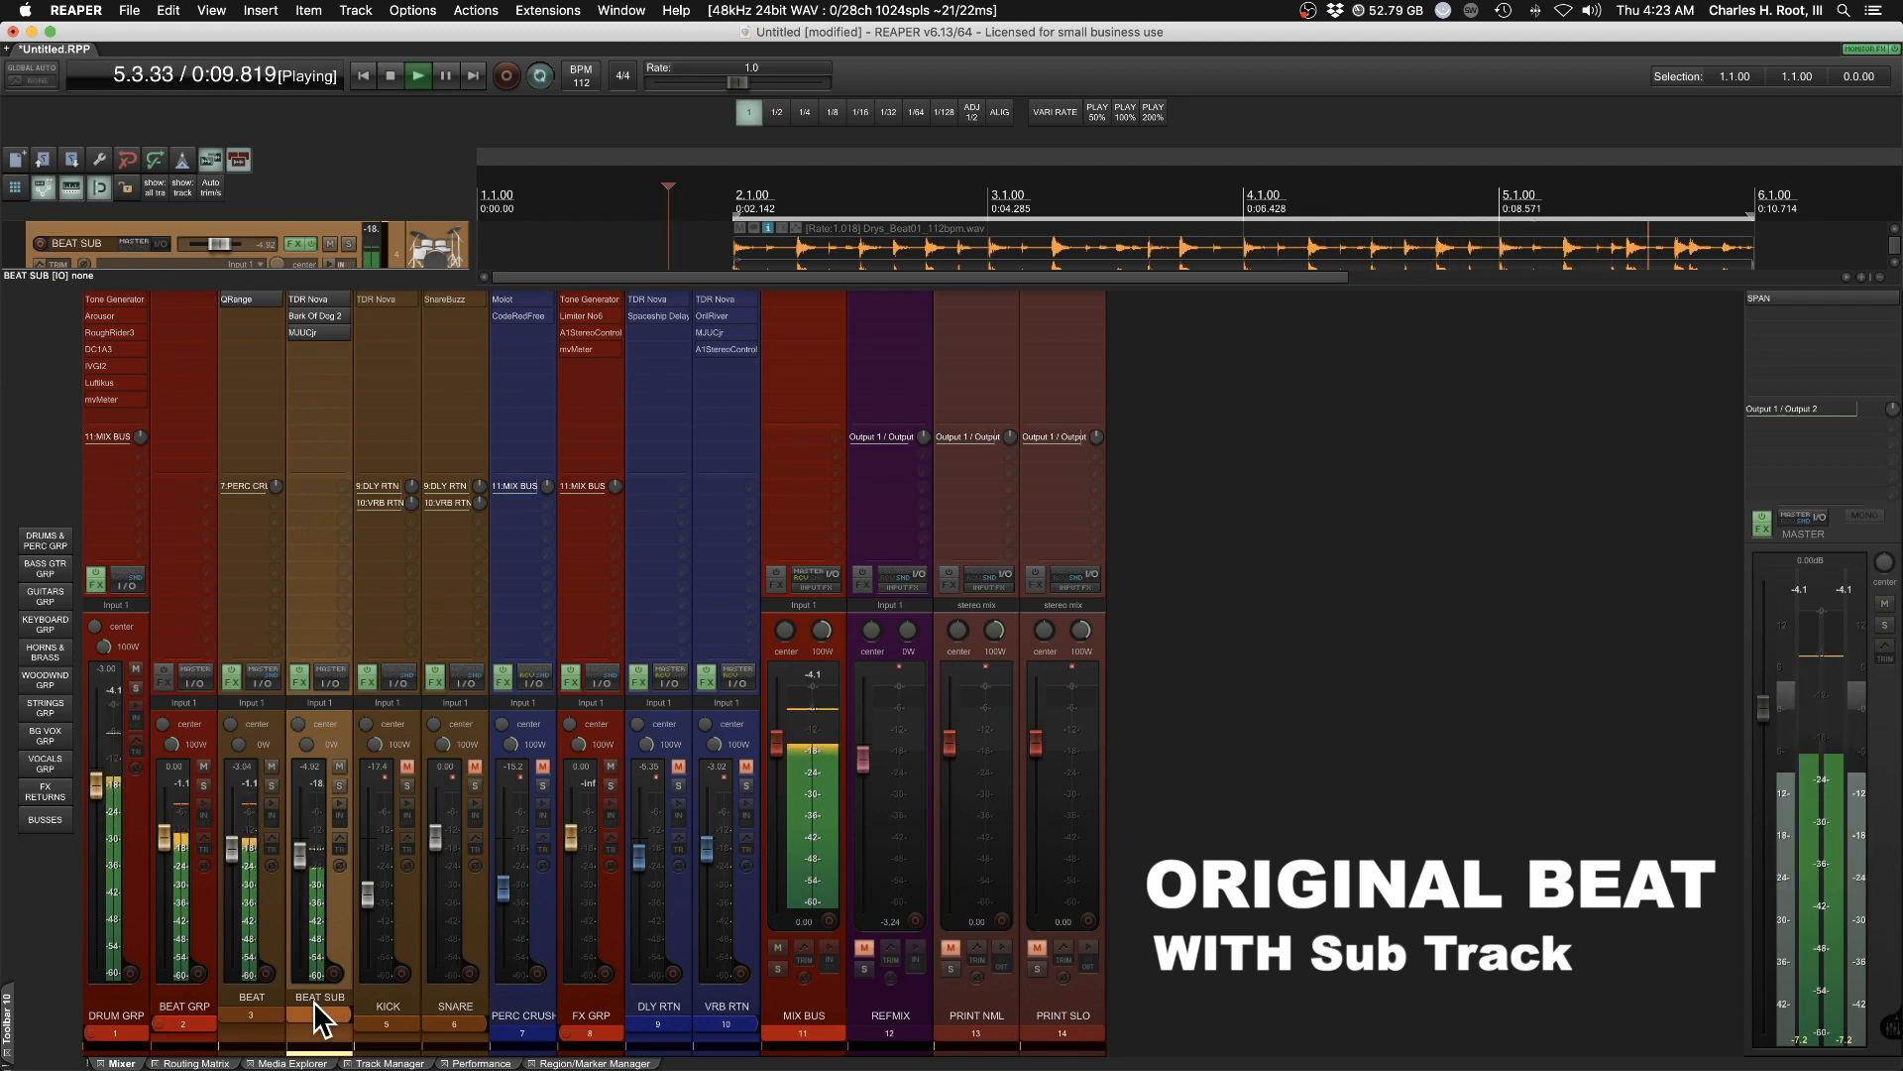
{"action": "key", "text": "F5"}
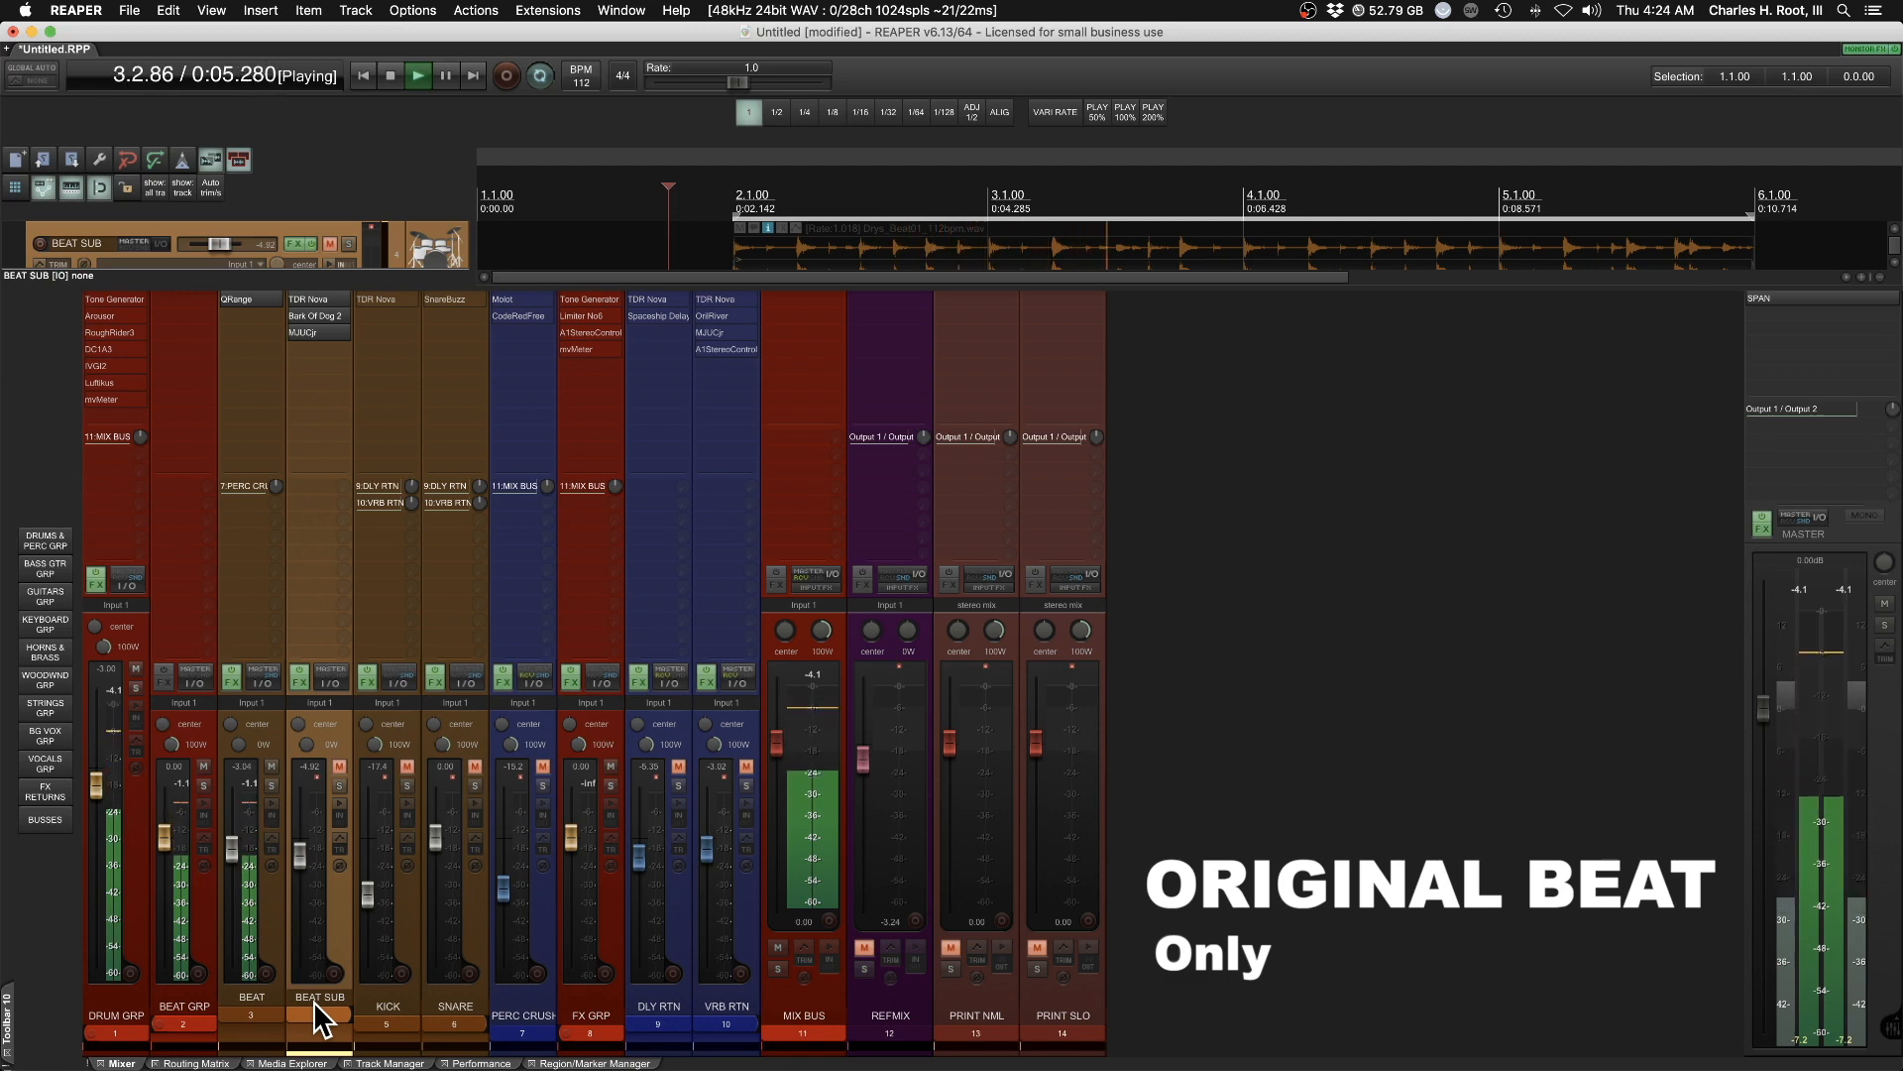
{"action": "key", "text": "F5"}
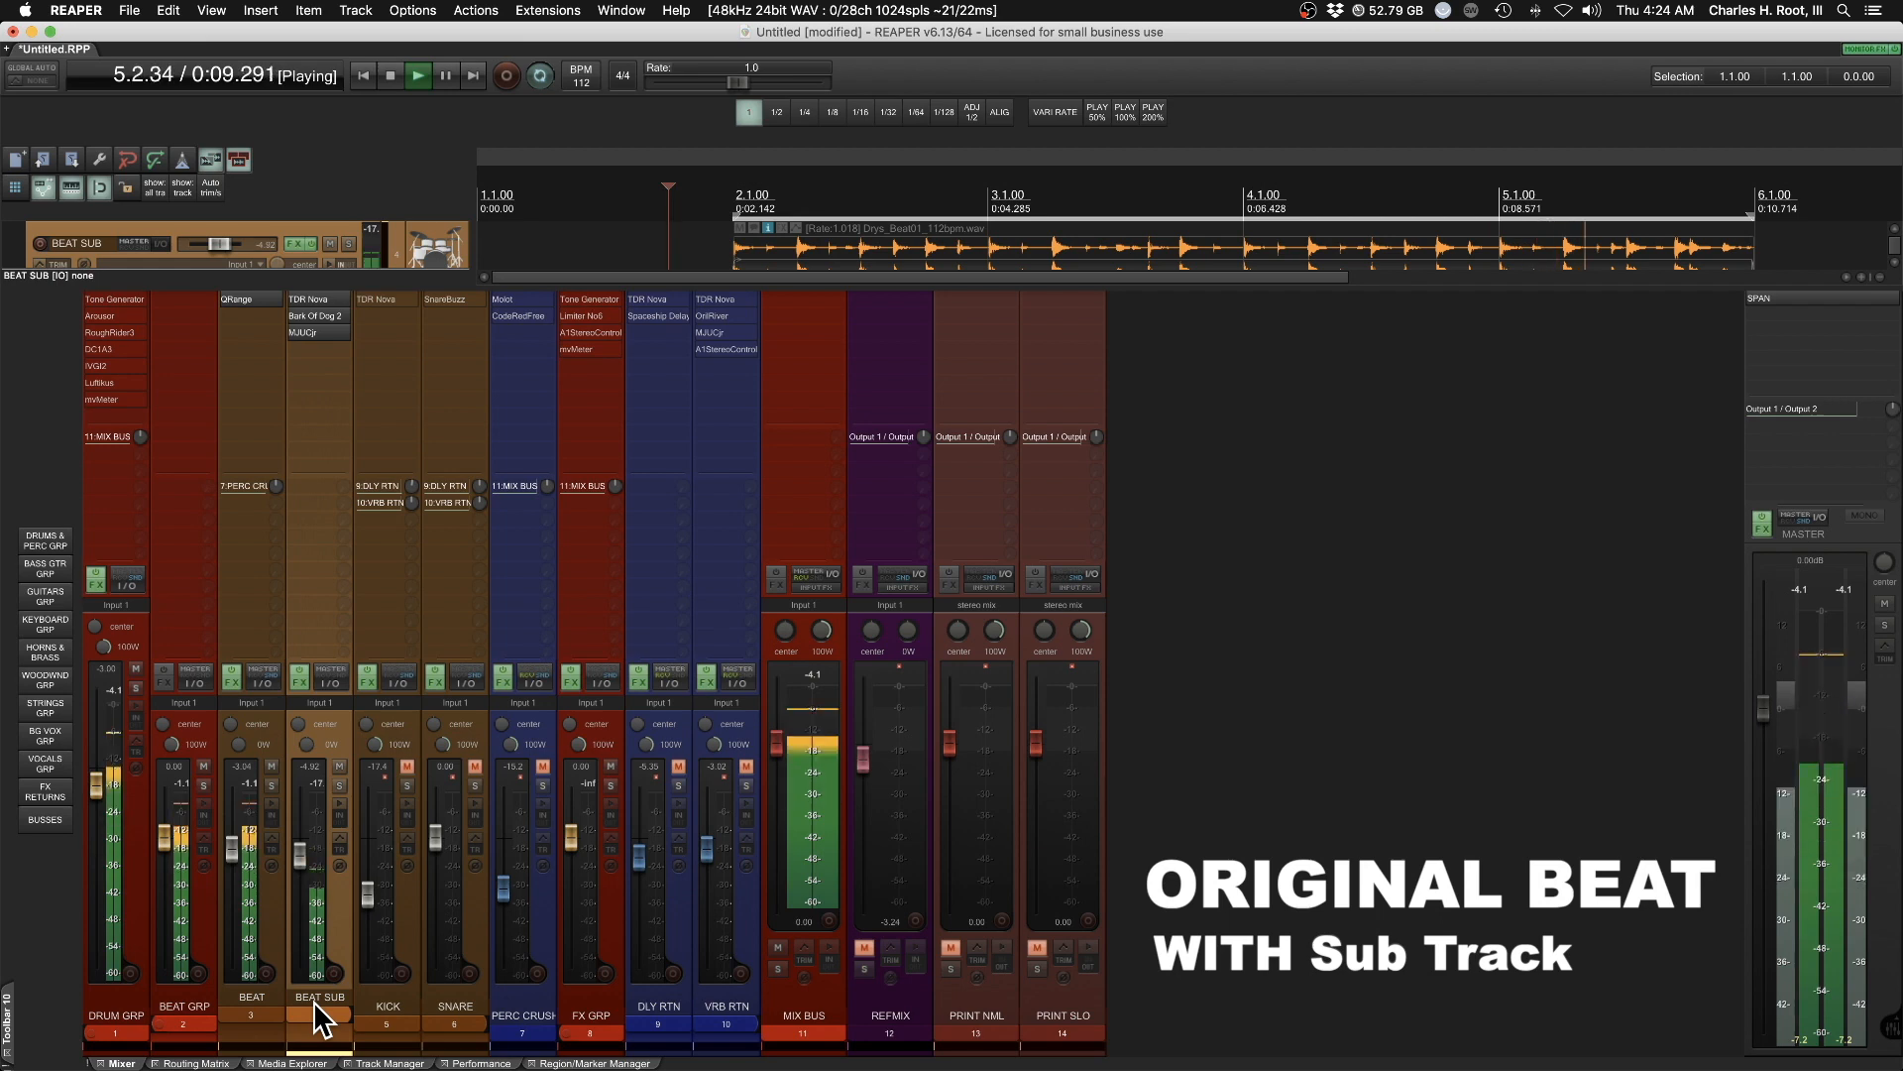
{"action": "key", "text": "space"}
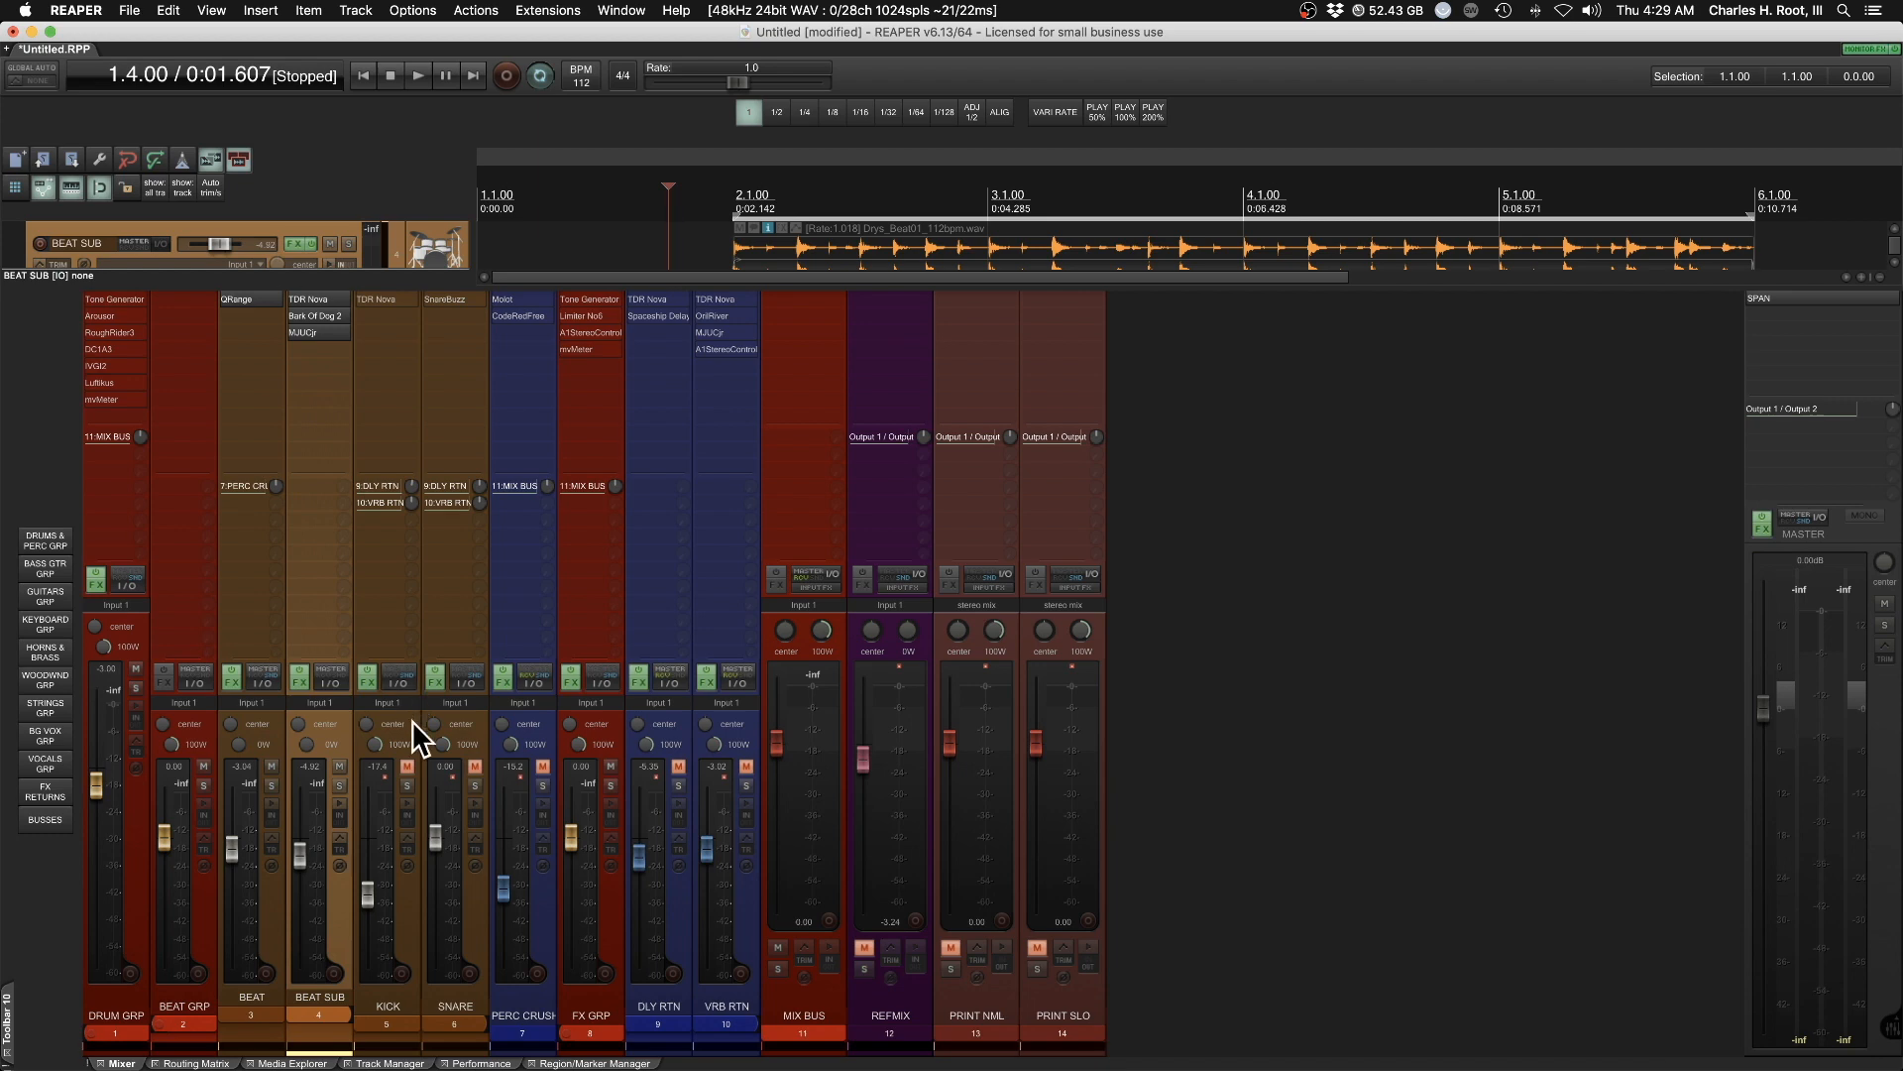
Unmute the KICK and SNARE tracks and compare their audio items with the BEAT SUB item in the arrangement
{"action": "key", "text": "super+m"}
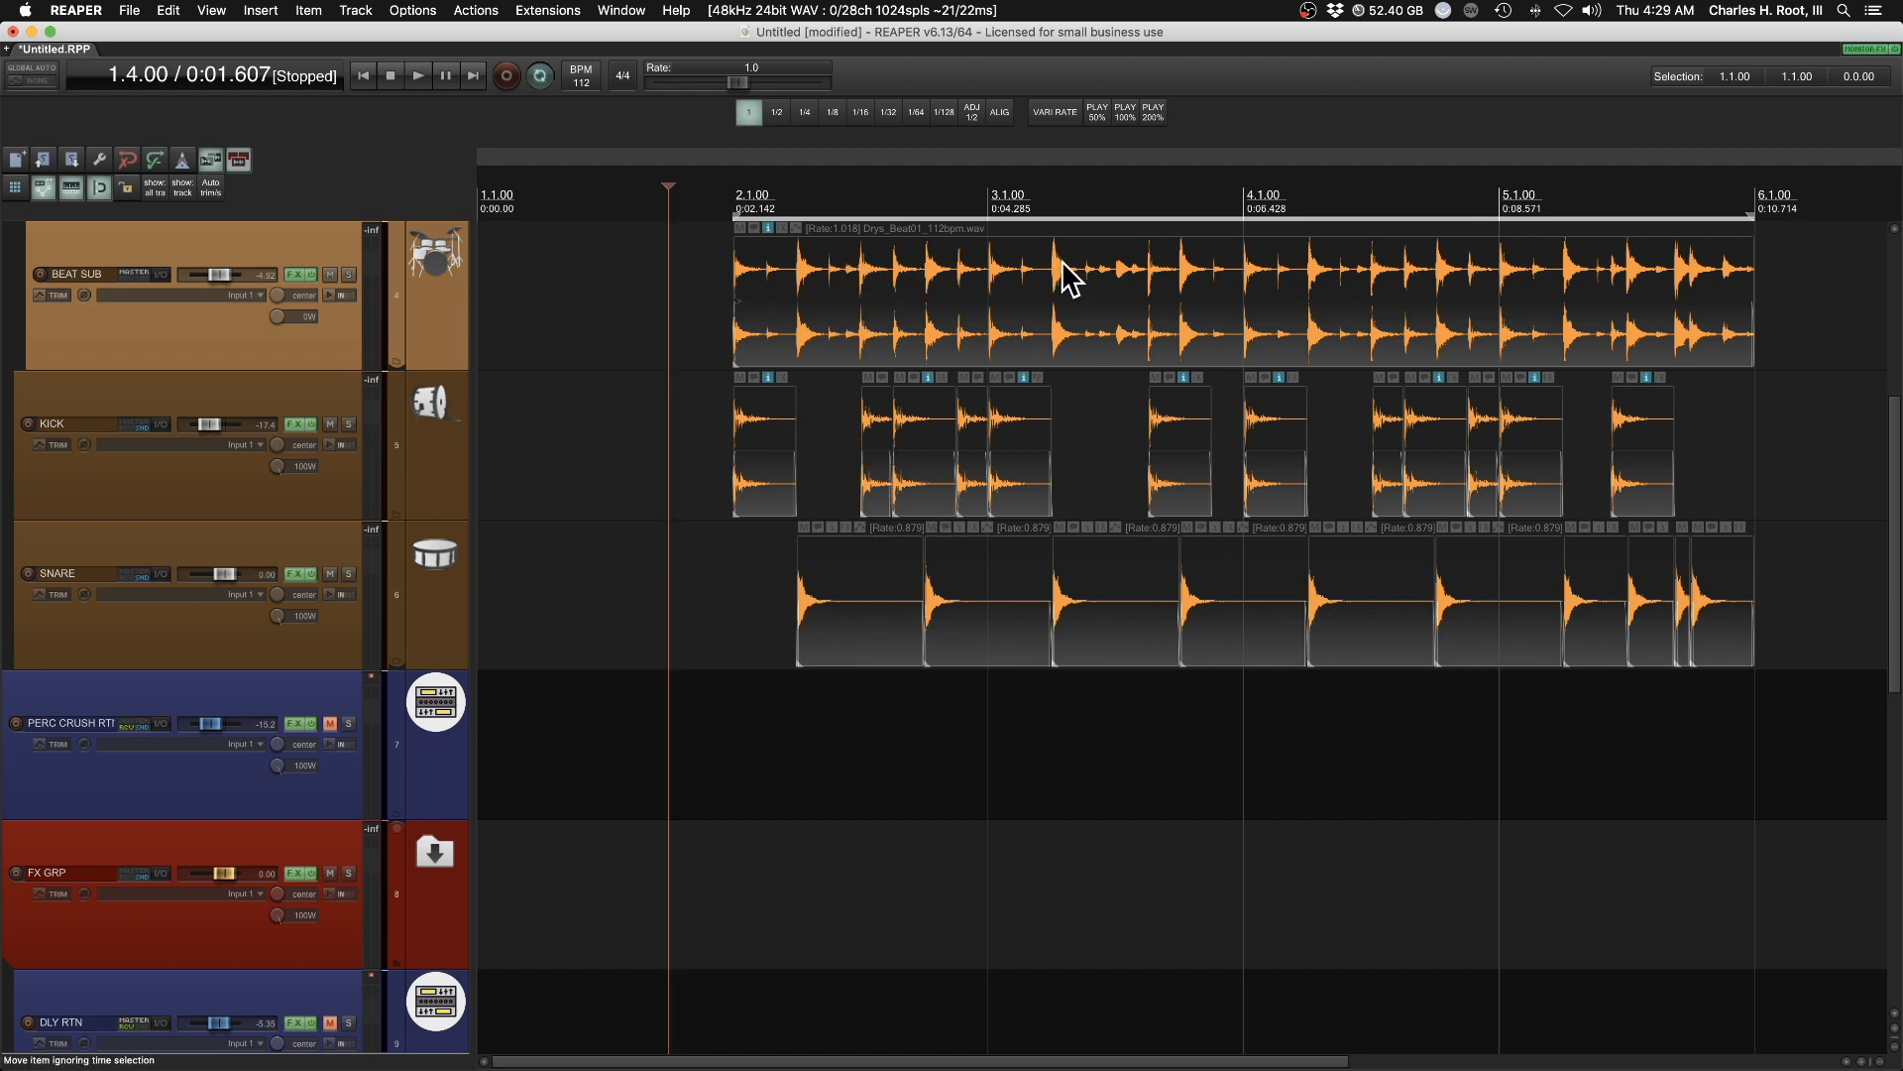
{"action": "key", "text": "super+m"}
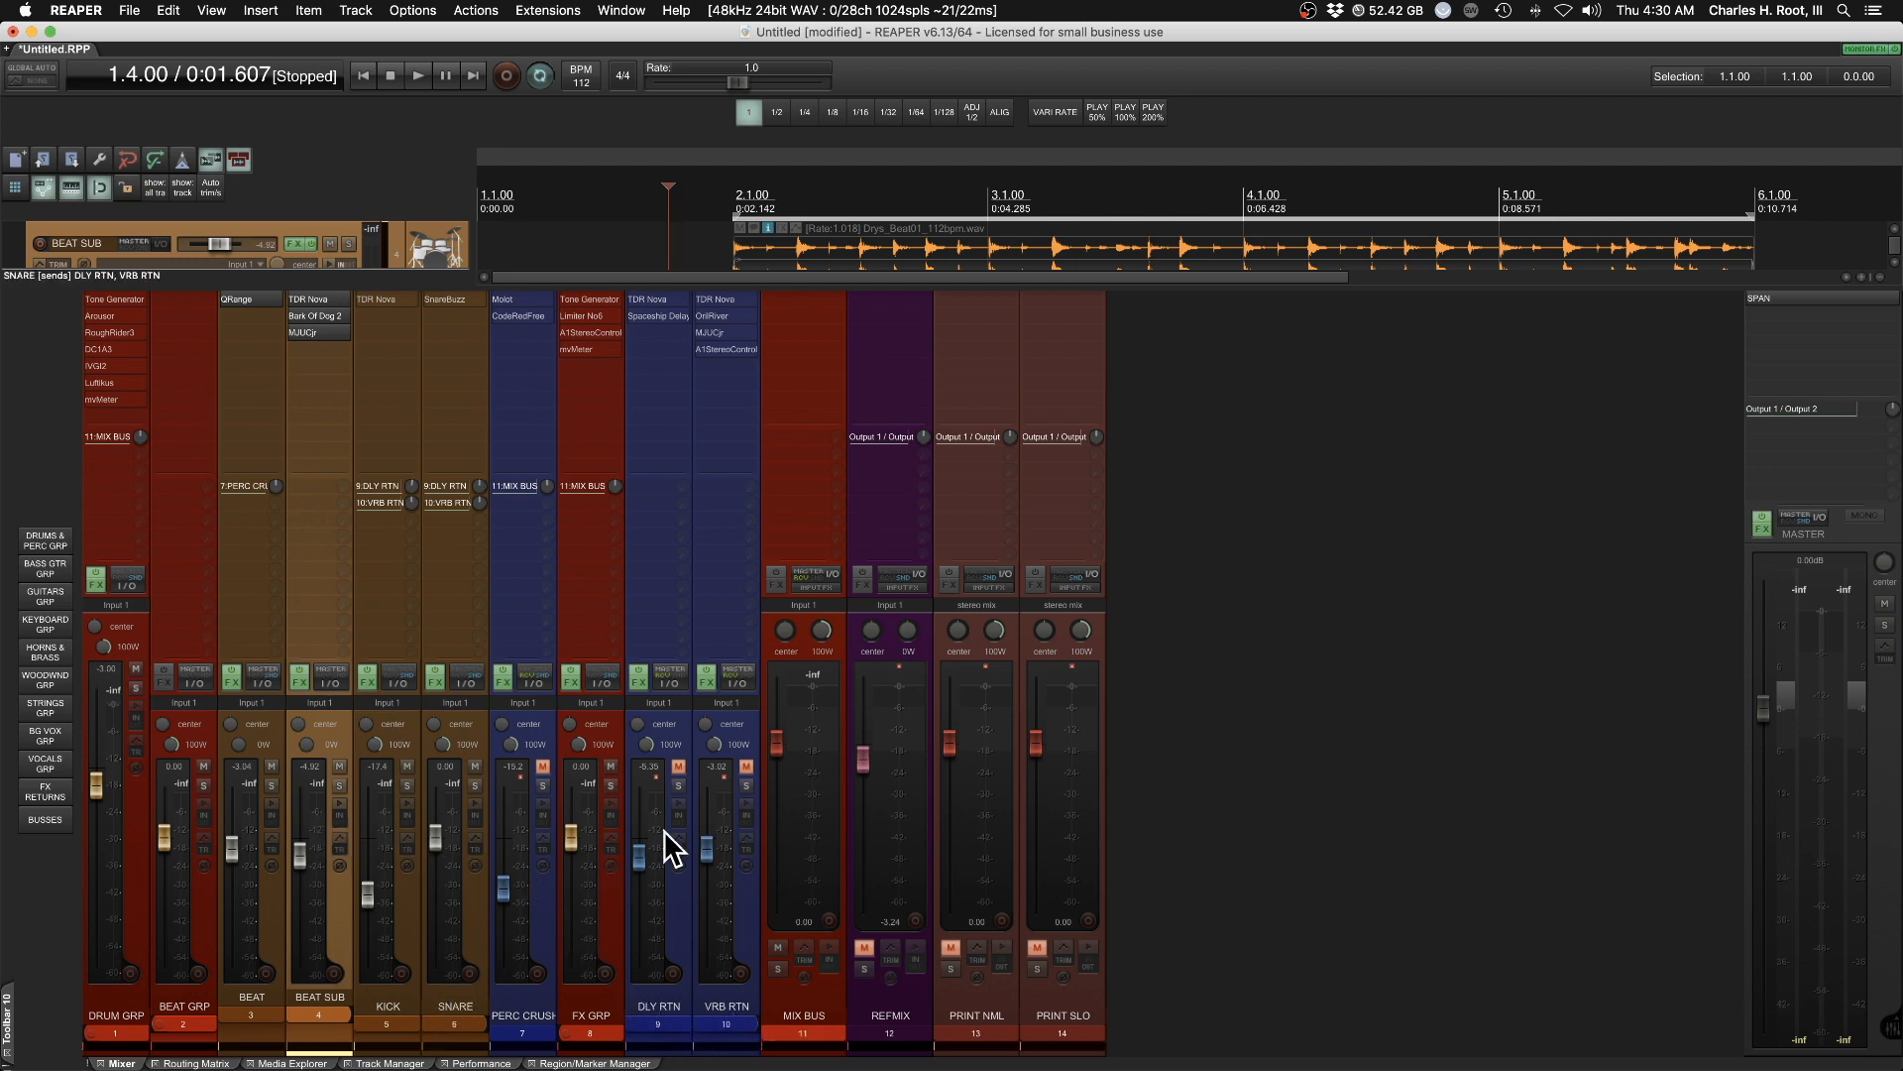
Examine the MIX BUS channel and the sends from KICK and SNARE to the DLY RTN and VRB RTN tracks
{"action": "left_click", "coordinate": [817, 995]}
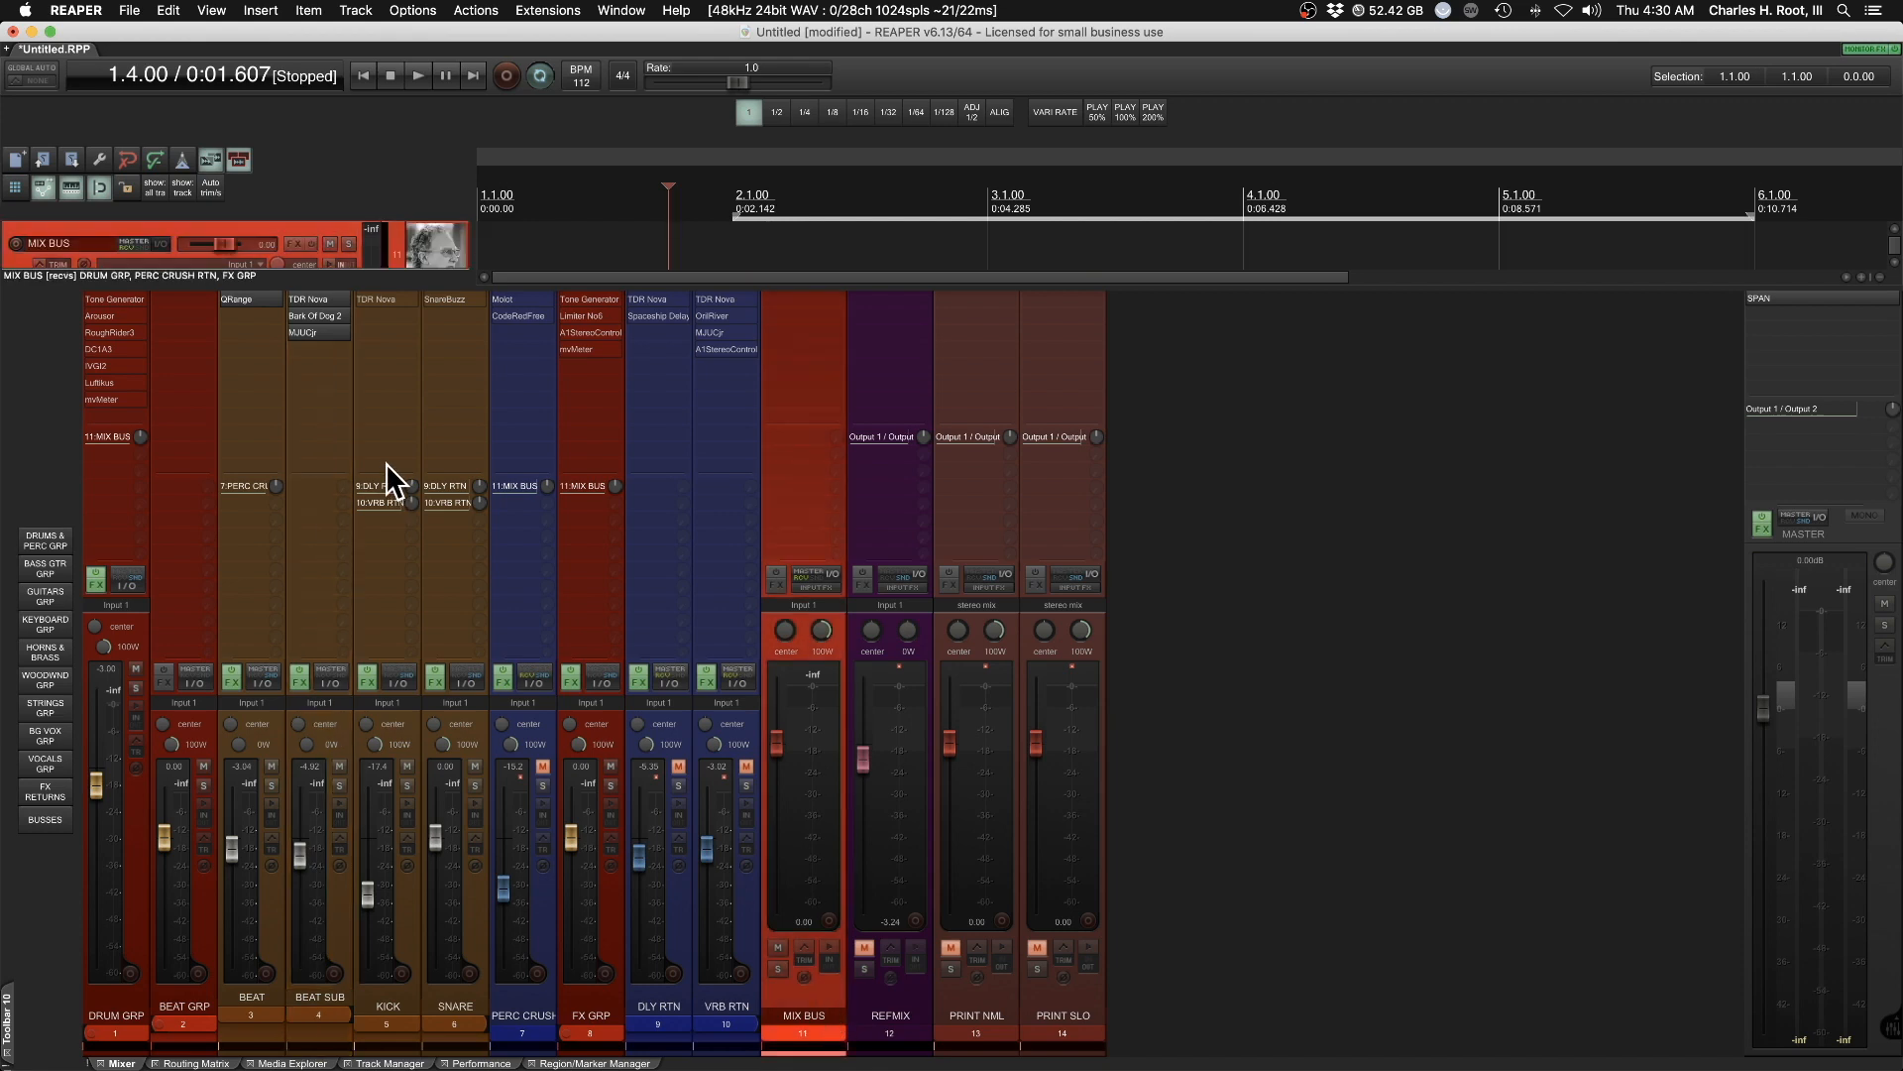
{"action": "left_click", "coordinate": [390, 1008]}
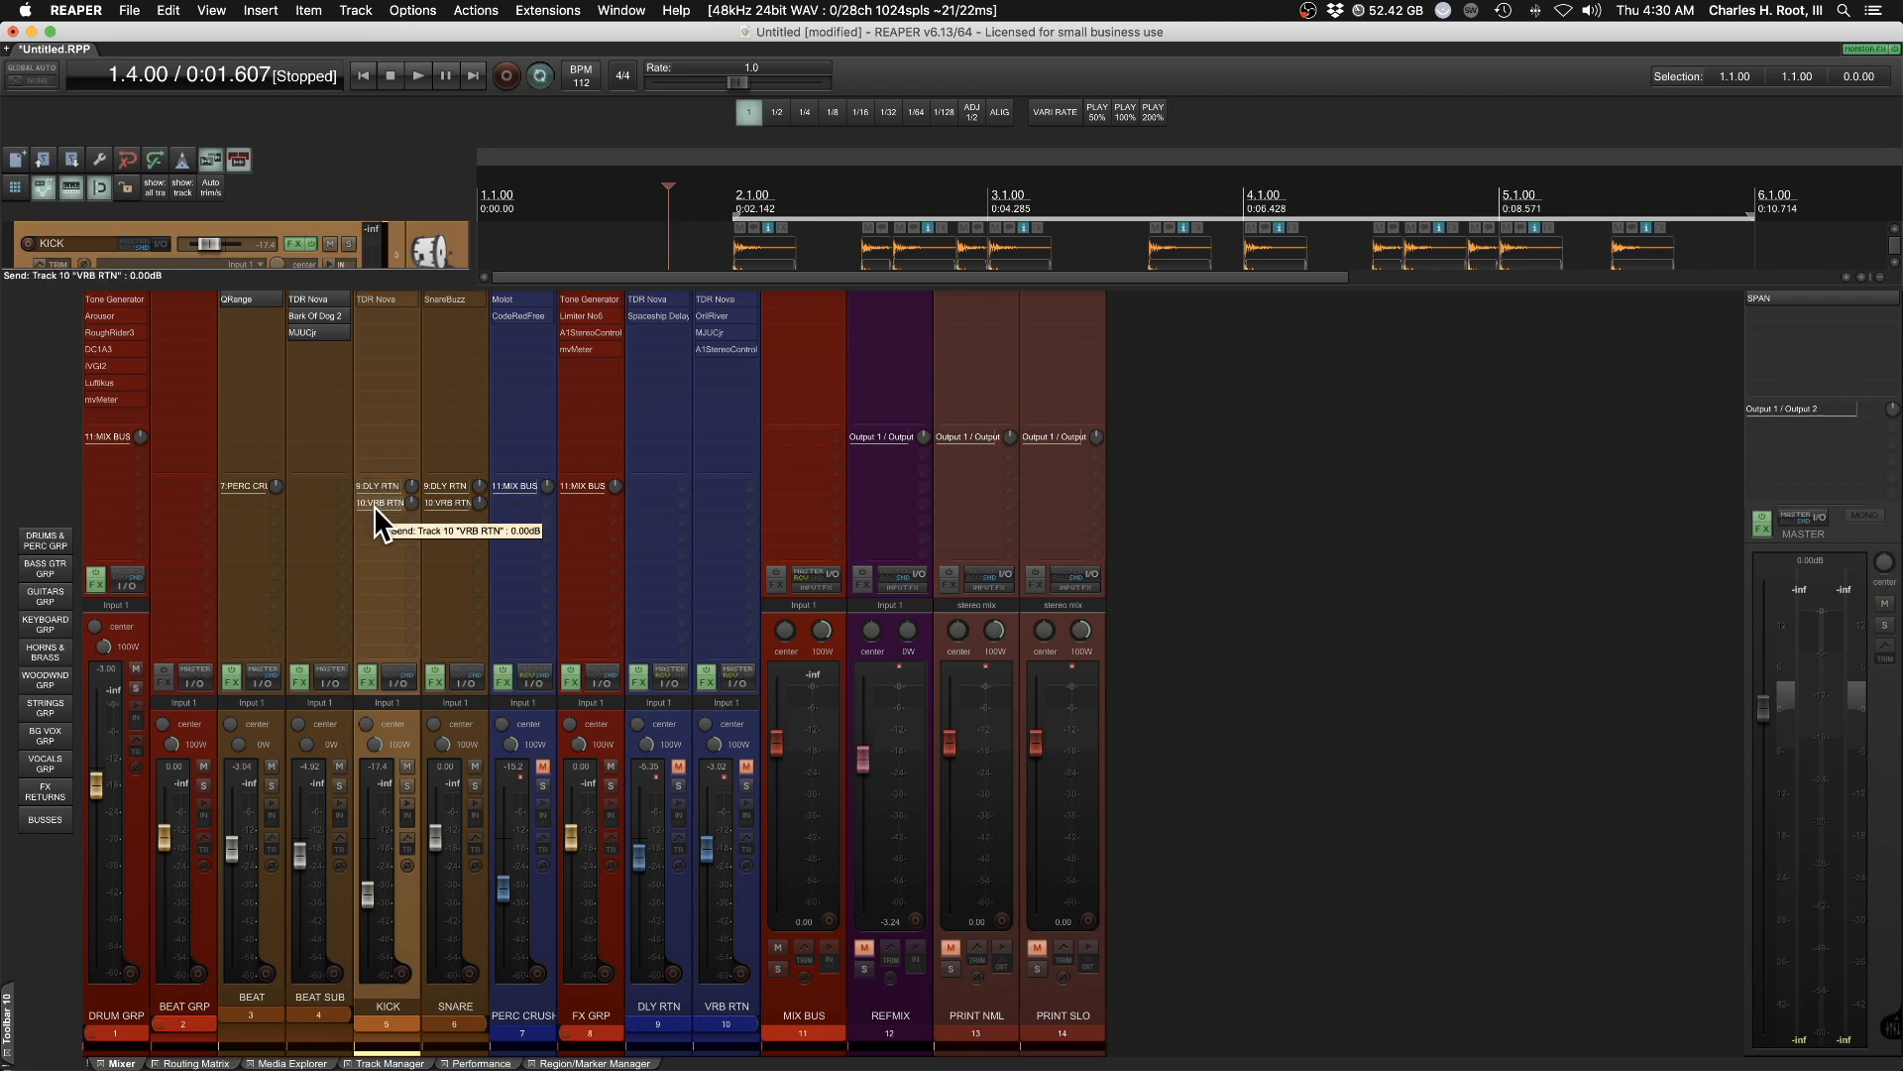
{"action": "left_click", "coordinate": [452, 988]}
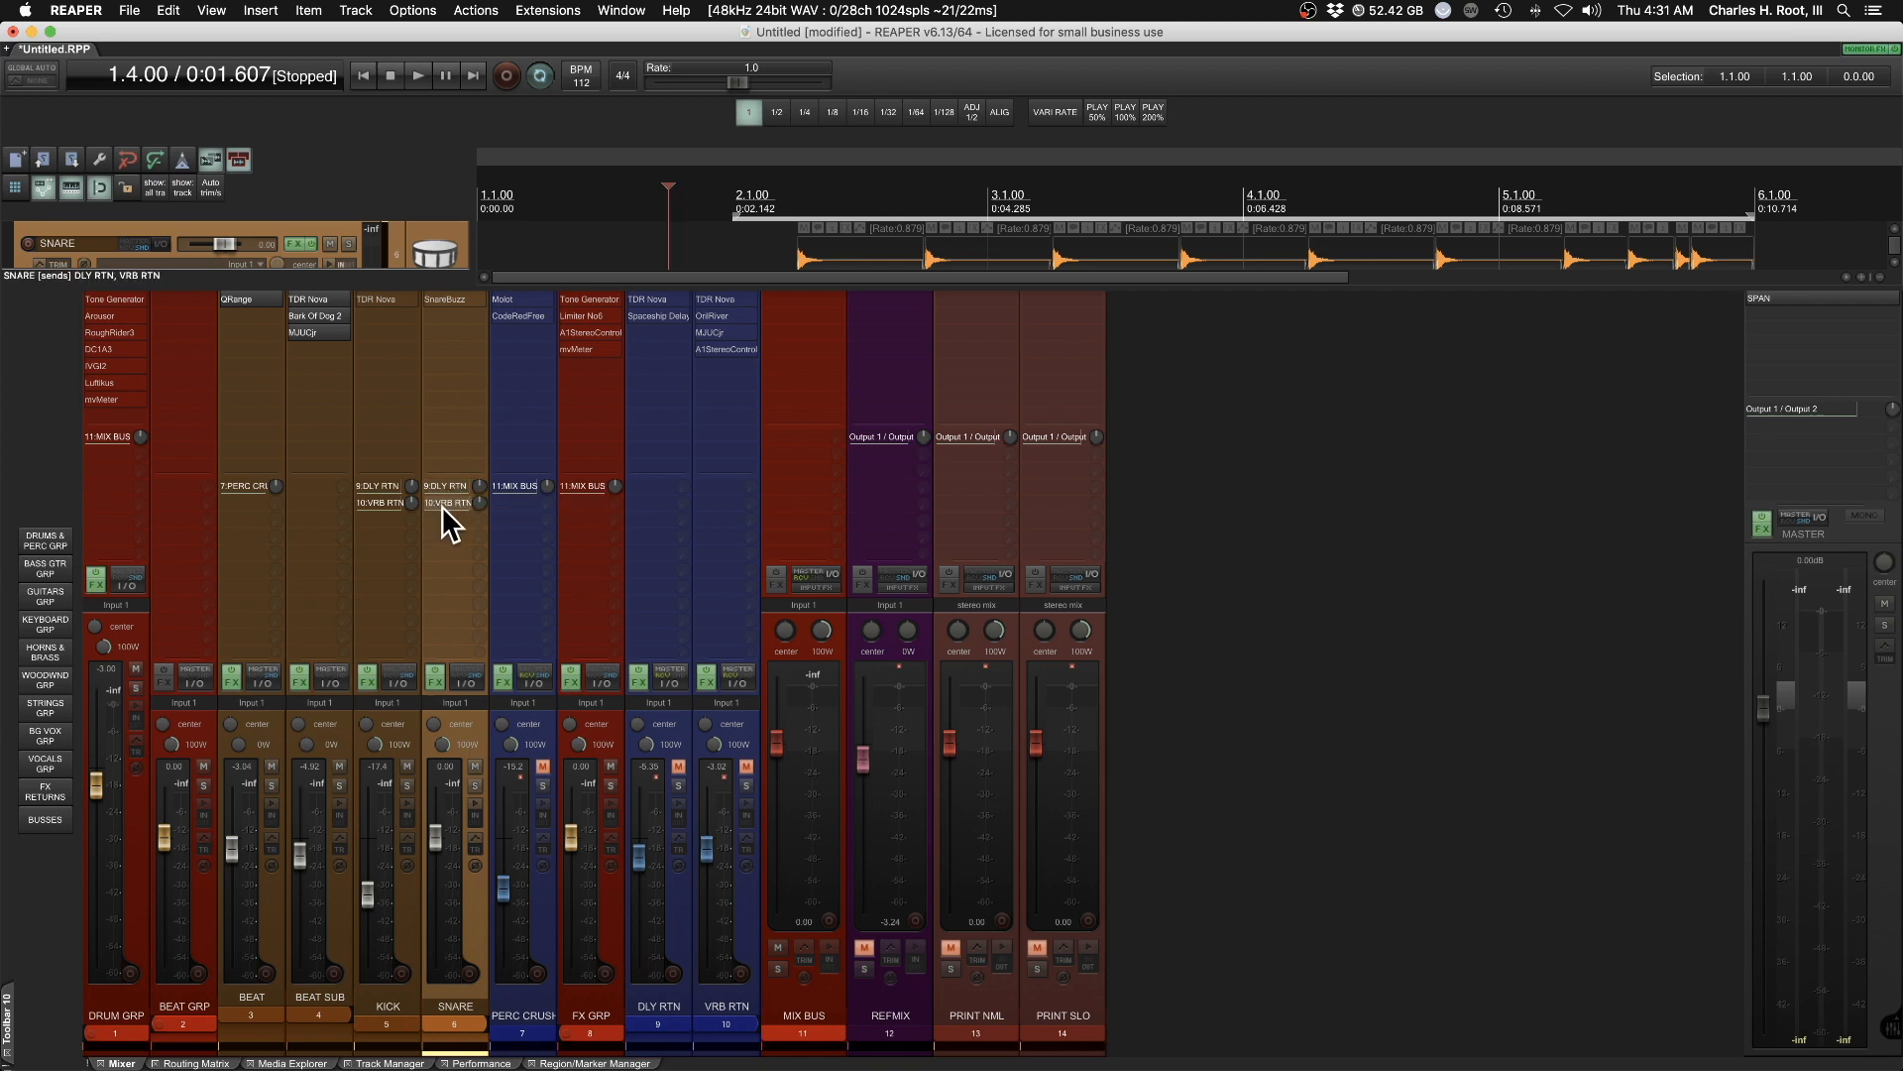
{"action": "key", "text": "Up"}
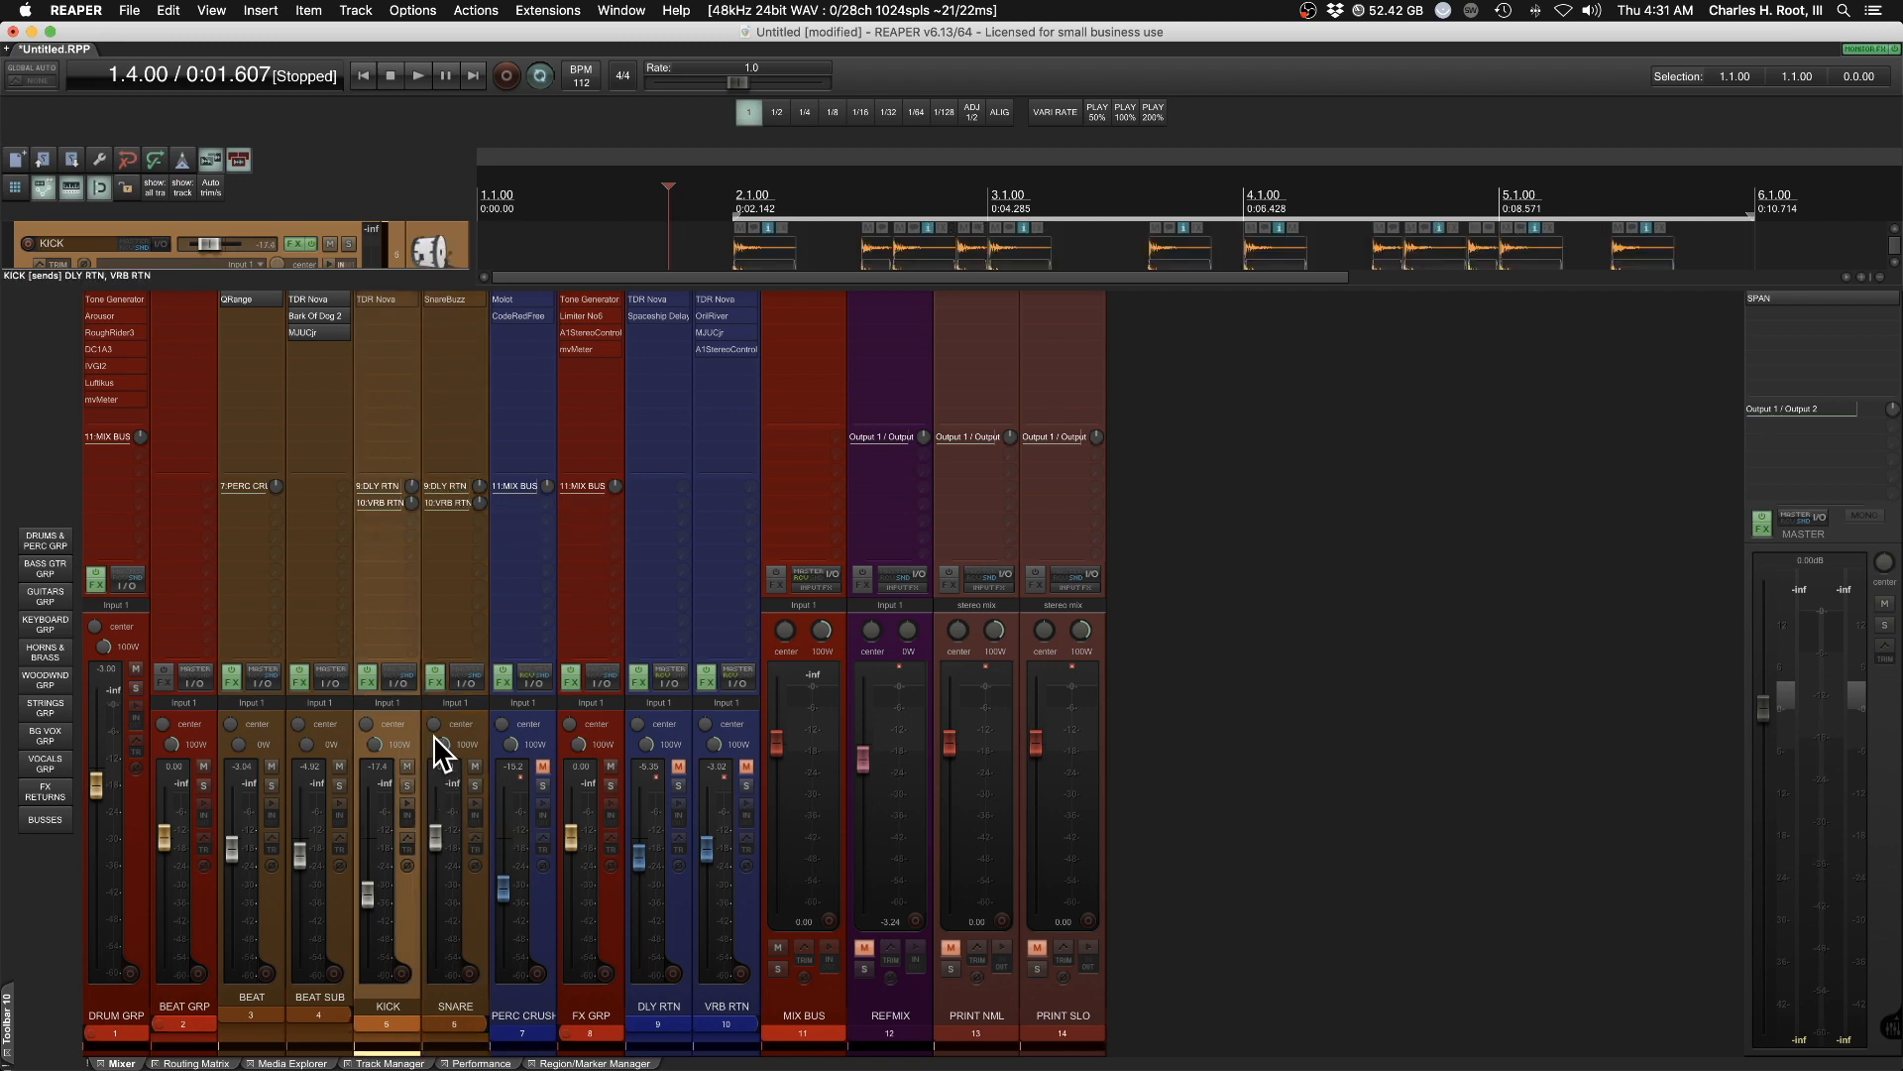
Open TDR Nova on the KICK track, take it out of bypass, check its filter curve and close its window
{"action": "double_click", "coordinate": [385, 309]}
{"action": "left_click_drag", "start_coordinate": [409, 52], "coordinate": [1234, 216]}
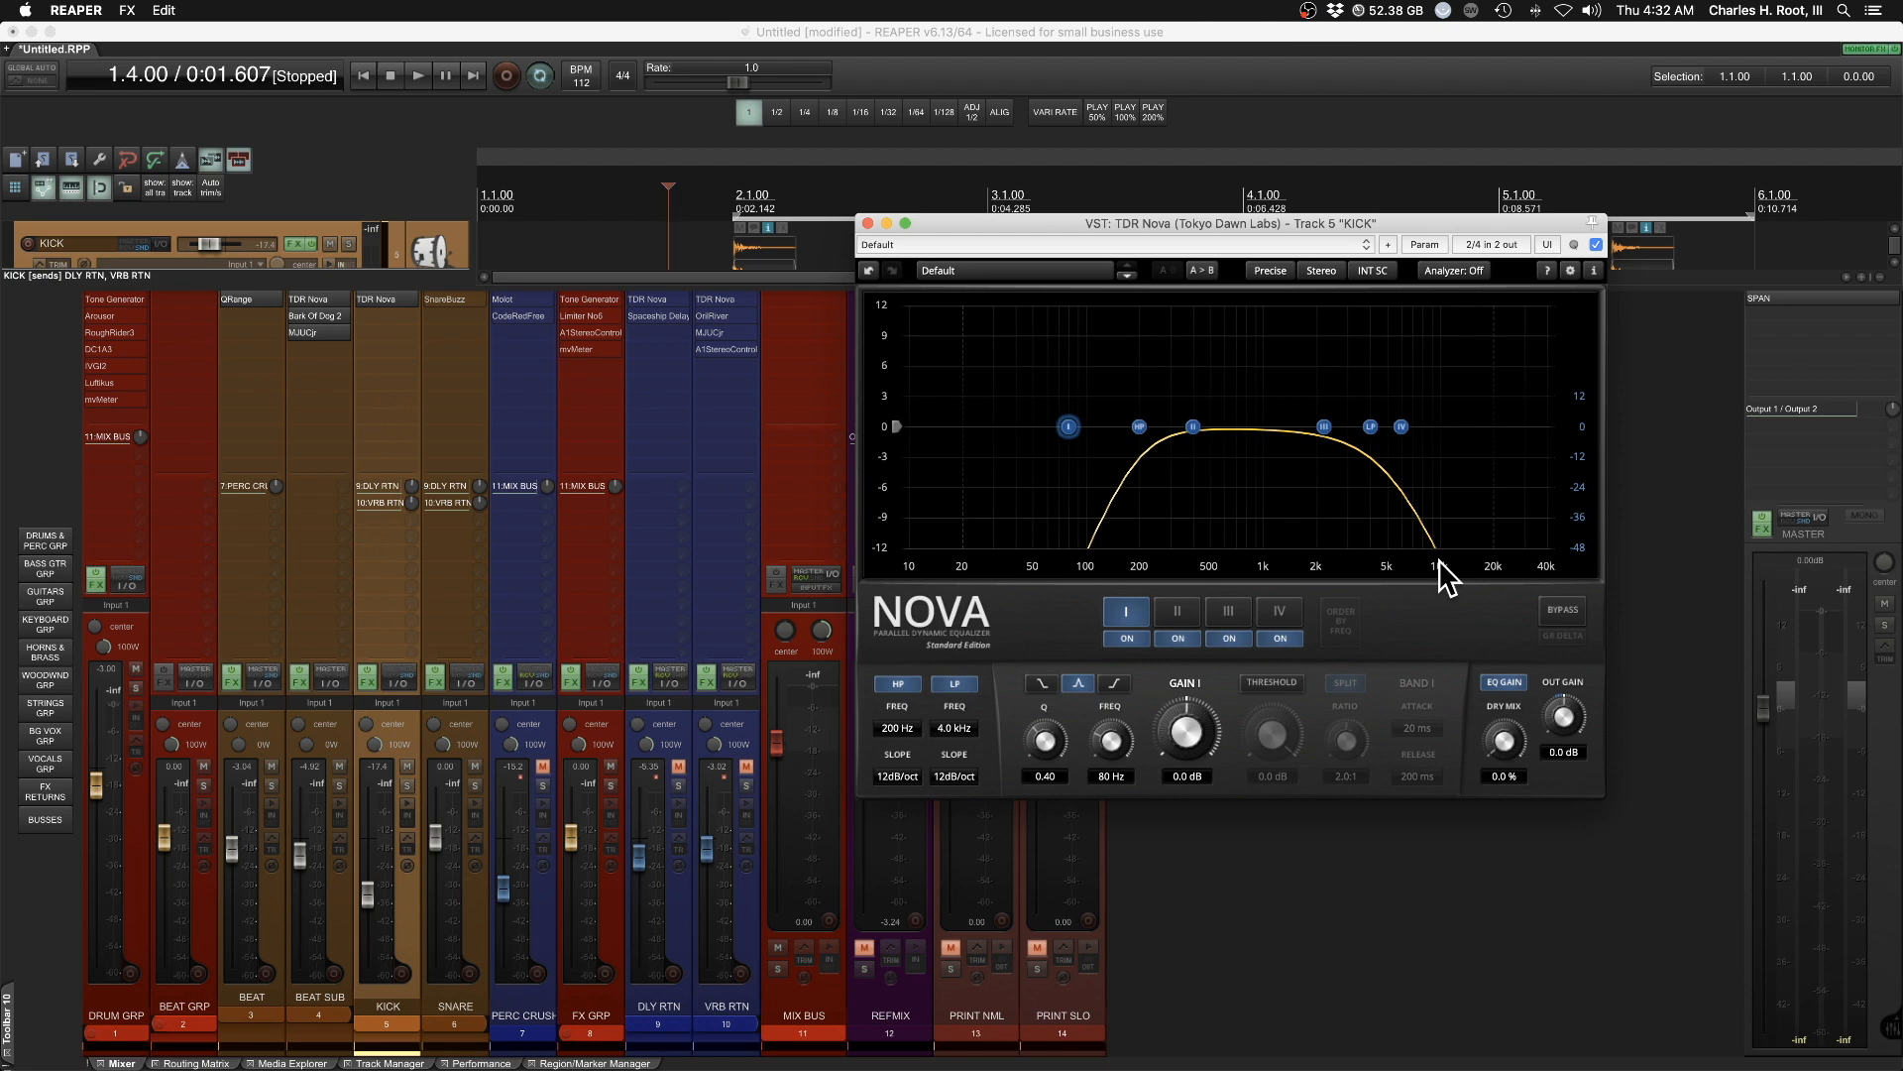
{"action": "key", "text": "Escape"}
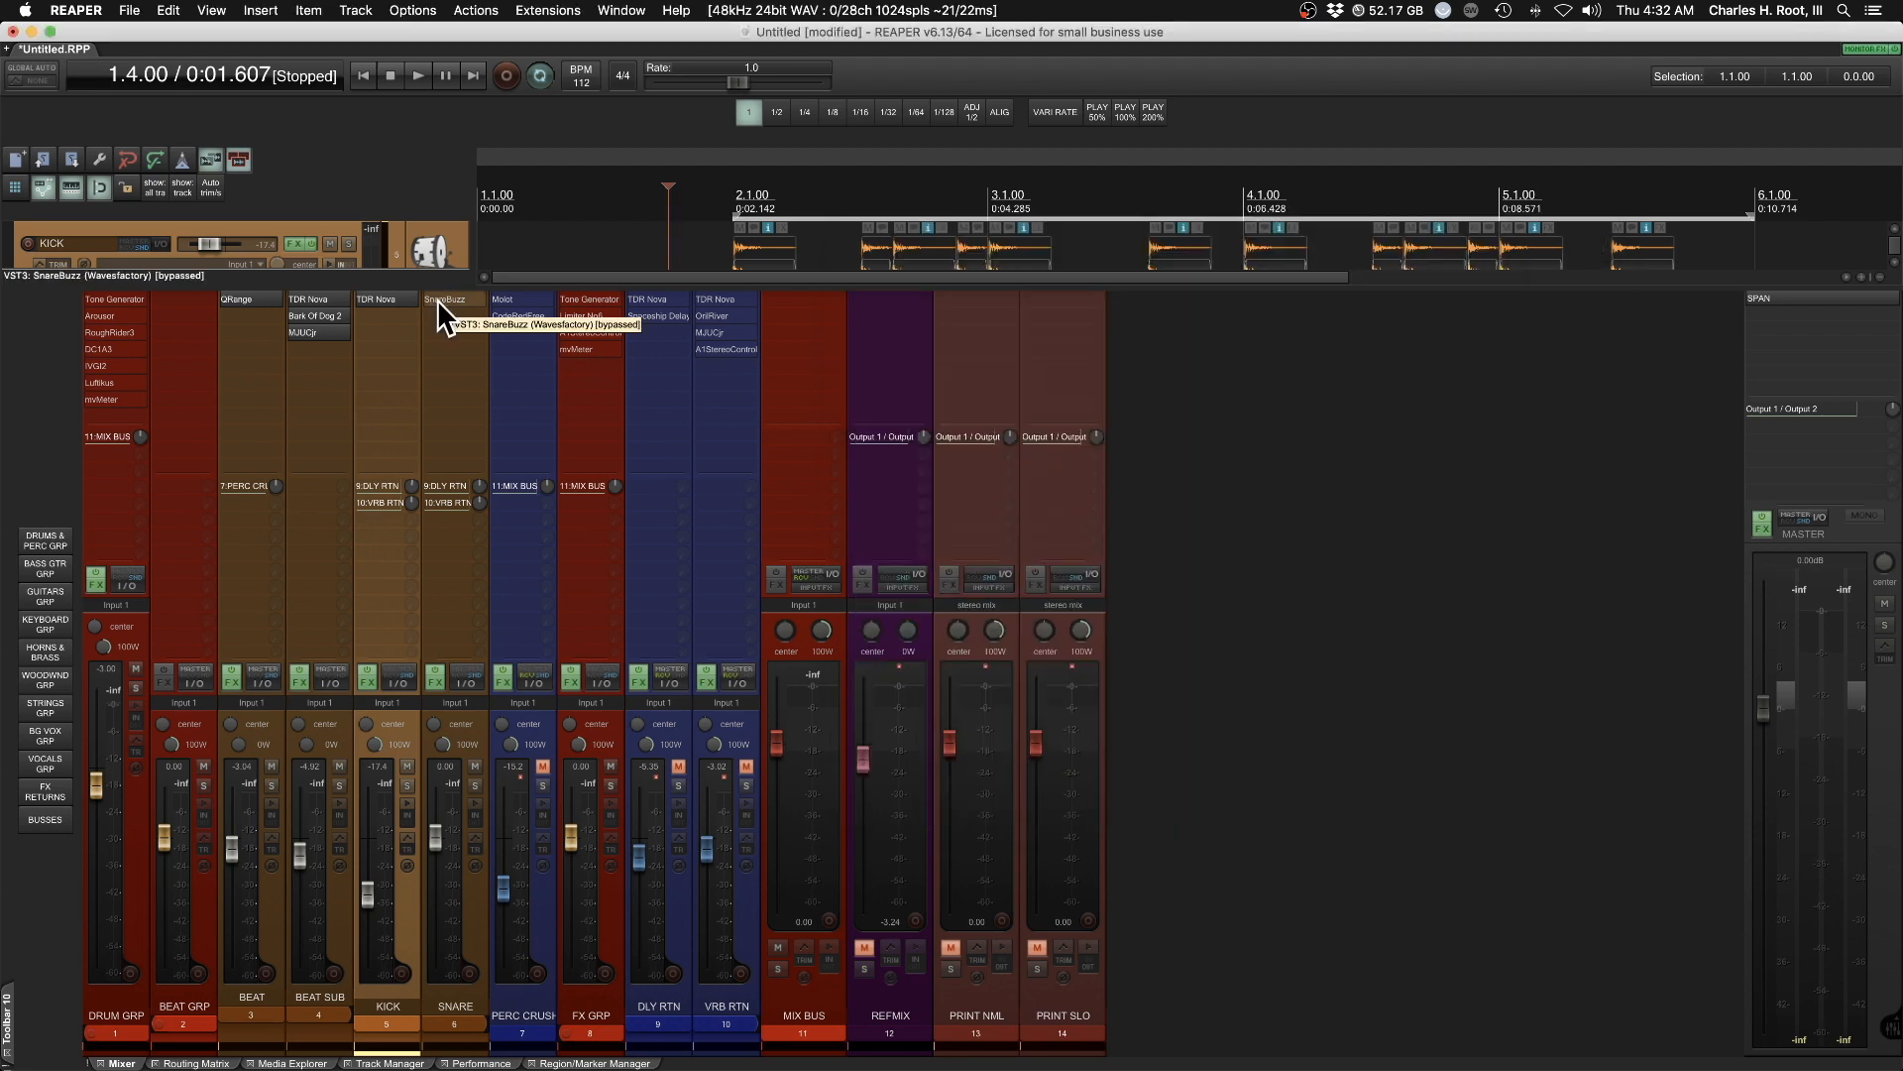
Examine SnareBuzz on the SNARE track and TDR Nova on the KICK track, closing each plugin window
{"action": "left_click", "coordinate": [448, 299]}
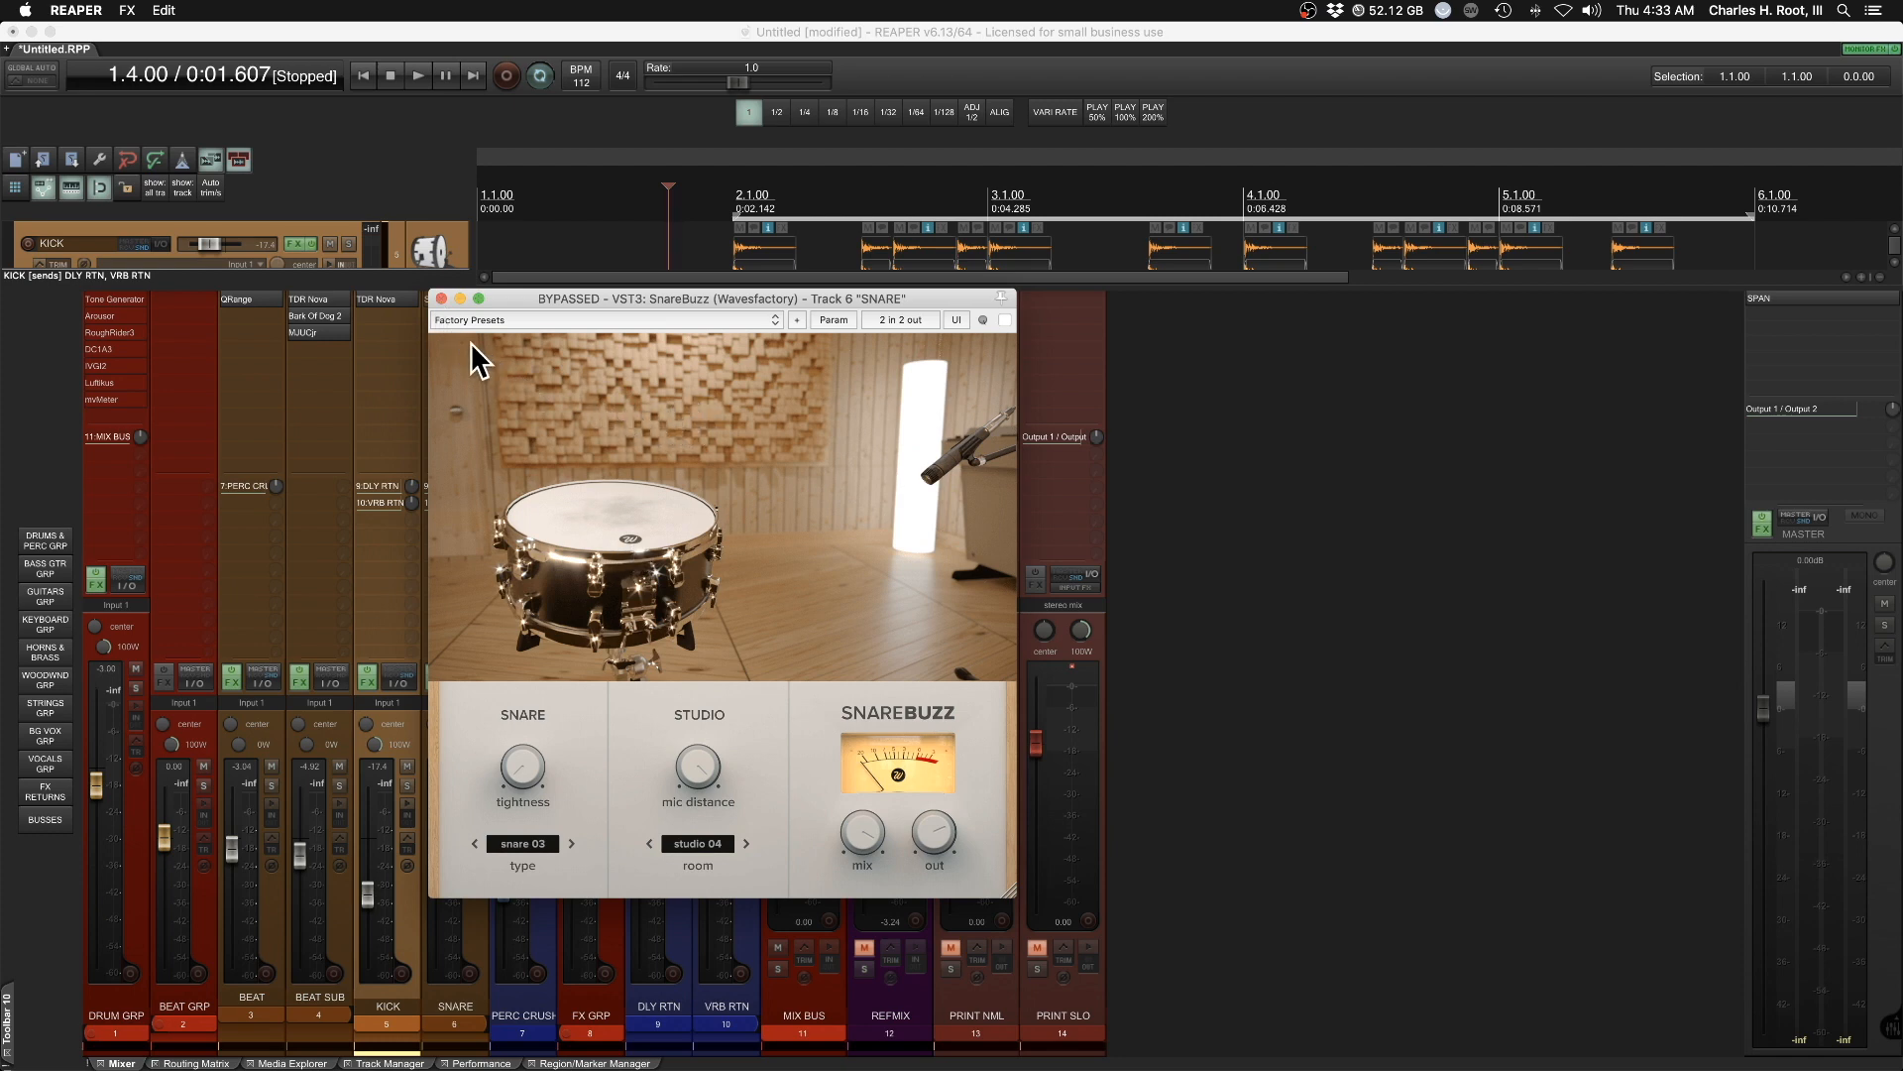
{"action": "left_click", "coordinate": [441, 300]}
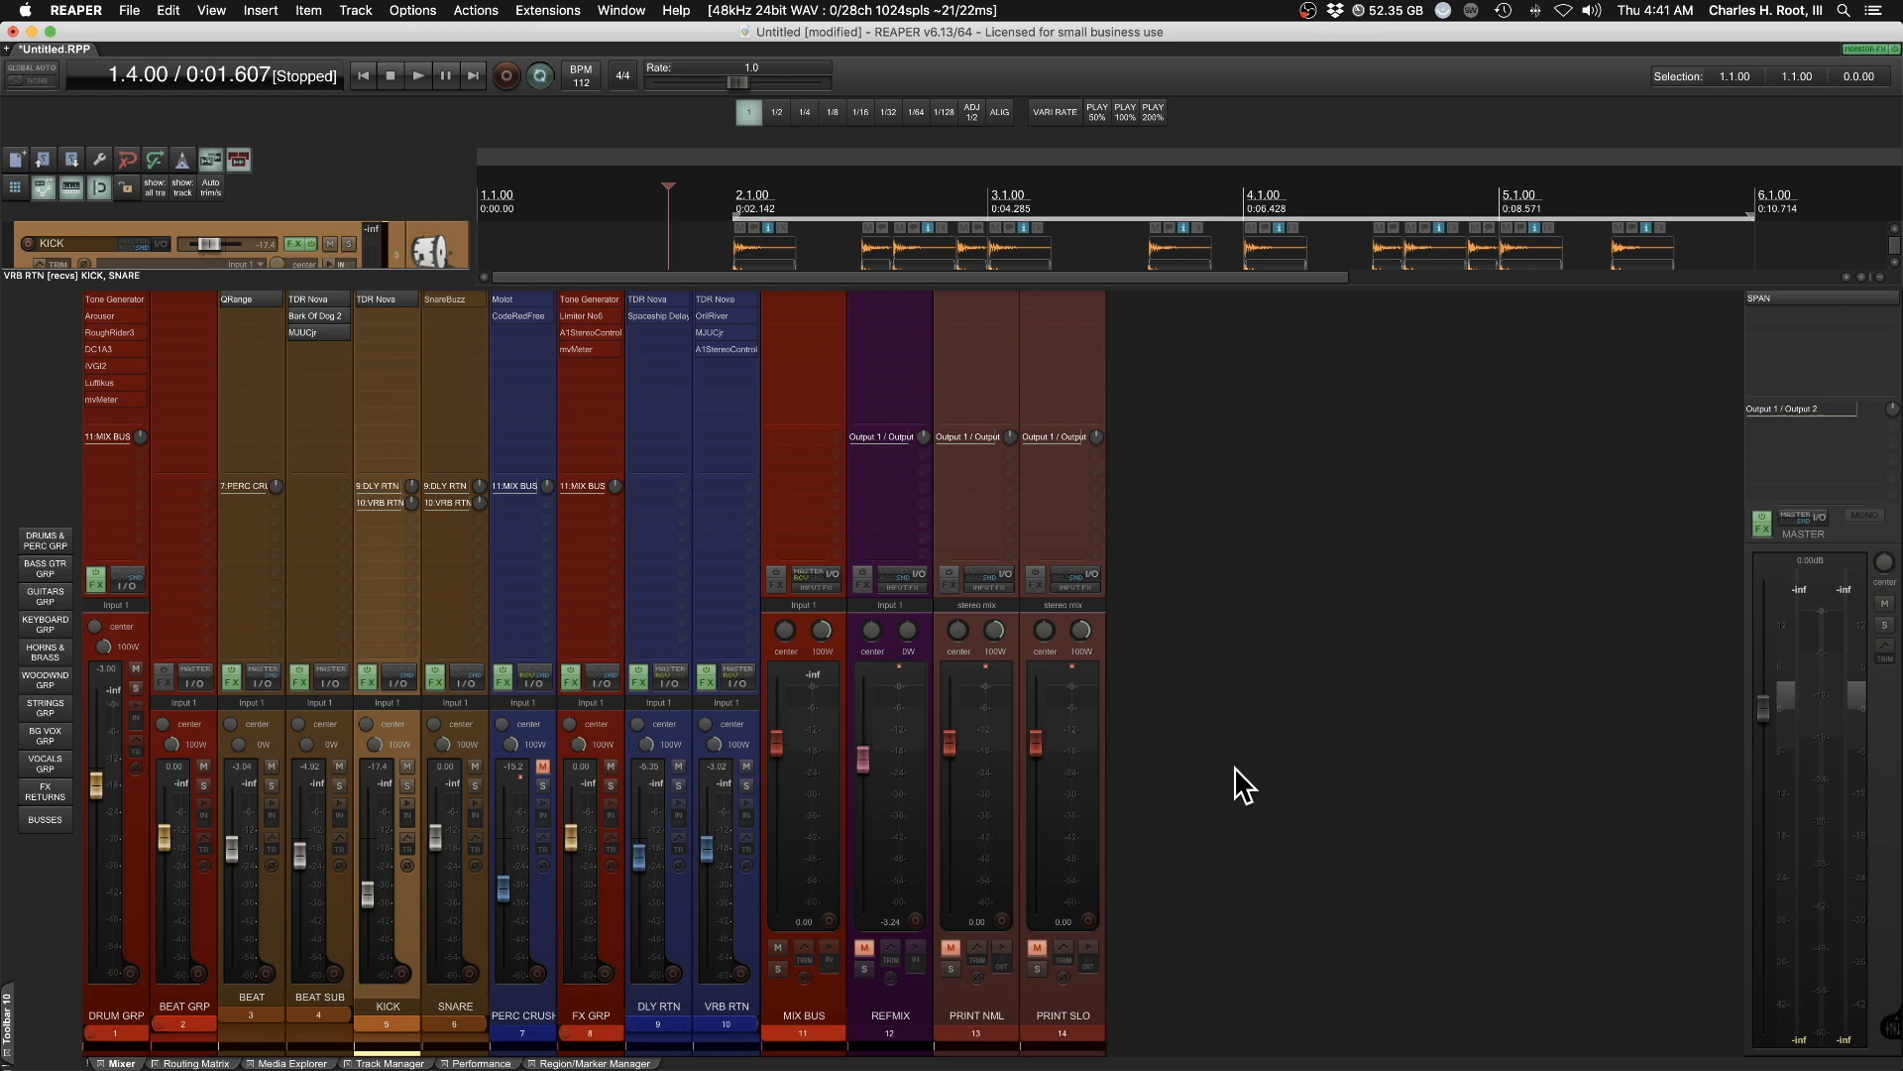
{"action": "left_click", "coordinate": [384, 301]}
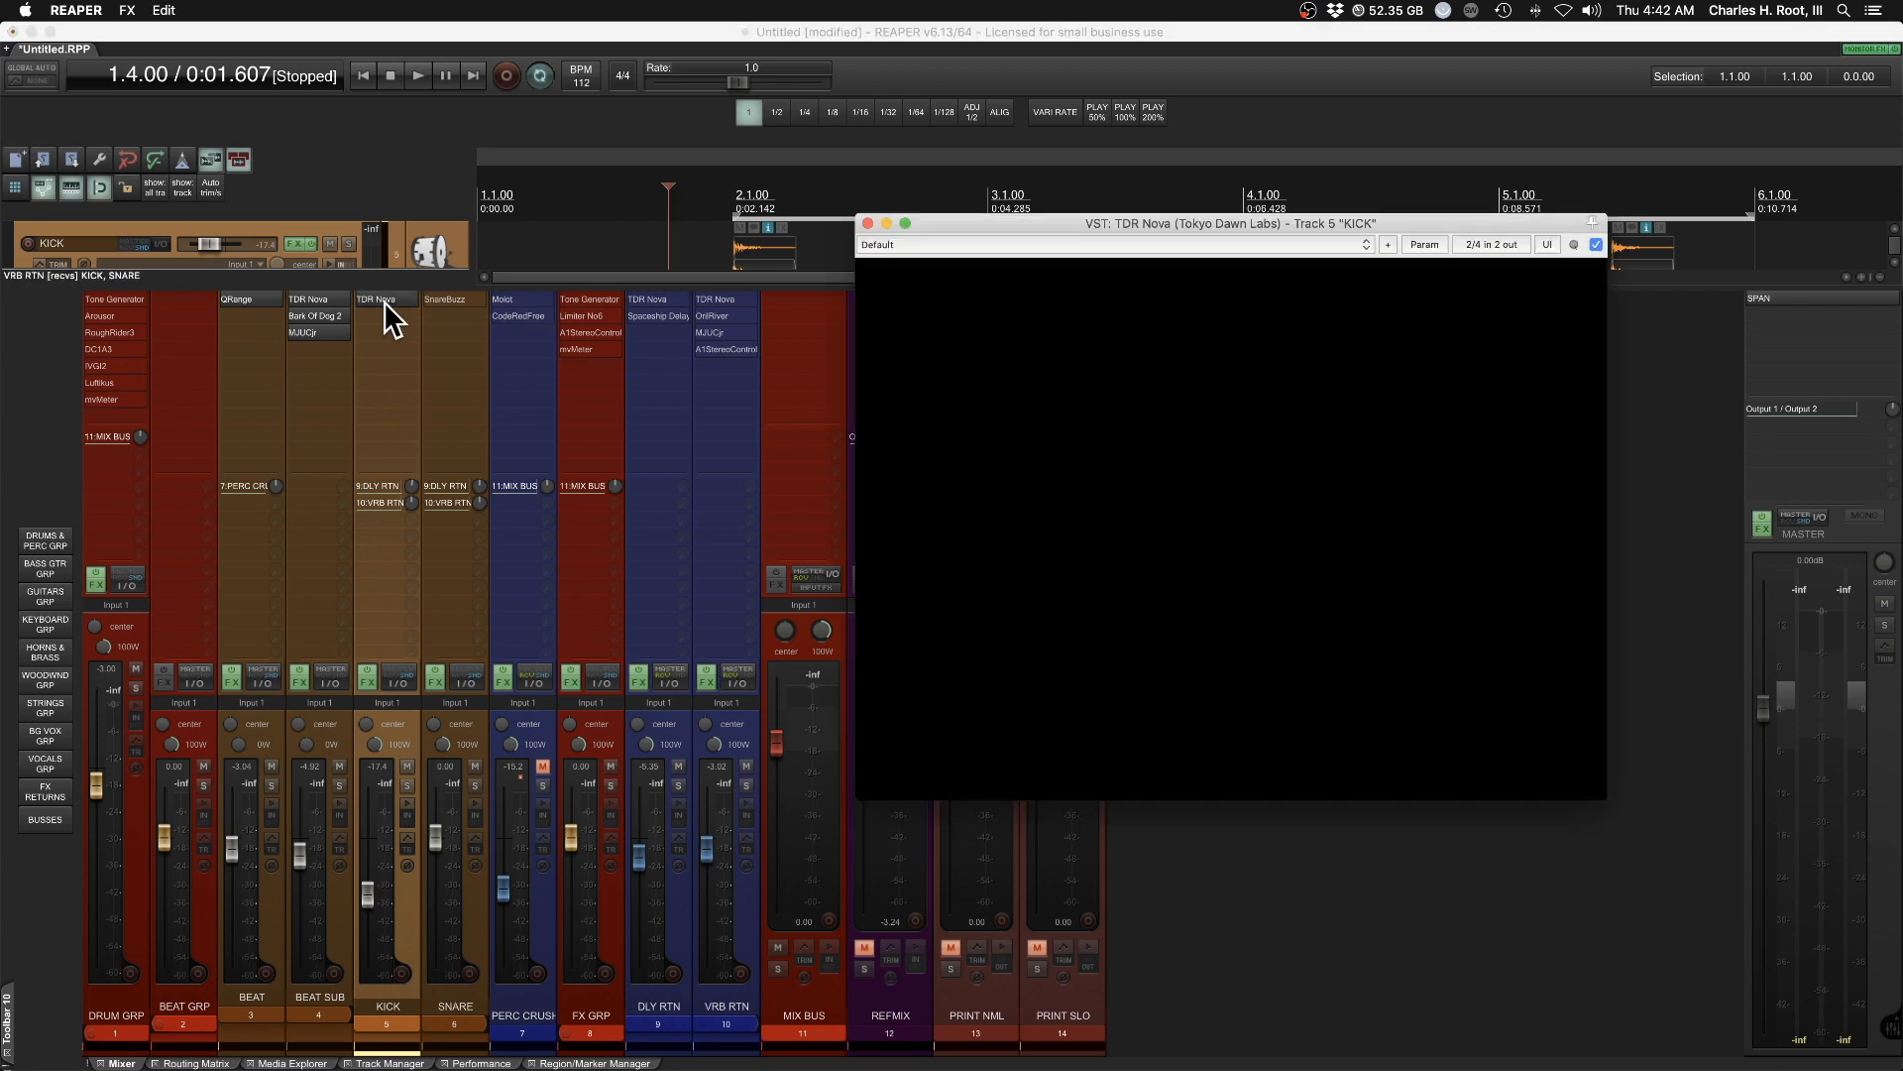
{"action": "left_click", "coordinate": [869, 223]}
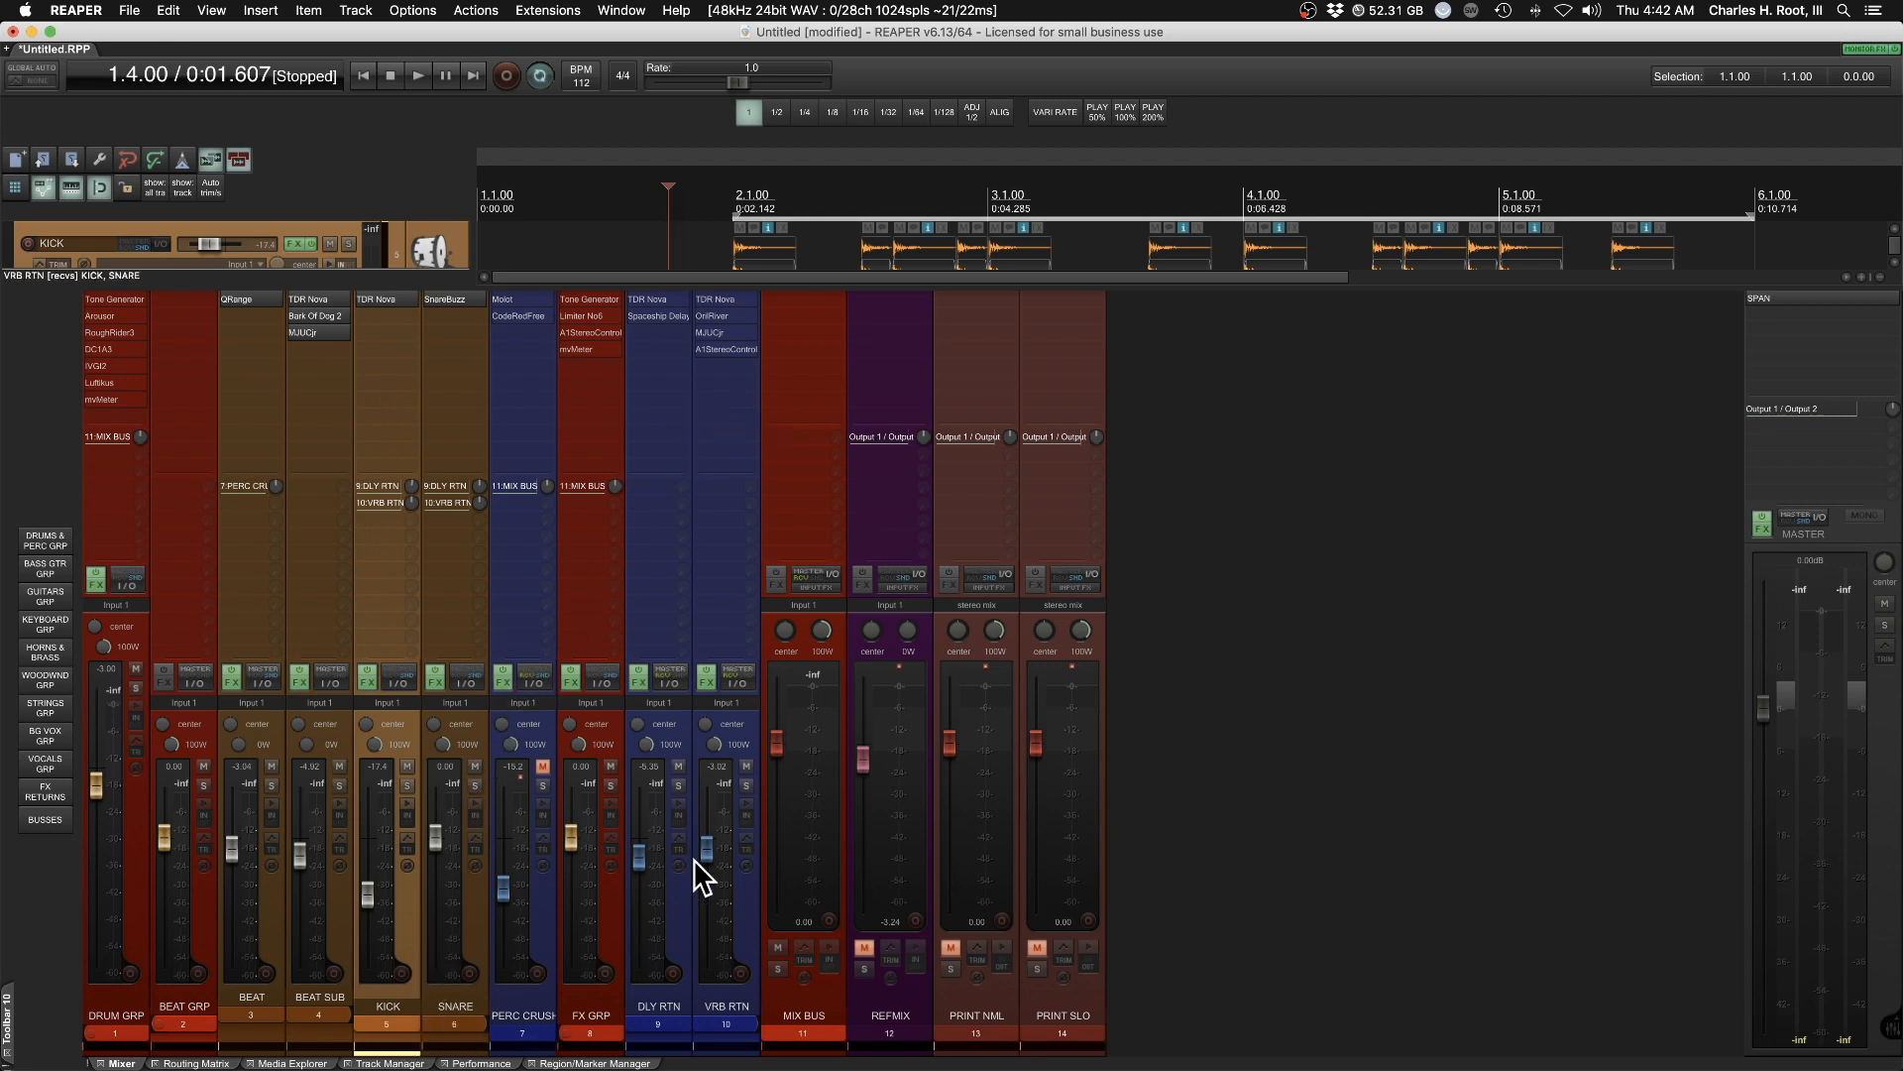
Solo the DLY RTN and VRB RTN tracks and play the loop to audition the effect returns
{"action": "left_click", "coordinate": [747, 766]}
{"action": "key", "text": "space"}
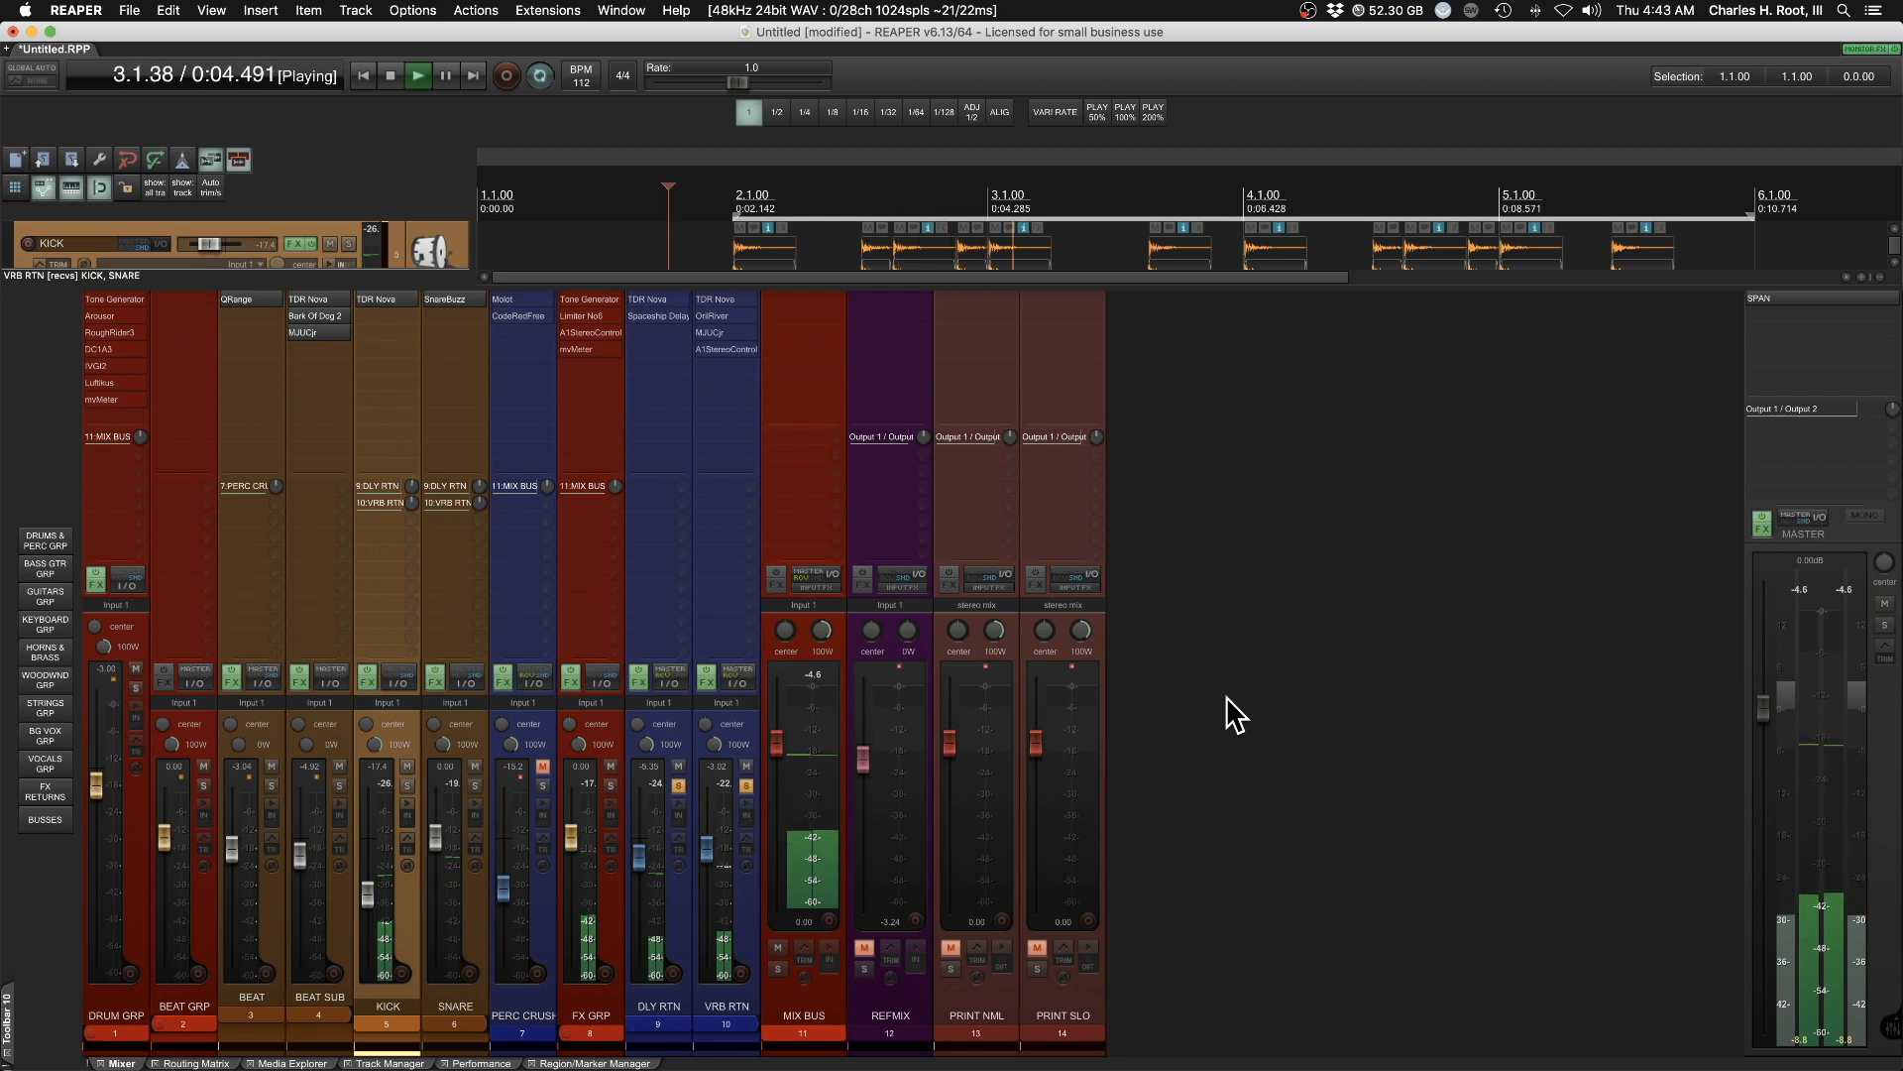
{"action": "key", "text": "space"}
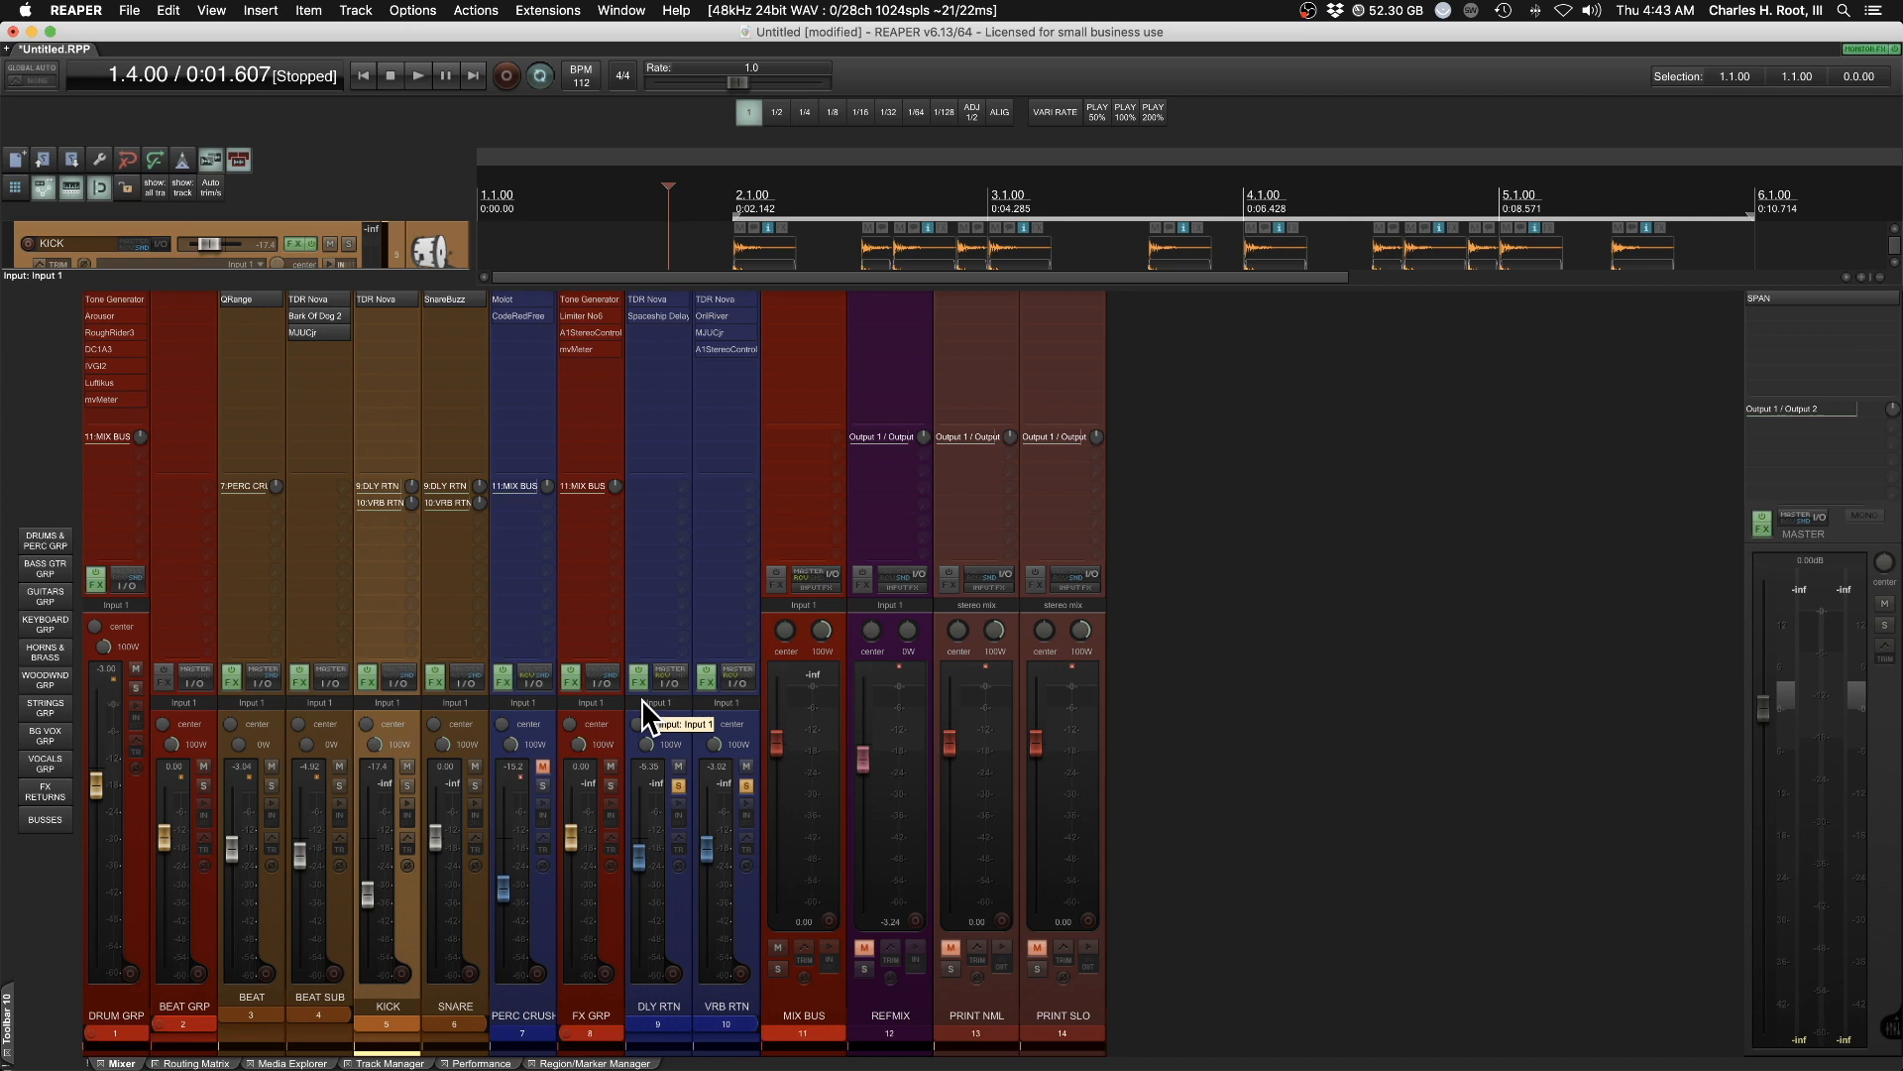
Open TDR Nova on the DLY RTN track, take it out of bypass and close its window
{"action": "left_click", "coordinate": [654, 301]}
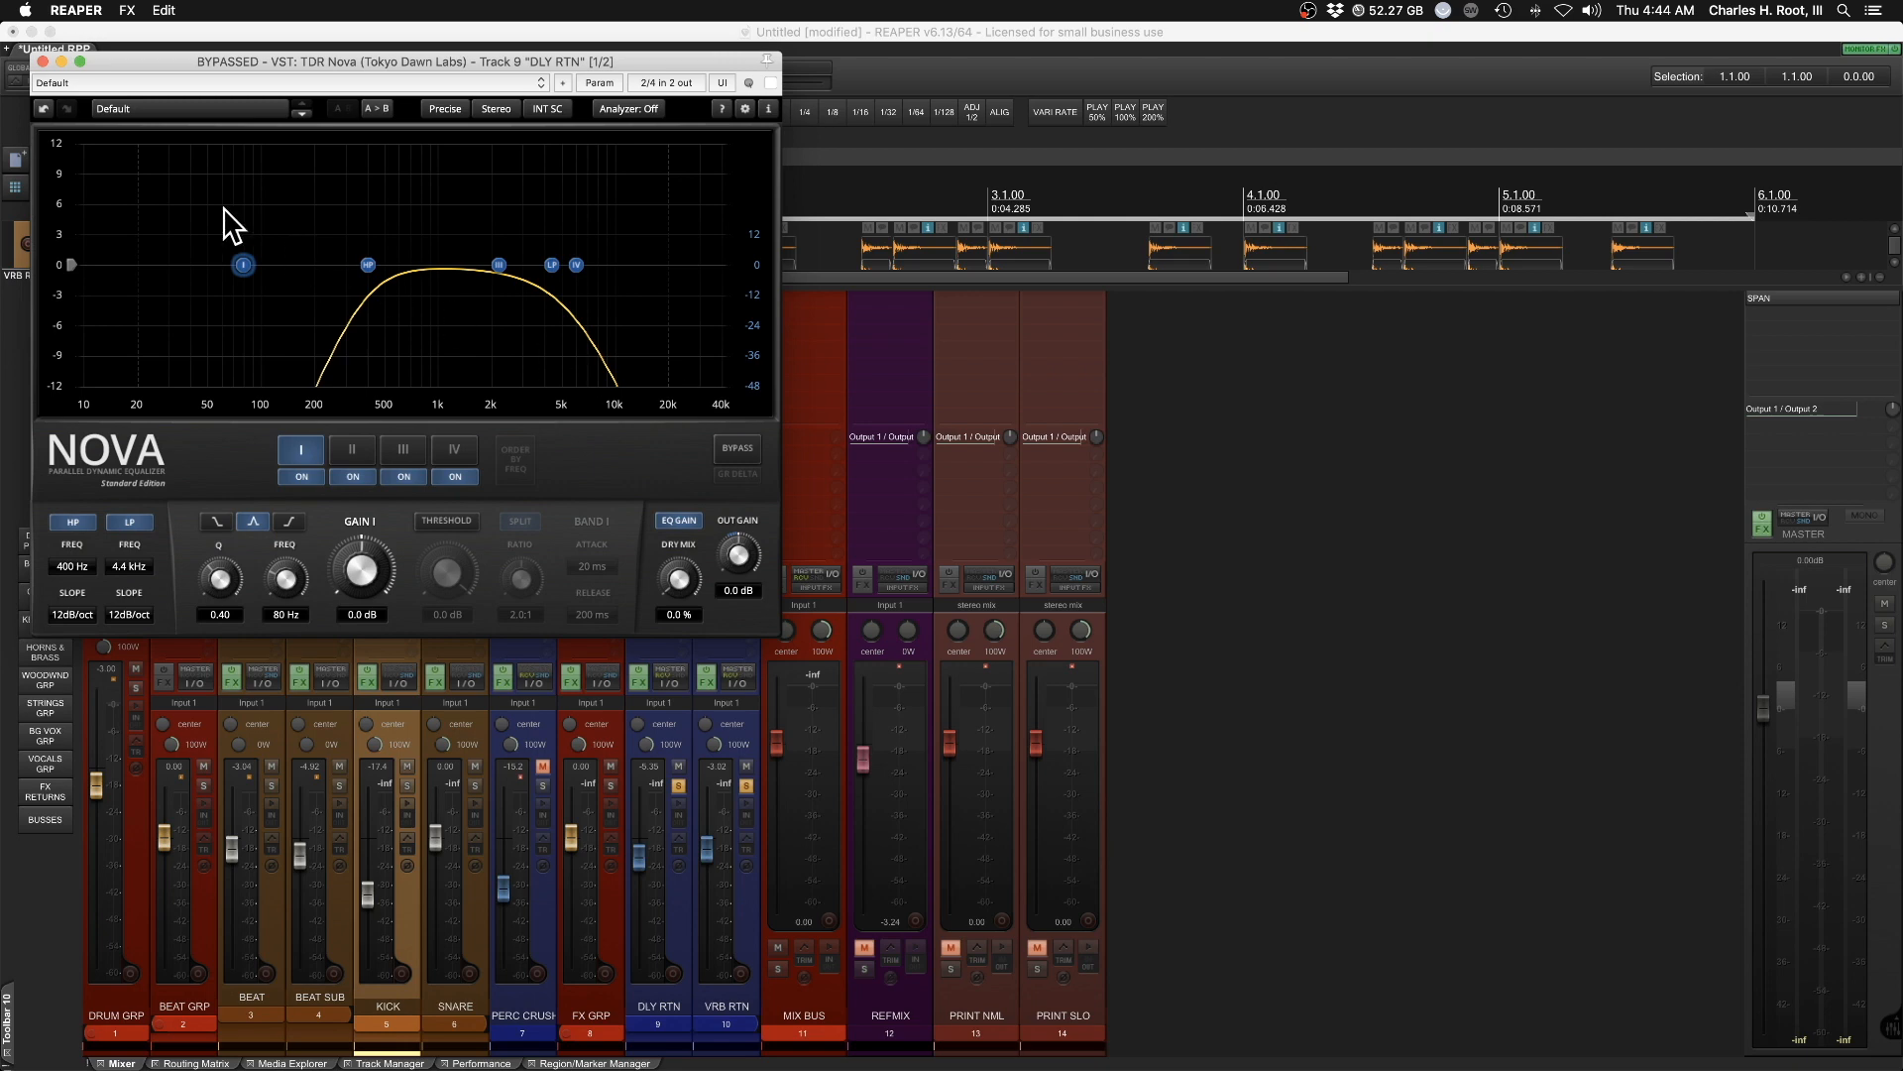
{"action": "left_click", "coordinate": [776, 81]}
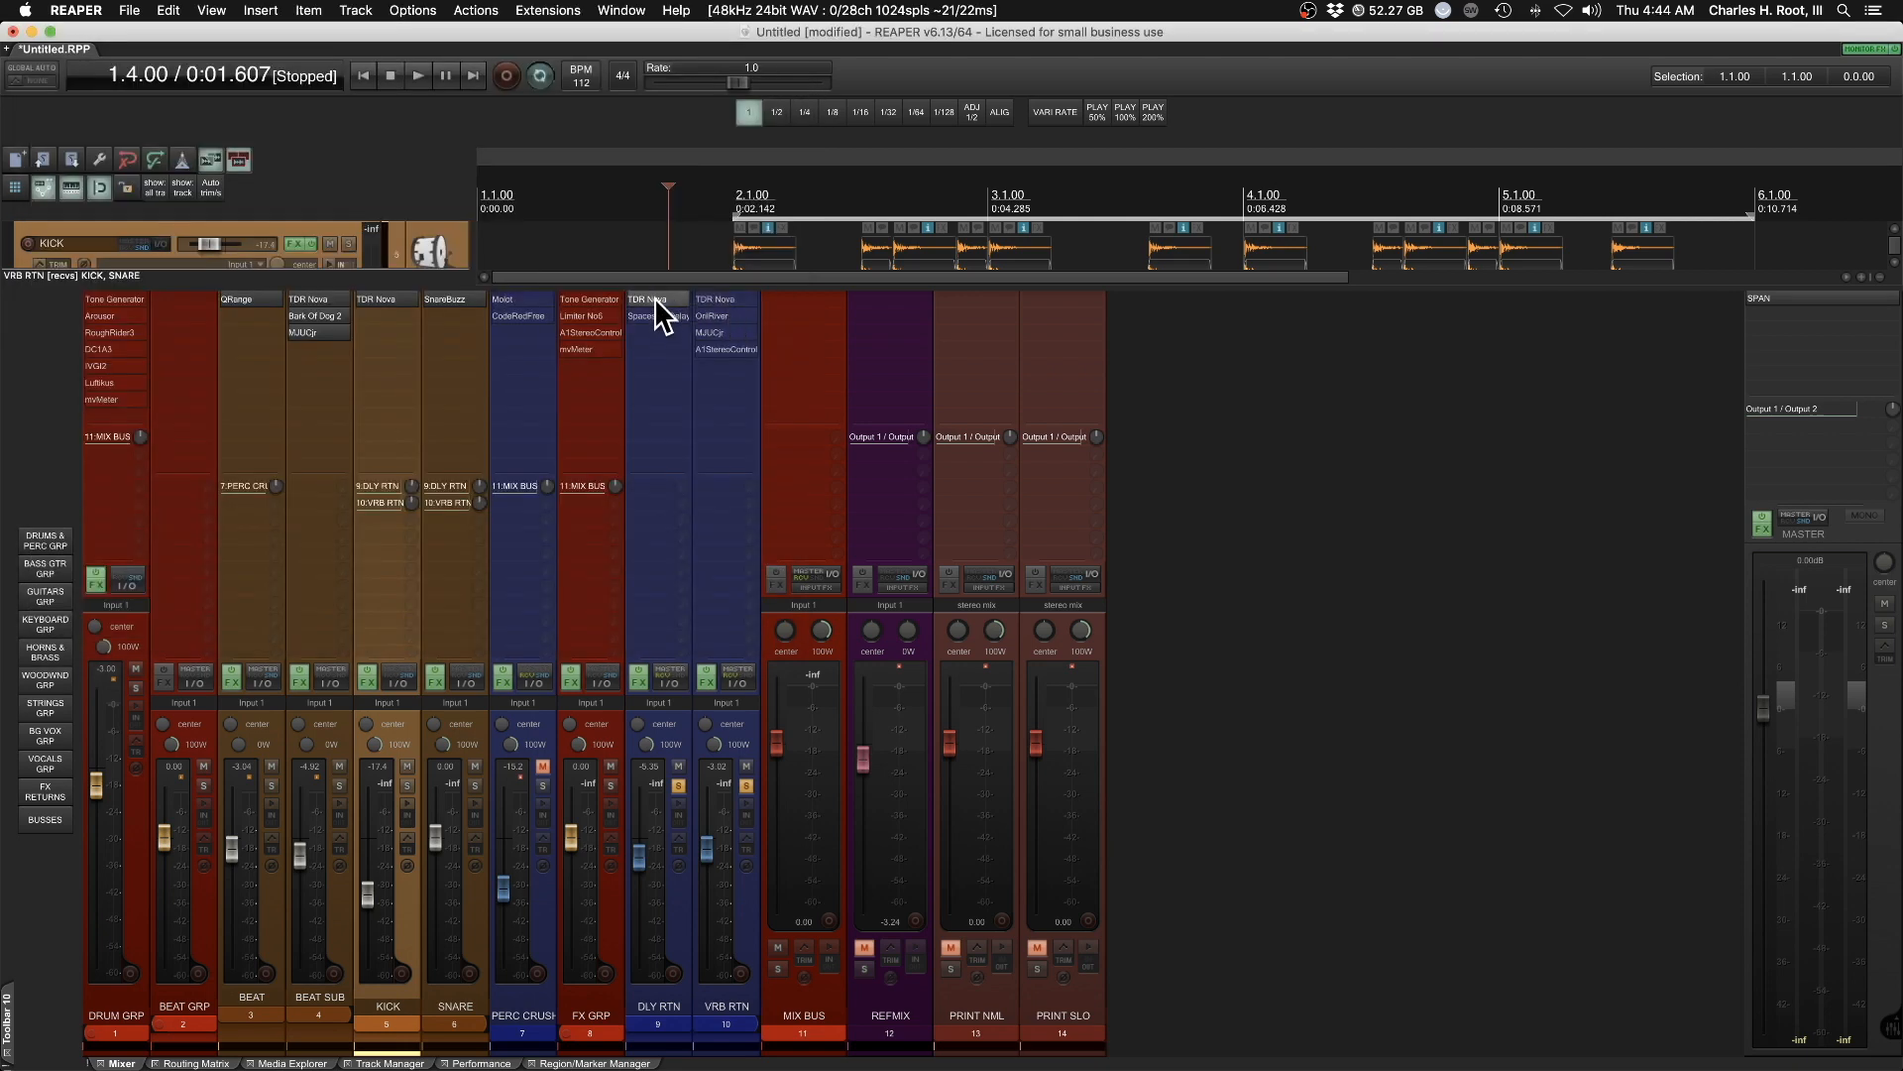
Take Spaceship Delay on the DLY RTN track out of bypass, close its window and play the loop with the delay return soloed
{"action": "left_click", "coordinate": [654, 316]}
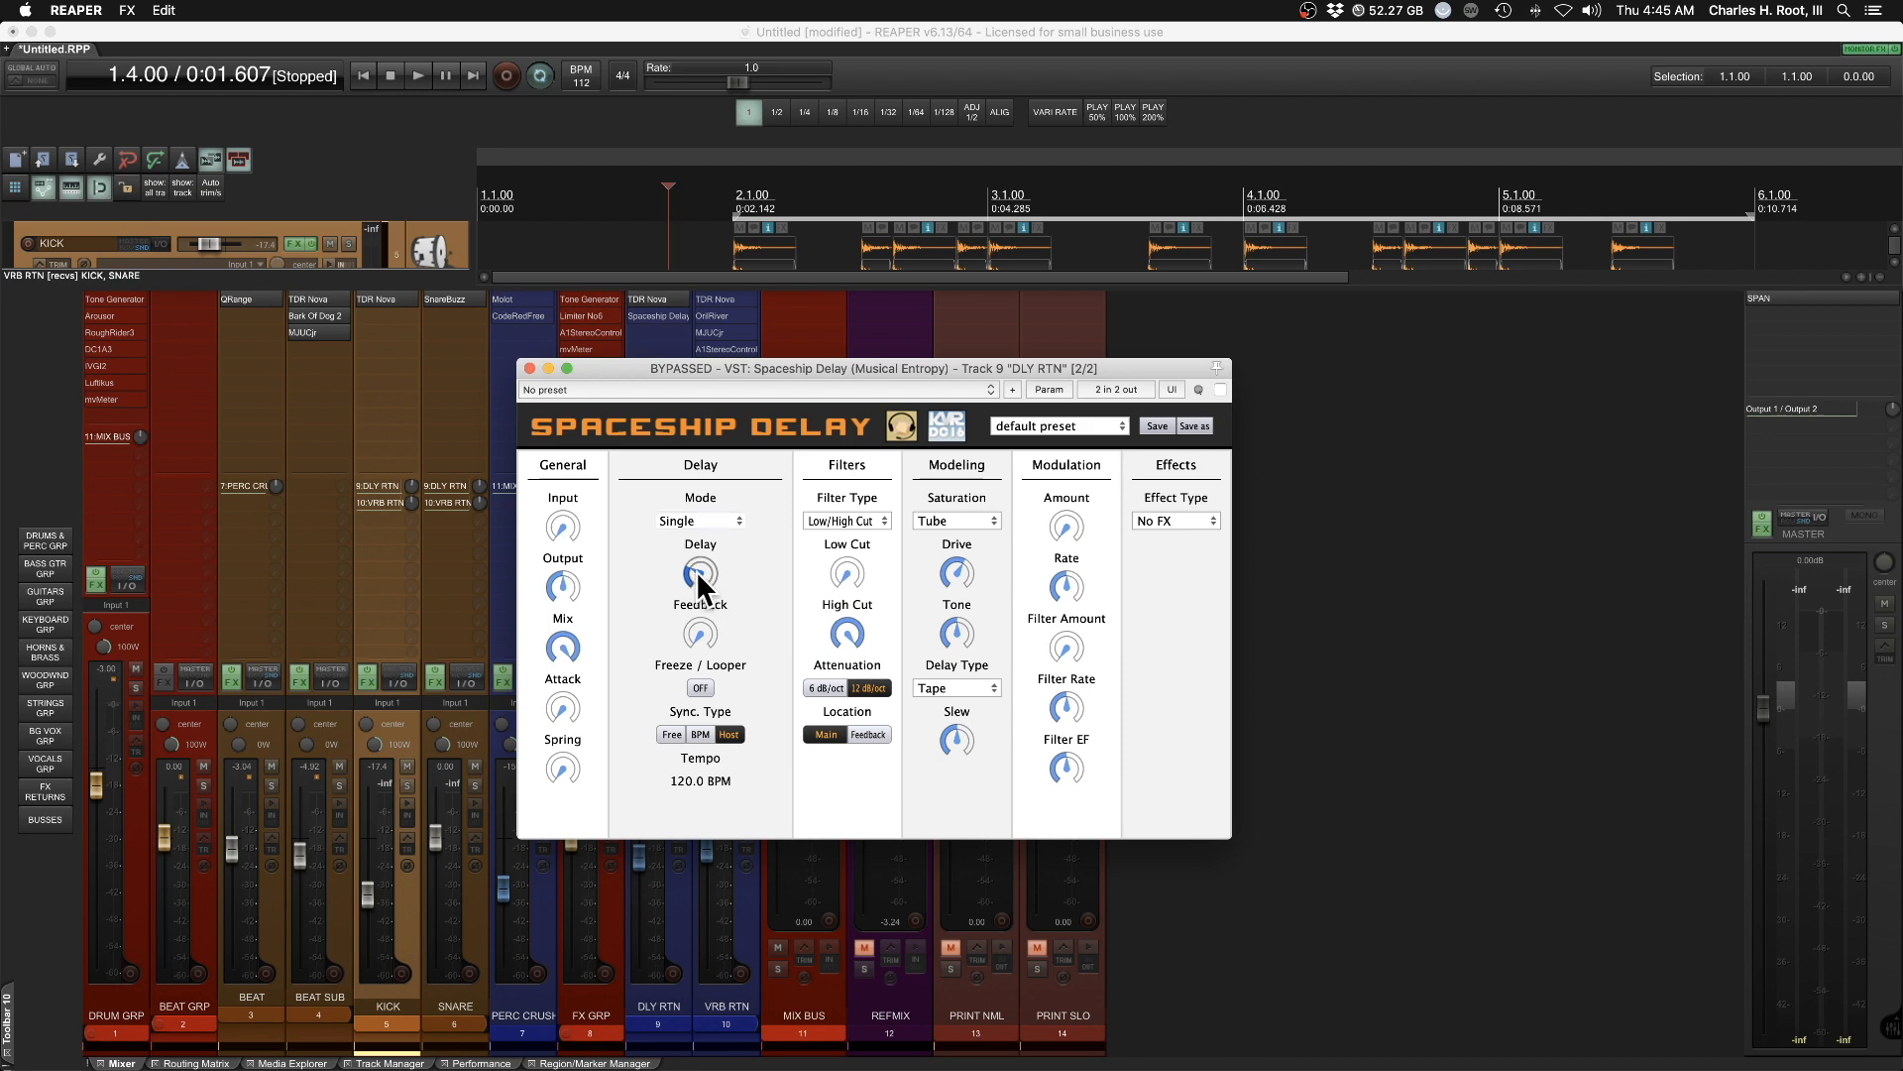
{"action": "mouse_move", "coordinate": [696, 571]}
{"action": "left_click", "coordinate": [1221, 389]}
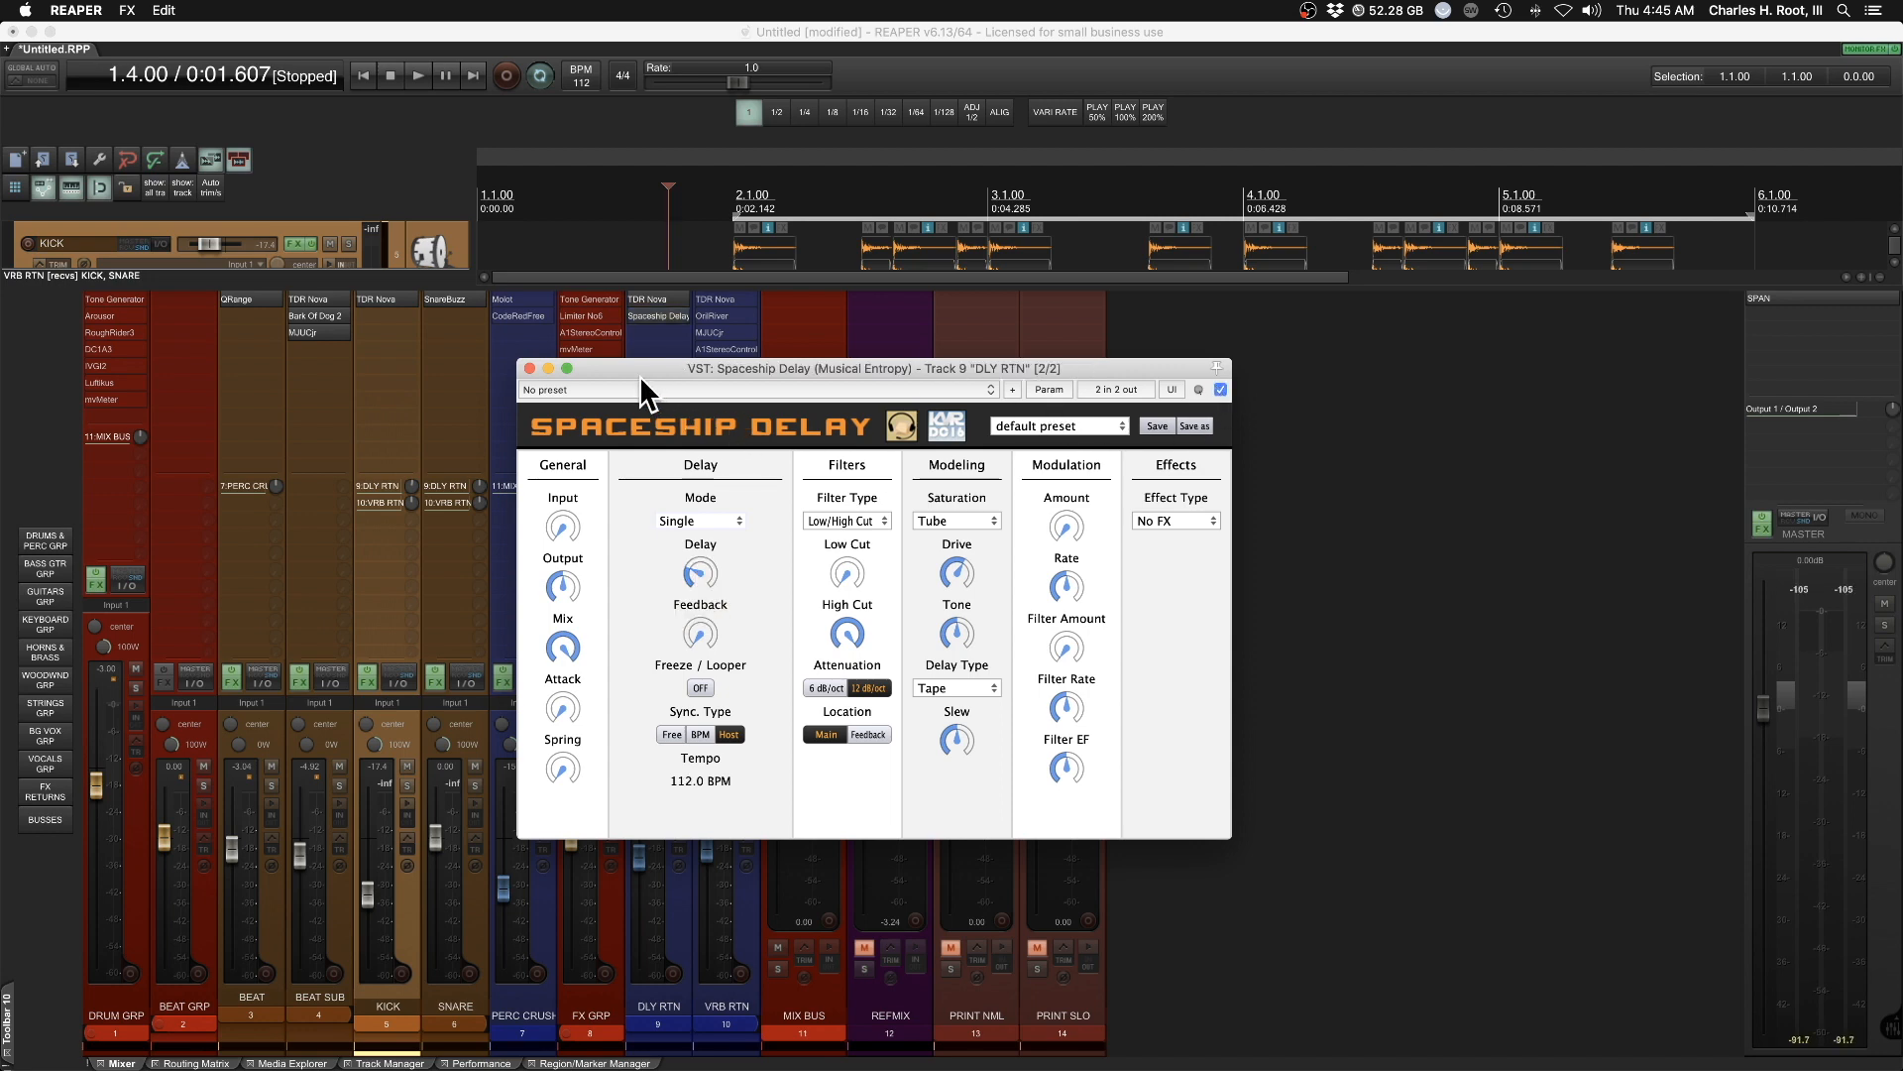
{"action": "left_click", "coordinate": [528, 368]}
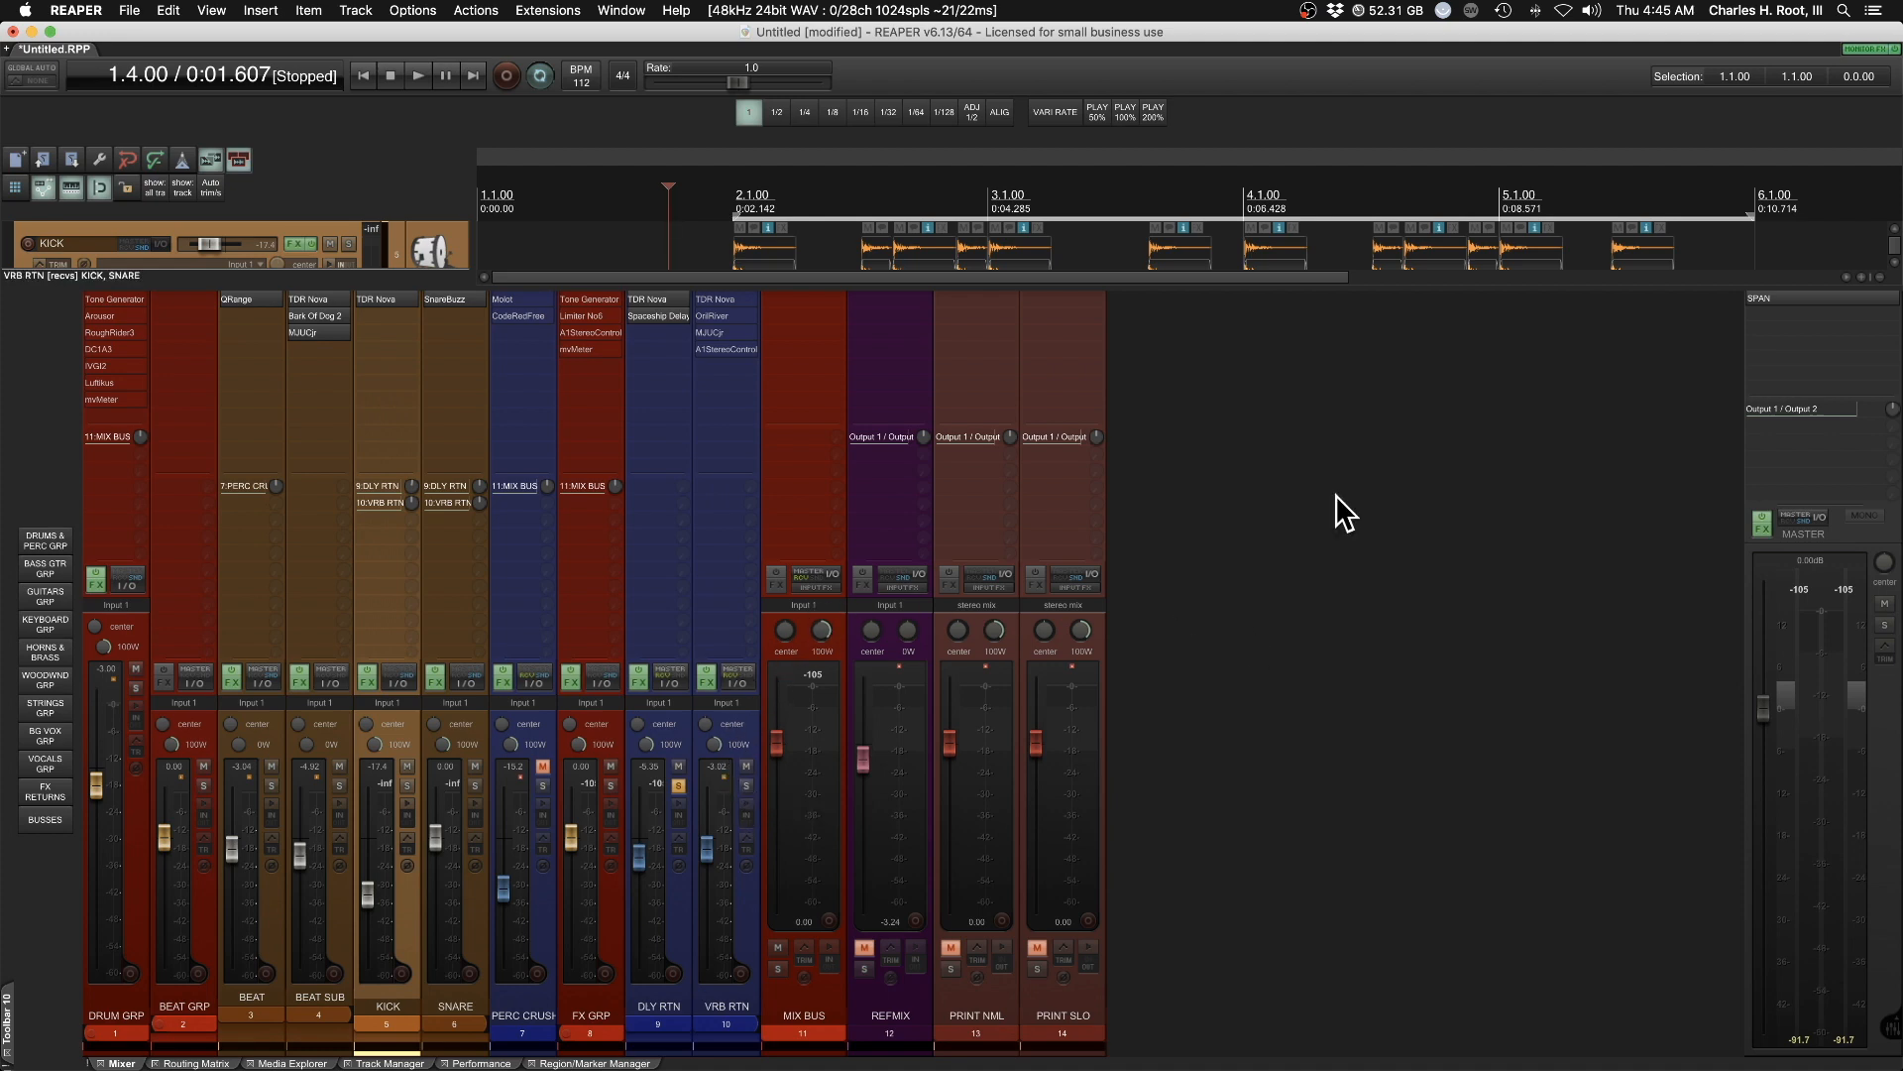
{"action": "key", "text": "space"}
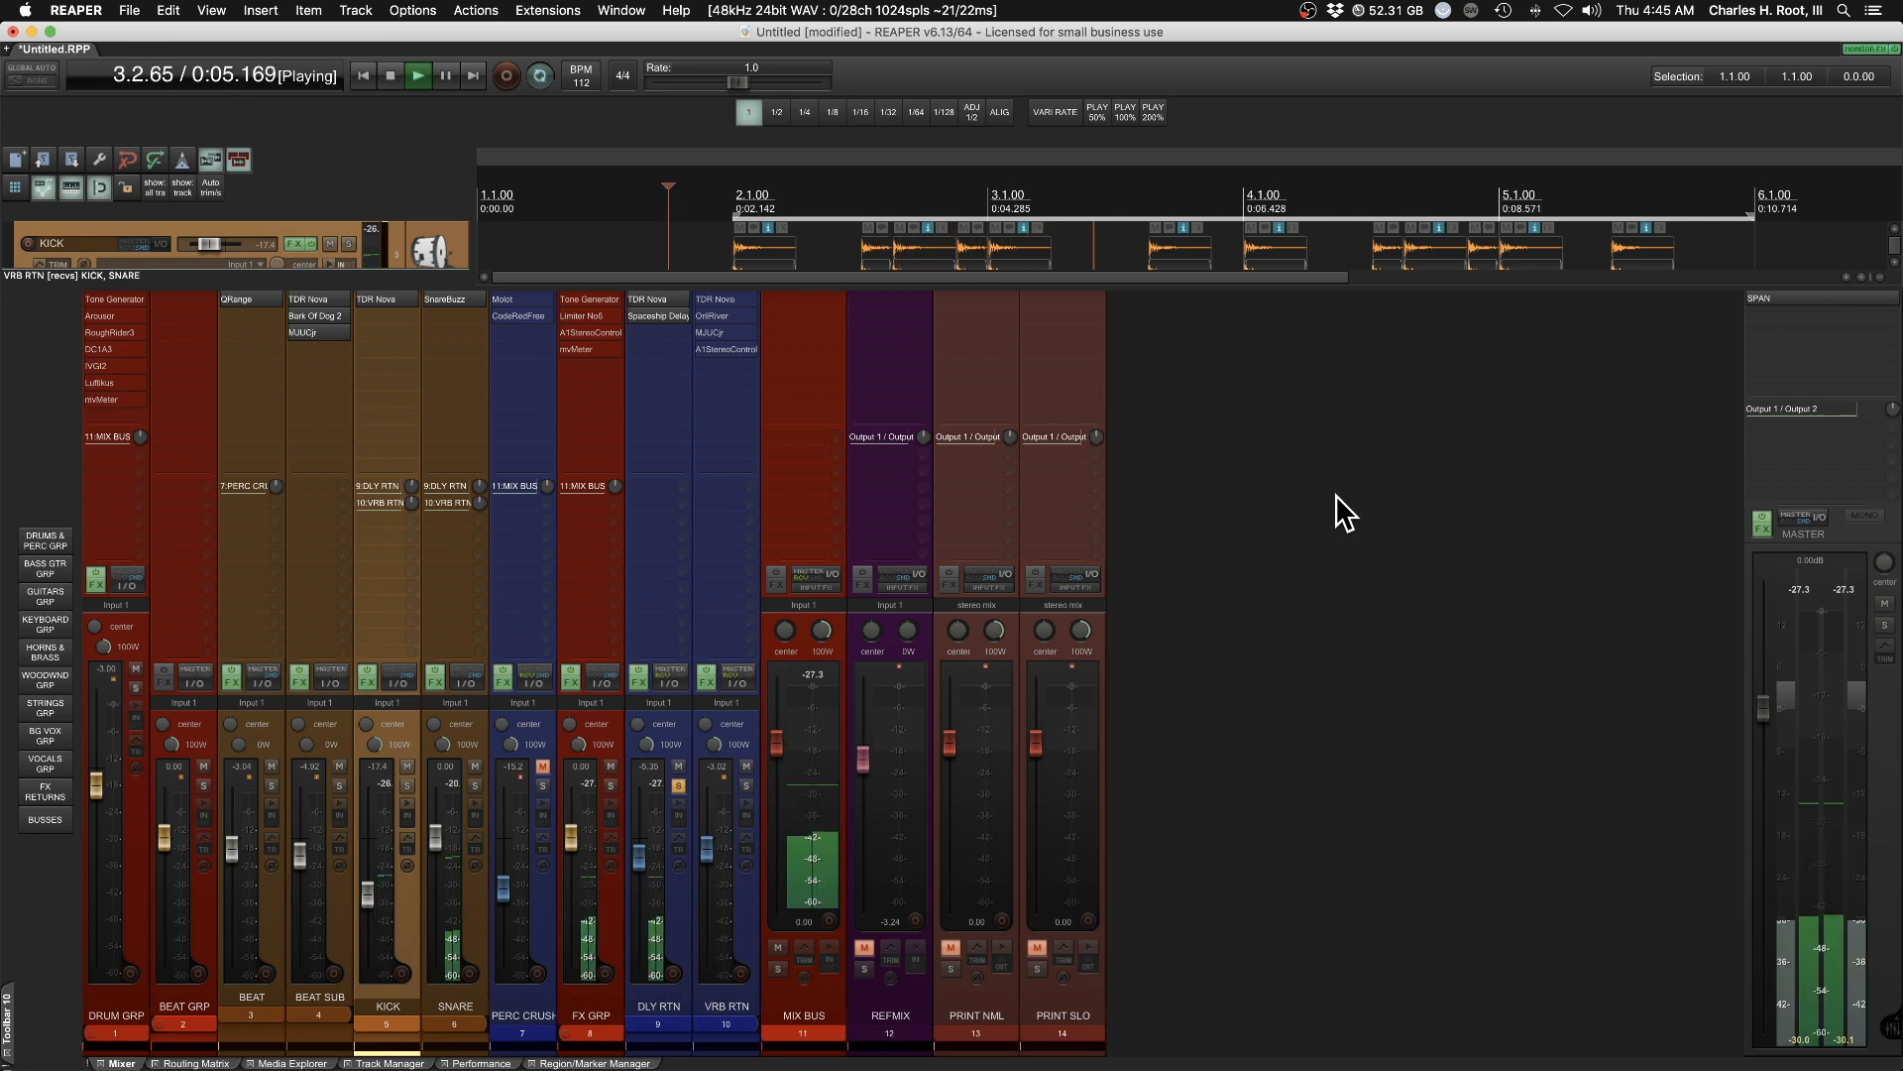
{"action": "key", "text": "space"}
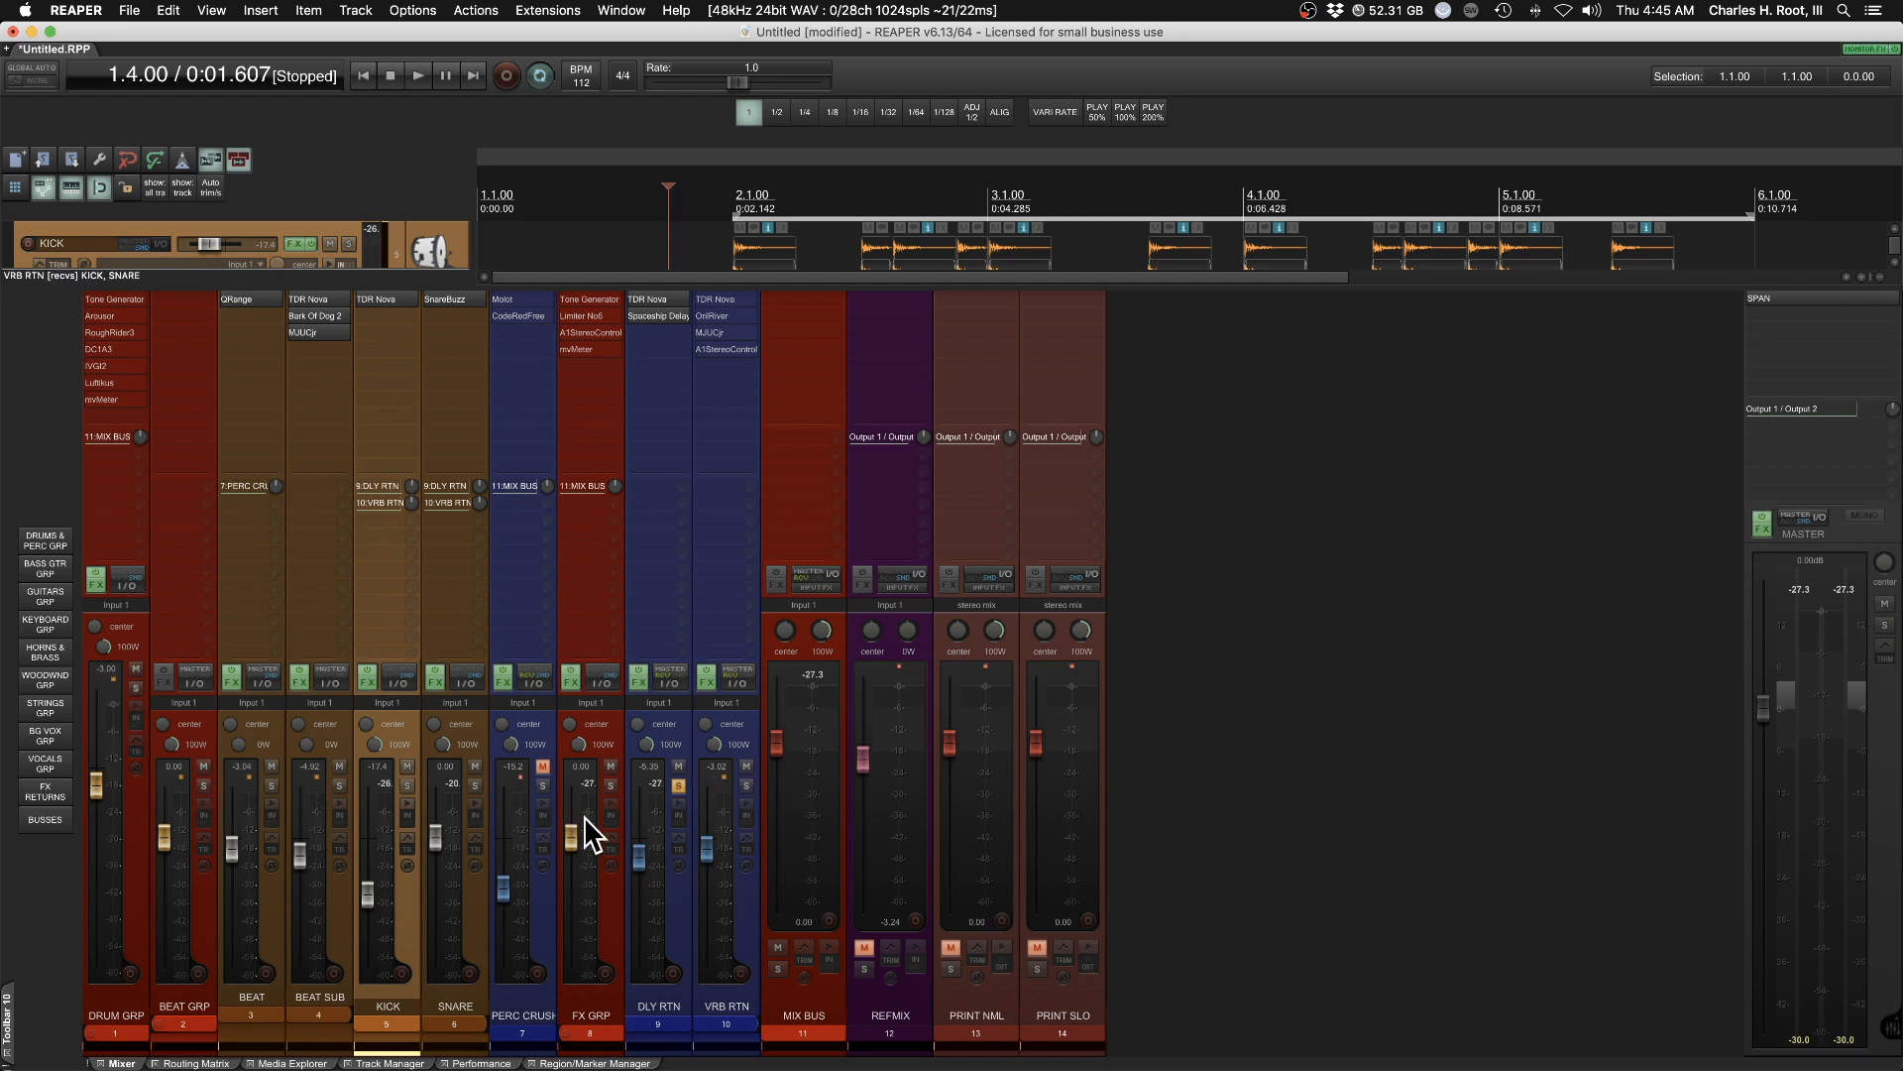
Unsolo DLY RTN and raise its volume slightly while the full loop plays with VRB RTN muted
{"action": "left_click", "coordinate": [678, 785]}
{"action": "key", "text": "space"}
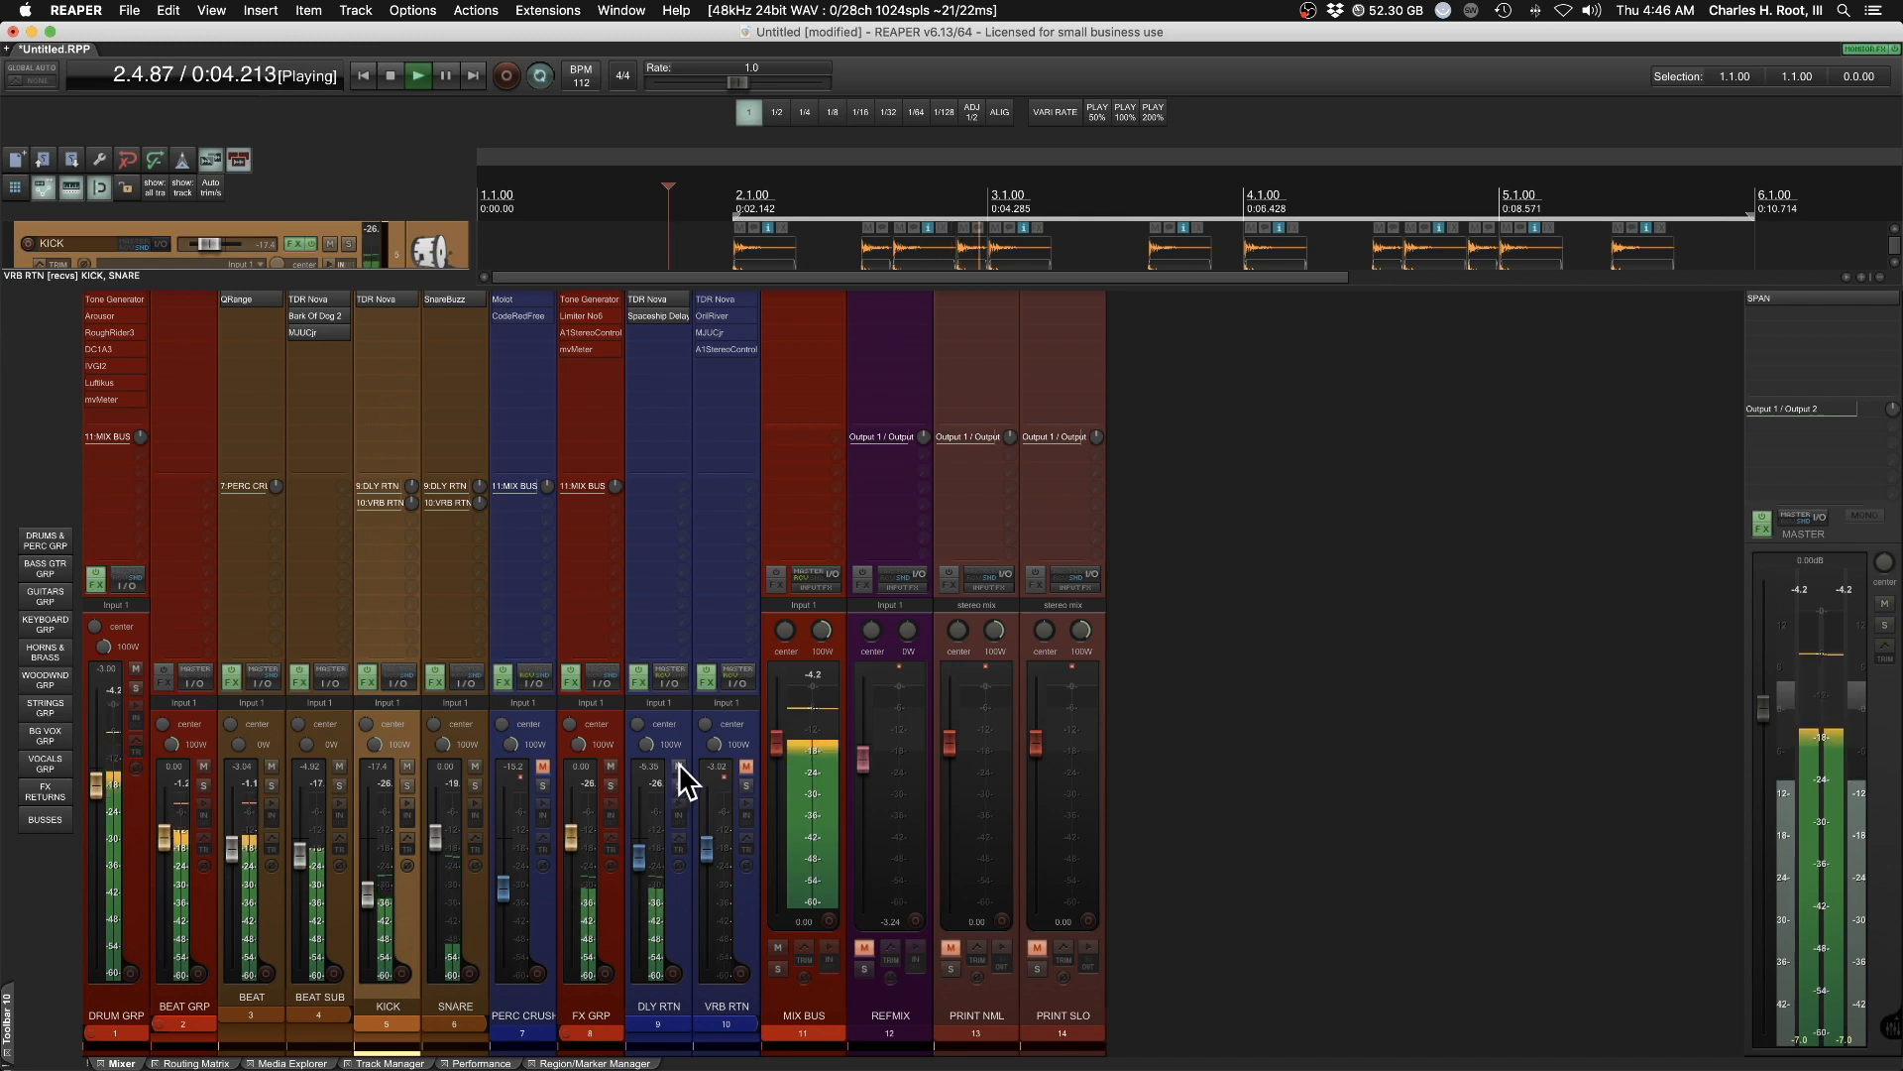
{"action": "mouse_move", "coordinate": [638, 850]}
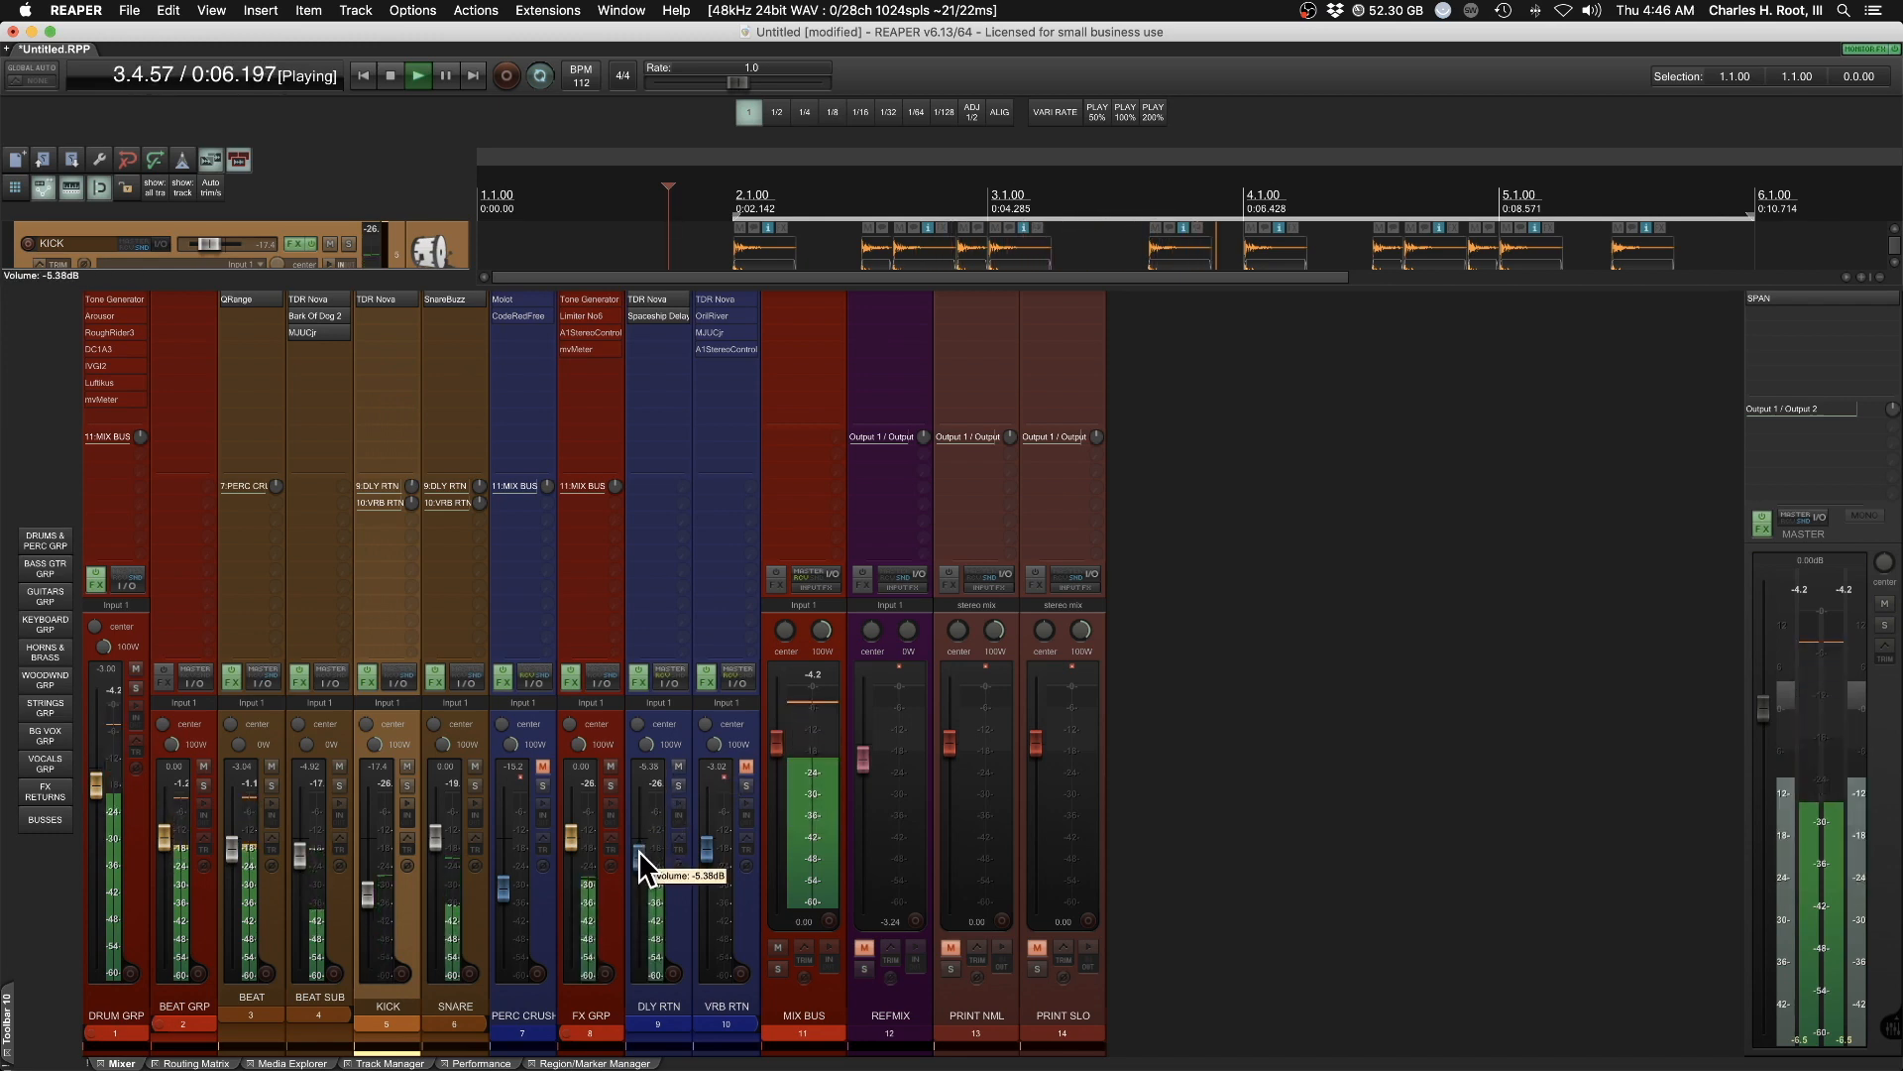
{"action": "left_click", "coordinate": [648, 997]}
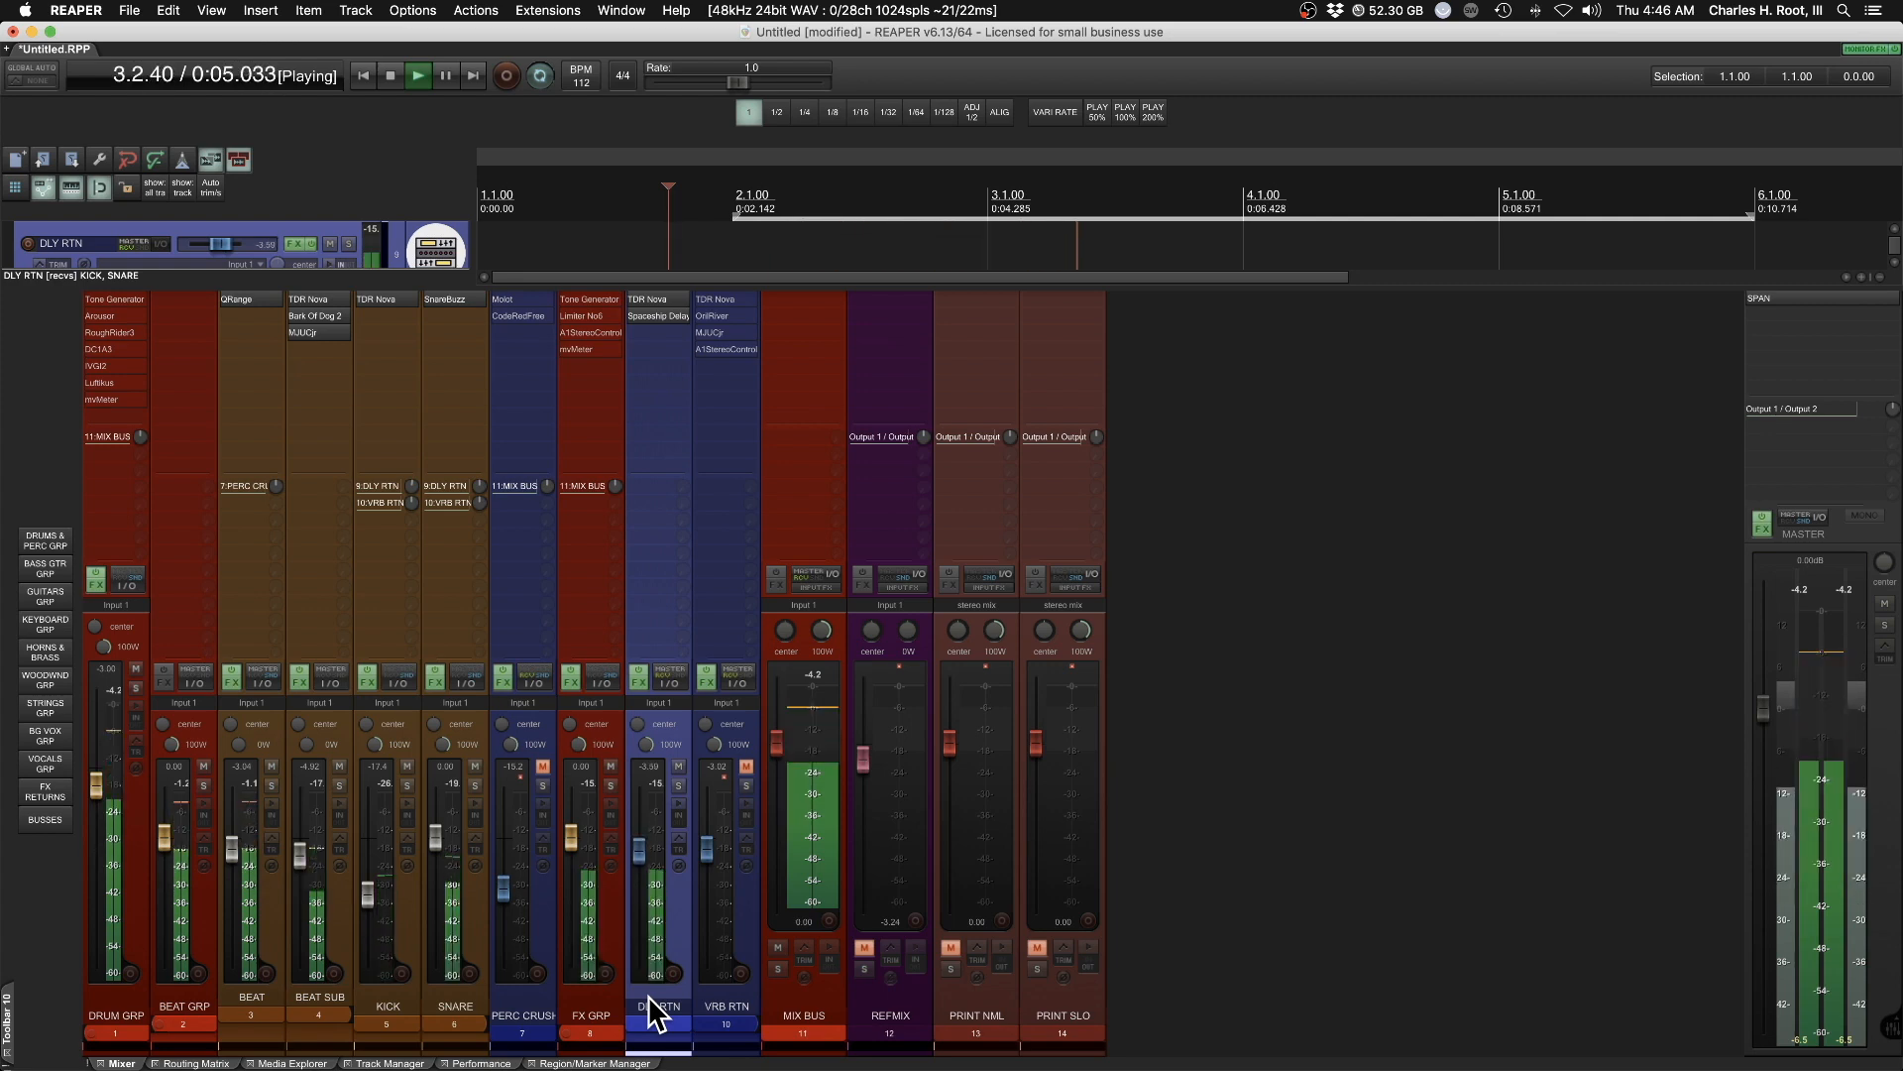
{"action": "key", "text": "space"}
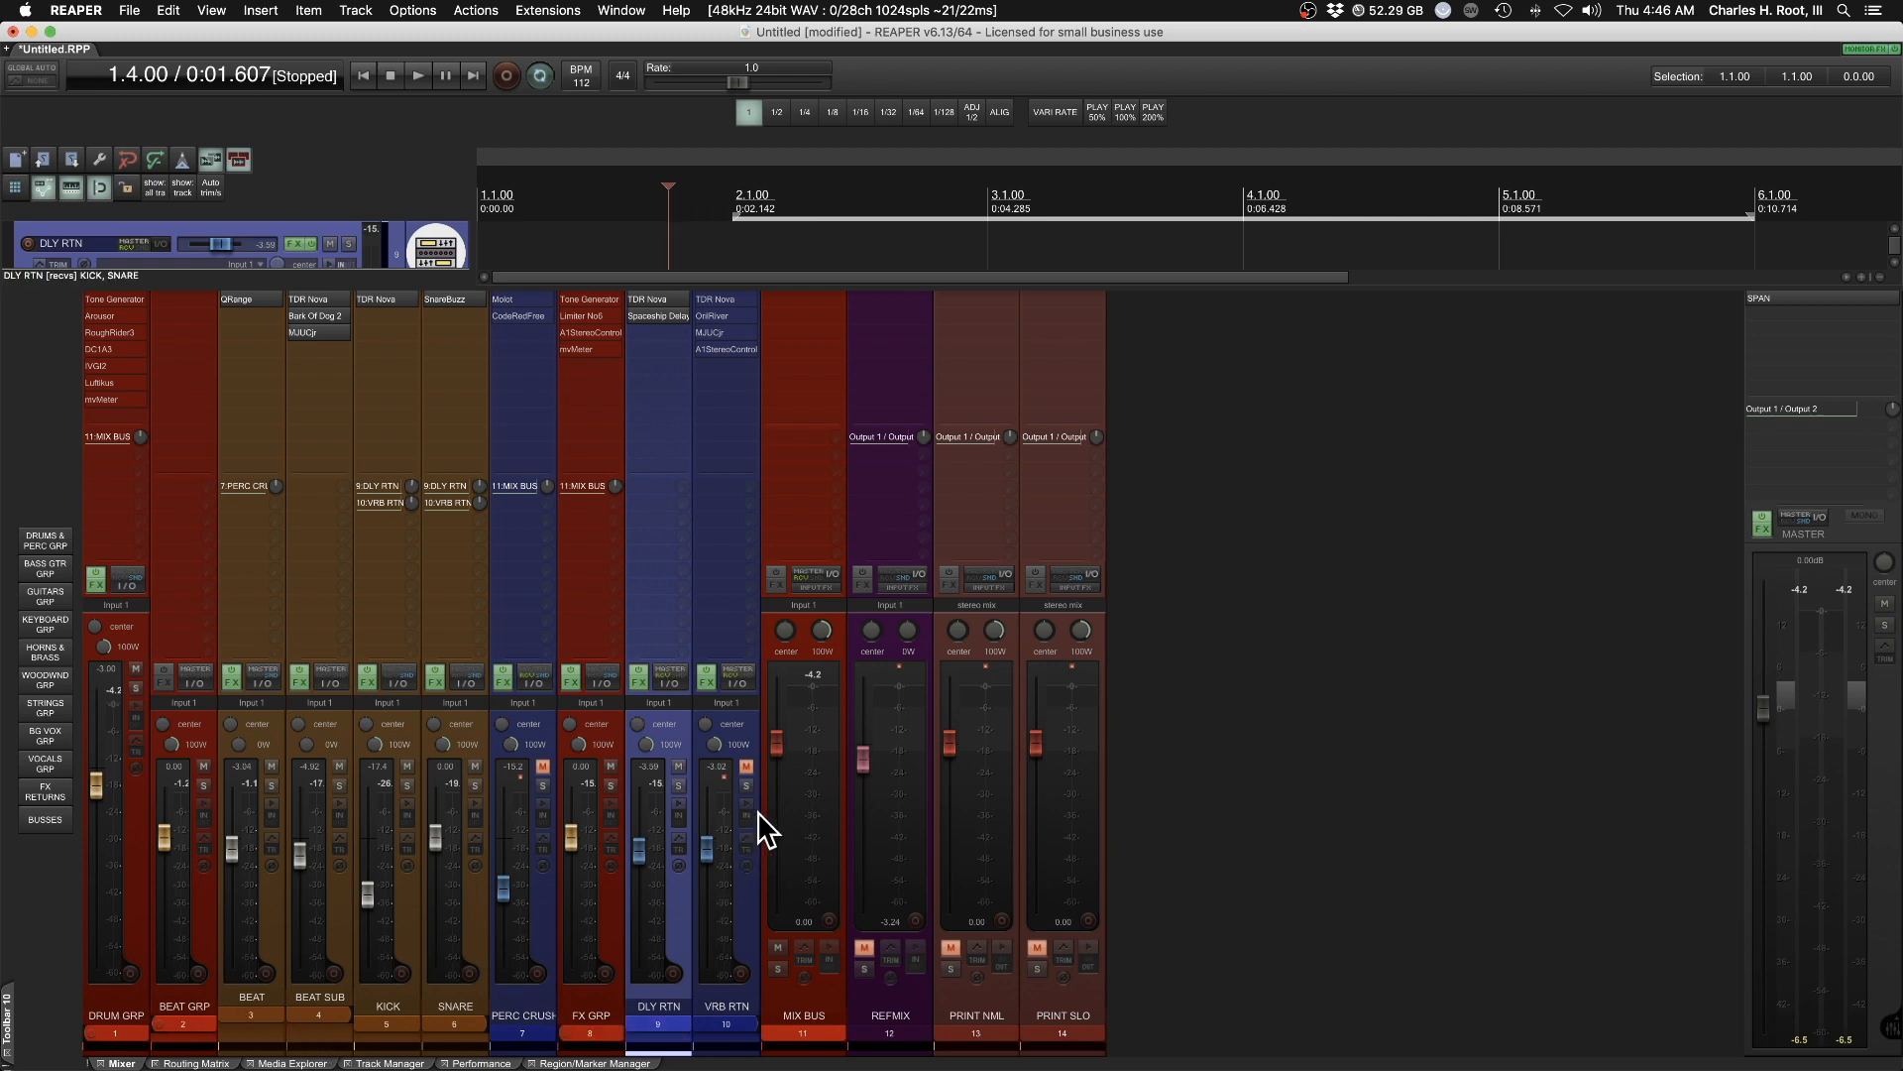
Unmute the VRB RTN track and take its TDR Nova and OrilRiver plugins out of bypass, closing their windows
{"action": "left_click", "coordinate": [745, 767]}
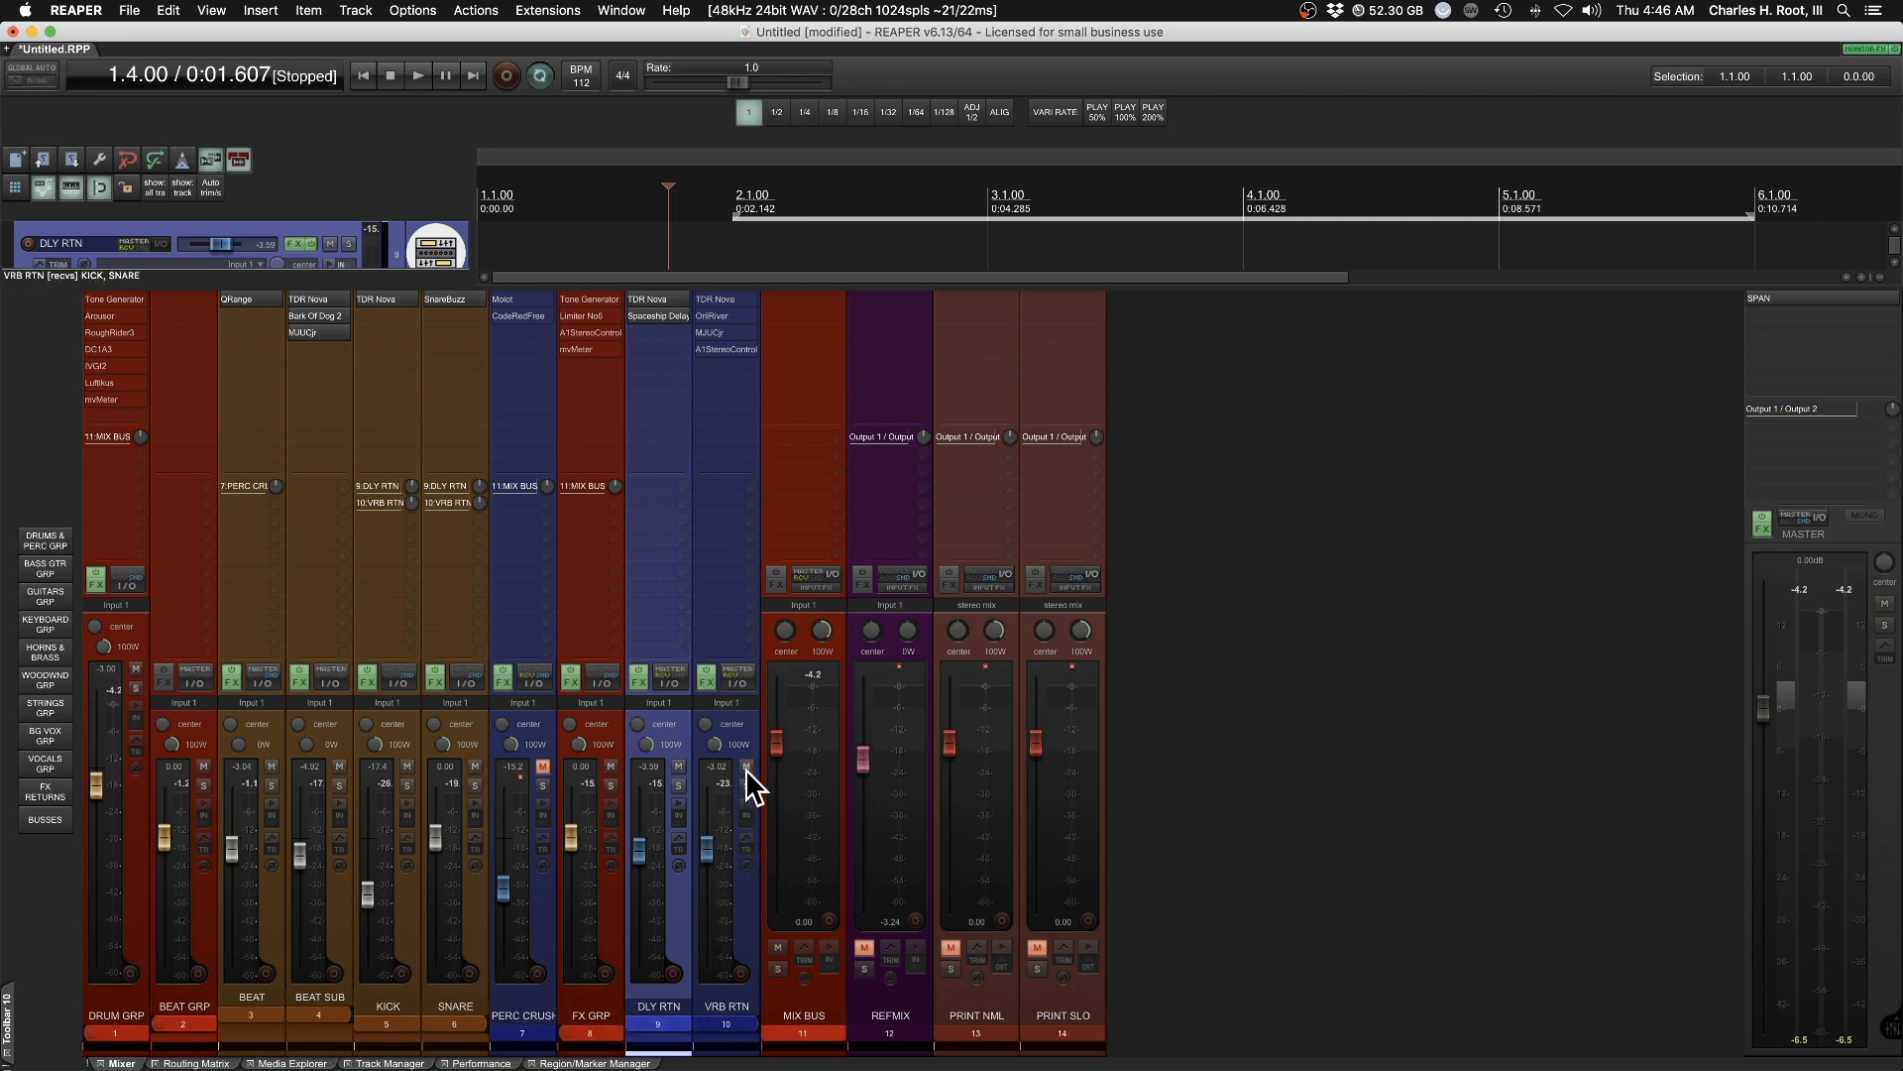
{"action": "left_click", "coordinate": [723, 300]}
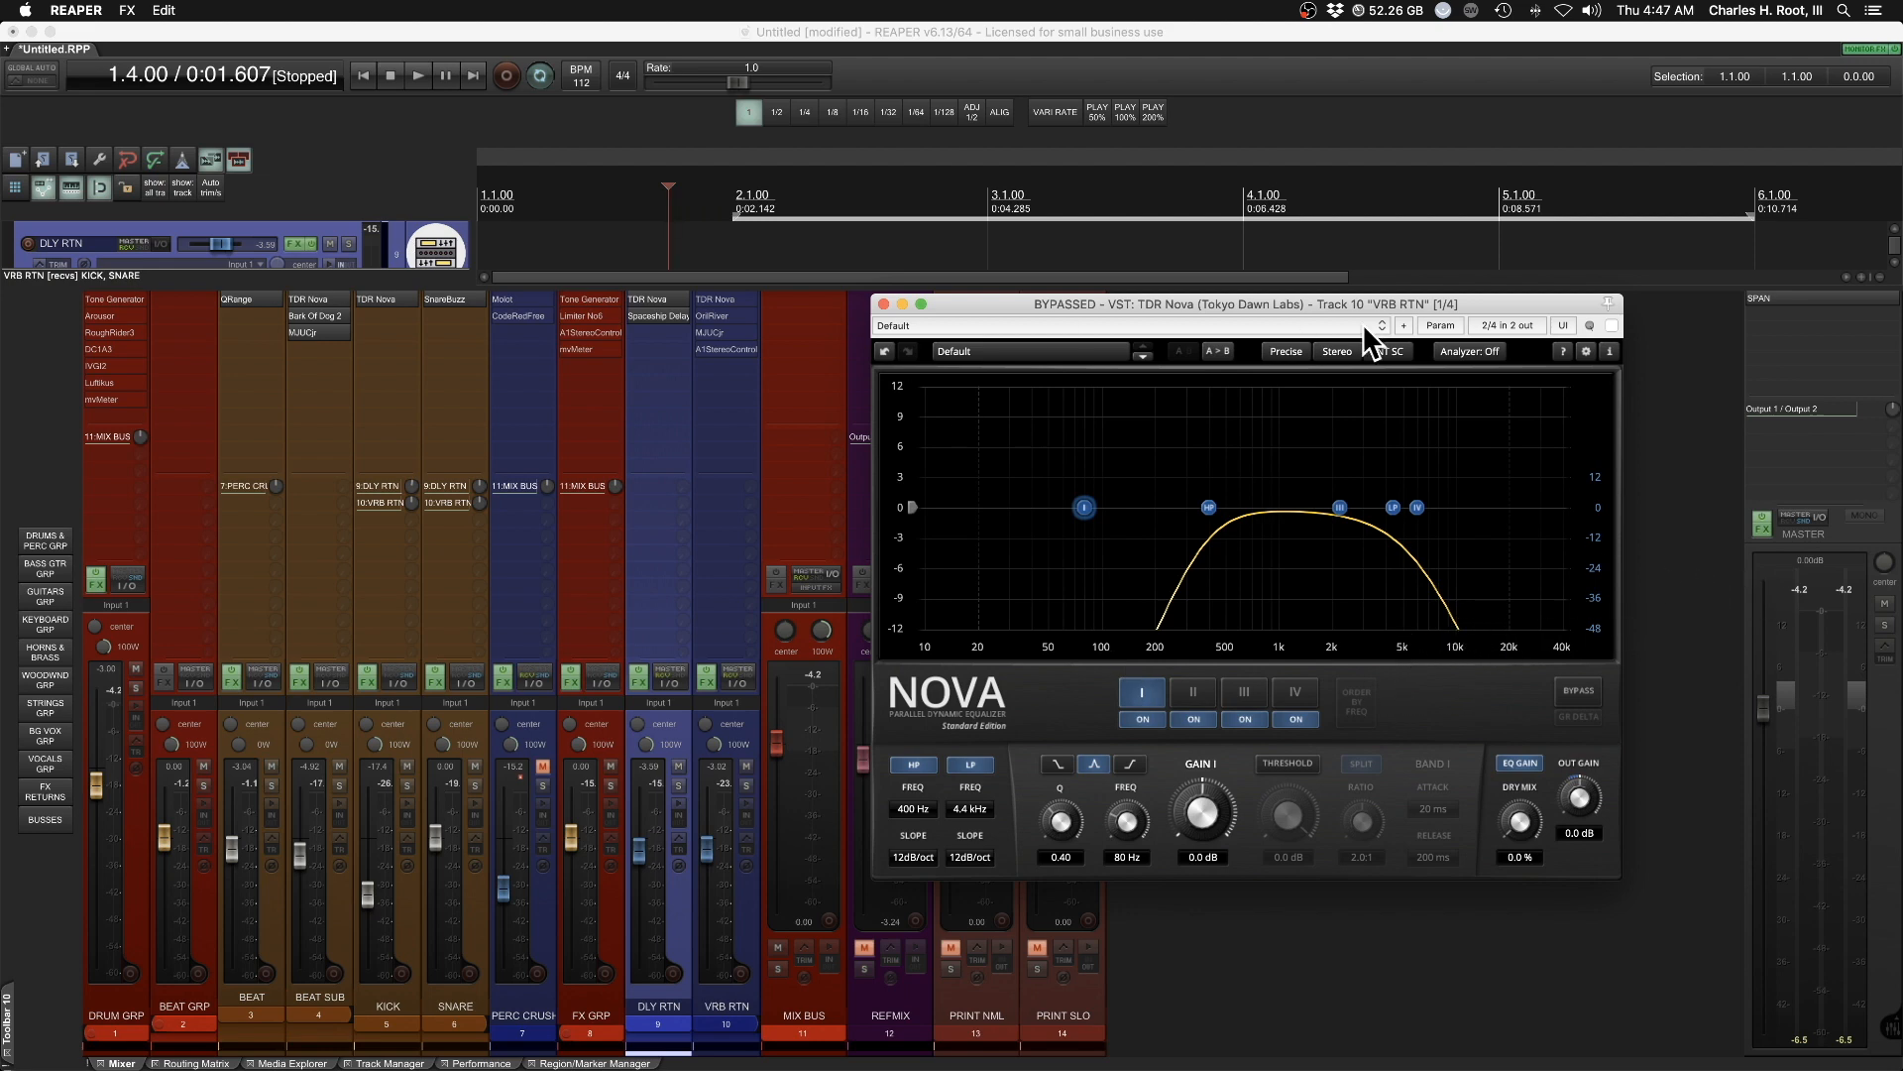
{"action": "left_click", "coordinate": [717, 317]}
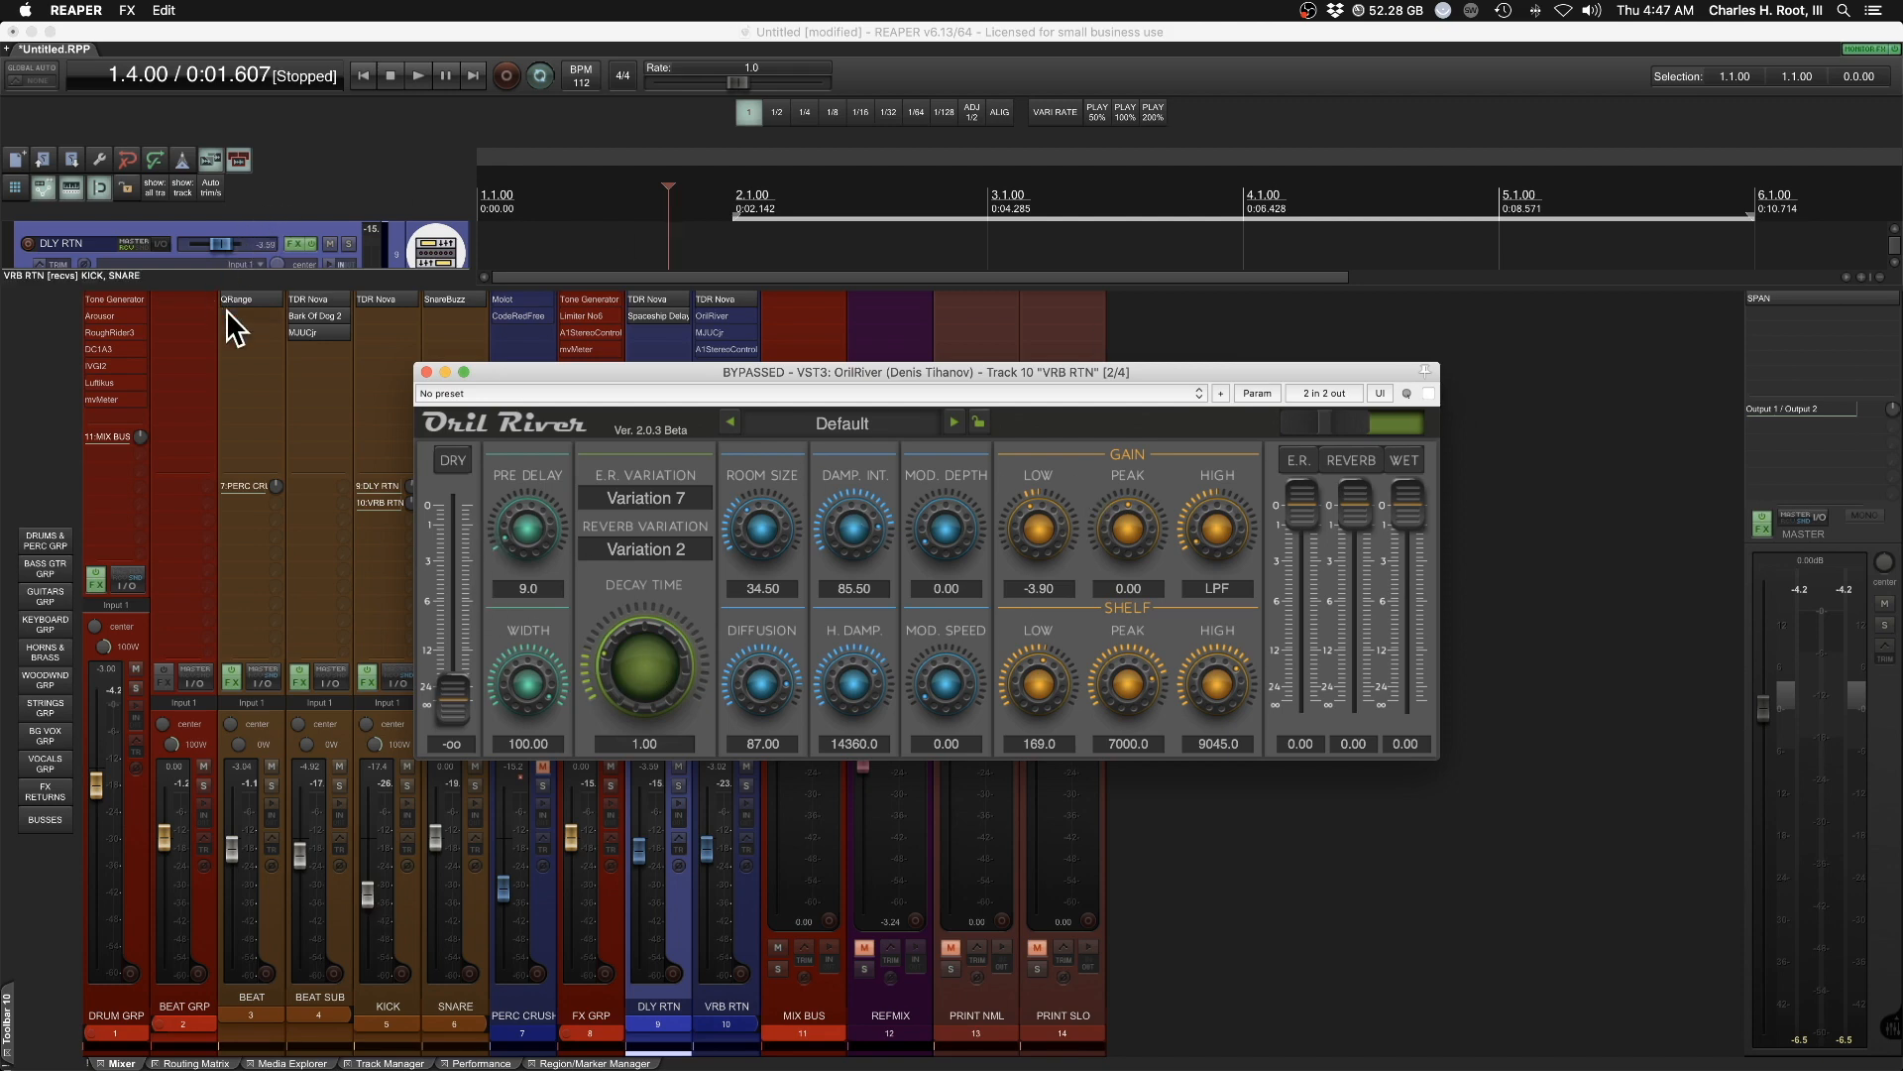
{"action": "left_click", "coordinate": [427, 371]}
Take MJUCjr and A1StereoControl on the VRB RTN track out of bypass, closing each plugin window
{"action": "left_click", "coordinate": [712, 333]}
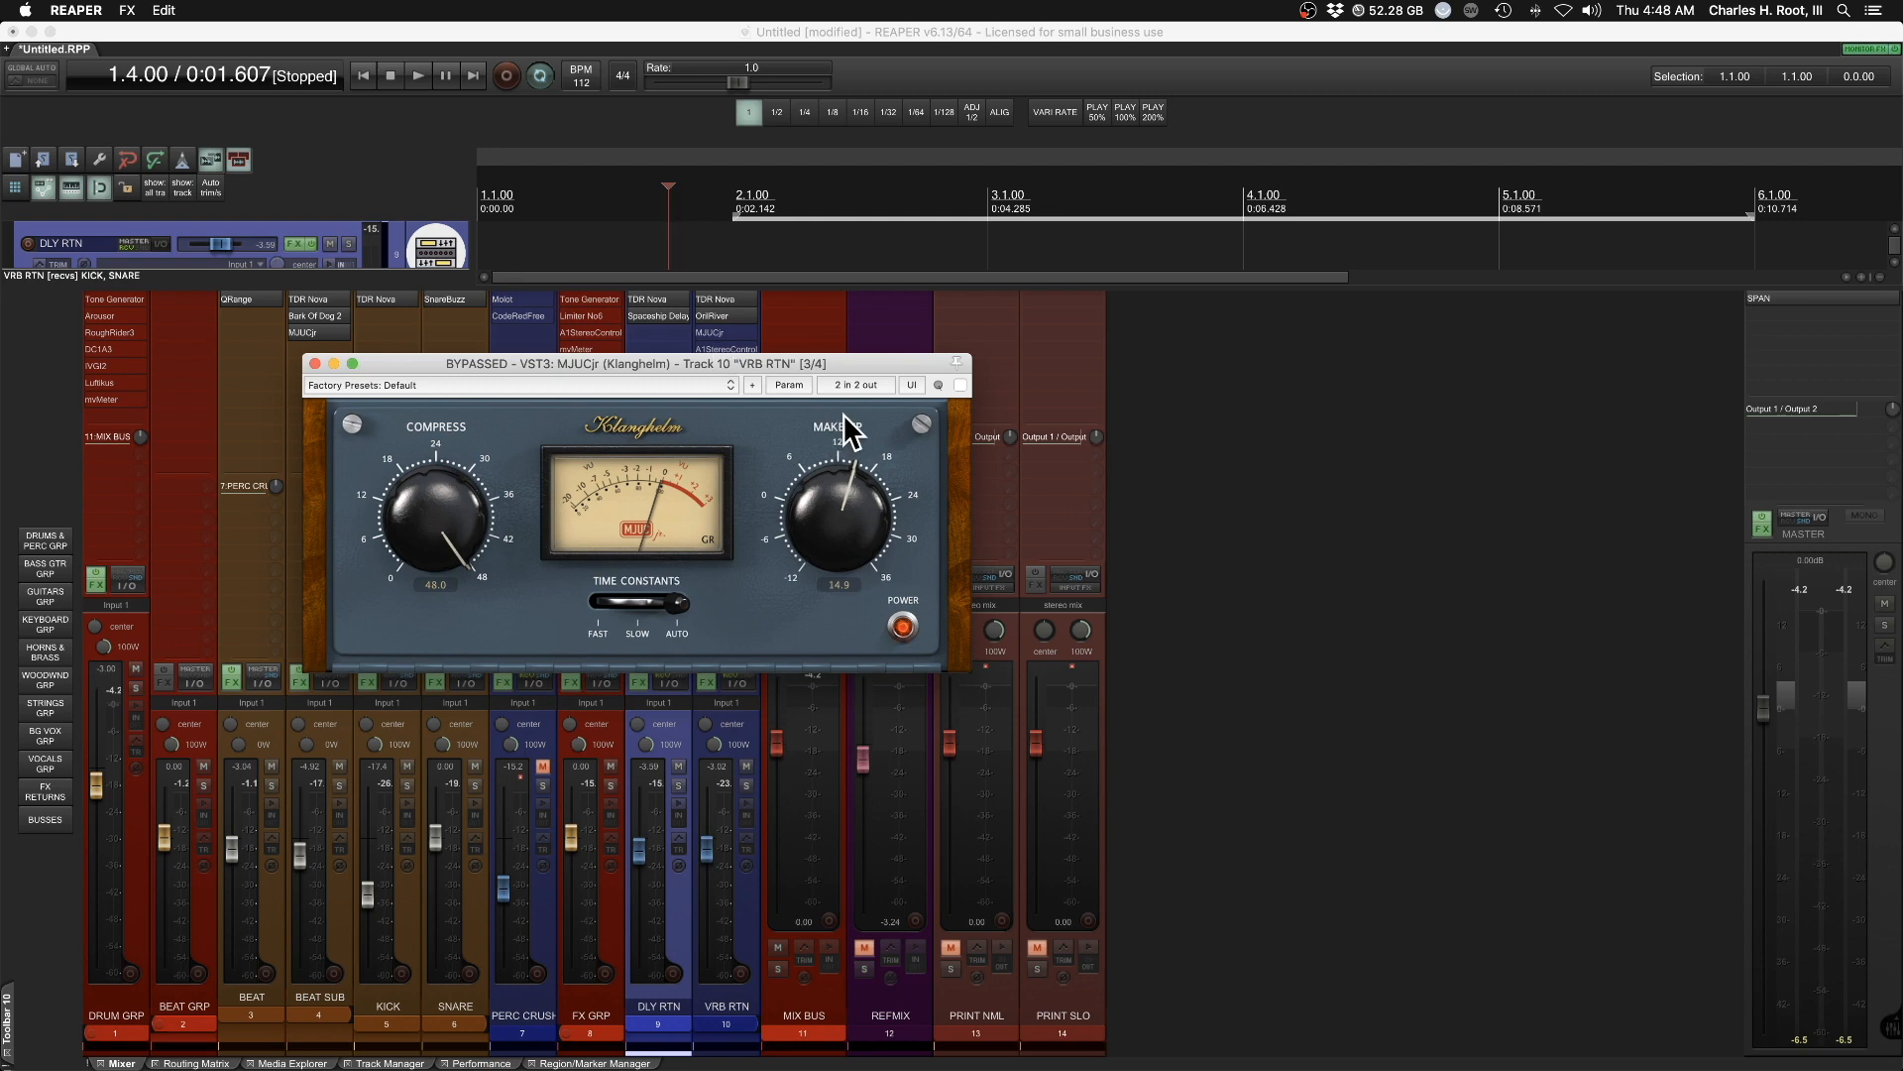
{"action": "left_click", "coordinate": [959, 385]}
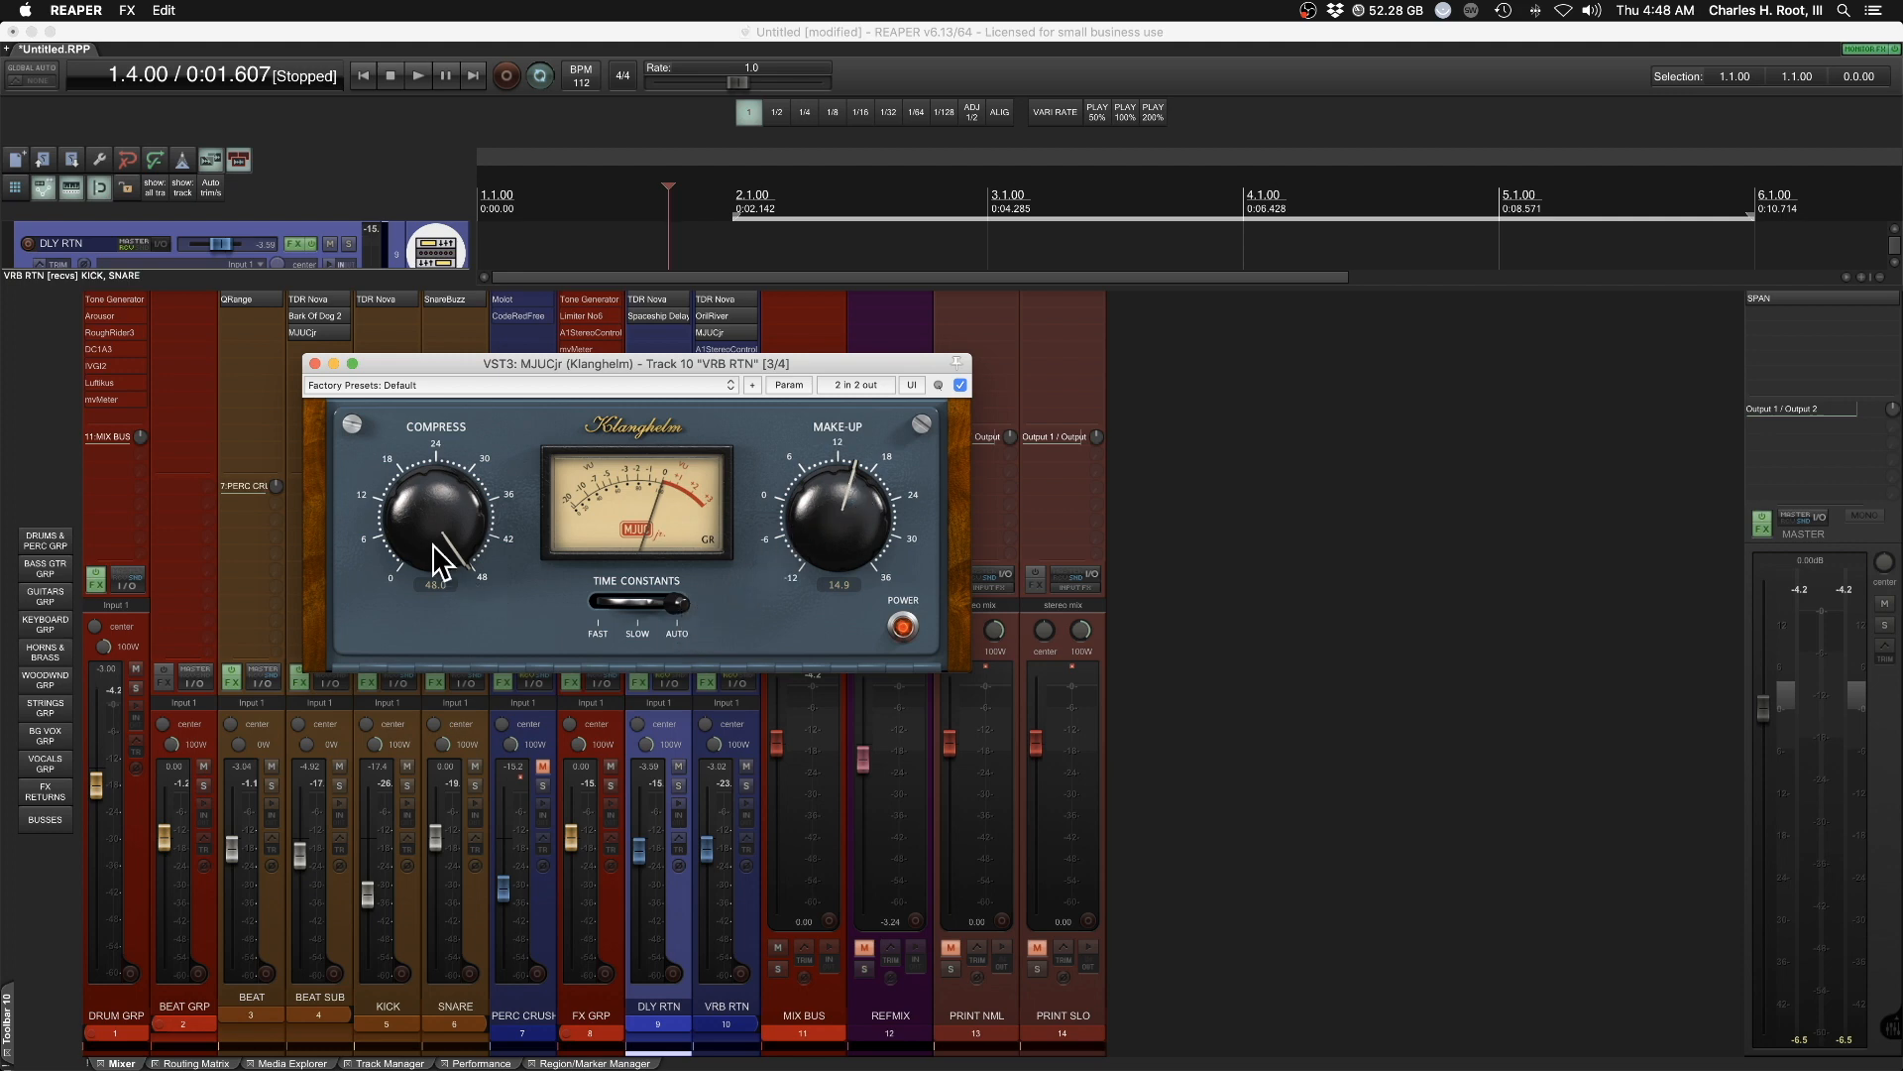
{"action": "left_click", "coordinate": [313, 362]}
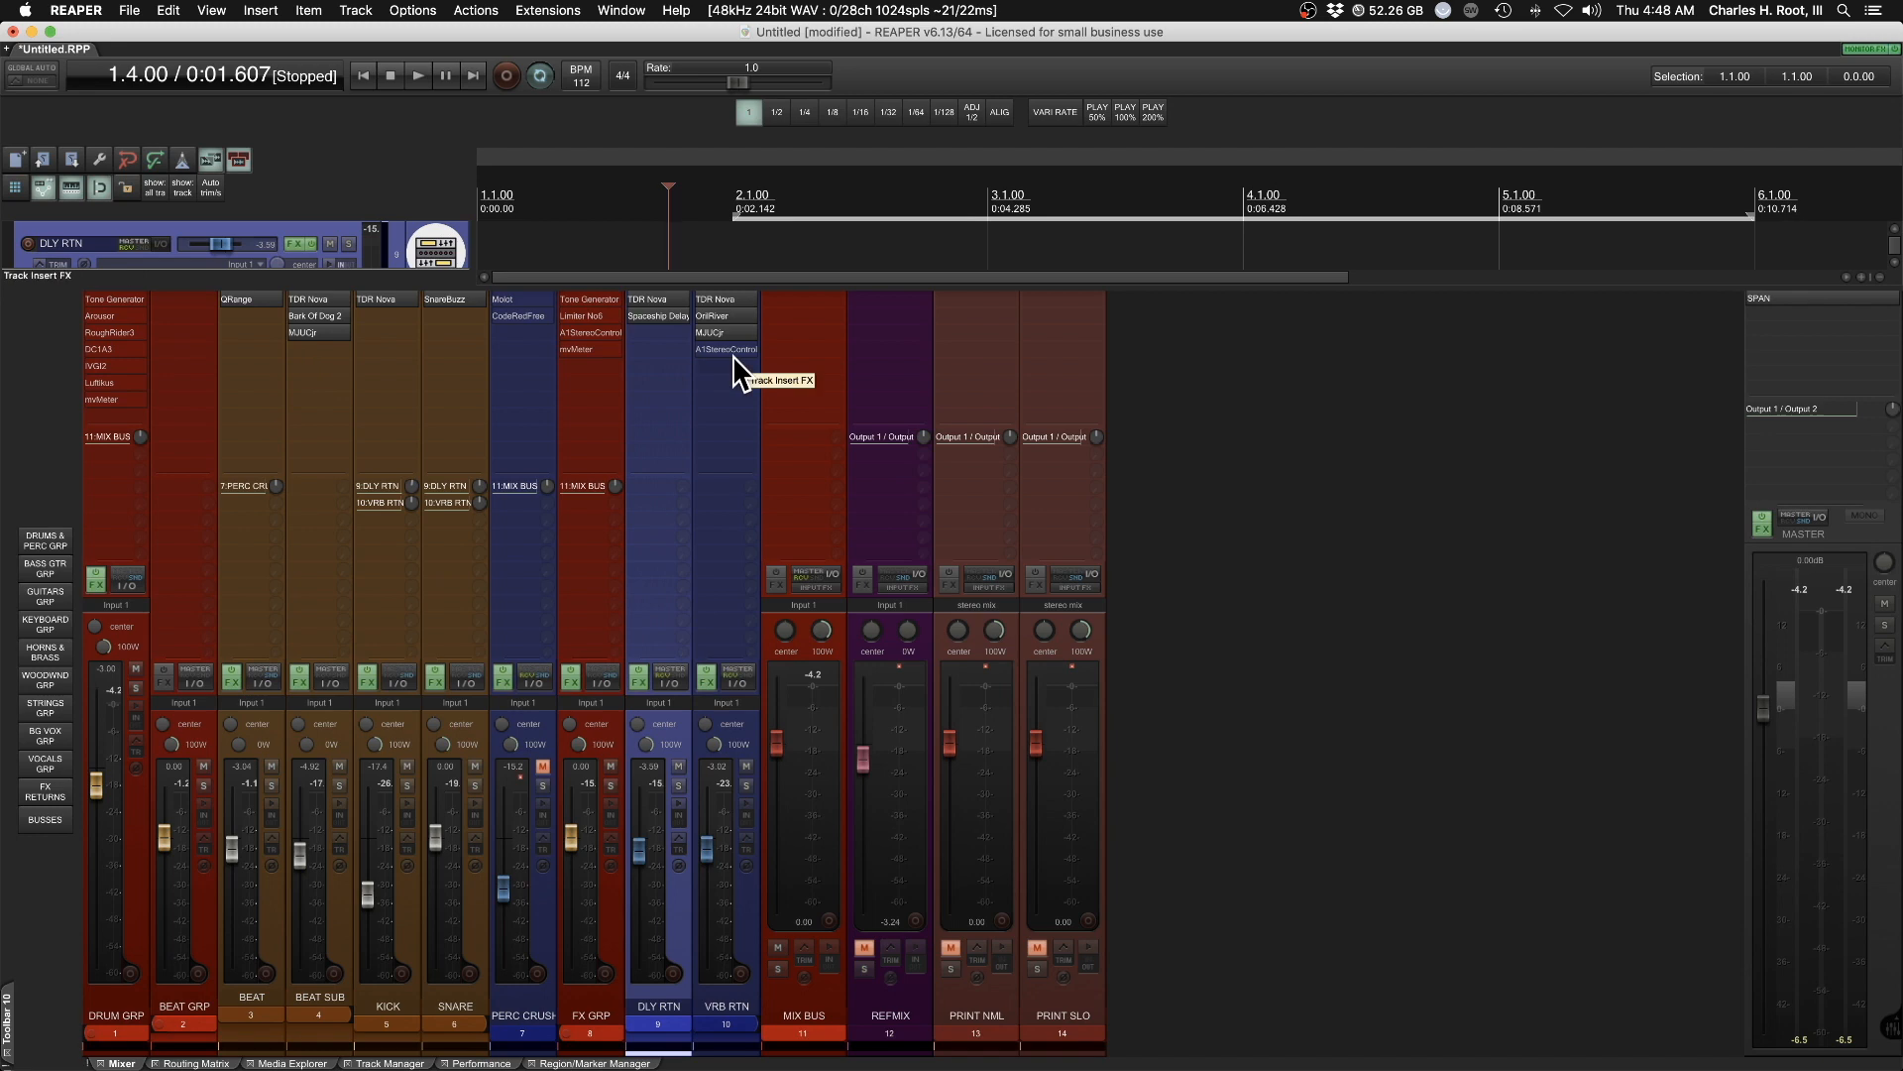
{"action": "left_click", "coordinate": [733, 353]}
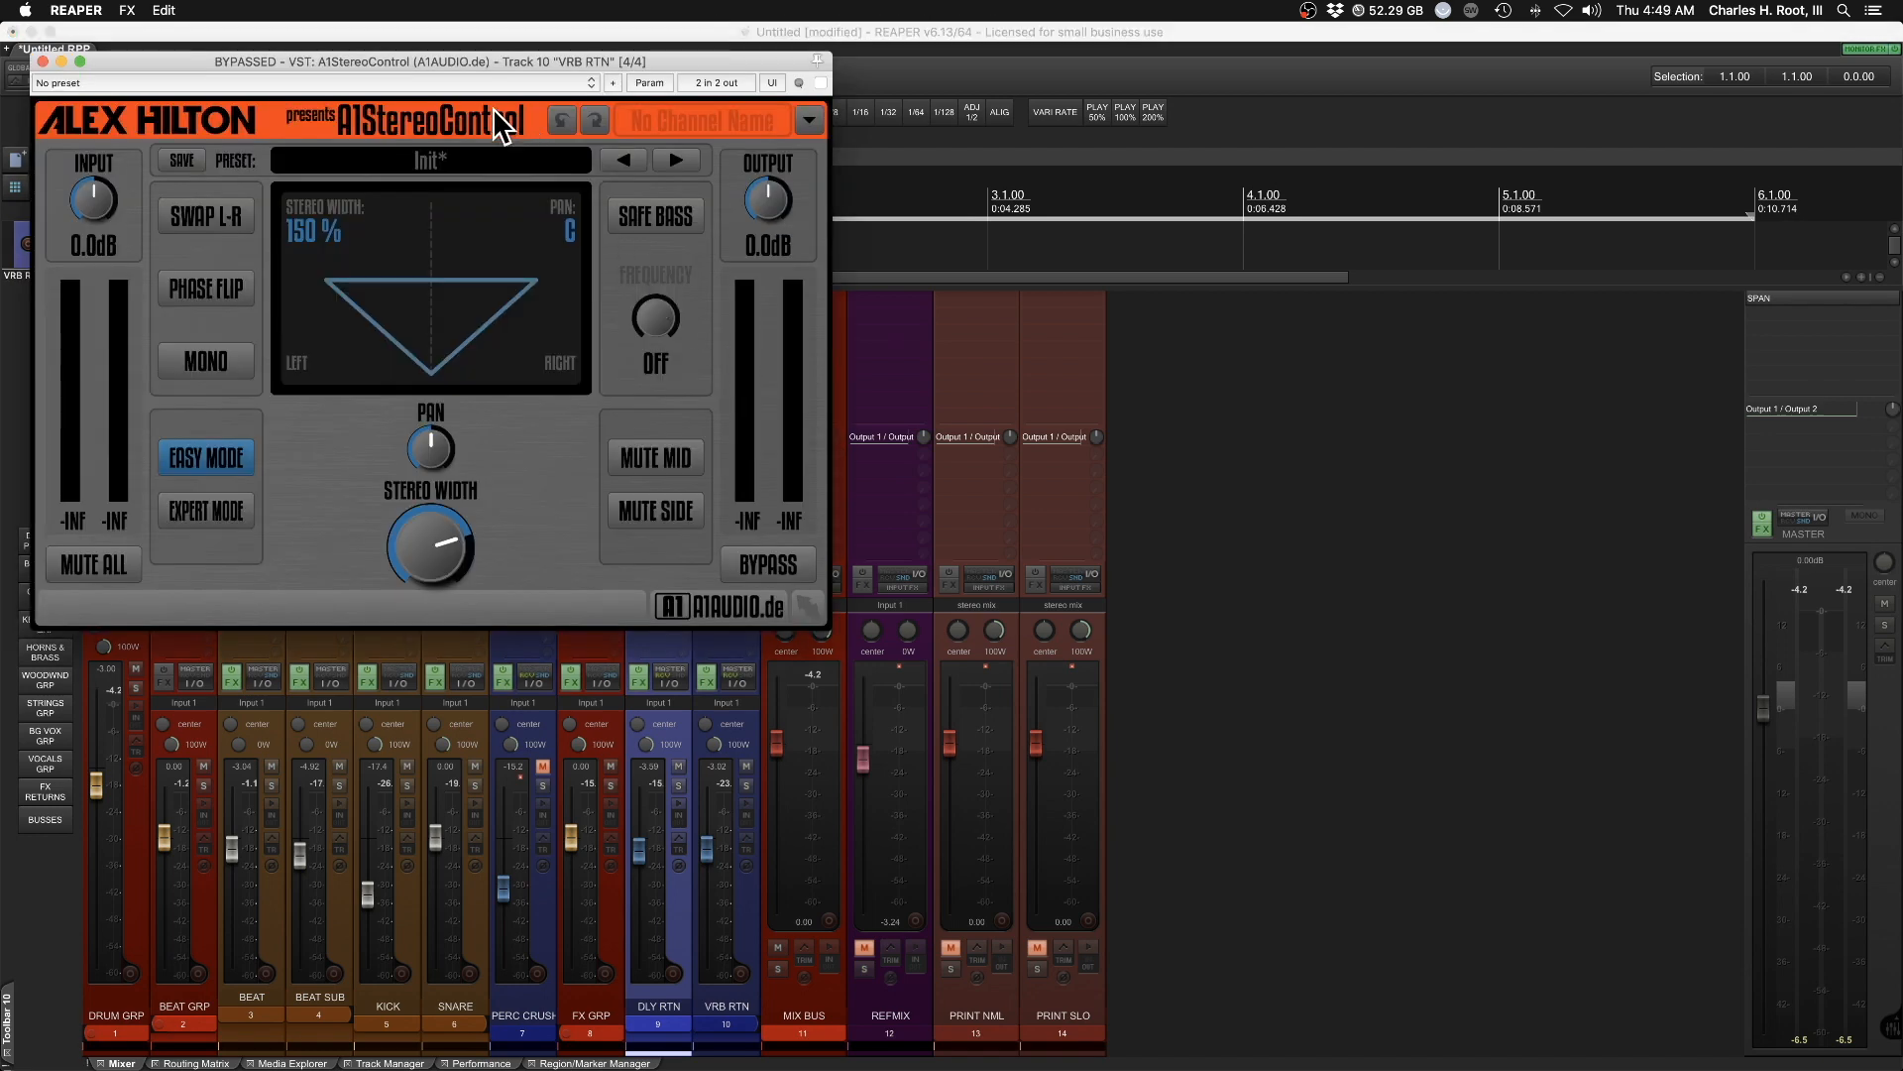
{"action": "left_click_drag", "start_coordinate": [484, 63], "coordinate": [943, 219]}
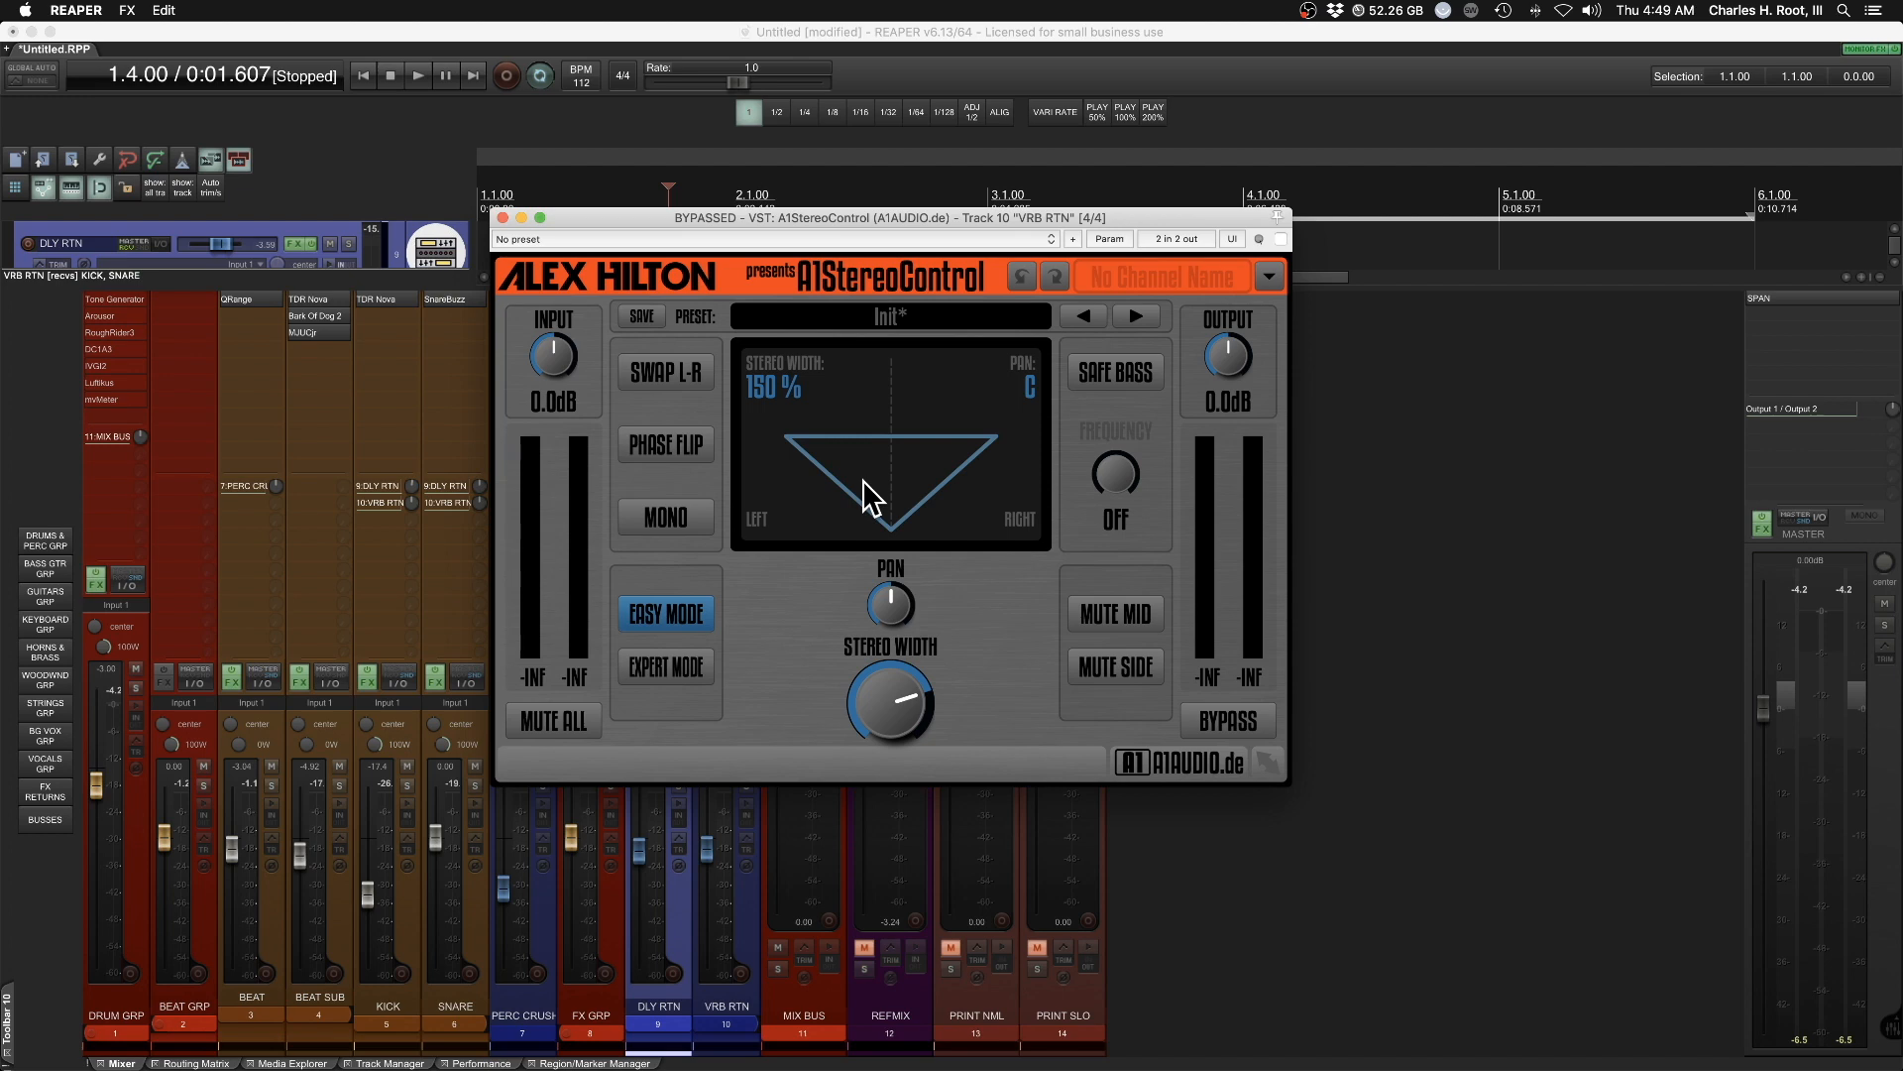
{"action": "left_click", "coordinate": [502, 217]}
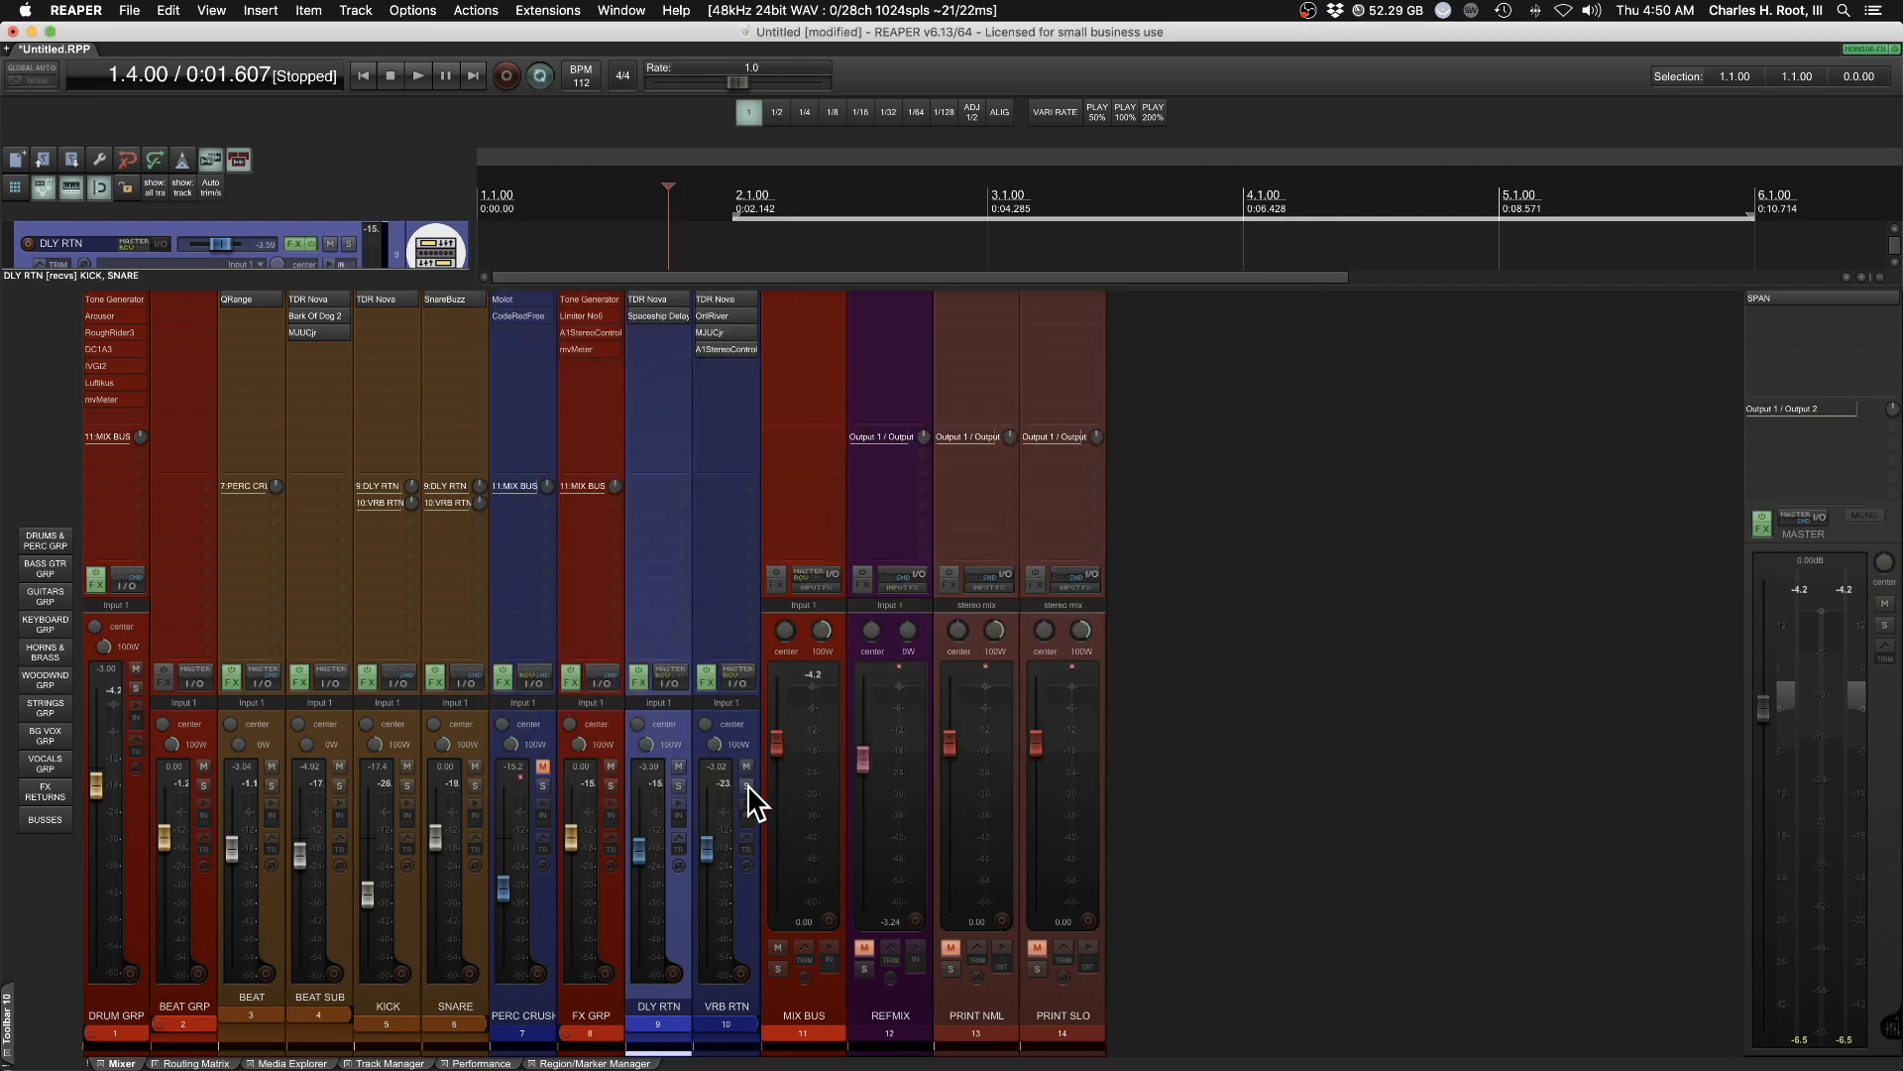
Solo VRB RTN, play the loop to audition the reverb return alone, and unsolo it
{"action": "key", "text": "space"}
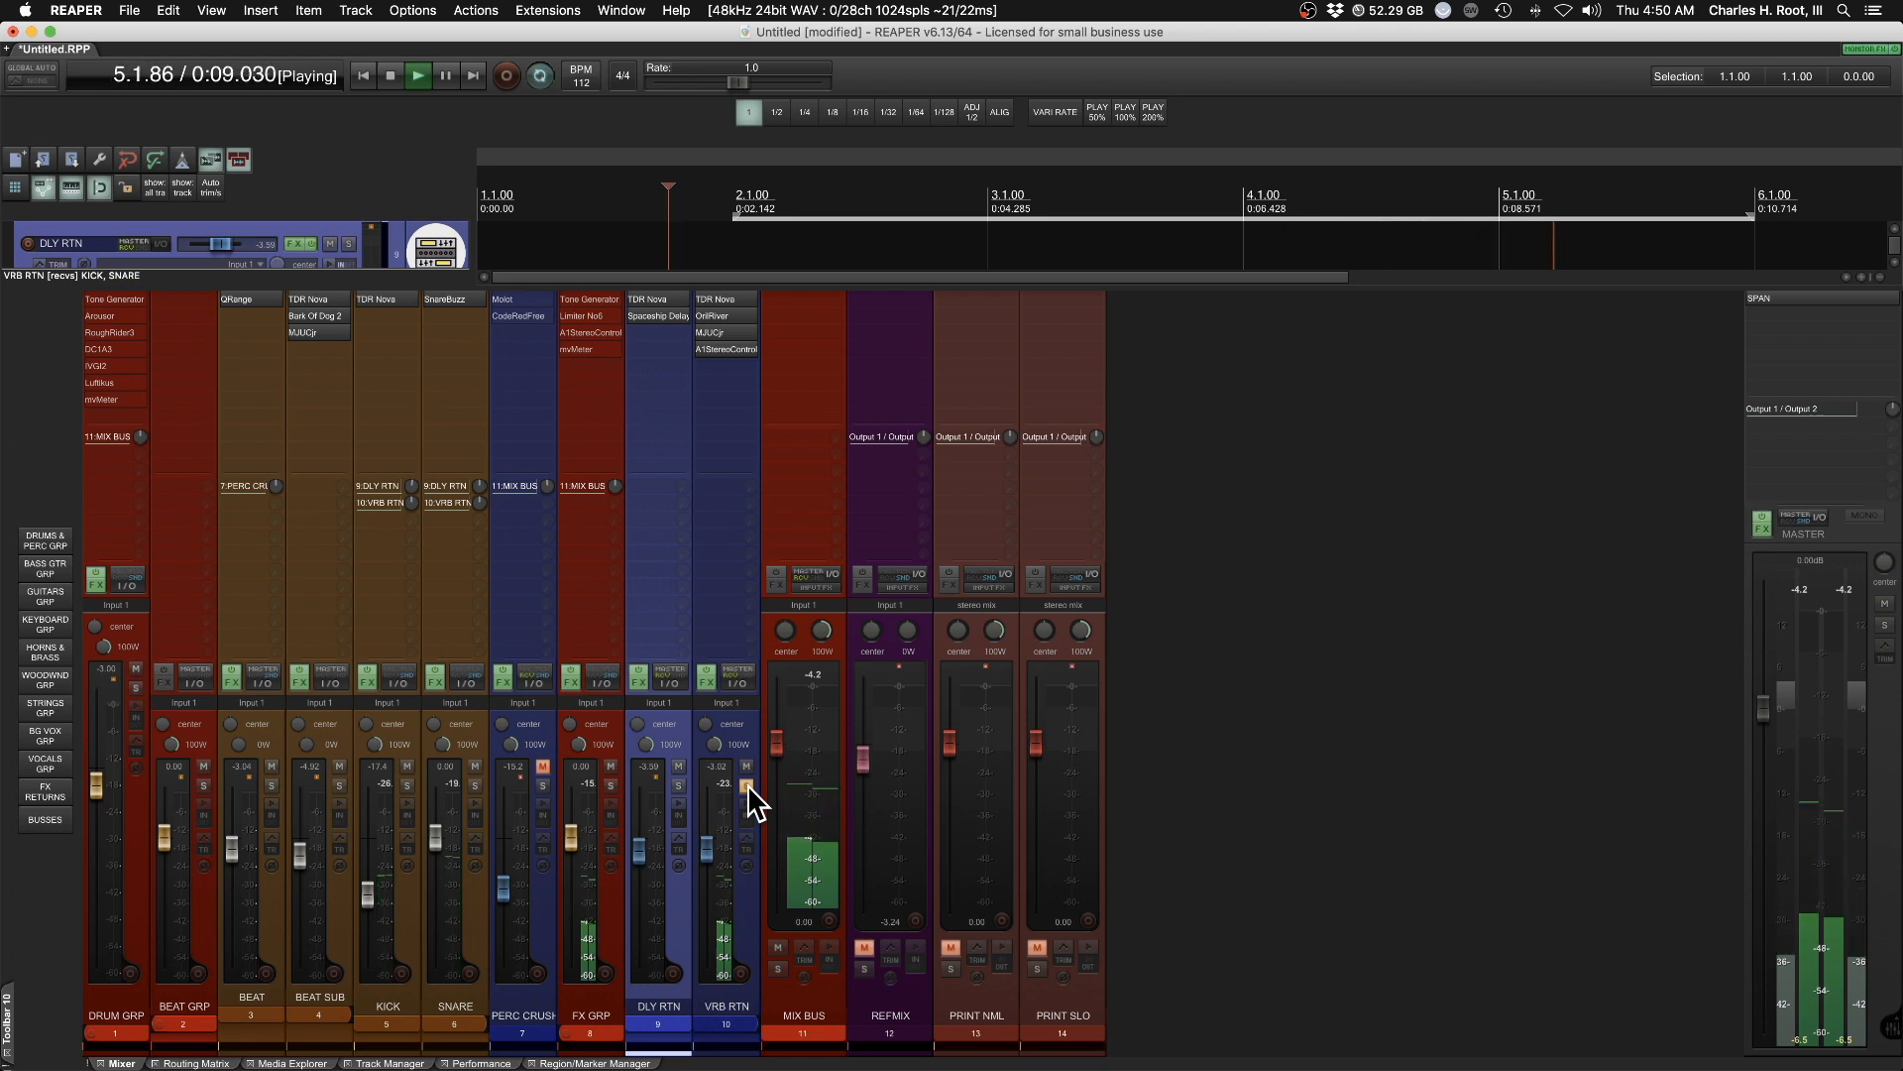
{"action": "key", "text": "space"}
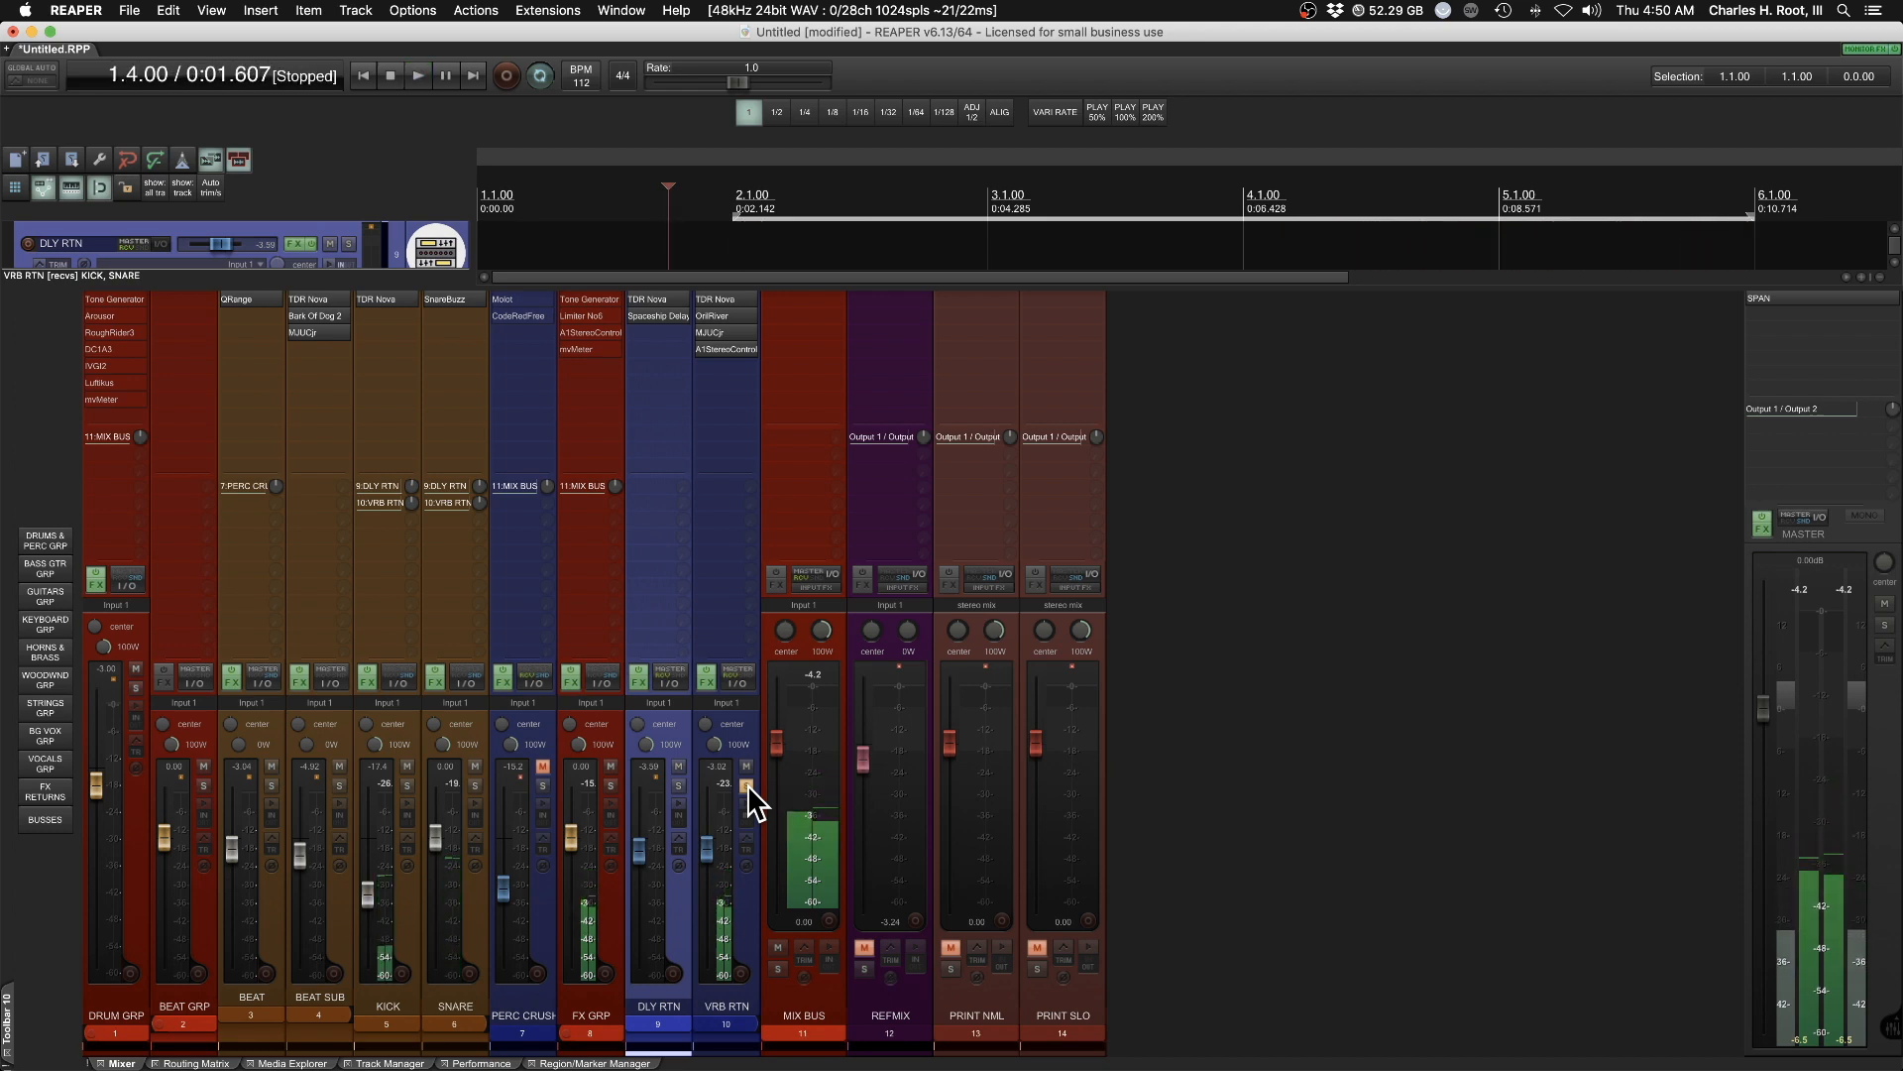
{"action": "left_click", "coordinate": [748, 784]}
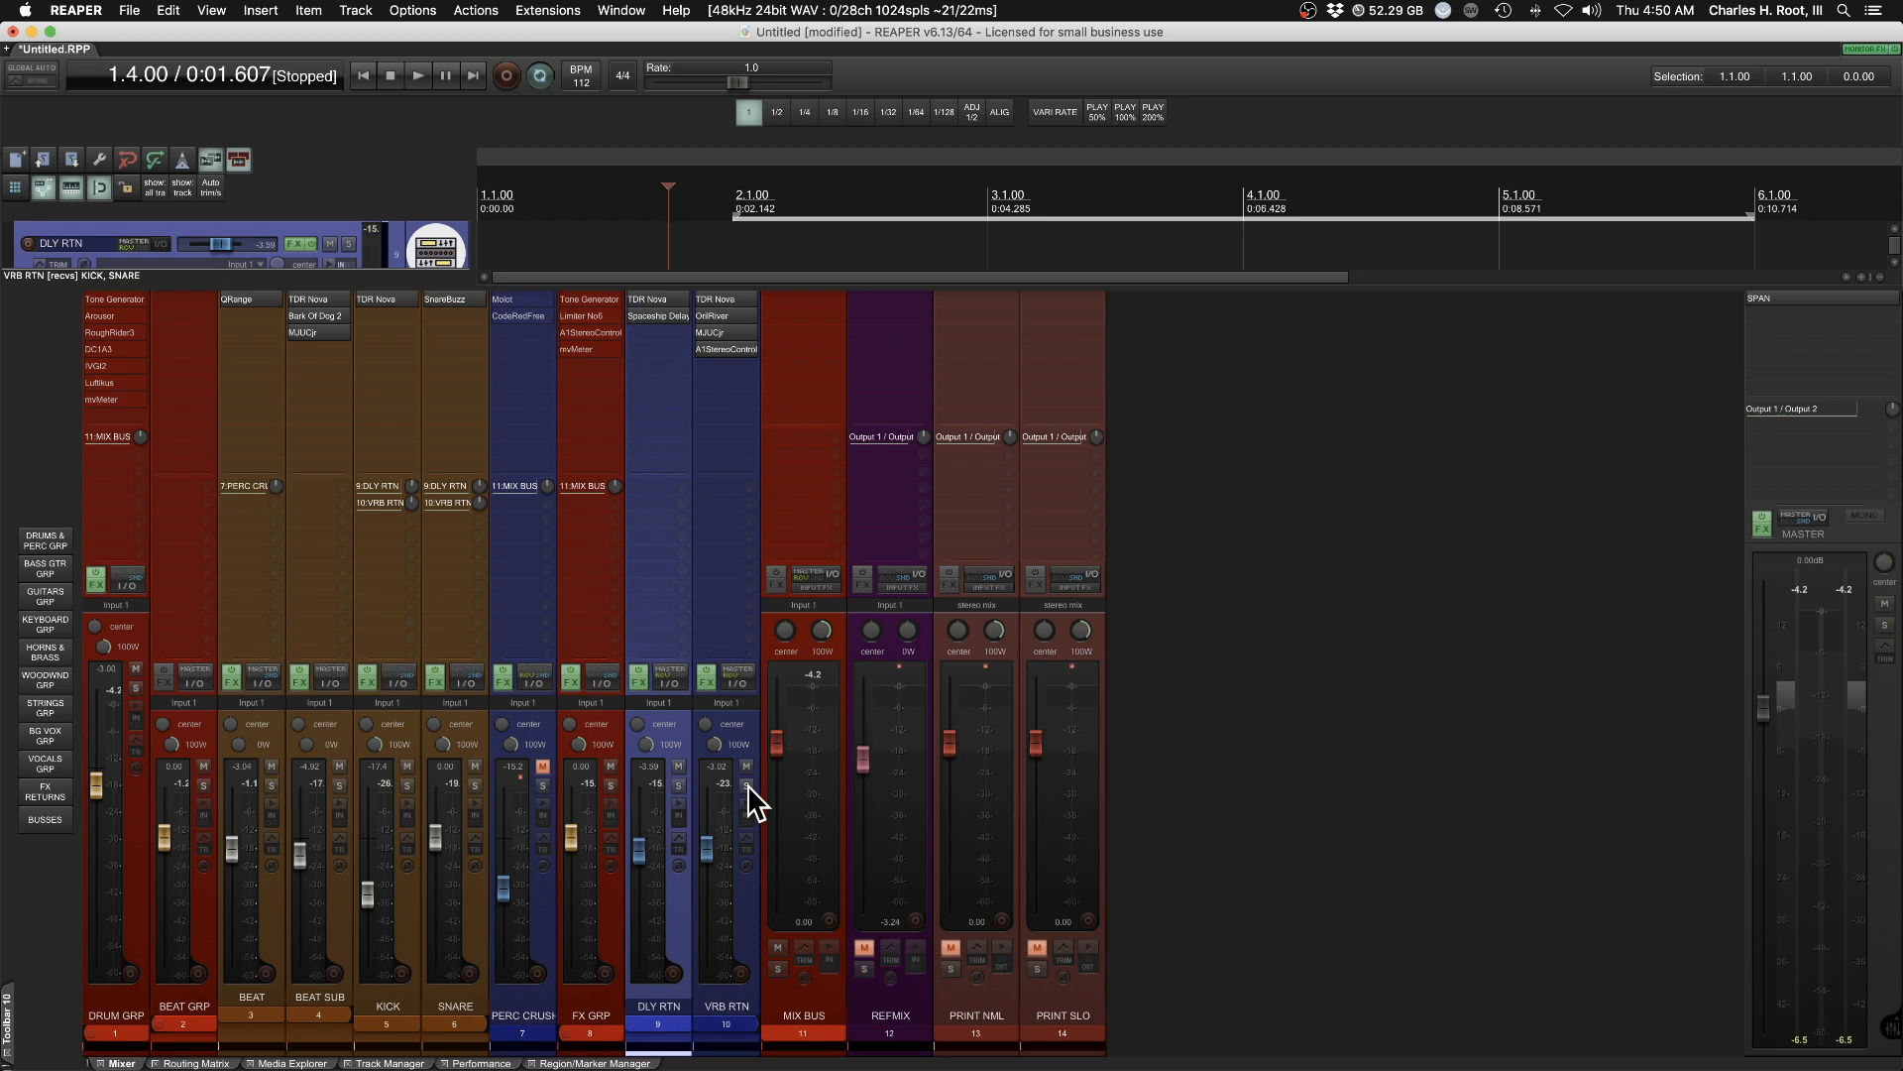
Play the full mix and set the DLY RTN volume to -7.38 dB and the VRB RTN volume to -2.83 dB
{"action": "key", "text": "space"}
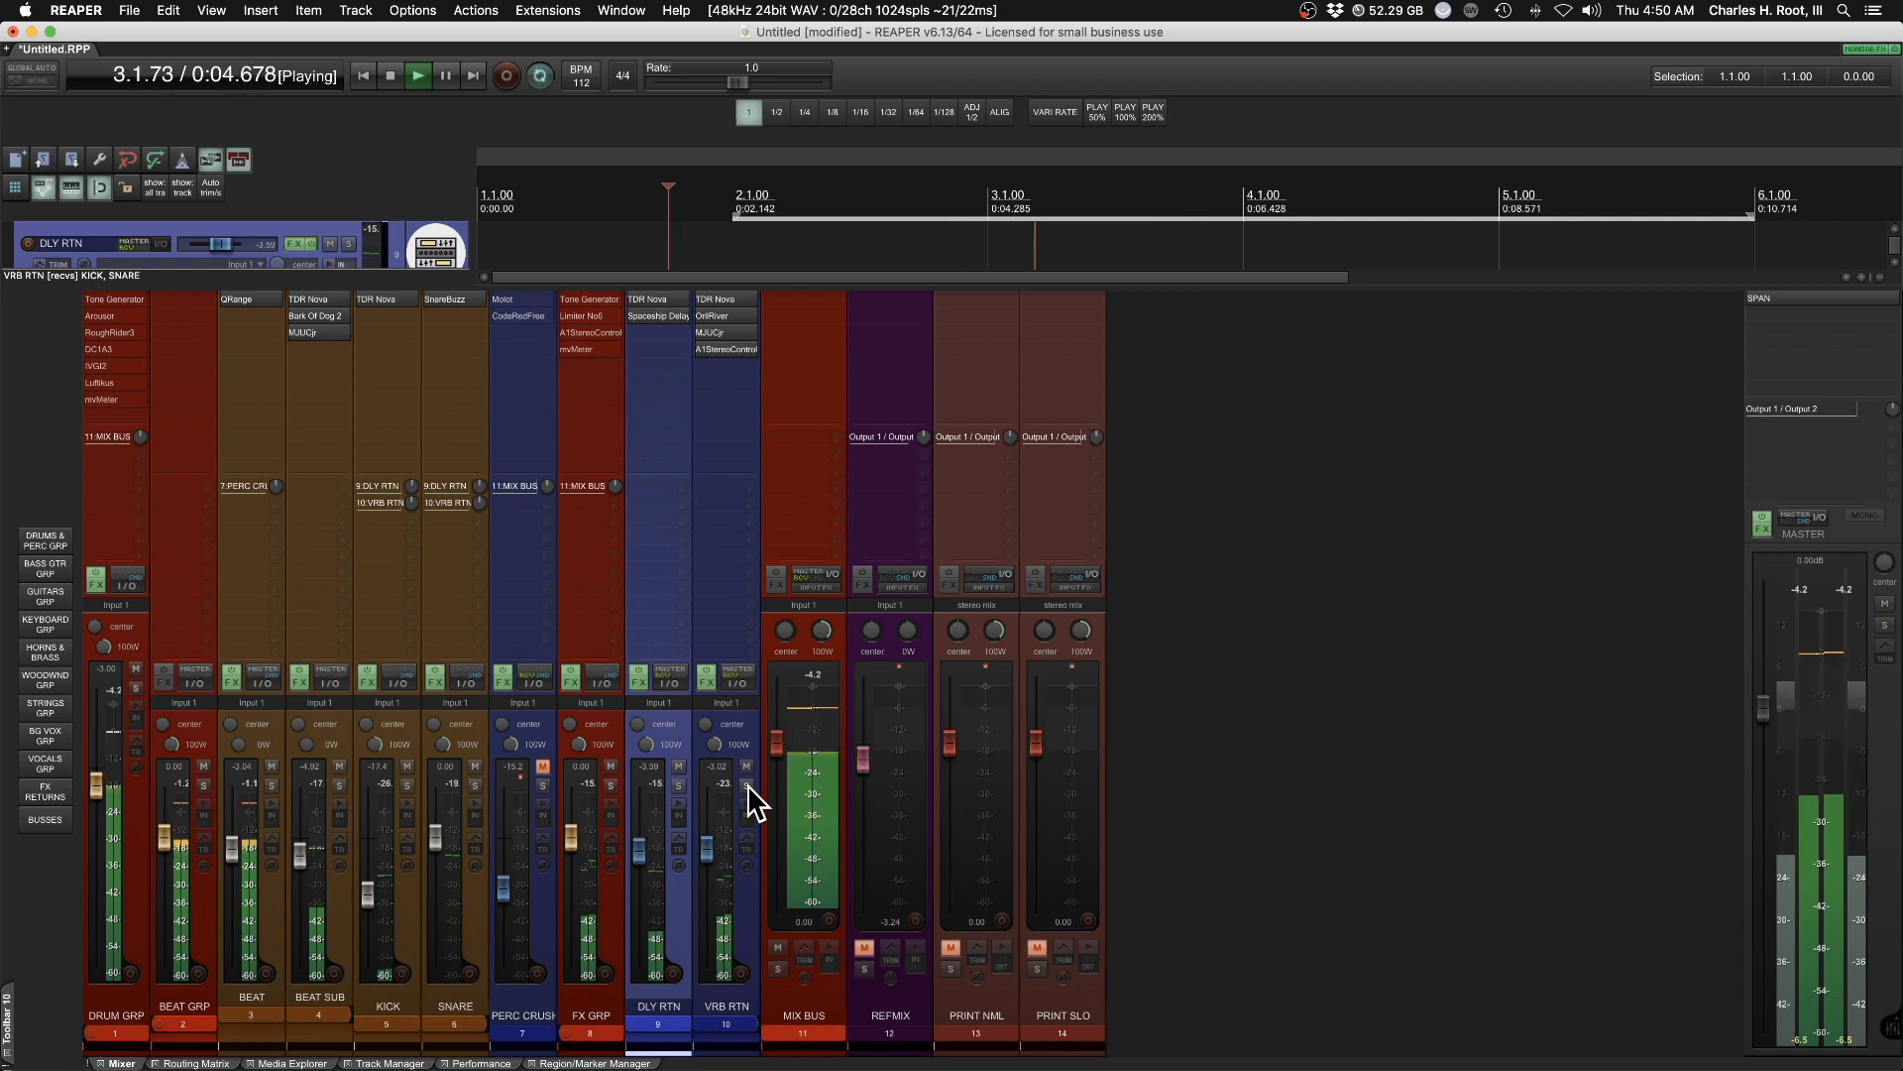
{"action": "left_click", "coordinate": [728, 998]}
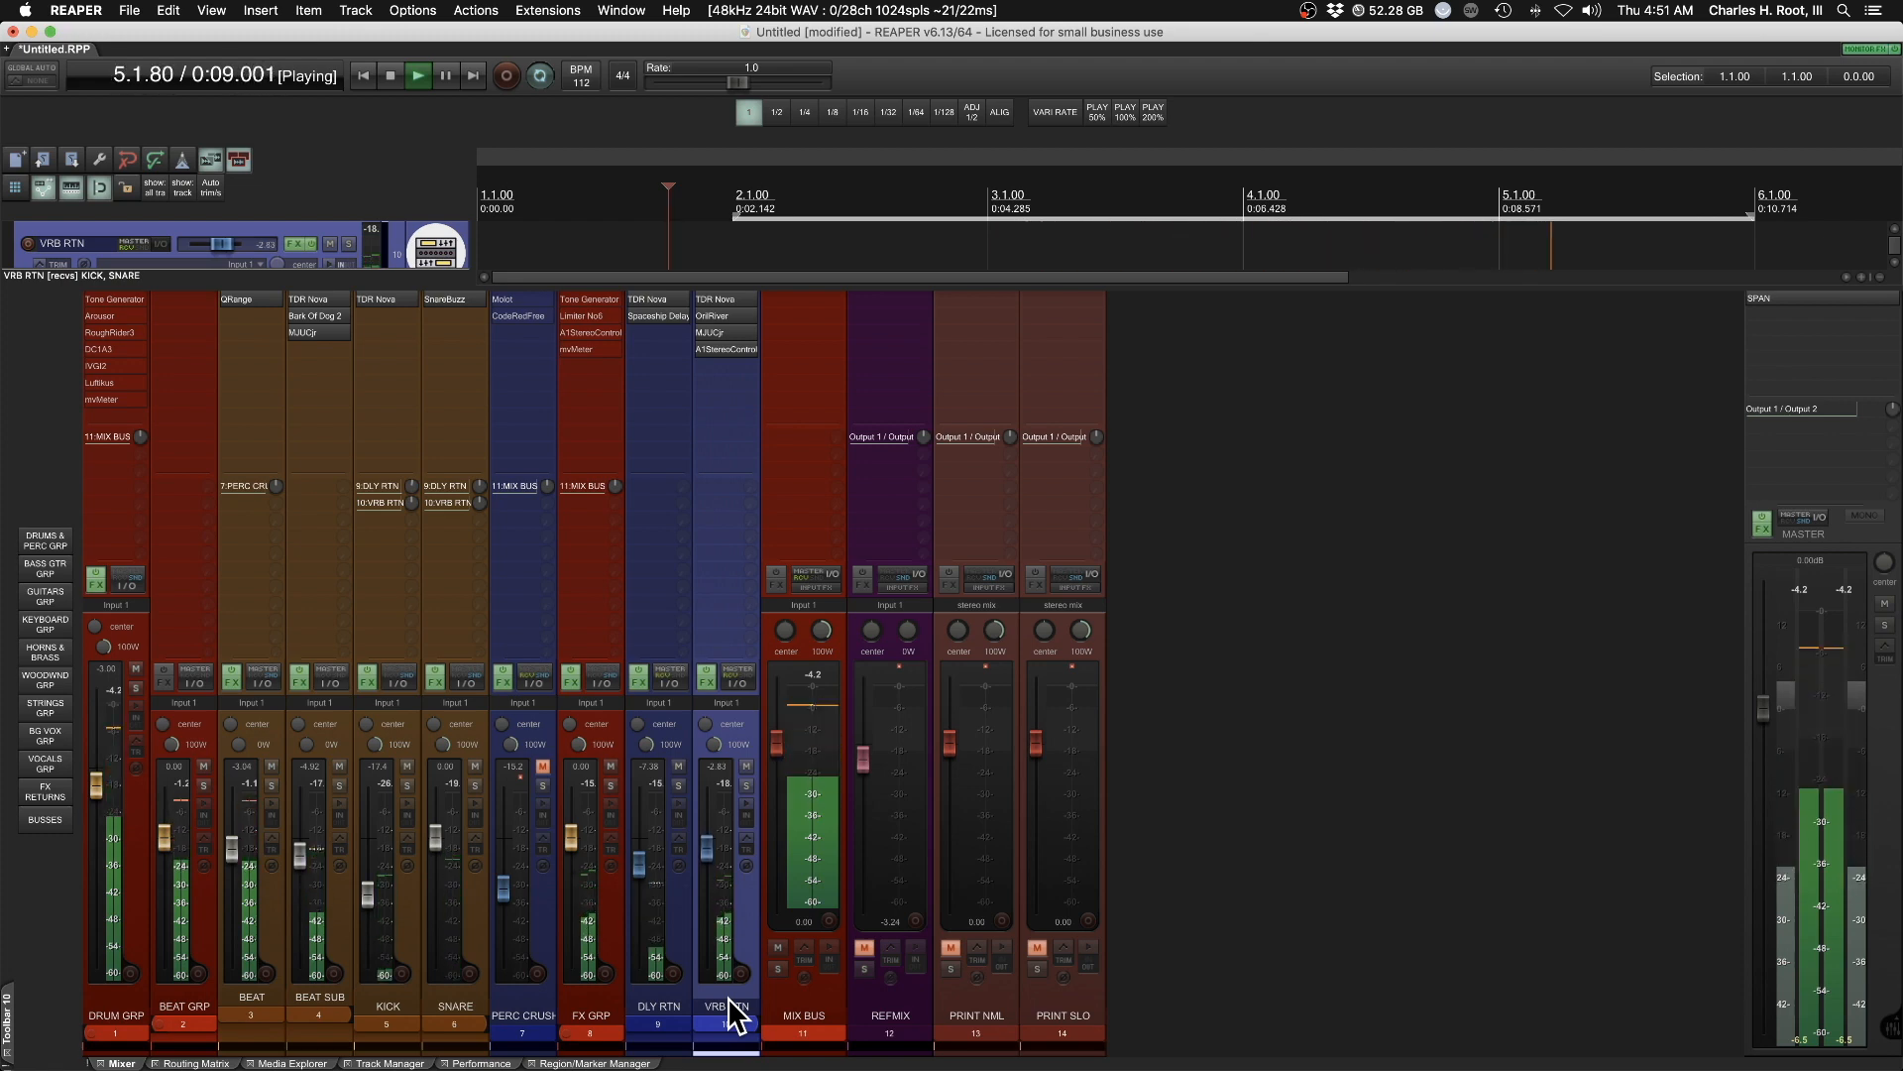
{"action": "key", "text": "space"}
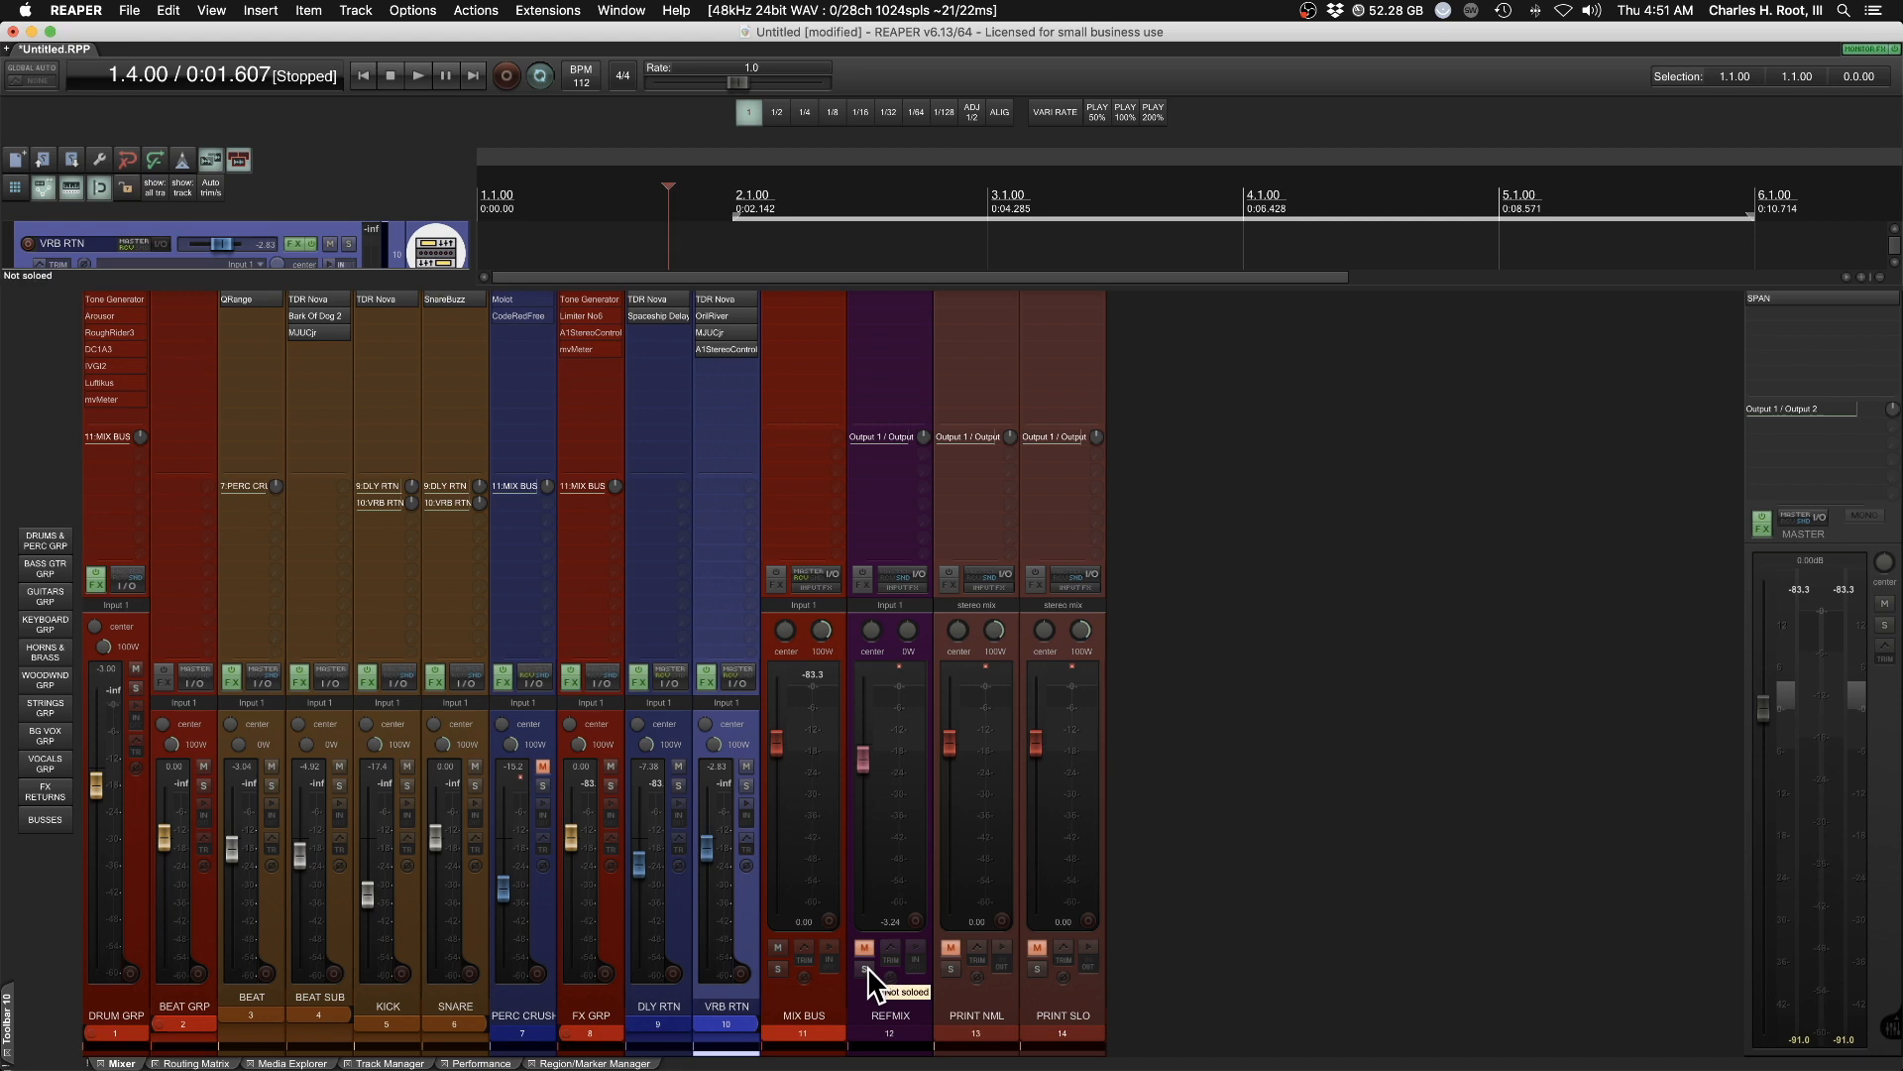
Compare the mix with the REFMIX track by toggling the REFMIX solo repeatedly during playback
{"action": "key", "text": "space"}
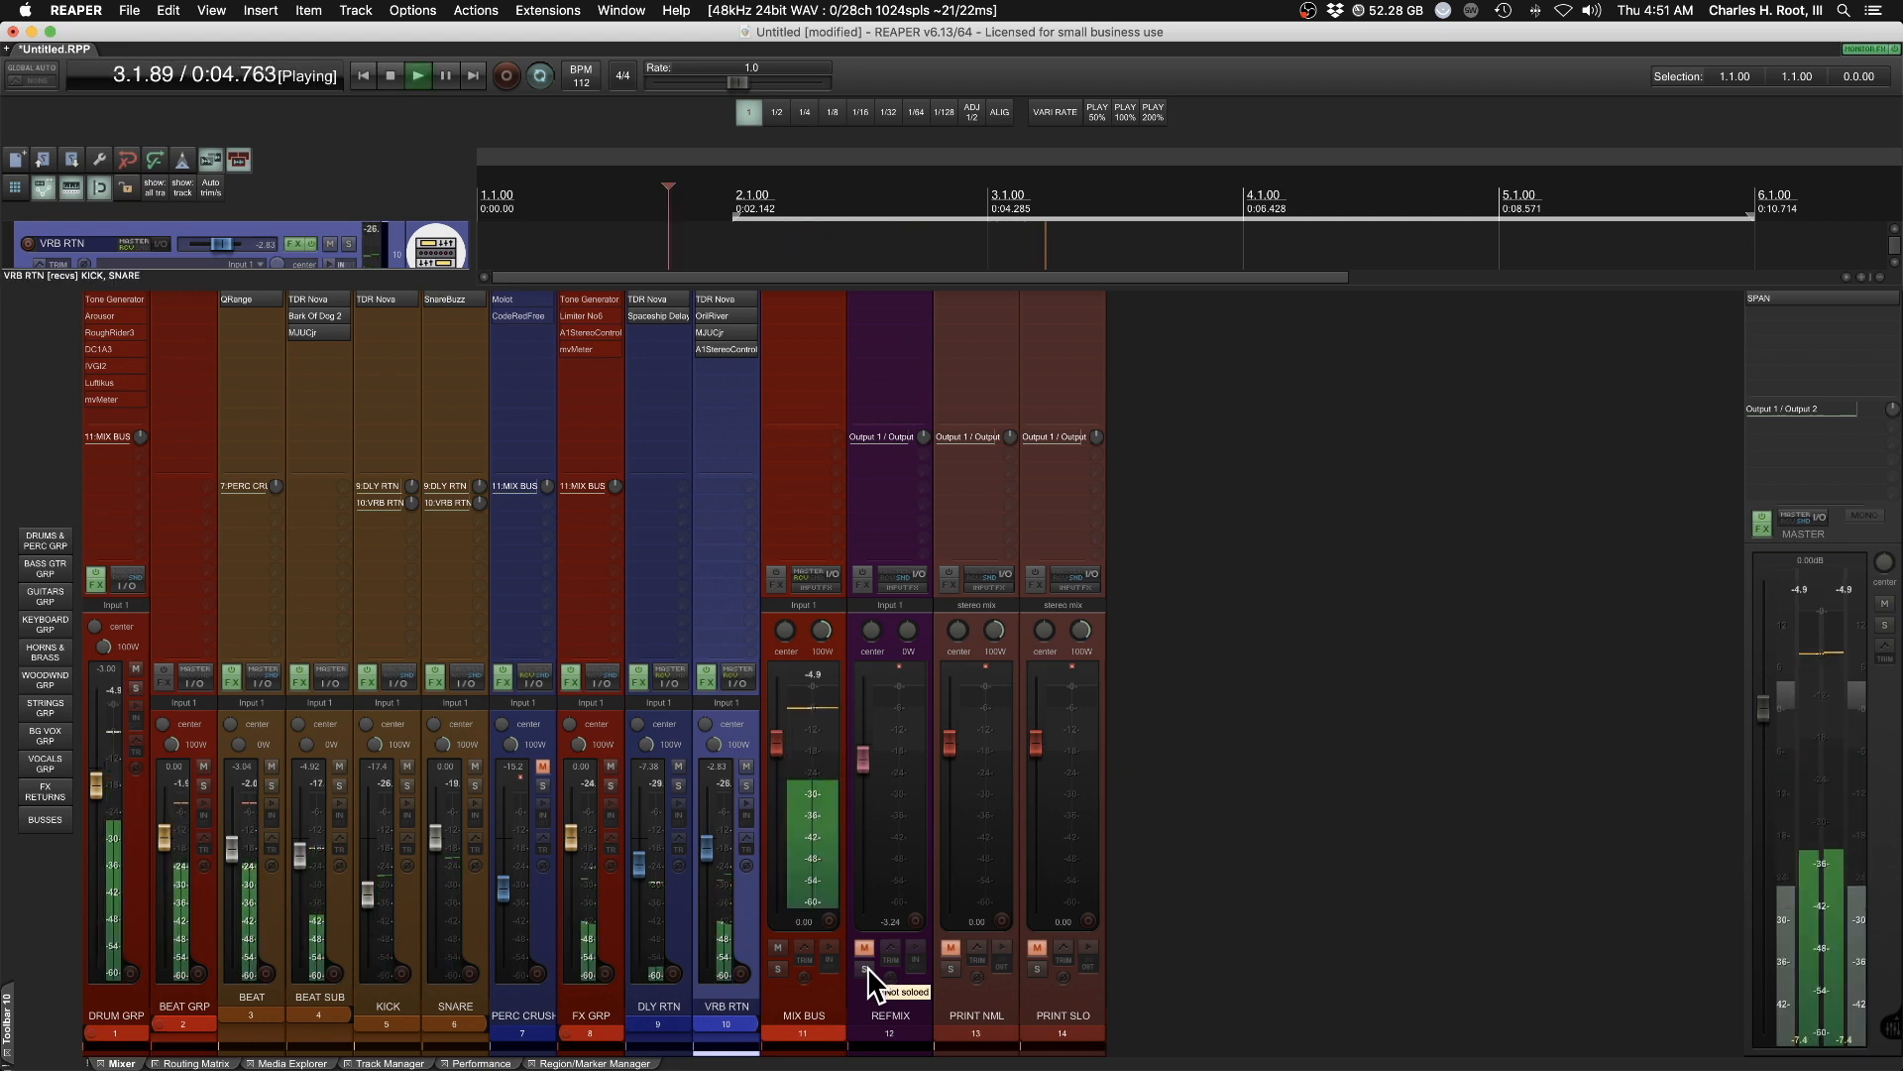
{"action": "left_click", "coordinate": [866, 967]}
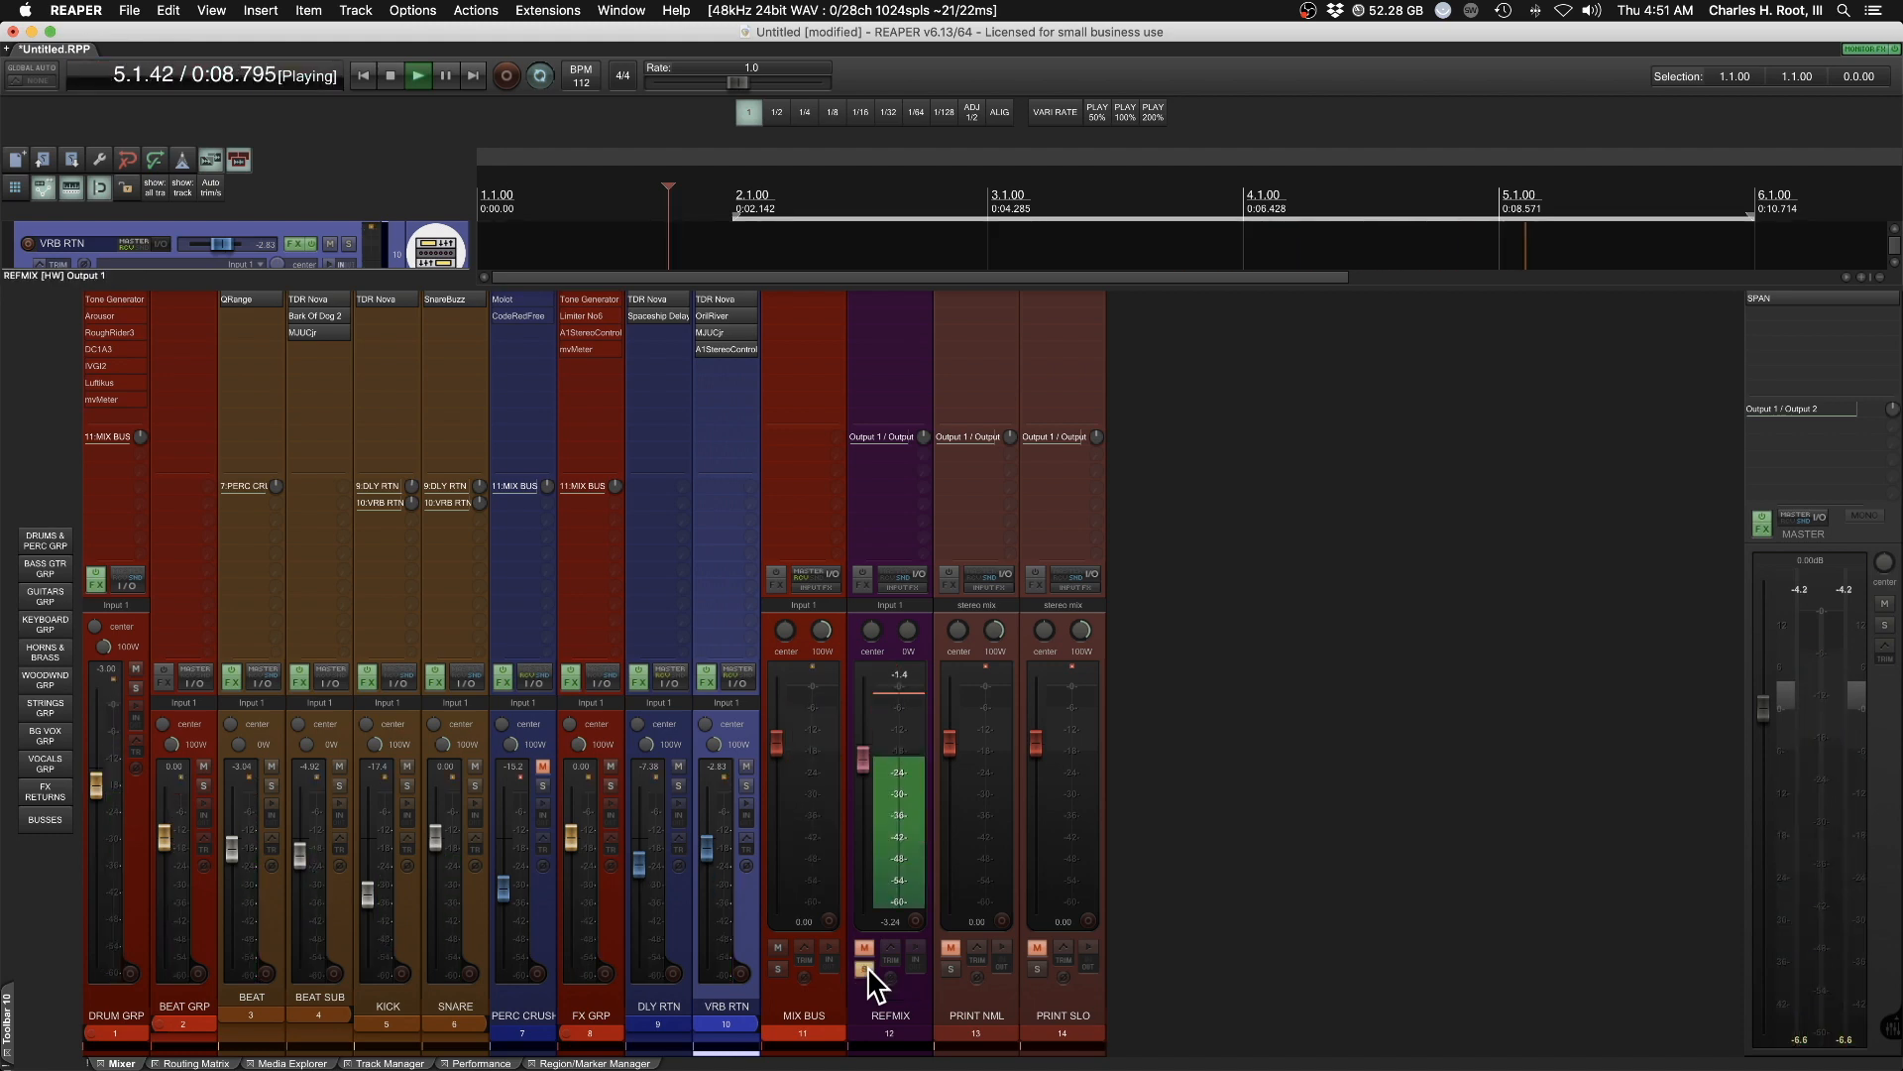
{"action": "left_click", "coordinate": [867, 967]}
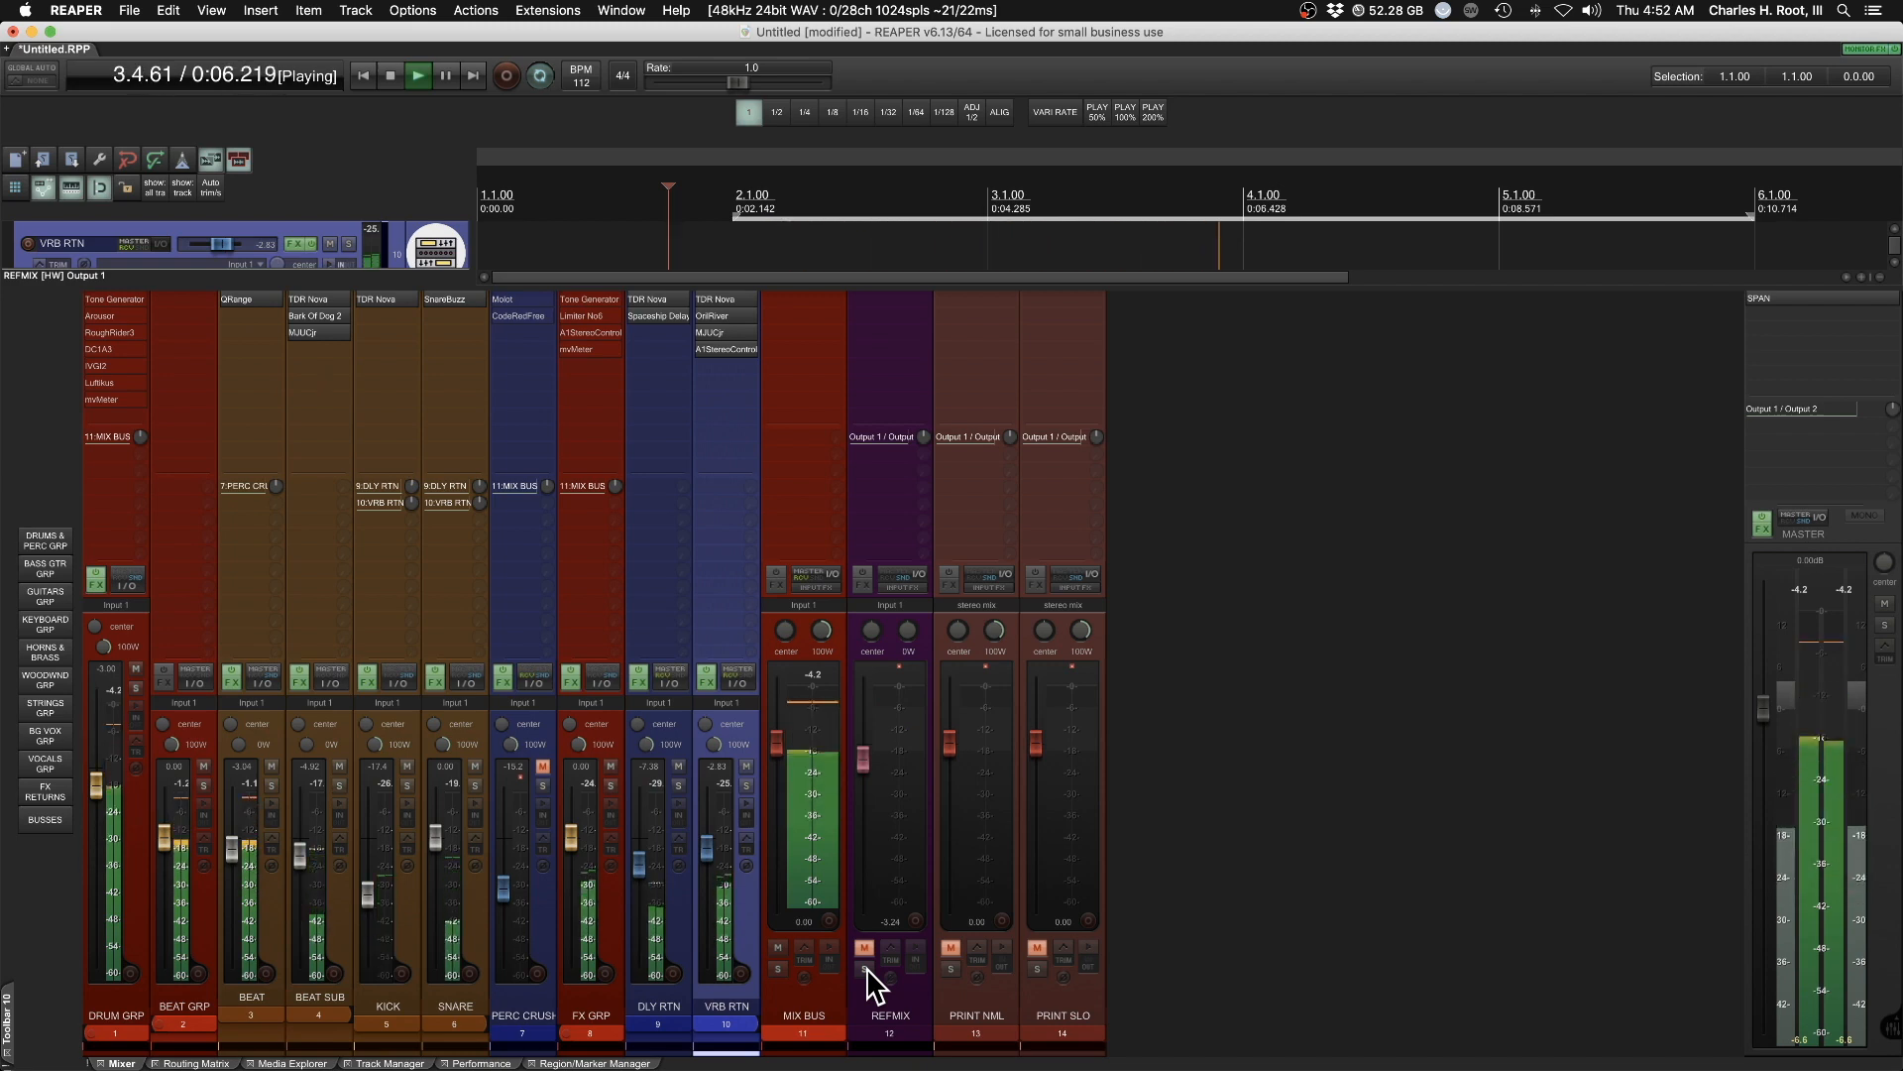
{"action": "left_click", "coordinate": [866, 967]}
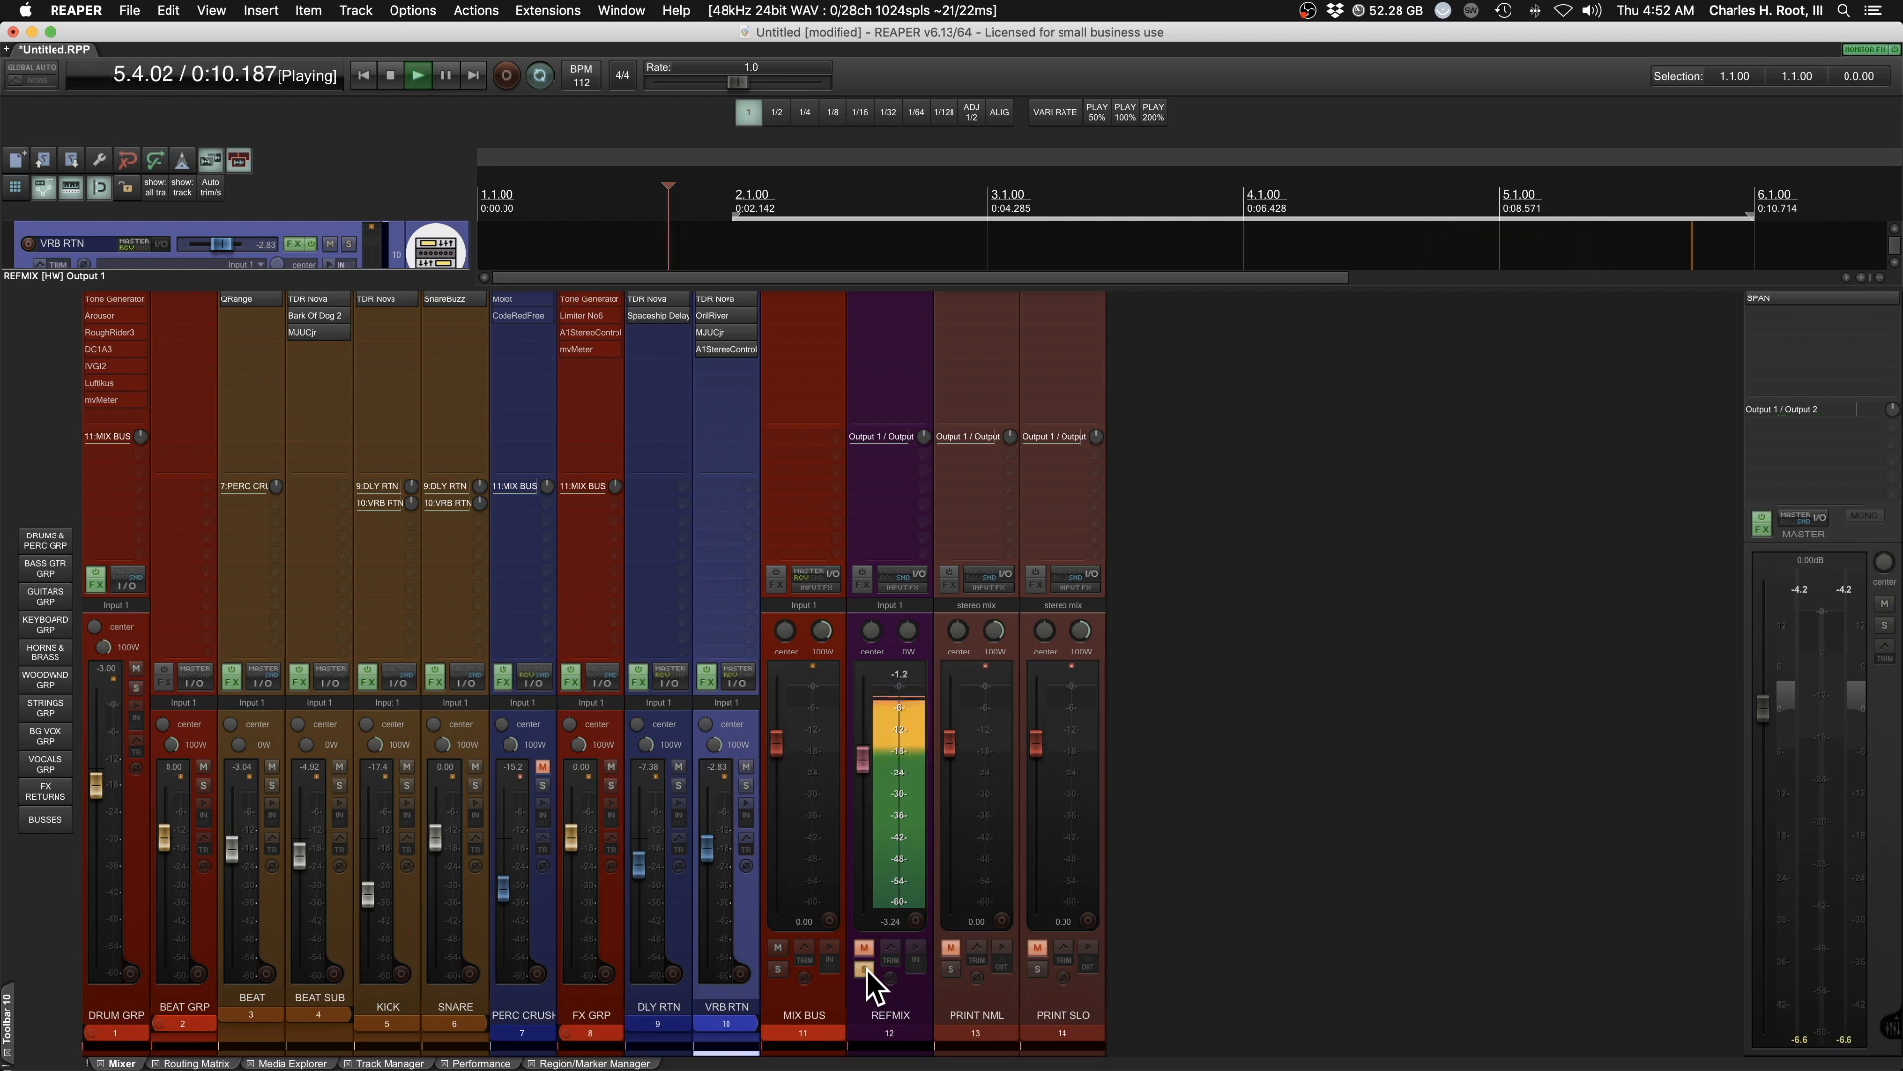
{"action": "left_click", "coordinate": [866, 969]}
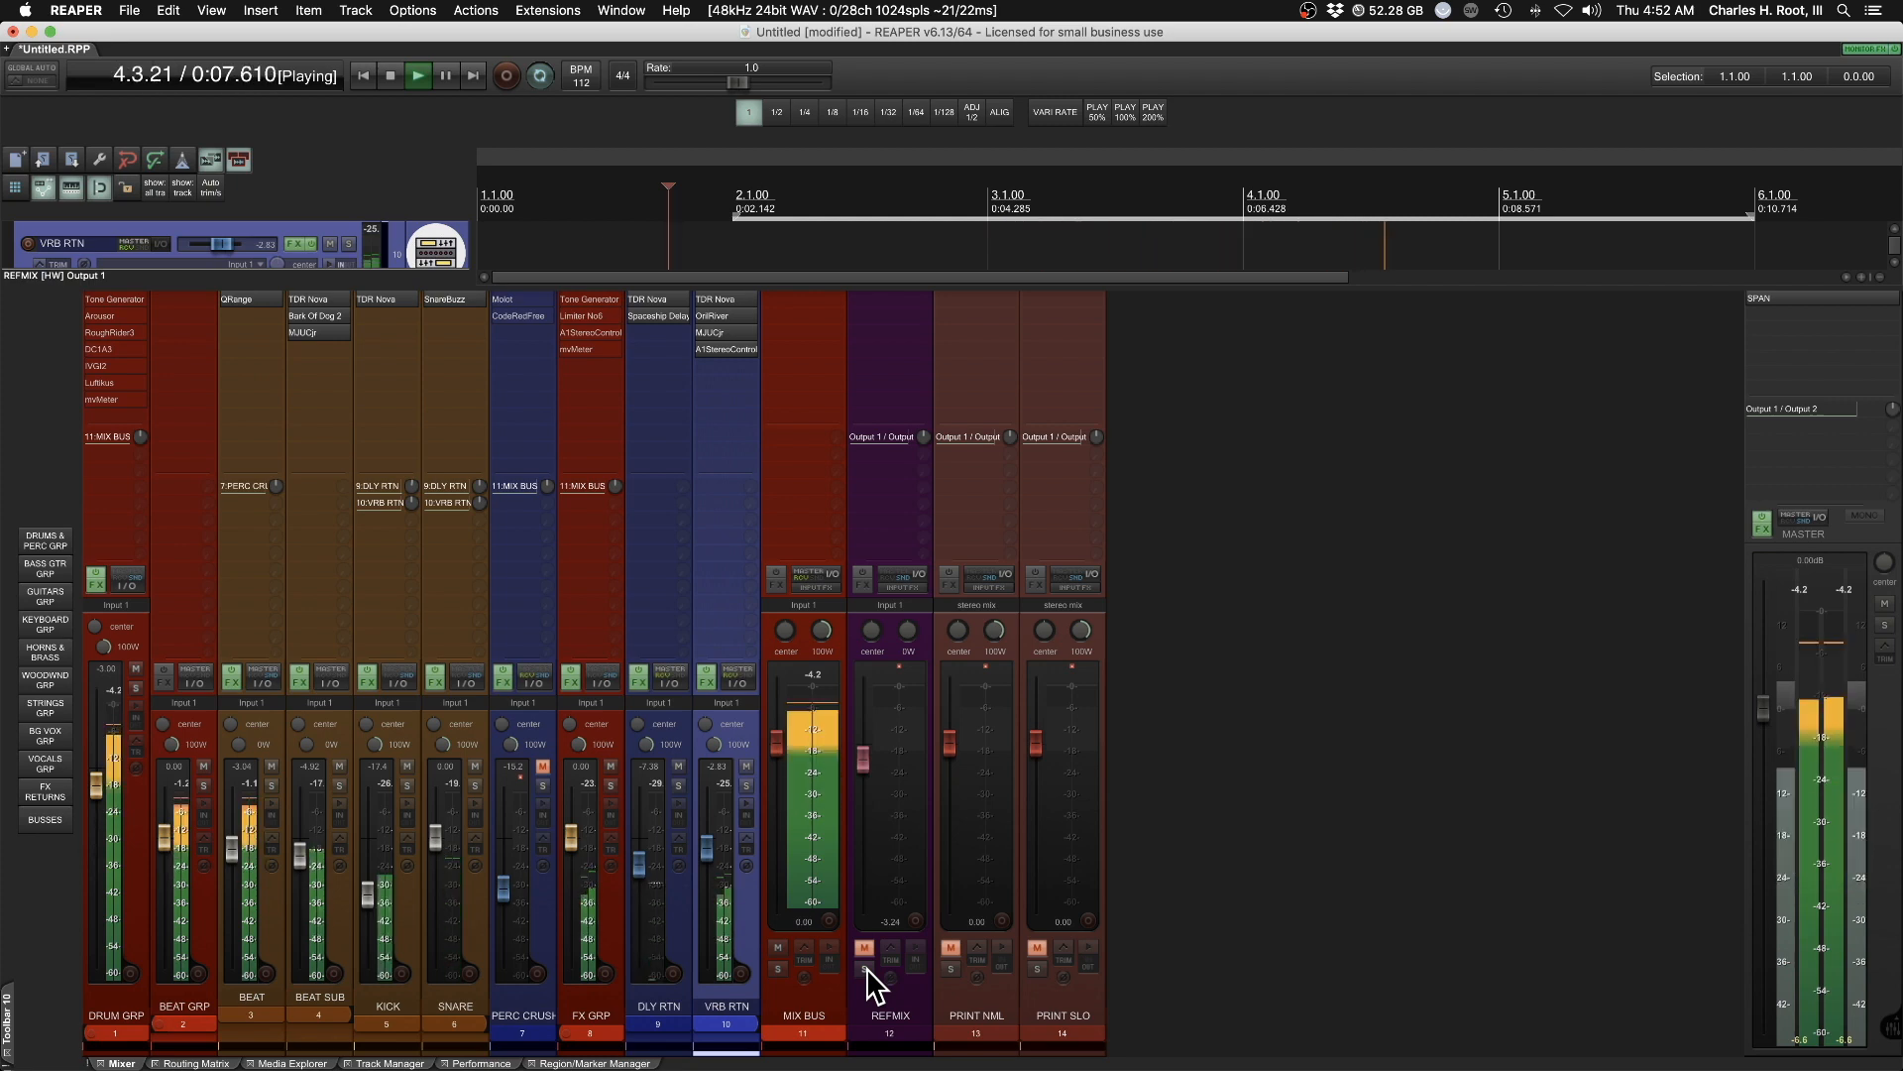
{"action": "key", "text": "space"}
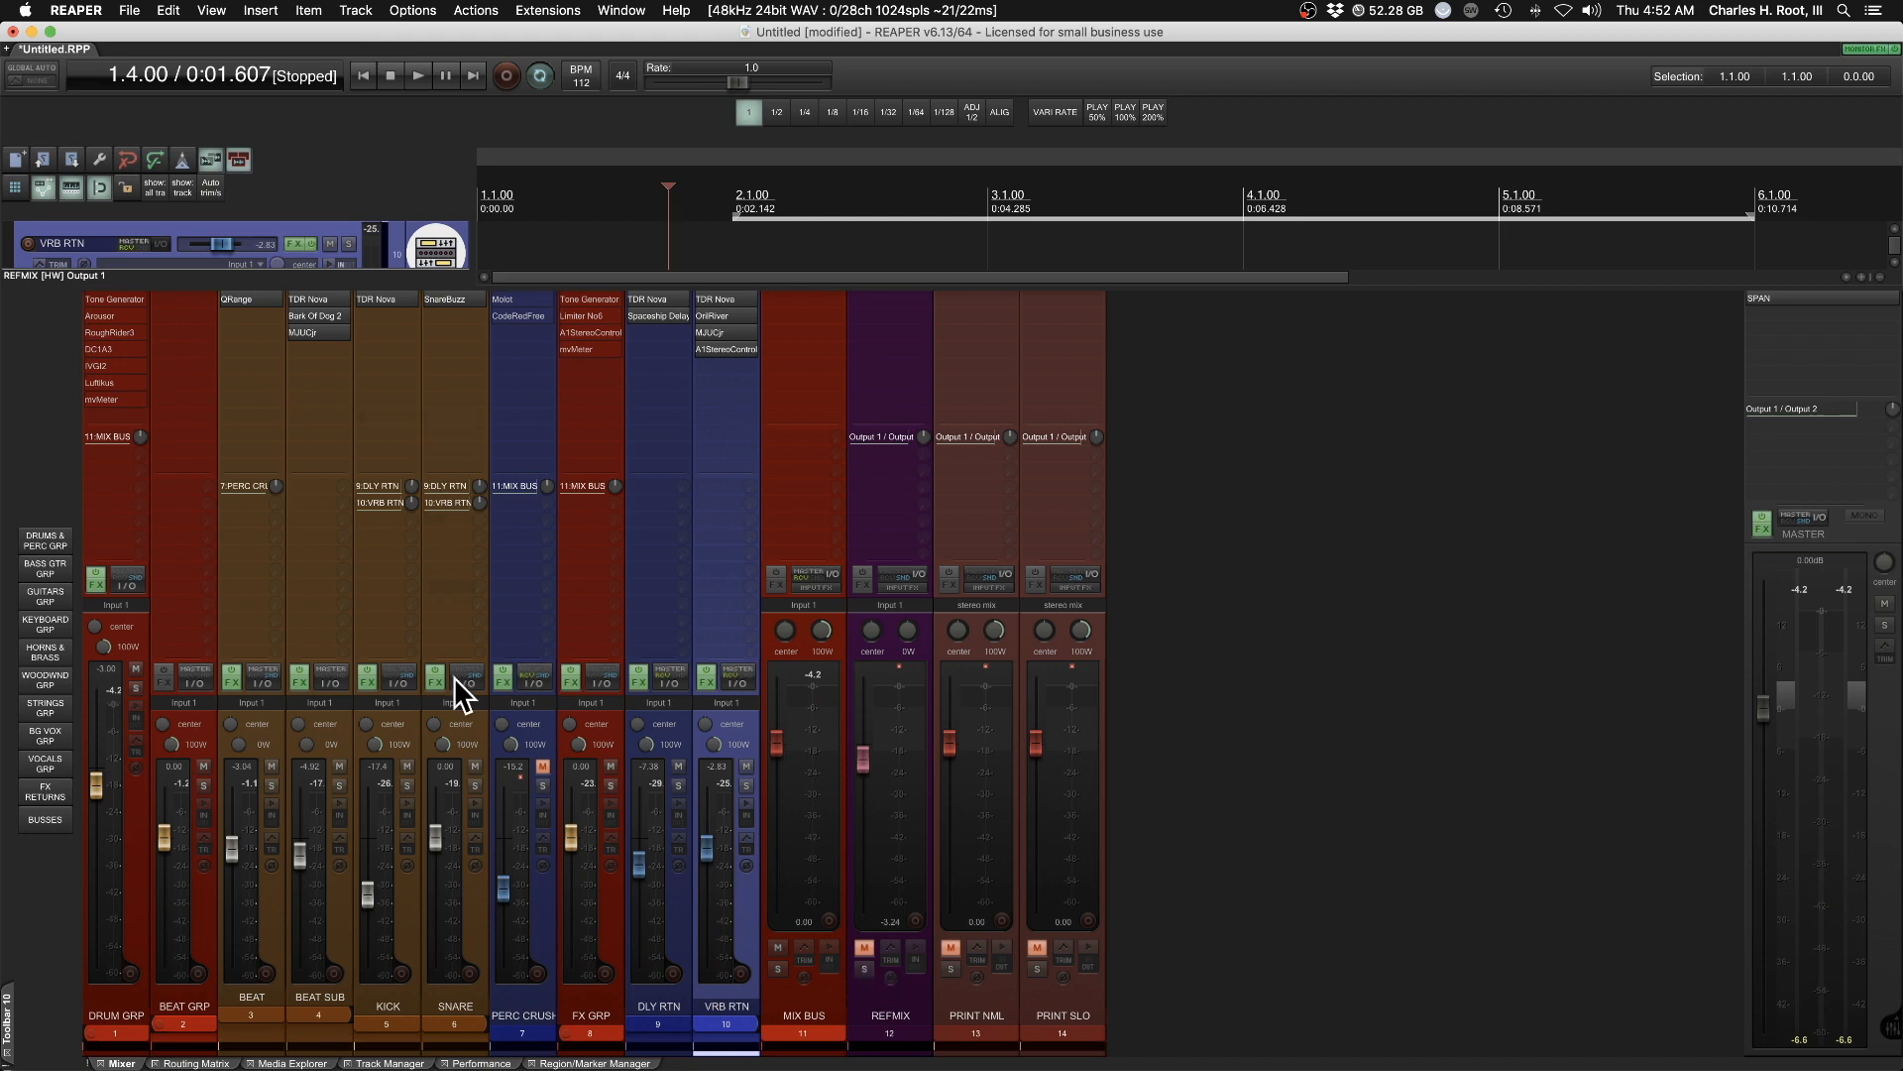
Select the PERC CRUSH RTN track, unmute it and solo it
{"action": "left_click", "coordinate": [536, 1014]}
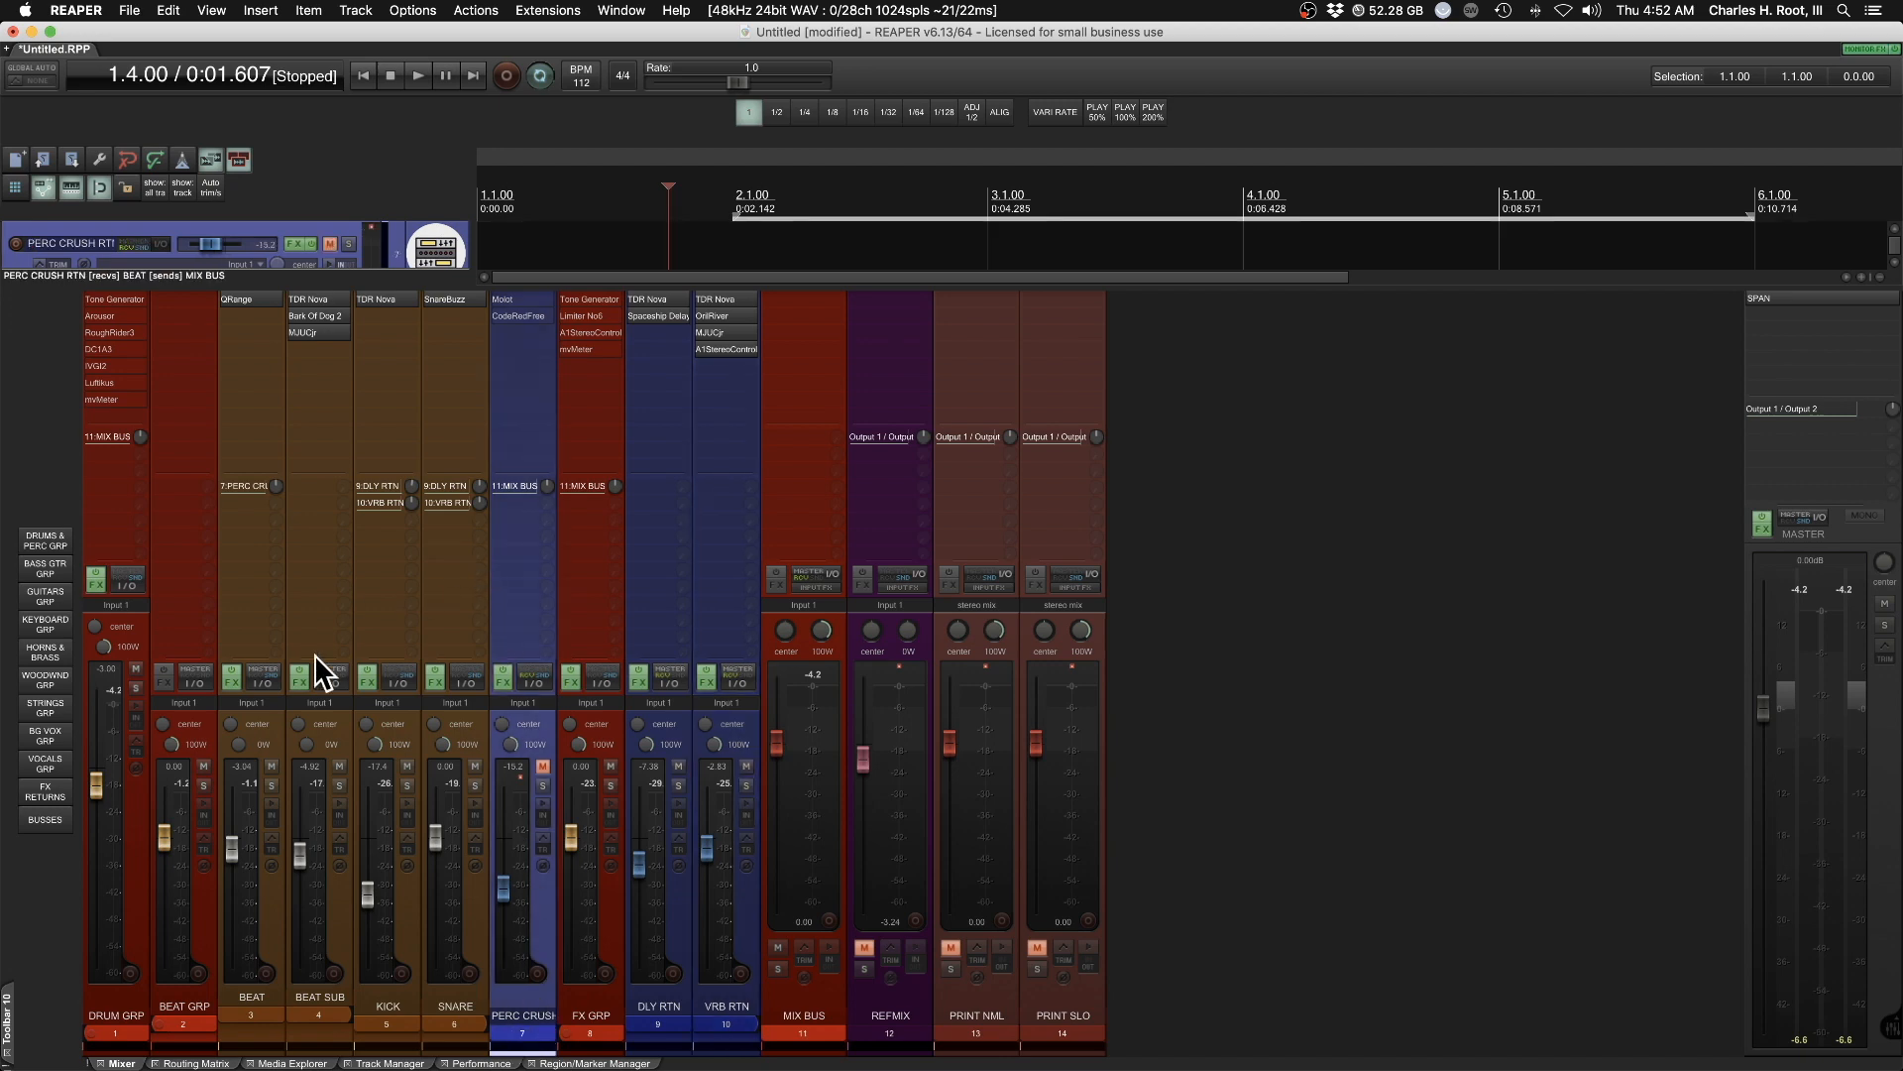
{"action": "left_click", "coordinate": [533, 682]}
{"action": "left_click", "coordinate": [543, 786]}
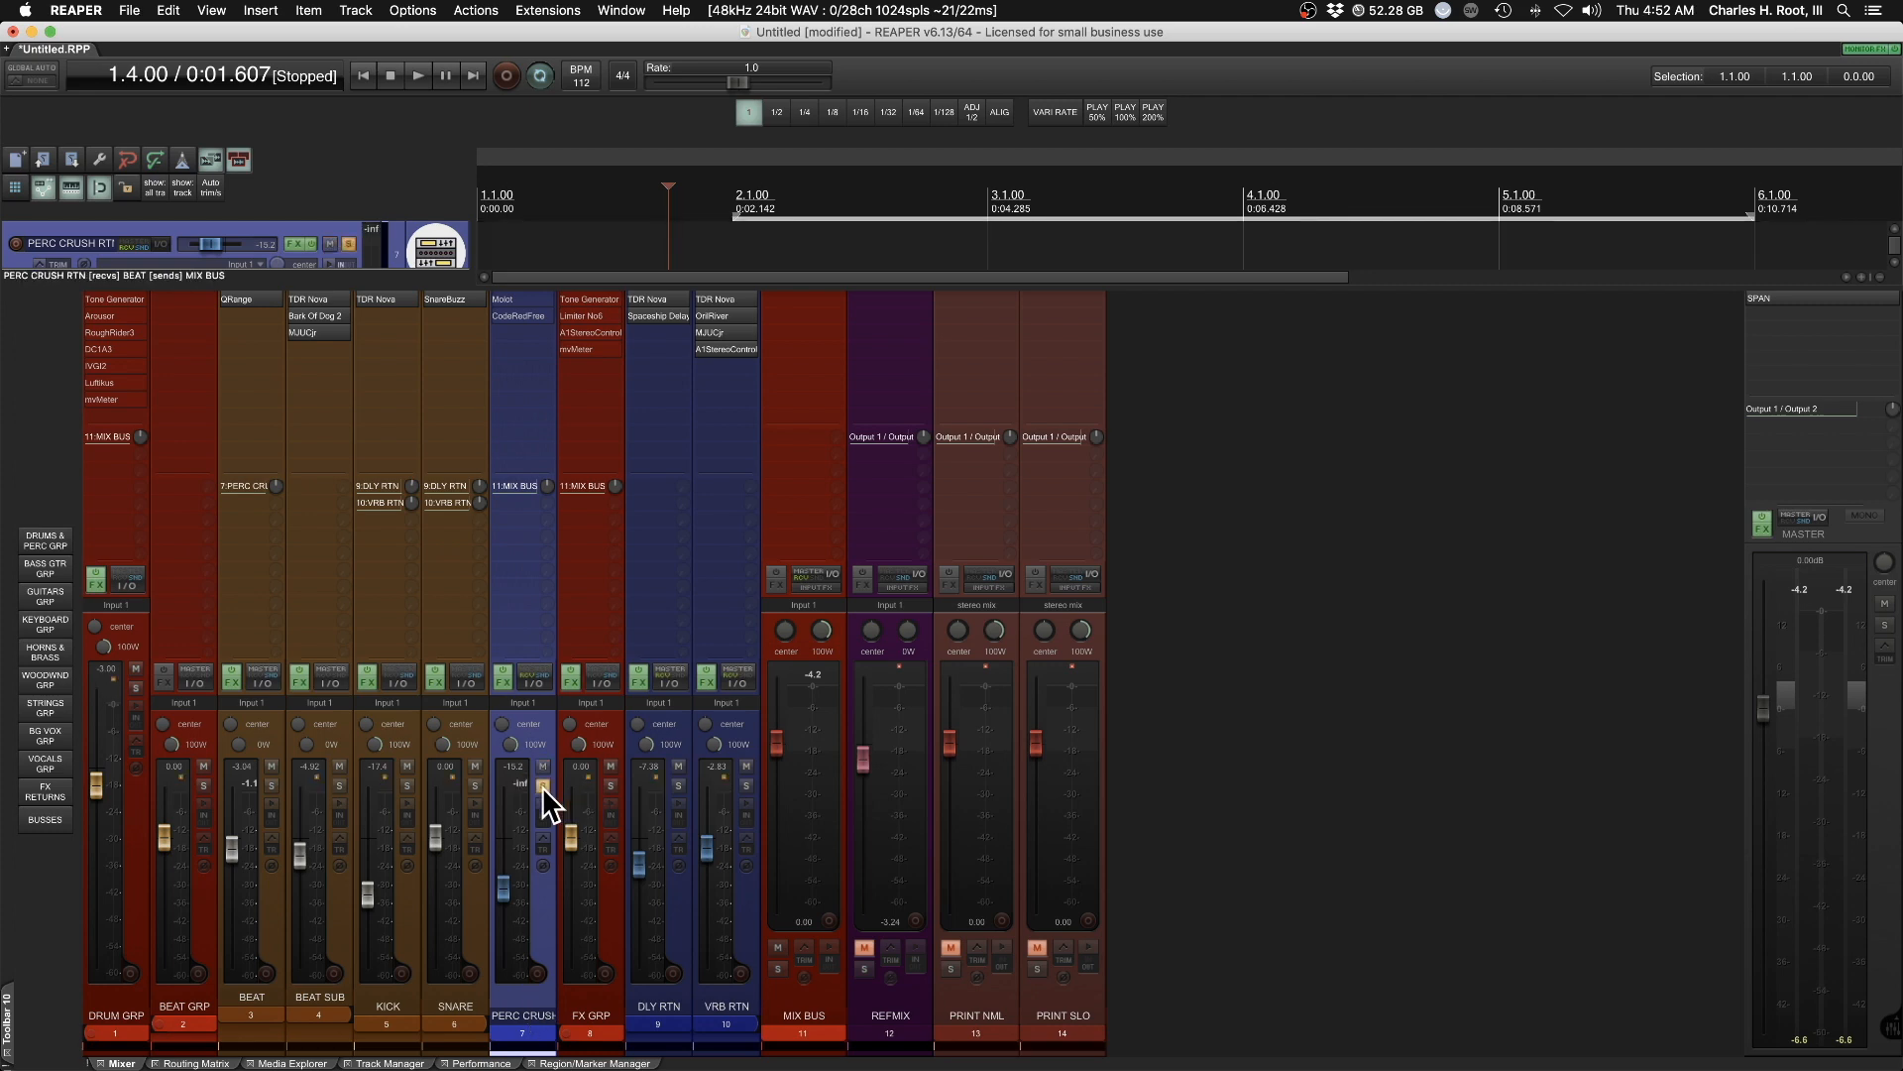
Open Molot on the PERC CRUSH RTN track and take it out of bypass while the loop plays
{"action": "left_click", "coordinate": [520, 300]}
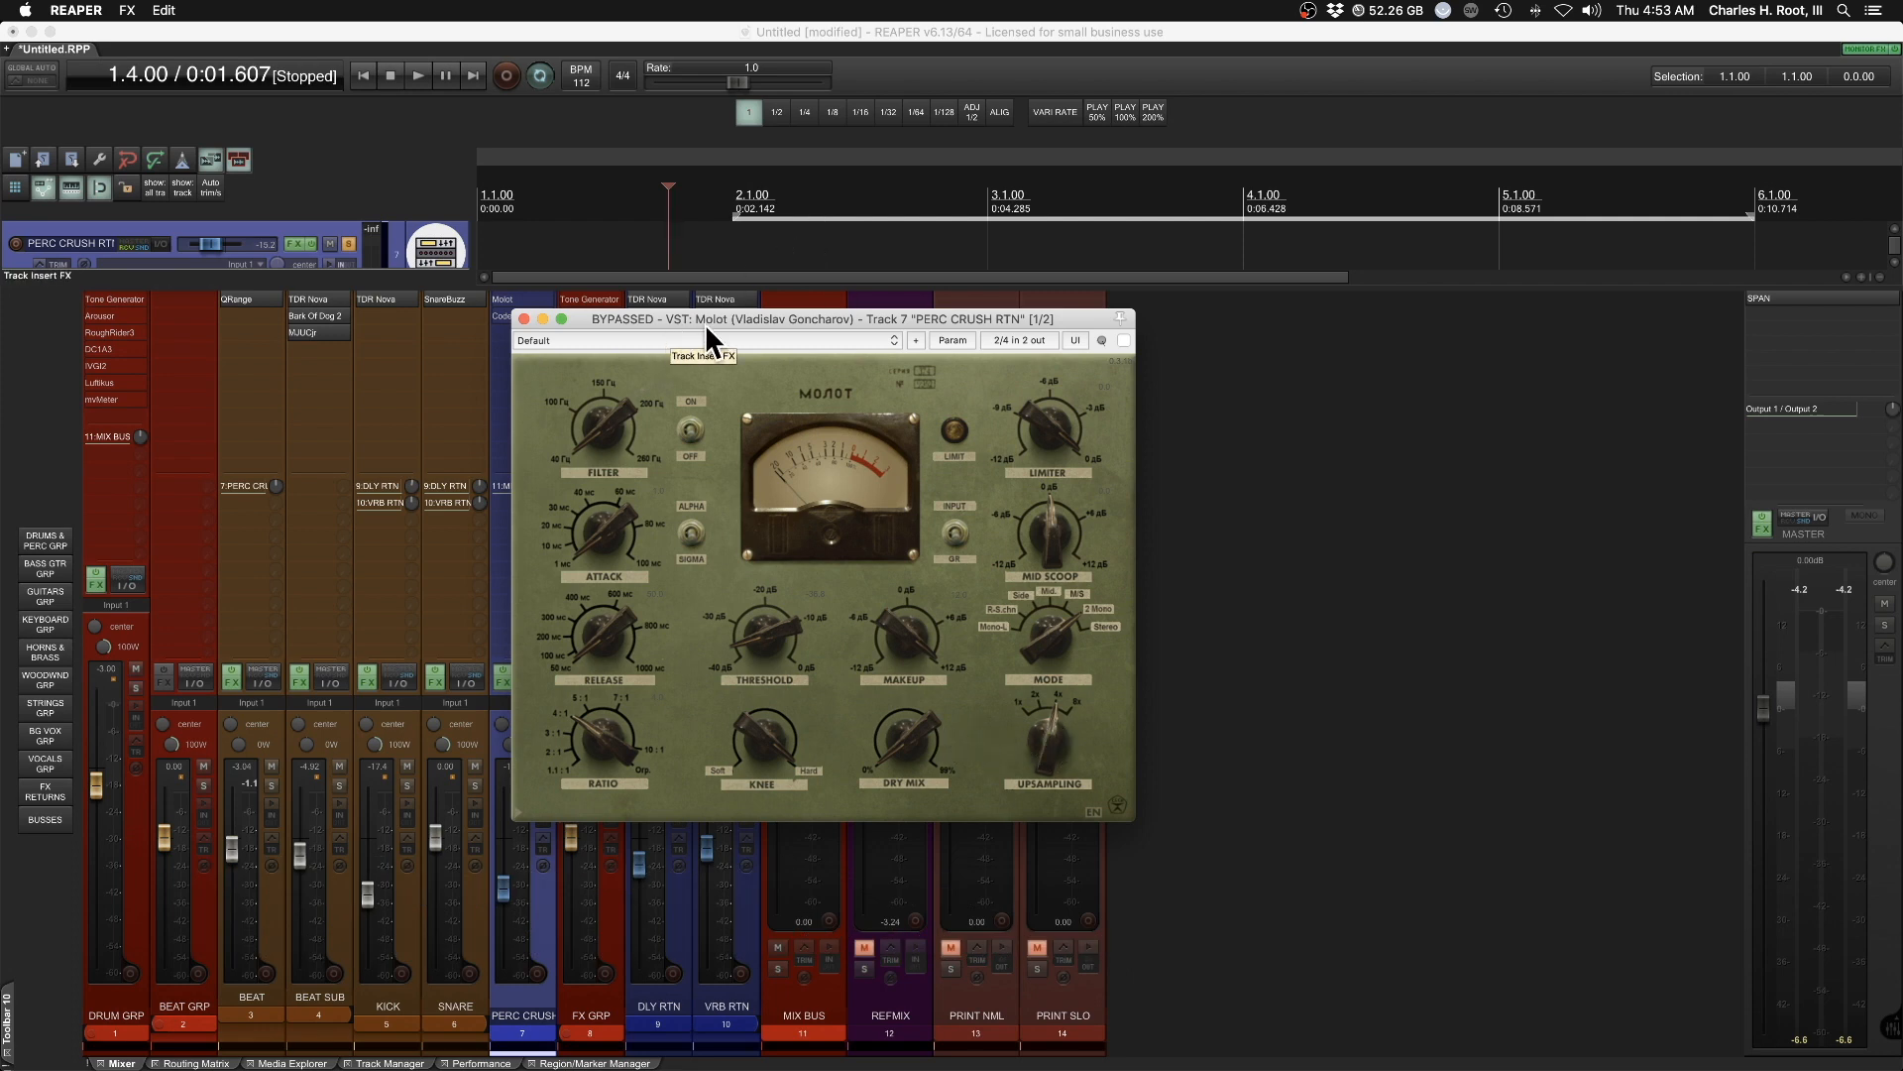
{"action": "left_click_drag", "start_coordinate": [740, 317], "coordinate": [1131, 287]}
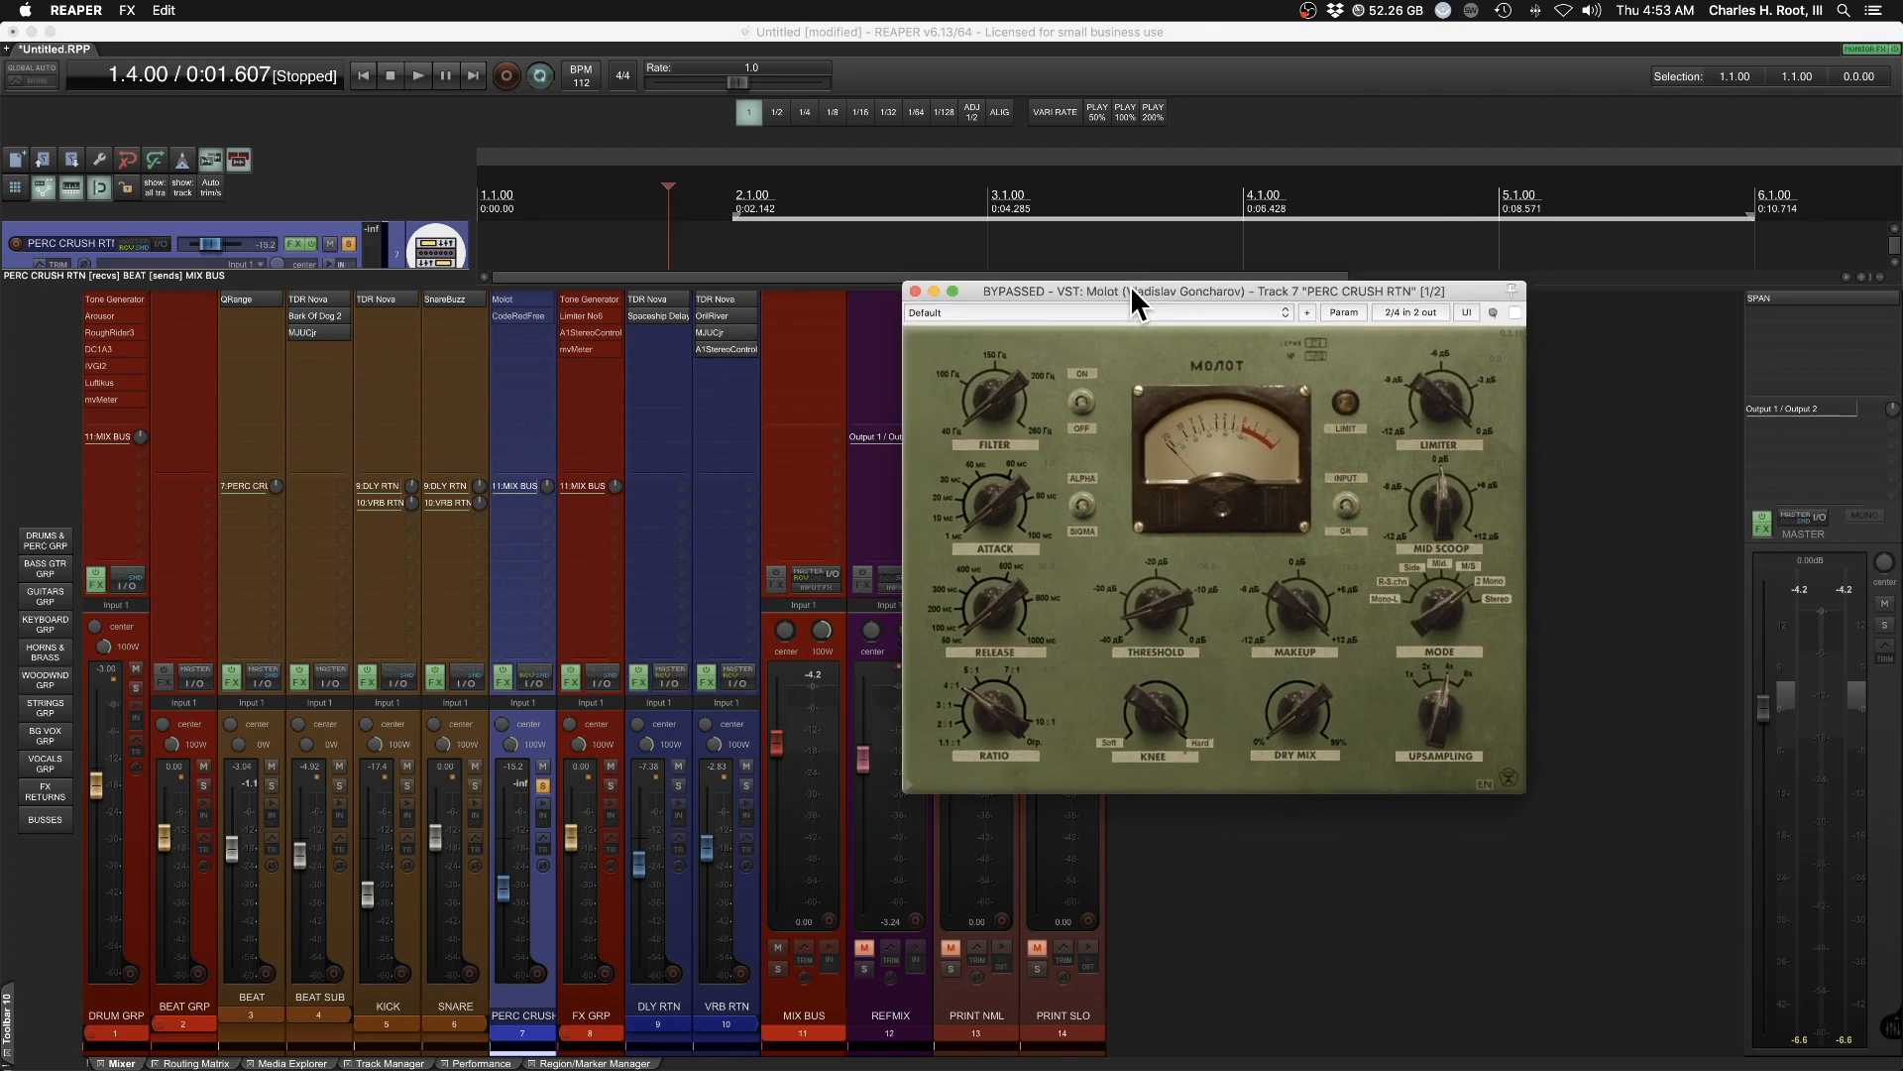
{"action": "key", "text": "space"}
{"action": "left_click", "coordinate": [1514, 312]}
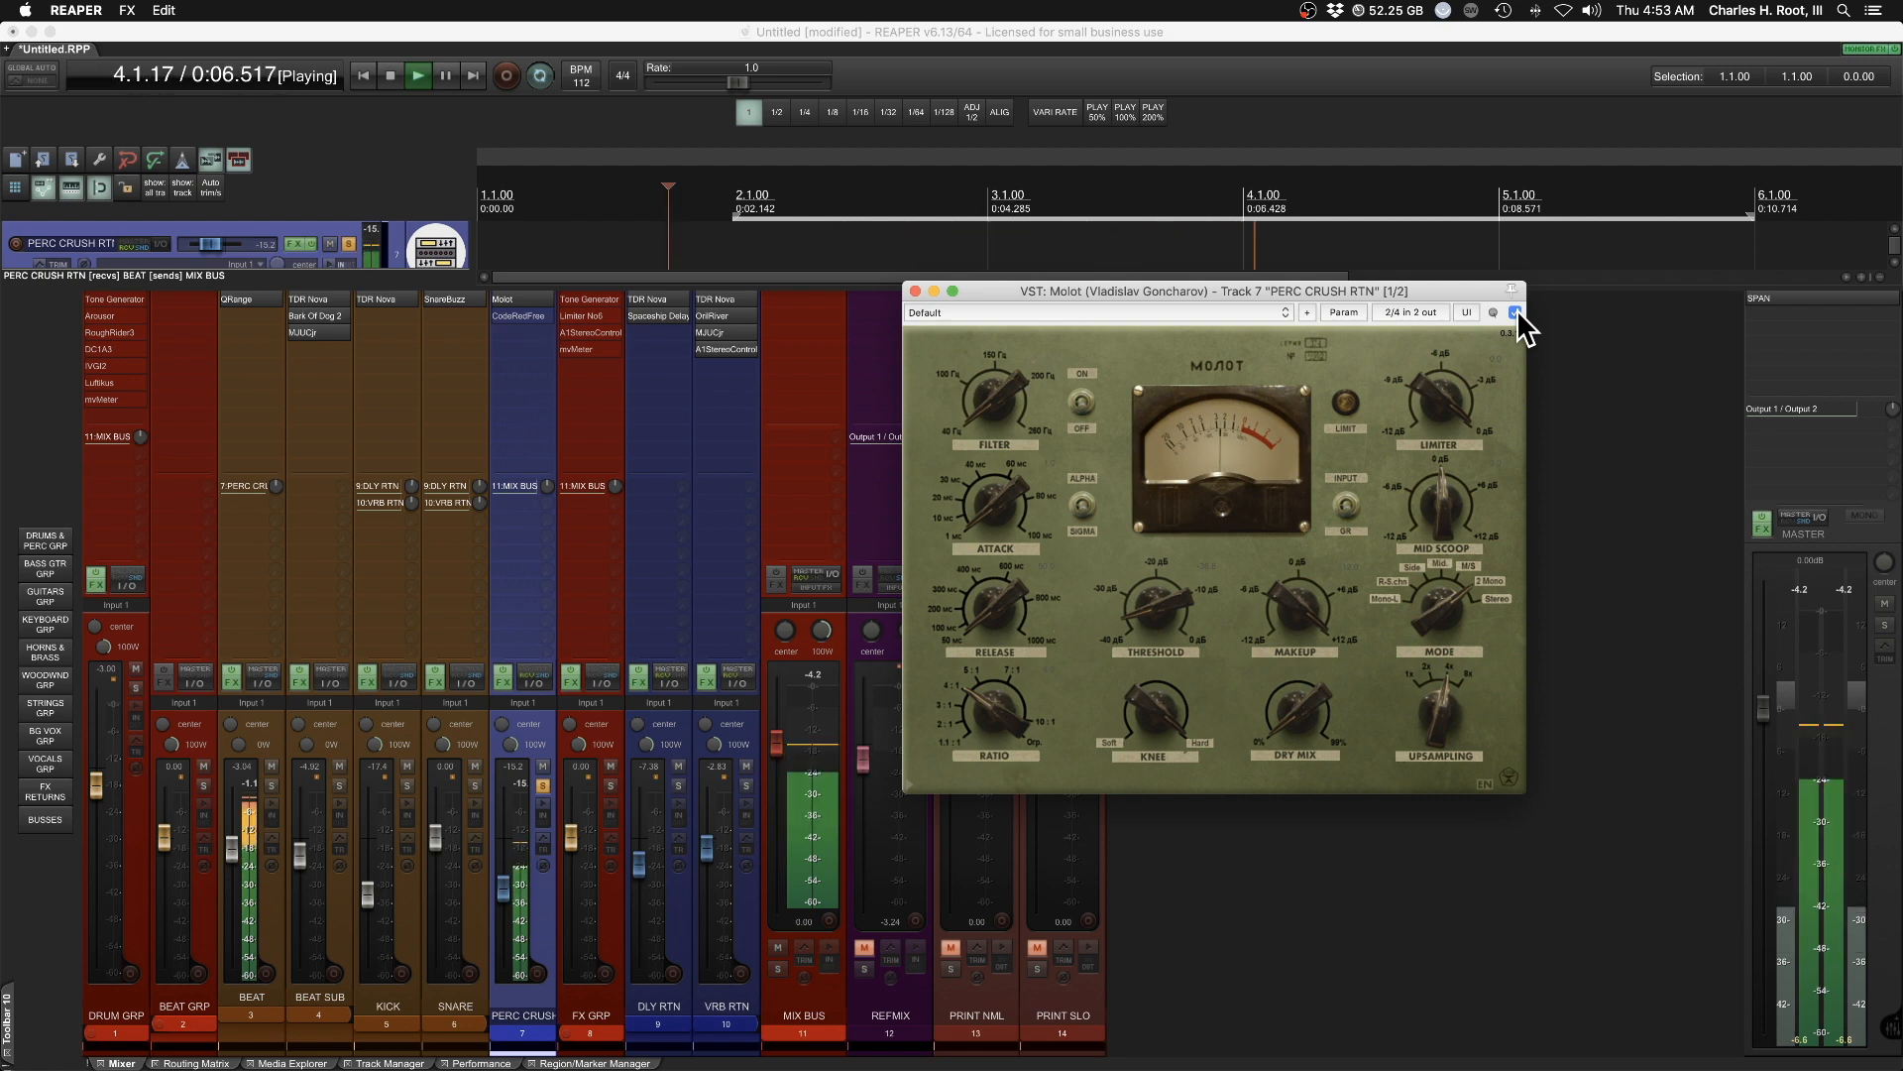
Stop playback and open CodeRedFree on the PERC CRUSH RTN track in place of the Molot window
{"action": "key", "text": "space"}
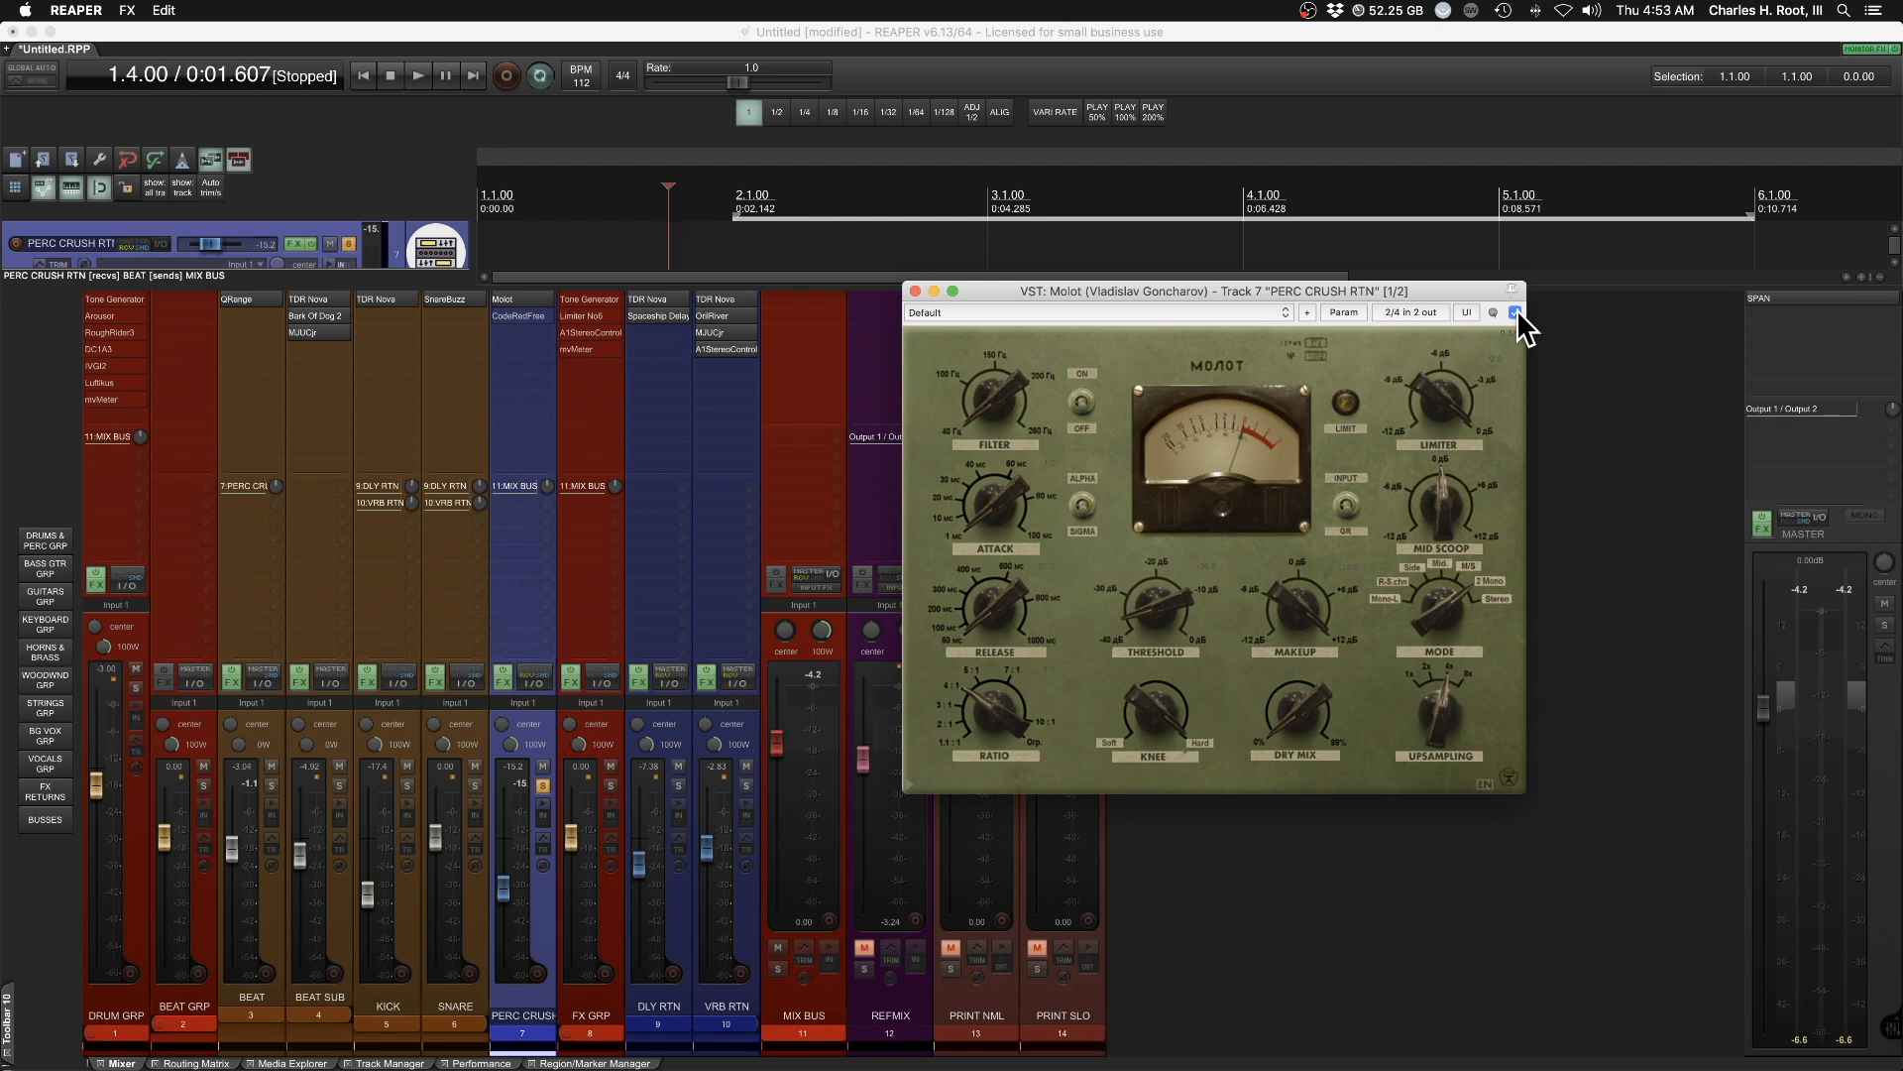
{"action": "left_click", "coordinate": [519, 315]}
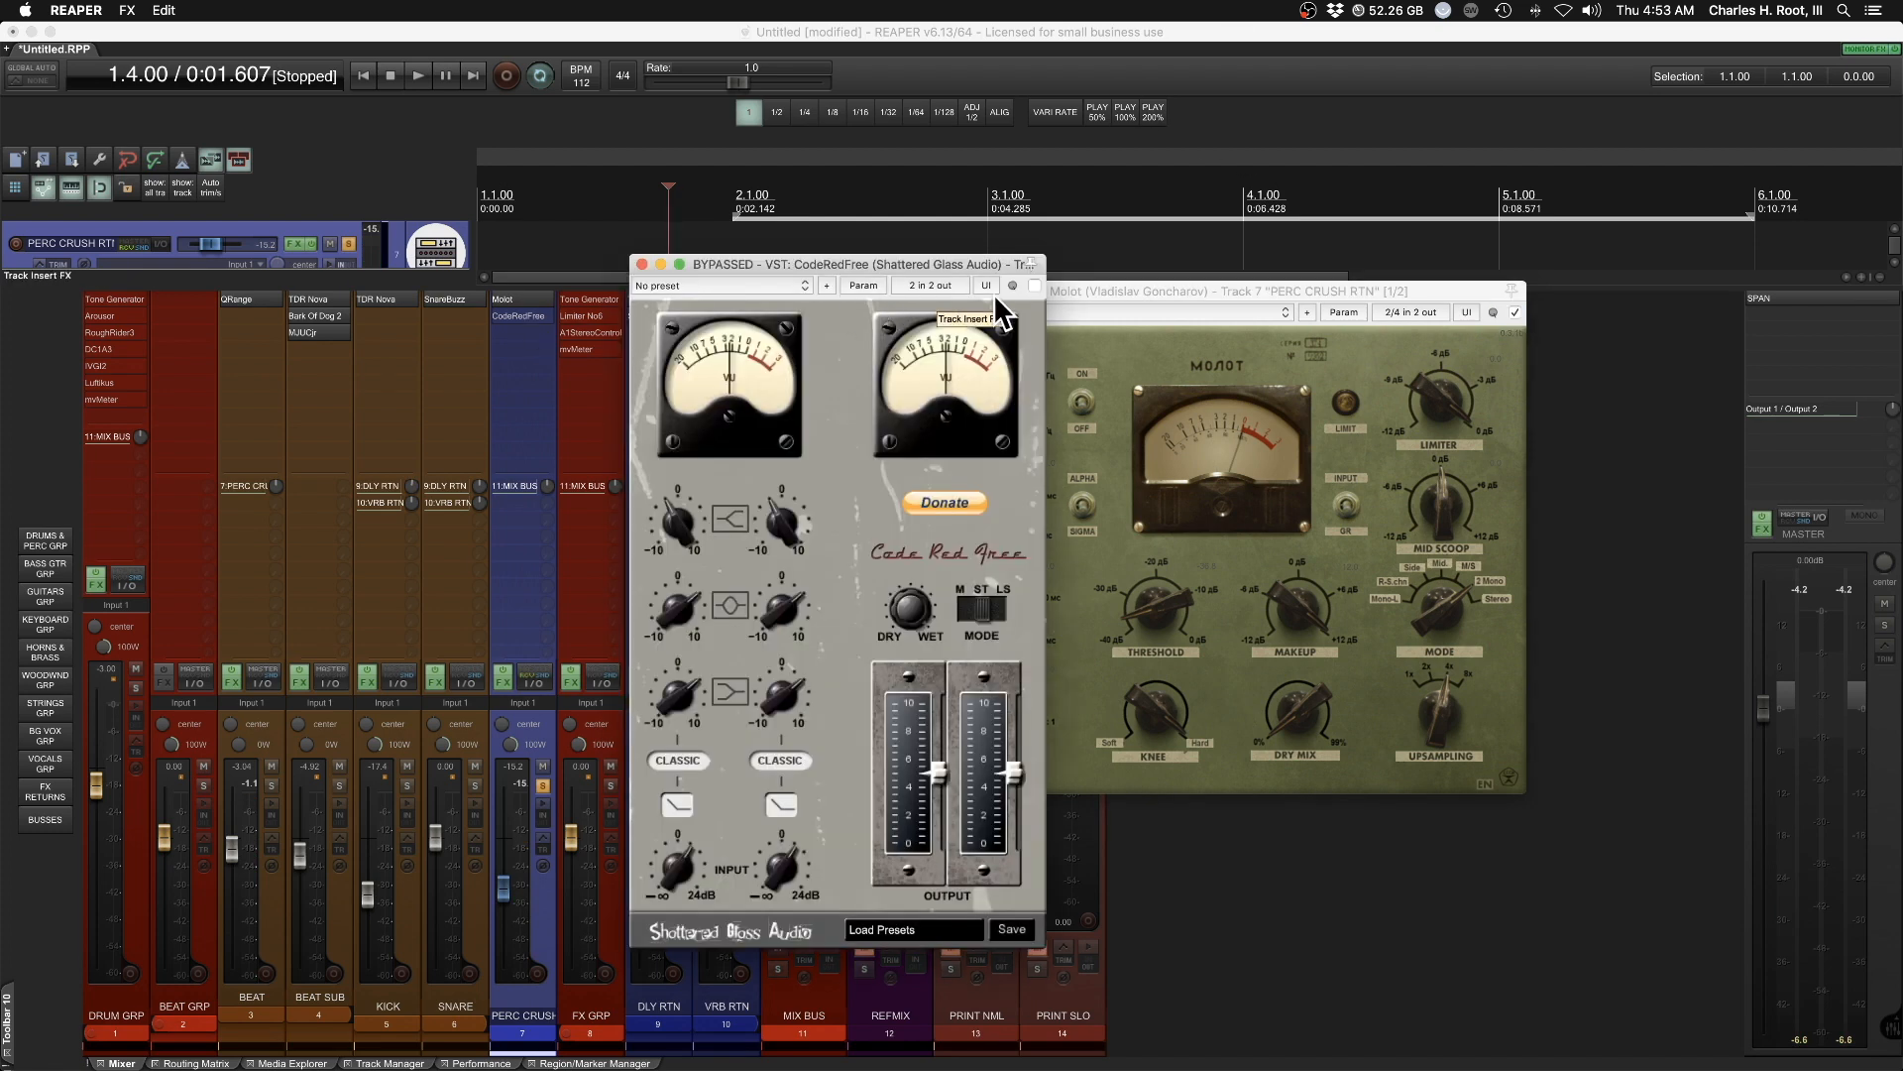
{"action": "left_click_drag", "start_coordinate": [1090, 288], "coordinate": [1304, 286]}
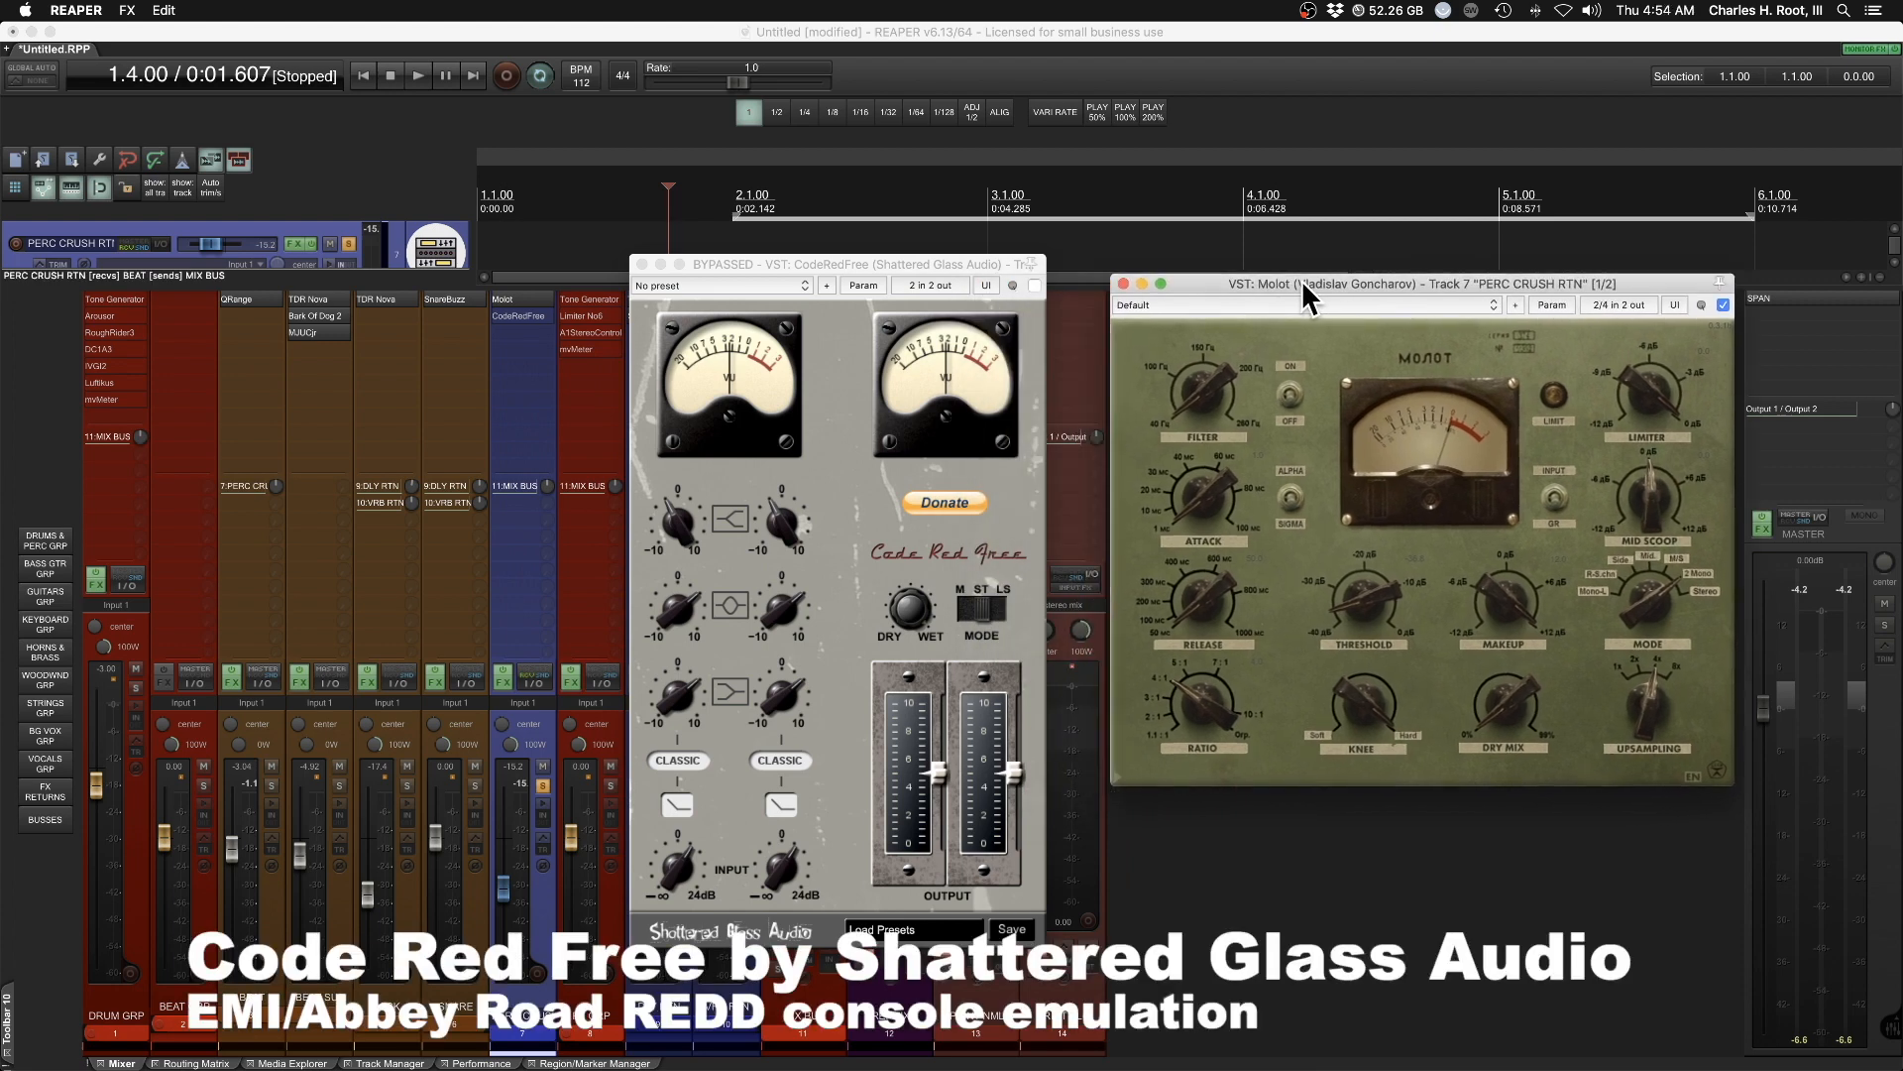
{"action": "left_click", "coordinate": [1724, 305]}
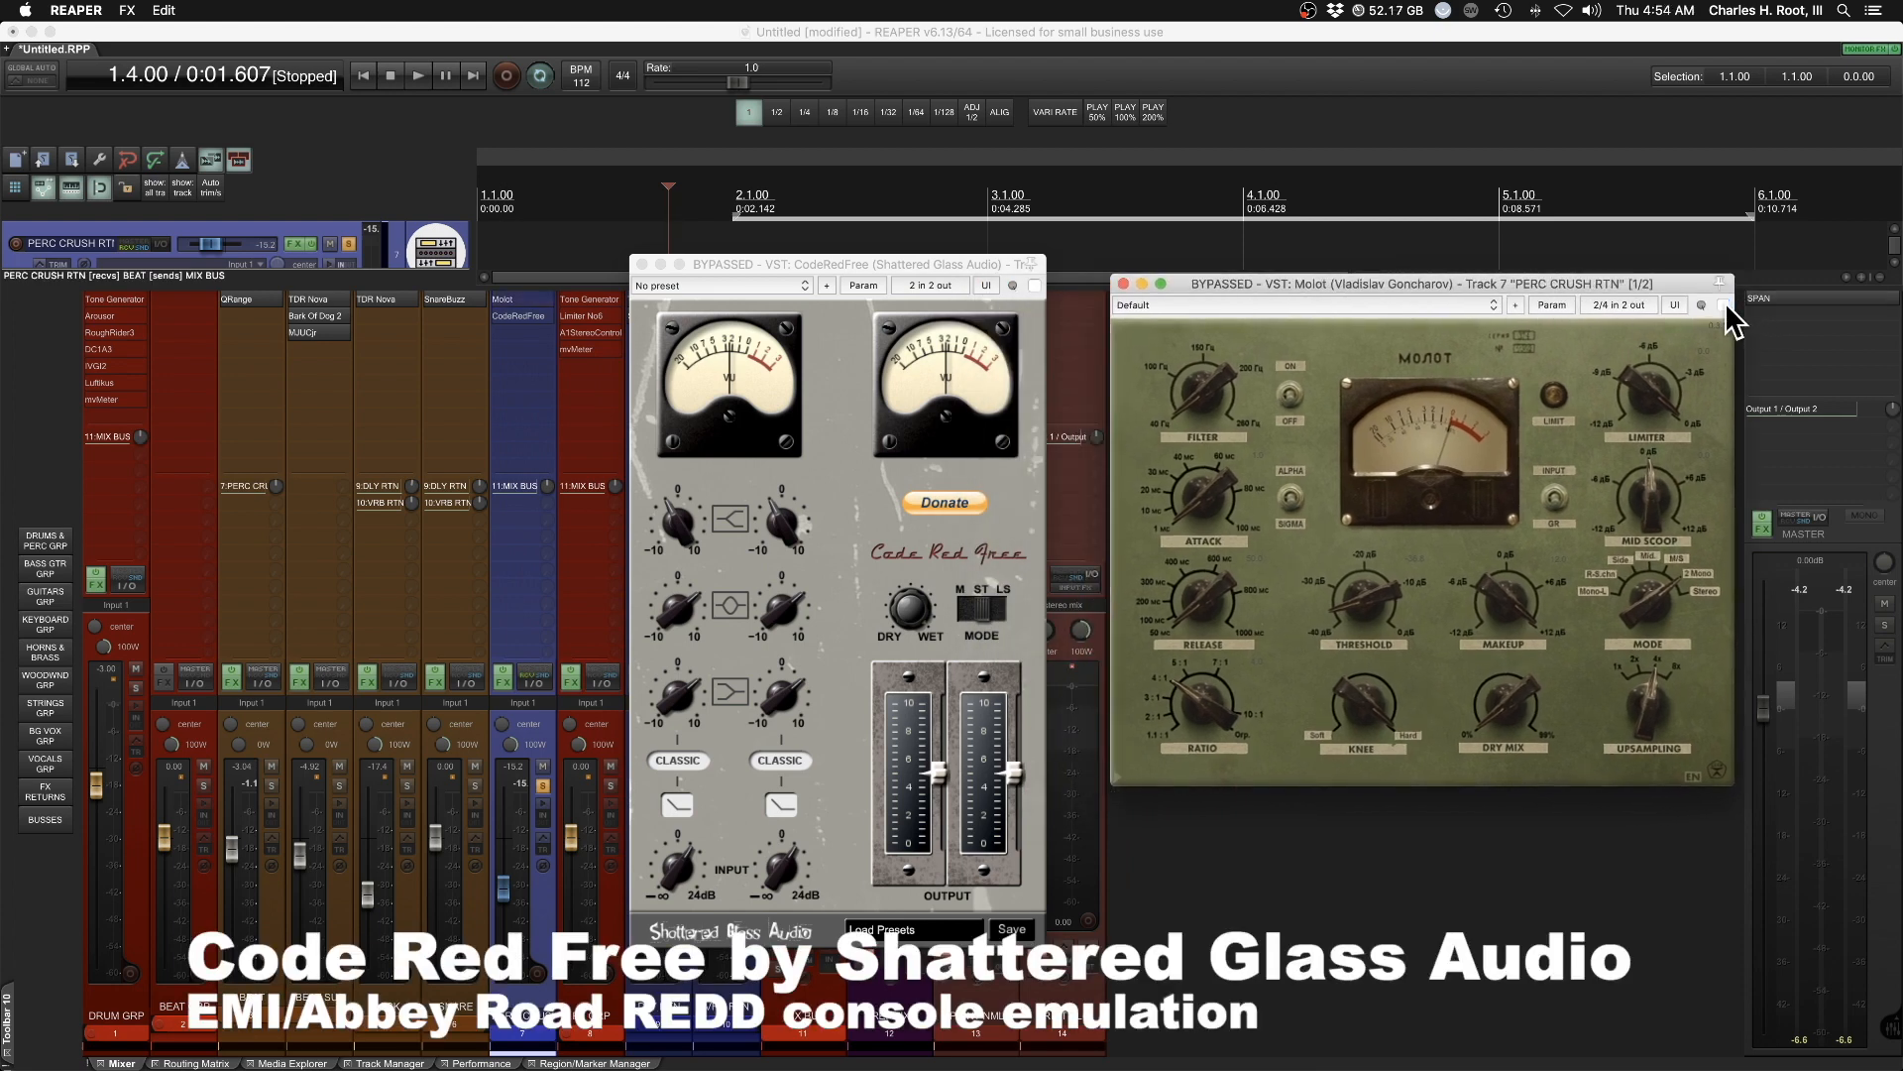
{"action": "left_click", "coordinate": [1123, 283]}
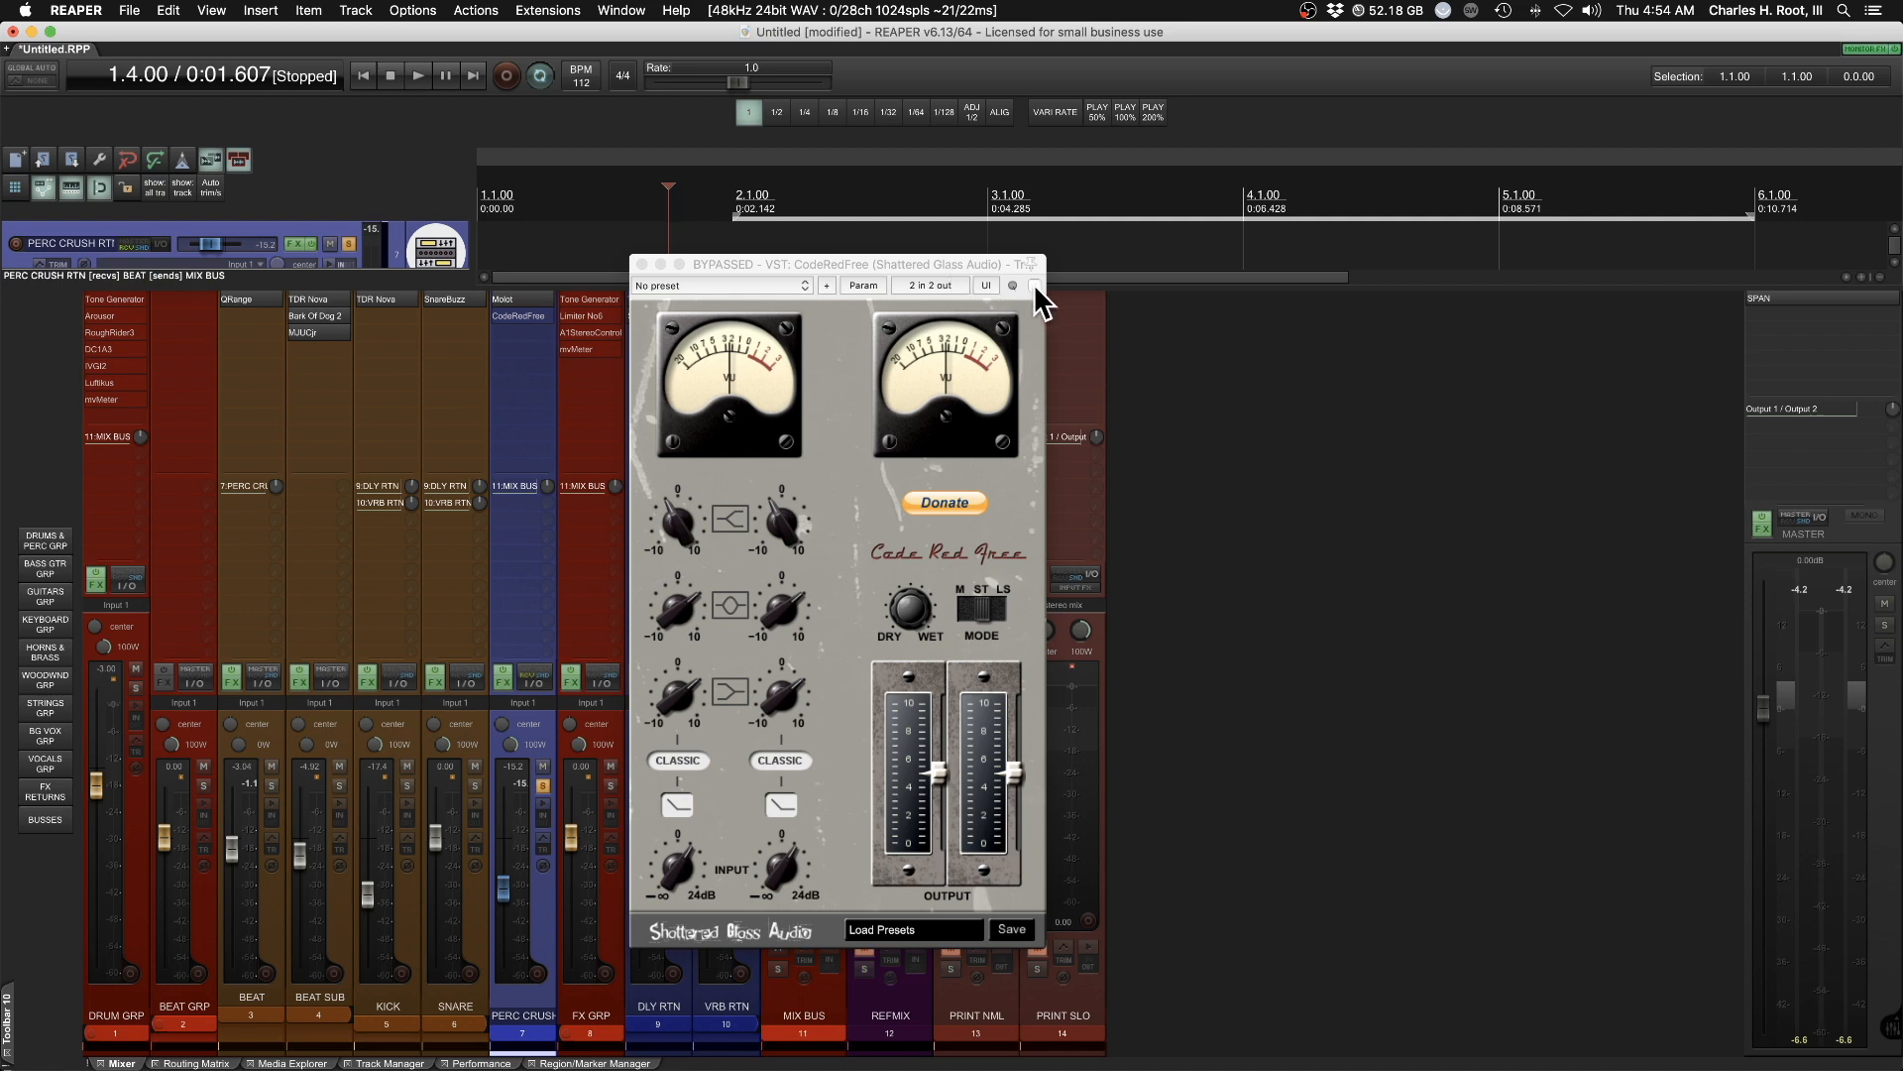
Take CodeRedFree out of bypass while the loop plays, and close its window after stopping playback
{"action": "key", "text": "space"}
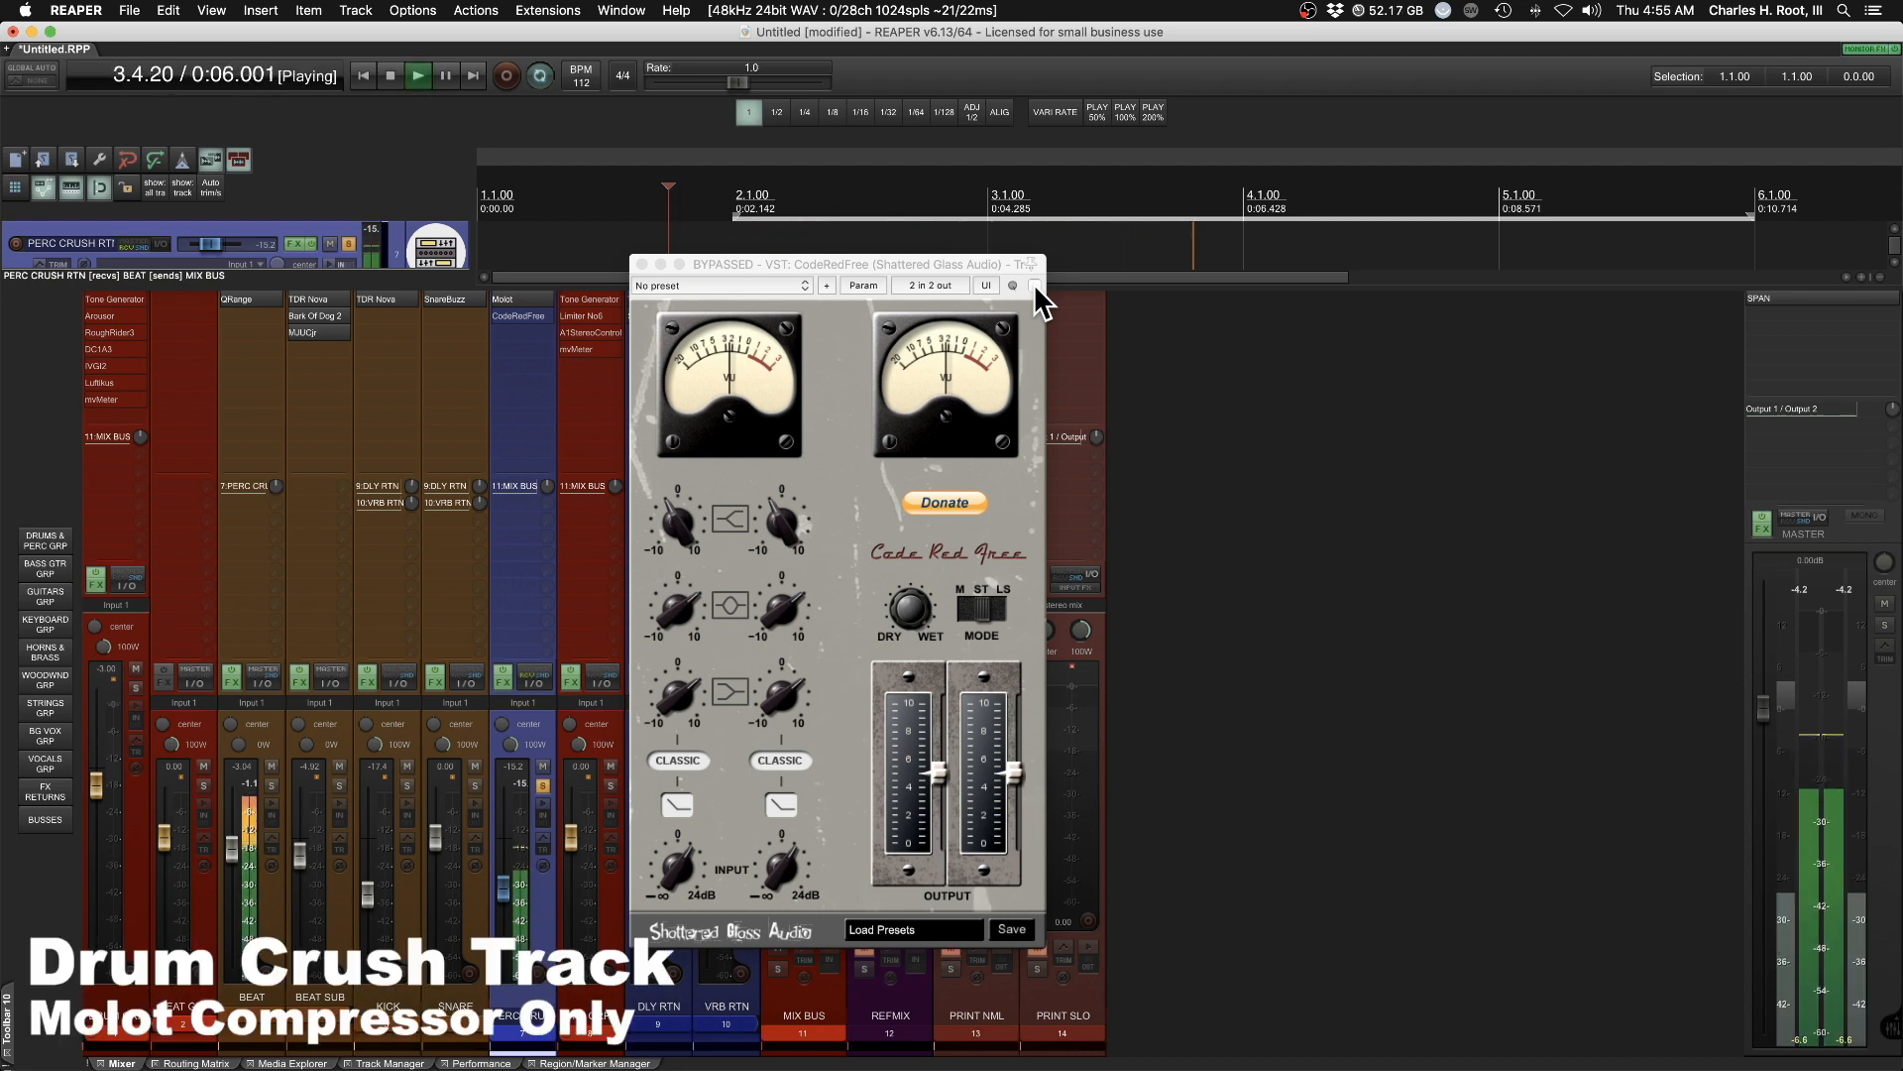
{"action": "left_click", "coordinate": [1034, 284]}
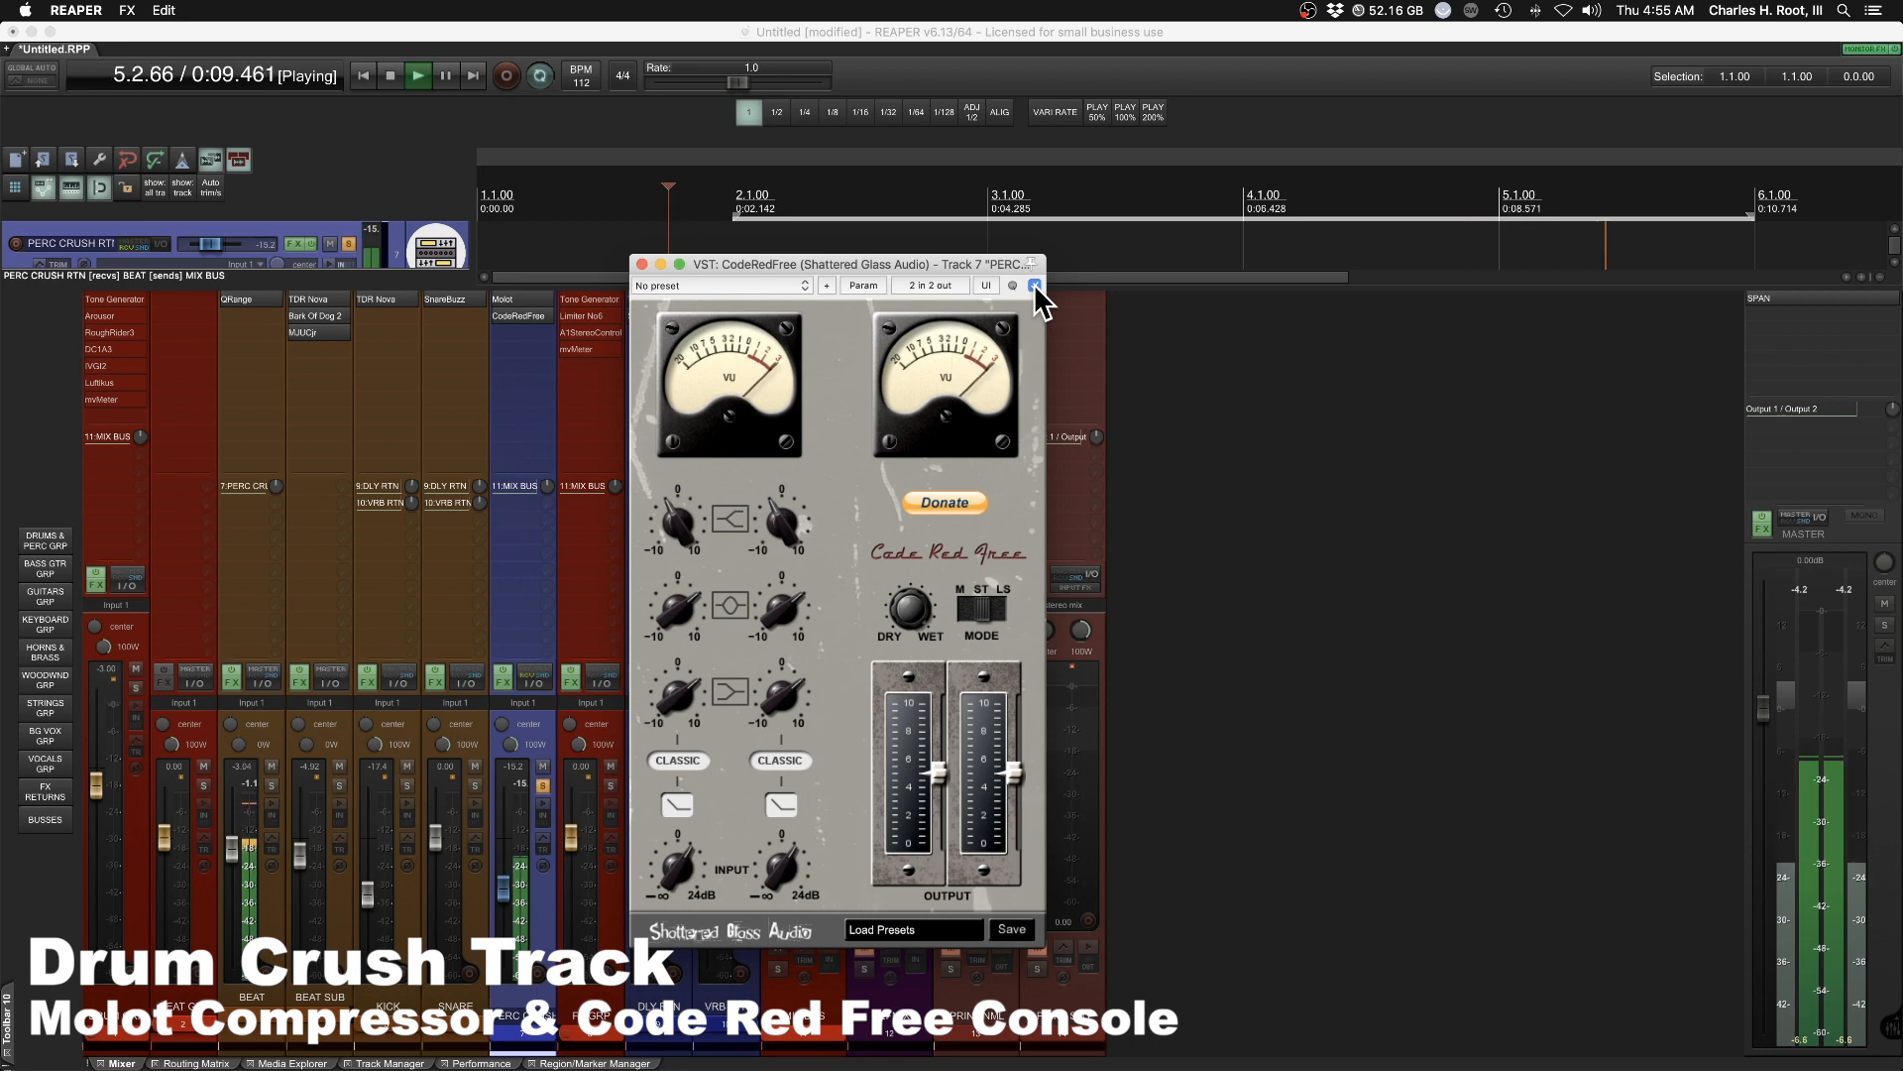
{"action": "key", "text": "space"}
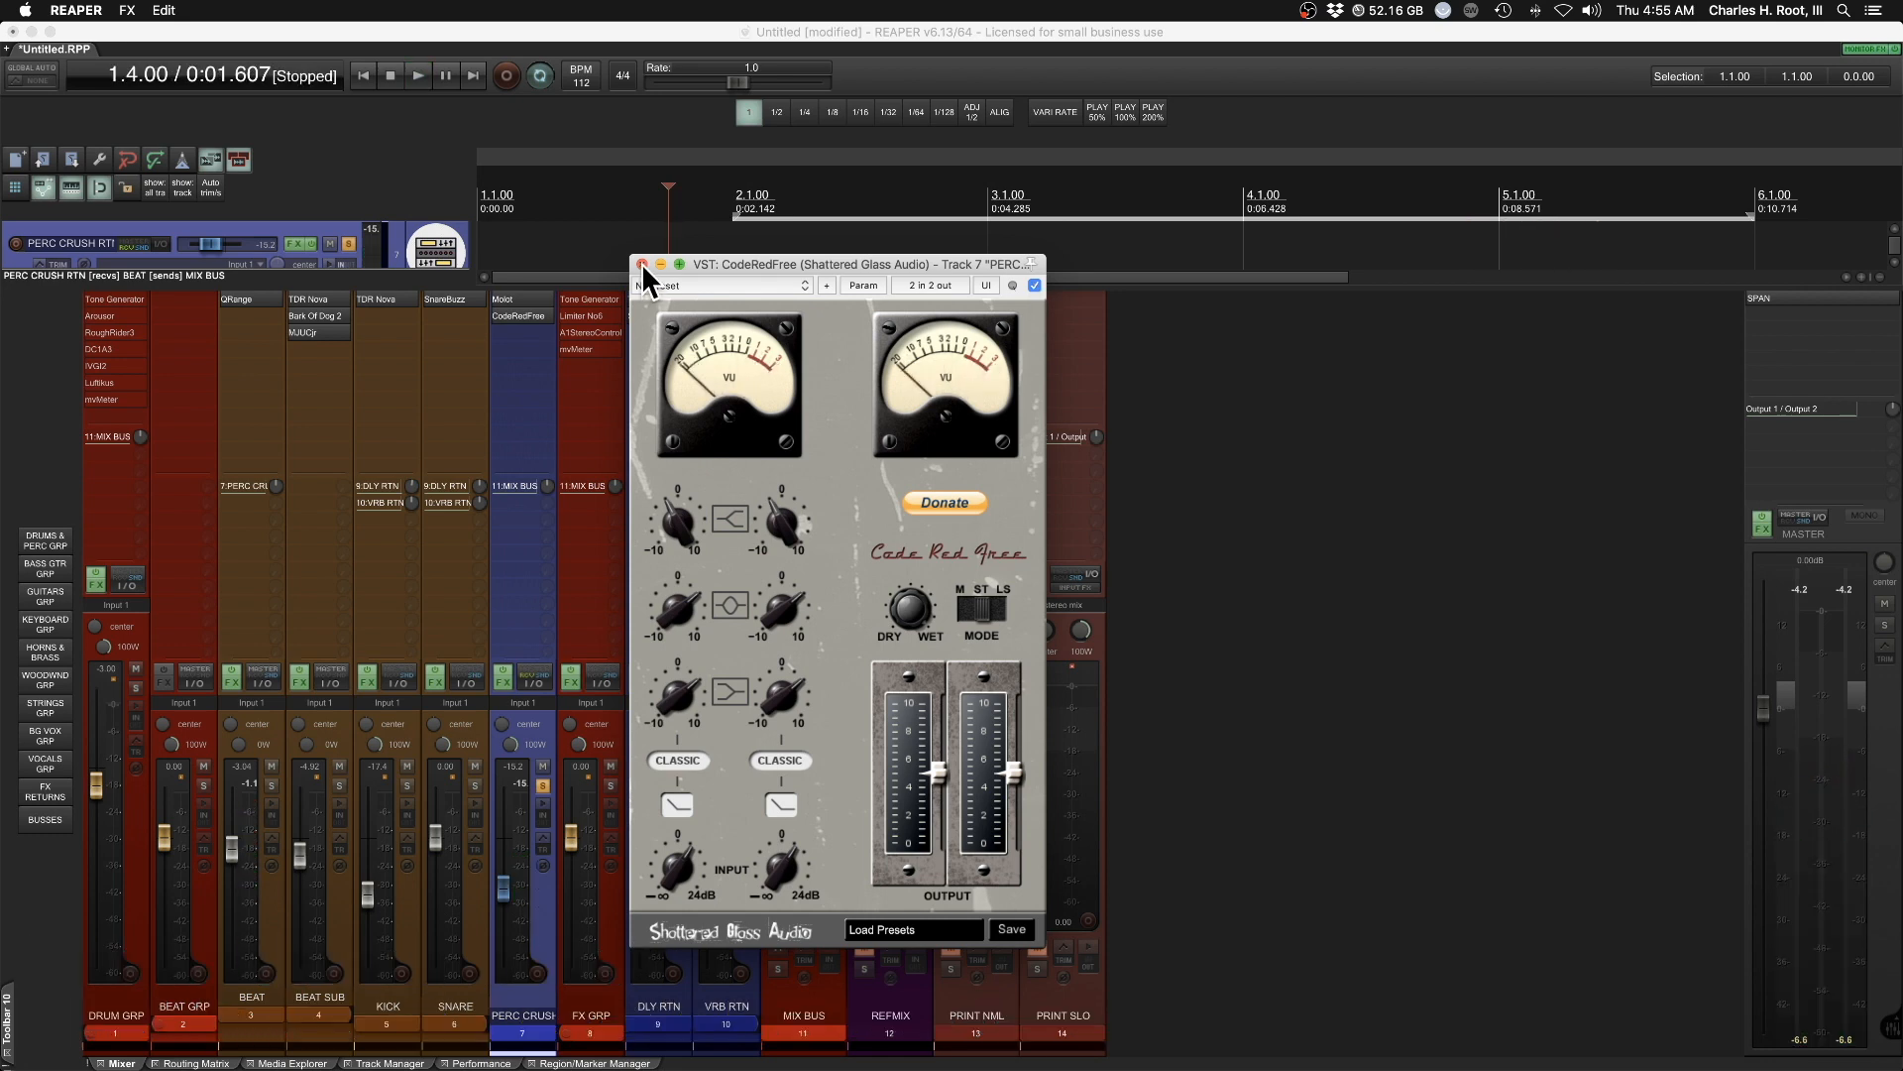
{"action": "left_click", "coordinate": [641, 264]}
Mute the DLY RTN and VRB RTN tracks and unsolo the PERC CRUSH RTN track
{"action": "left_click", "coordinate": [678, 768]}
{"action": "left_click", "coordinate": [747, 768]}
{"action": "left_click", "coordinate": [542, 784]}
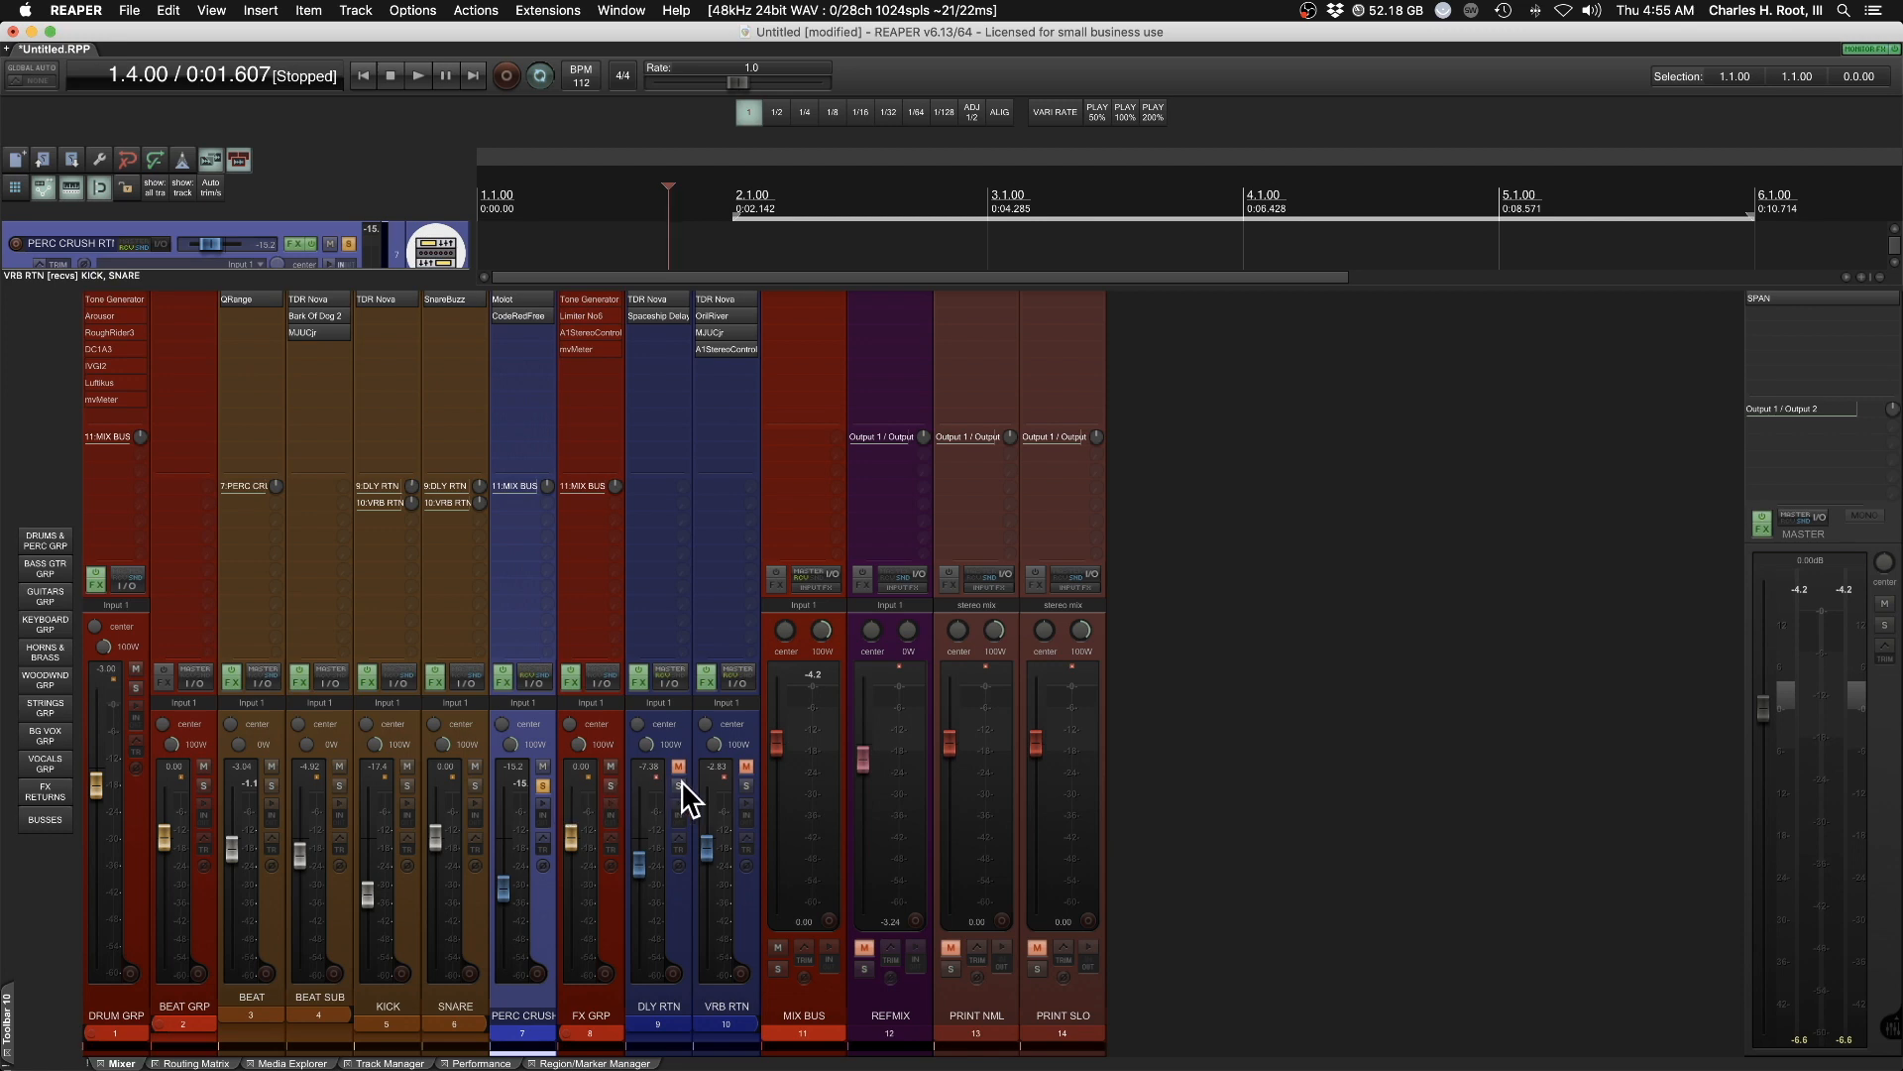
{"action": "left_click", "coordinate": [542, 785]}
Play the mix and sweep the PERC CRUSH RTN volume up and down, settling it at about -14.8 dB
{"action": "key", "text": "space"}
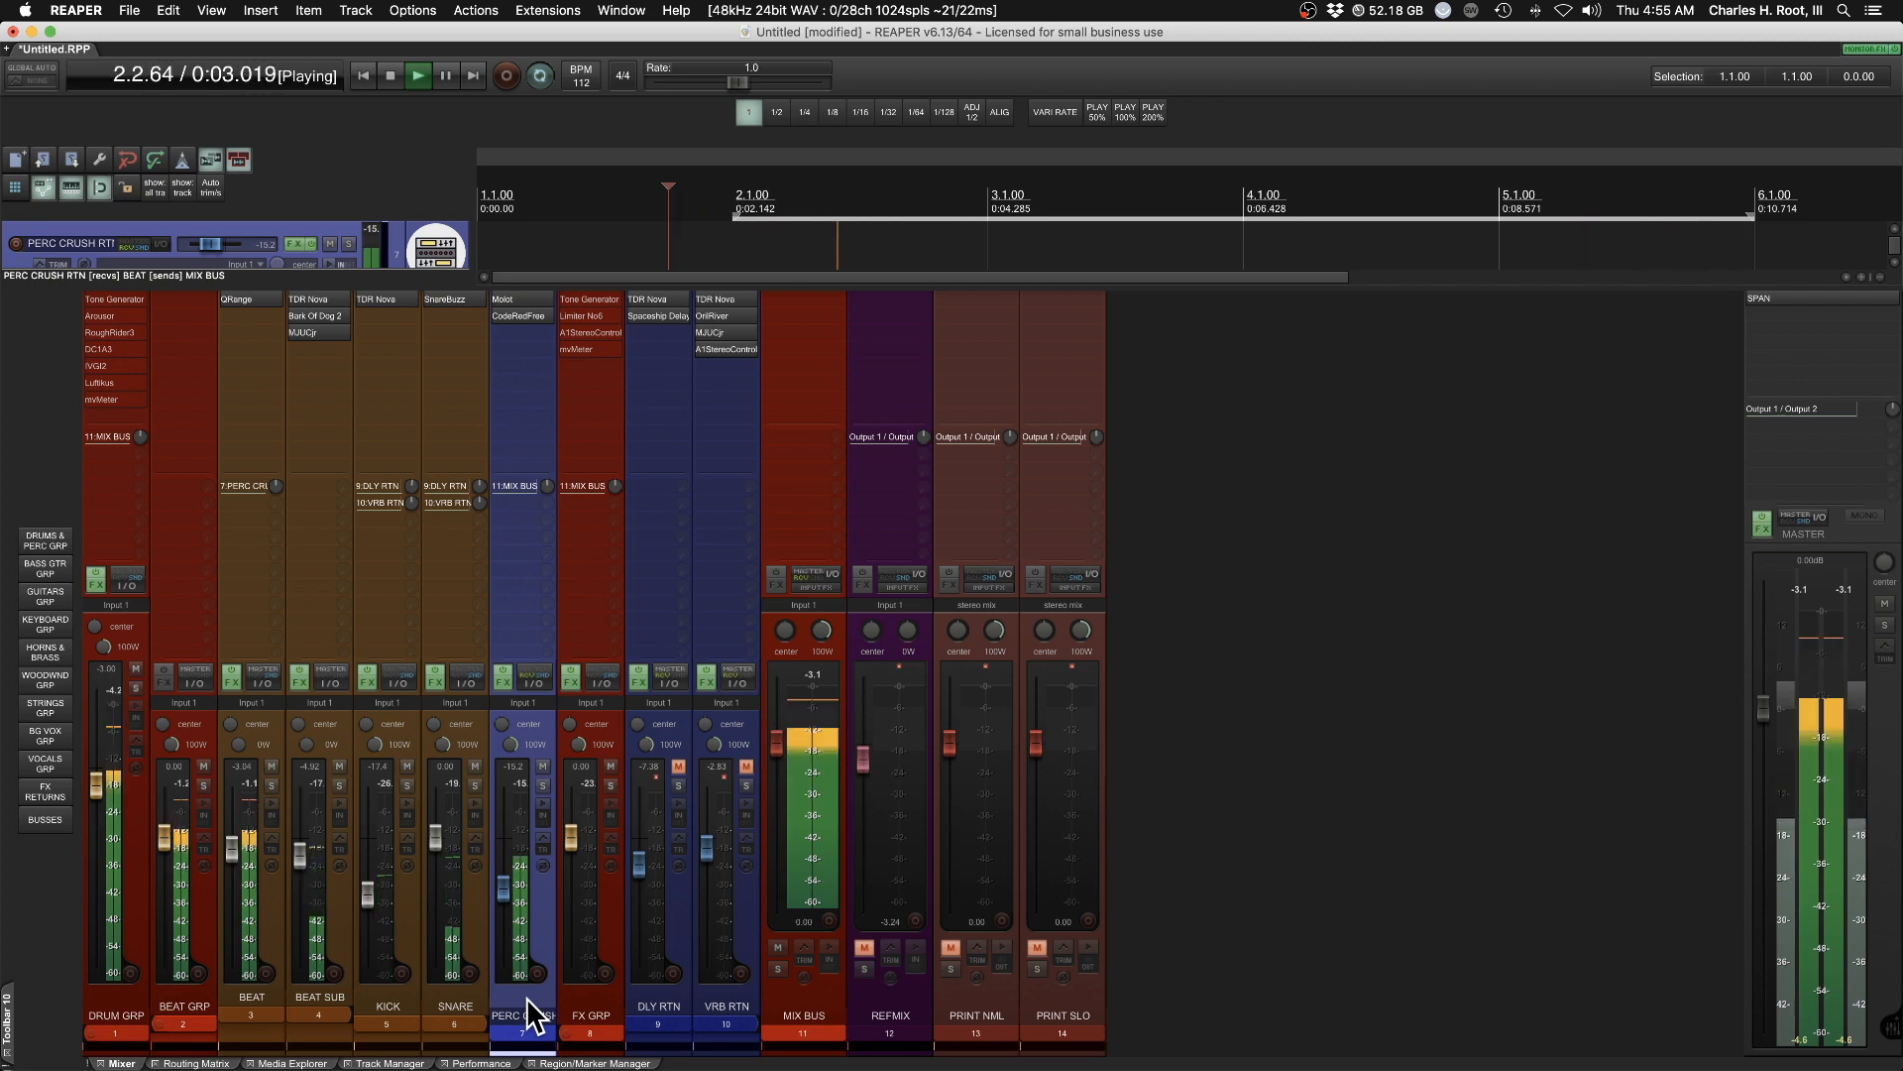
{"action": "scroll", "coordinate": [527, 997], "scroll_direction": "up", "scroll_amount": 10}
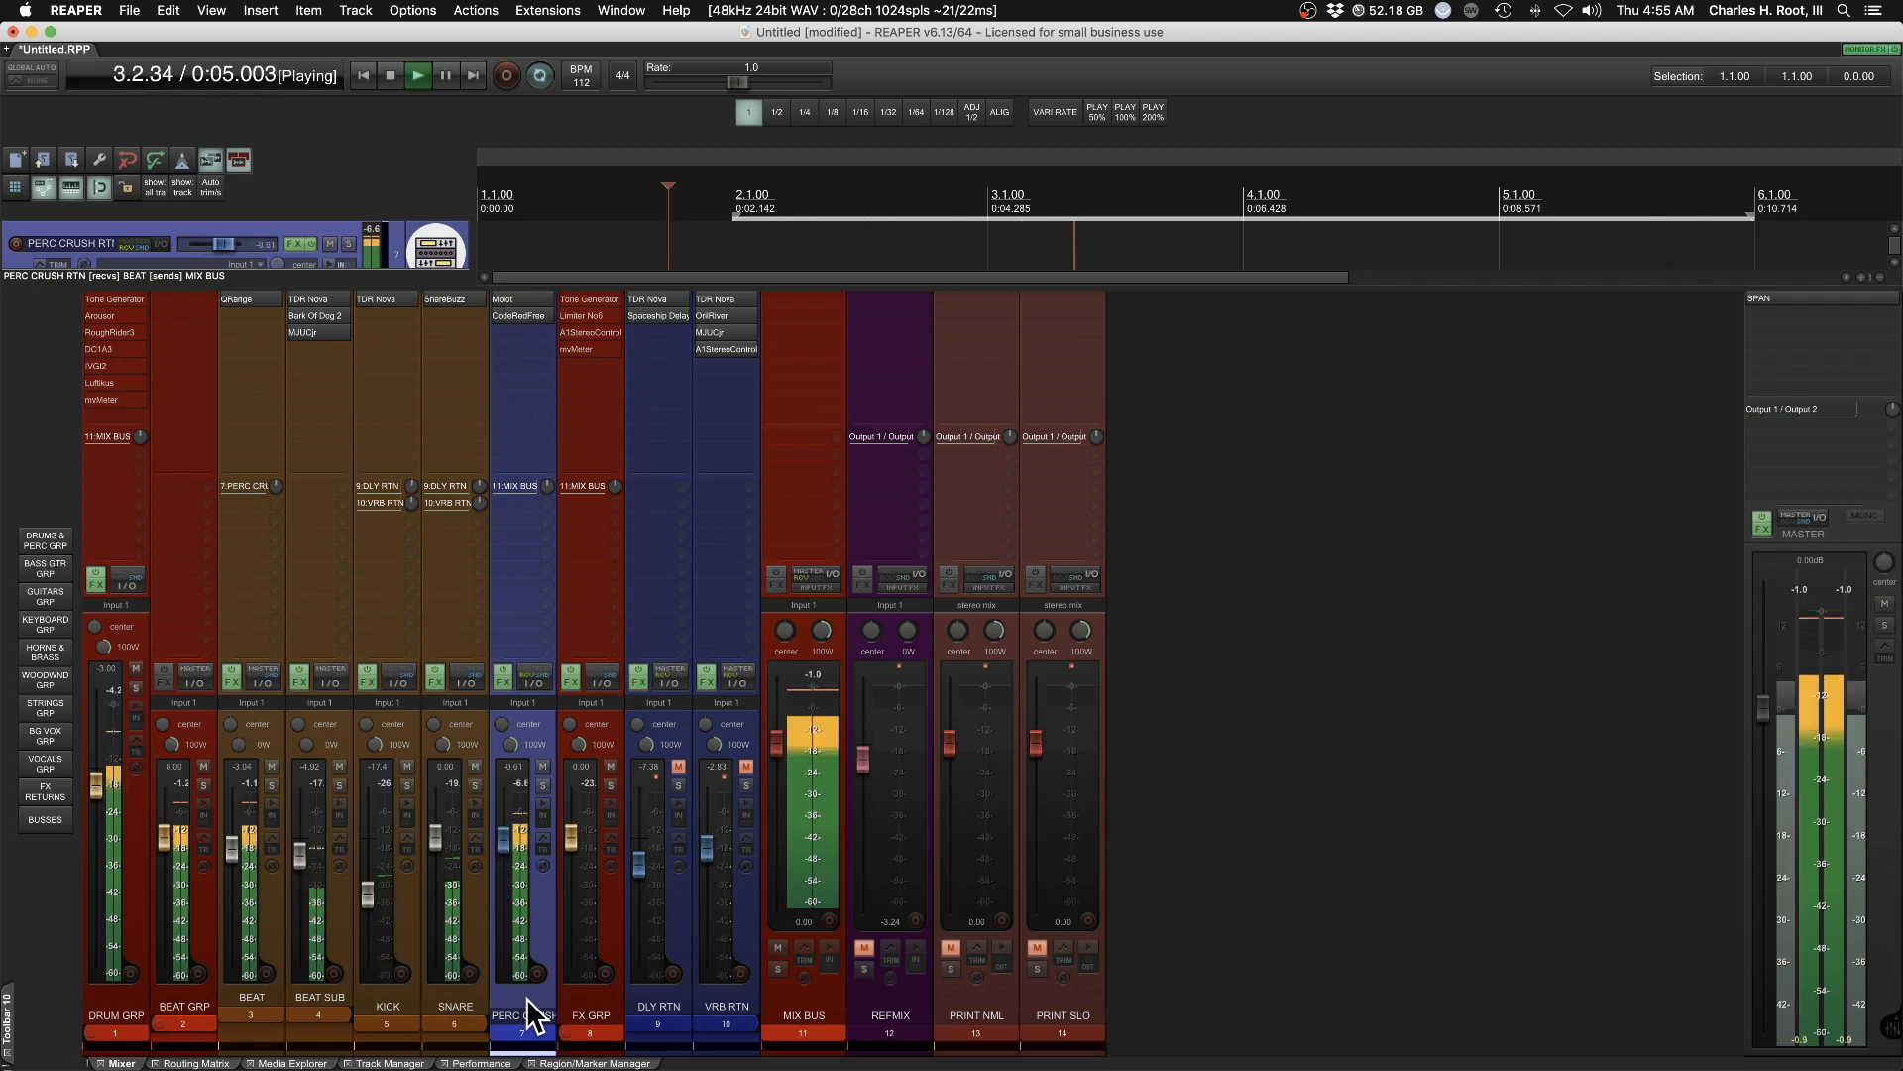
{"action": "scroll", "coordinate": [526, 997], "scroll_direction": "down", "scroll_amount": 5}
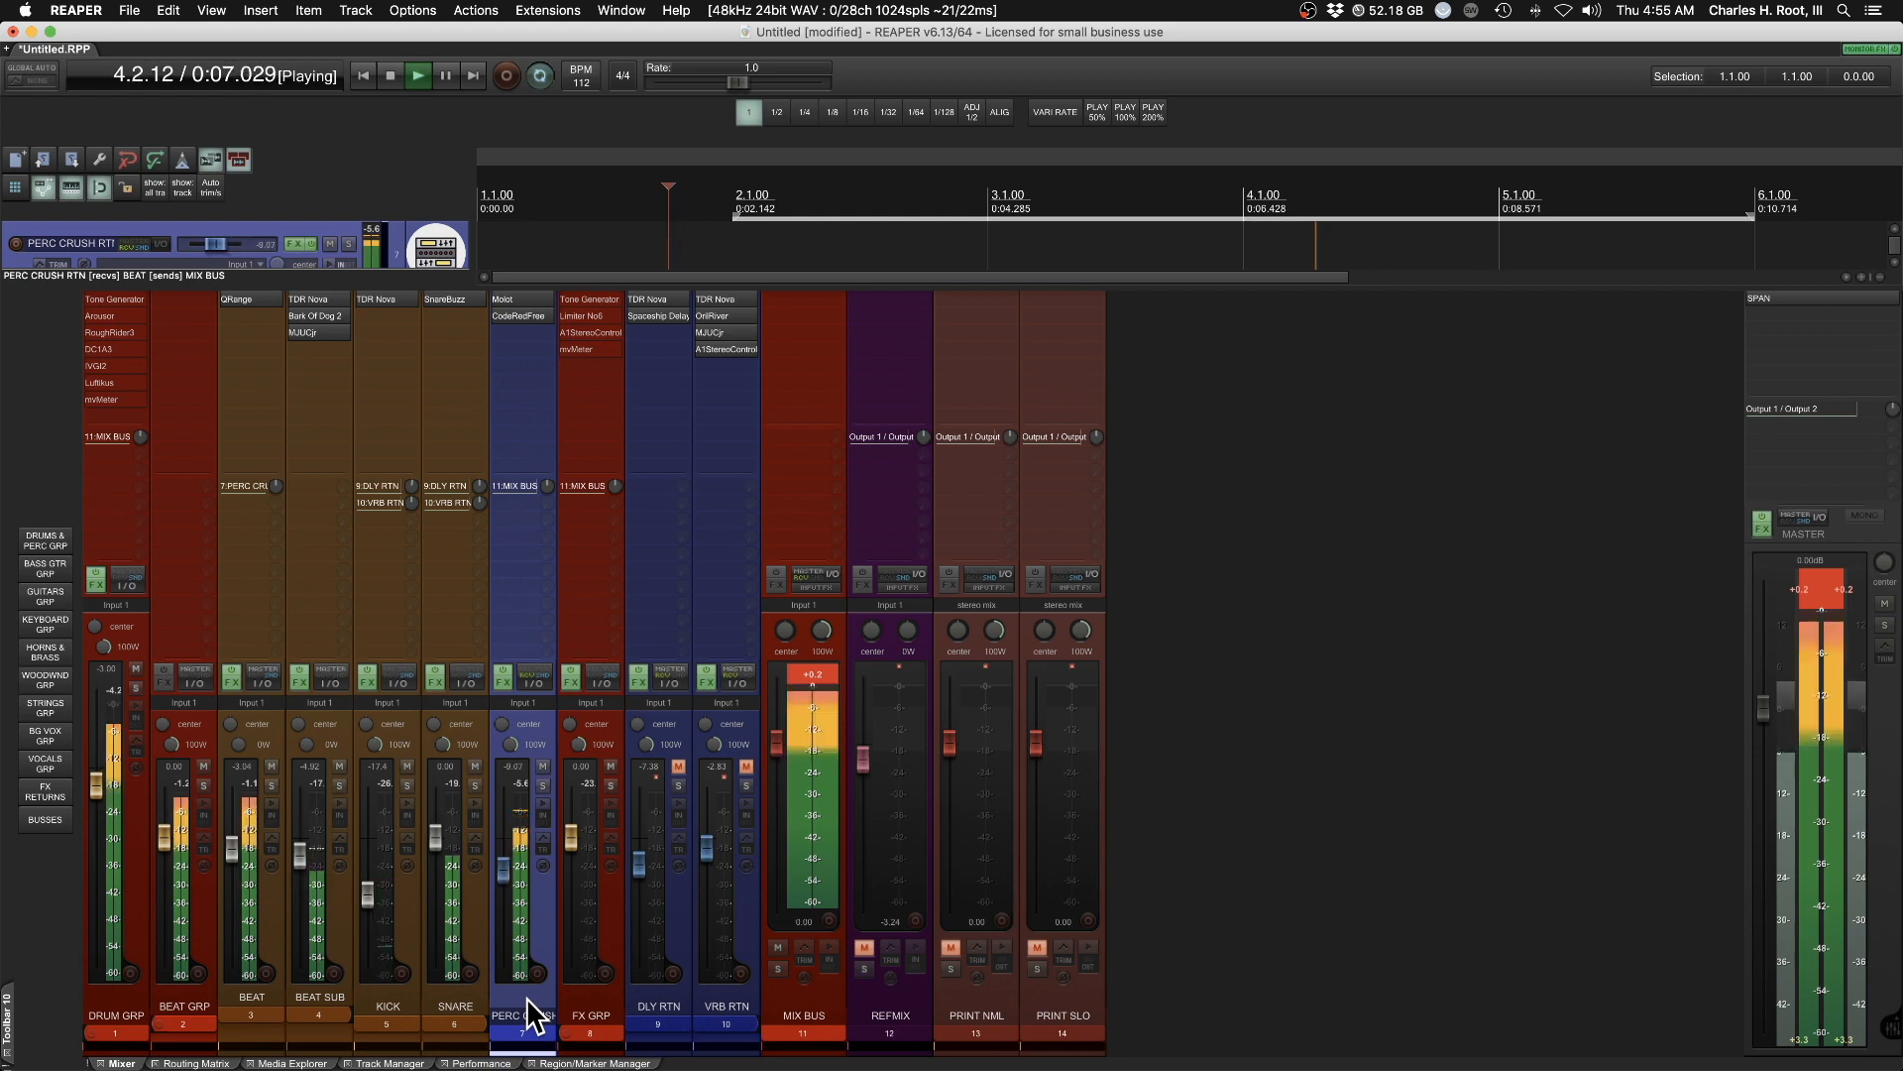
{"action": "scroll", "coordinate": [526, 997], "scroll_direction": "down", "scroll_amount": 15}
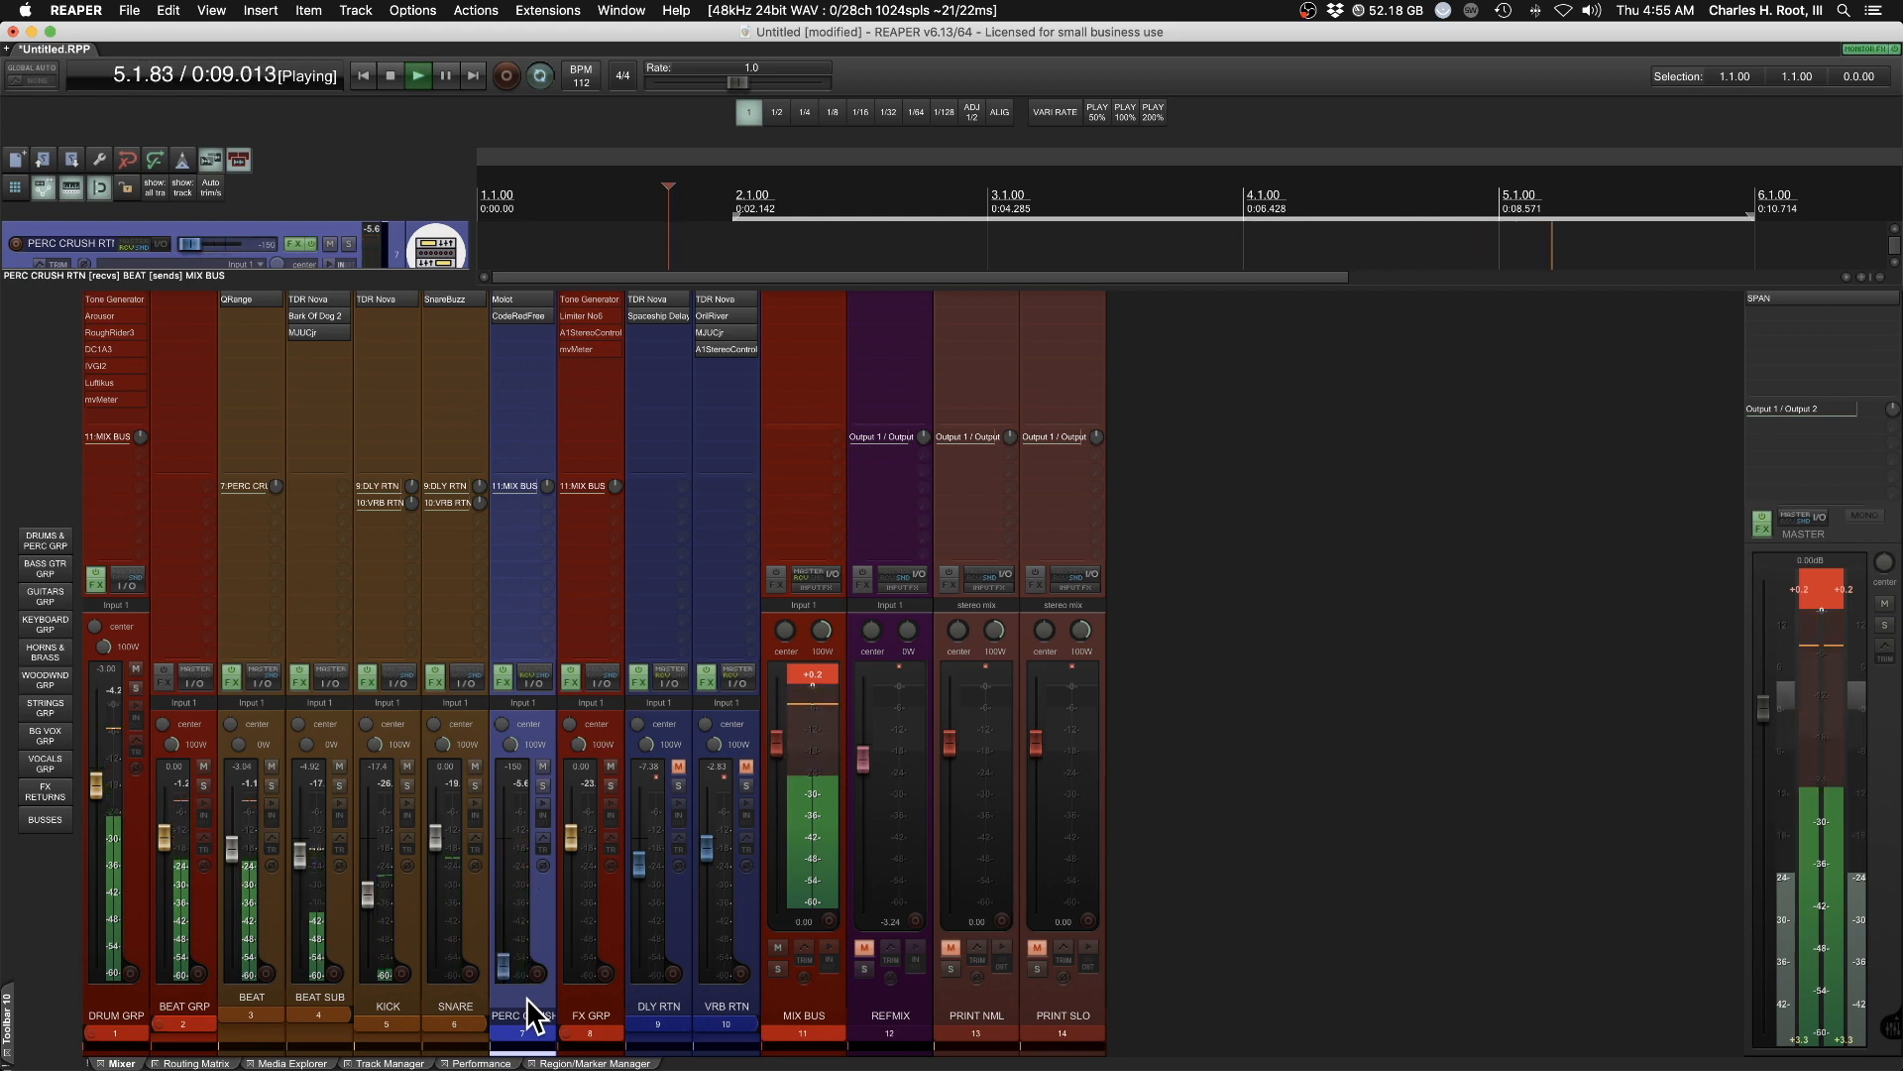
{"action": "scroll", "coordinate": [526, 998], "scroll_direction": "up", "scroll_amount": 10}
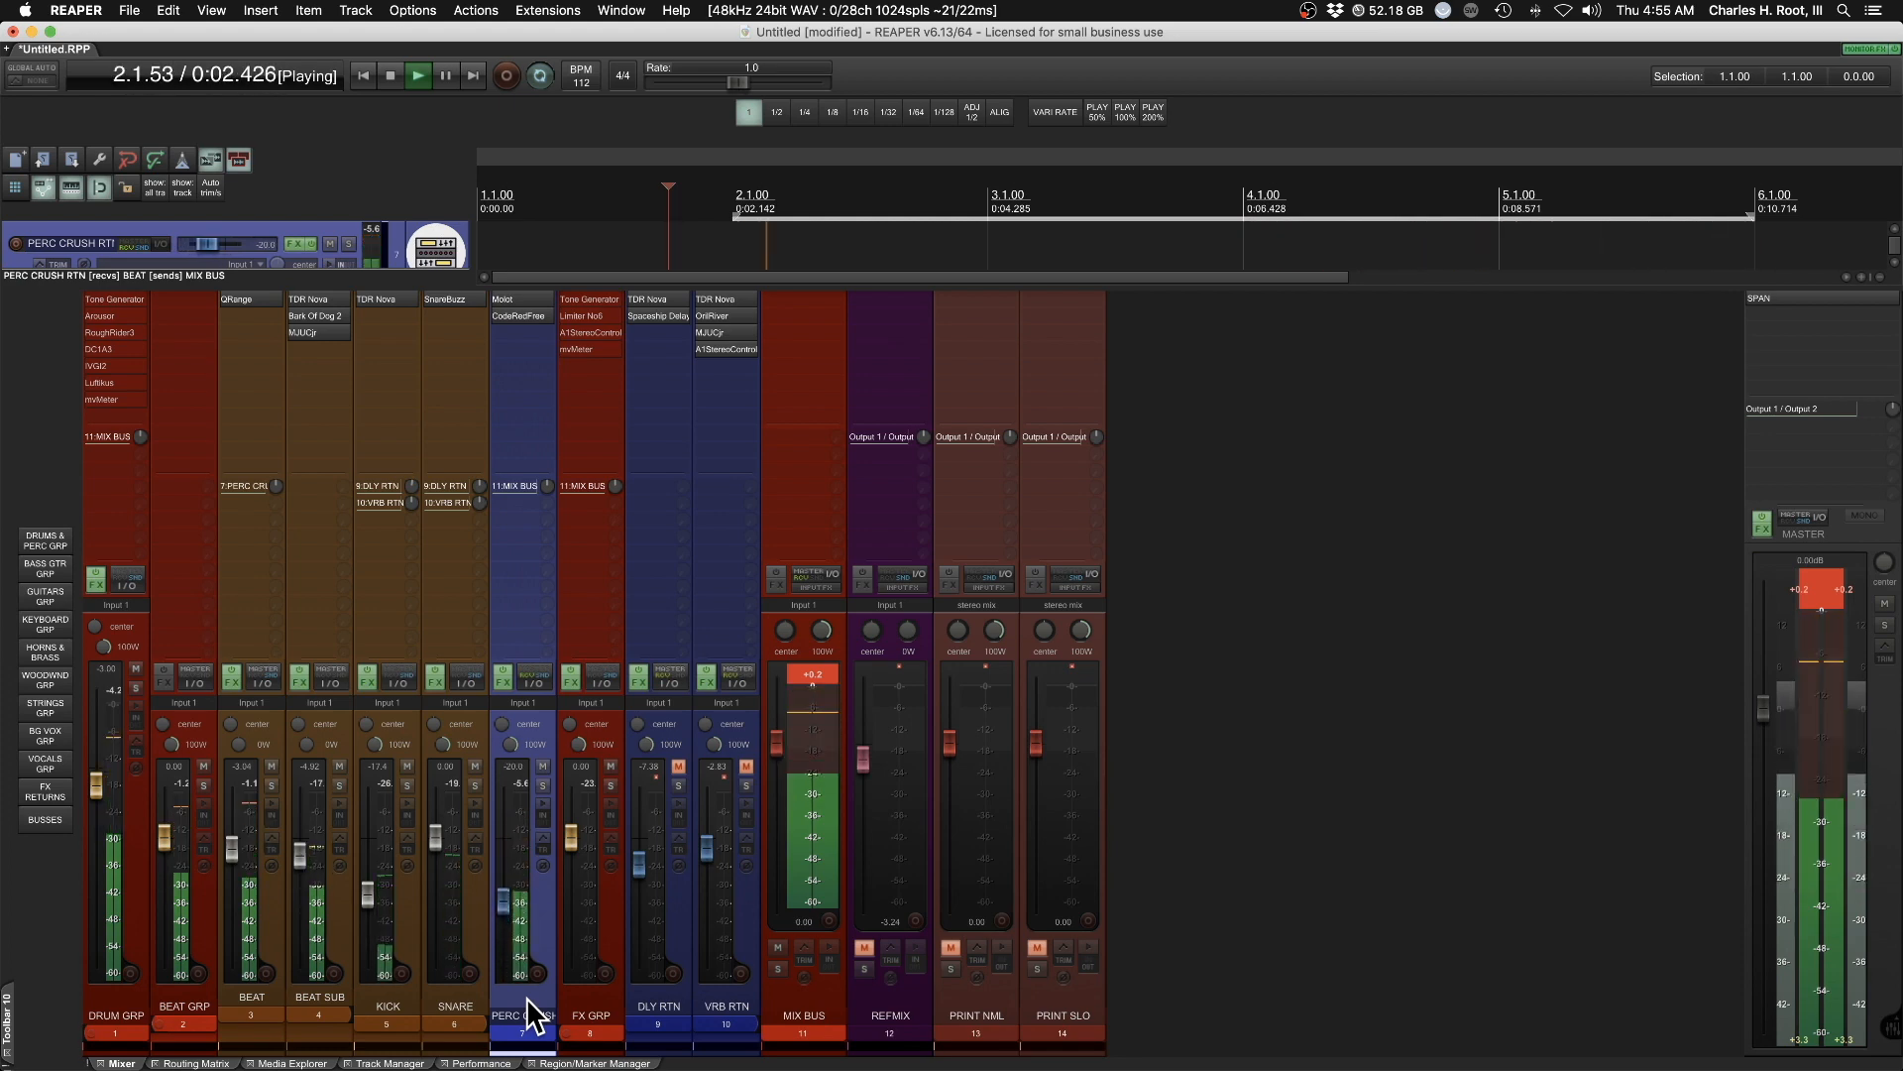
{"action": "scroll", "coordinate": [526, 997], "scroll_direction": "up", "scroll_amount": 3}
{"action": "scroll", "coordinate": [533, 1013], "scroll_direction": "down", "scroll_amount": 1}
{"action": "scroll", "coordinate": [533, 1013], "scroll_direction": "up", "scroll_amount": 2}
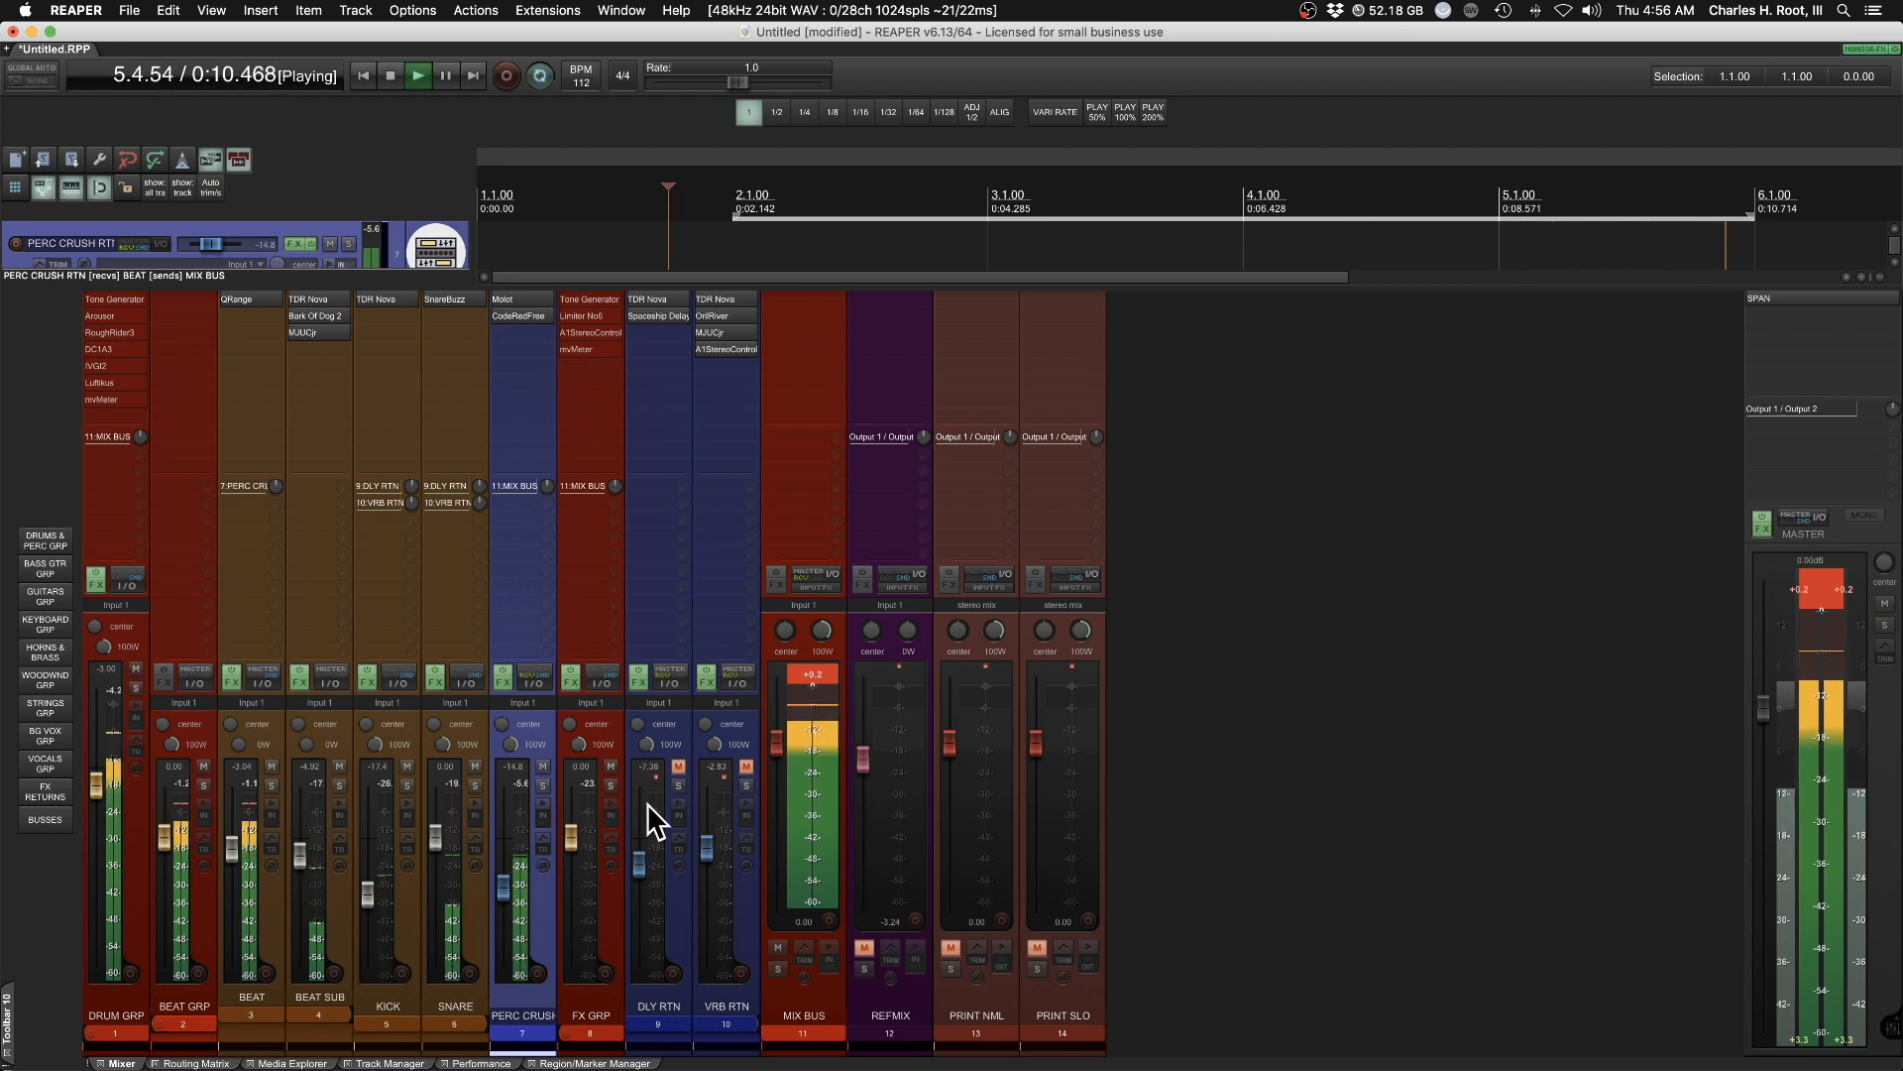
Unmute the DLY RTN and VRB RTN tracks and listen to them with the parallel compression
{"action": "left_click", "coordinate": [678, 767]}
{"action": "left_click", "coordinate": [746, 768]}
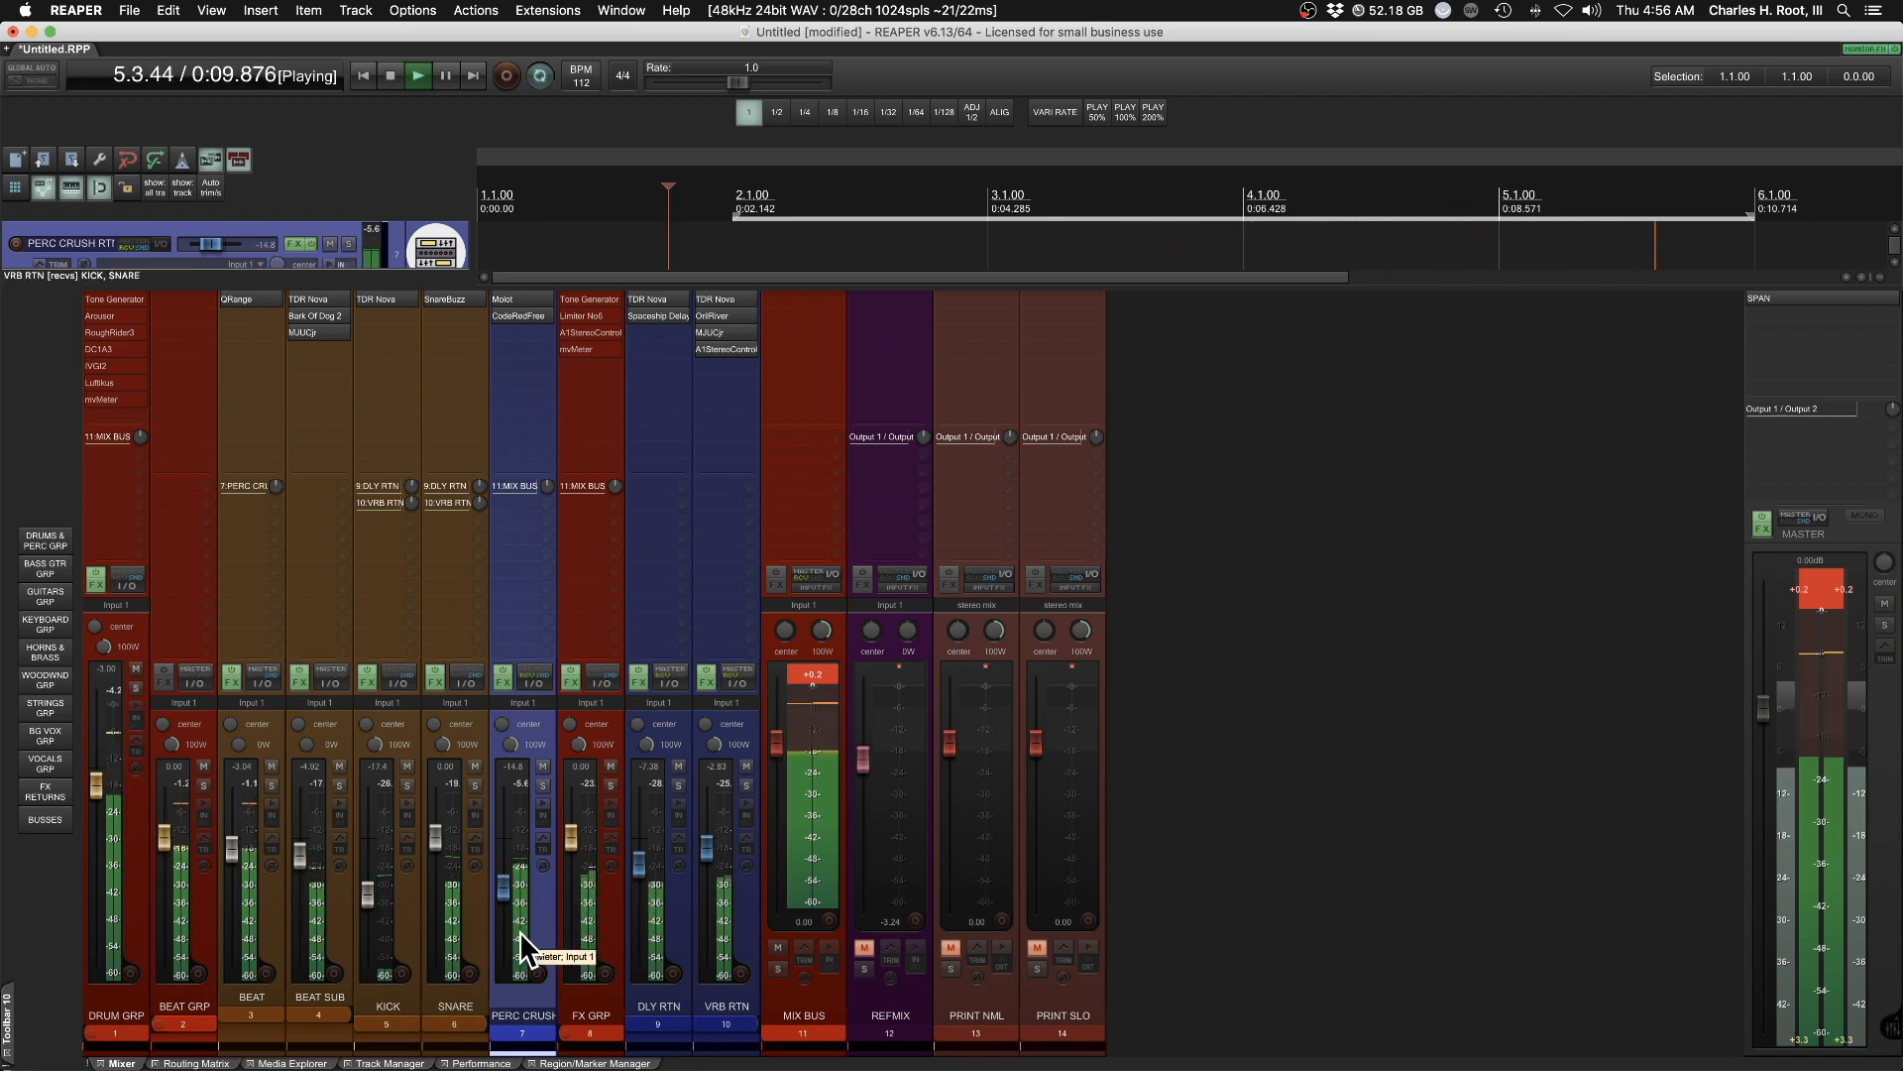
{"action": "key", "text": "space"}
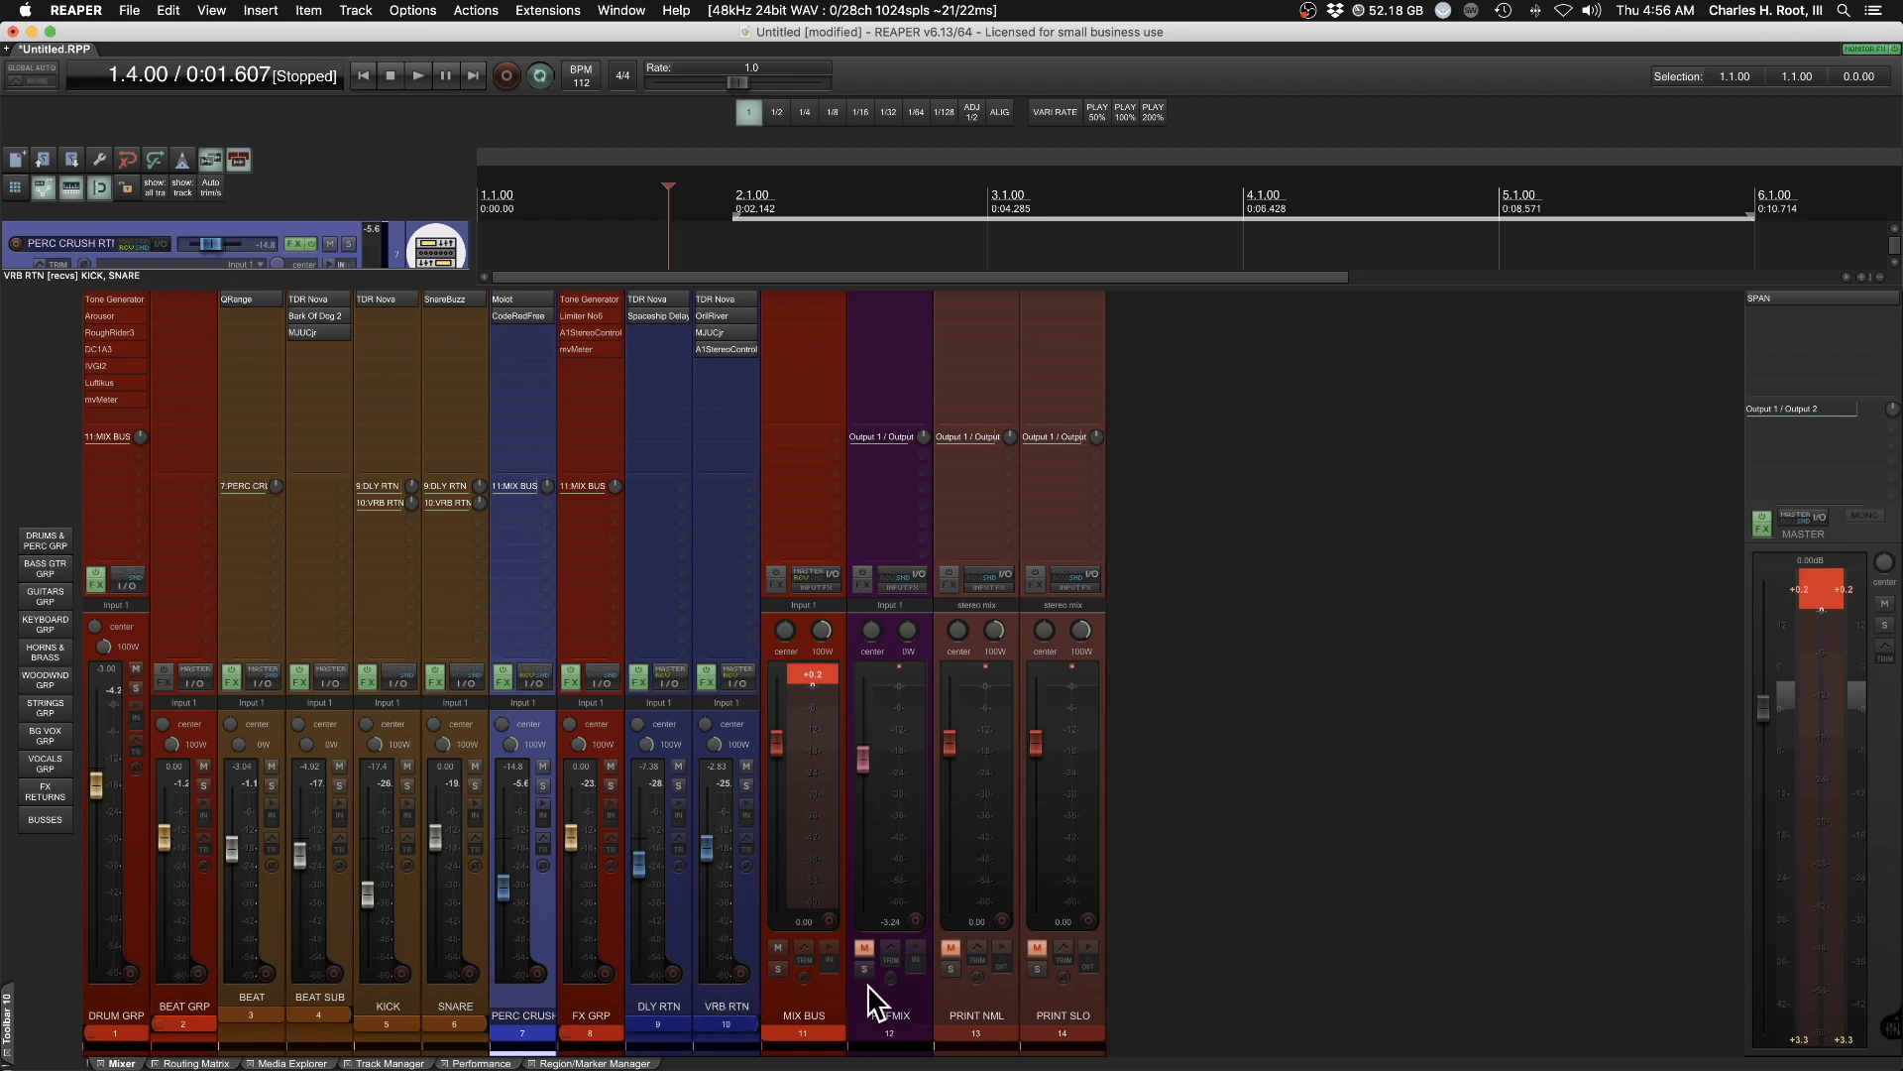
Compare the mix including parallel compression with the reference by soloing and unsoloing the REFMIX track during playback
{"action": "key", "text": "space"}
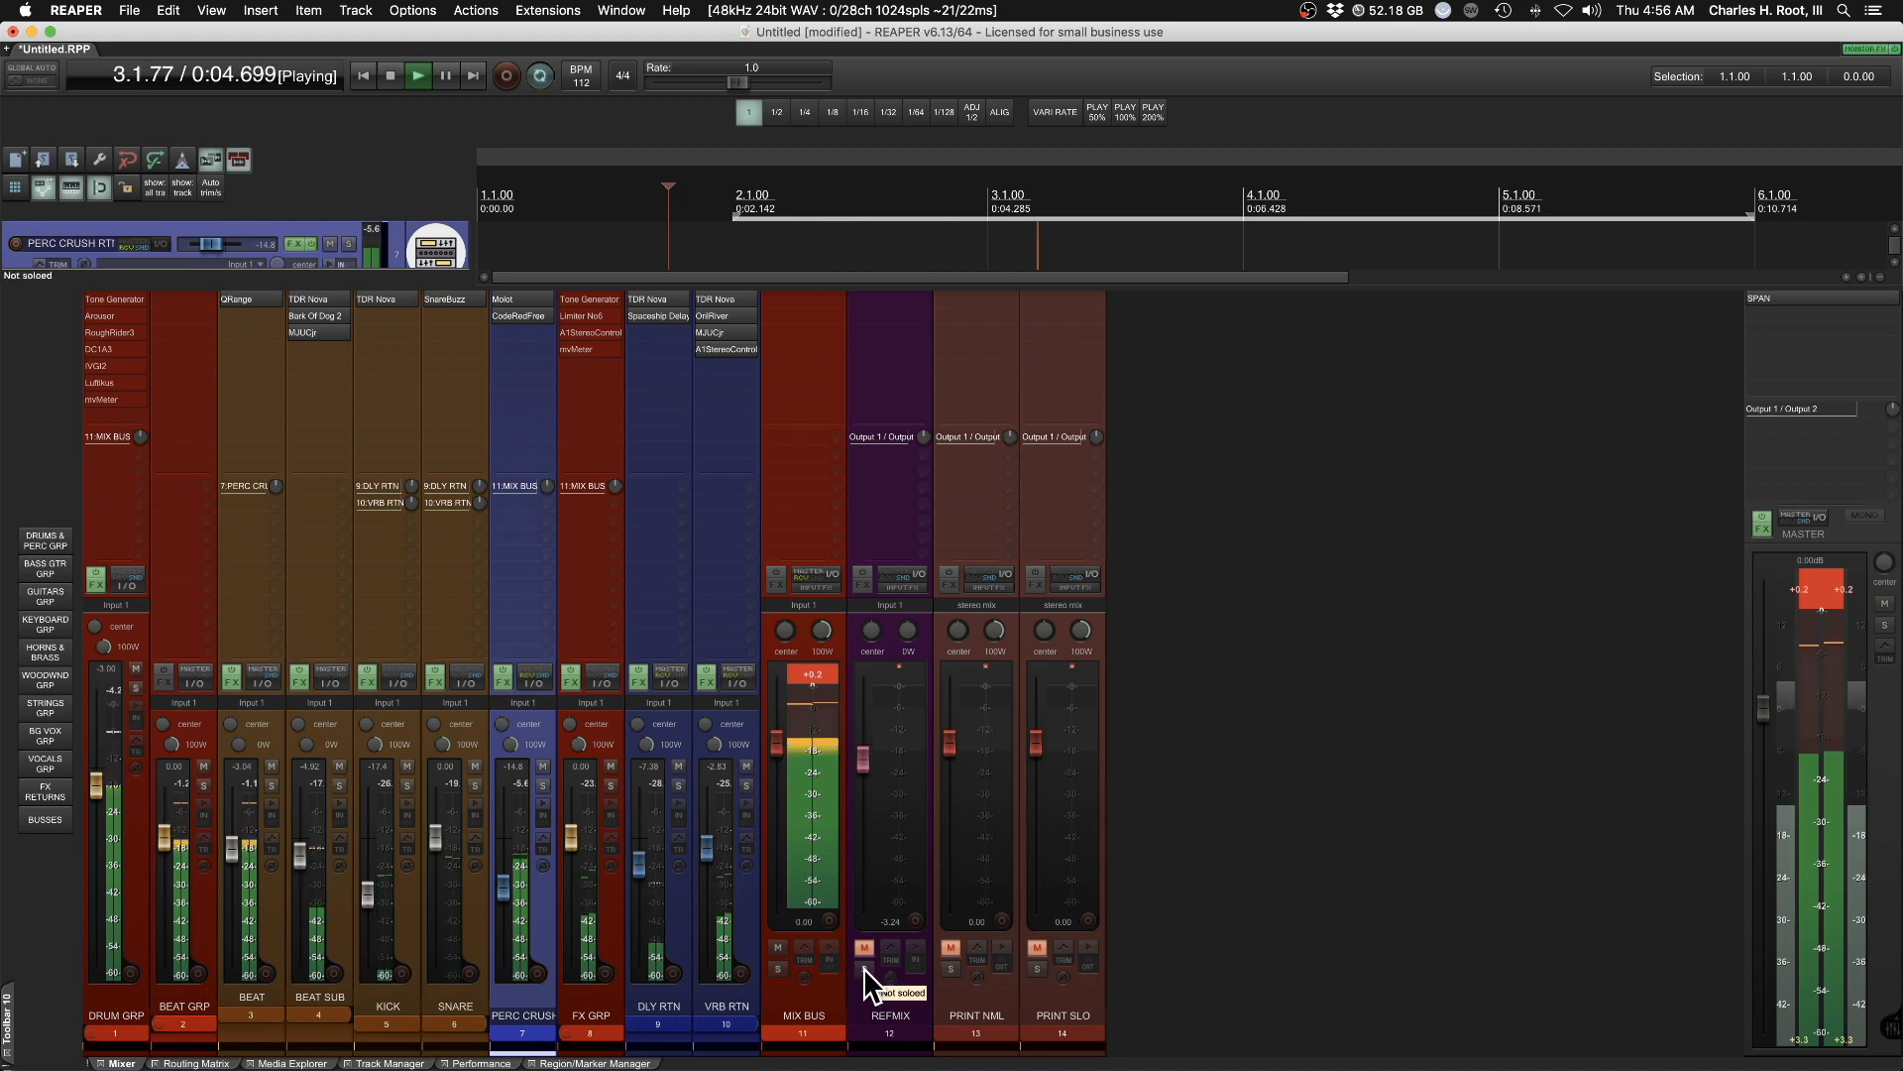
{"action": "left_click", "coordinate": [864, 968]}
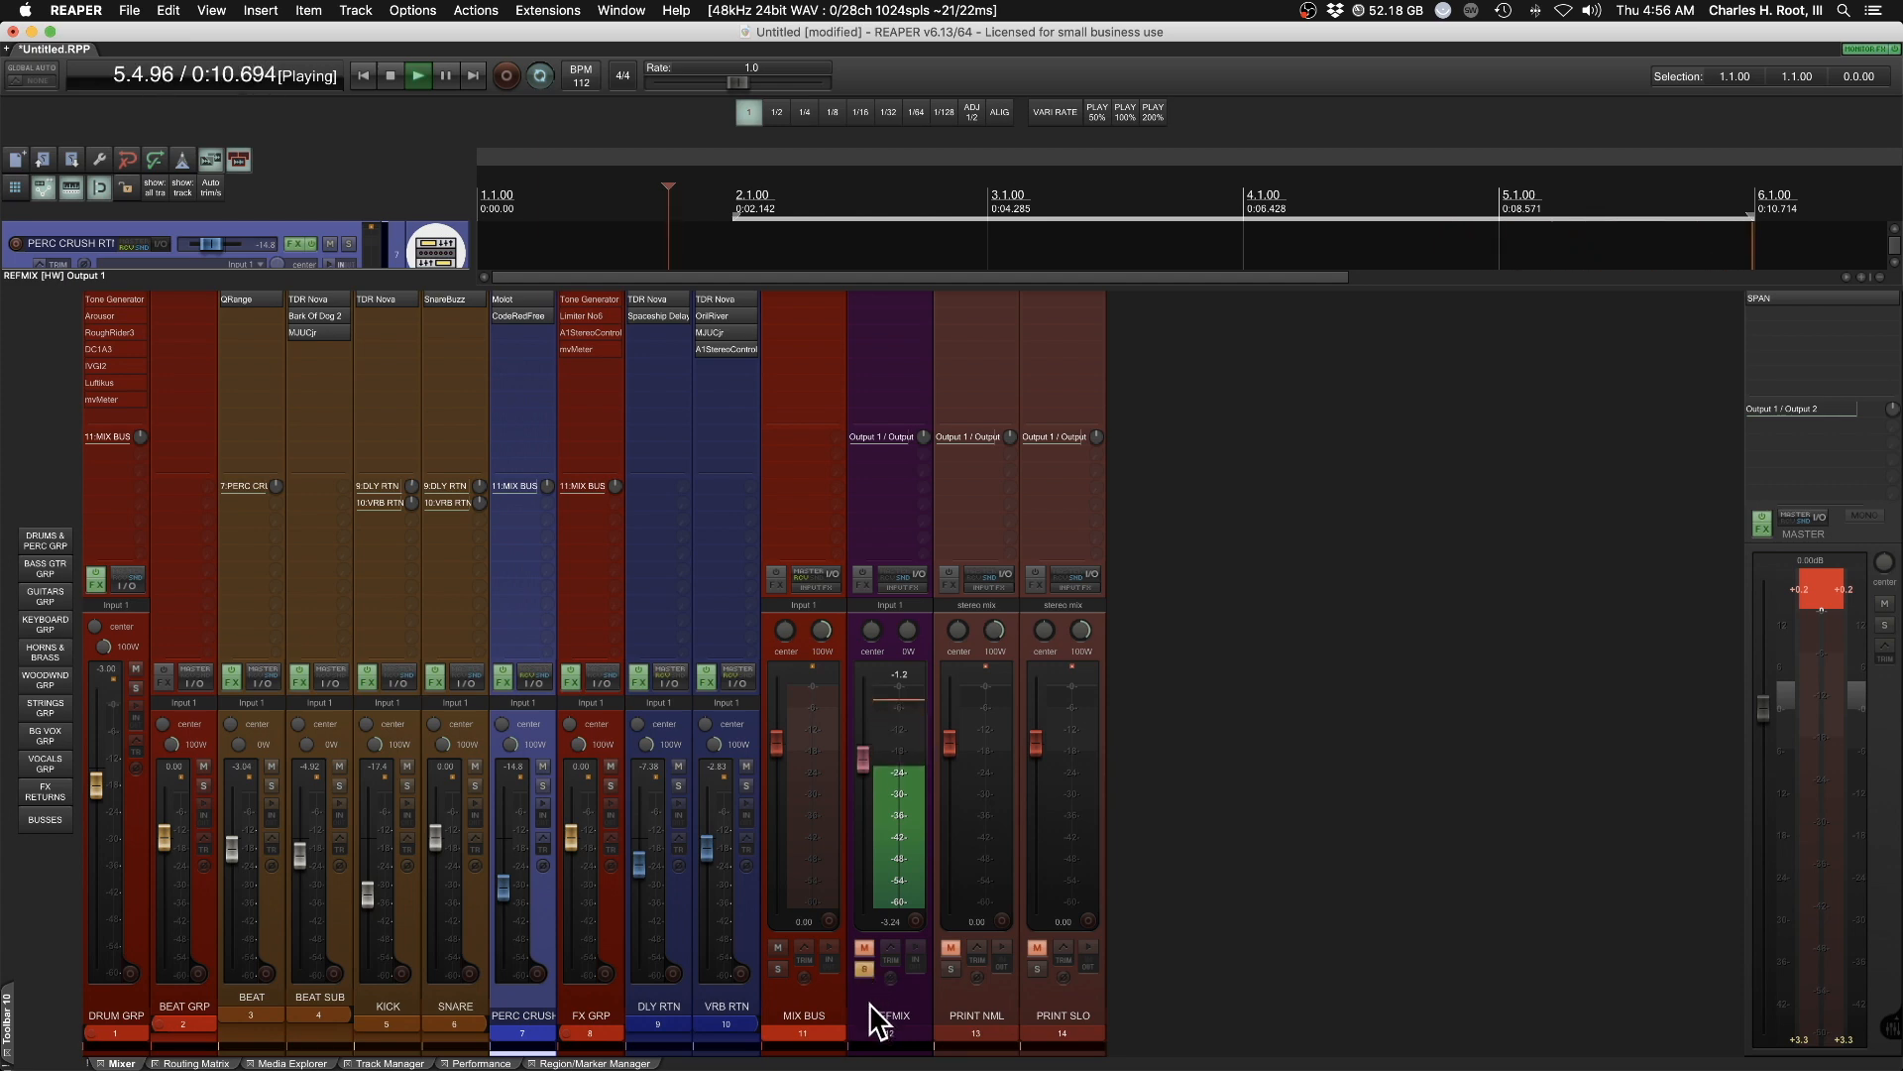
{"action": "left_click", "coordinate": [870, 1004]}
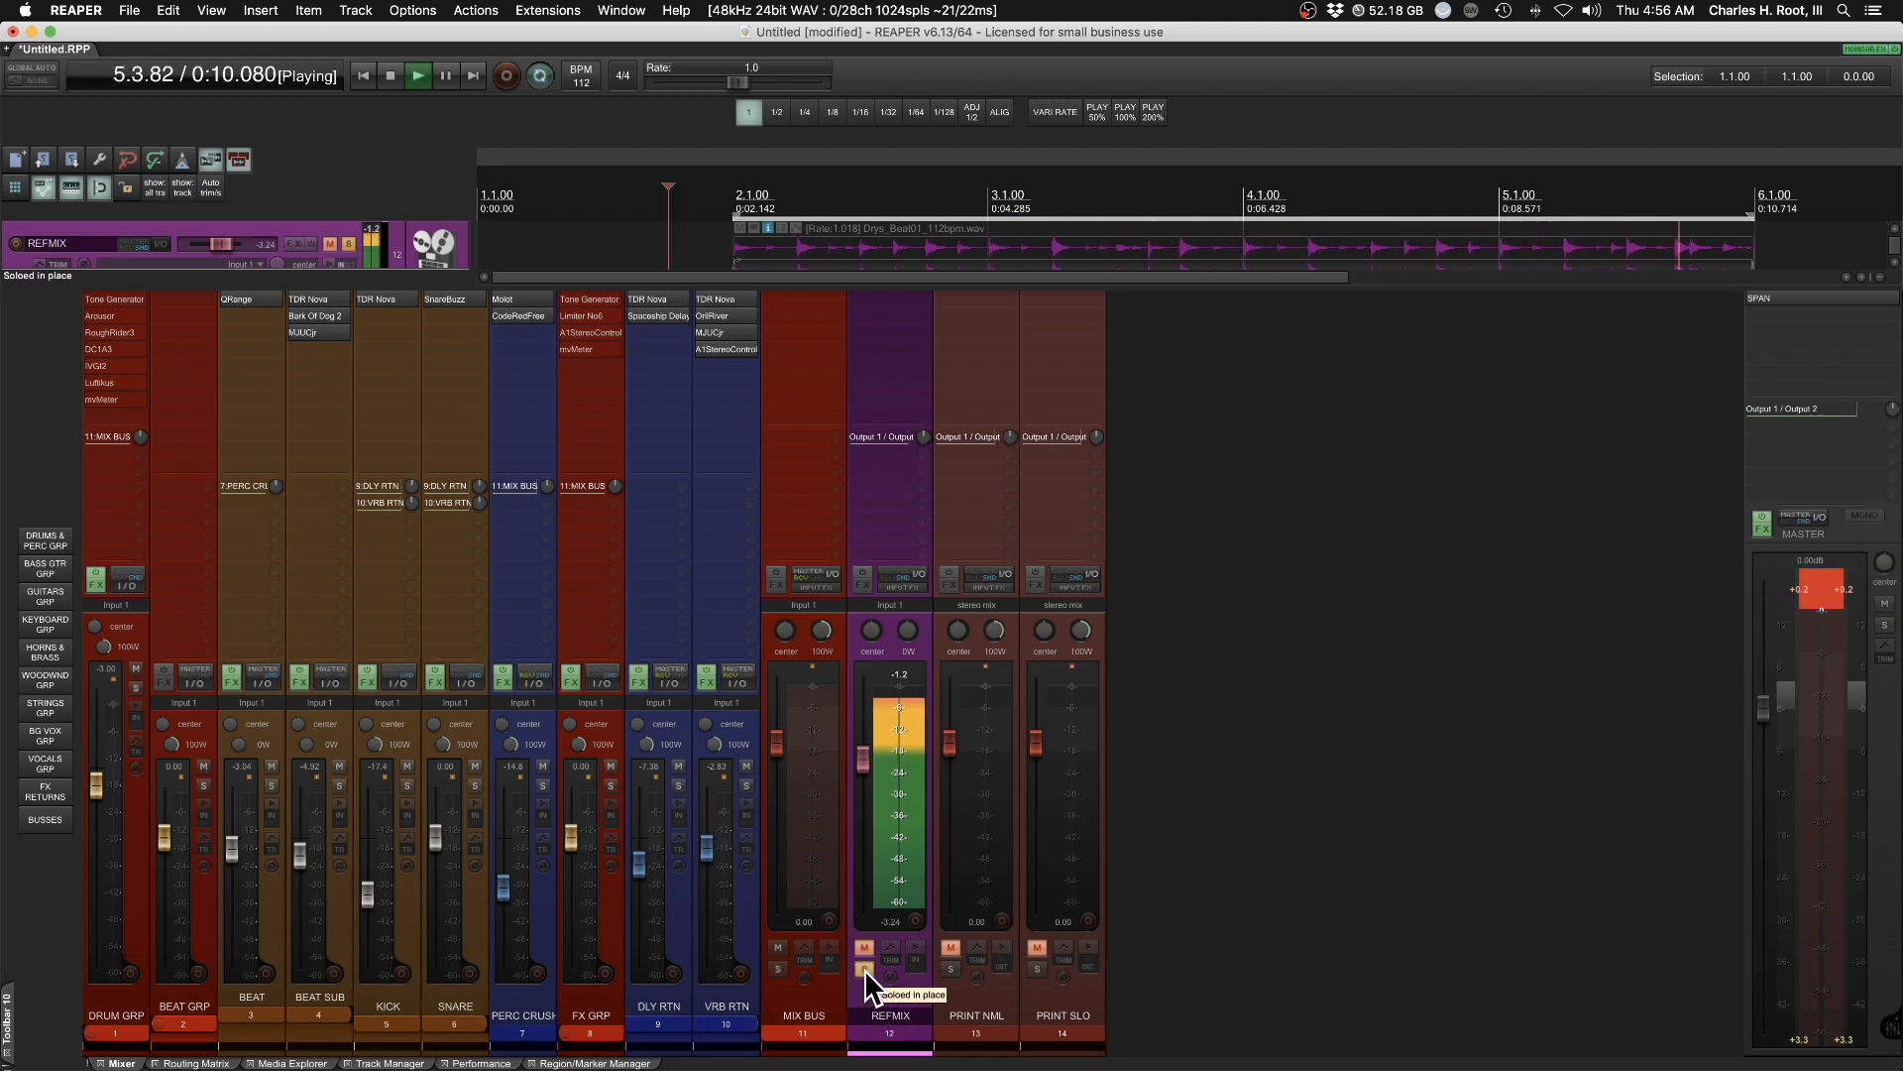
{"action": "left_click", "coordinate": [864, 968]}
Reset the peak indicators on the MIX BUS and MASTER meters and stop playback
{"action": "left_click", "coordinate": [819, 680]}
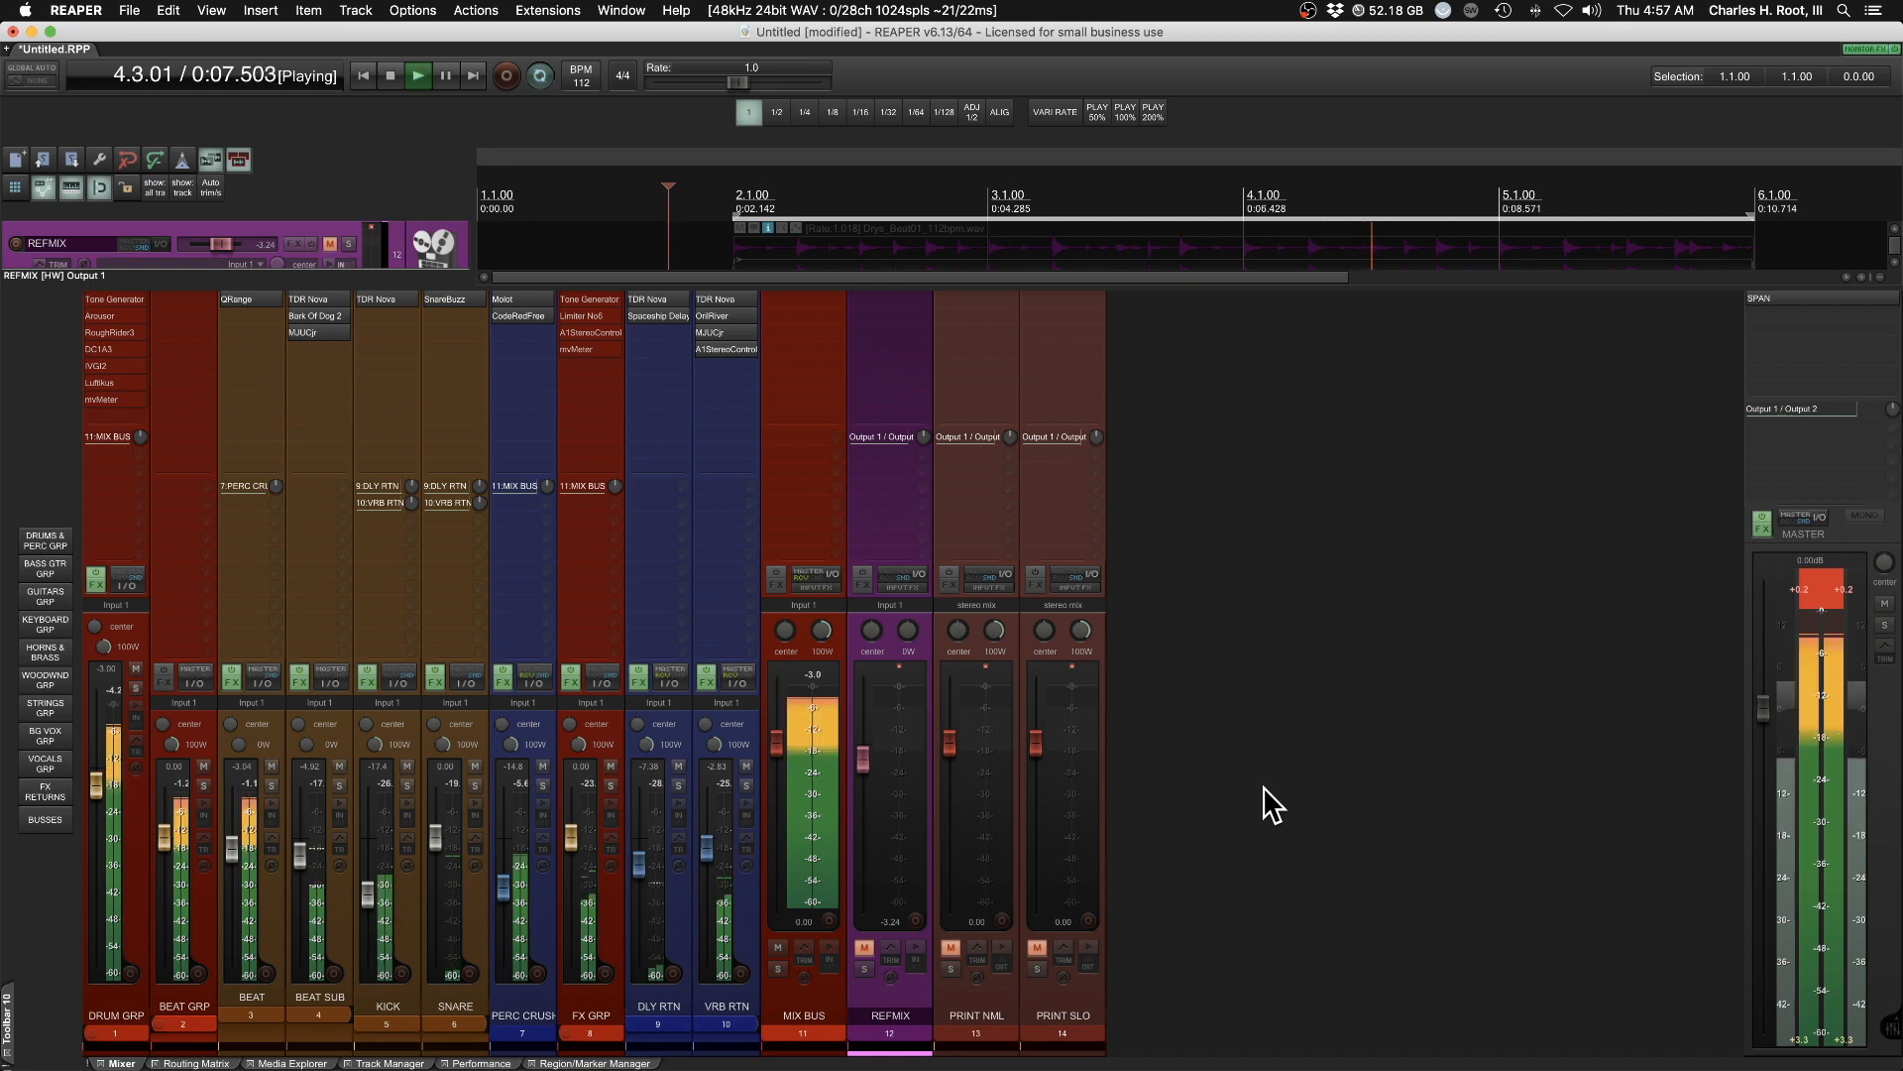
{"action": "key", "text": "space"}
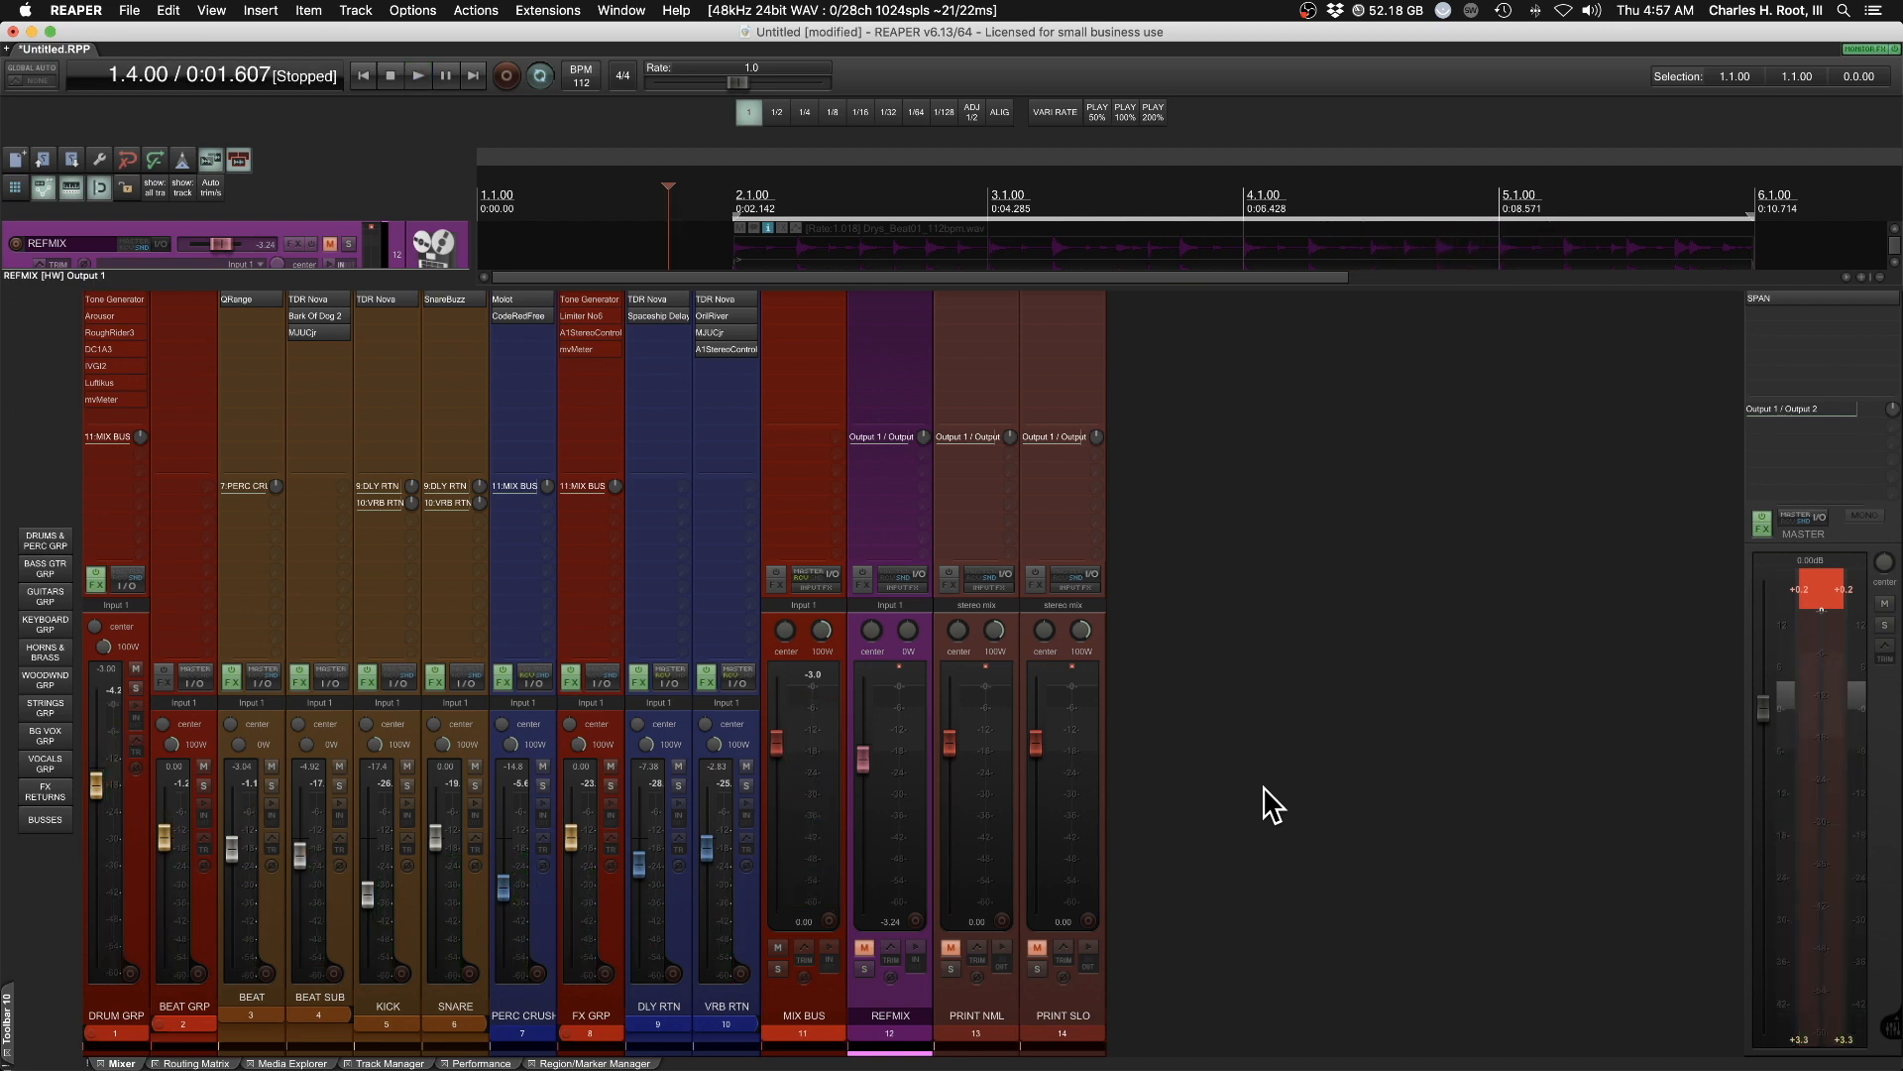
{"action": "left_click", "coordinate": [1820, 593]}
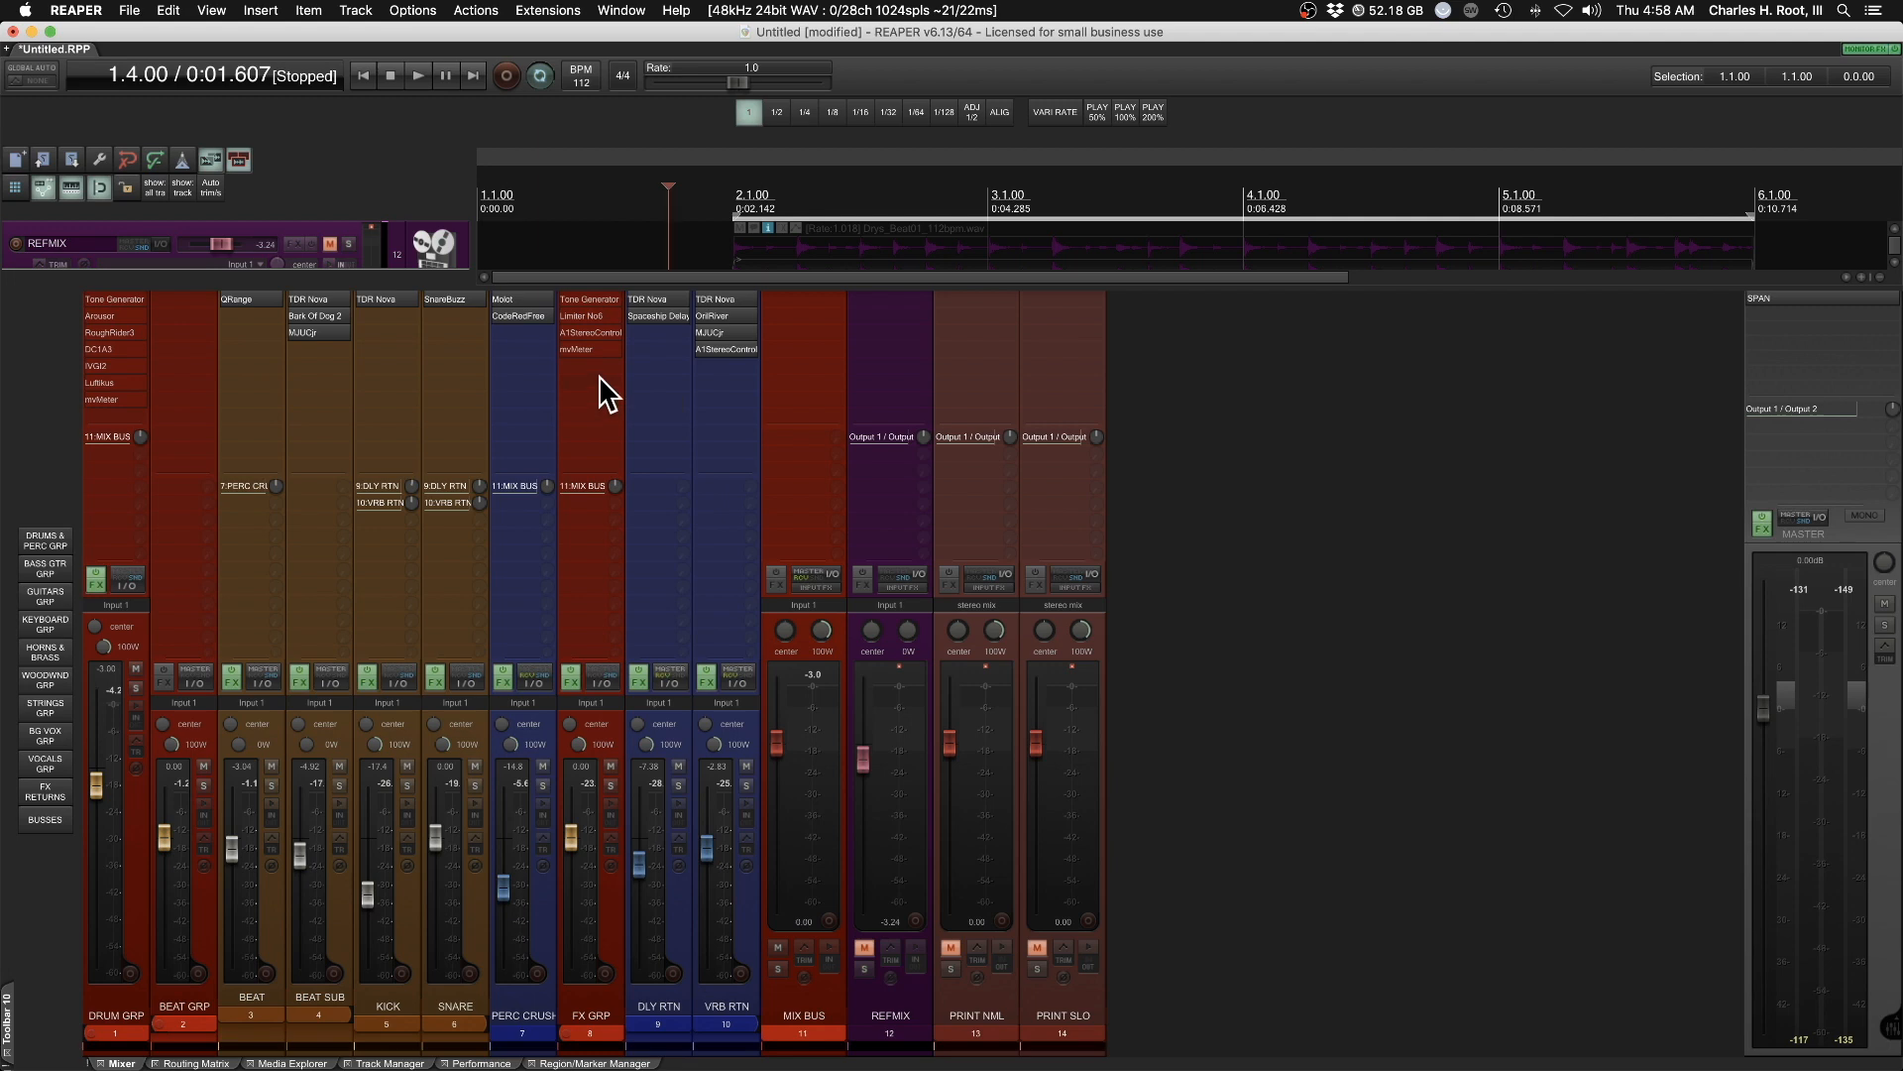
Open Limiter No6 and A1StereoControl on the FX GRP track and take both out of bypass
{"action": "left_click", "coordinate": [599, 316]}
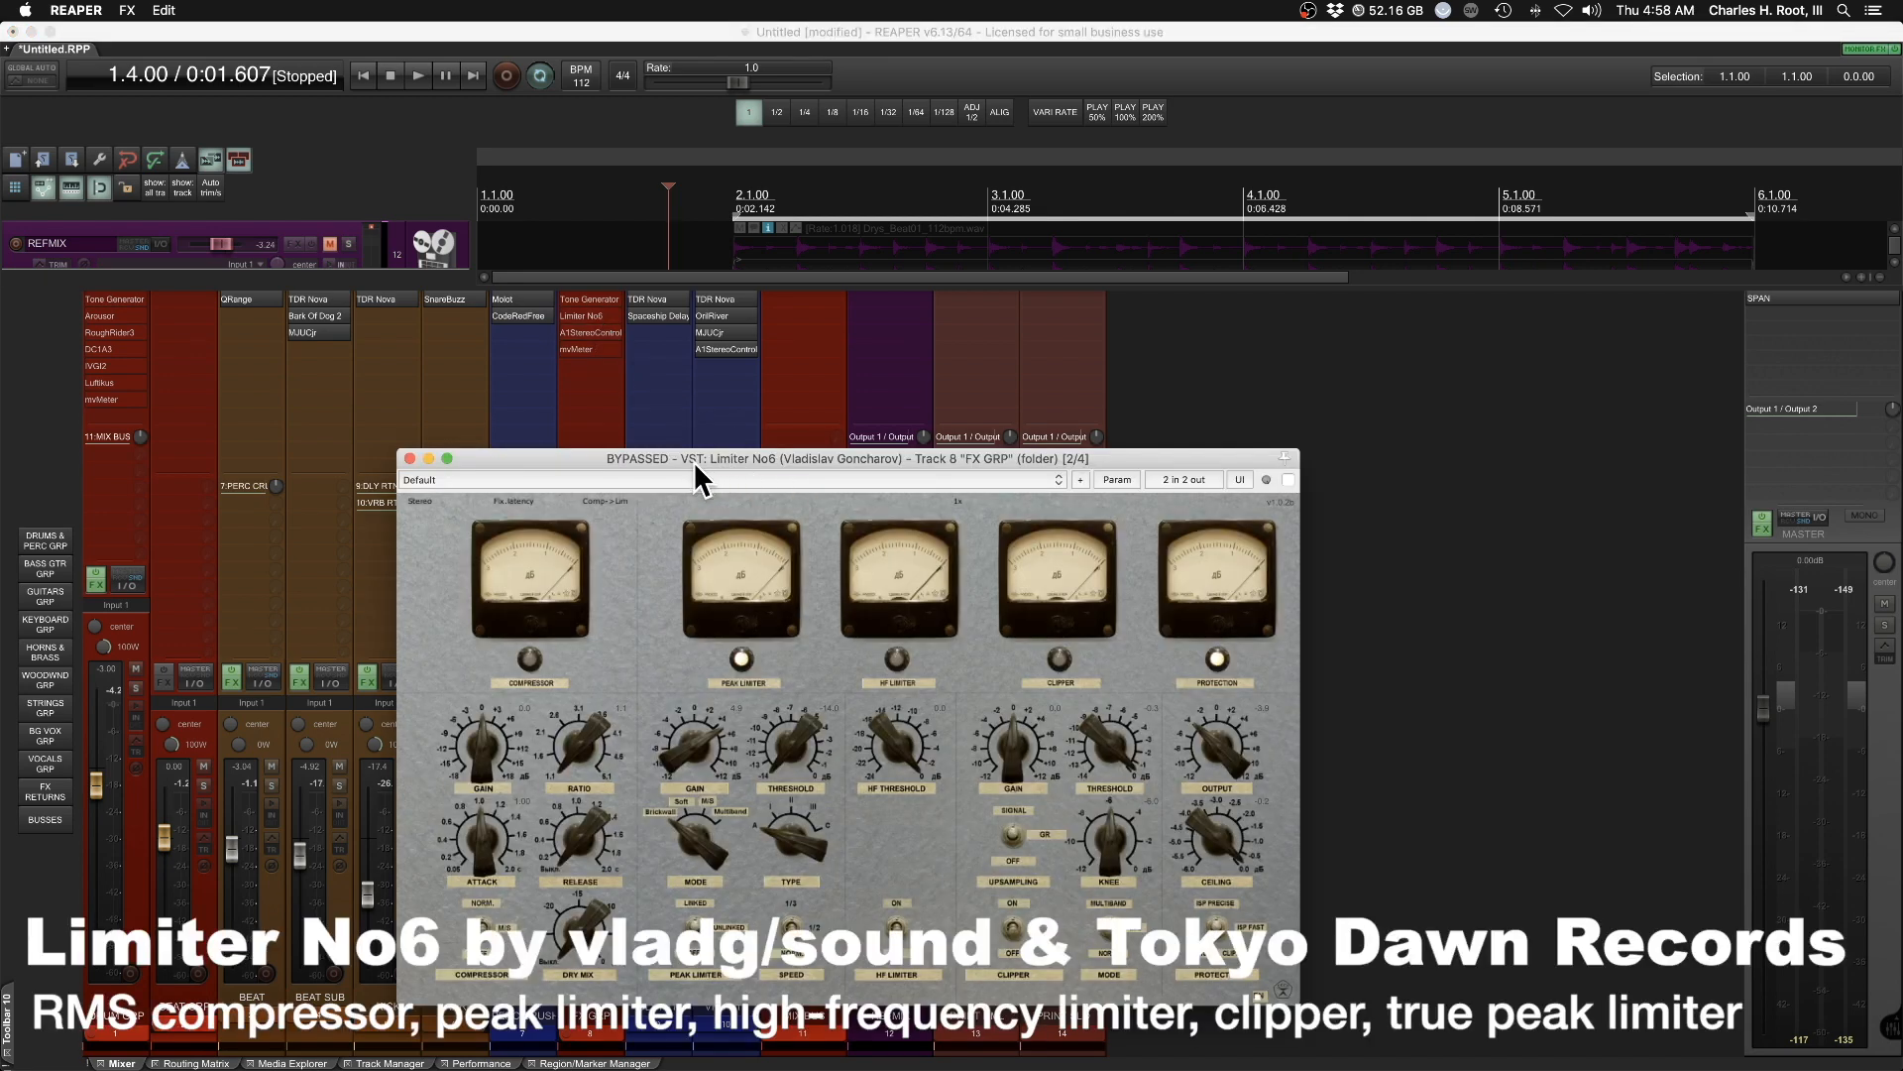
{"action": "left_click_drag", "start_coordinate": [690, 462], "coordinate": [1074, 270]}
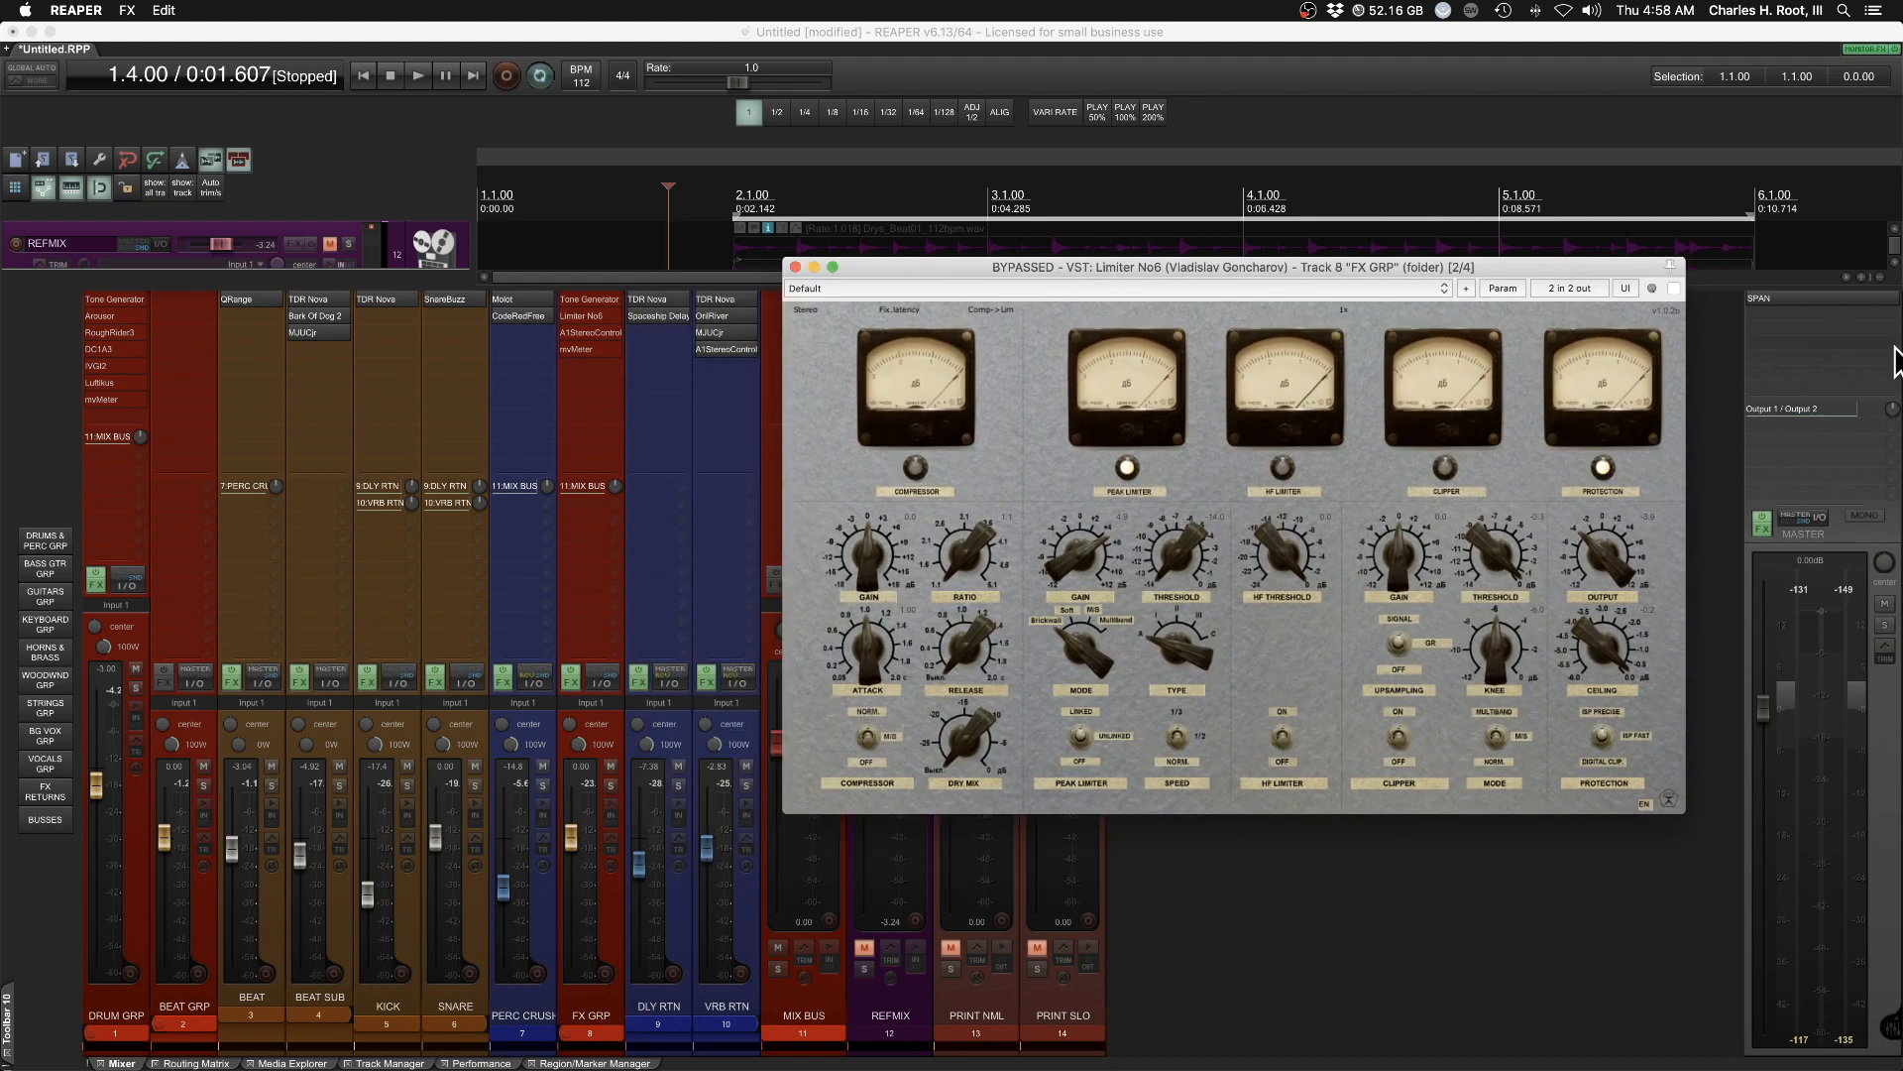
{"action": "left_click", "coordinate": [1673, 288]}
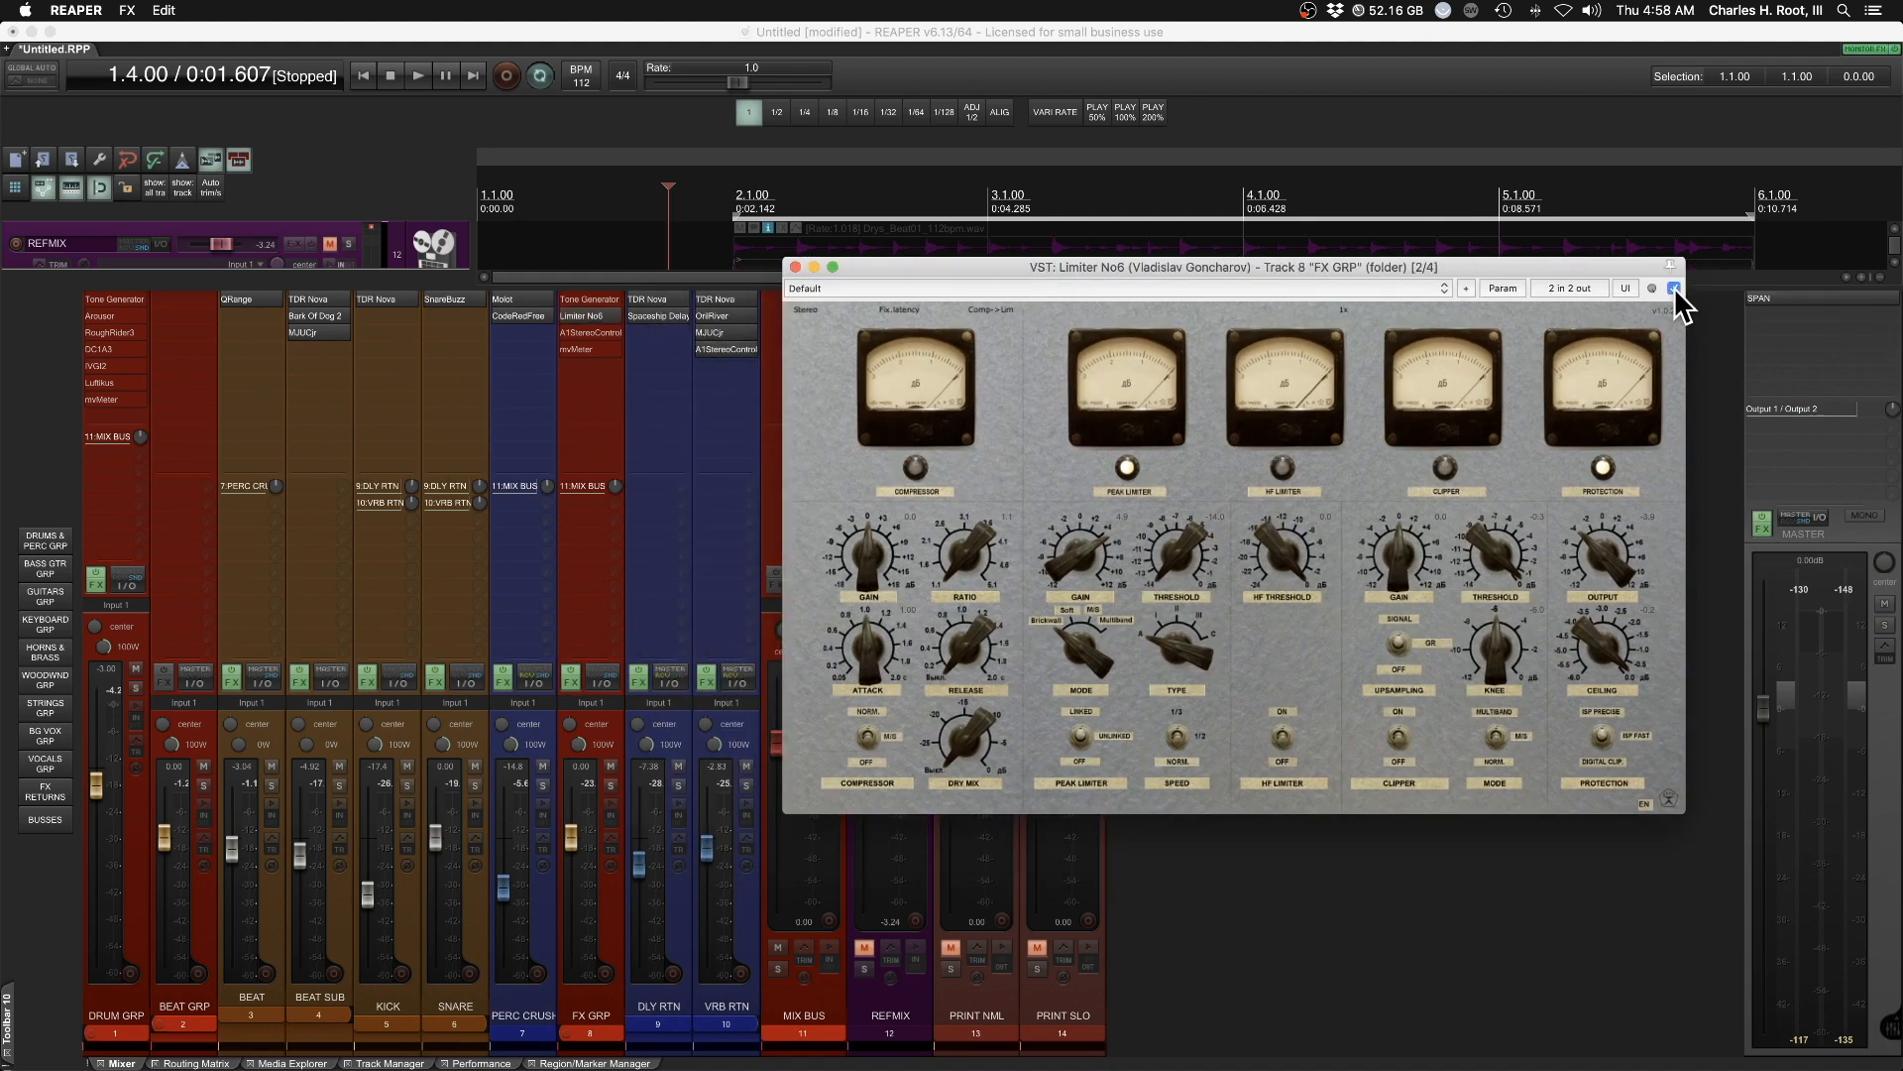
{"action": "left_click", "coordinate": [603, 335]}
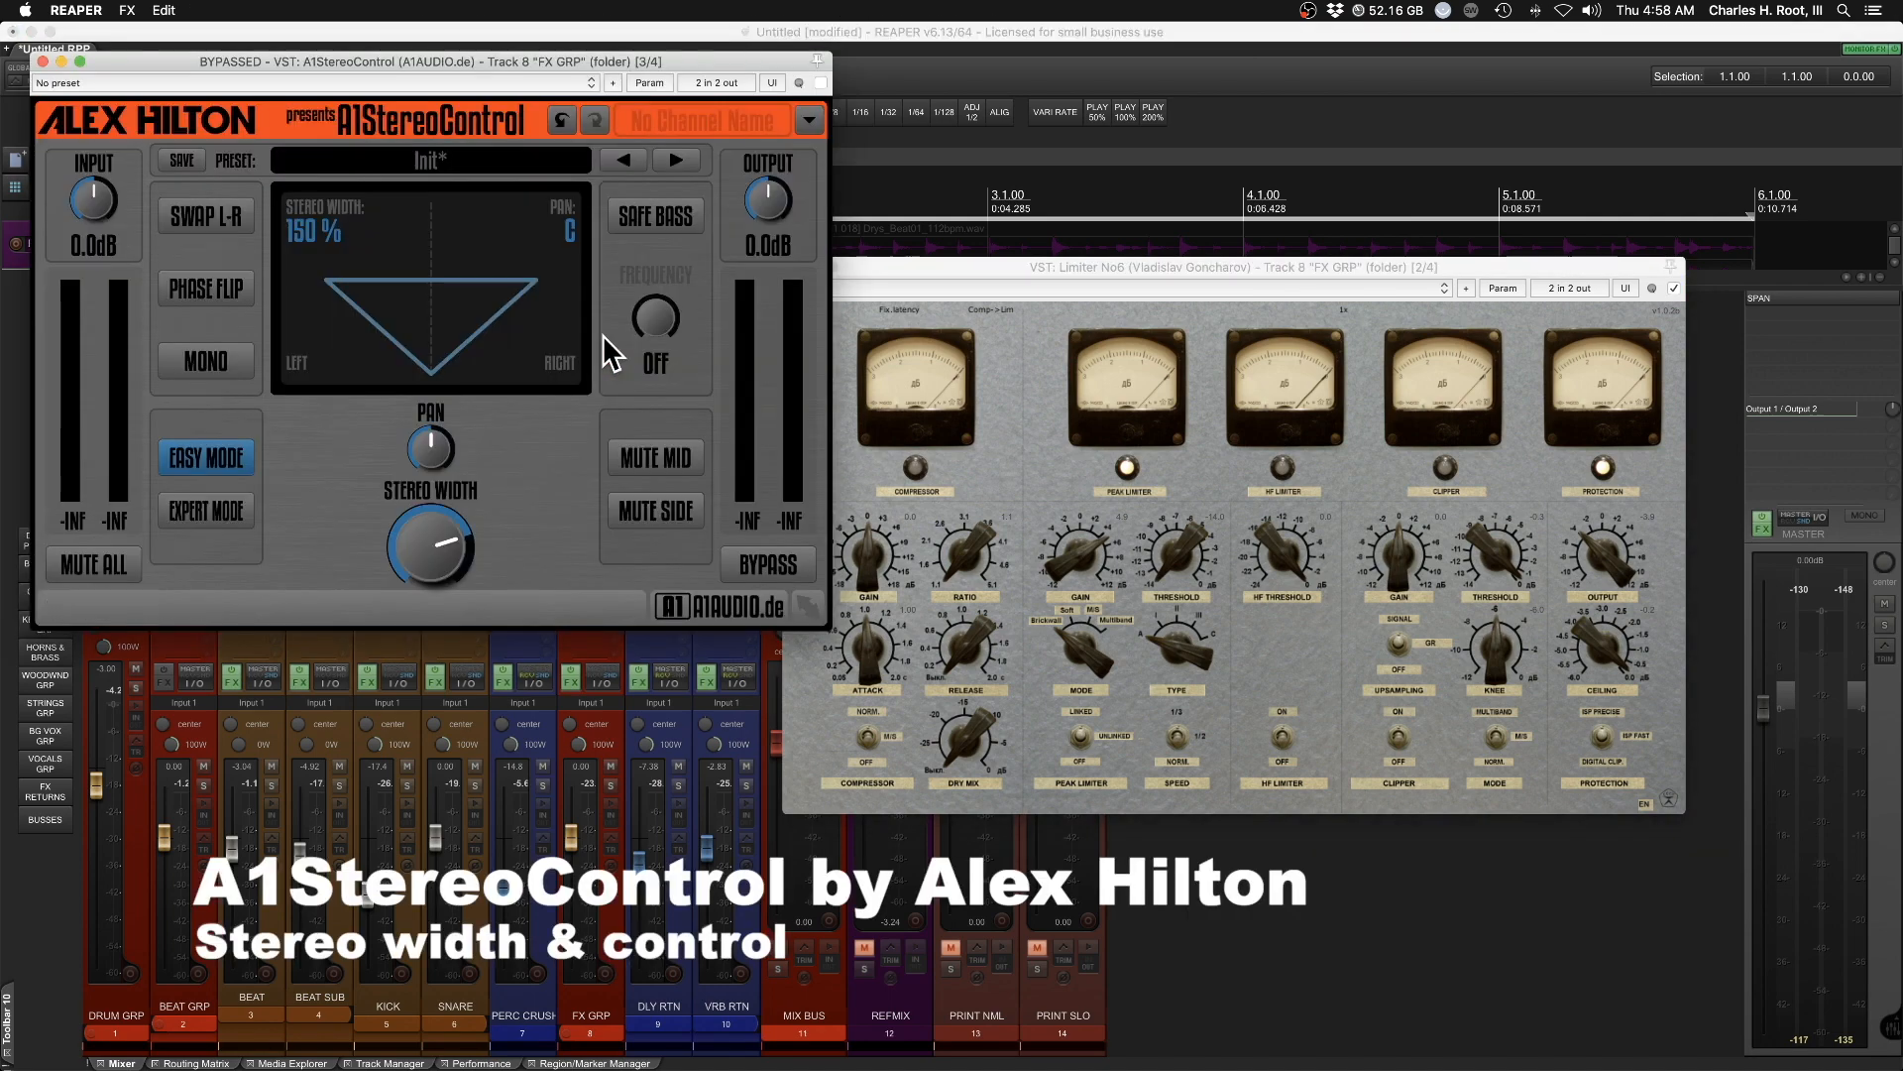
{"action": "left_click", "coordinate": [820, 83]}
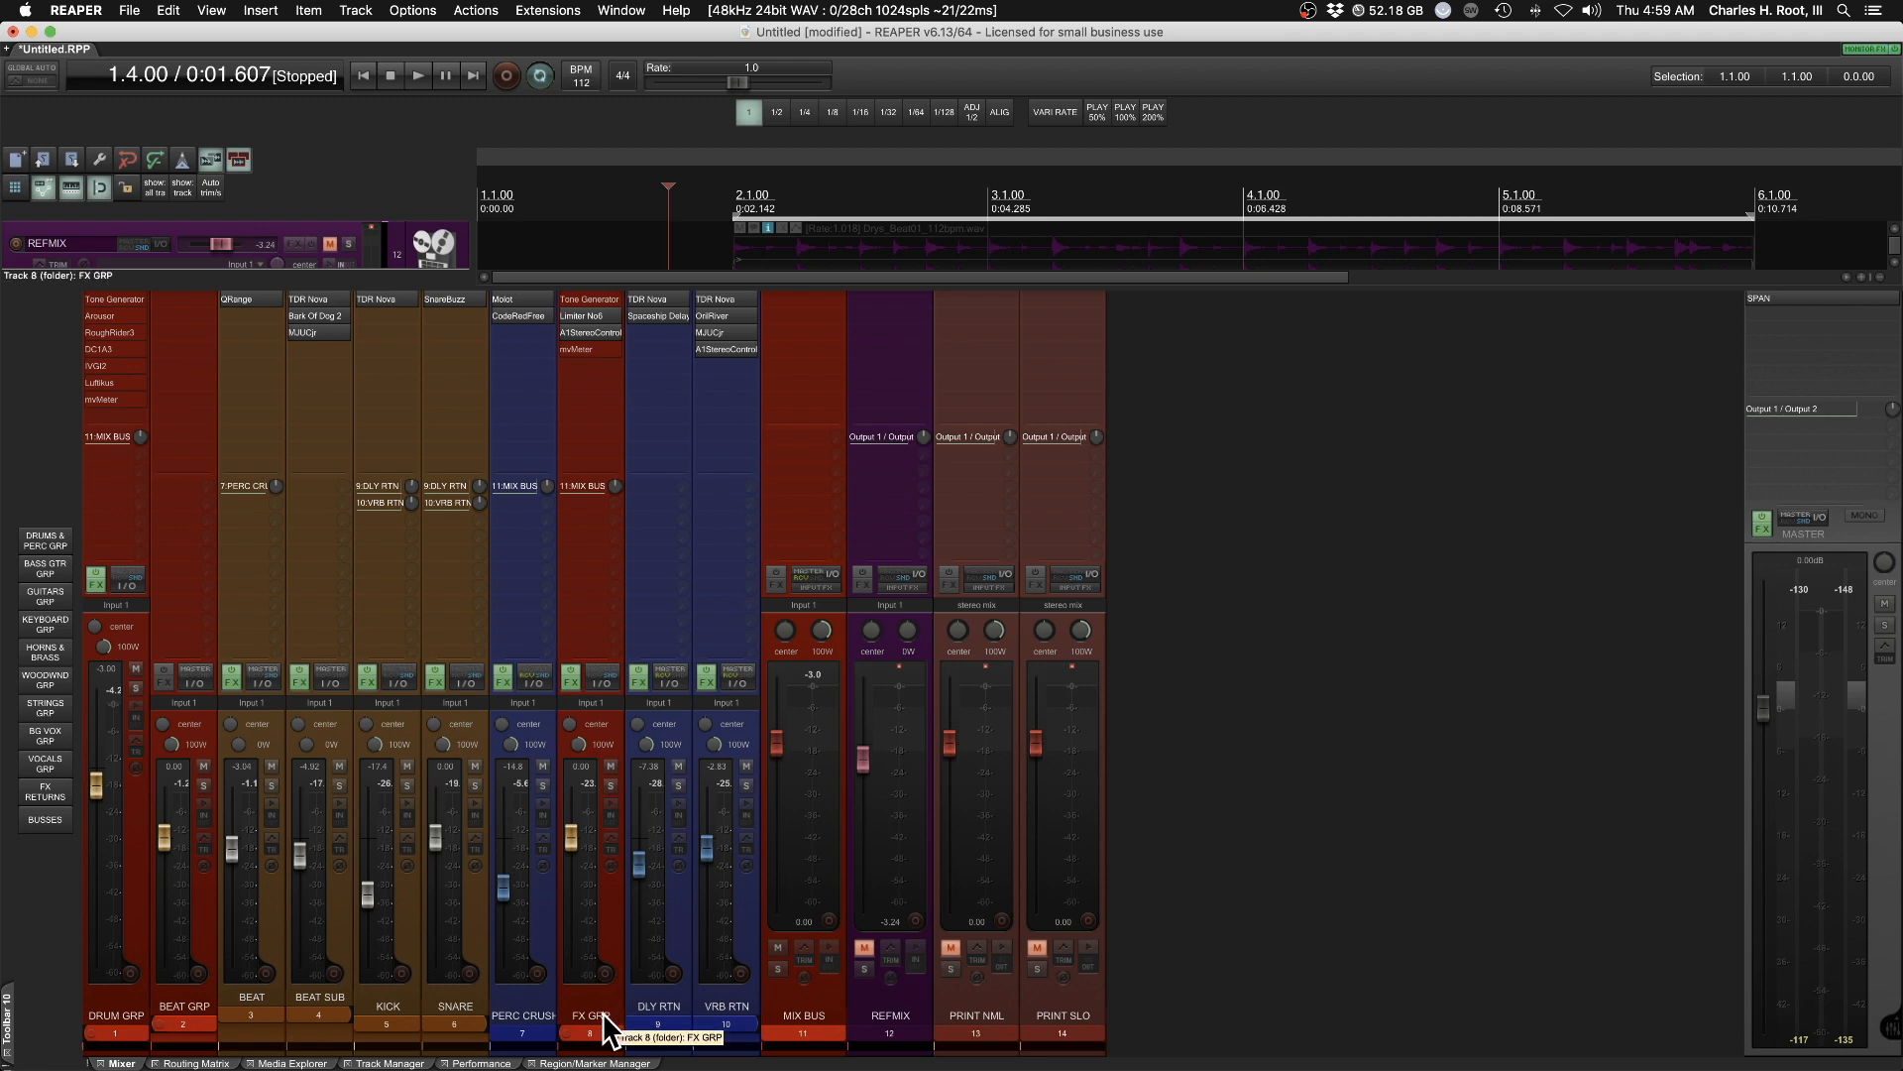
Solo the FX GRP track and compare its sound with the FX chain bypassed and enabled, then listen within the full mix
{"action": "left_click", "coordinate": [611, 786]}
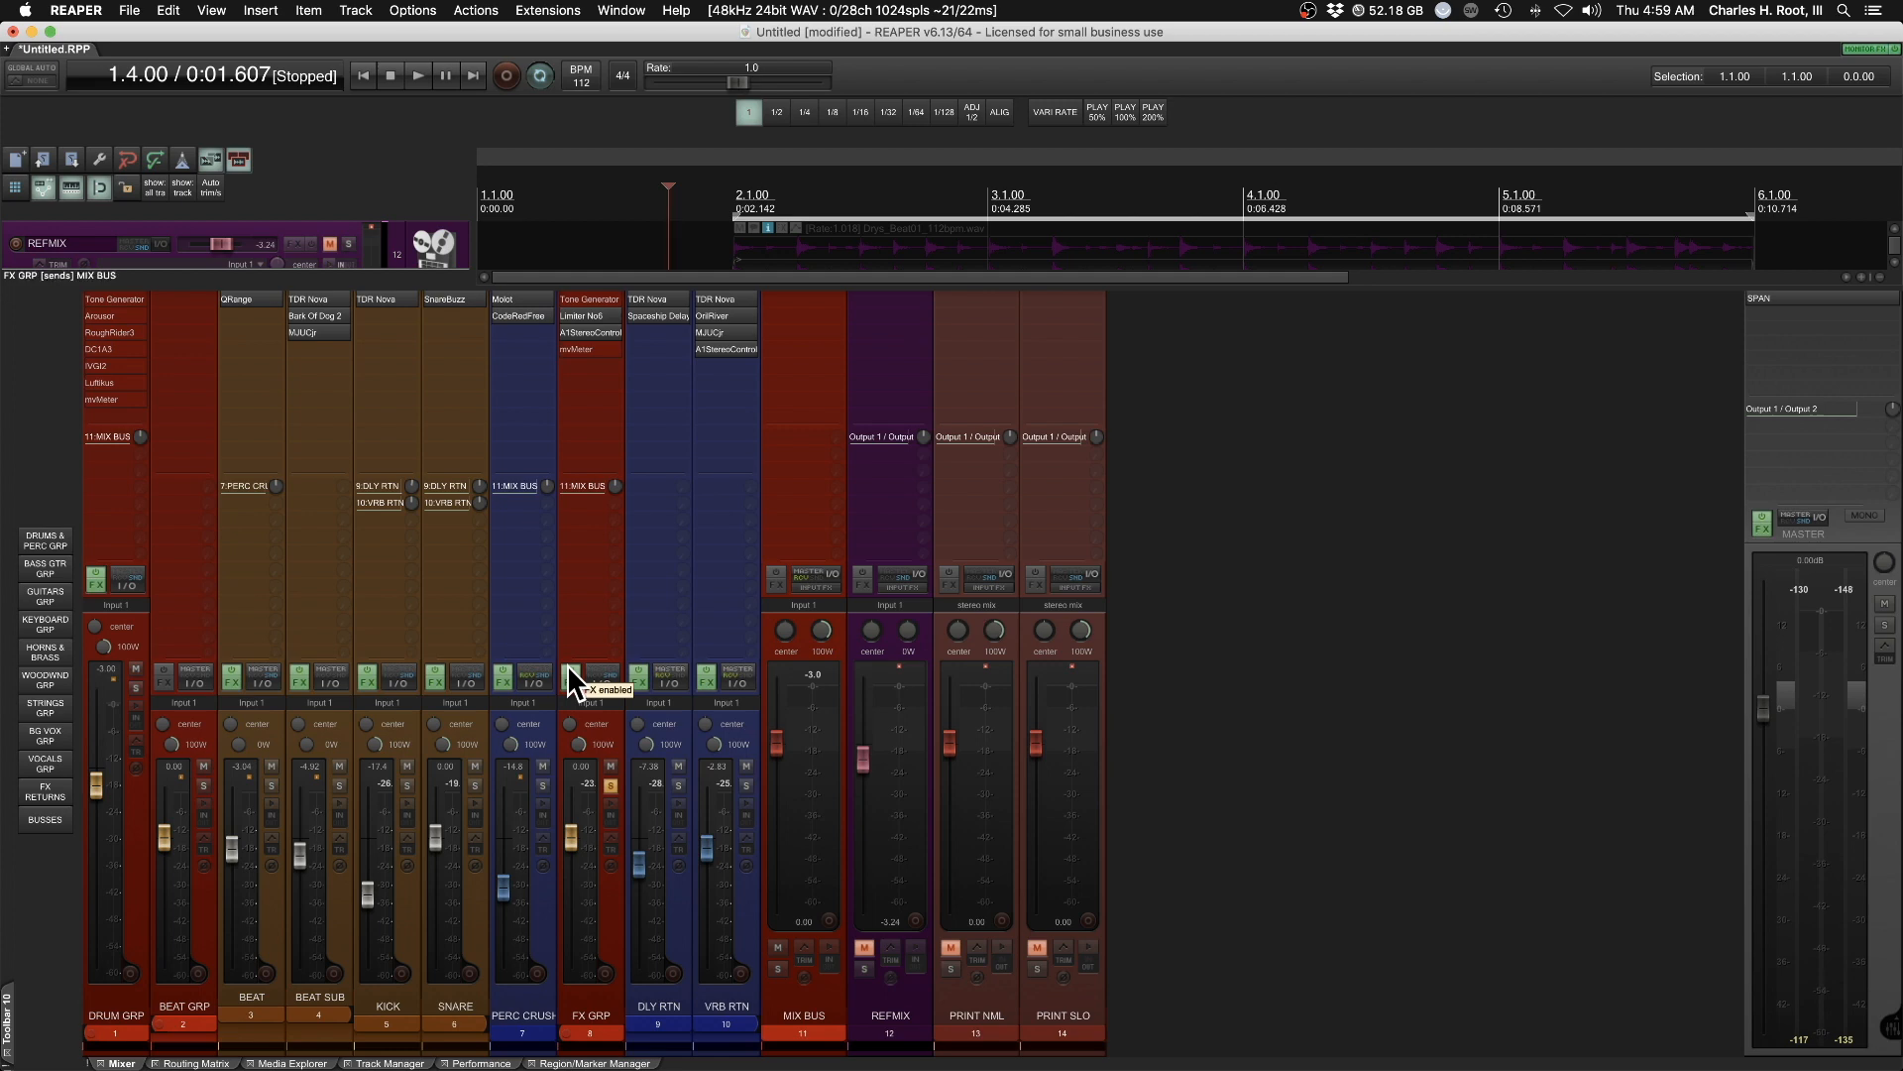
{"action": "key", "text": "space"}
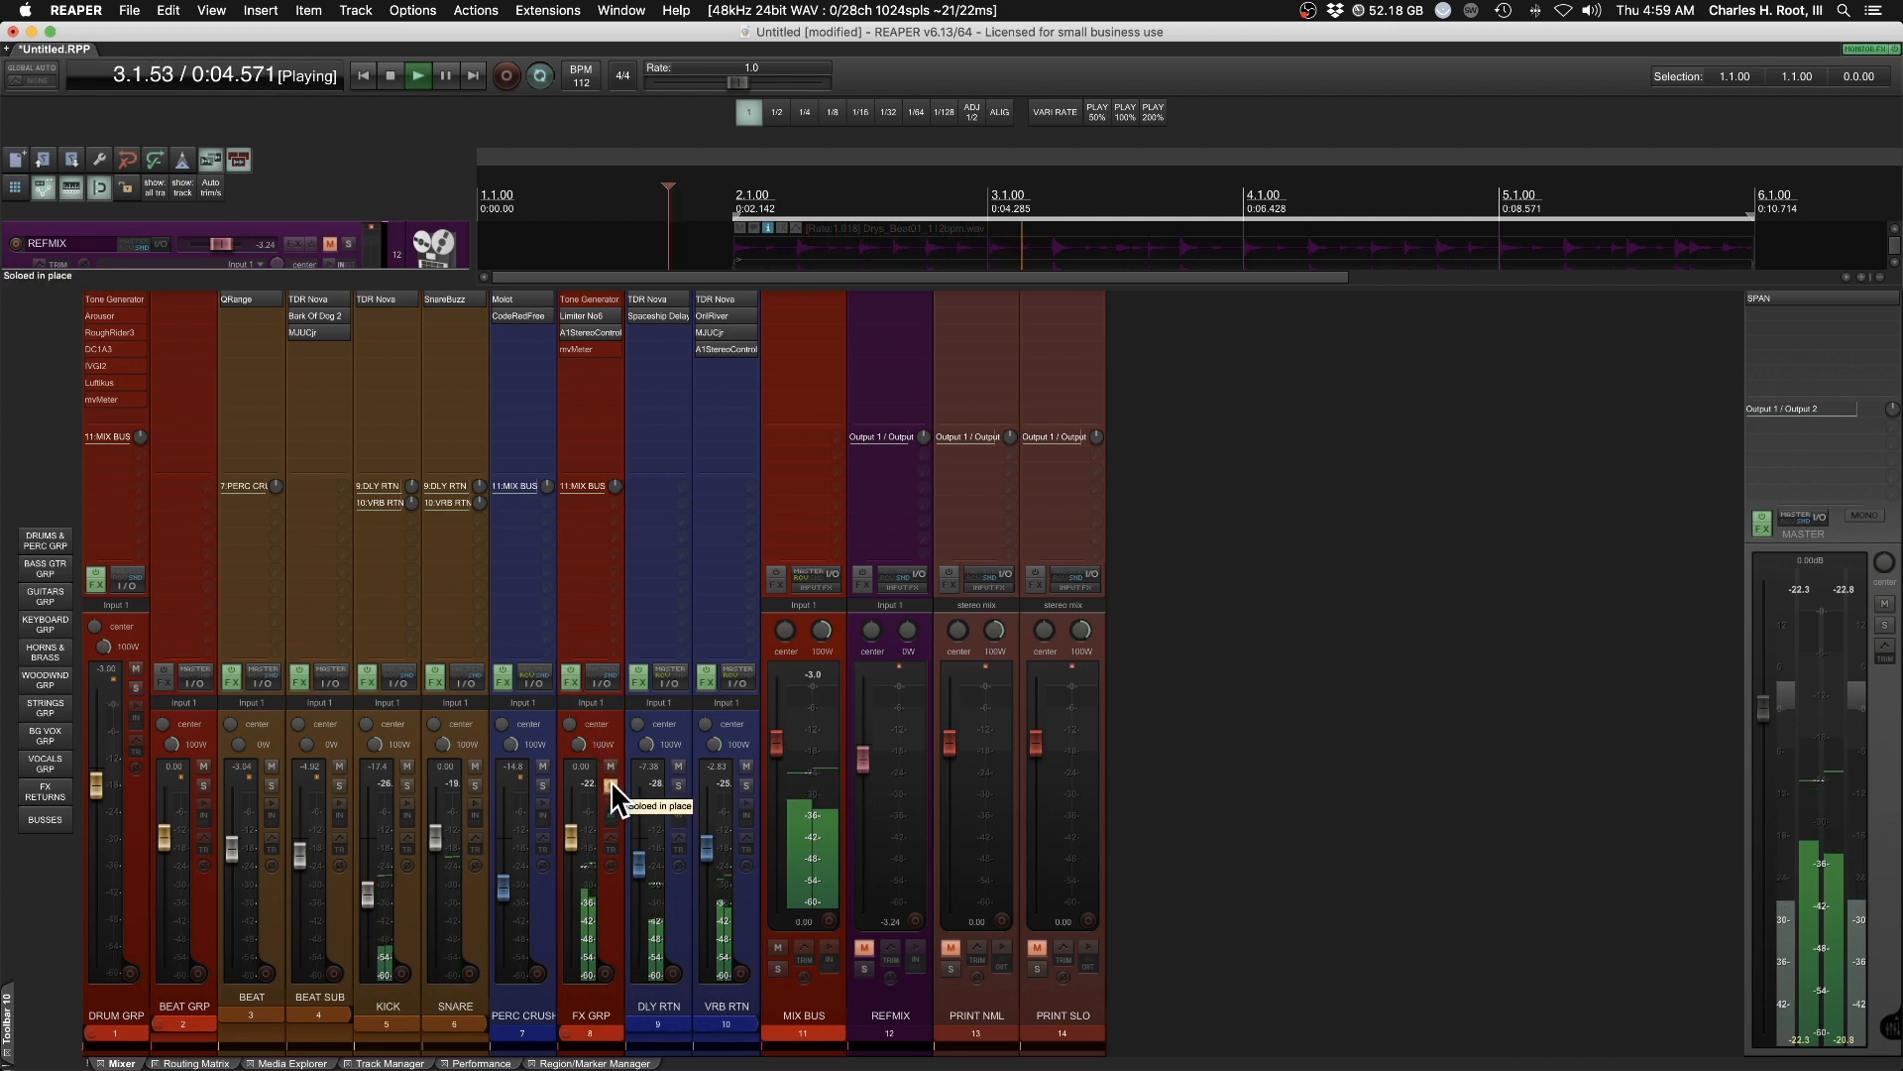
{"action": "left_click", "coordinate": [573, 674], "text": "super"}
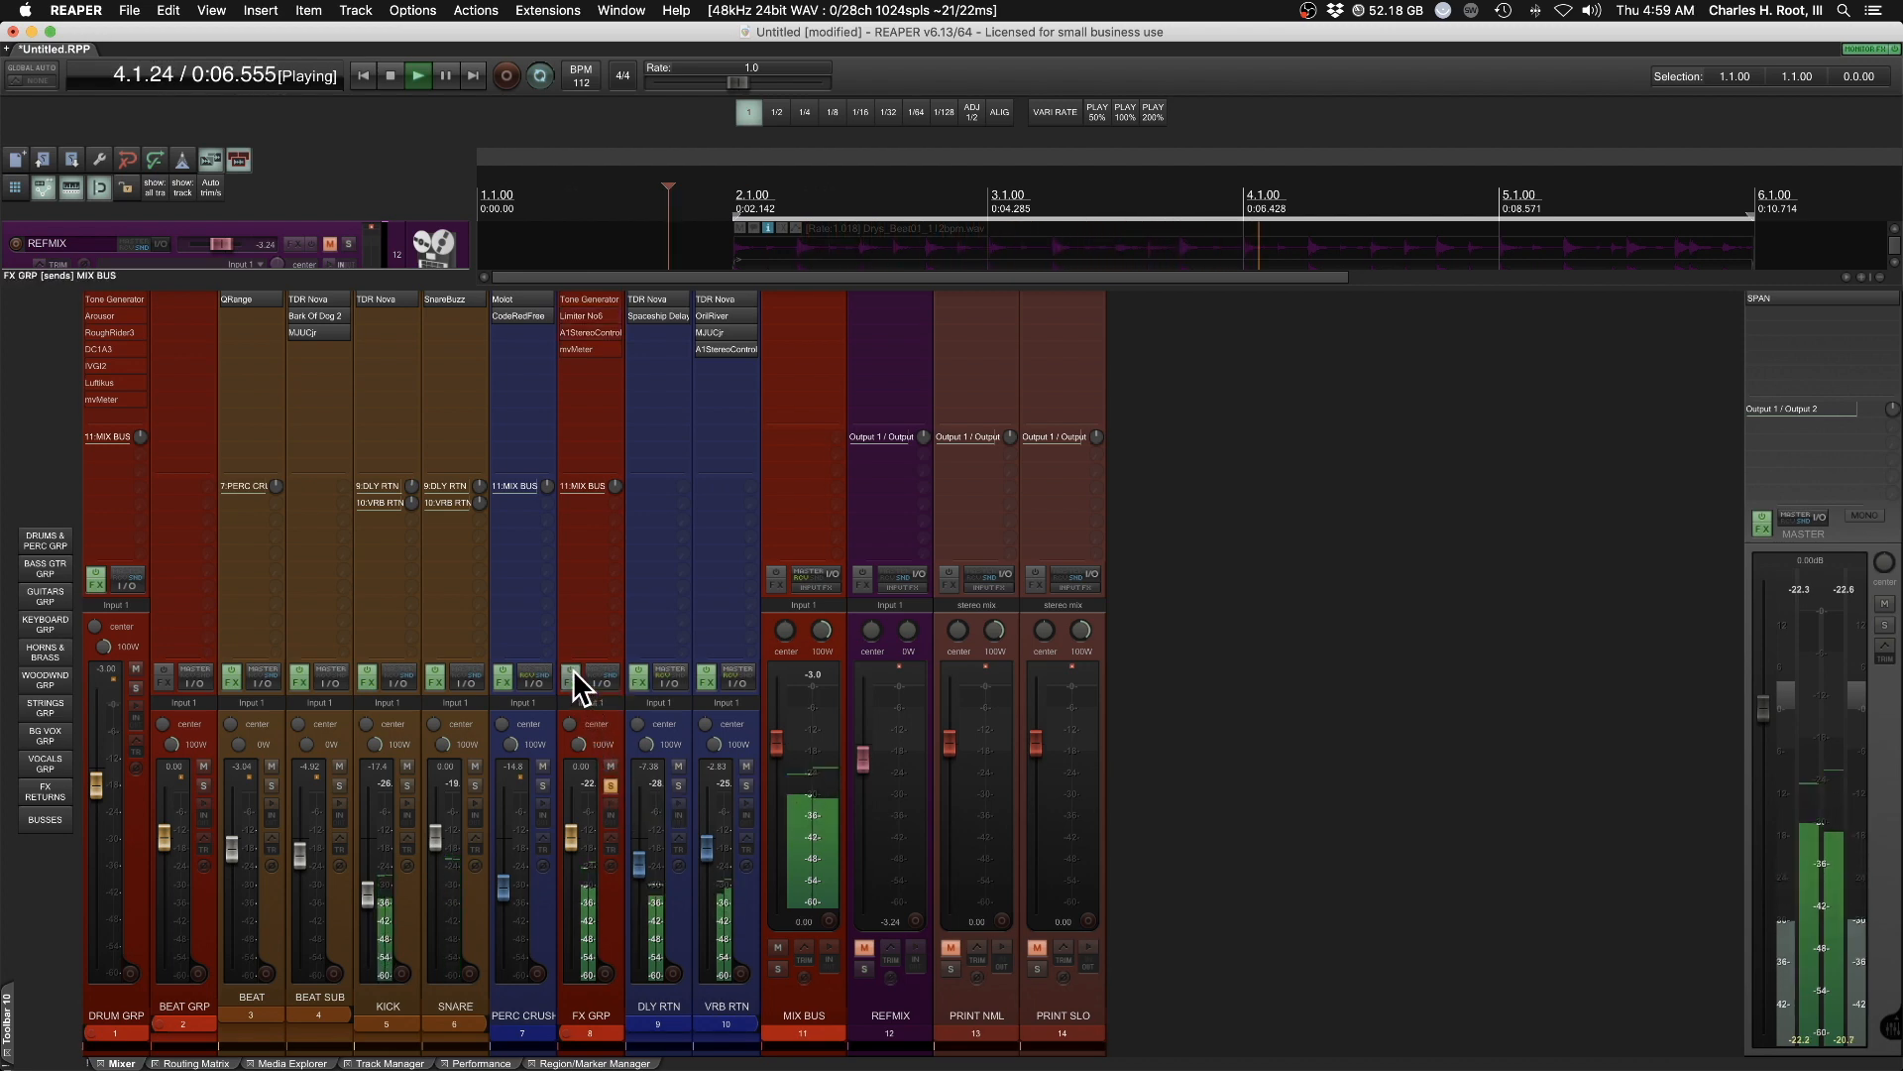
{"action": "left_click", "coordinate": [571, 671]}
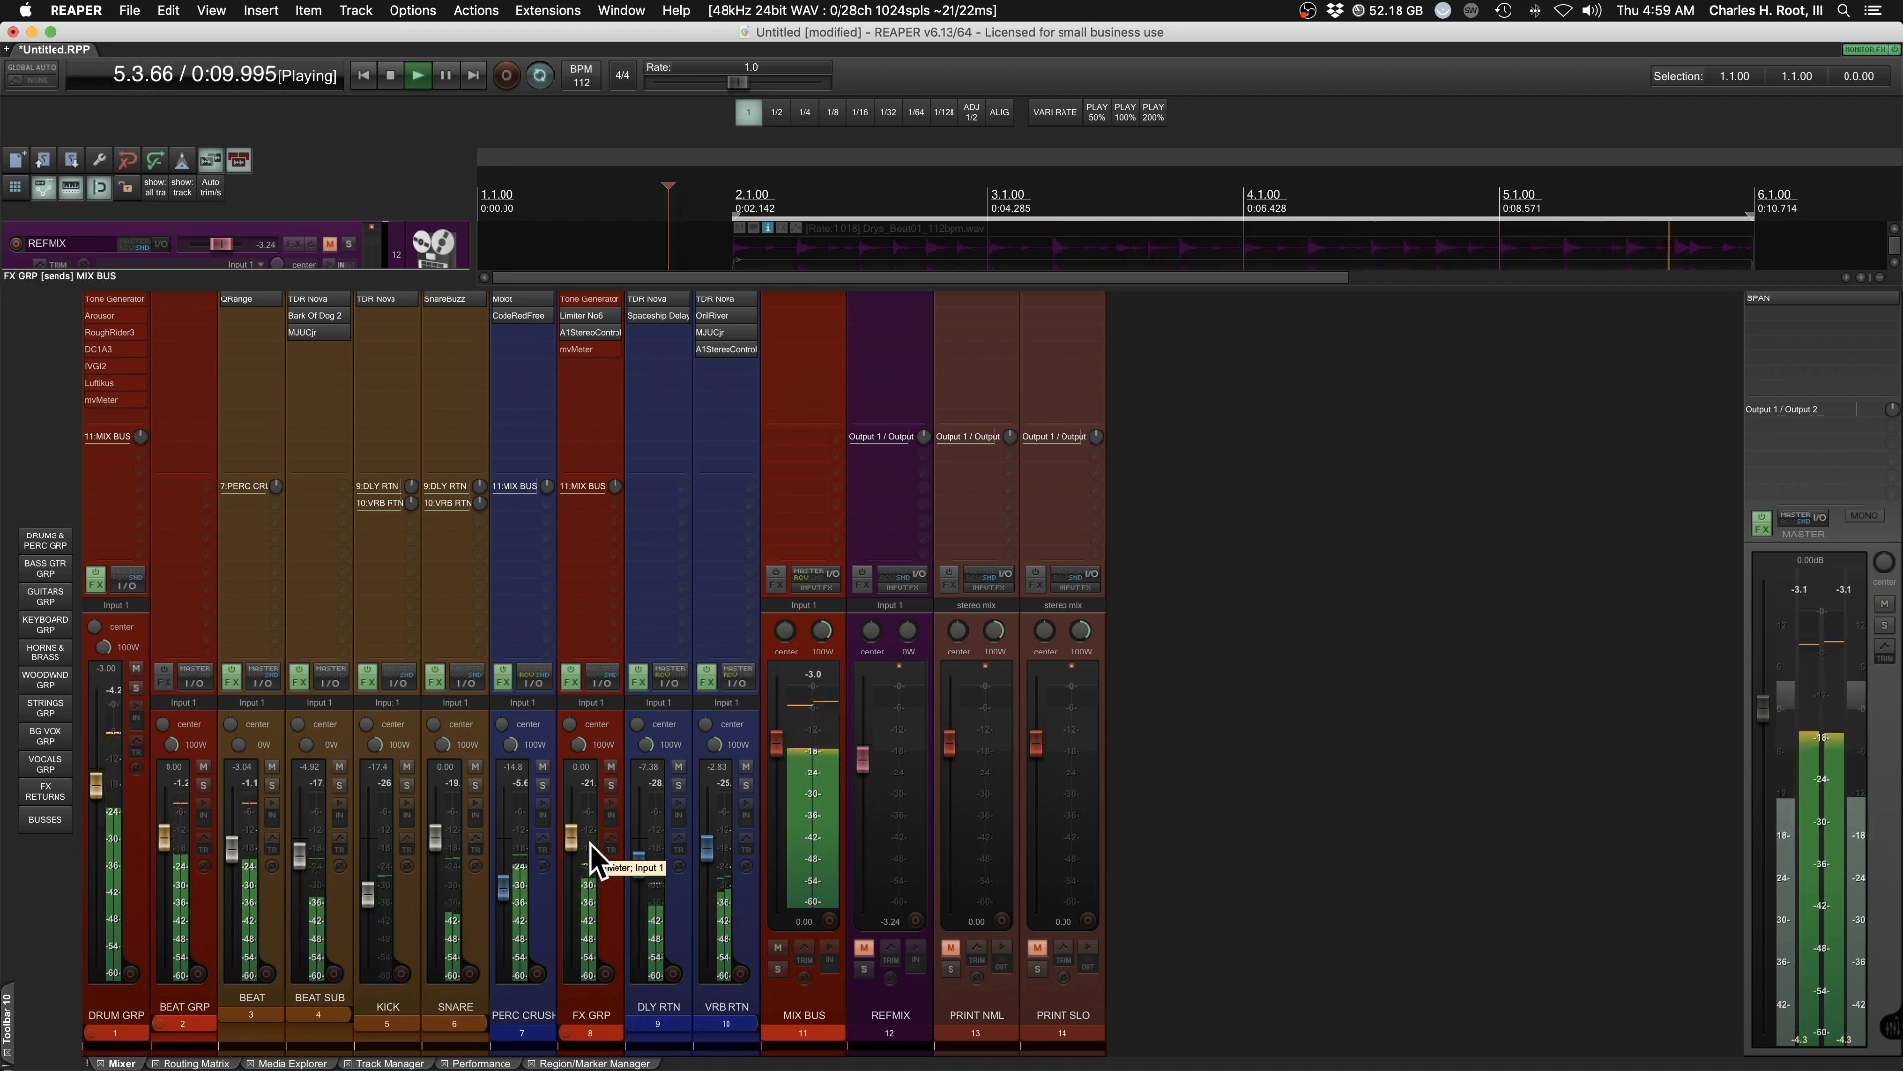
{"action": "key", "text": "space"}
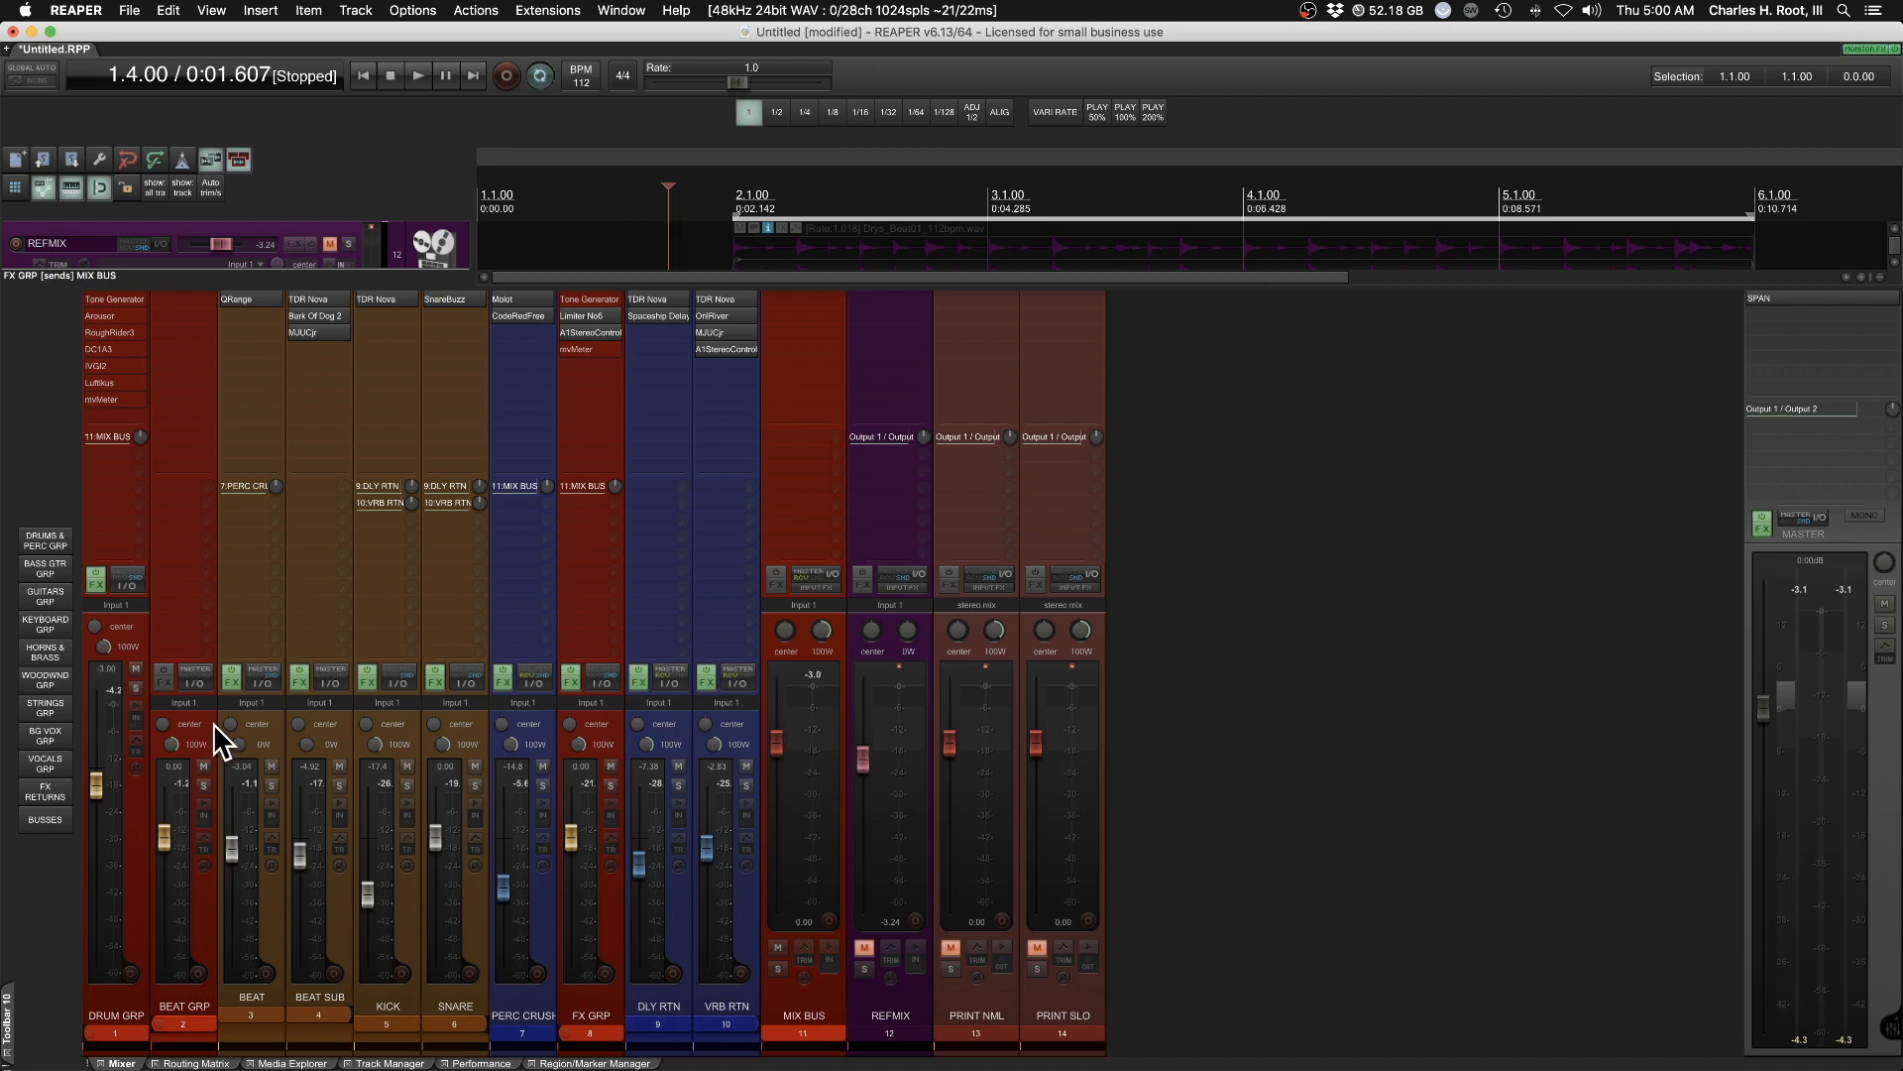
{"action": "left_click", "coordinate": [110, 1005]}
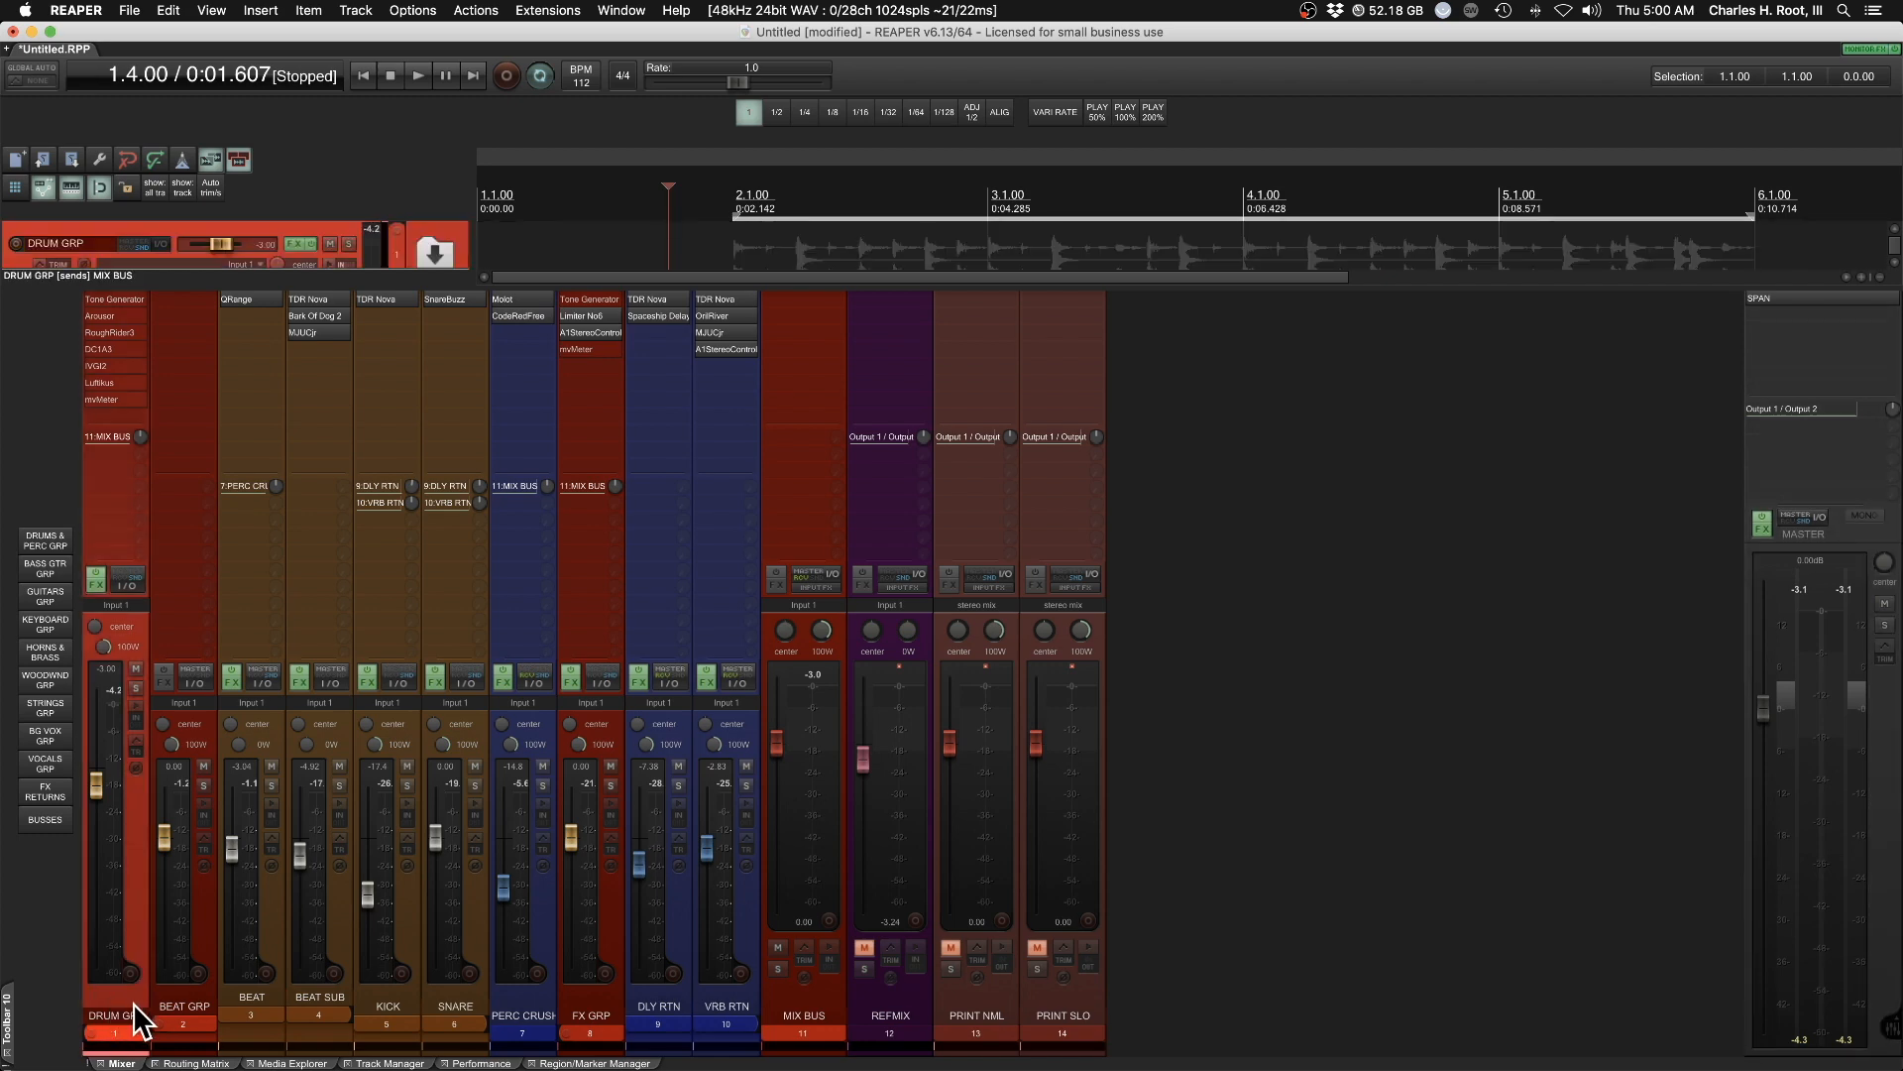
{"action": "left_click", "coordinate": [186, 997]}
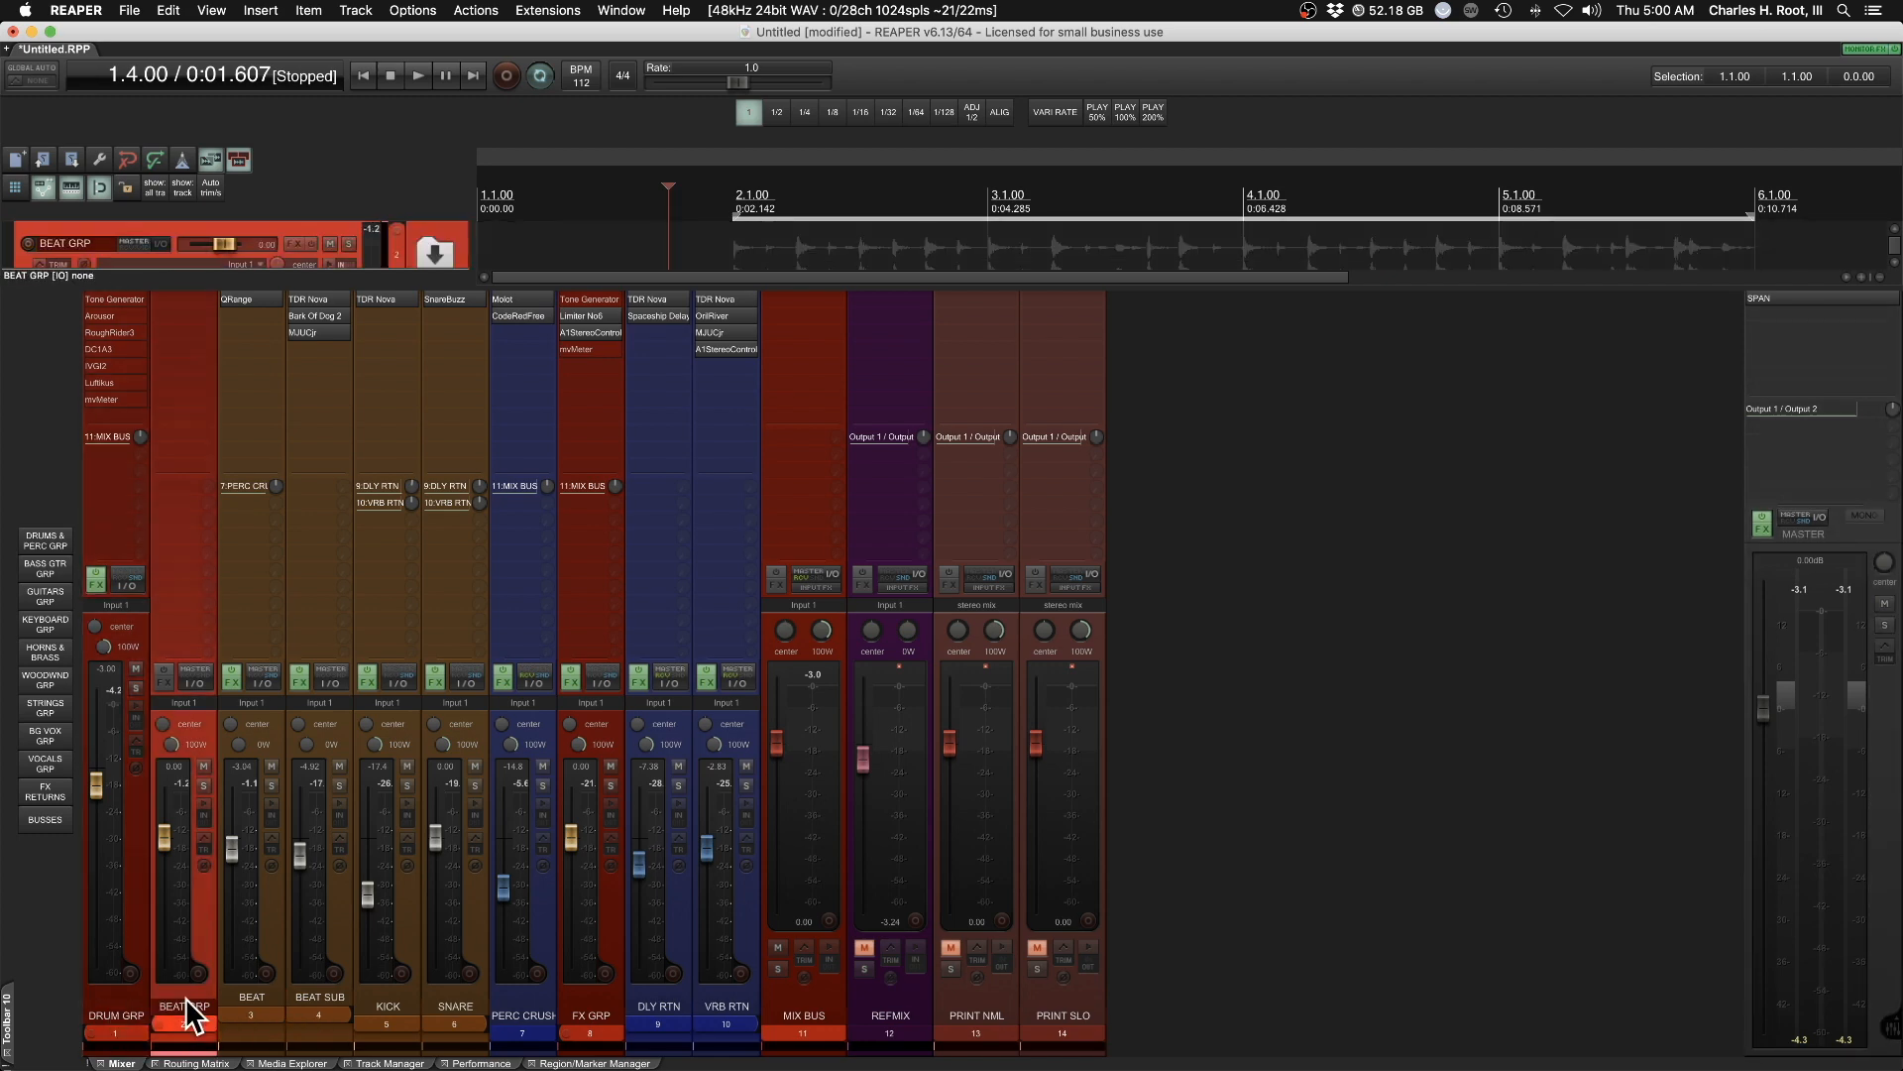
{"action": "left_click", "coordinate": [260, 1020]}
{"action": "left_click", "coordinate": [319, 1024]}
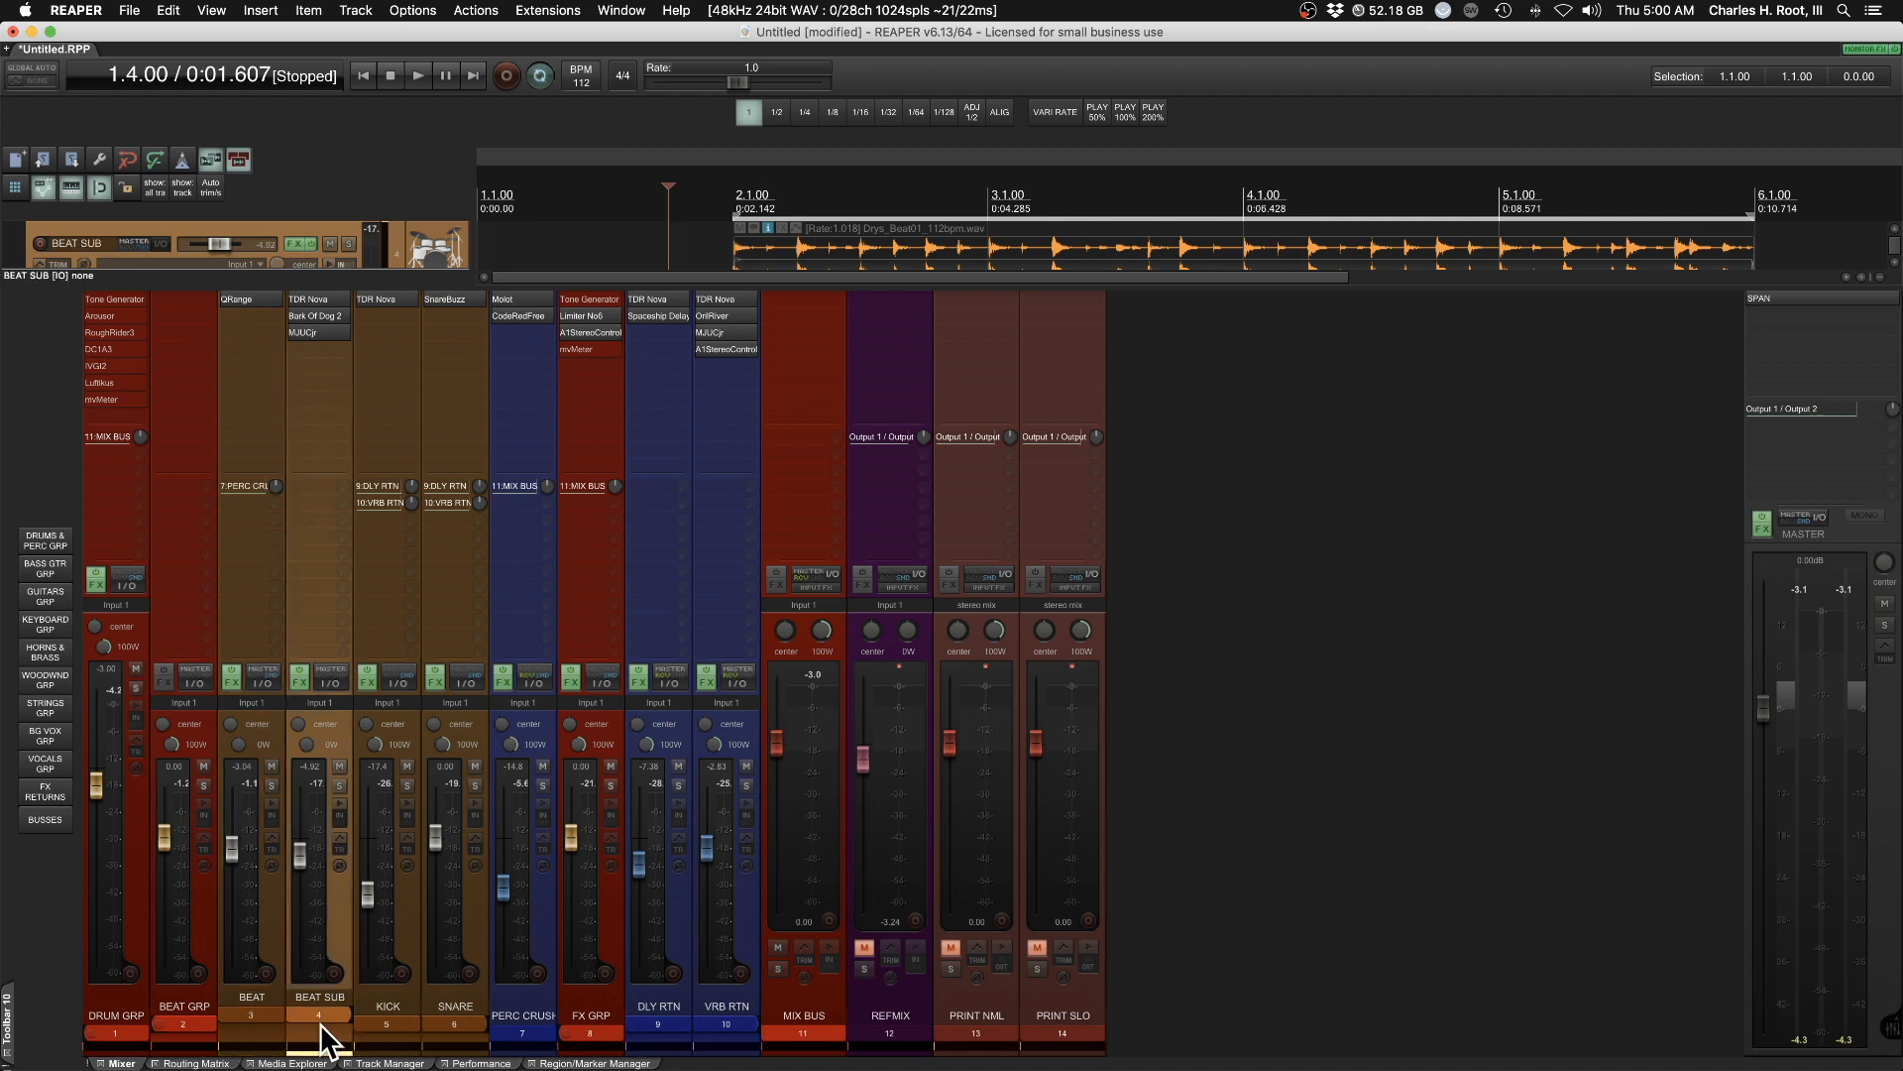
Open RoughRider3 on the DRUM GRP track, take it out of bypass, and listen to the mix
{"action": "left_click", "coordinate": [136, 998]}
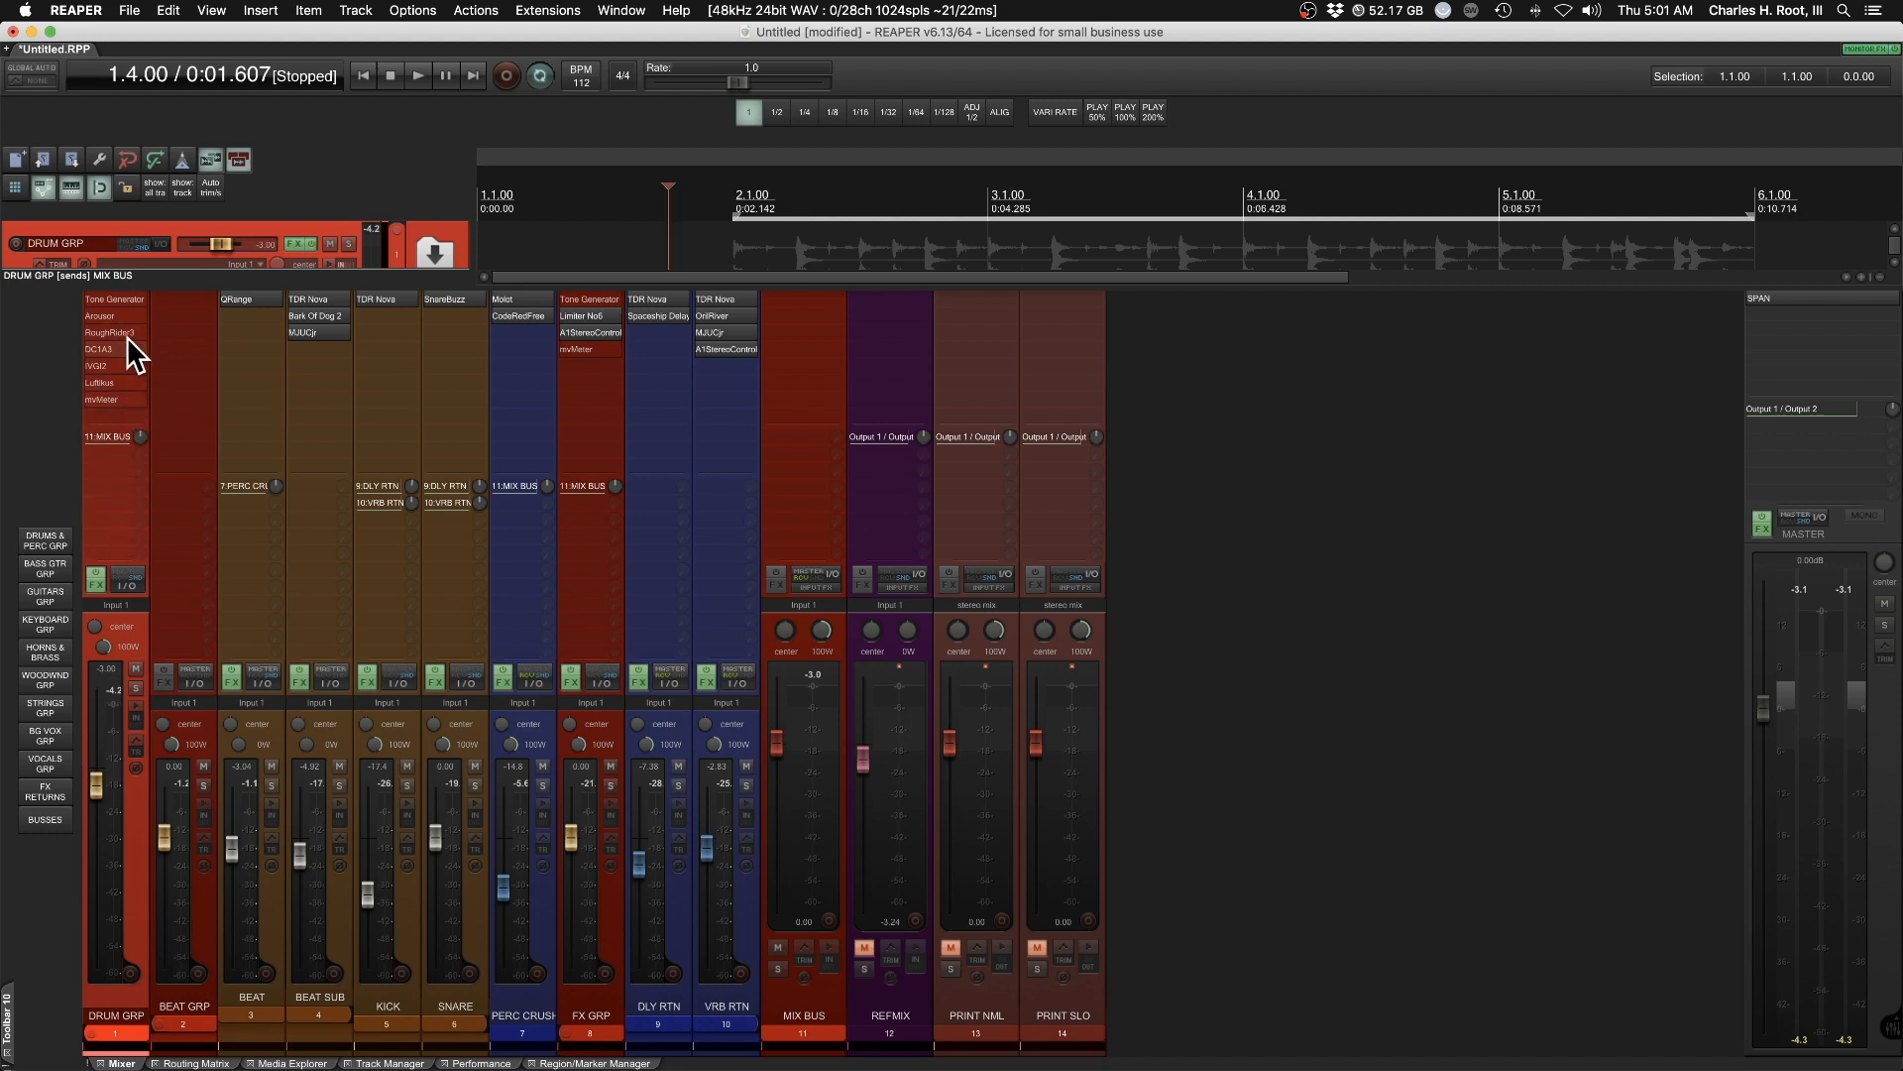
{"action": "left_click", "coordinate": [137, 331]}
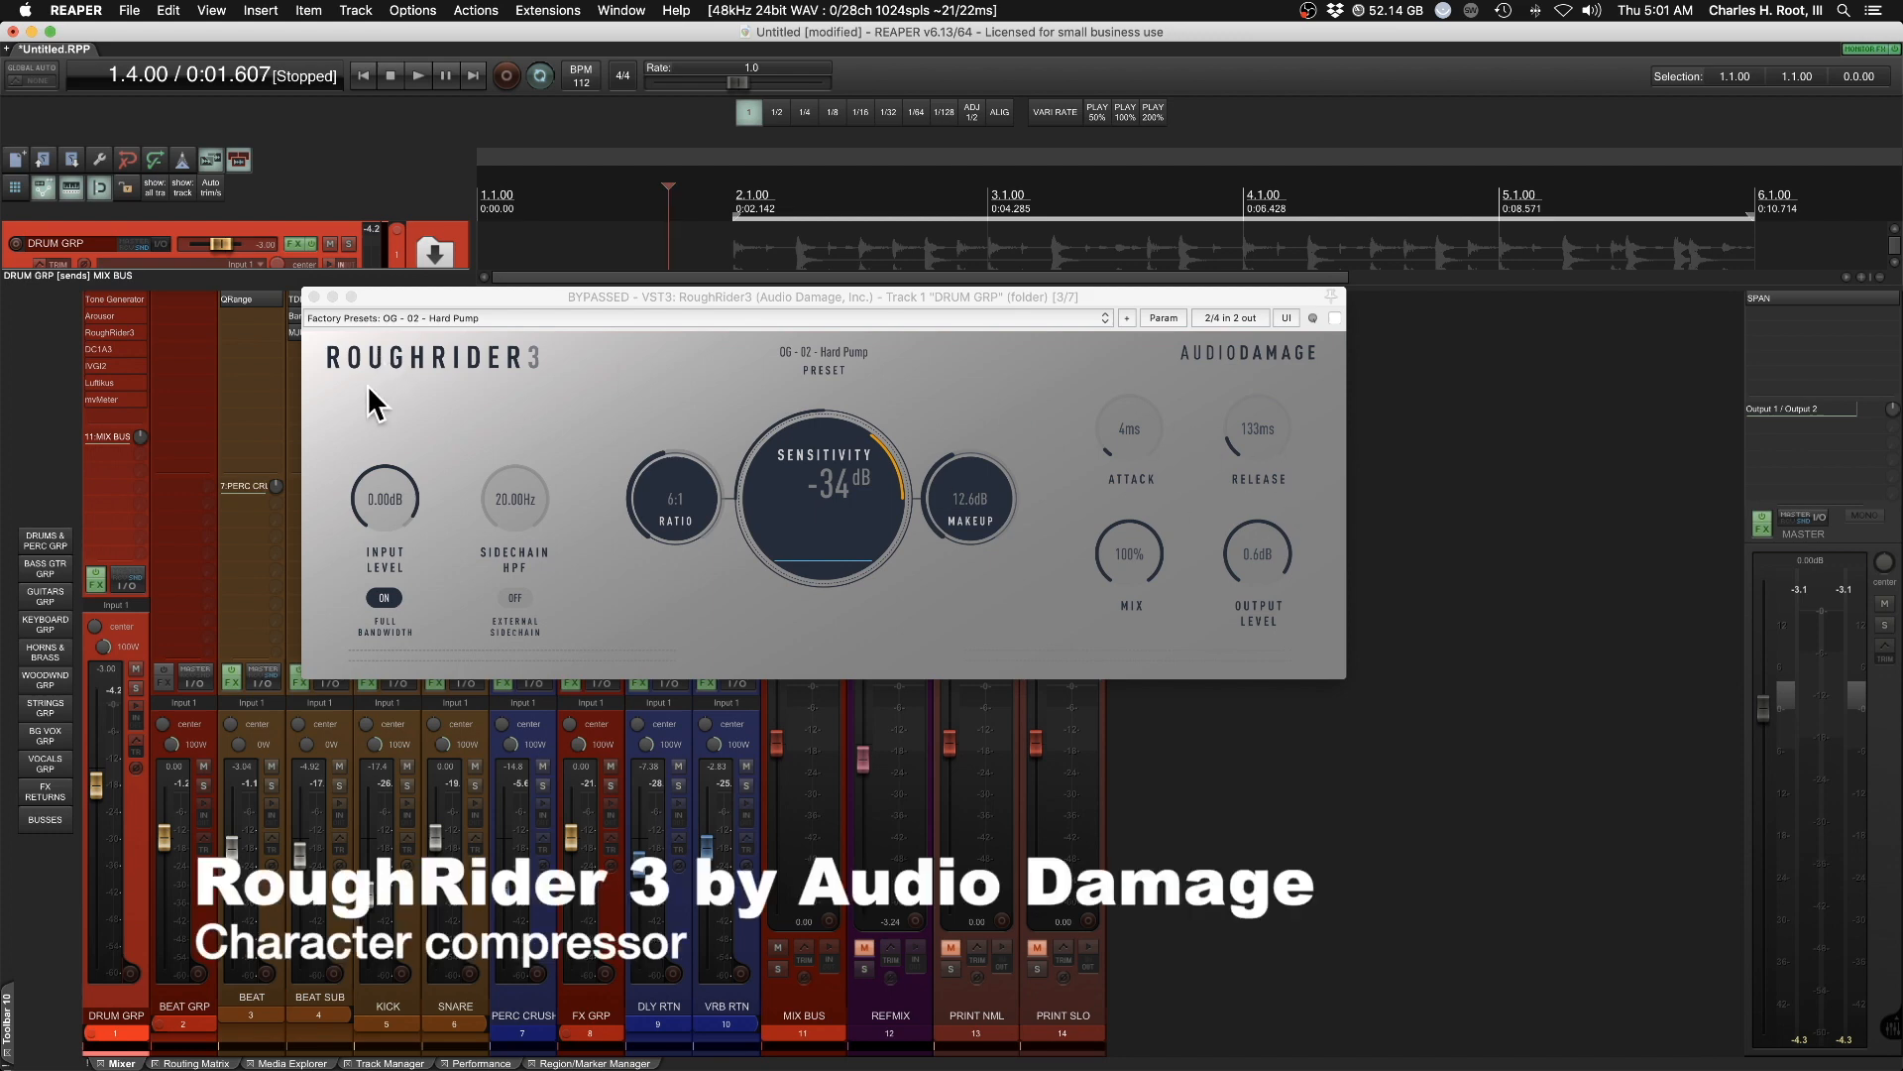
{"action": "left_click", "coordinate": [314, 297]}
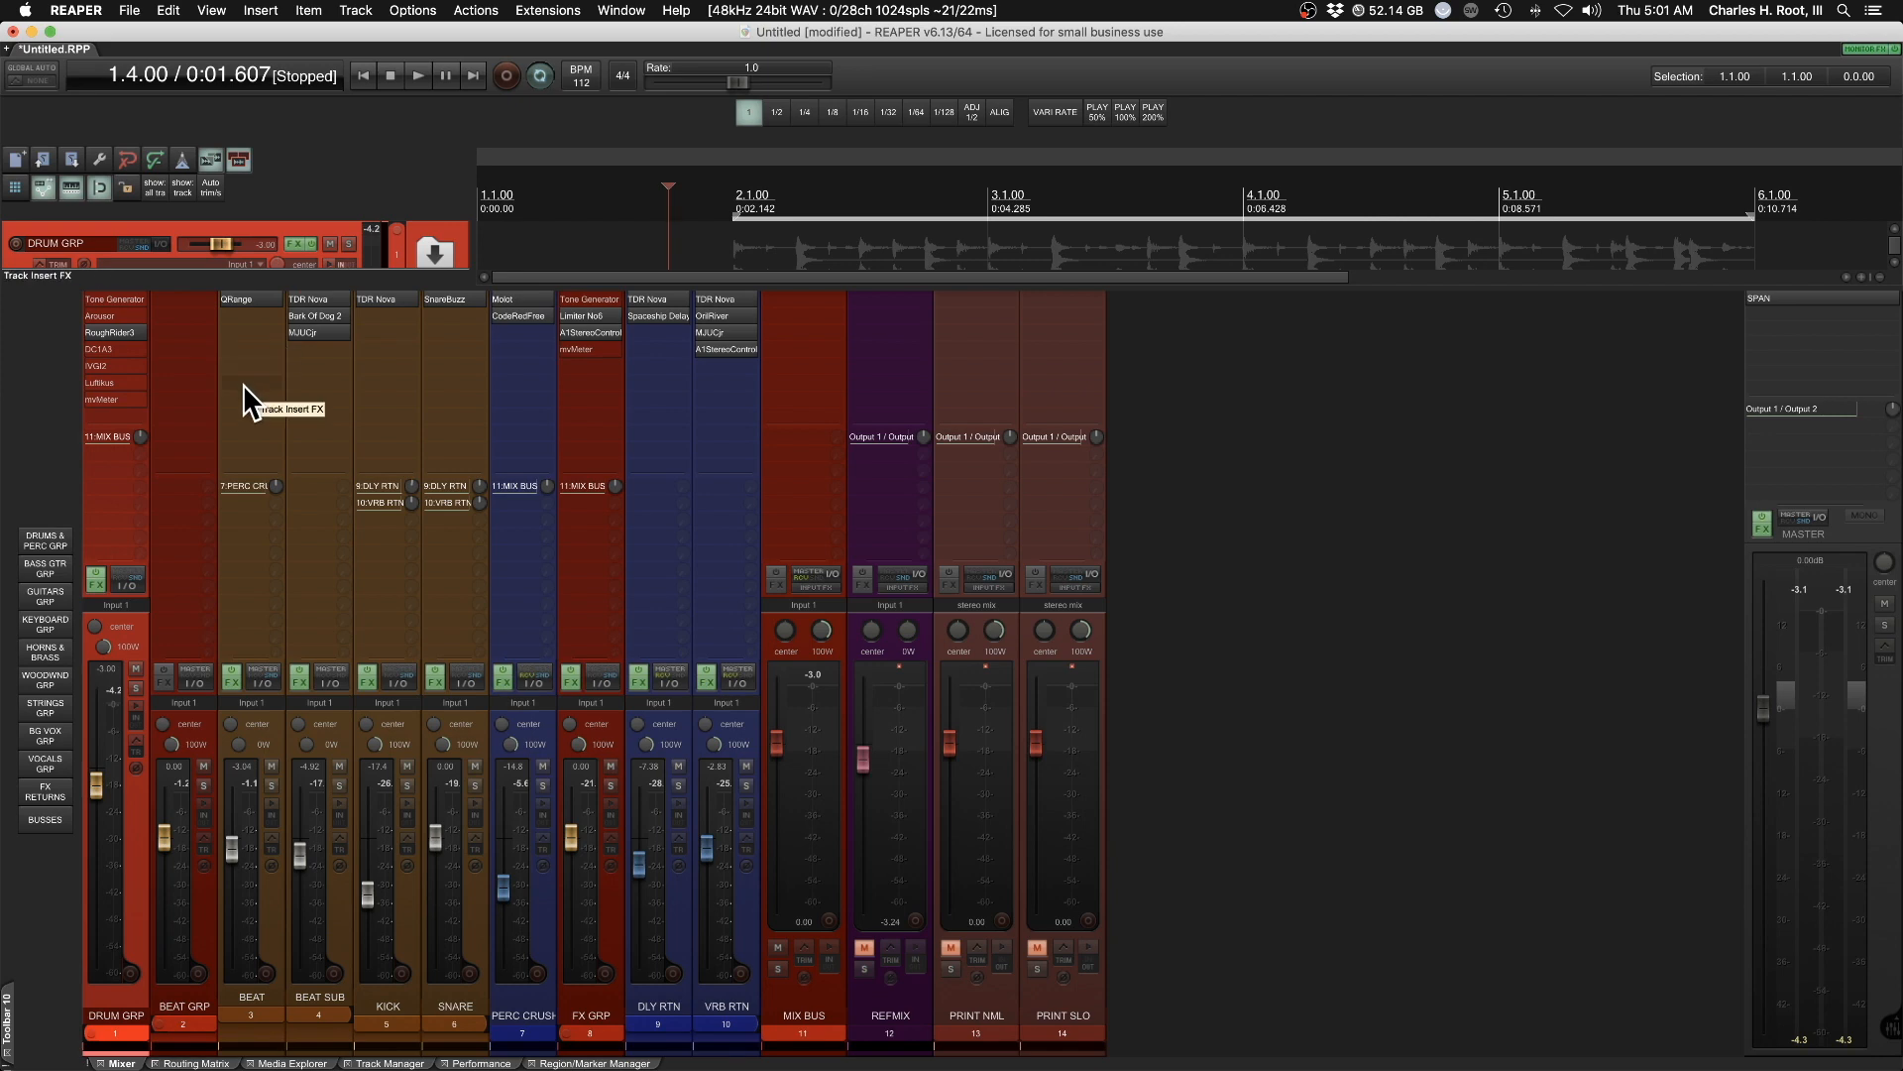
{"action": "key", "text": "space"}
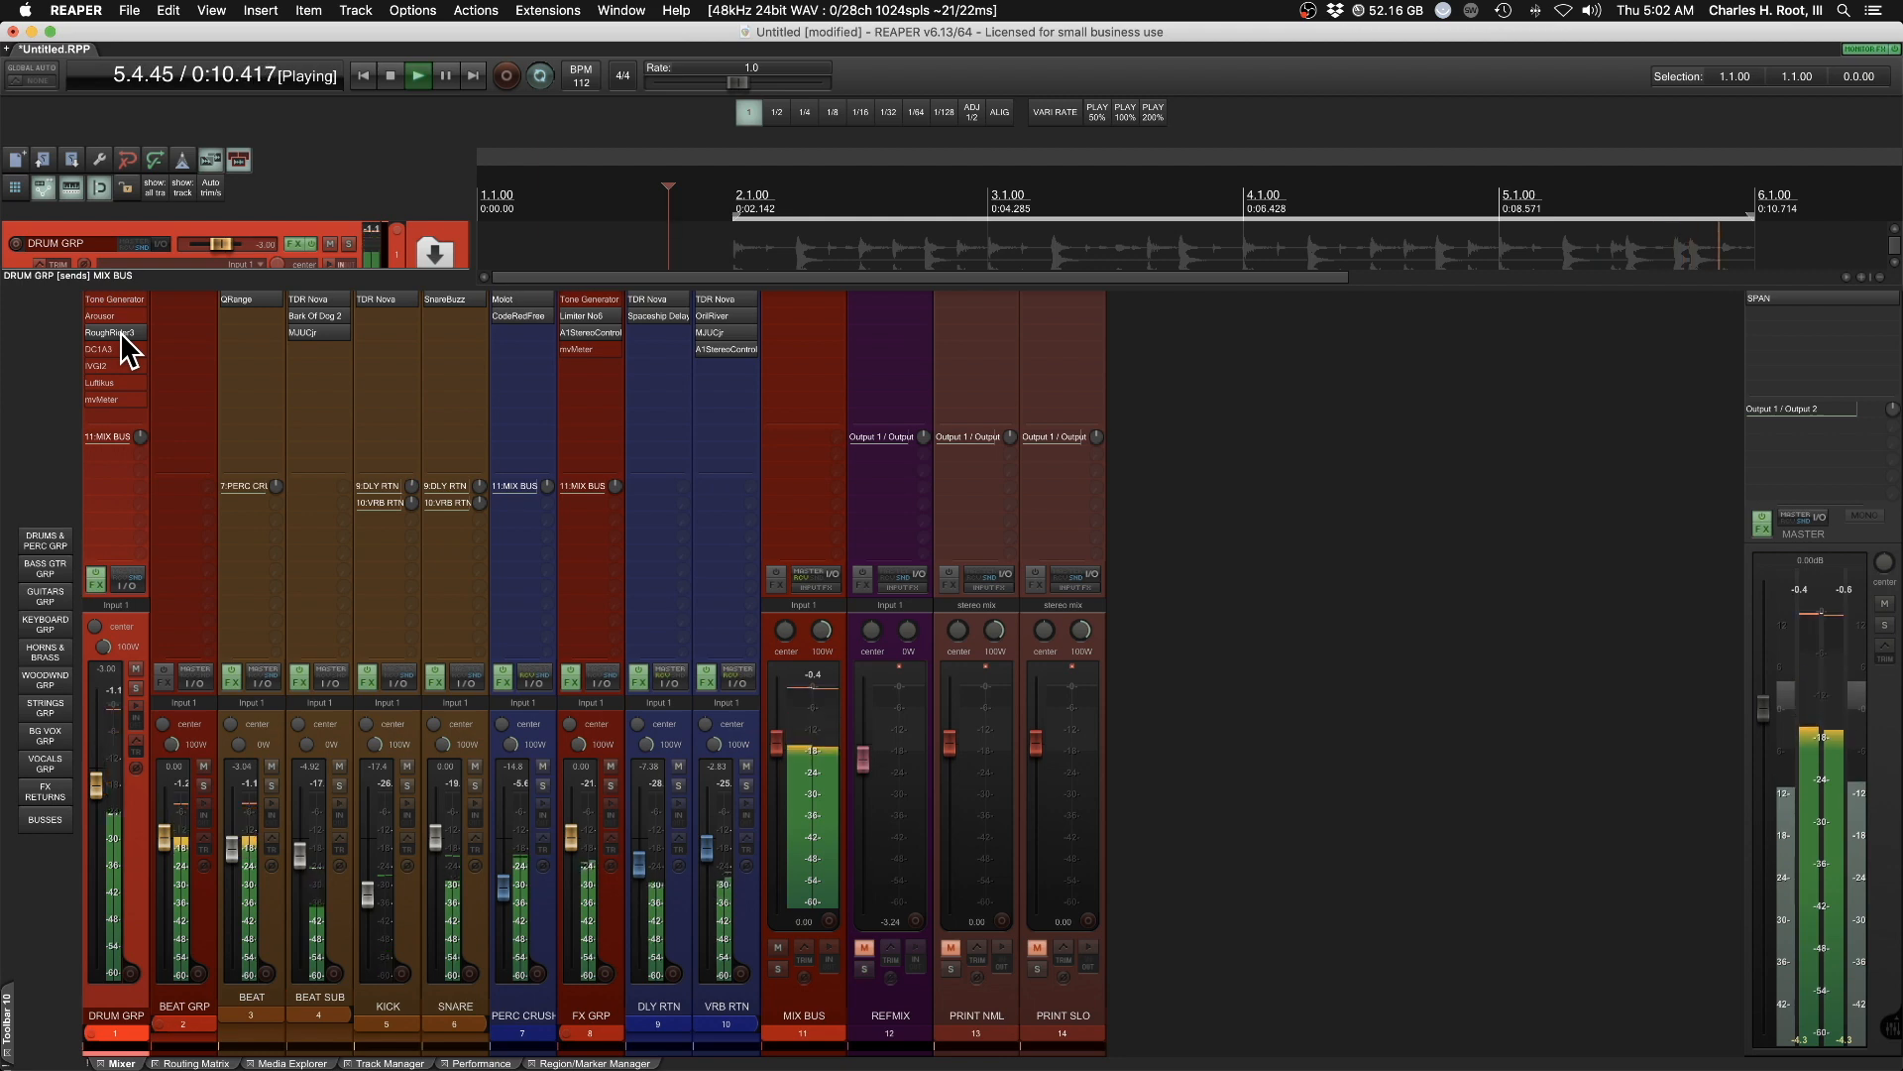
{"action": "key", "text": "space"}
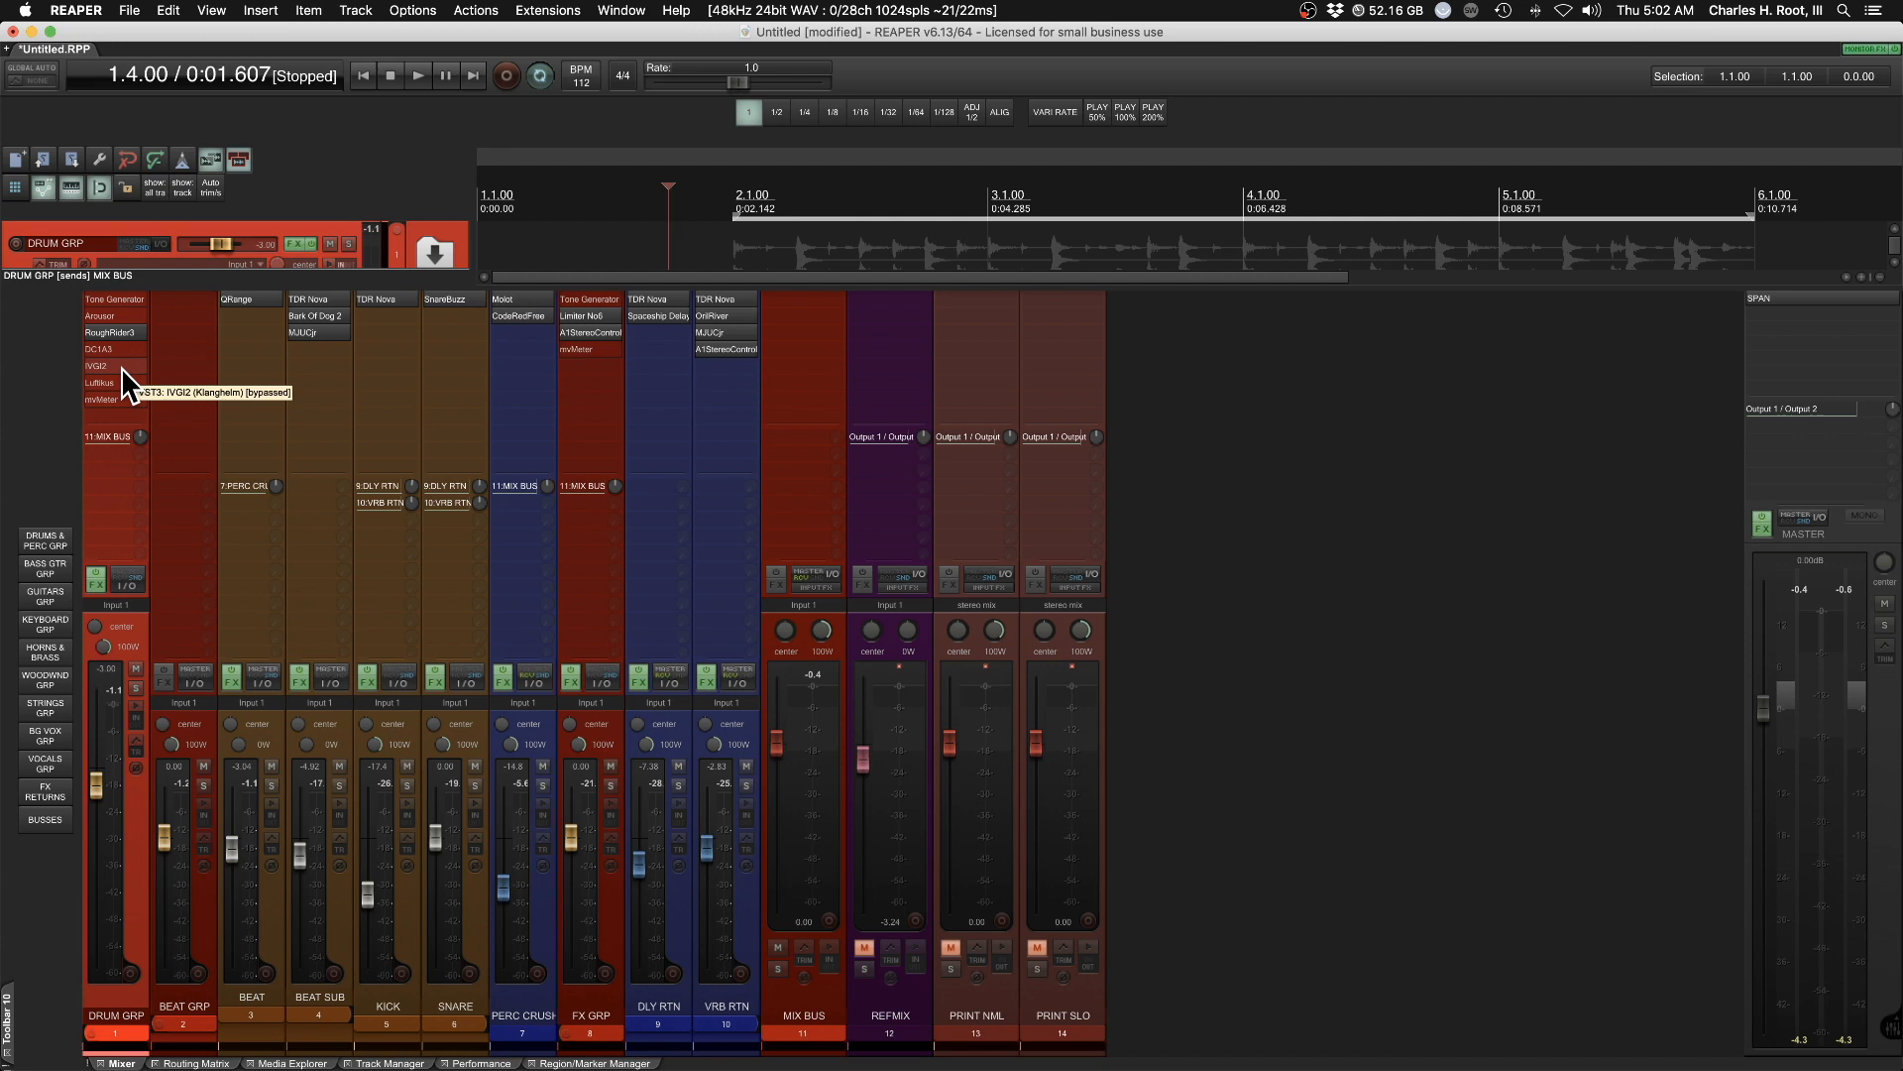
Open IVGI2 on the DRUM GRP track, compare it bypassed and enabled during playback, and leave it enabled
{"action": "left_click", "coordinate": [121, 367]}
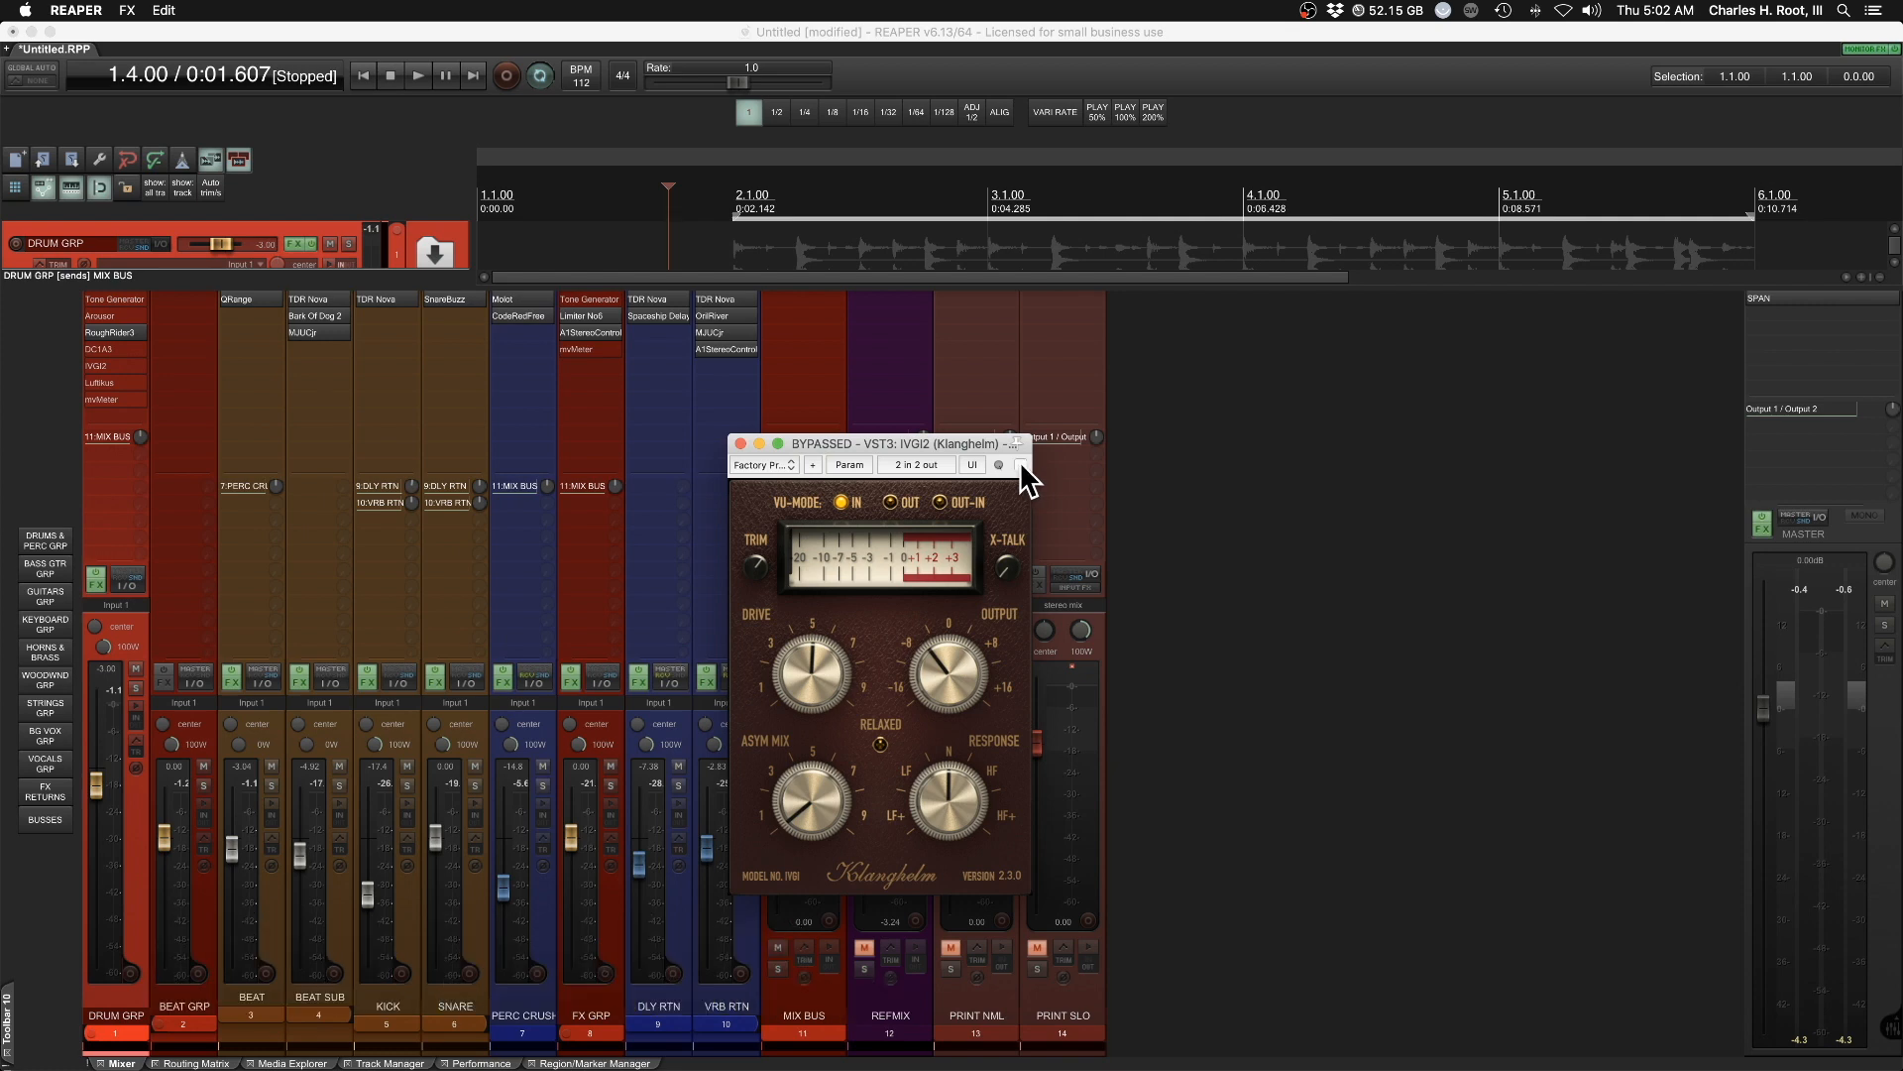
{"action": "key", "text": "space"}
{"action": "left_click", "coordinate": [1021, 463]}
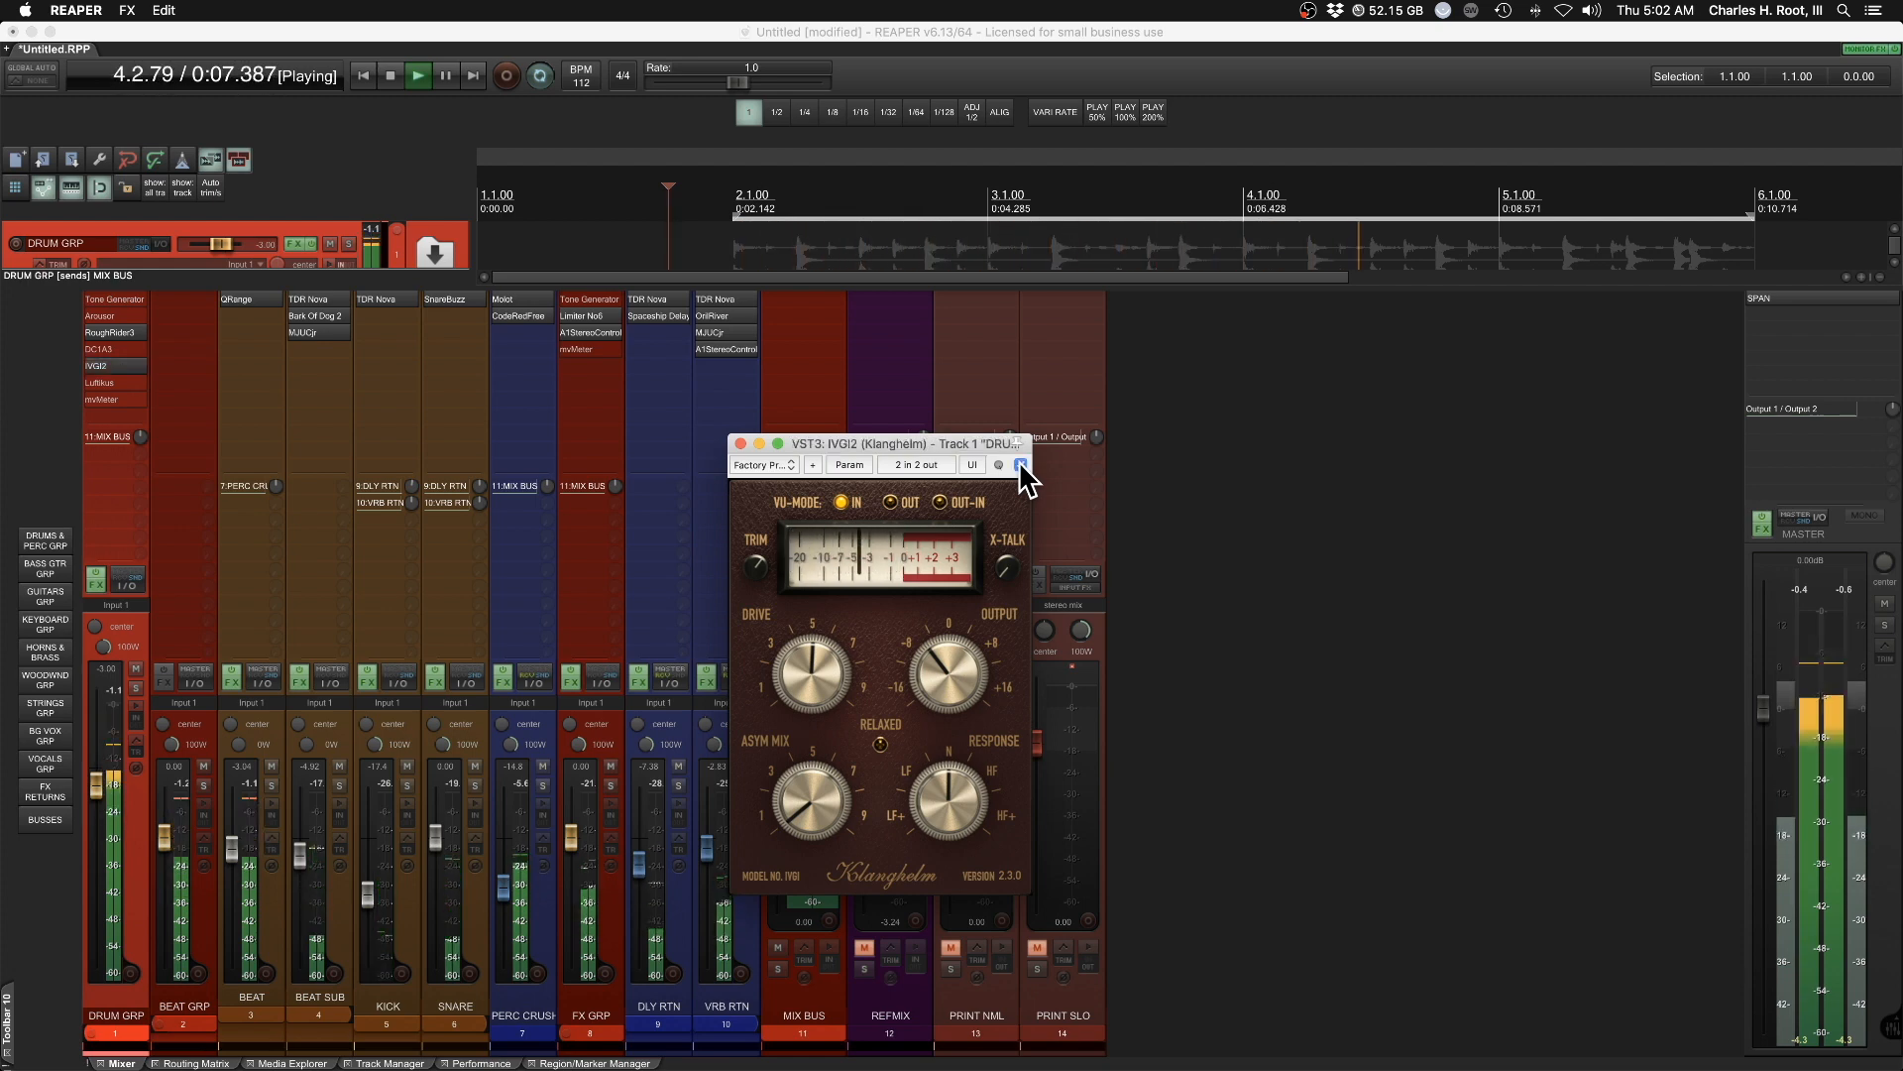
{"action": "left_click", "coordinate": [1022, 463]}
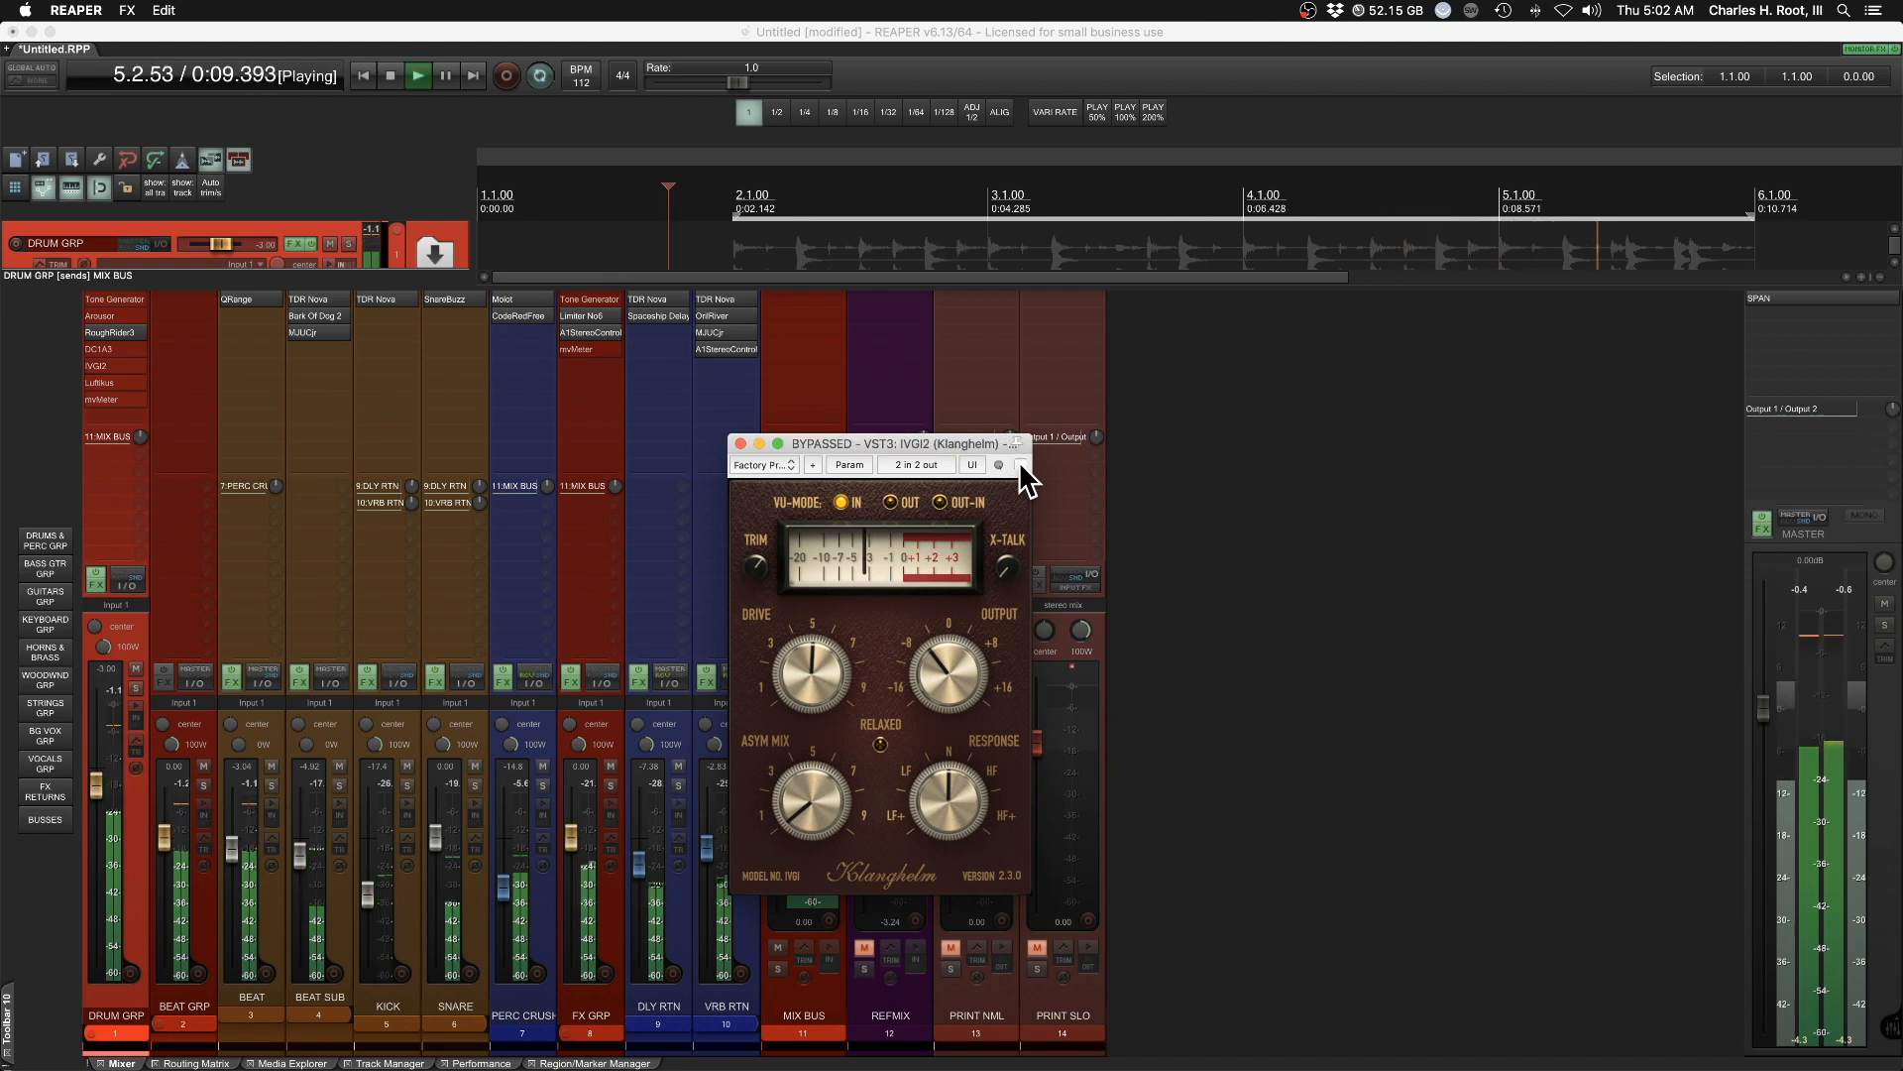
{"action": "left_click", "coordinate": [1022, 463]}
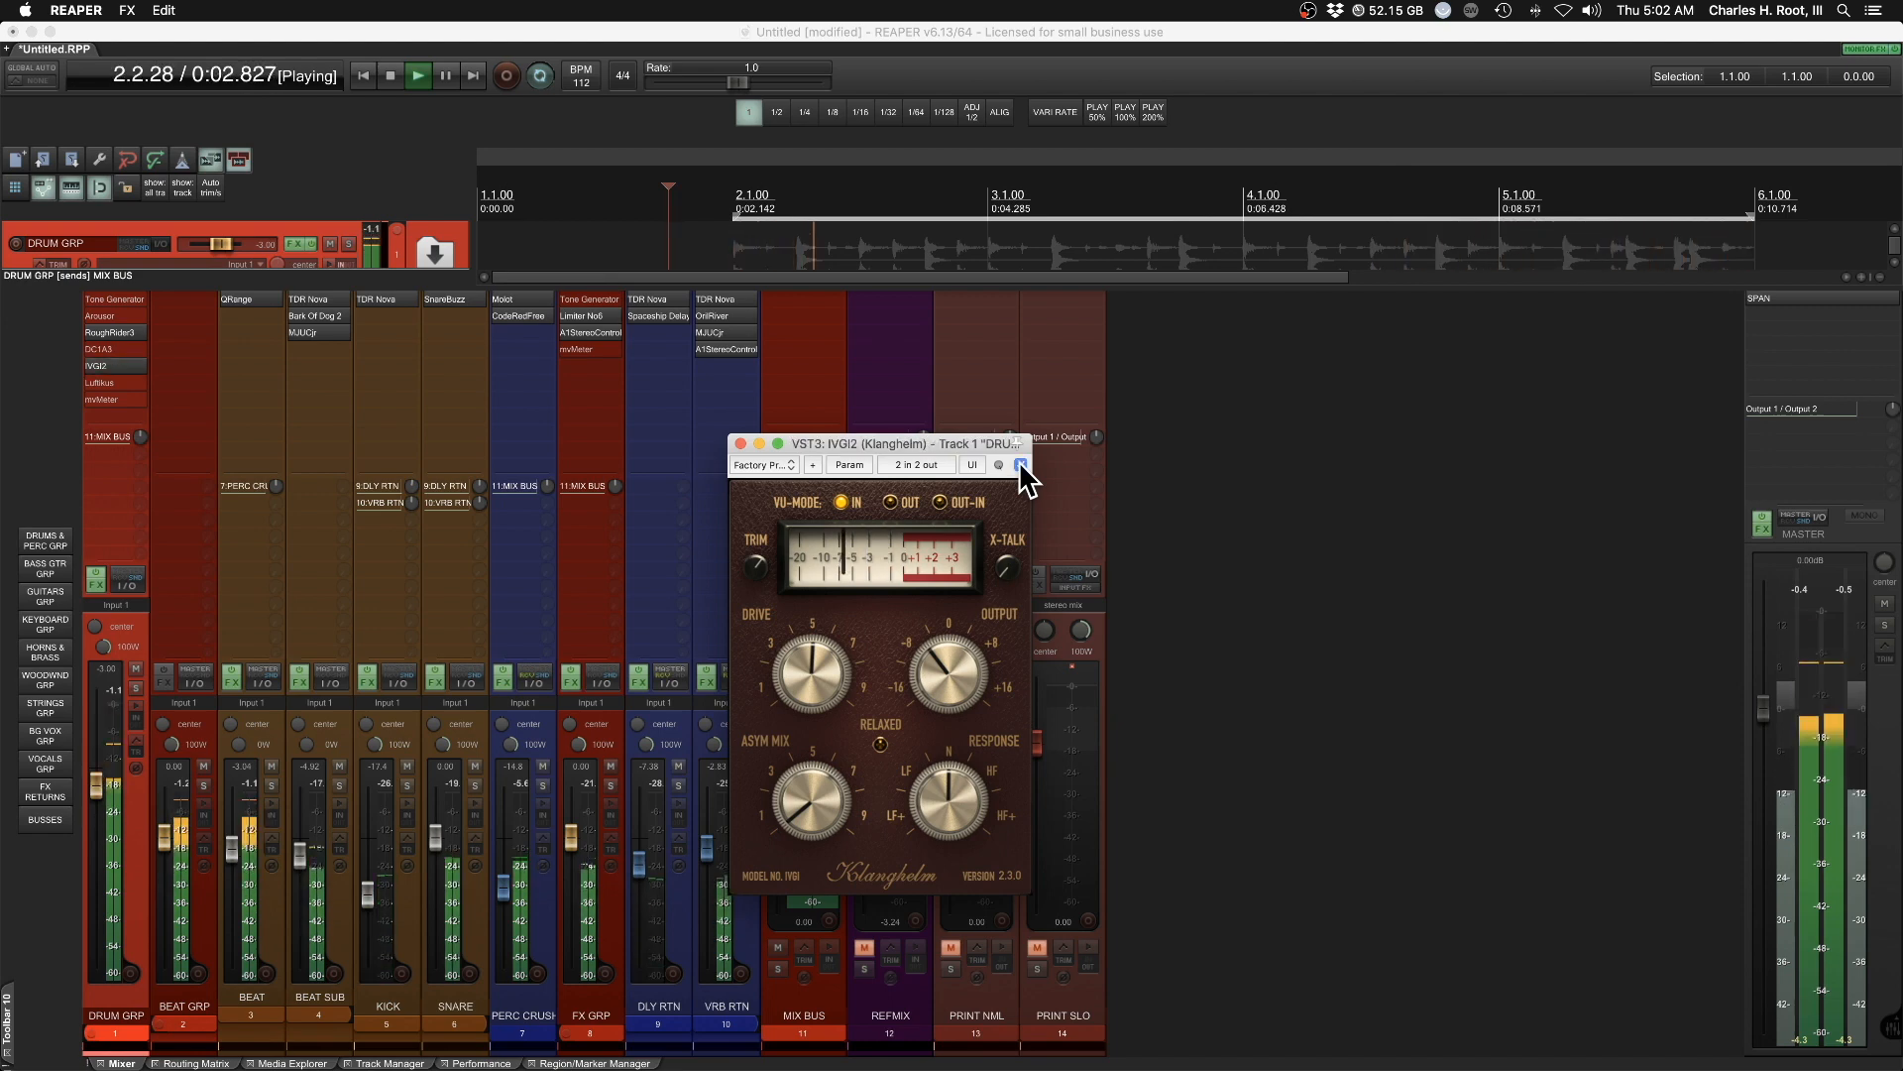
{"action": "left_click", "coordinate": [1021, 463]}
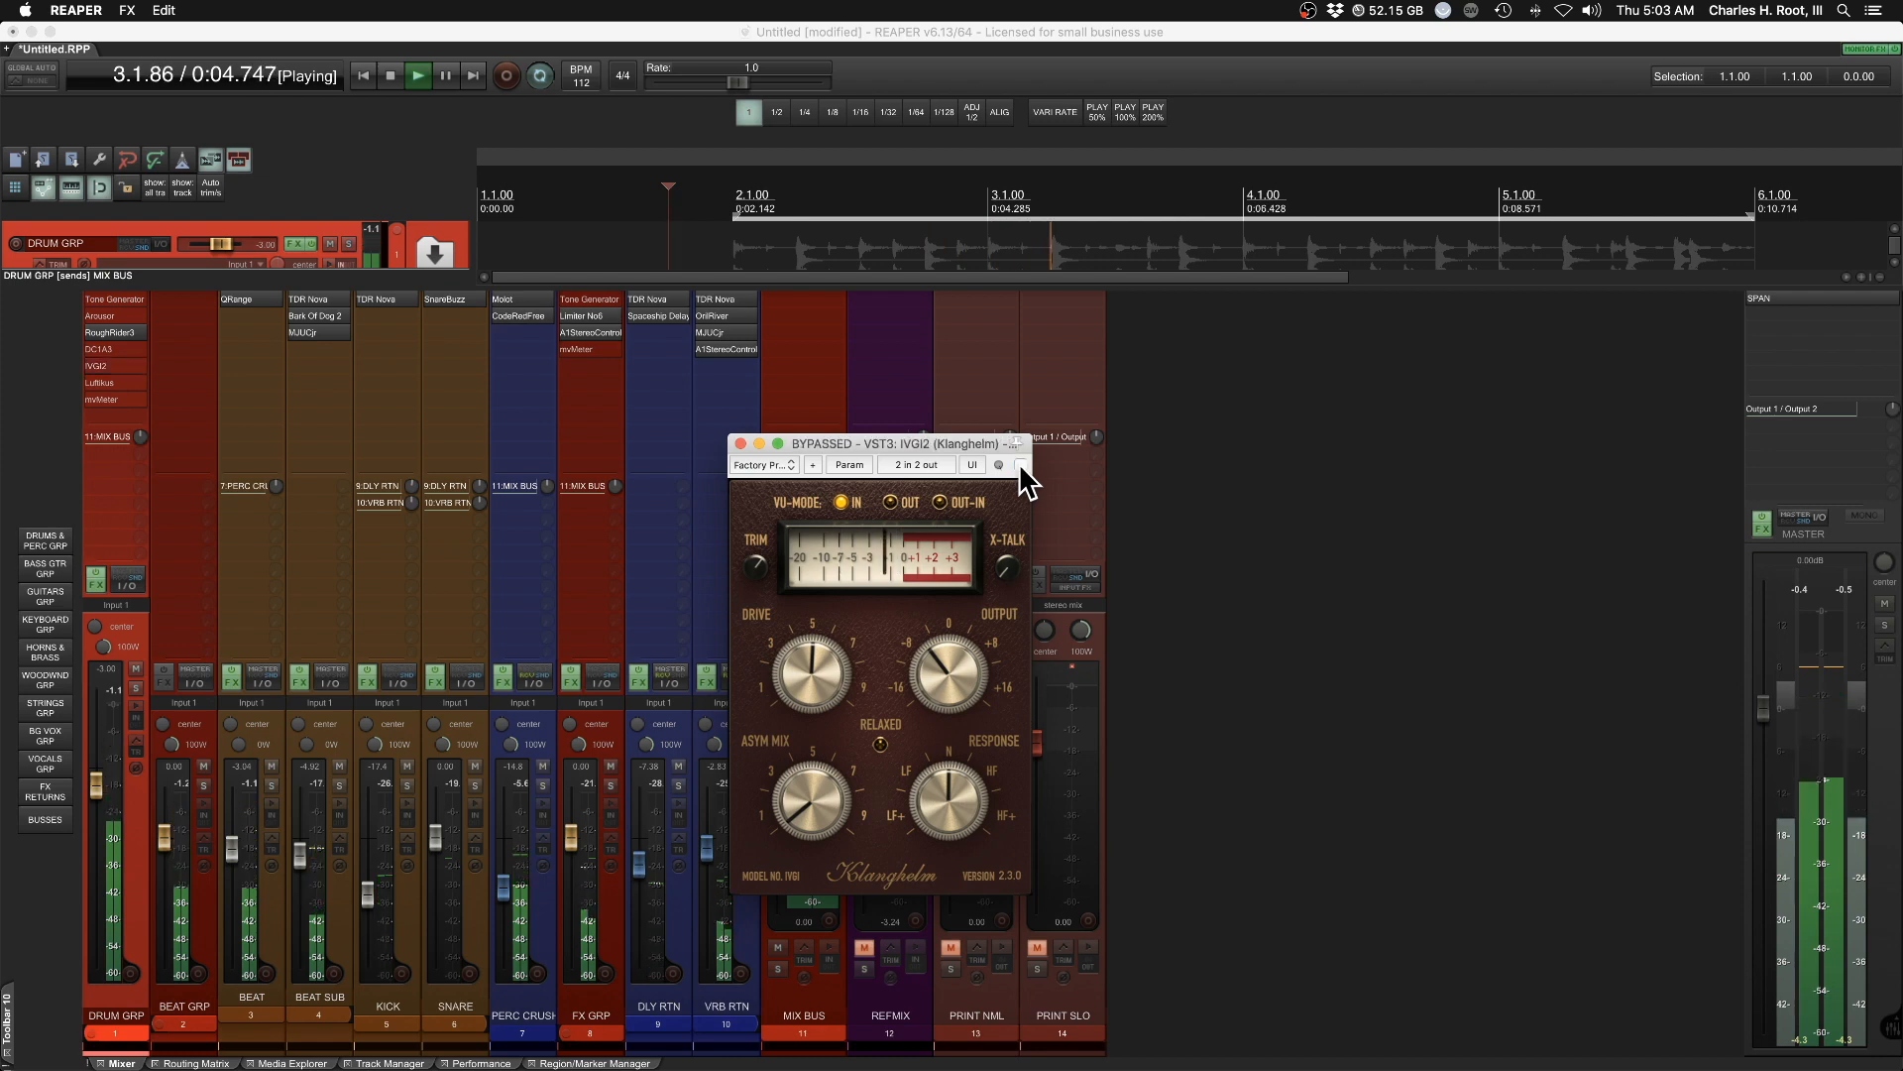
{"action": "left_click", "coordinate": [1021, 463]}
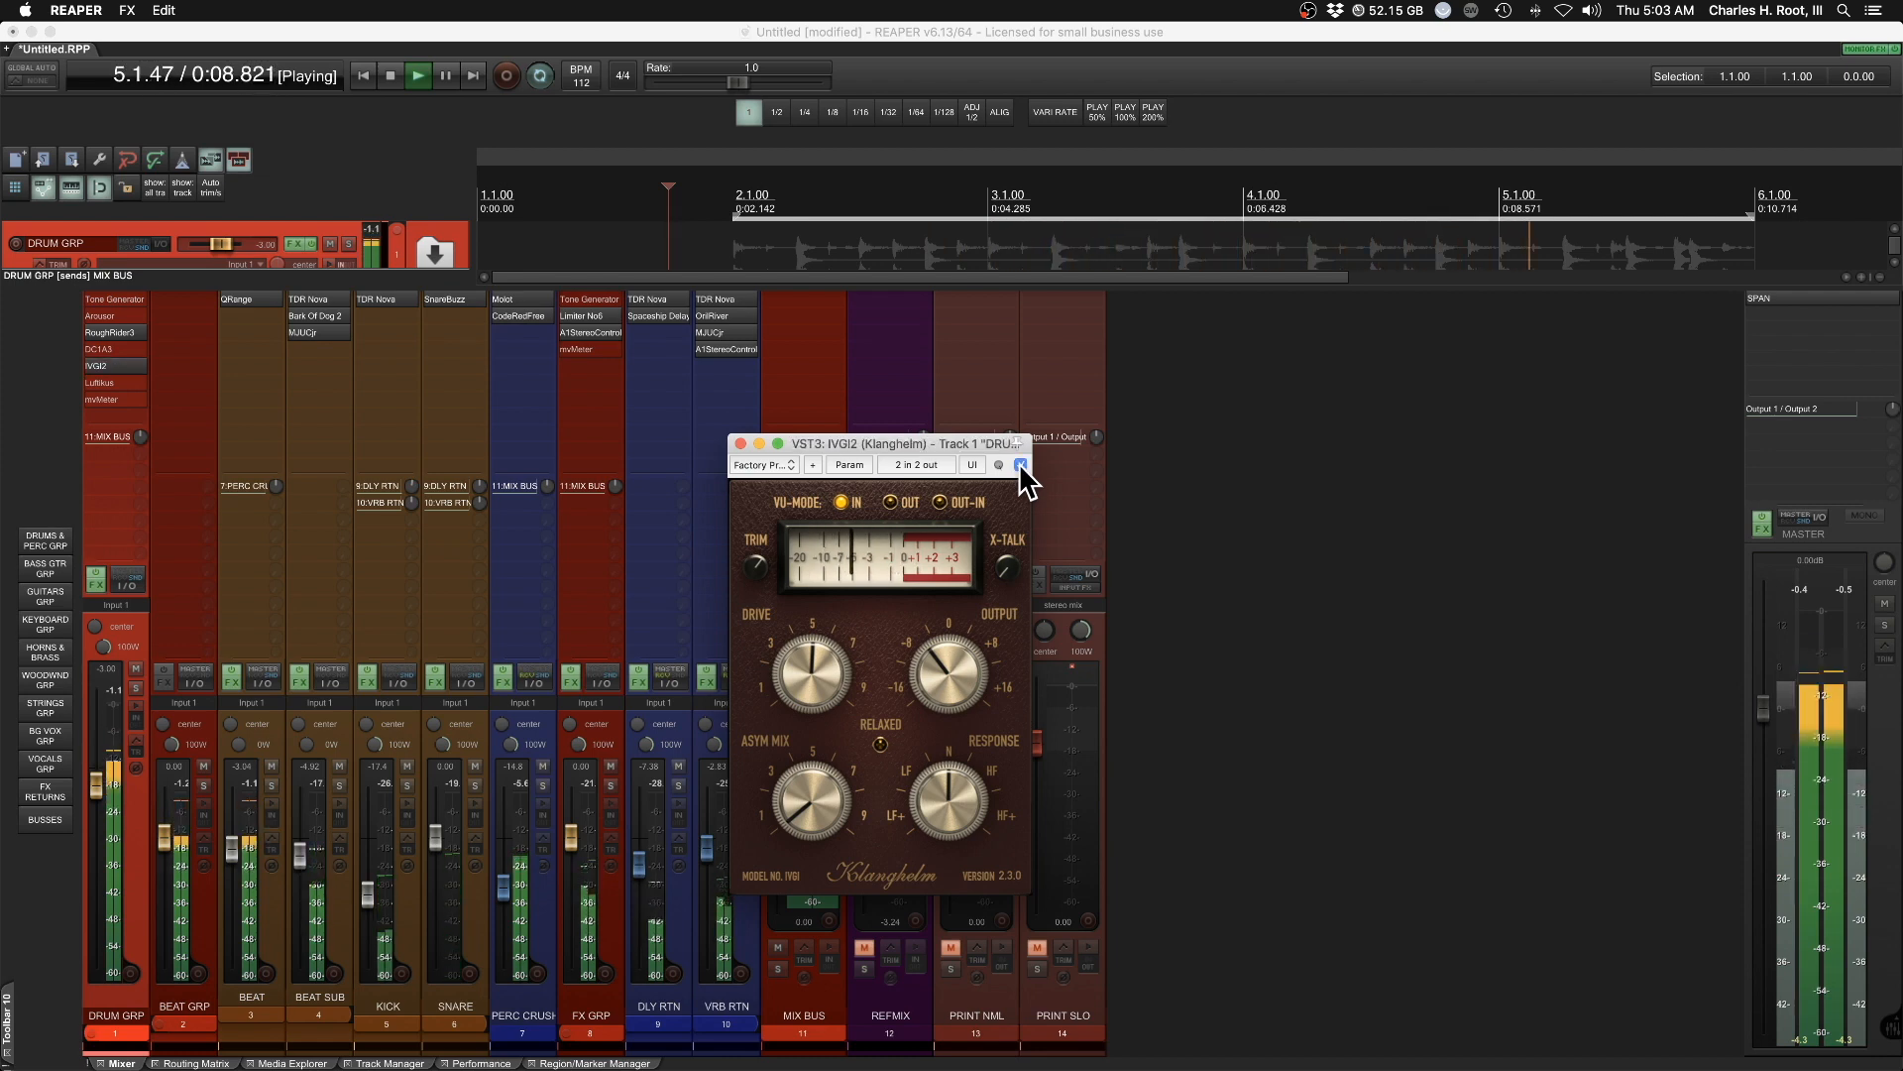
{"action": "key", "text": "space"}
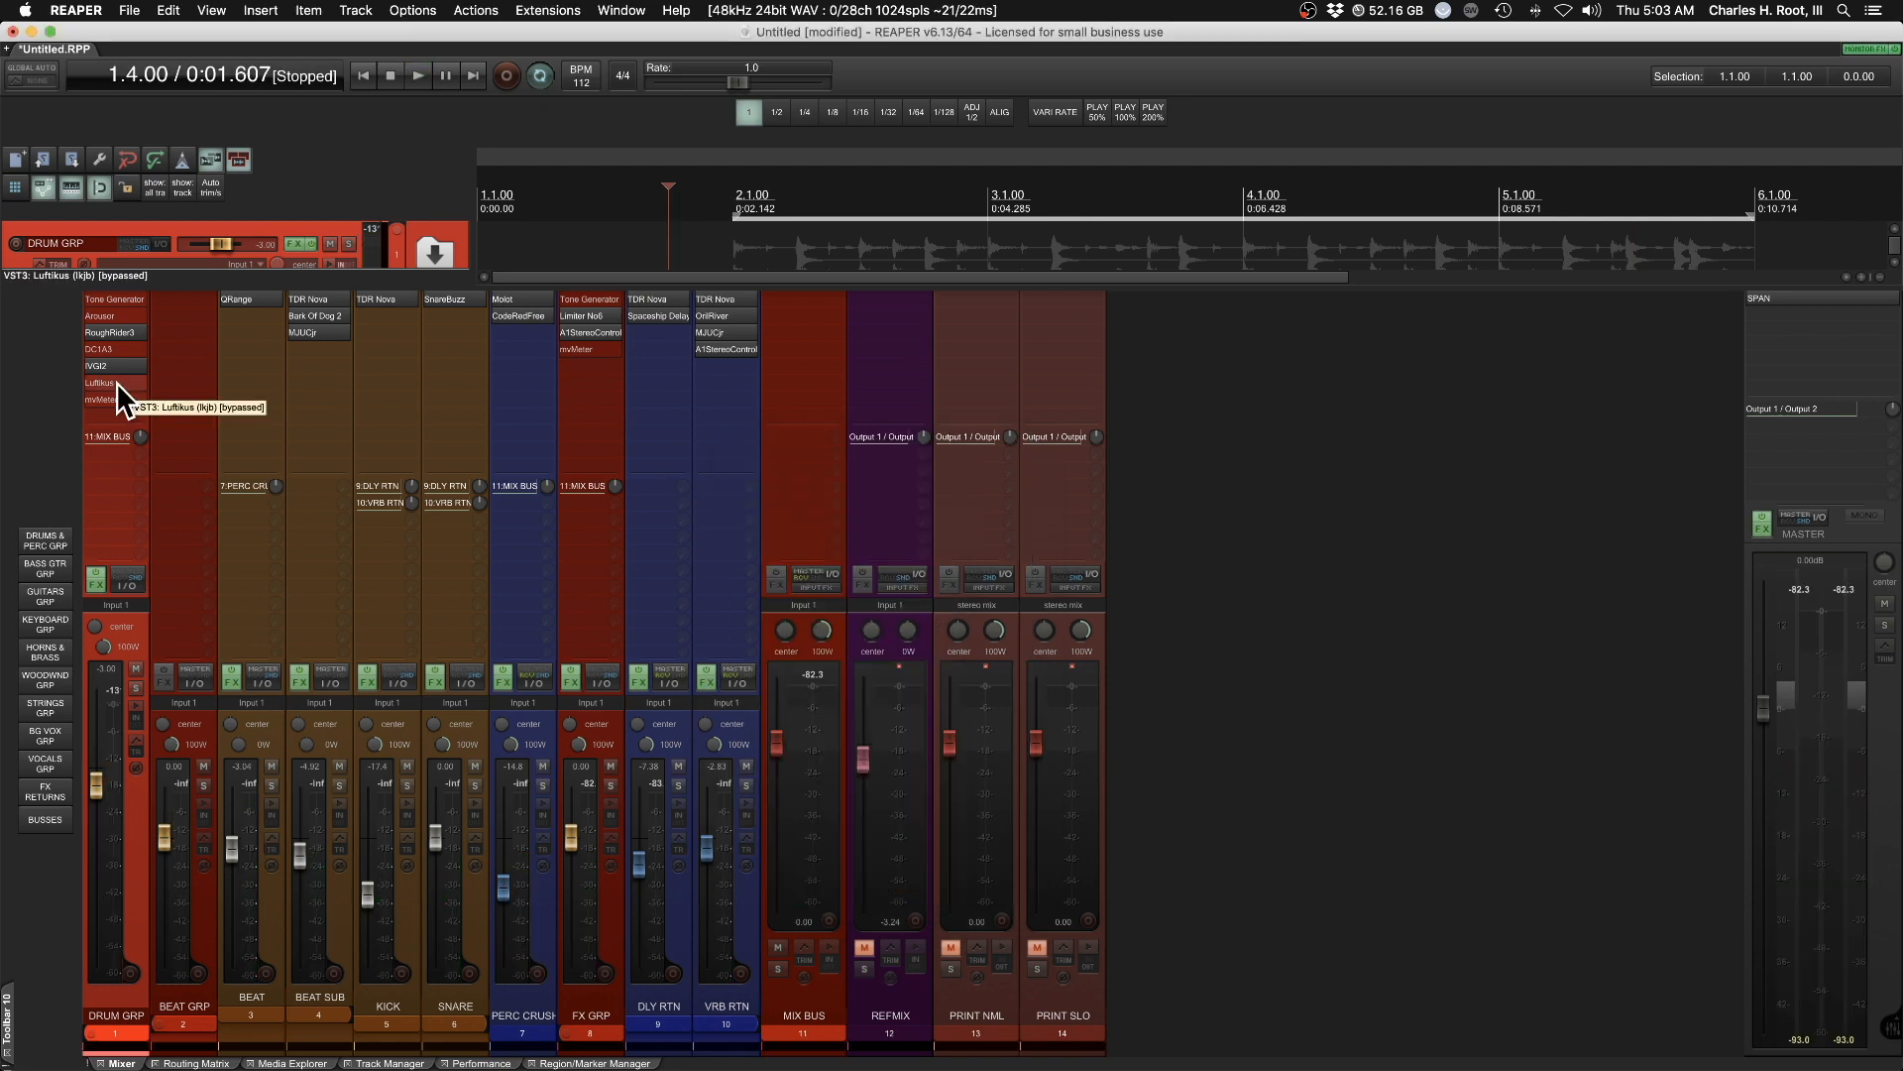
Open Luftikus on the DRUM GRP track, take it out of bypass during playback, and close its window
{"action": "left_click", "coordinate": [116, 383]}
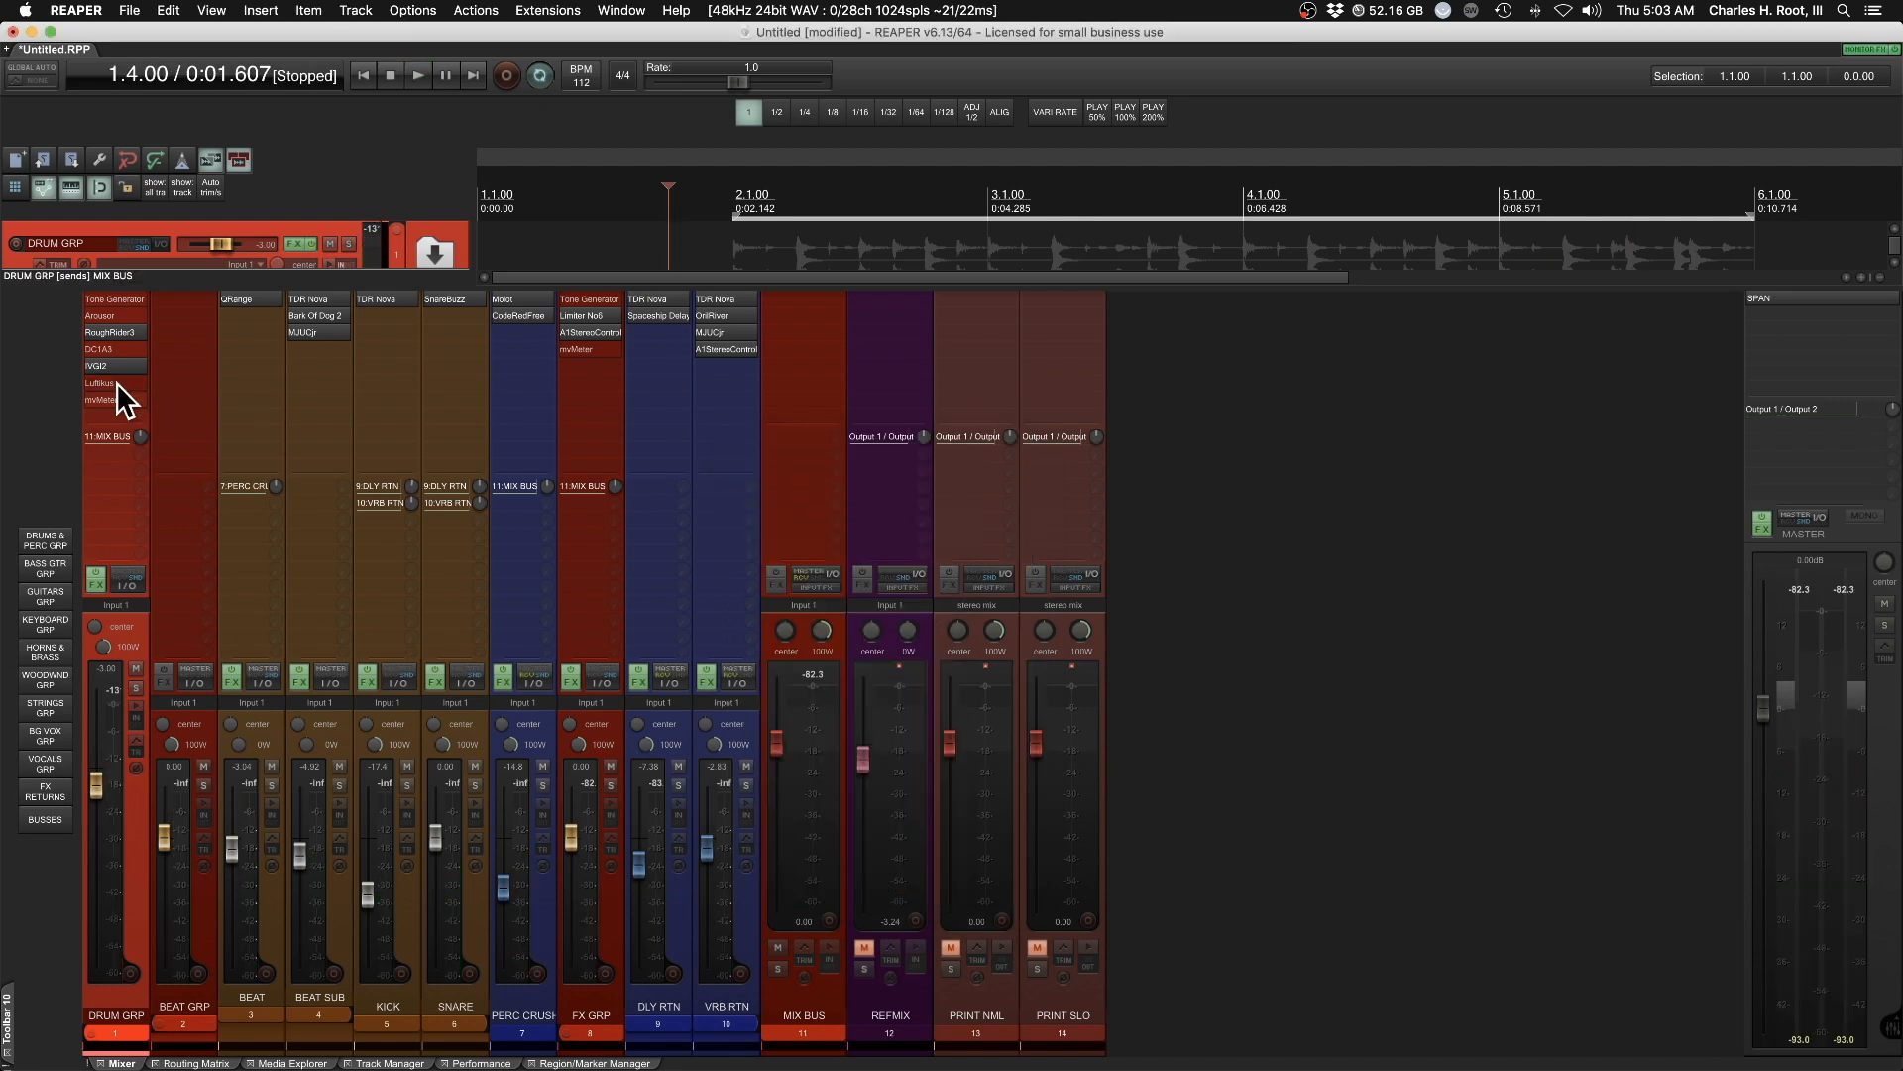
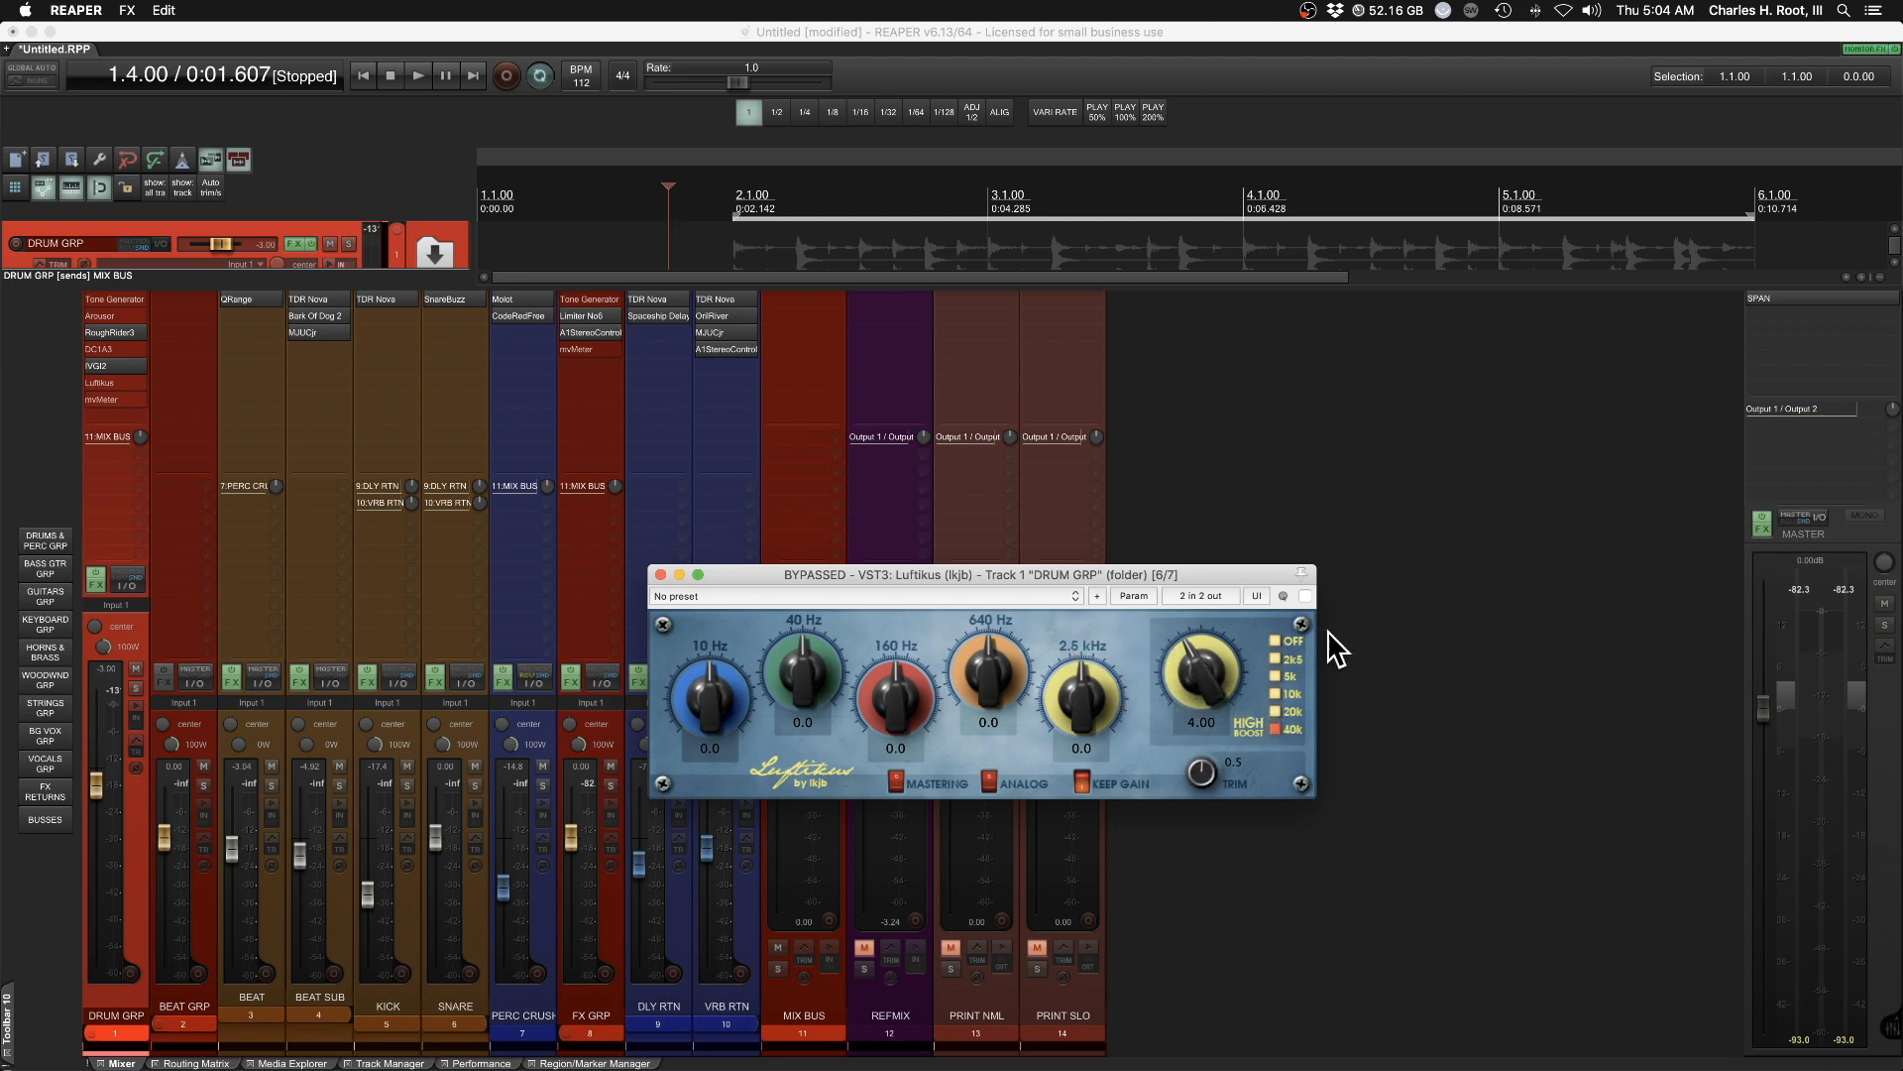
{"action": "key", "text": "space"}
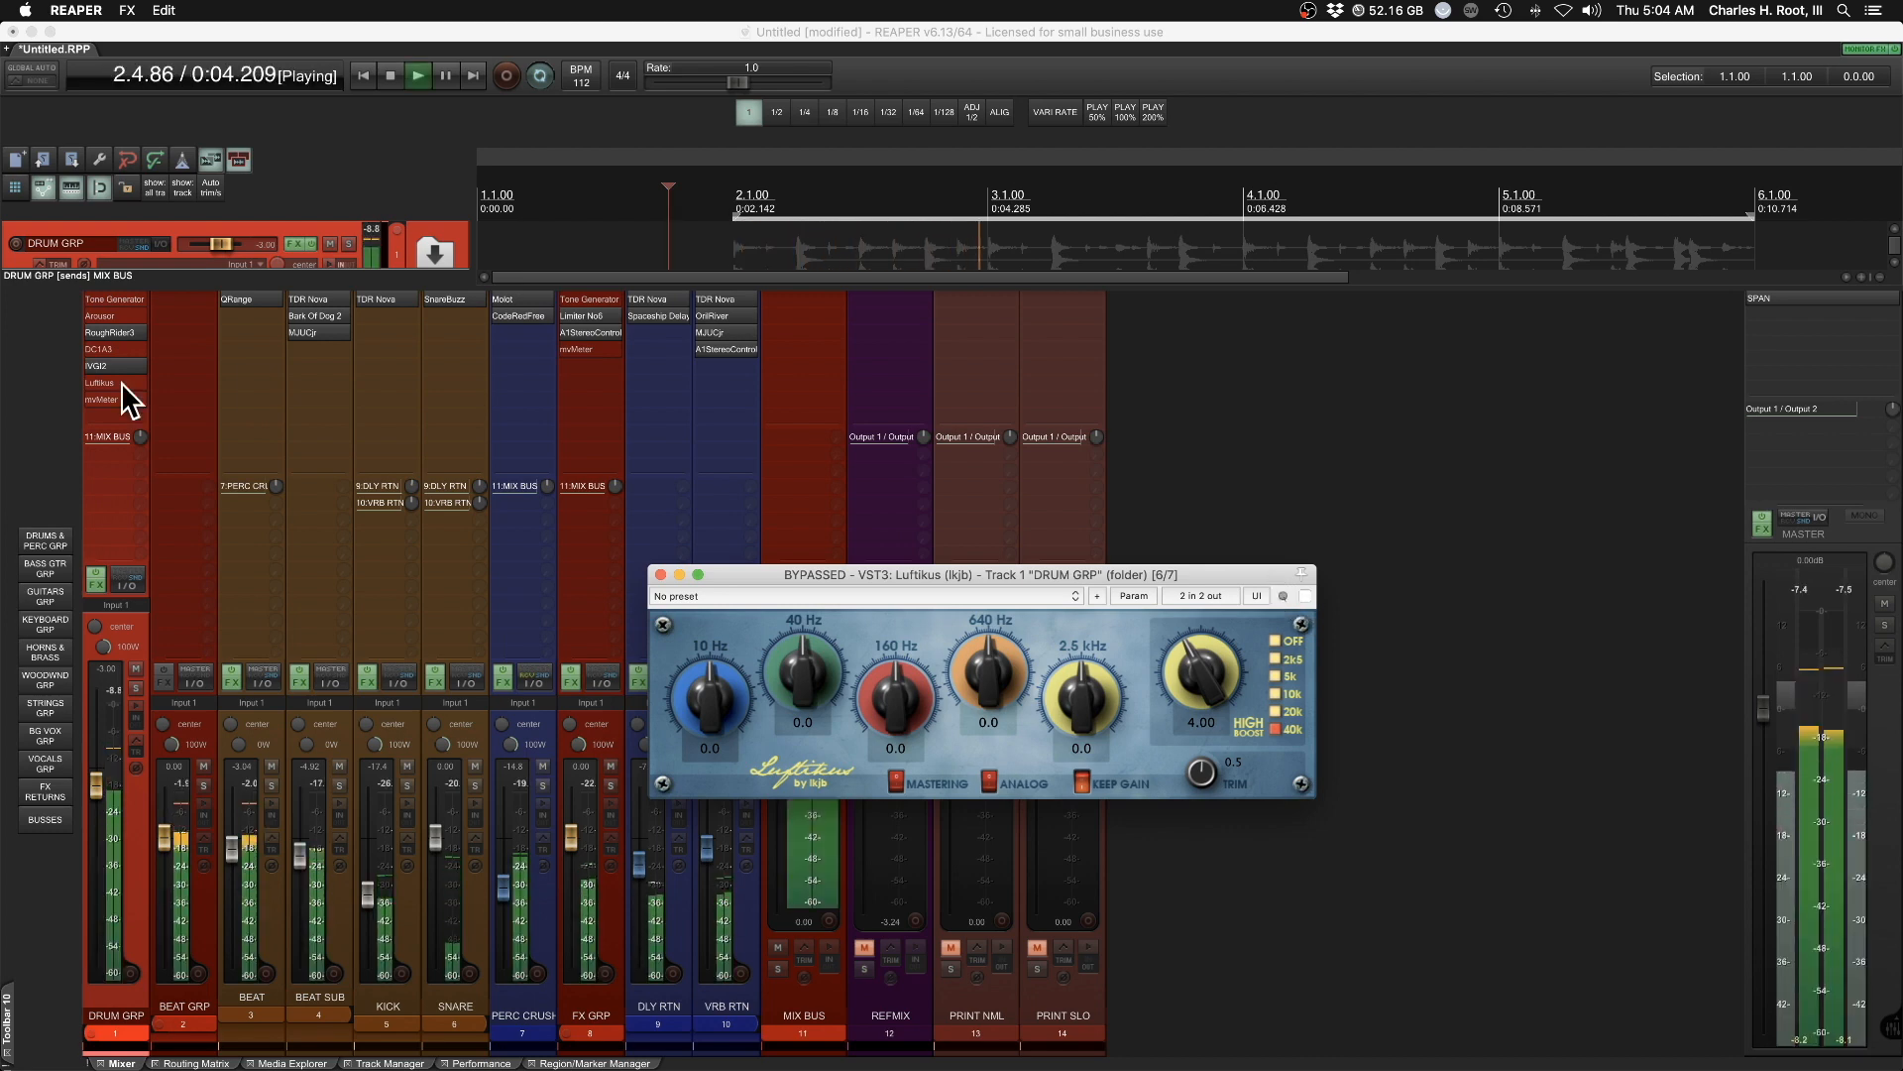
{"action": "left_click", "coordinate": [121, 383], "text": "shift"}
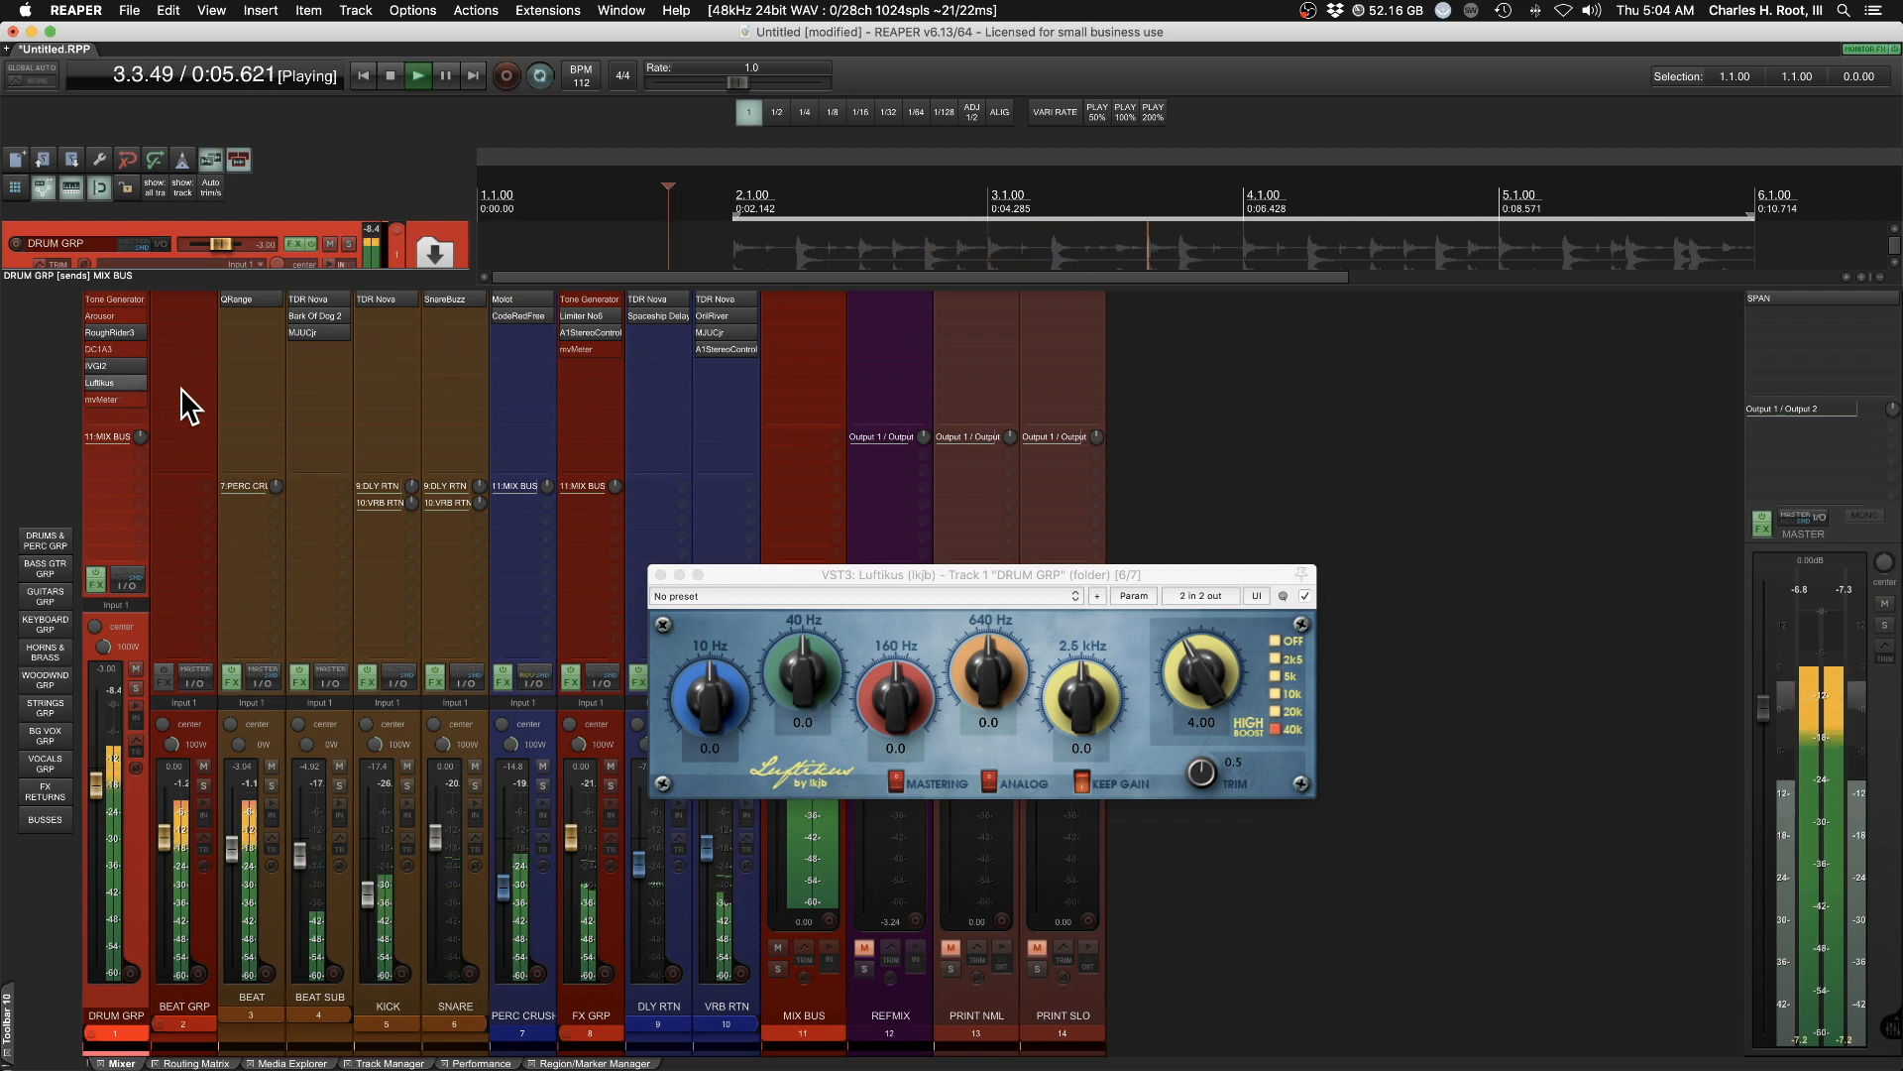
{"action": "key", "text": "space"}
{"action": "left_click", "coordinate": [661, 575]}
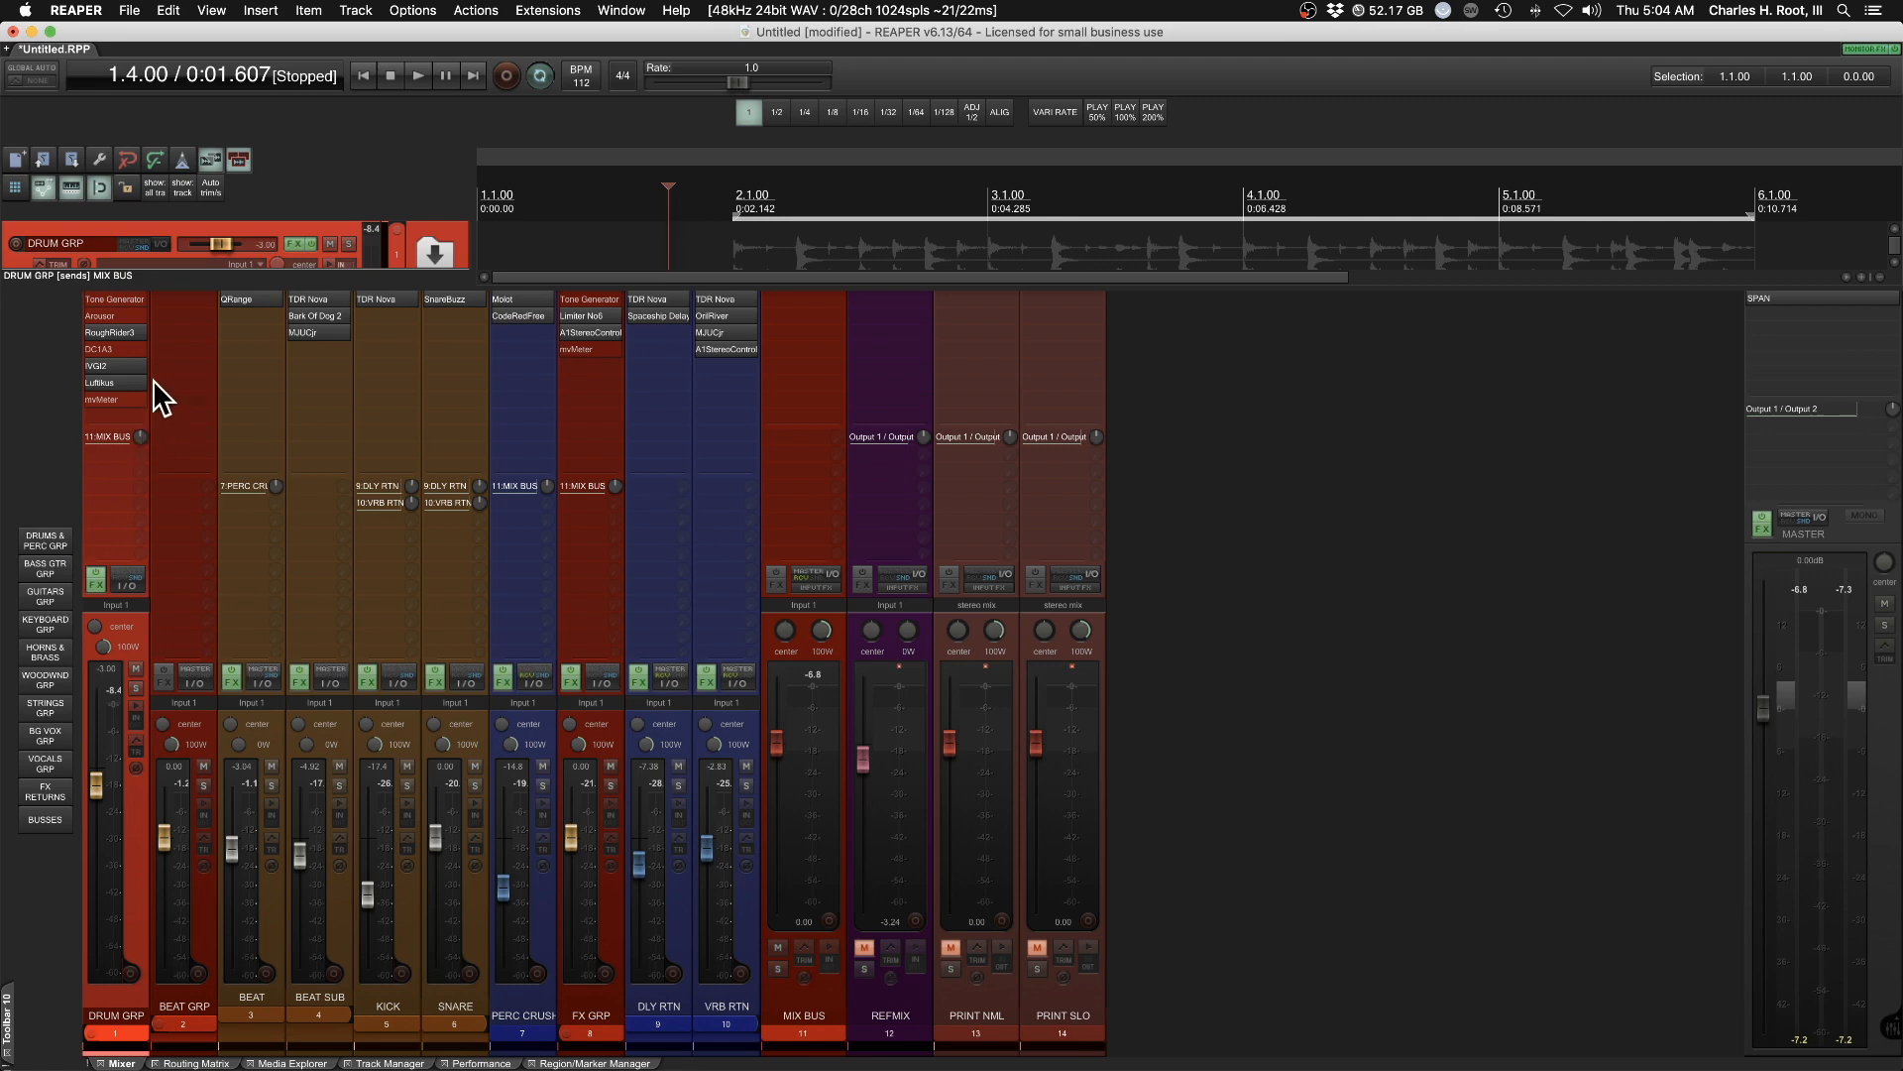
Open DC1A3 on the DRUM GRP track, bypass RoughRider3, and enable DC1A3 in its place
{"action": "left_click", "coordinate": [126, 349]}
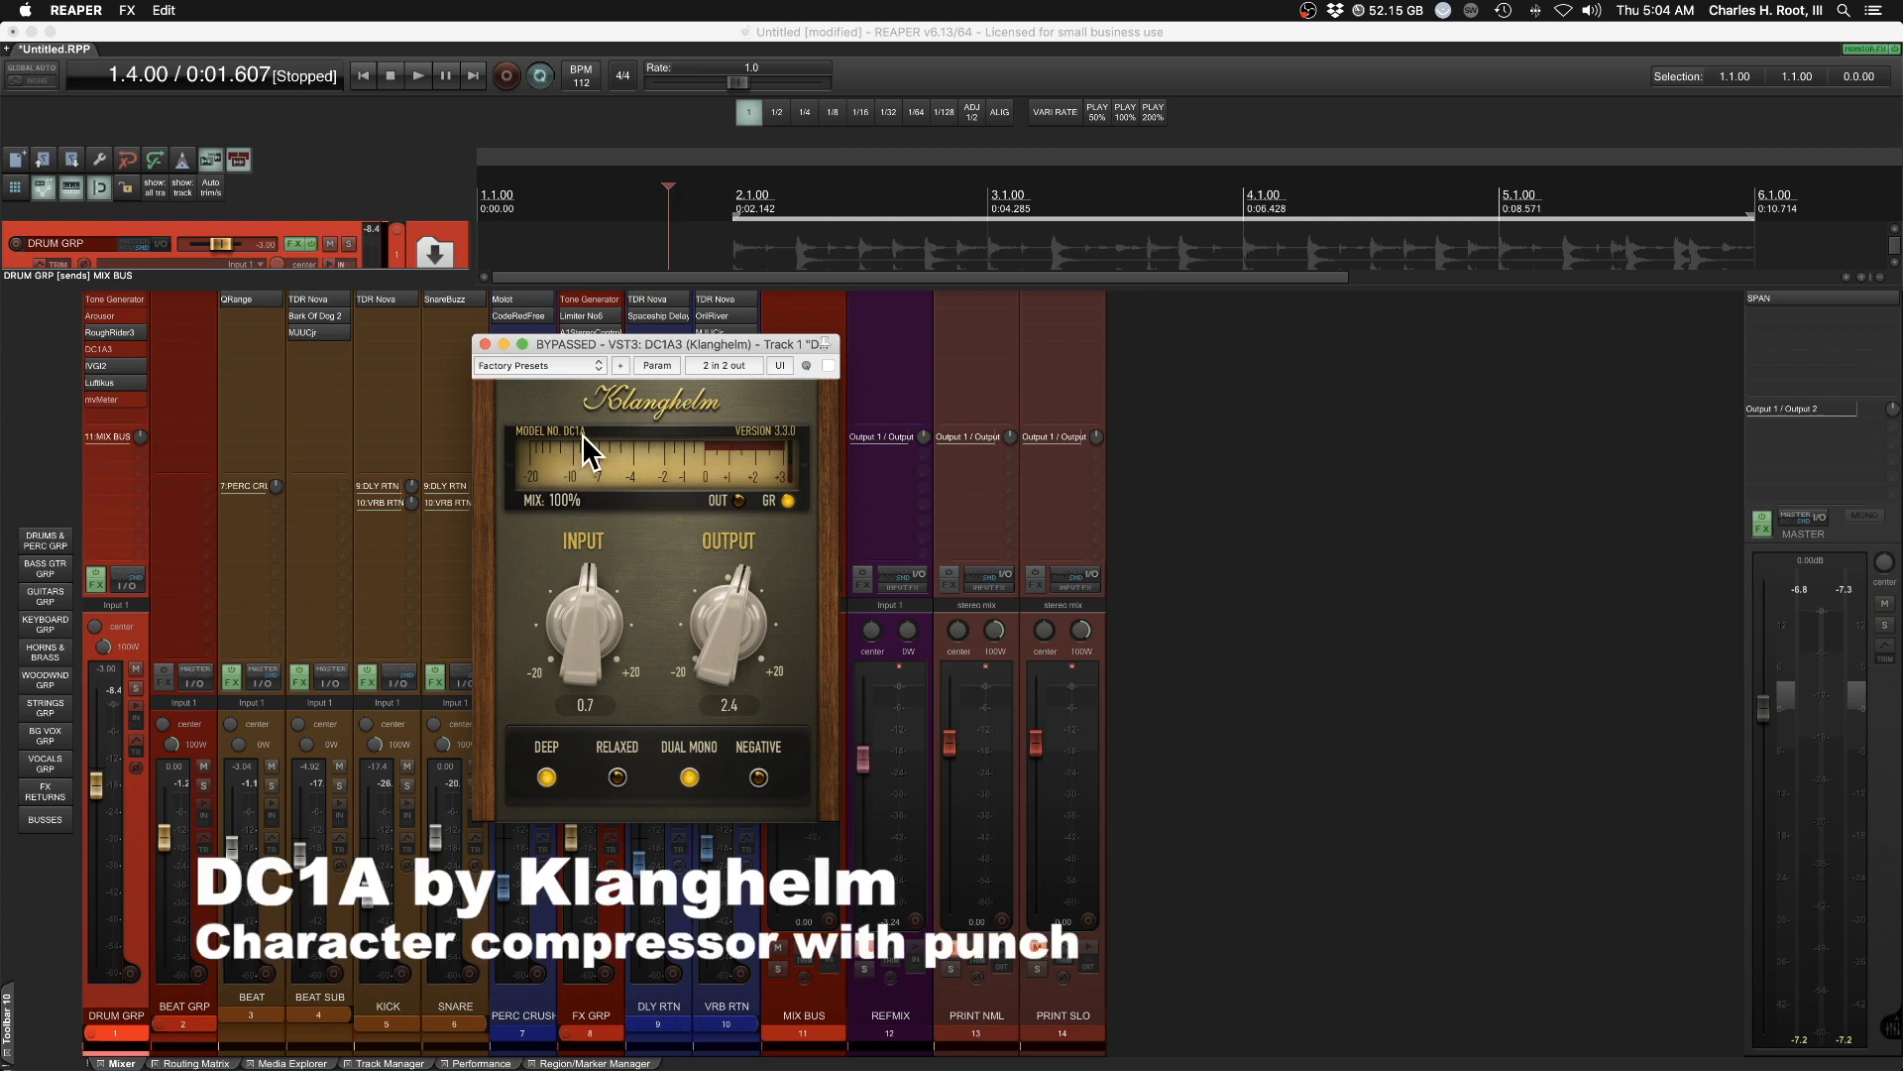
{"action": "left_click", "coordinate": [130, 334], "text": "shift"}
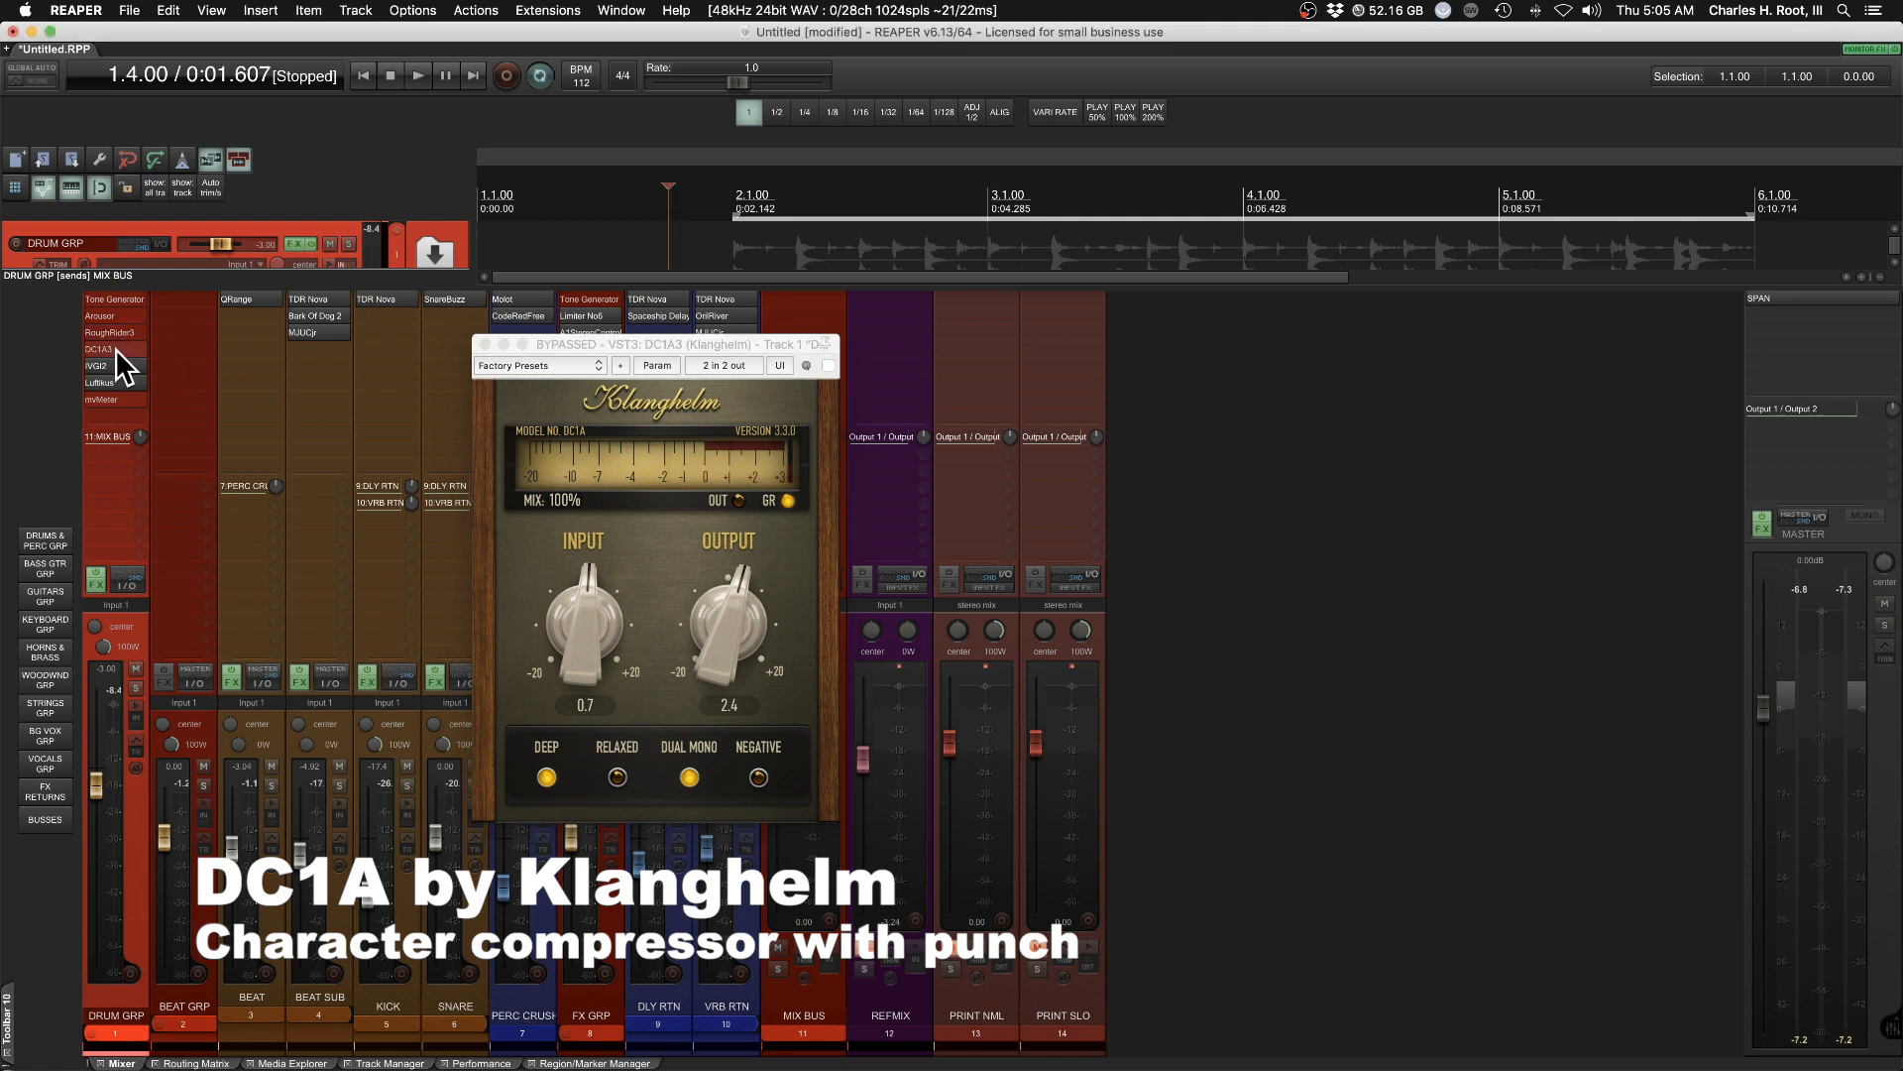
{"action": "left_click", "coordinate": [115, 349], "text": "shift"}
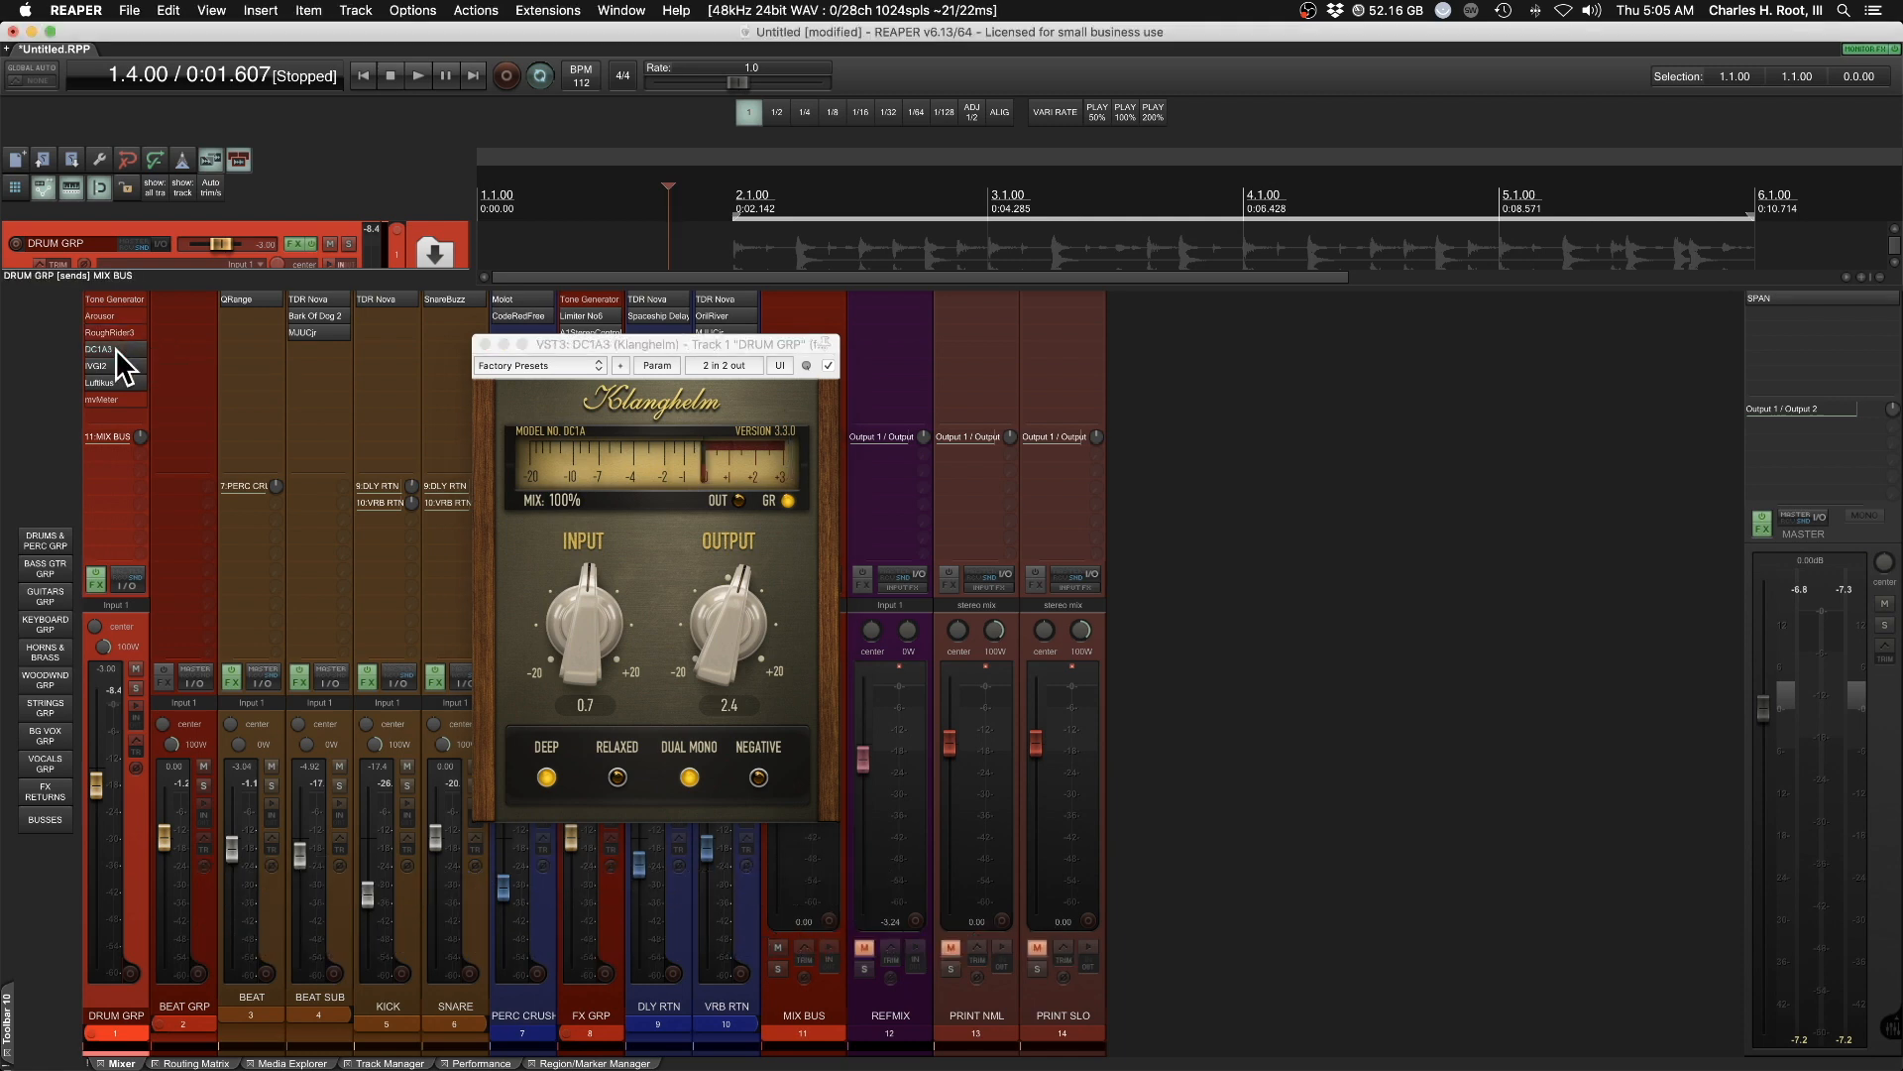
Compare the drum group with DC1A3 enabled and bypassed during playback, then stop with it enabled
{"action": "left_click", "coordinate": [774, 342]}
{"action": "key", "text": "space"}
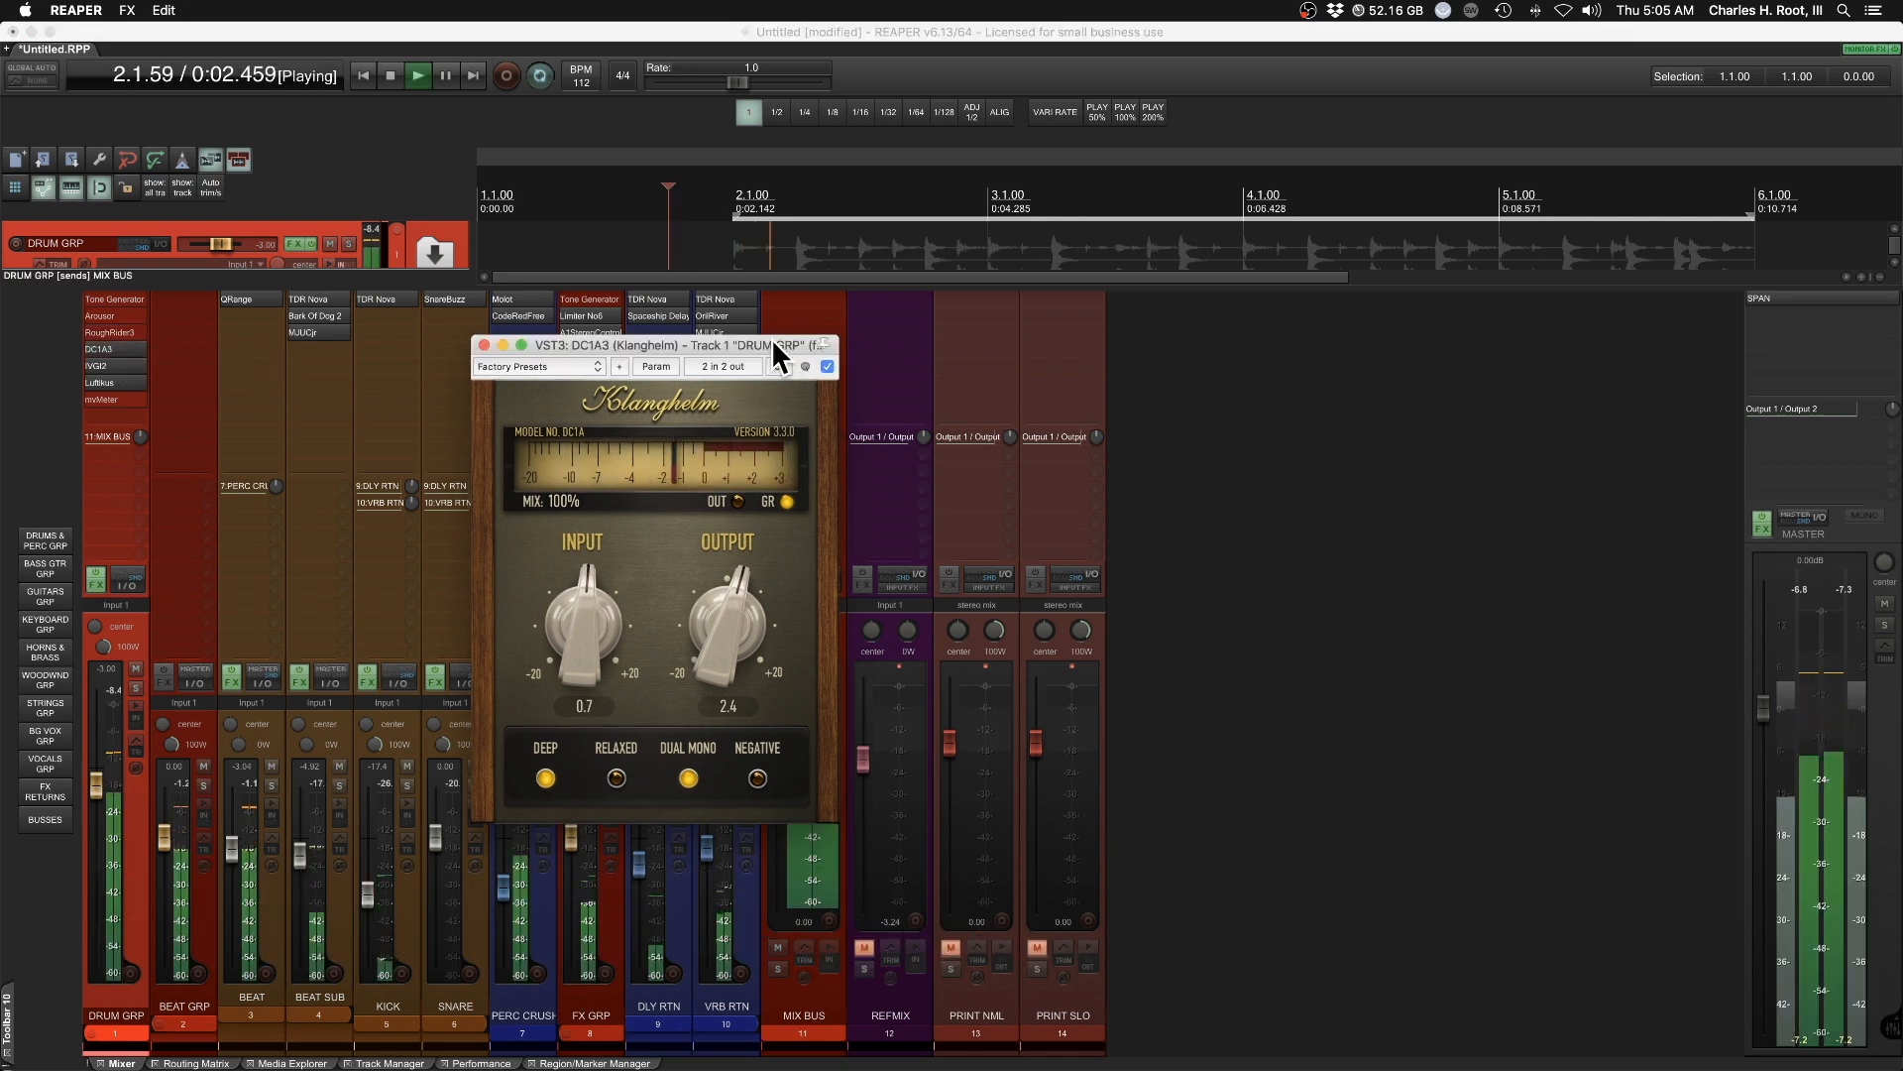
{"action": "left_click", "coordinate": [121, 347], "text": "shift"}
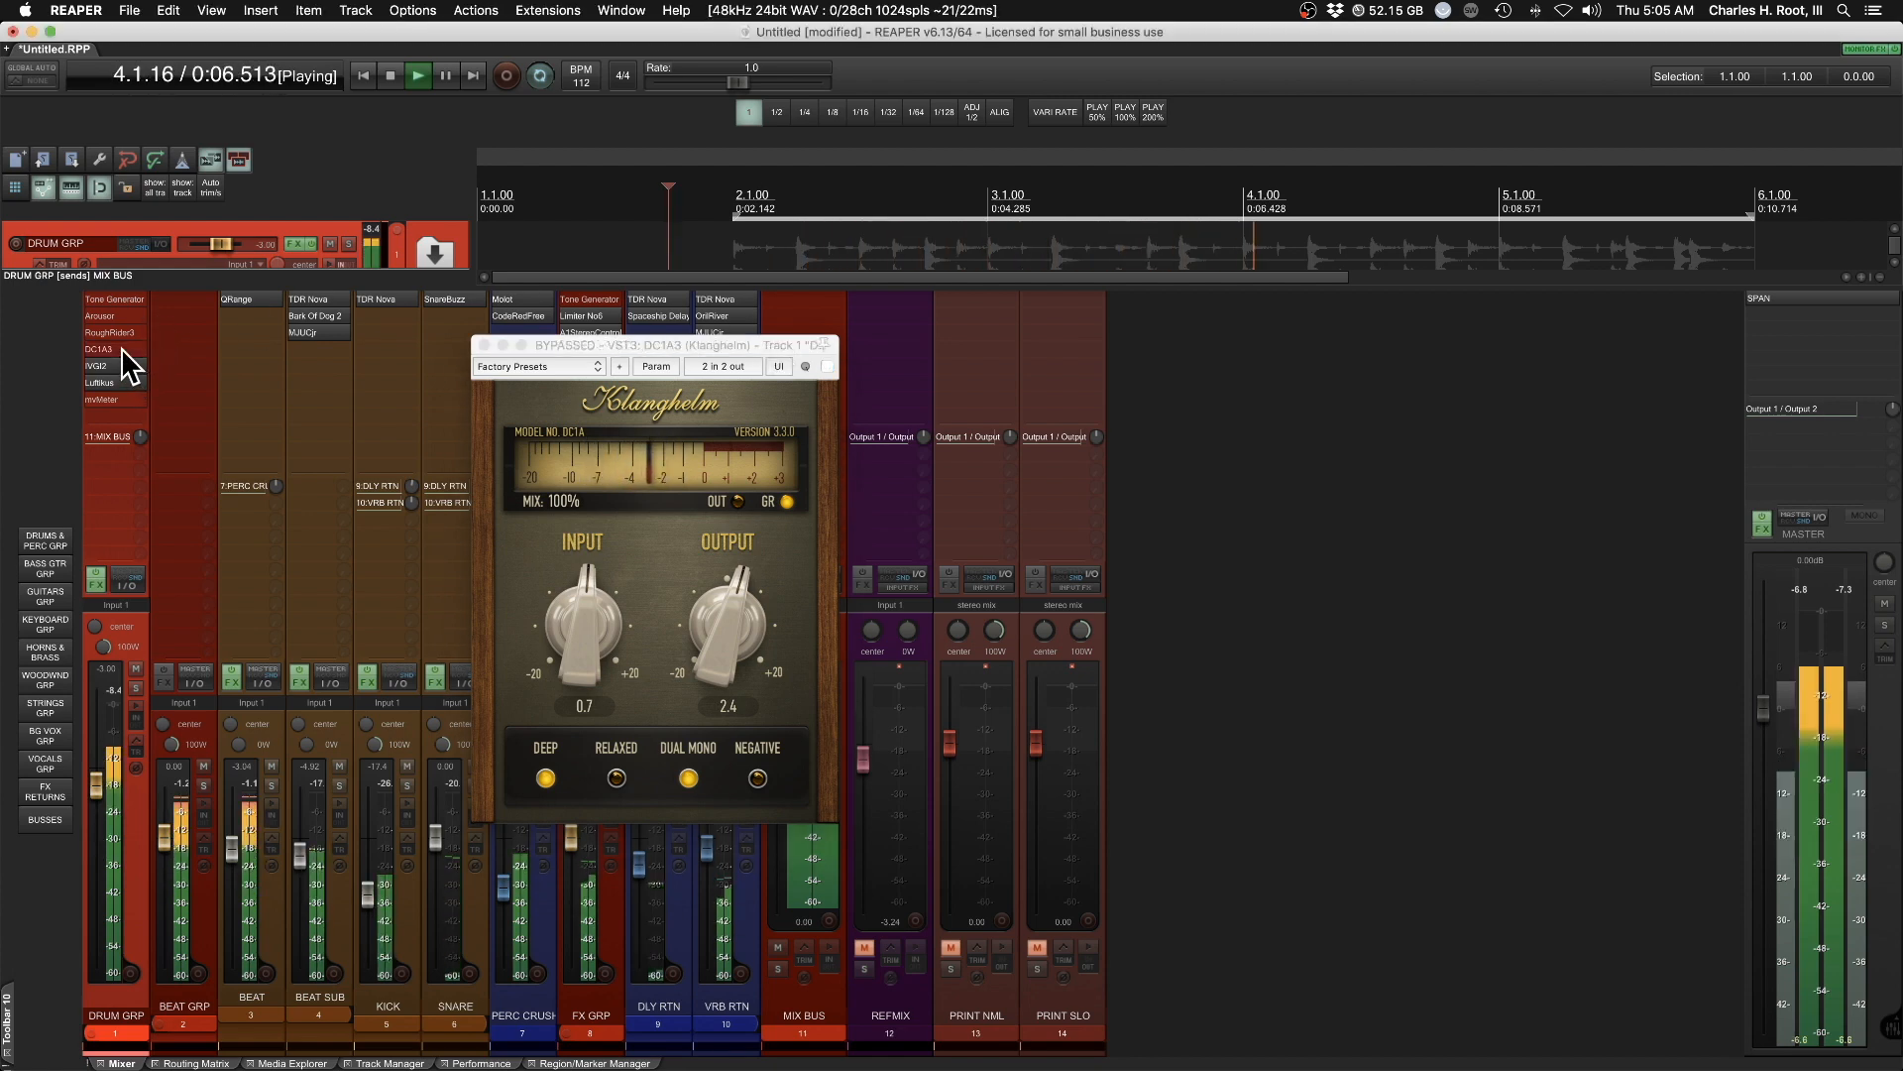
{"action": "left_click", "coordinate": [121, 347], "text": "shift"}
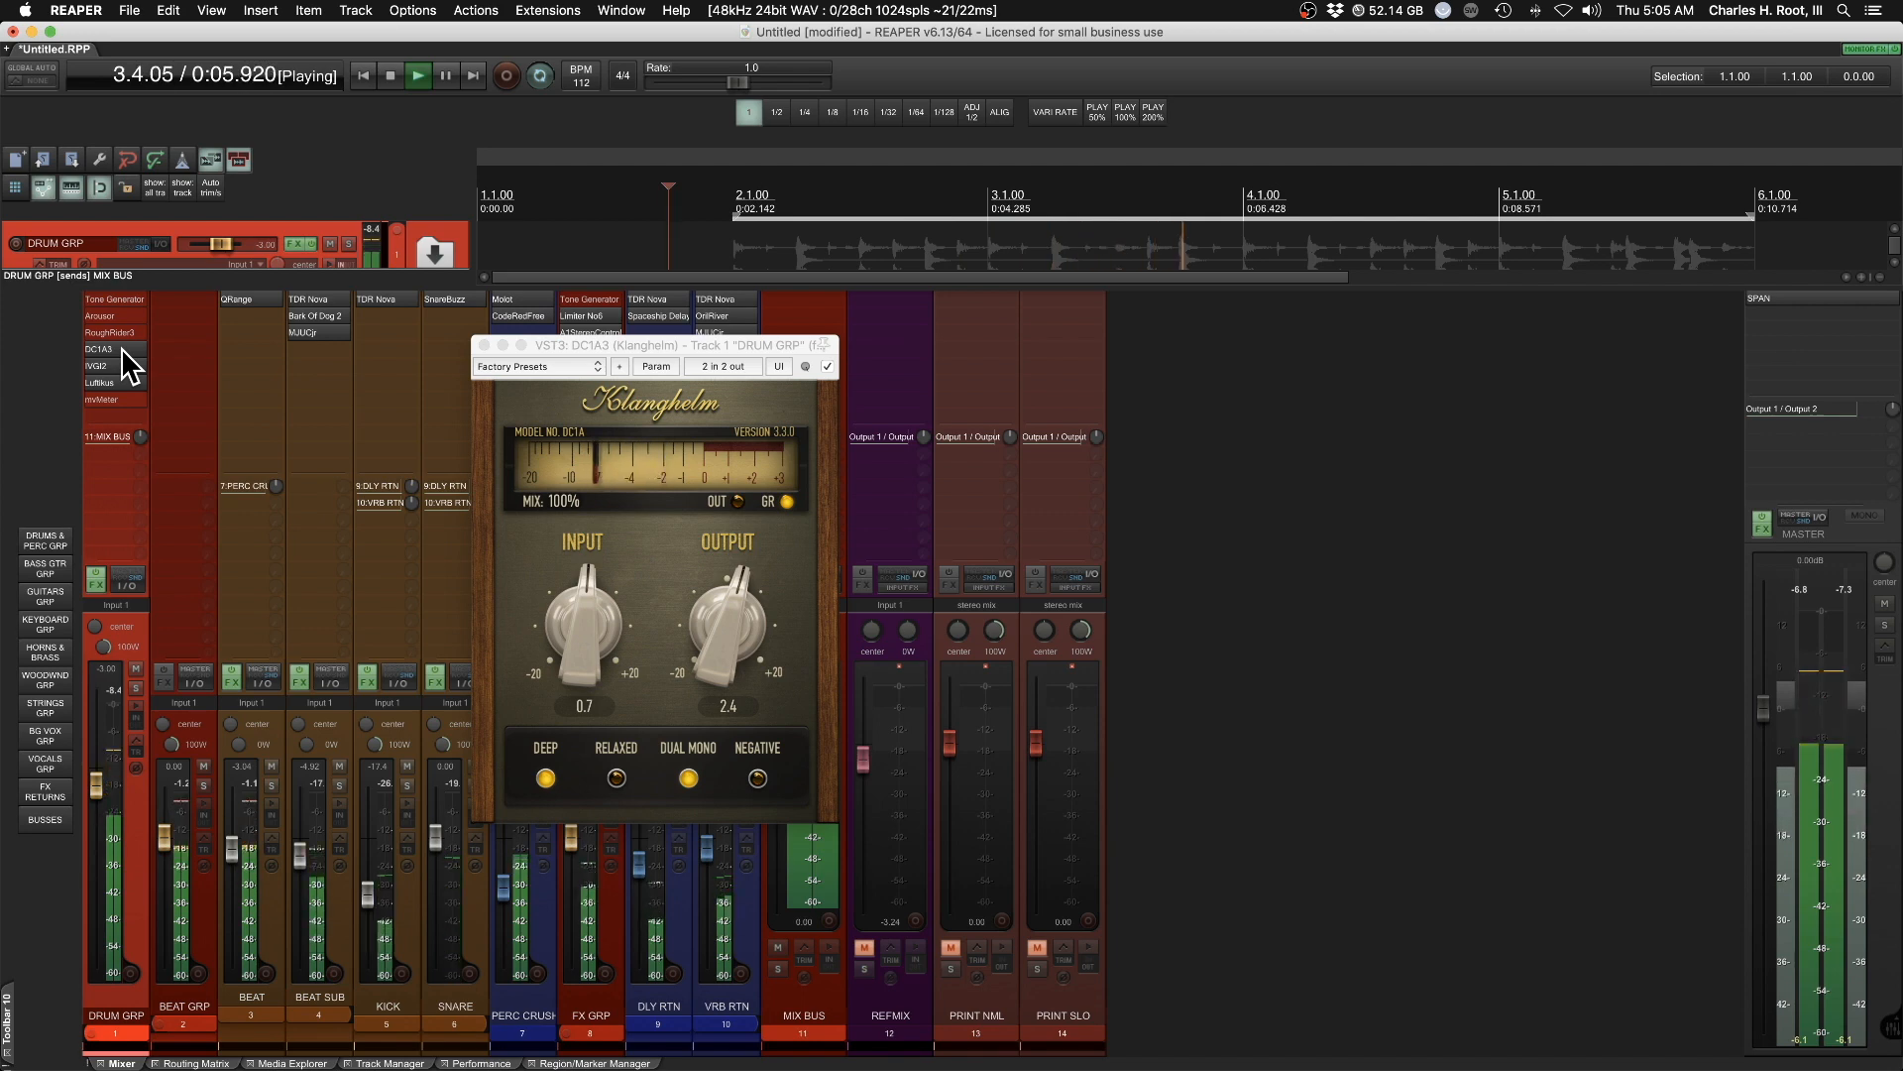
{"action": "key", "text": "space"}
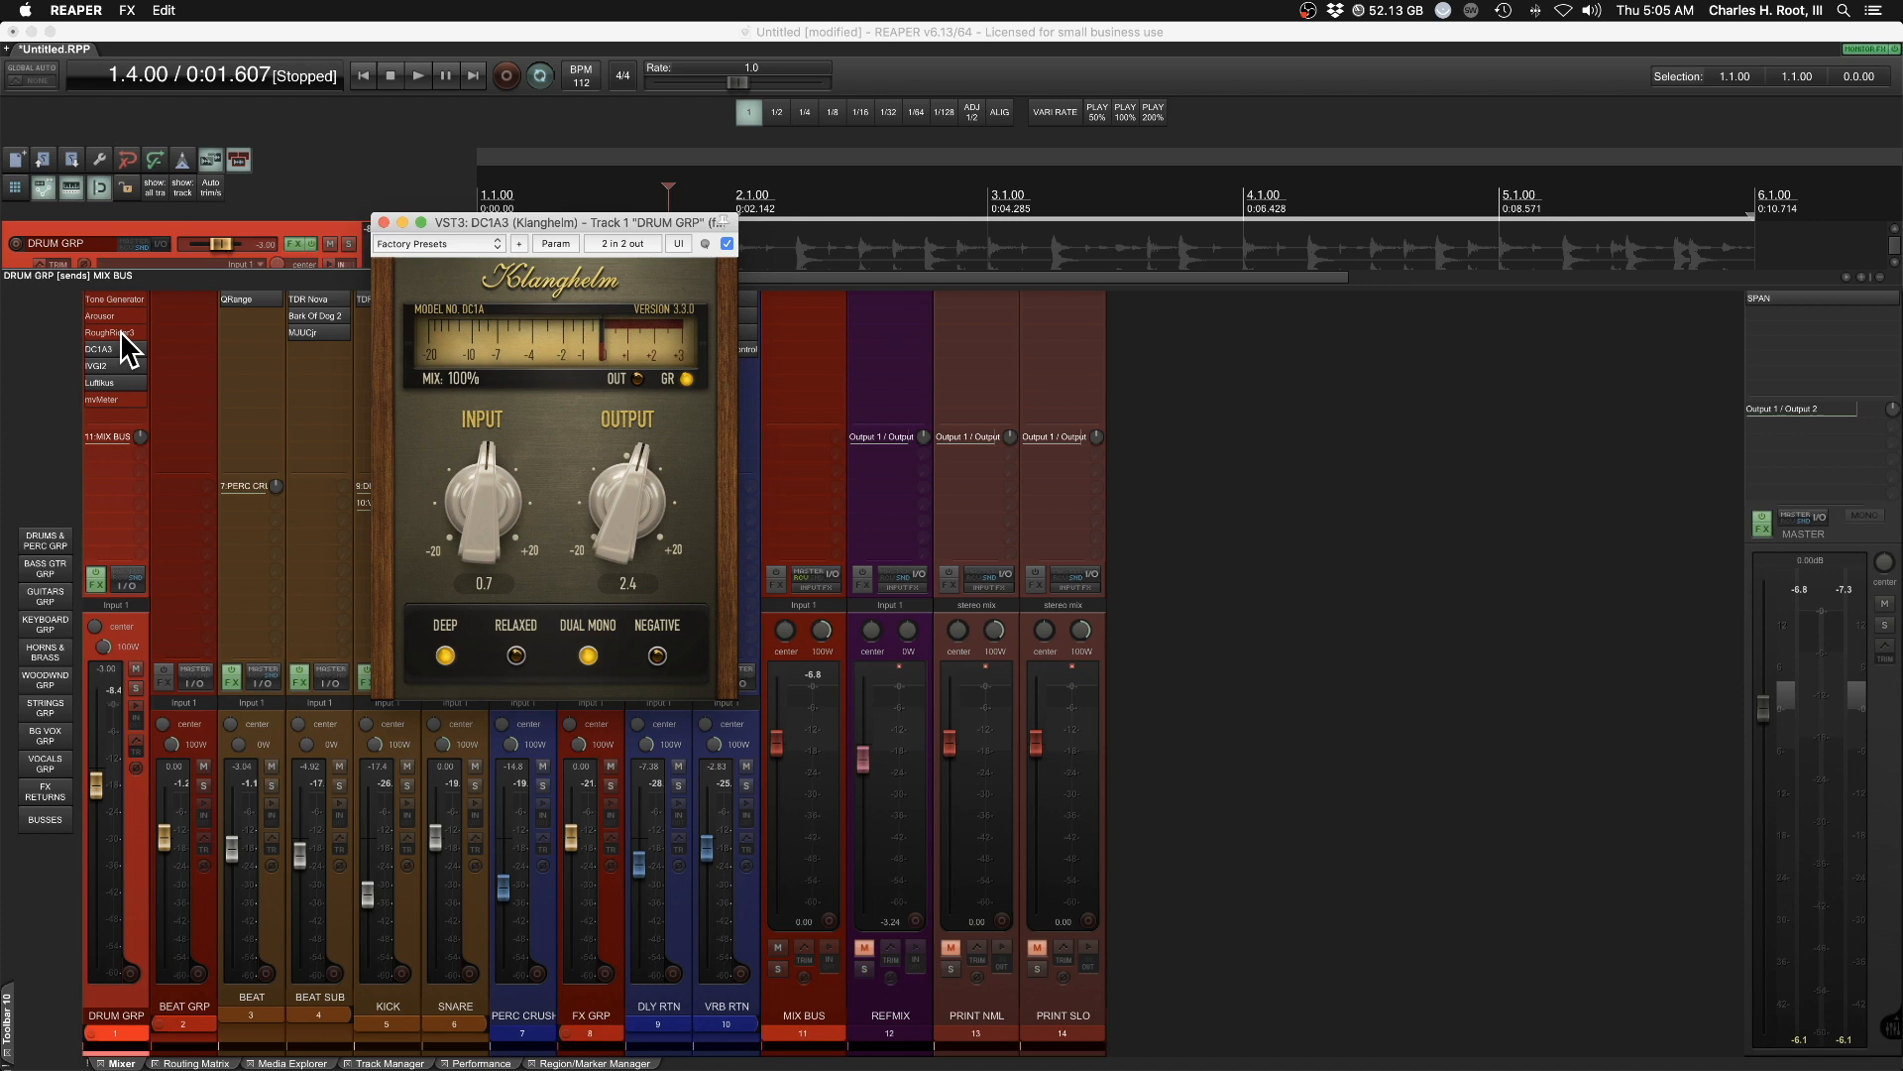
Open RoughRider3 alongside DC1A3 and compare the two compressors during playback by switching each in and out of bypass
{"action": "left_click", "coordinate": [121, 333]}
{"action": "key", "text": "space"}
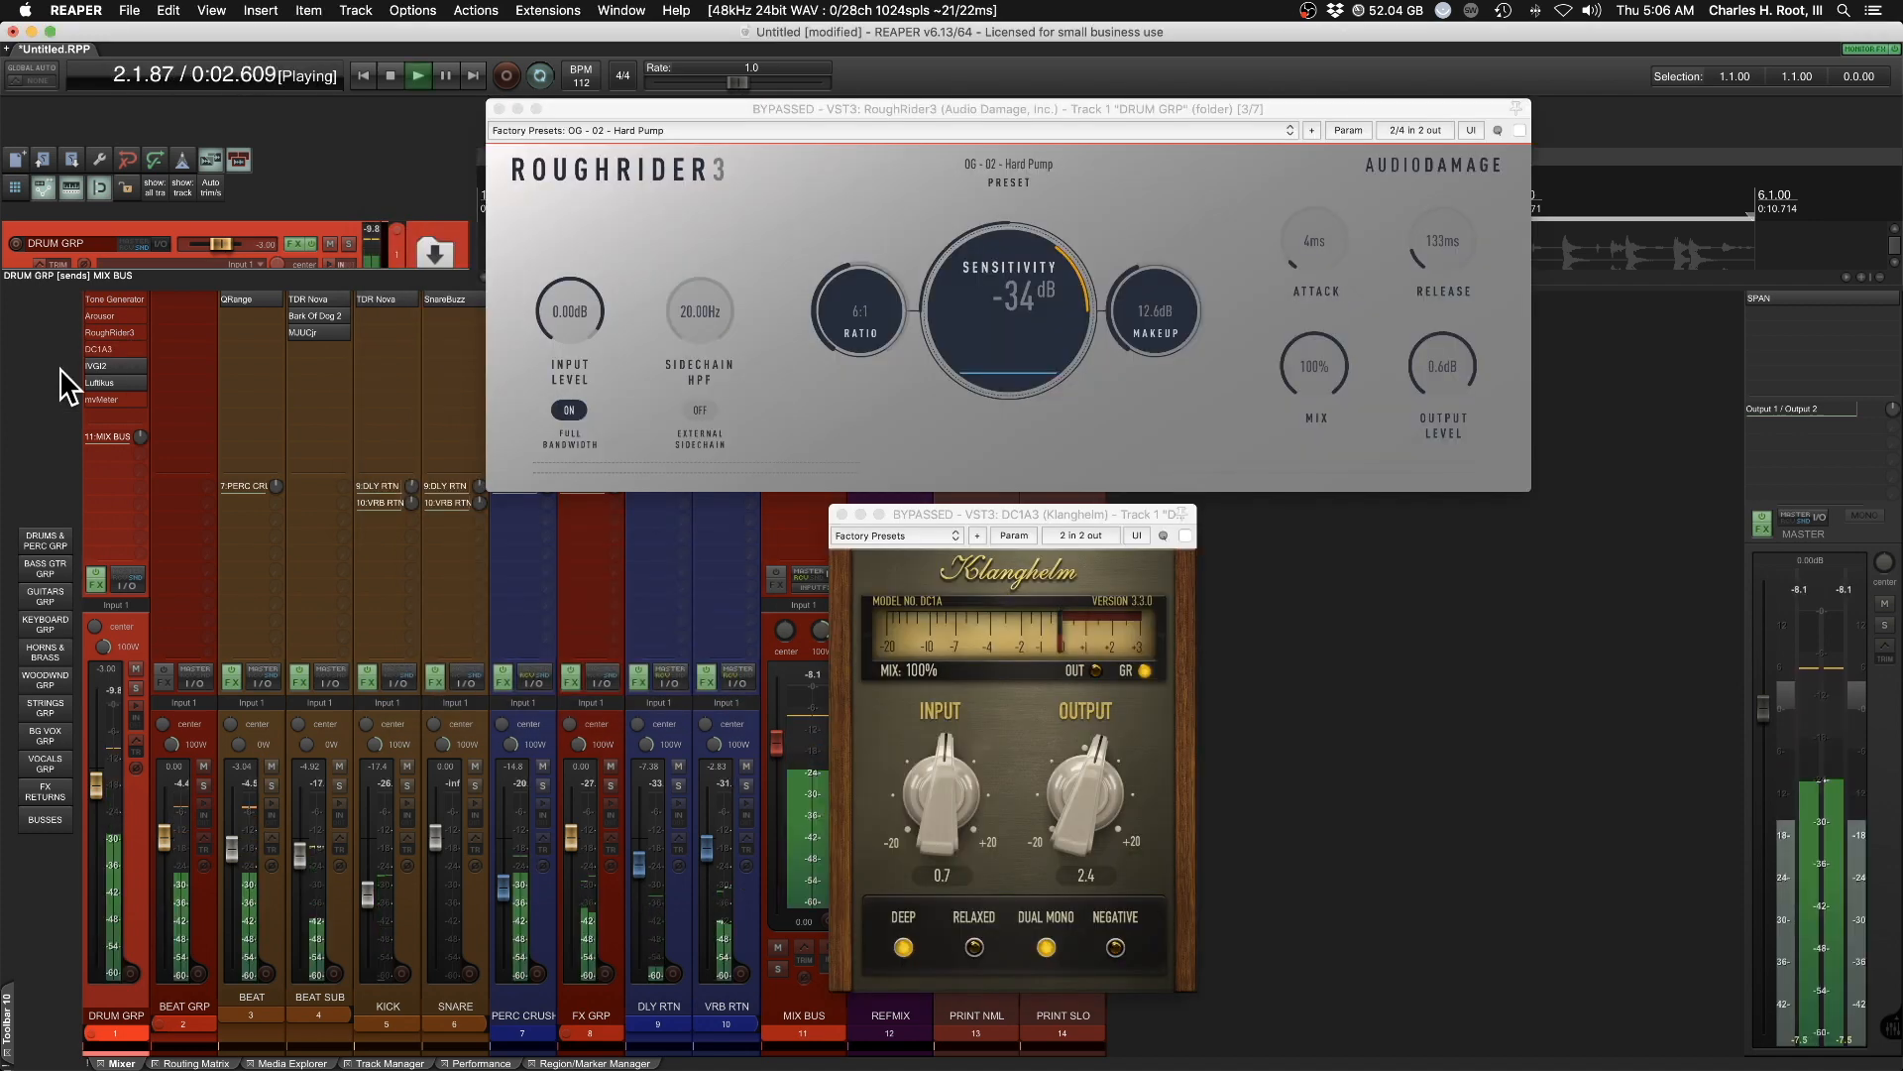
{"action": "left_click", "coordinate": [117, 331], "text": "super"}
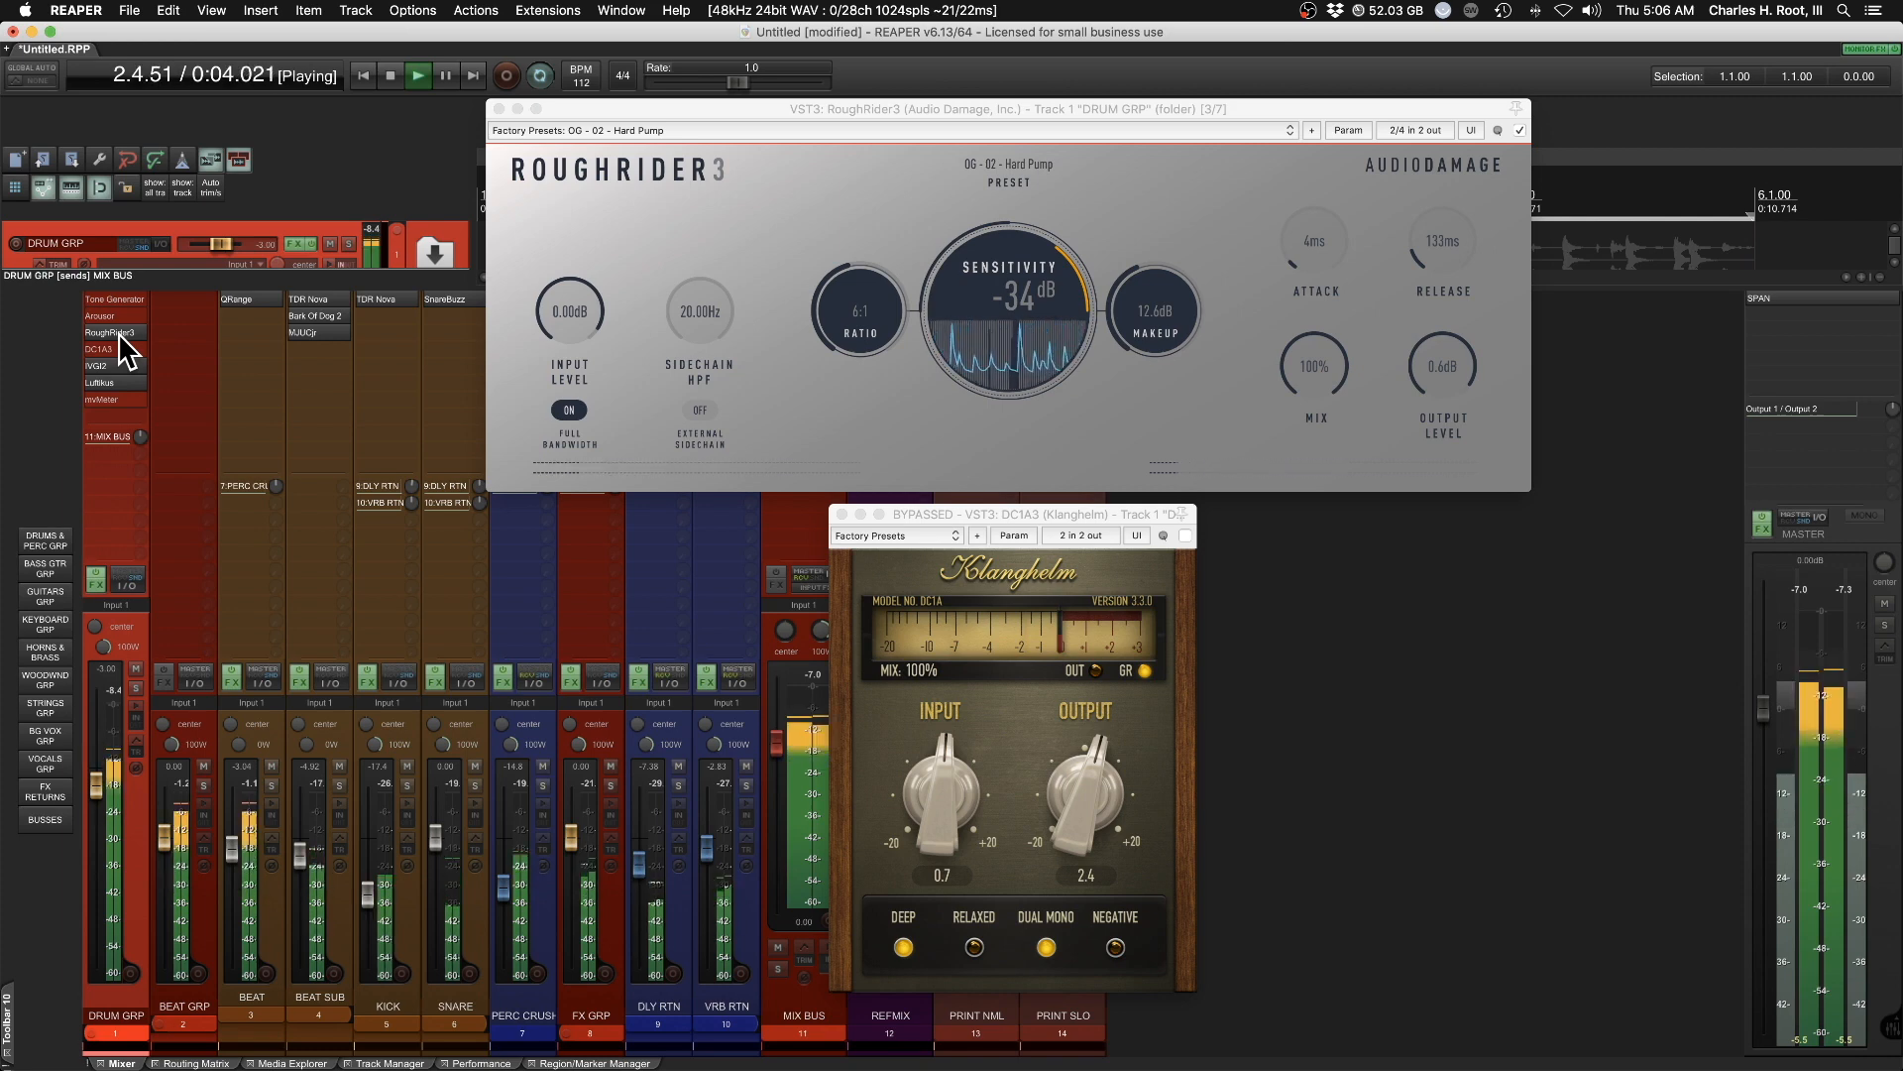
{"action": "left_click", "coordinate": [117, 332], "text": "shift"}
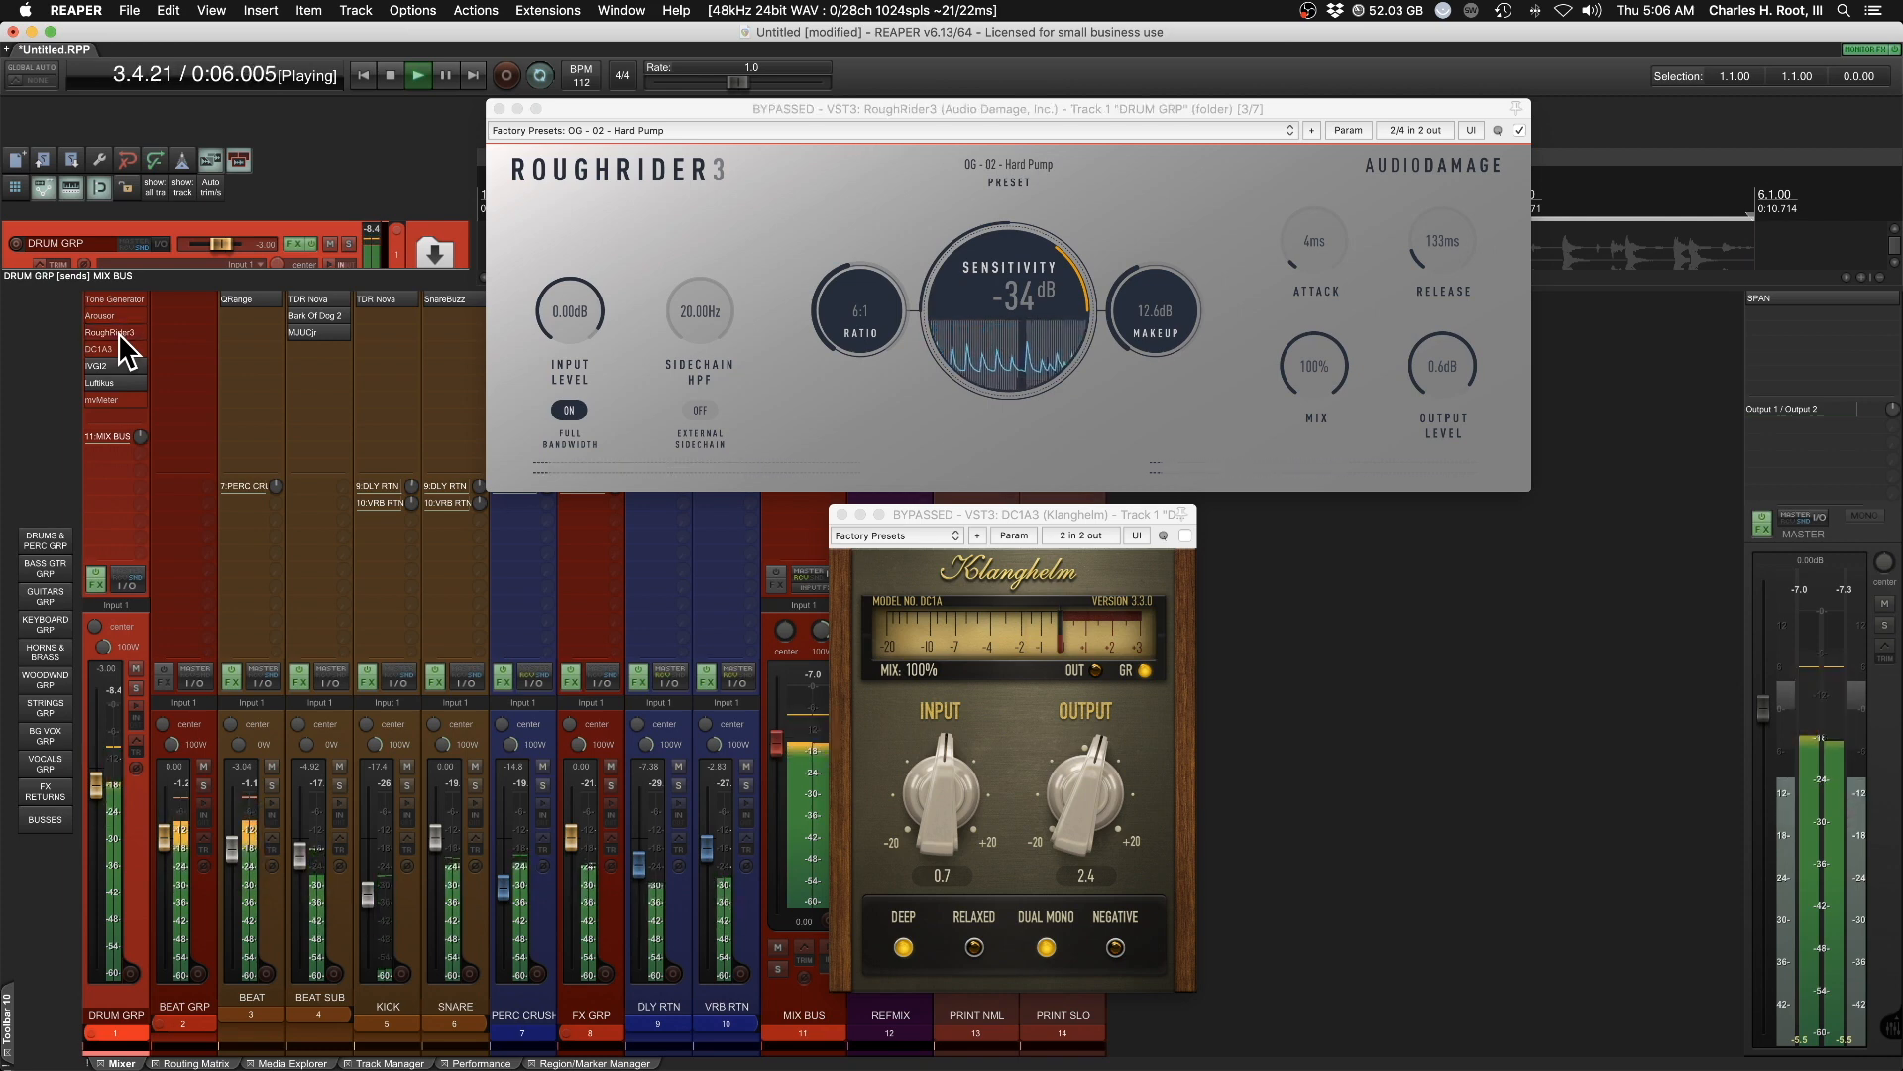
{"action": "left_click", "coordinate": [117, 349], "text": "shift"}
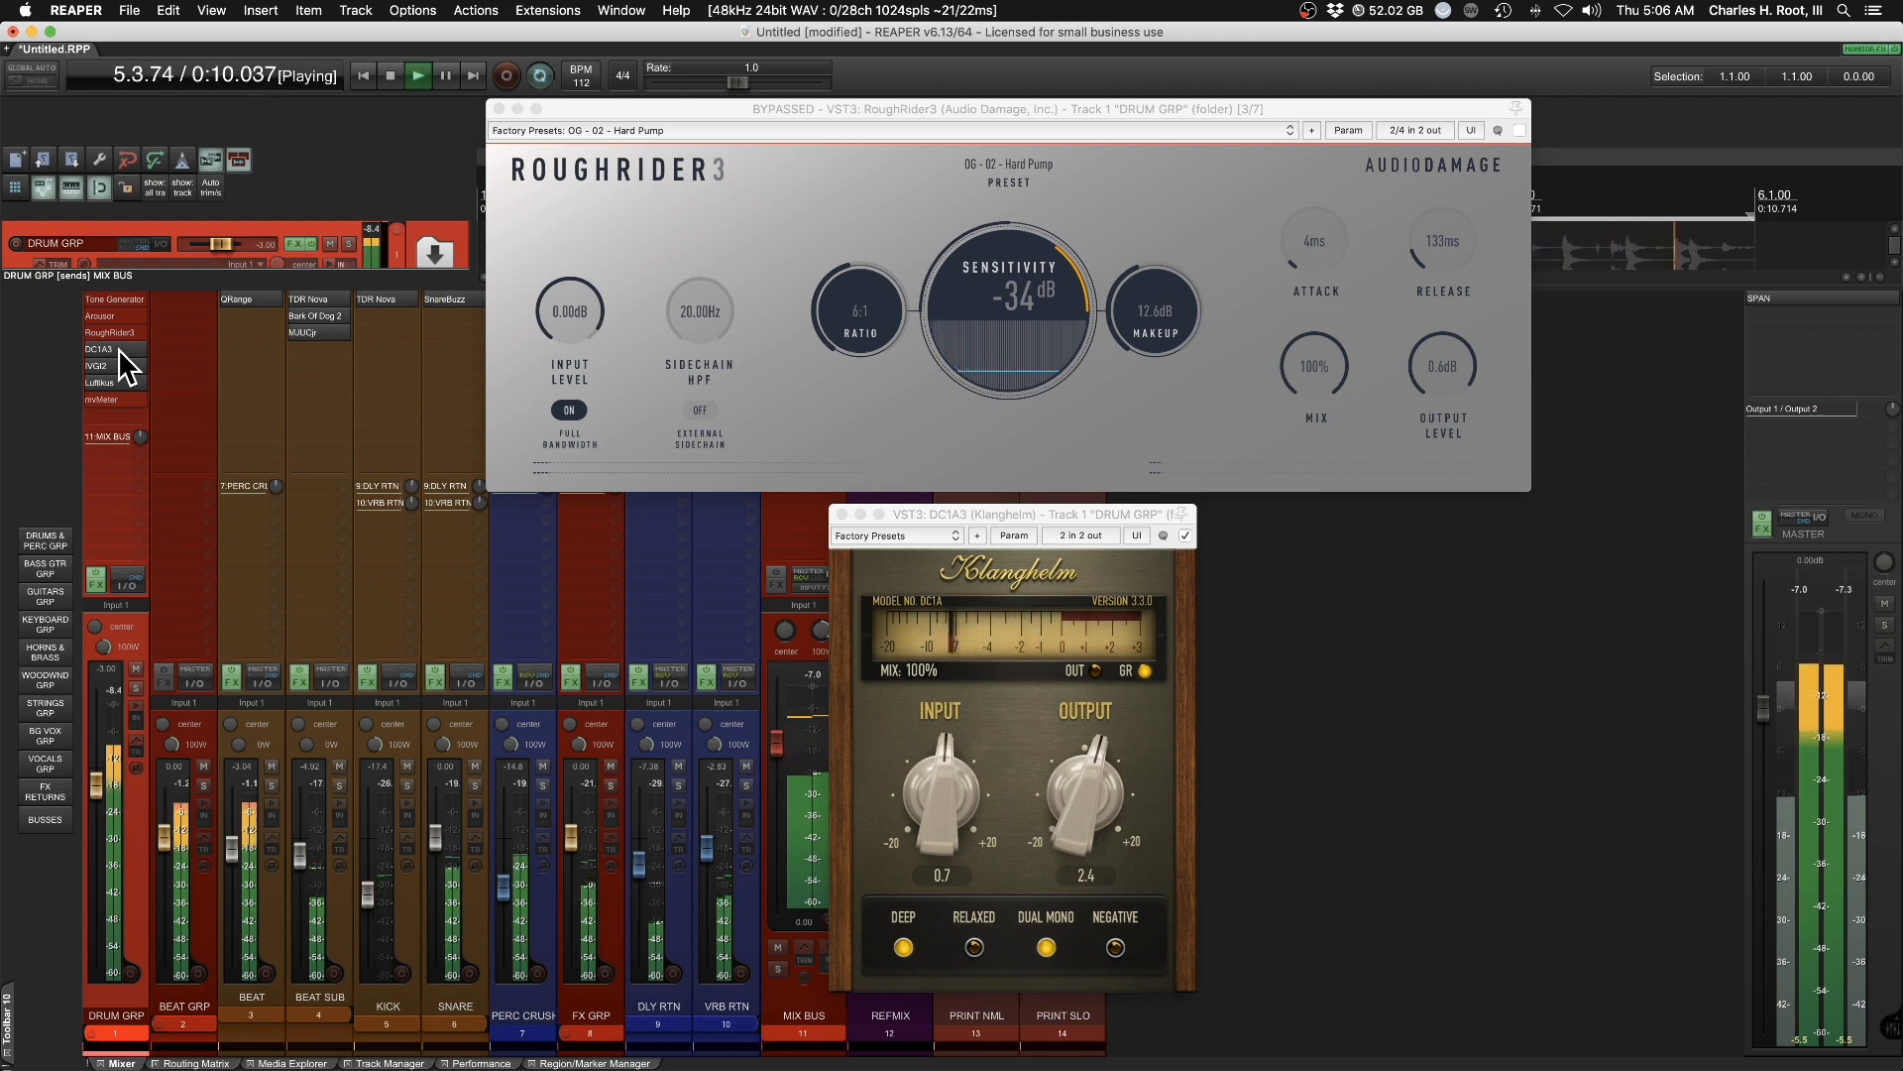
{"action": "left_click", "coordinate": [117, 349], "text": "shift"}
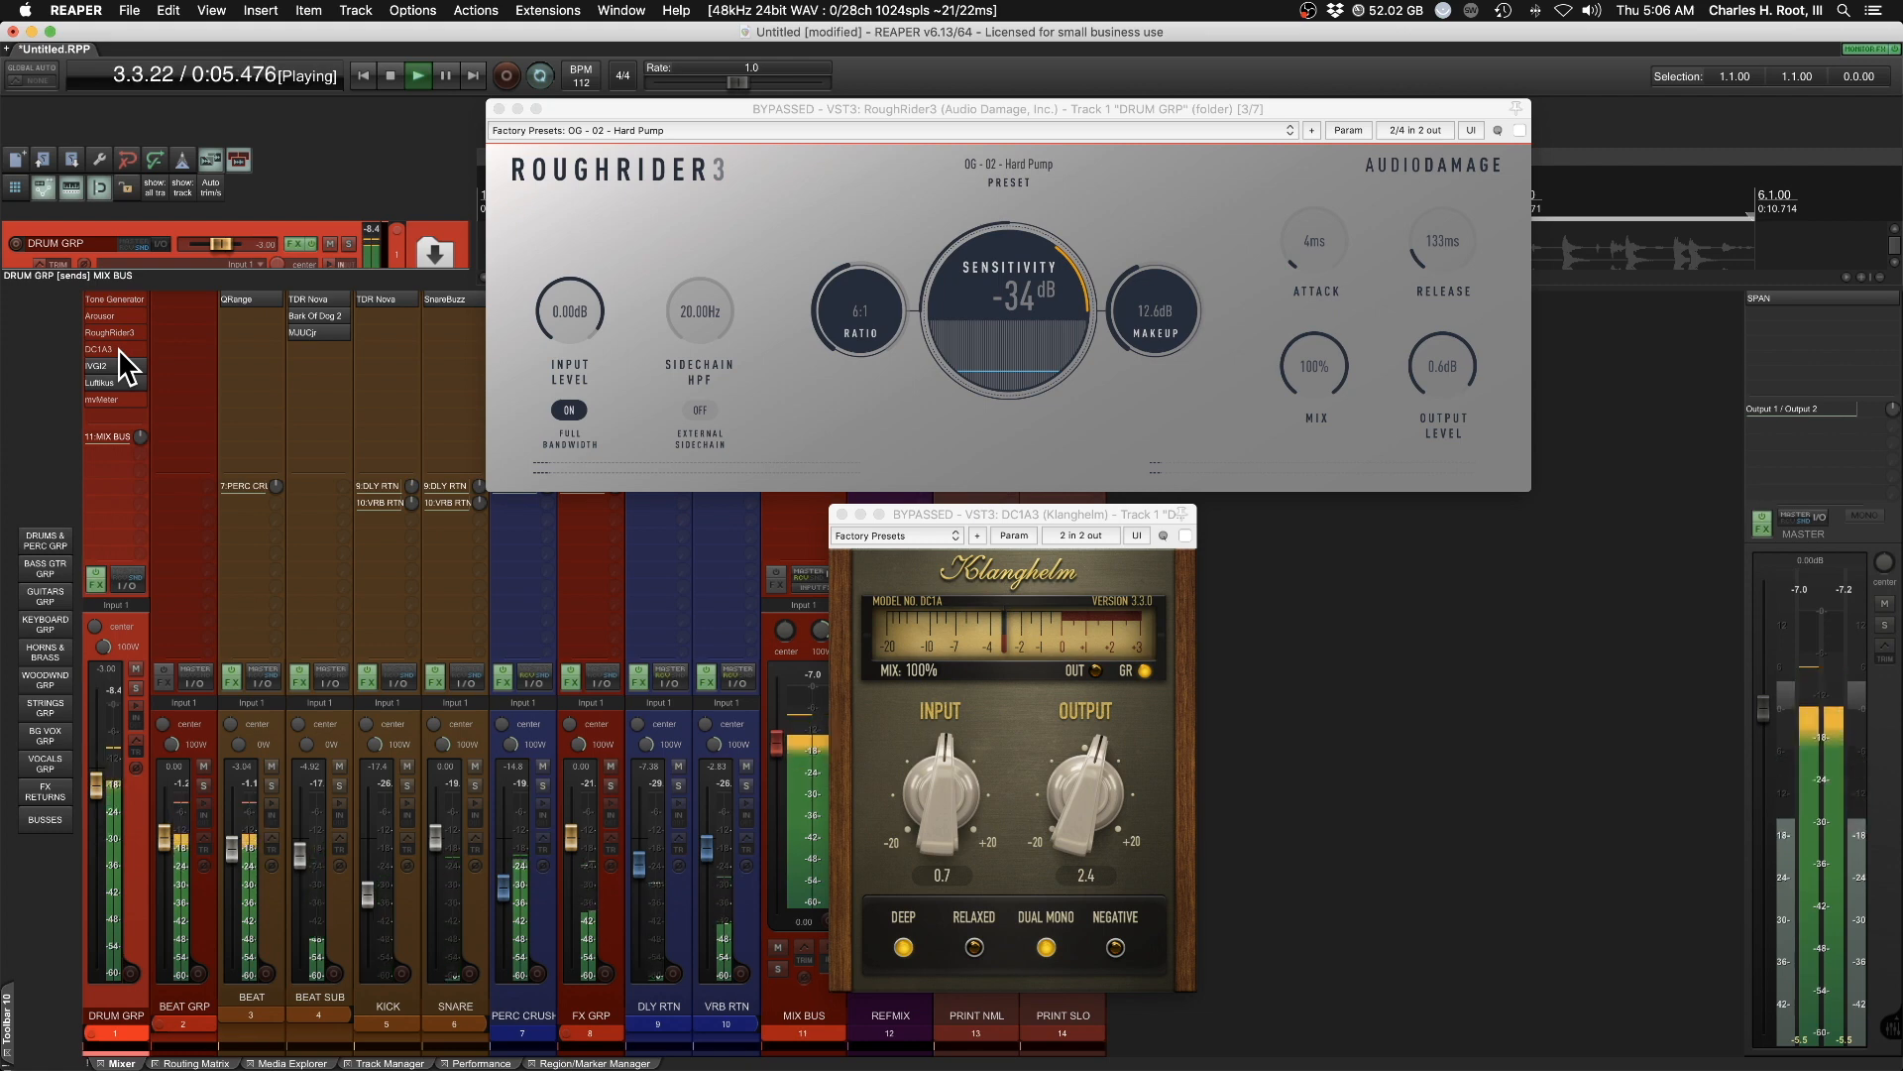
{"action": "left_click", "coordinate": [117, 348], "text": "shift"}
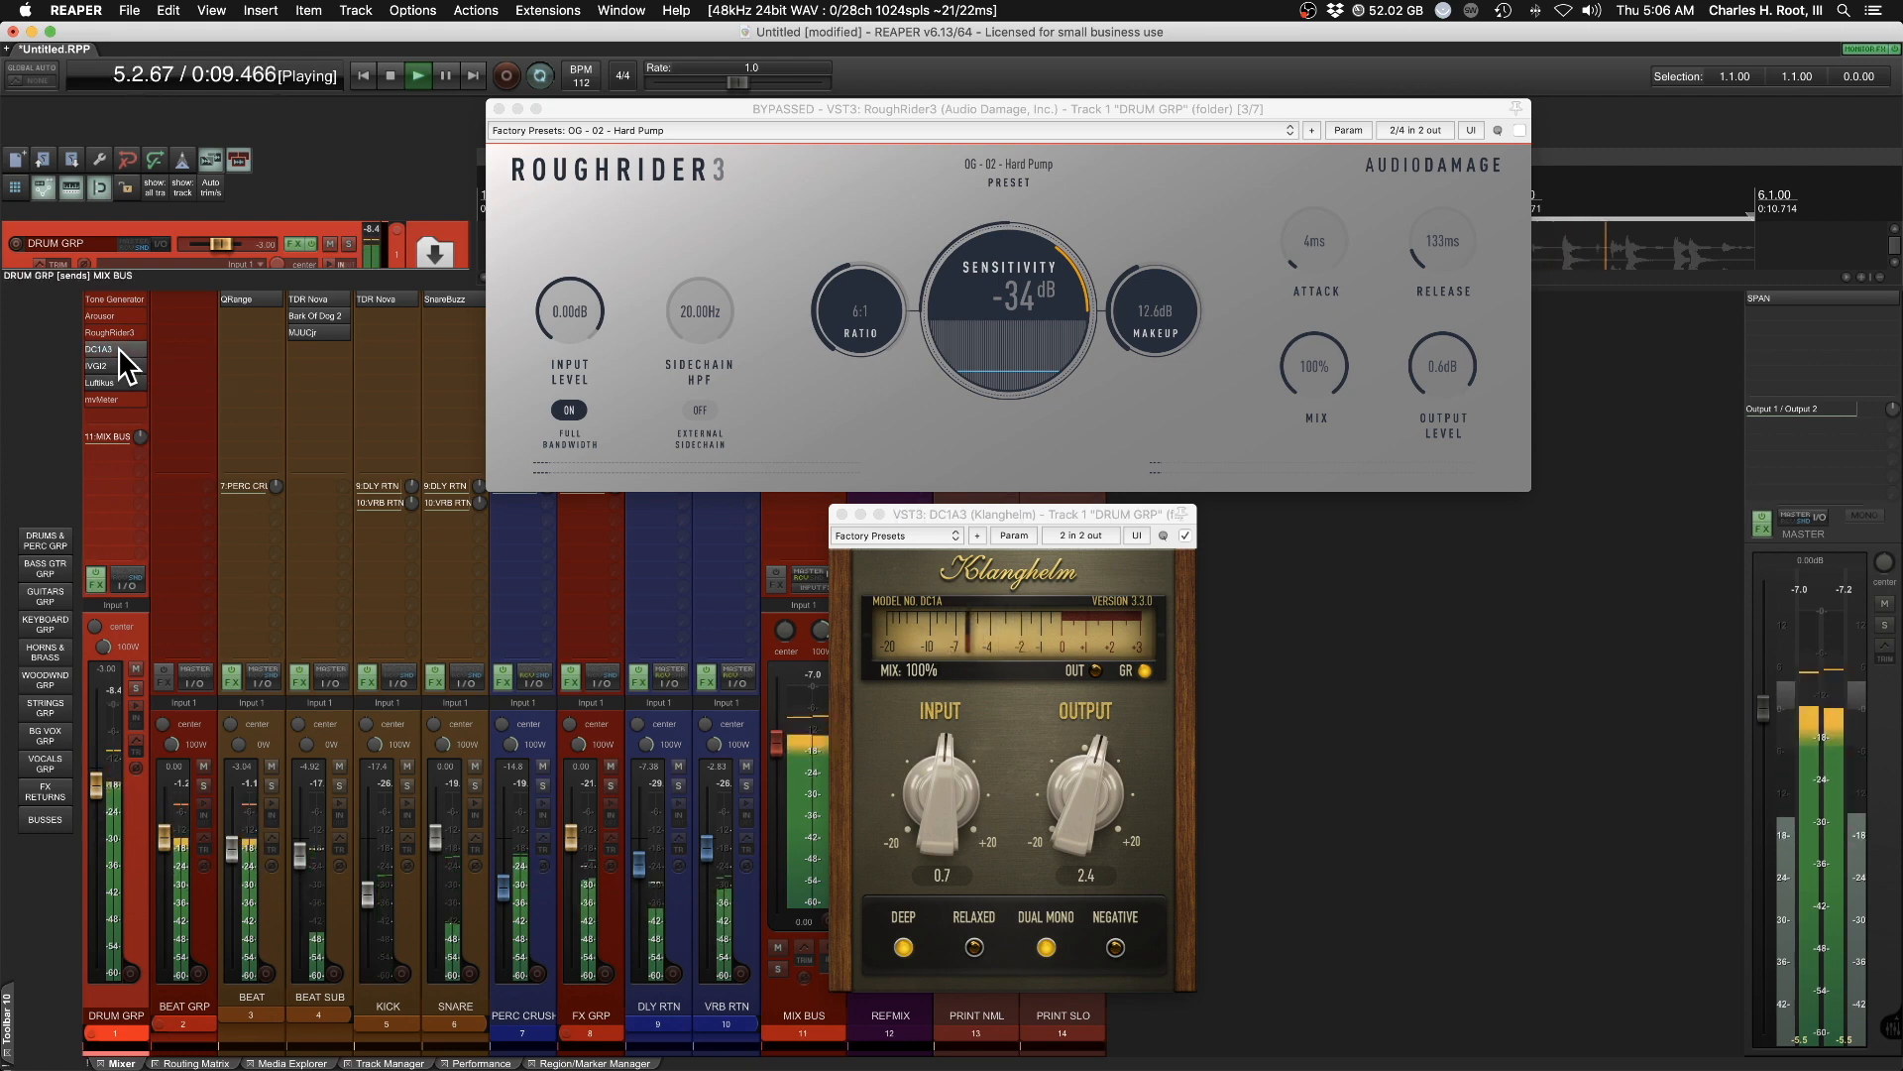
Take RoughRider3 out of bypass on DRUM GRP, close the DC1A3 window, and bypass DC1A3
{"action": "left_click", "coordinate": [115, 329], "text": "shift"}
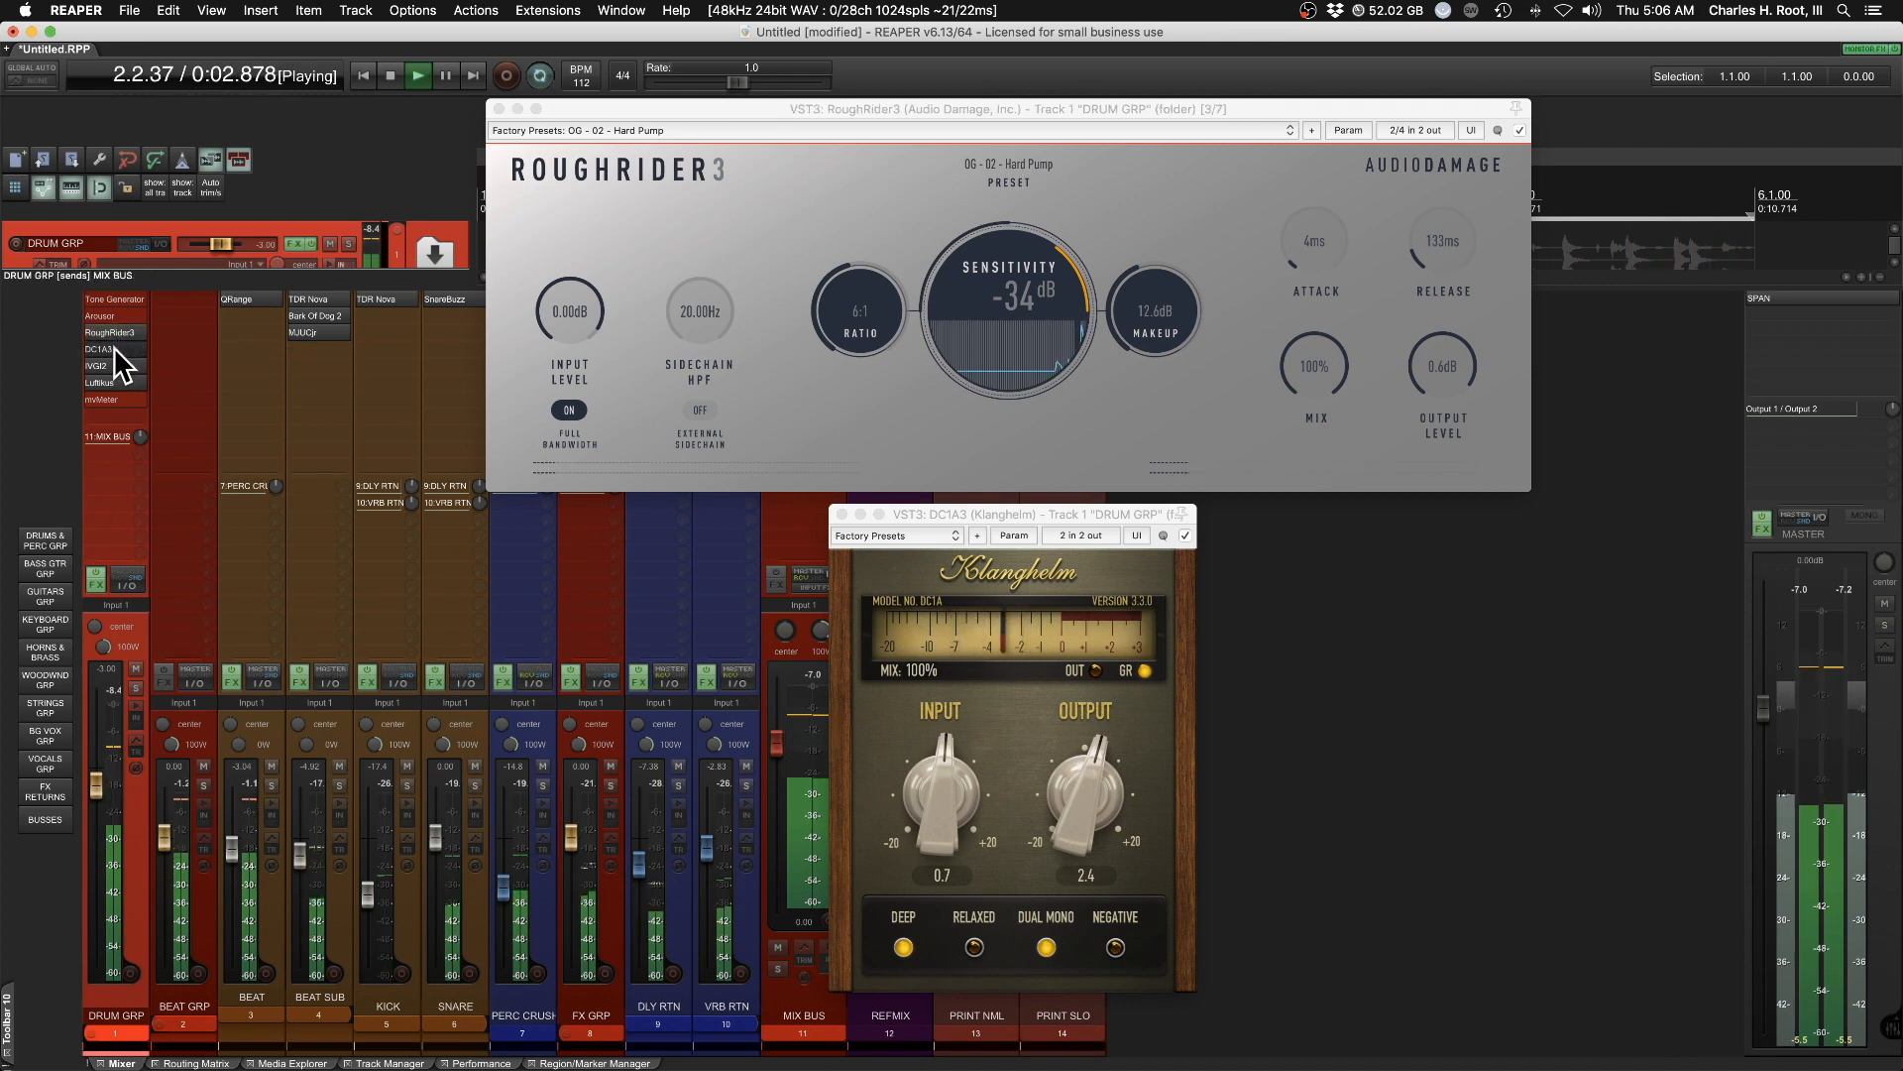
{"action": "left_click", "coordinate": [113, 347]}
{"action": "left_click", "coordinate": [113, 347], "text": "shift"}
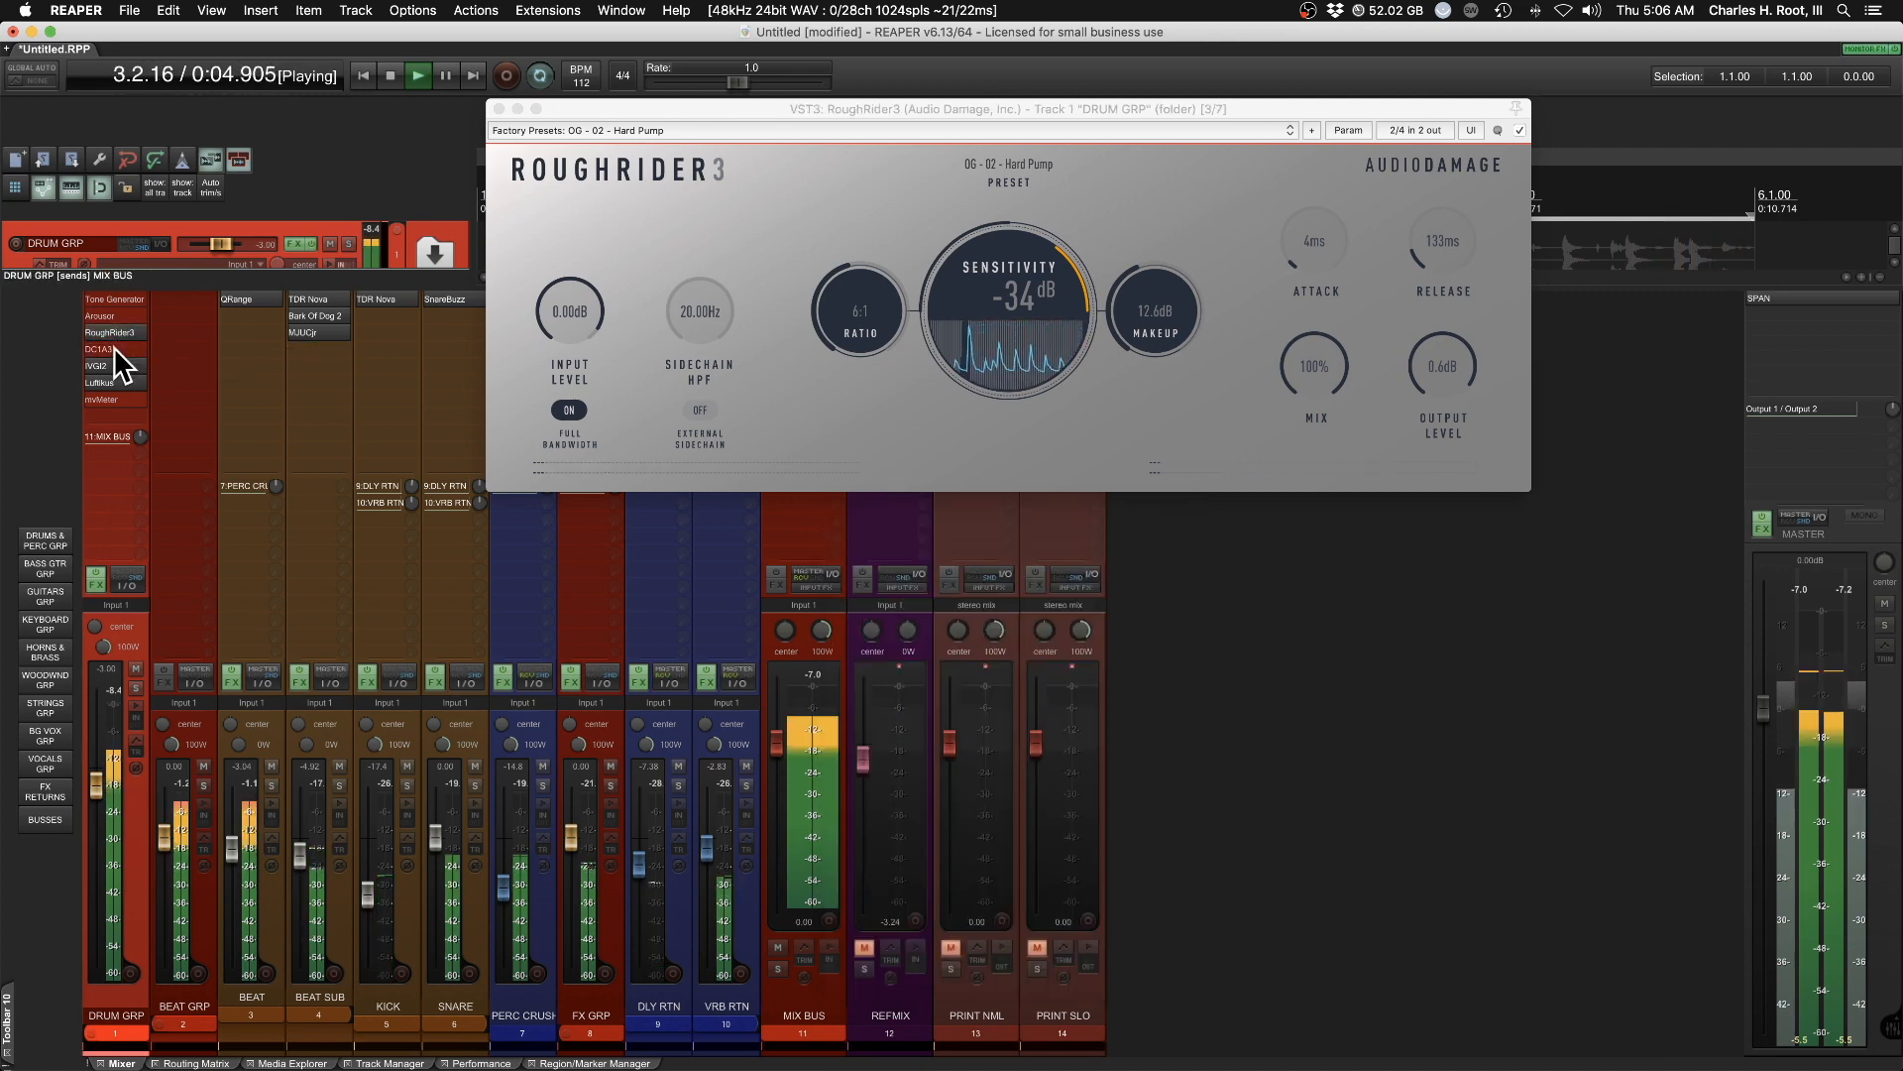
Take DC1A3 out of bypass alongside RoughRider3 on DRUM GRP, stop playback, and close both plugin windows
{"action": "left_click", "coordinate": [113, 347]}
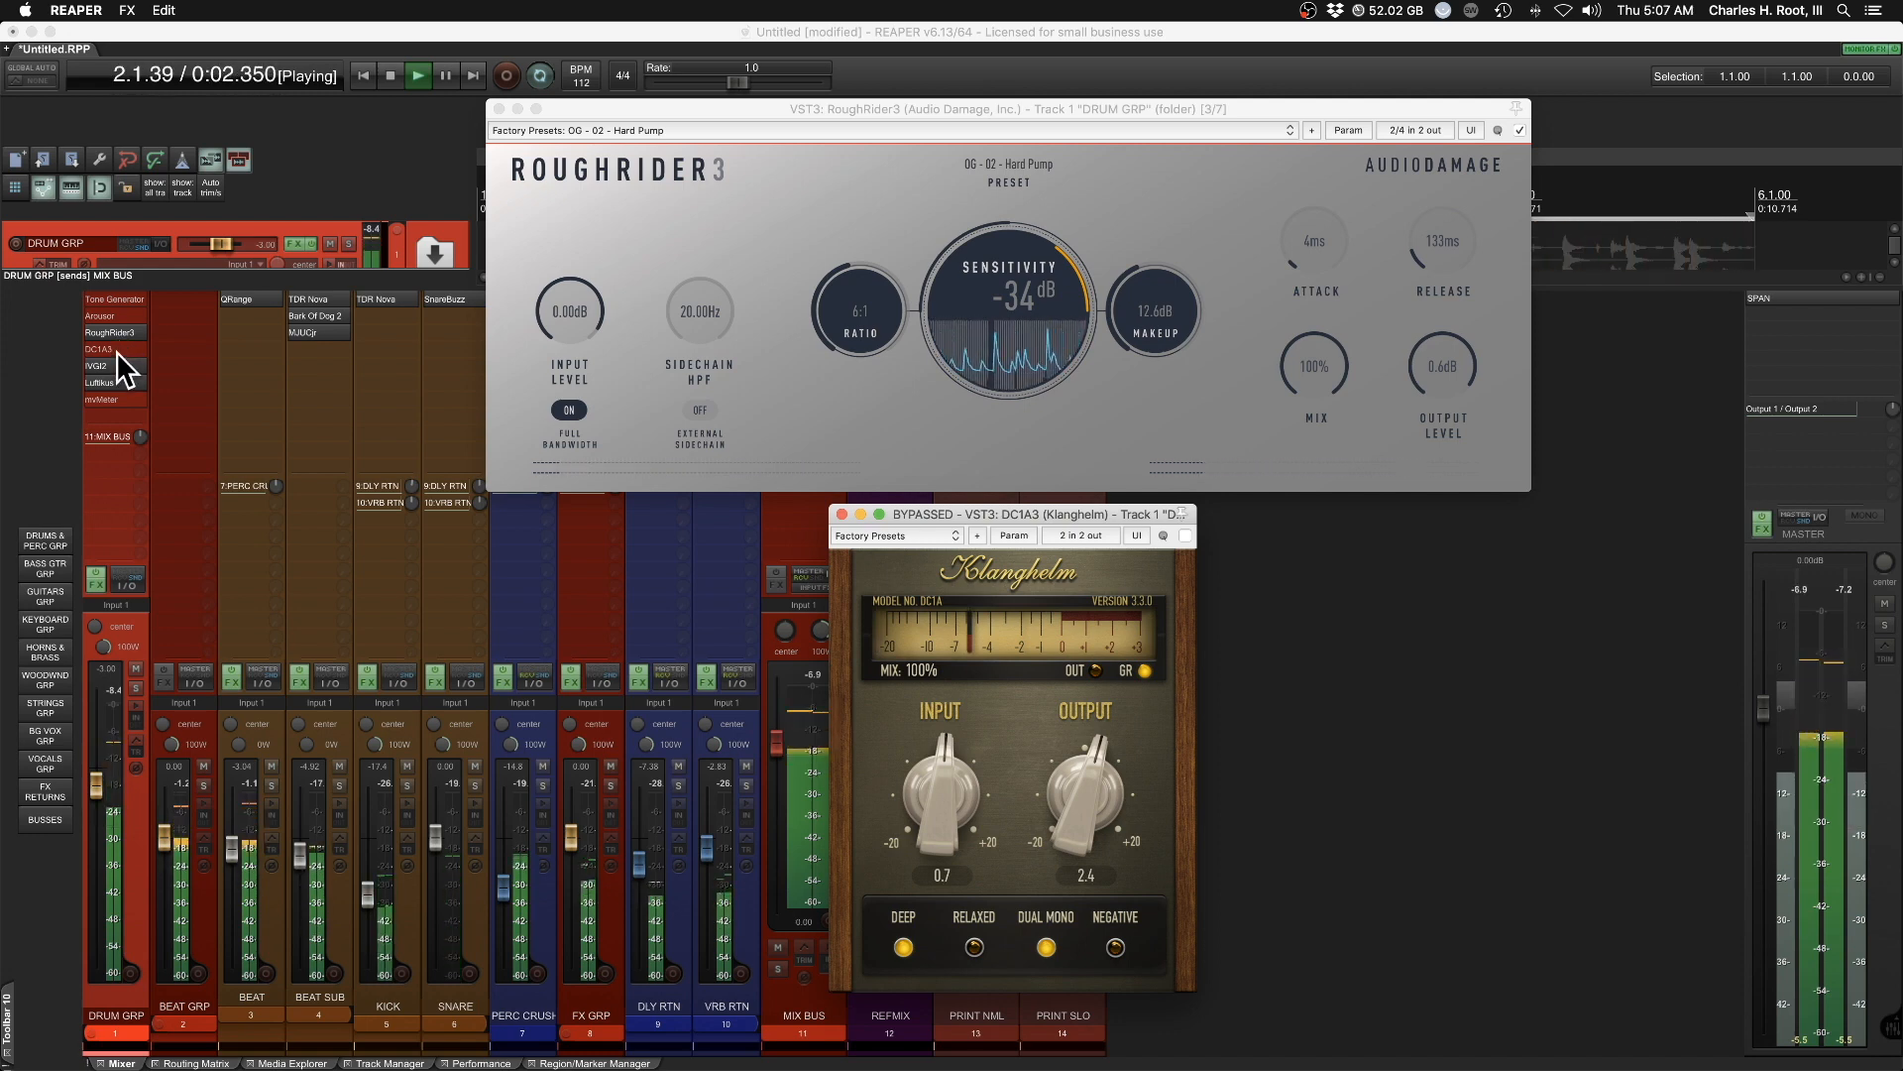
{"action": "left_click", "coordinate": [116, 351], "text": "shift"}
{"action": "left_click", "coordinate": [116, 351], "text": "shift"}
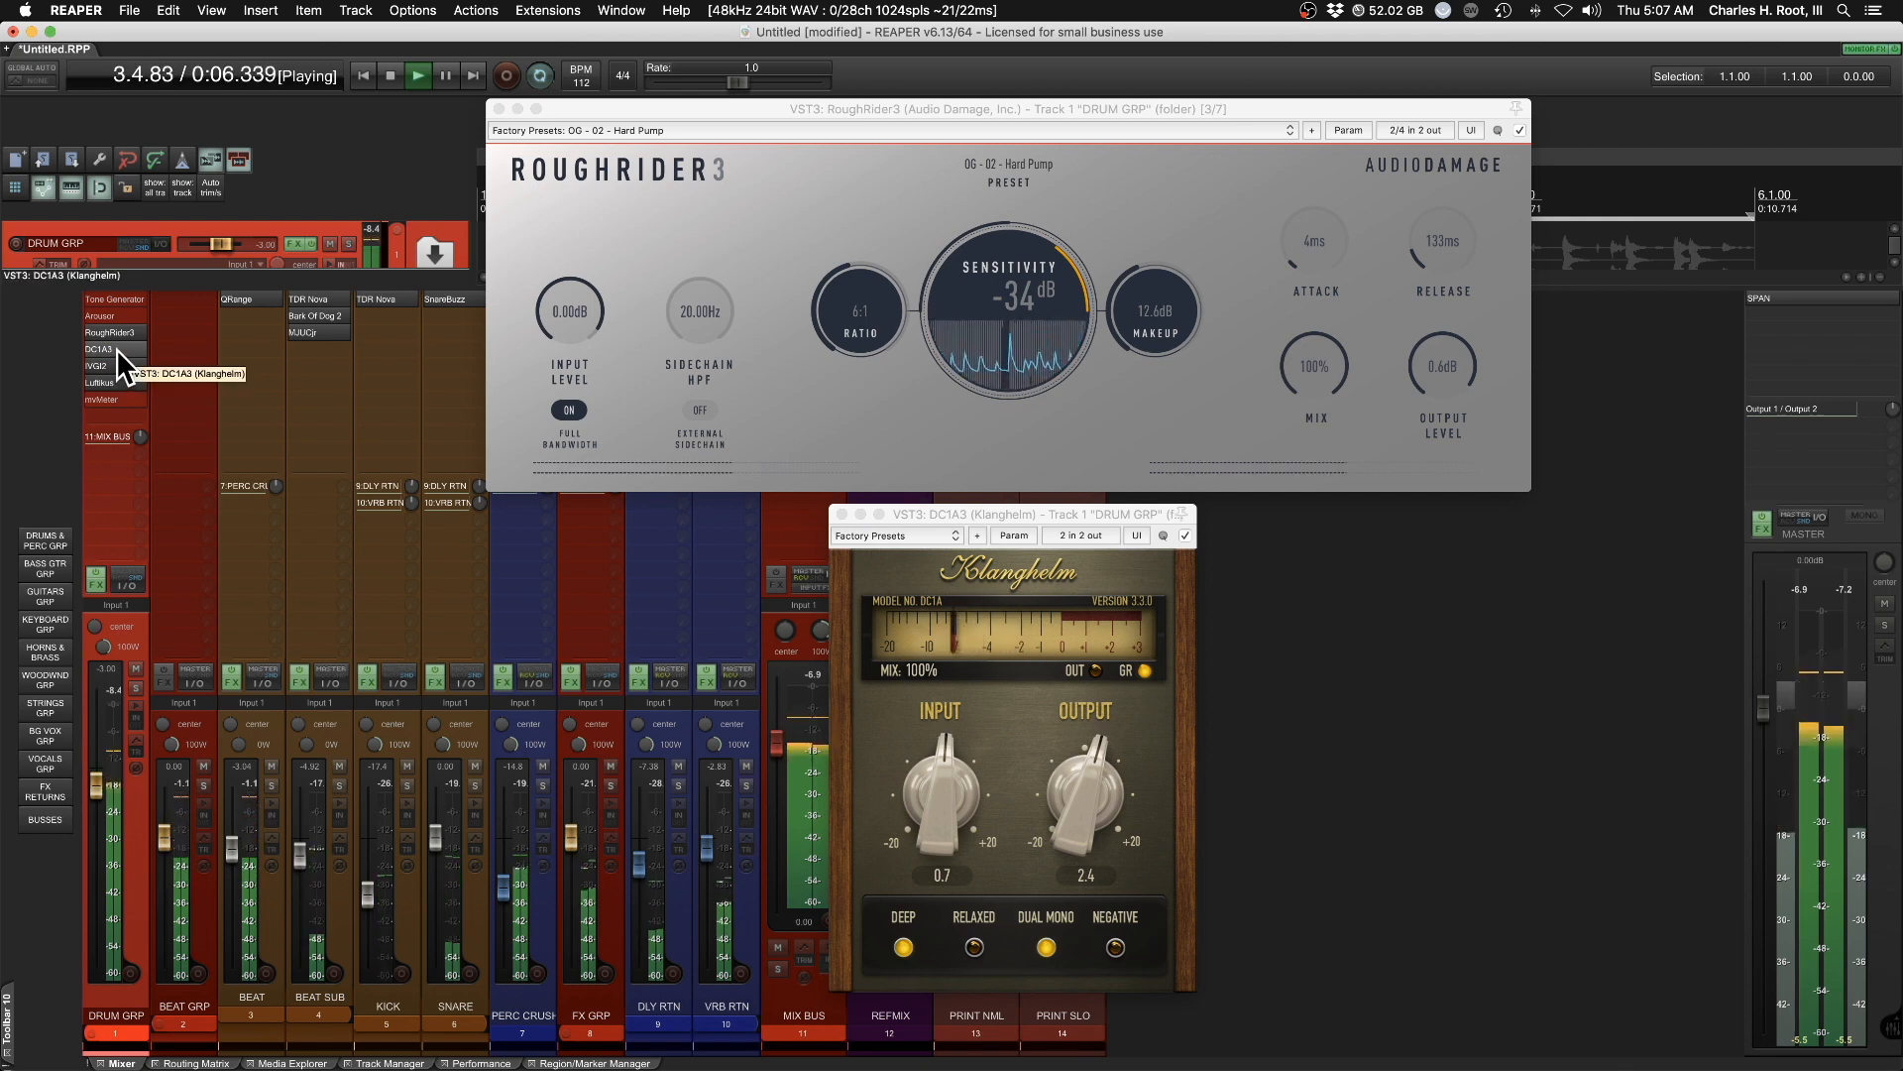
{"action": "key", "text": "space"}
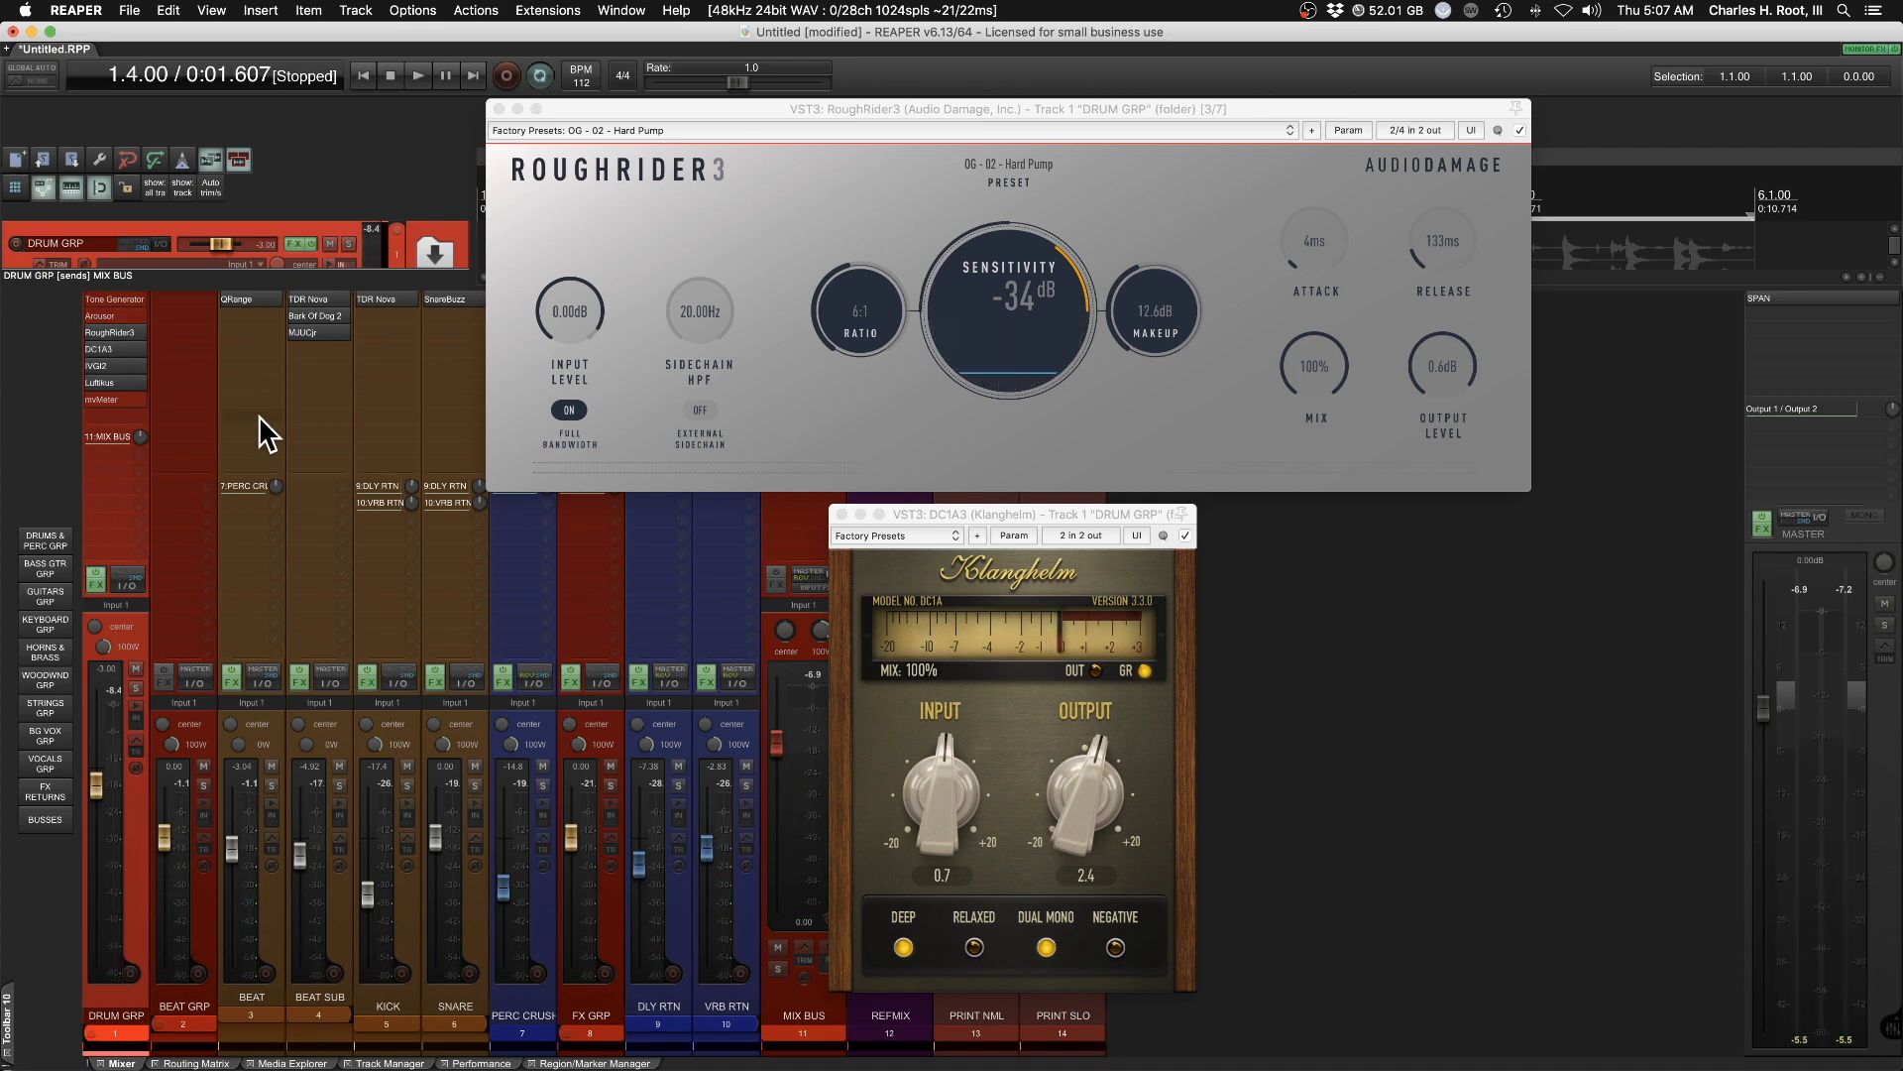
{"action": "left_click", "coordinate": [499, 108]}
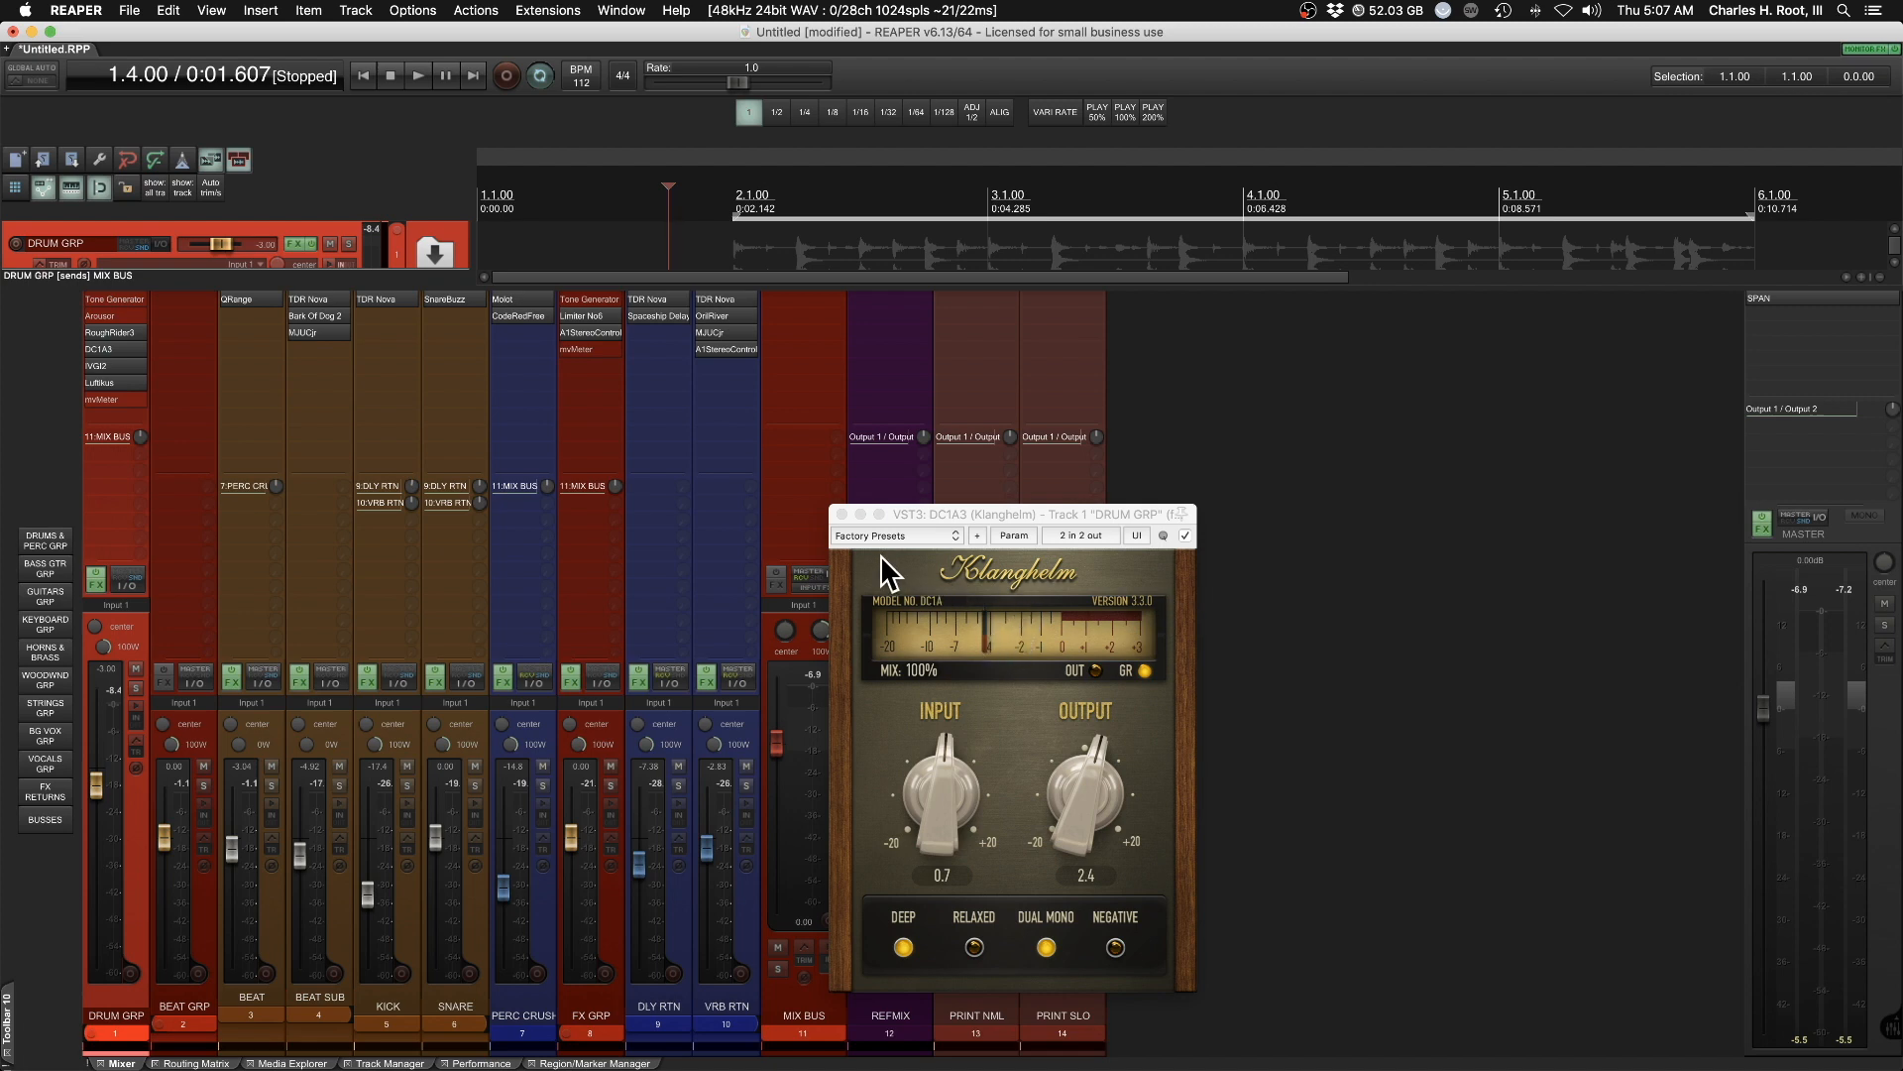
{"action": "left_click", "coordinate": [842, 514]}
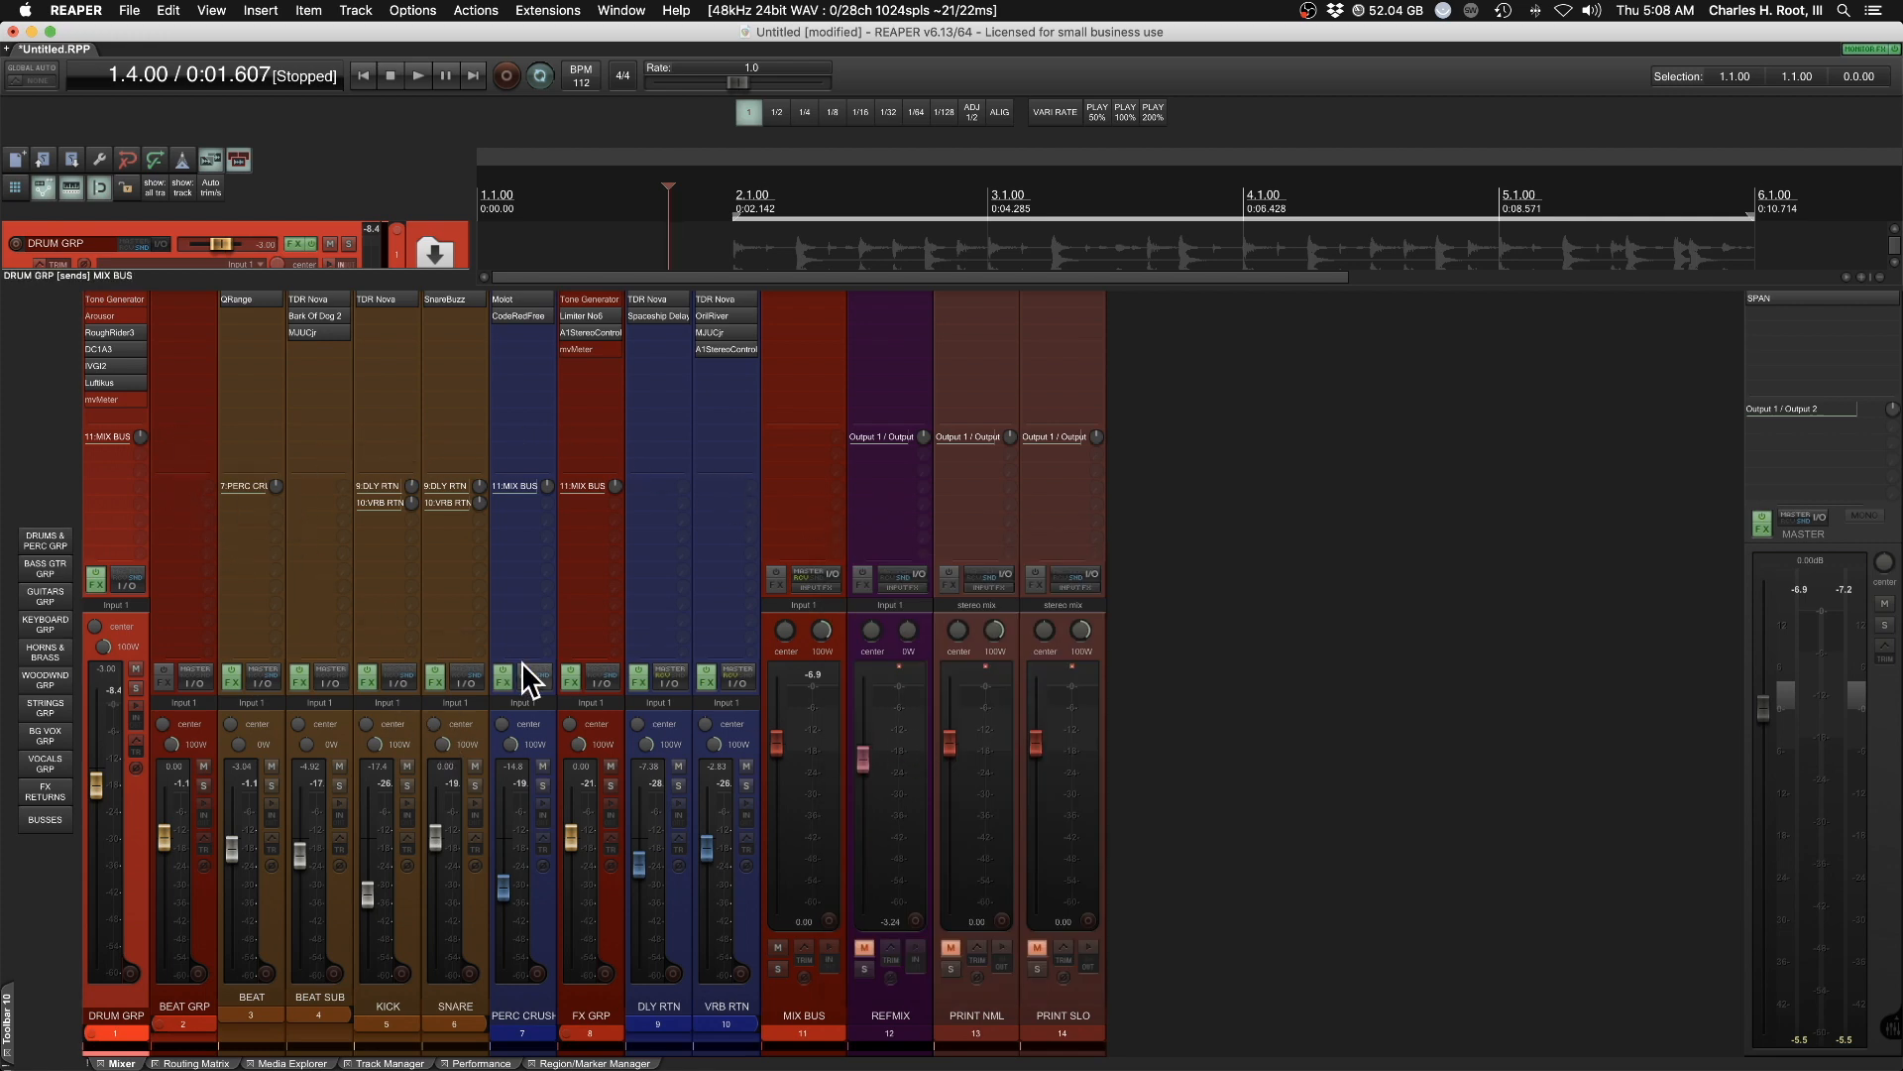
Mute the MIX BUS track and select REFMIX for comparison with the PRINT NML track
{"action": "left_click", "coordinate": [882, 997]}
{"action": "left_click", "coordinate": [979, 995]}
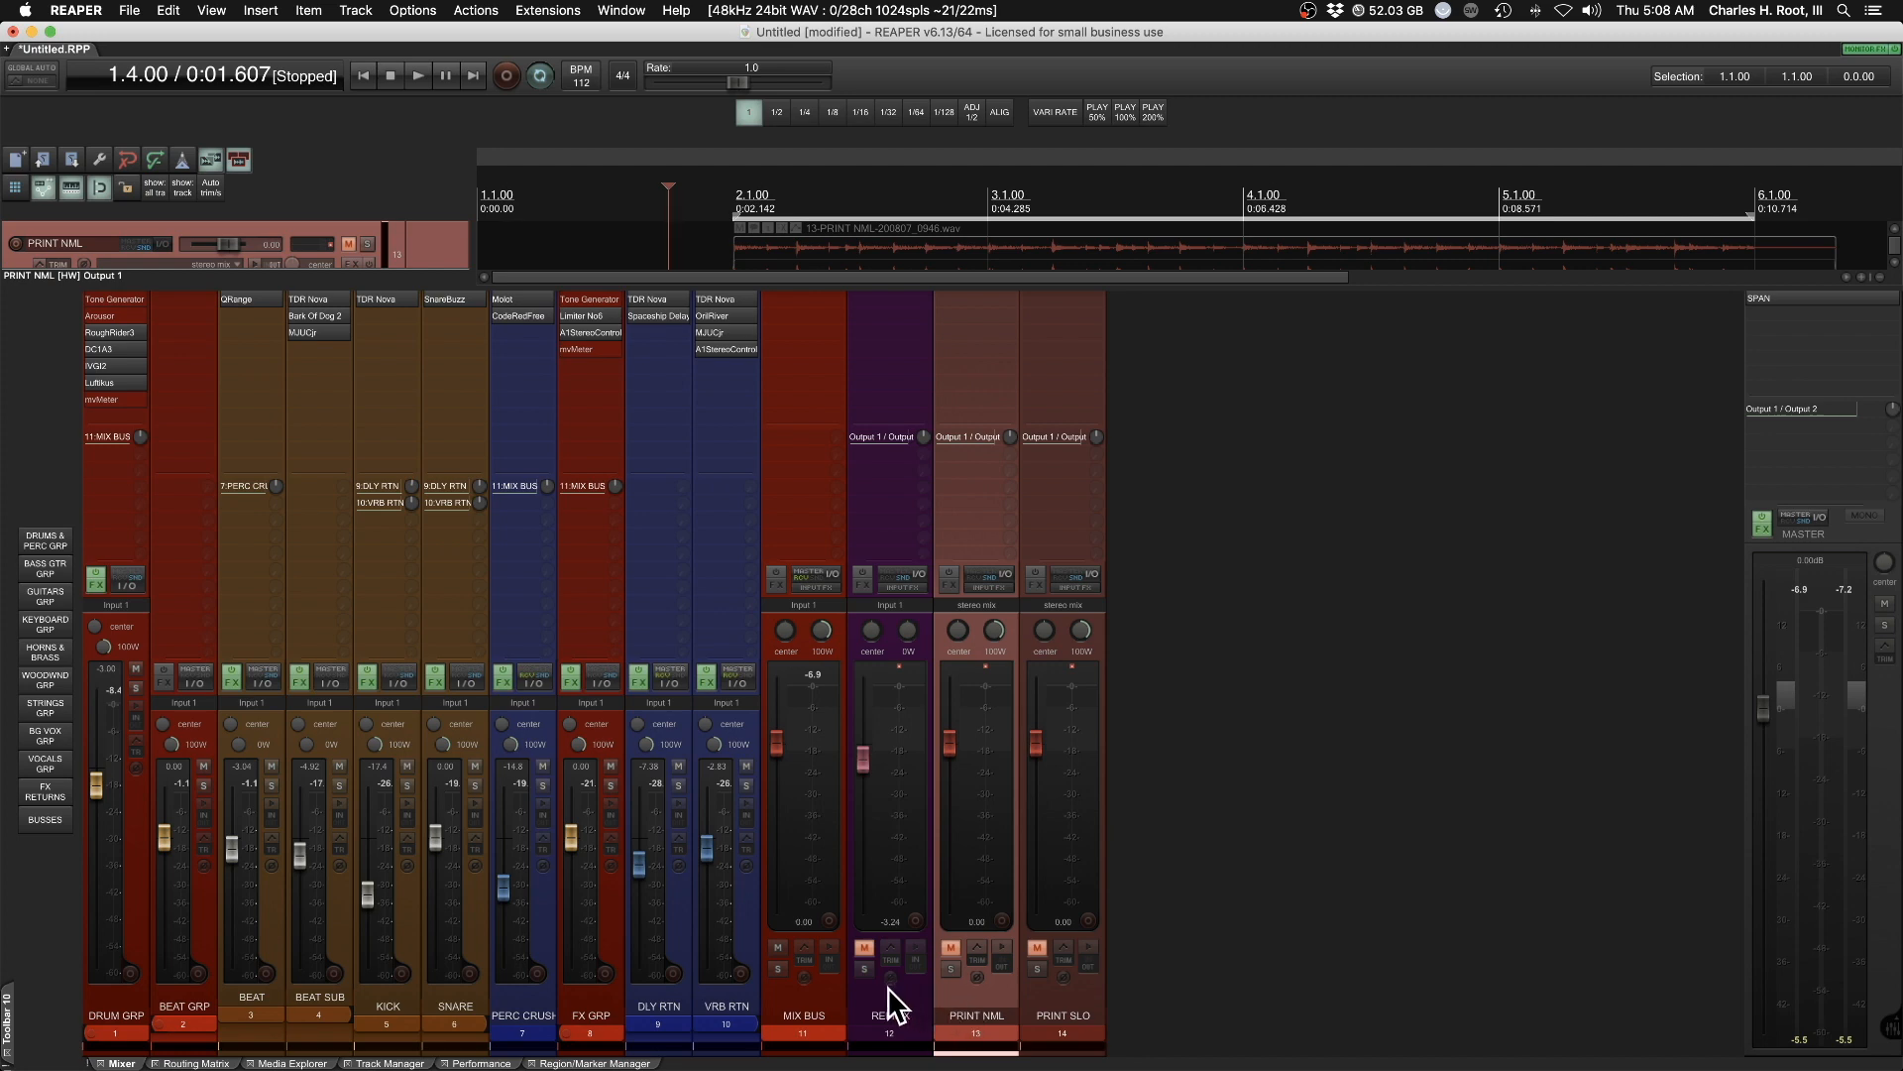
{"action": "left_click", "coordinate": [779, 947]}
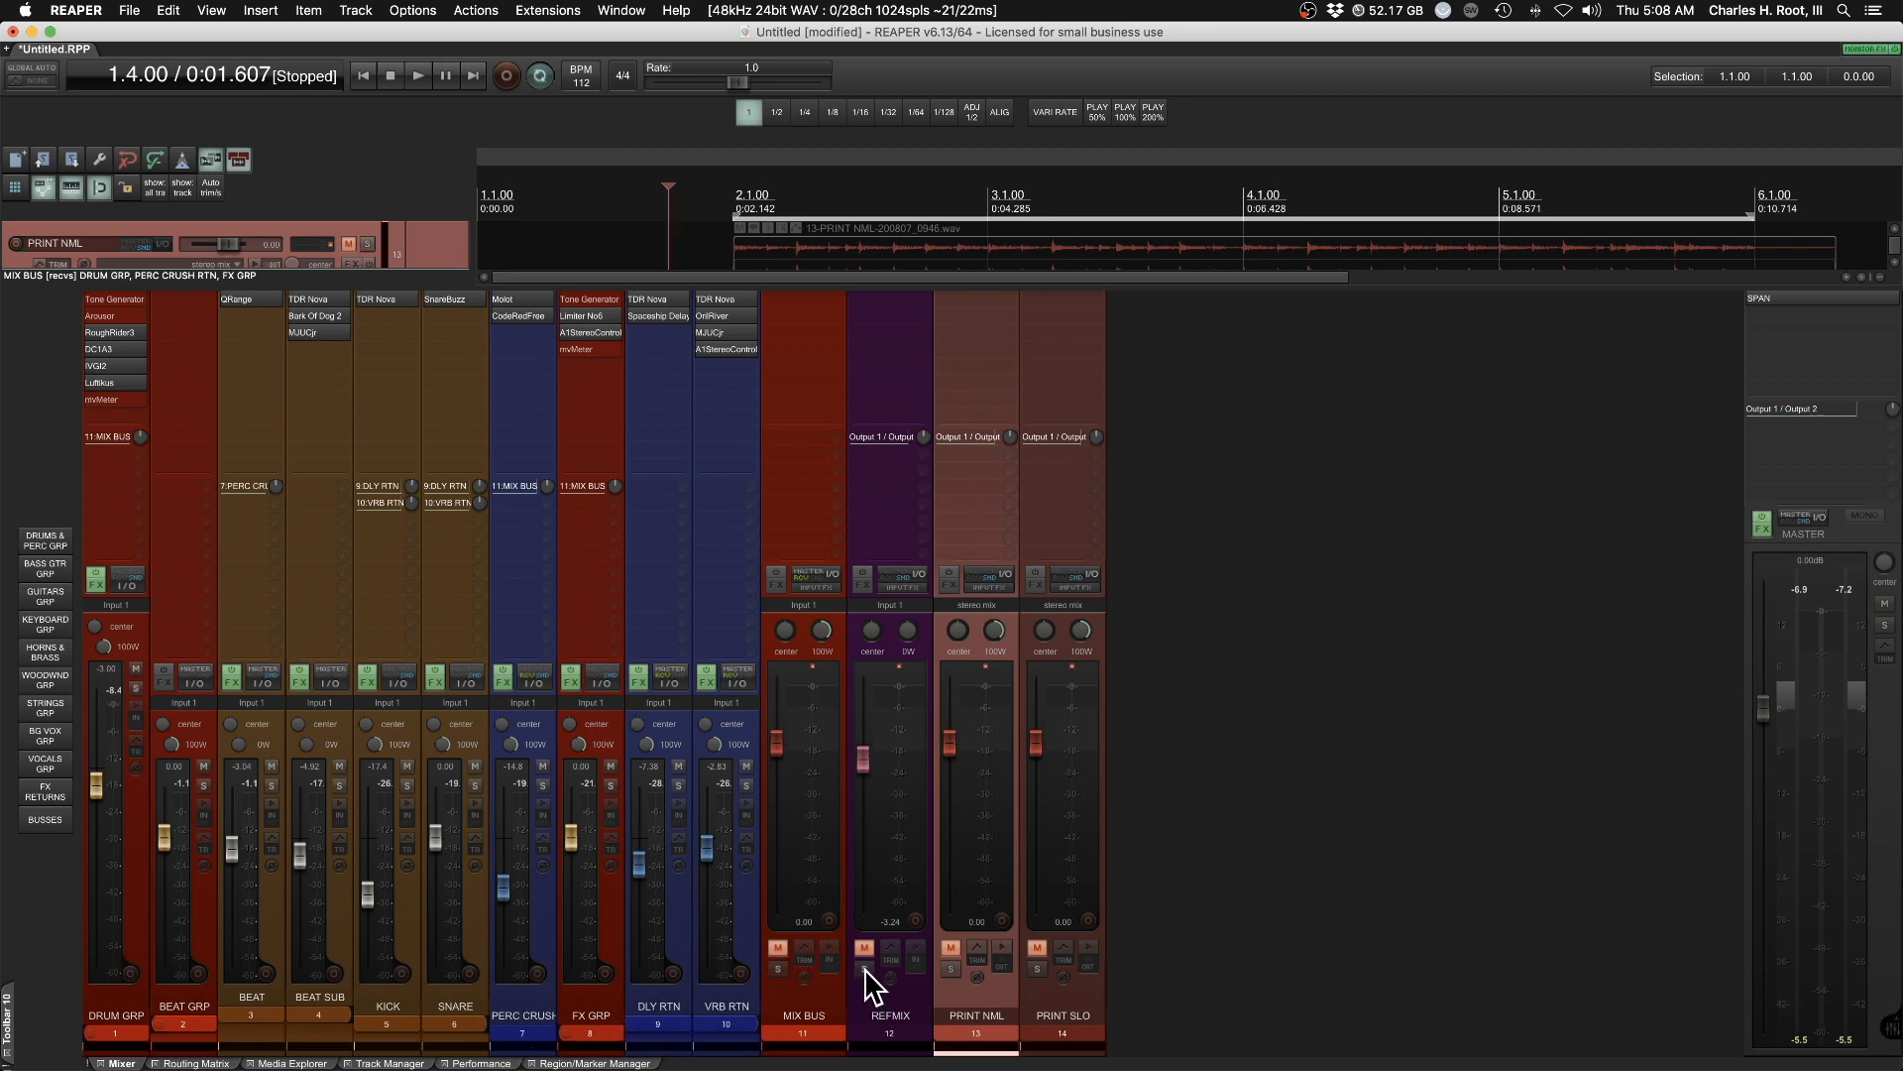
{"action": "left_click", "coordinate": [875, 997]}
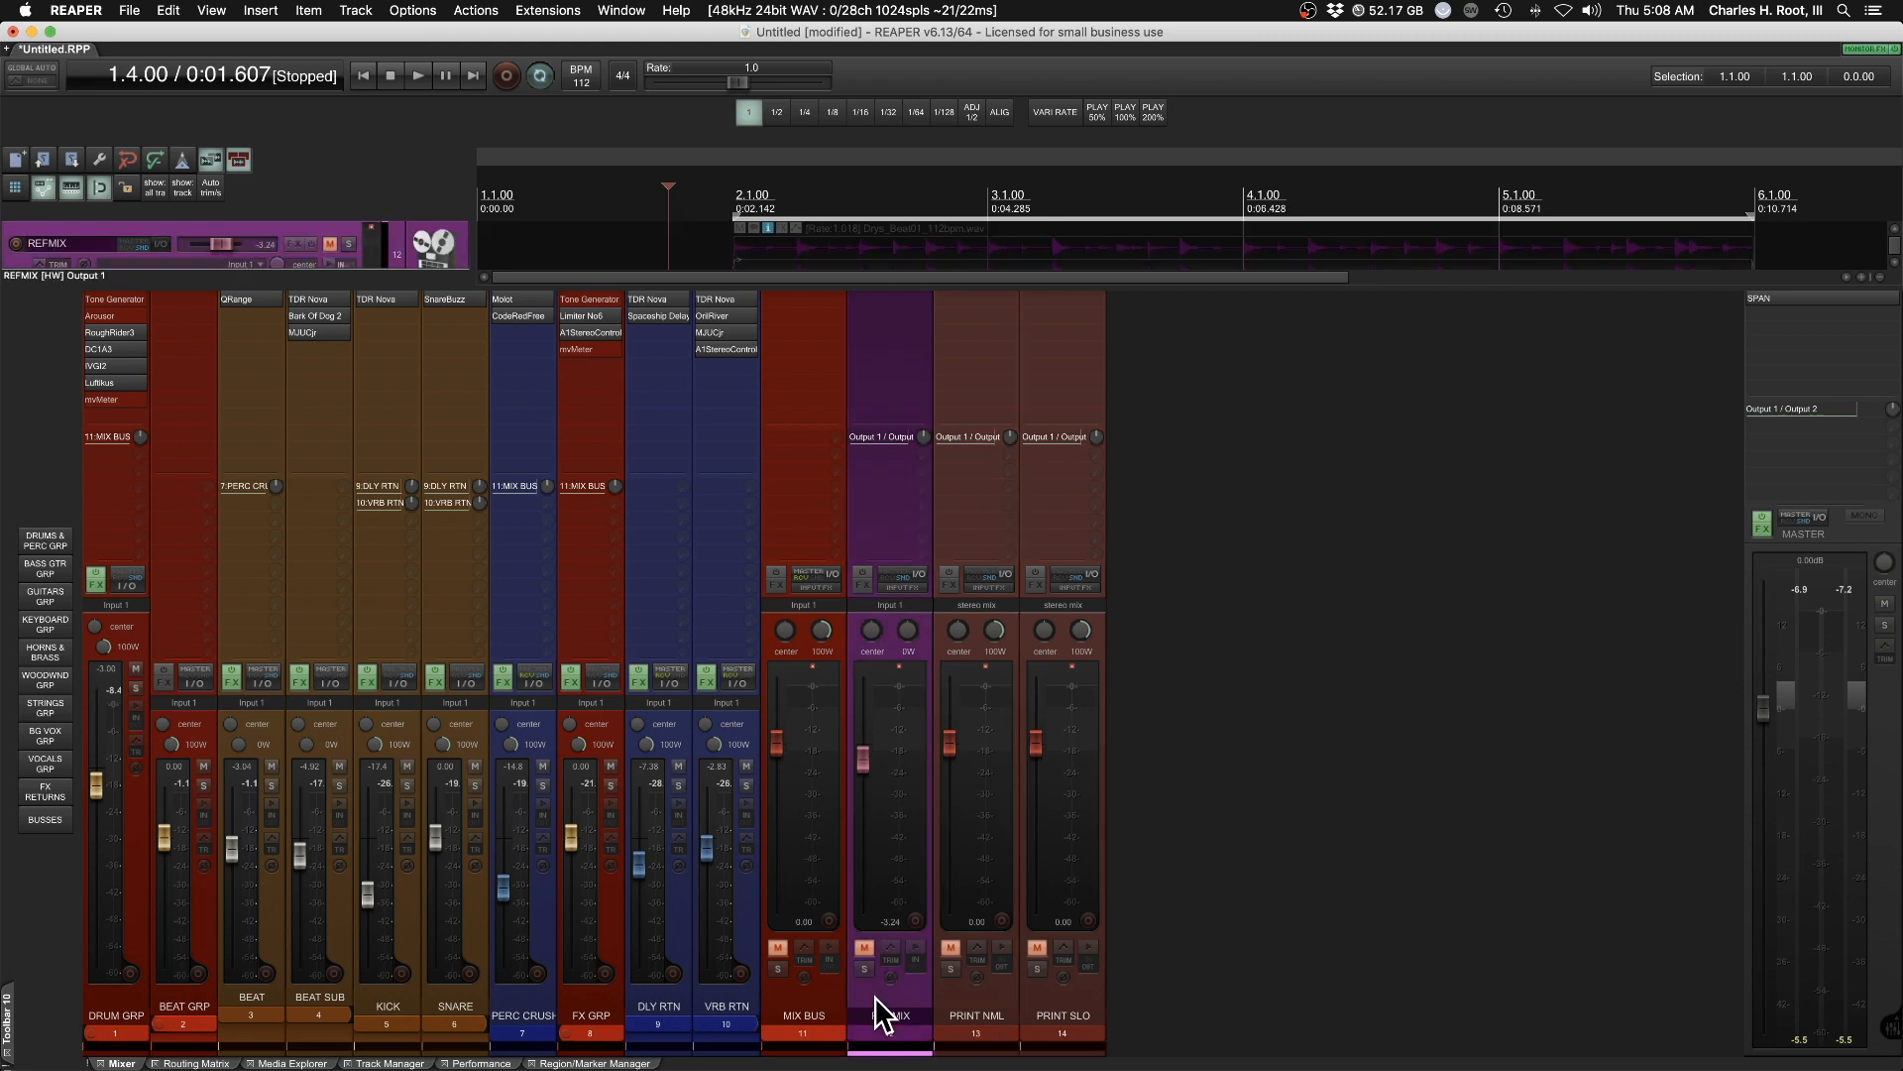
{"action": "left_click", "coordinate": [963, 996]}
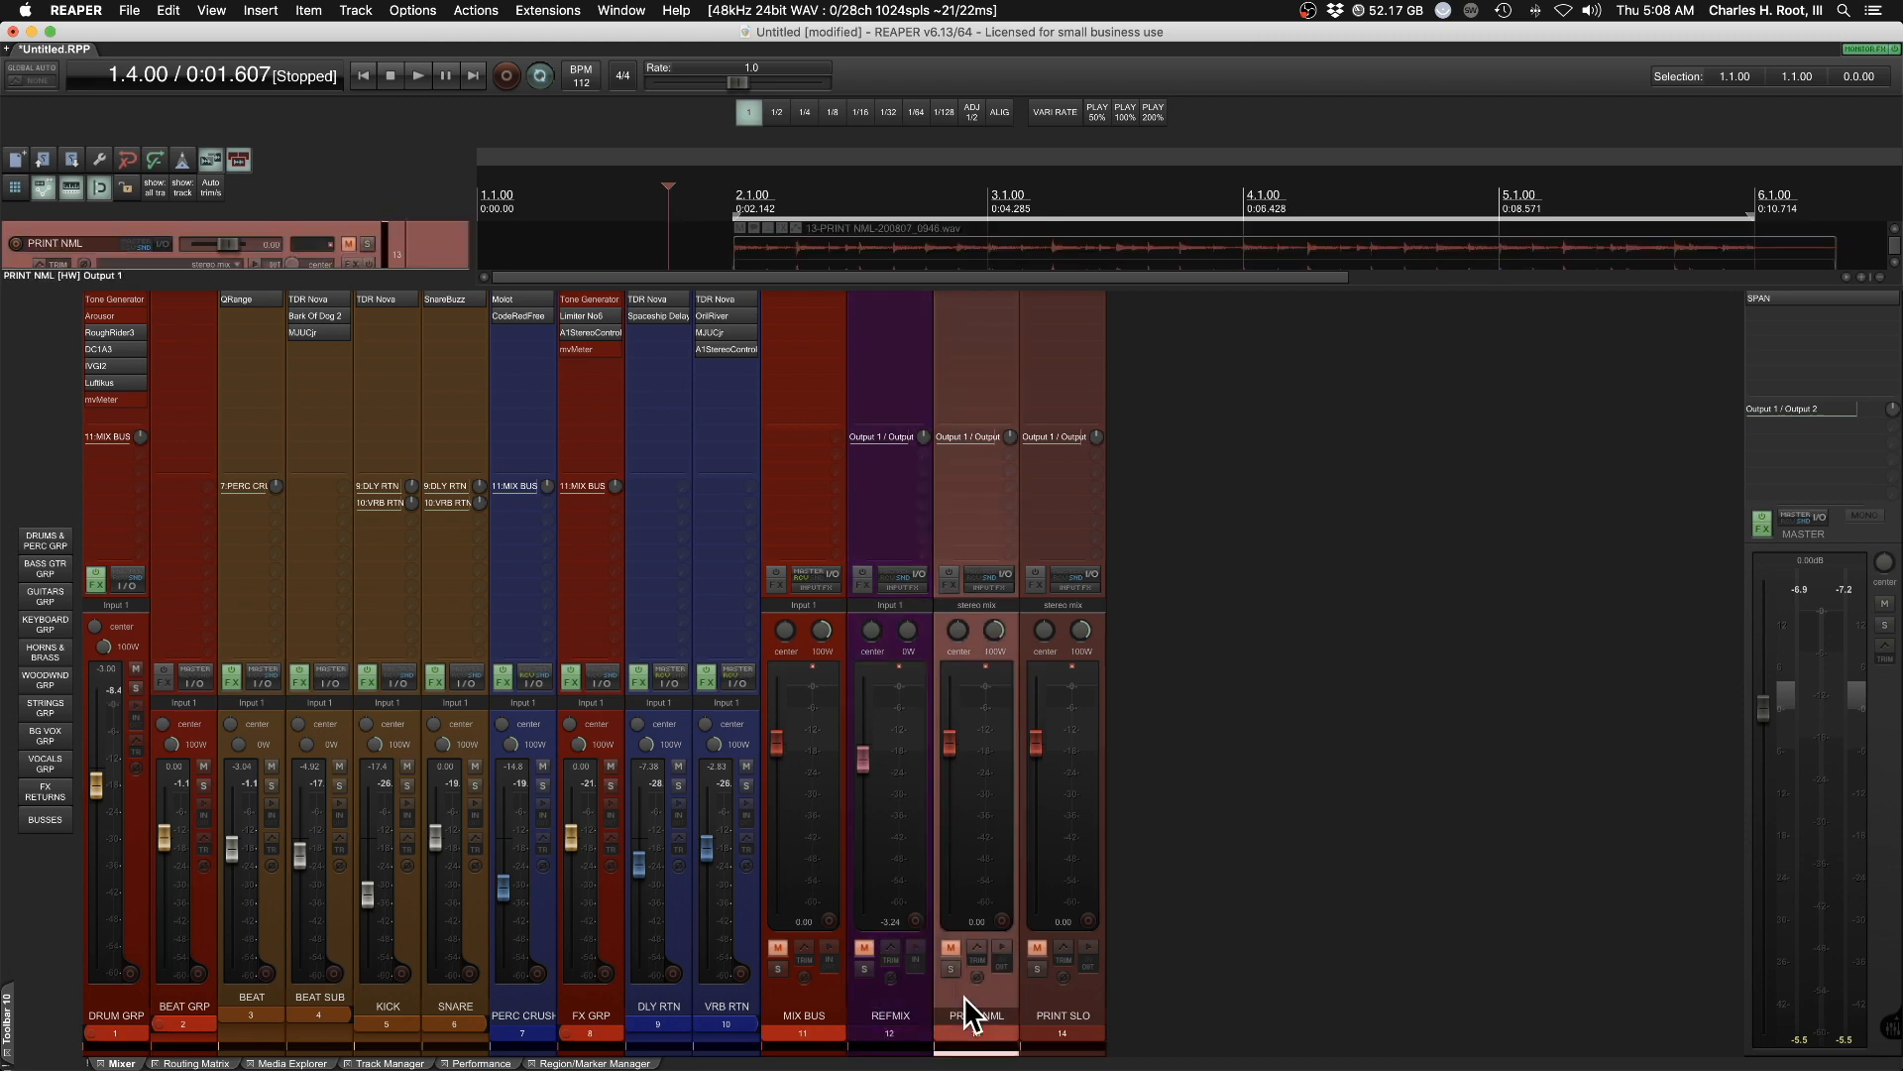
{"action": "left_click", "coordinate": [888, 996]}
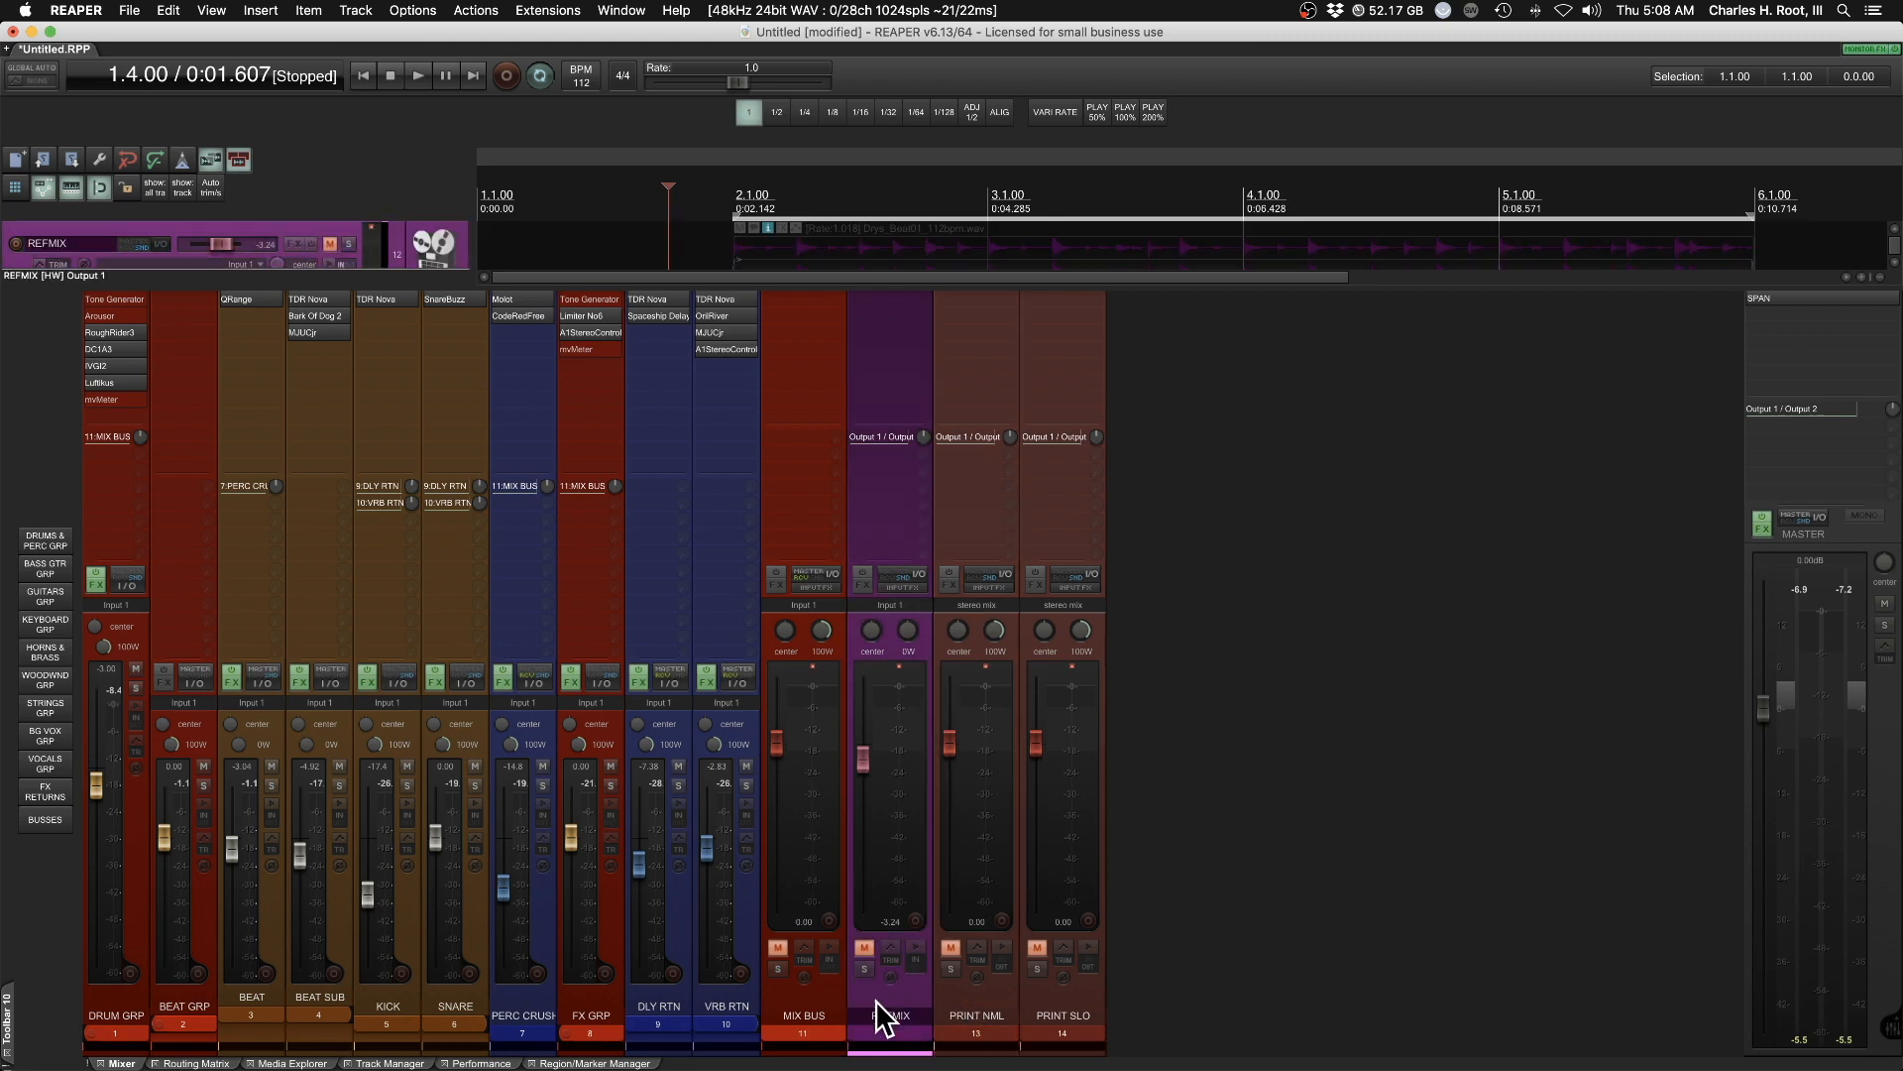
Compare REFMIX with PRINT NML during playback by switching the solo between them, then stop and clear the PRINT NML solo
{"action": "key", "text": "space"}
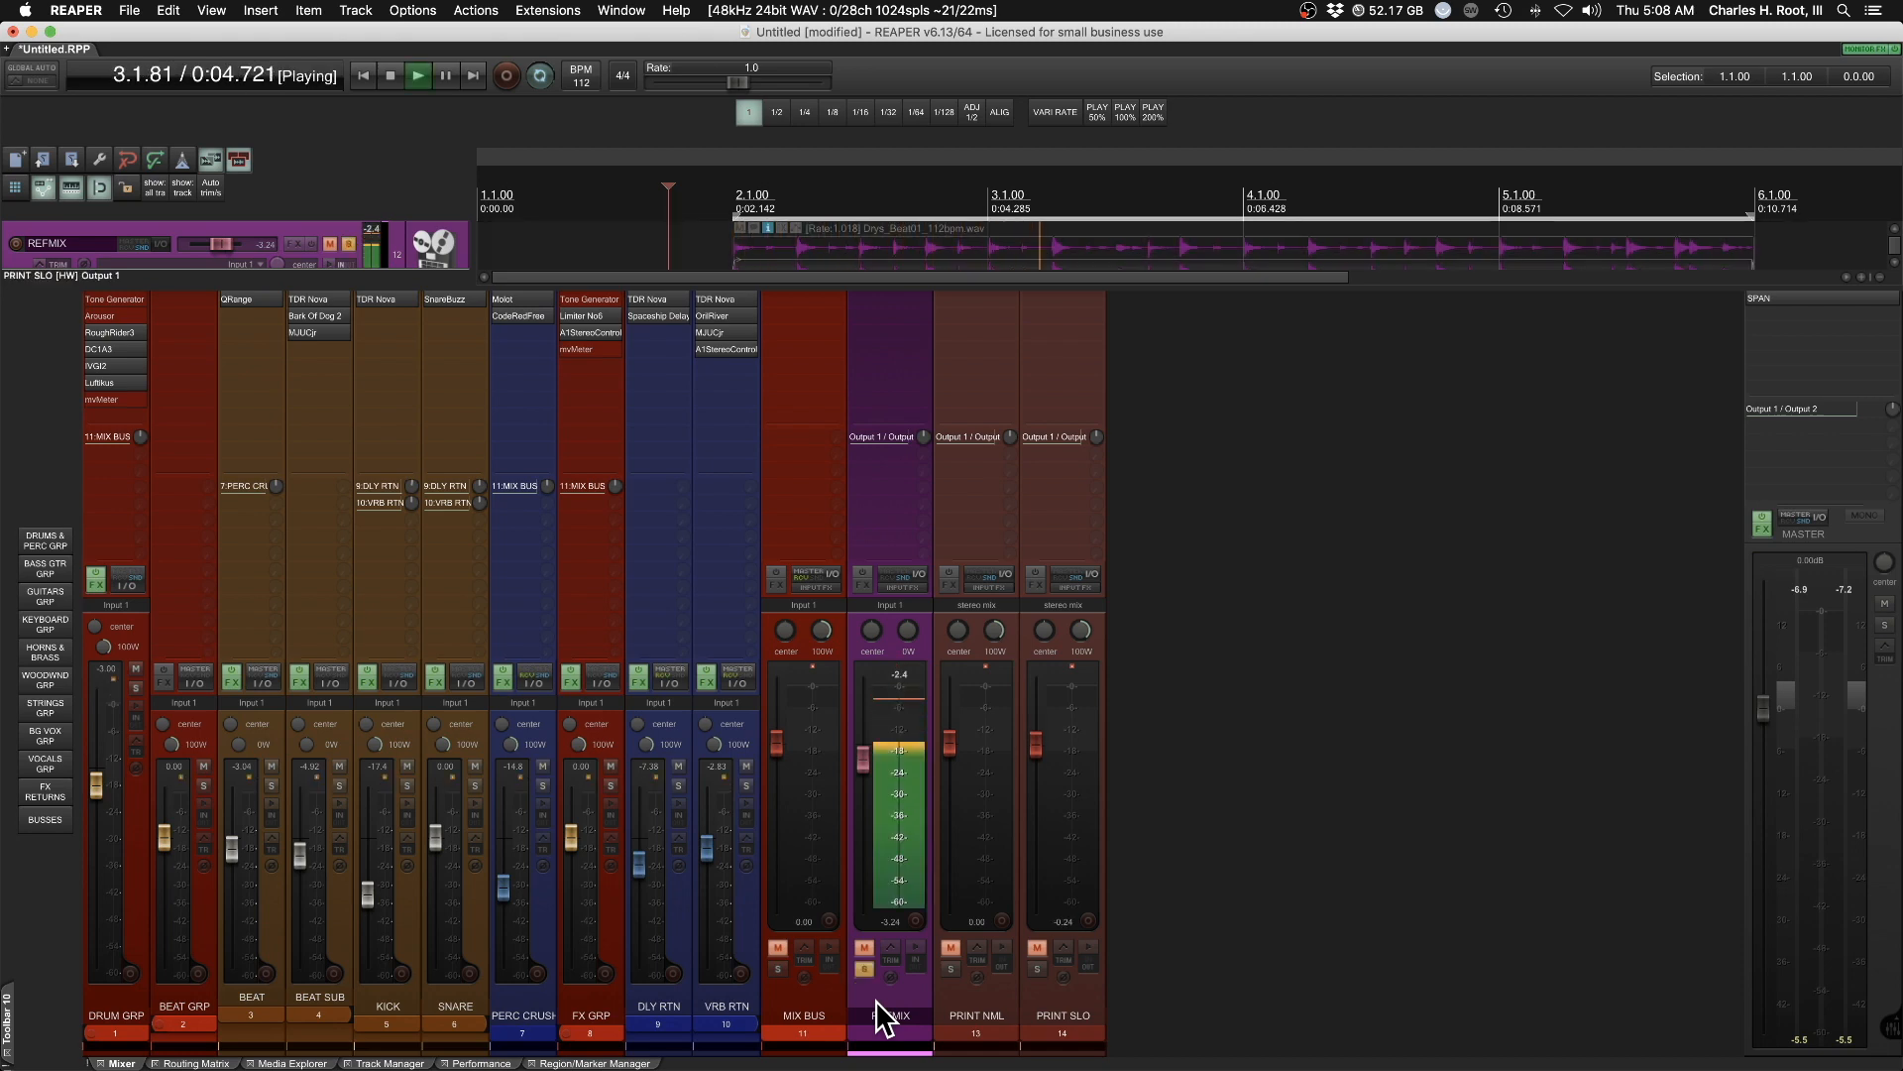
{"action": "key", "text": "F6"}
{"action": "key", "text": "F6"}
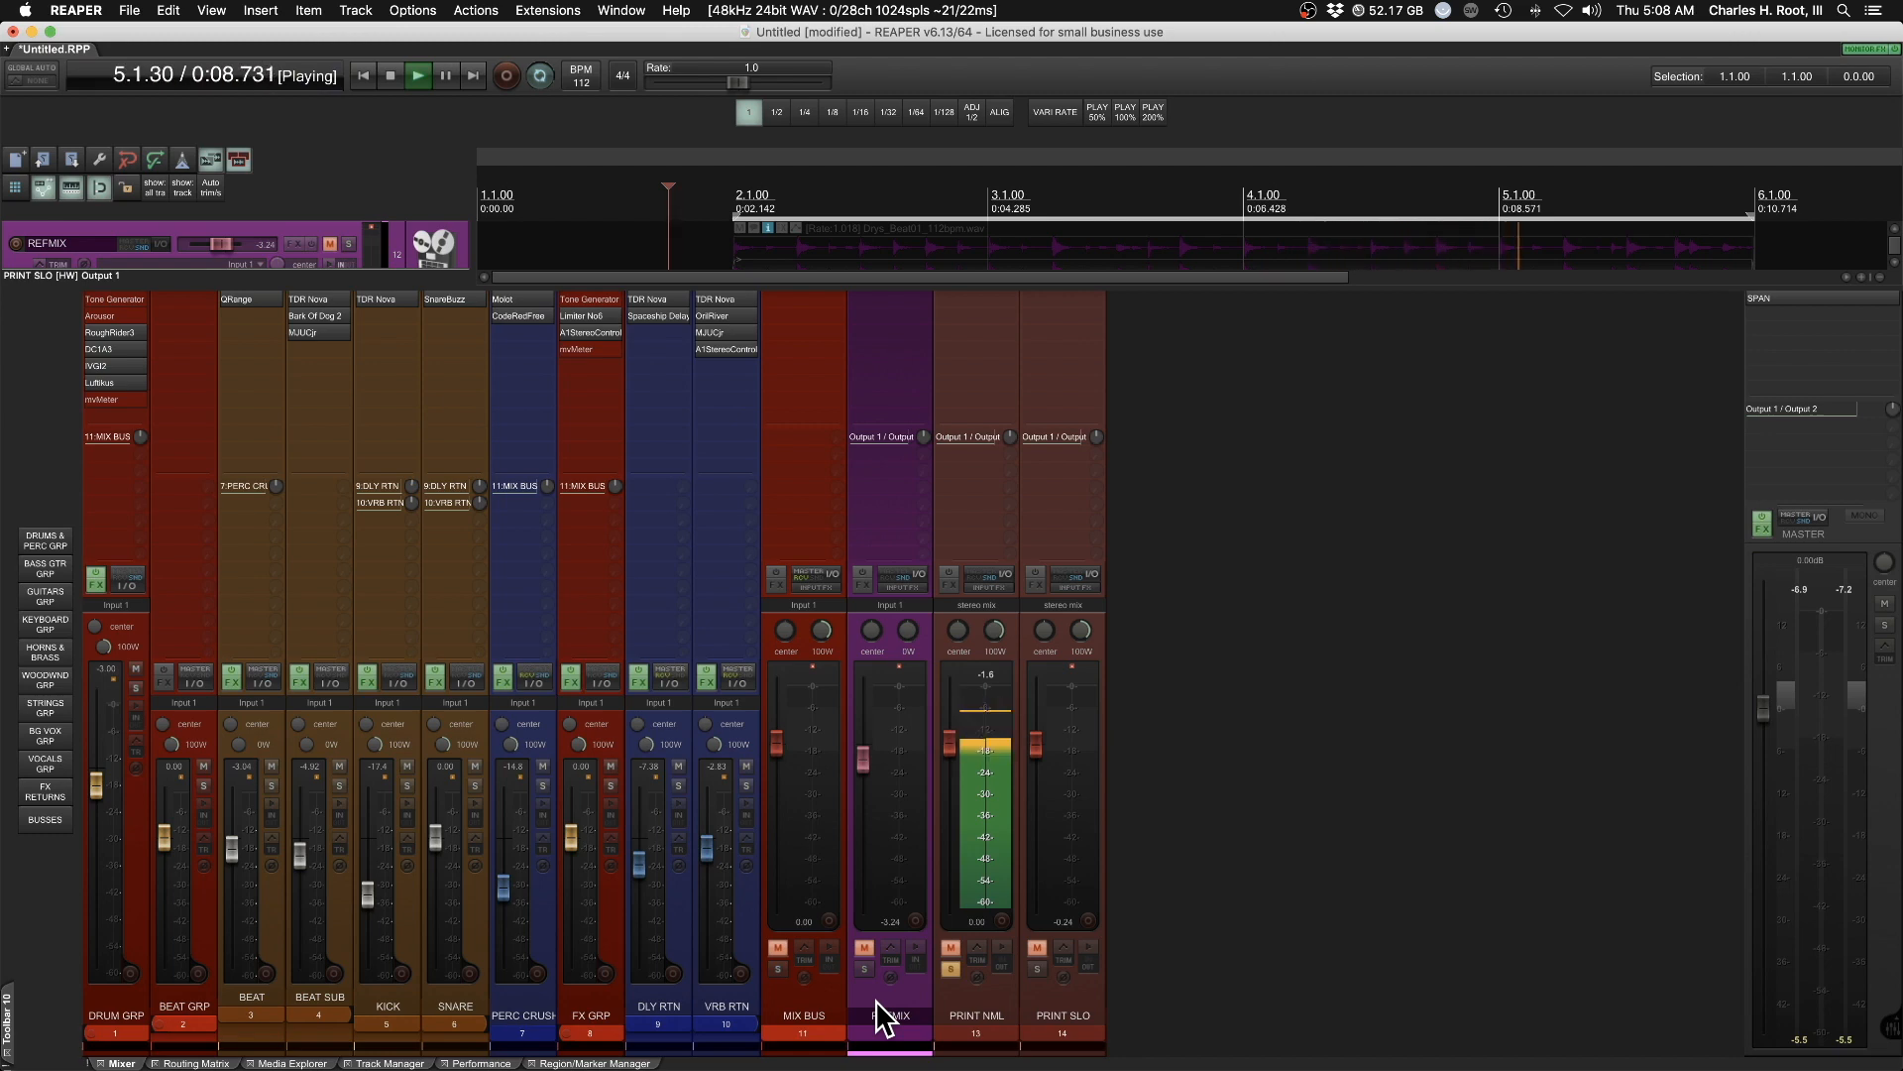
{"action": "key", "text": "F6"}
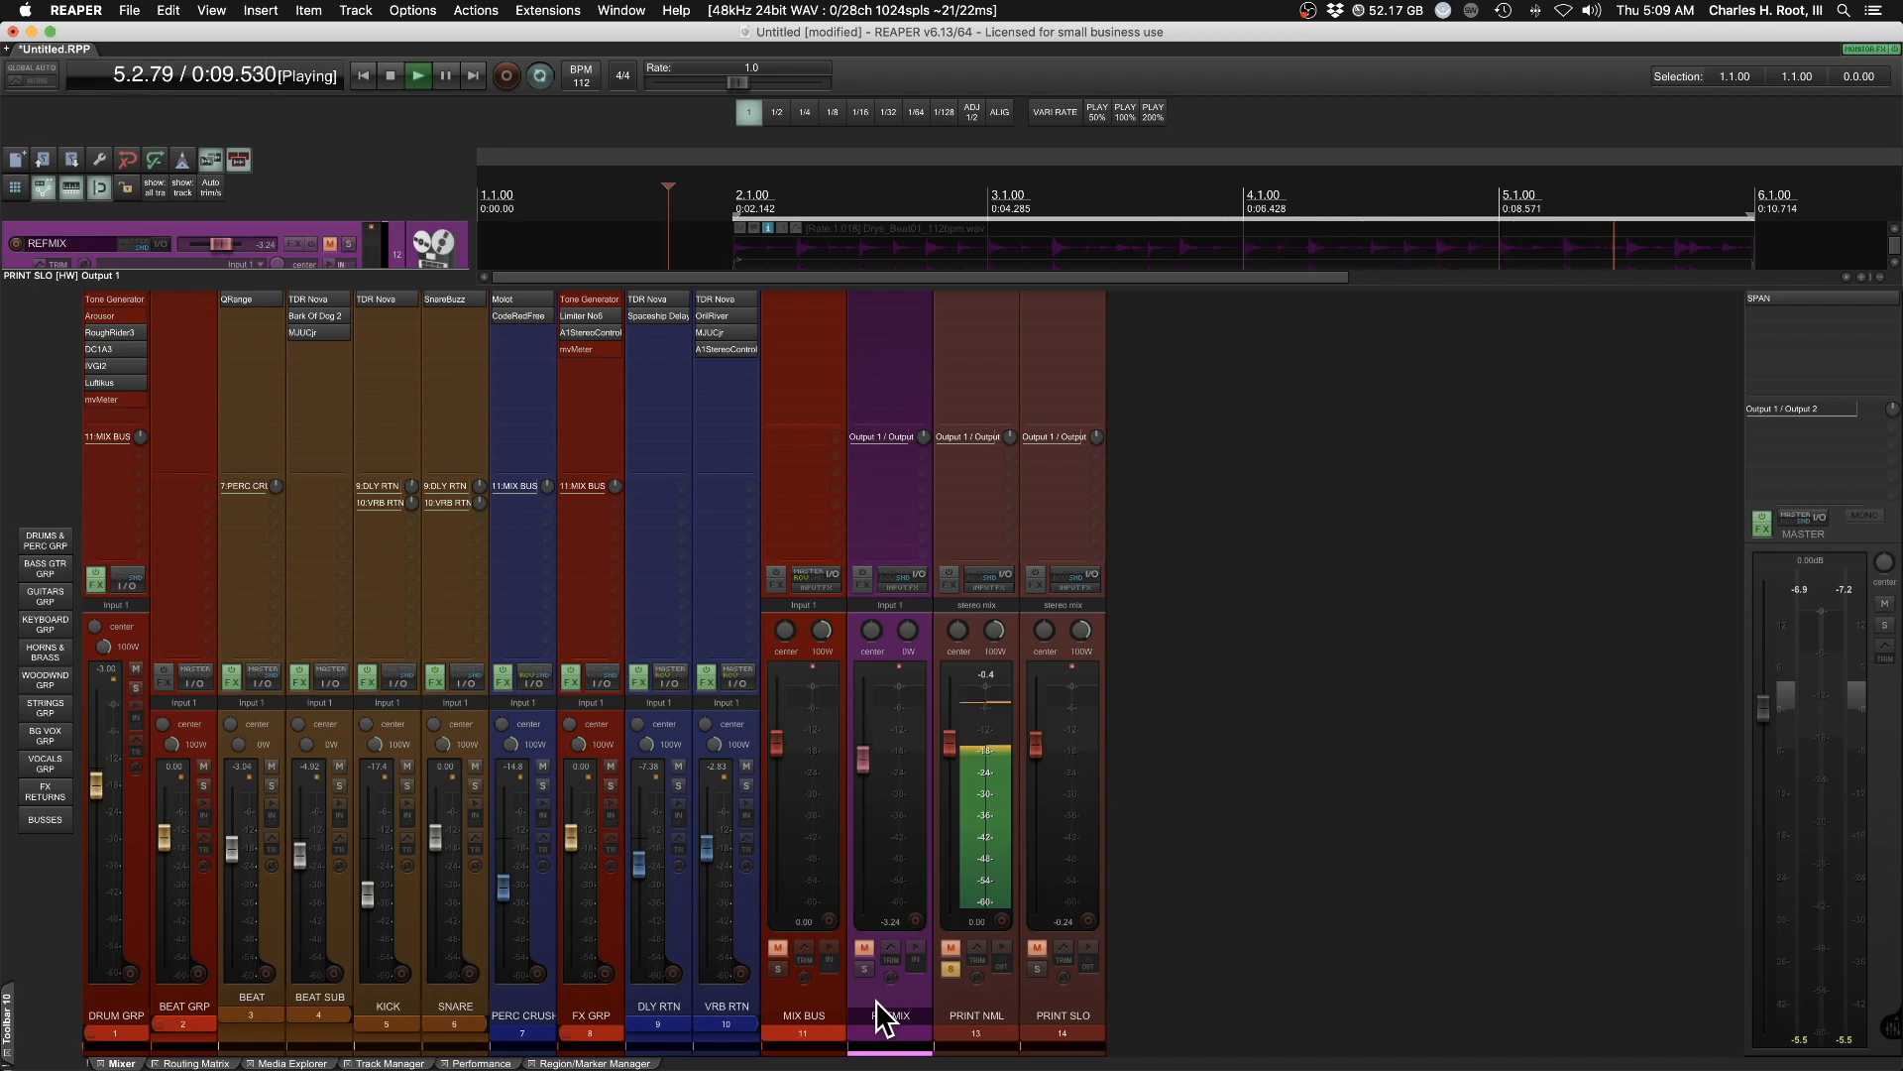
{"action": "key", "text": "space"}
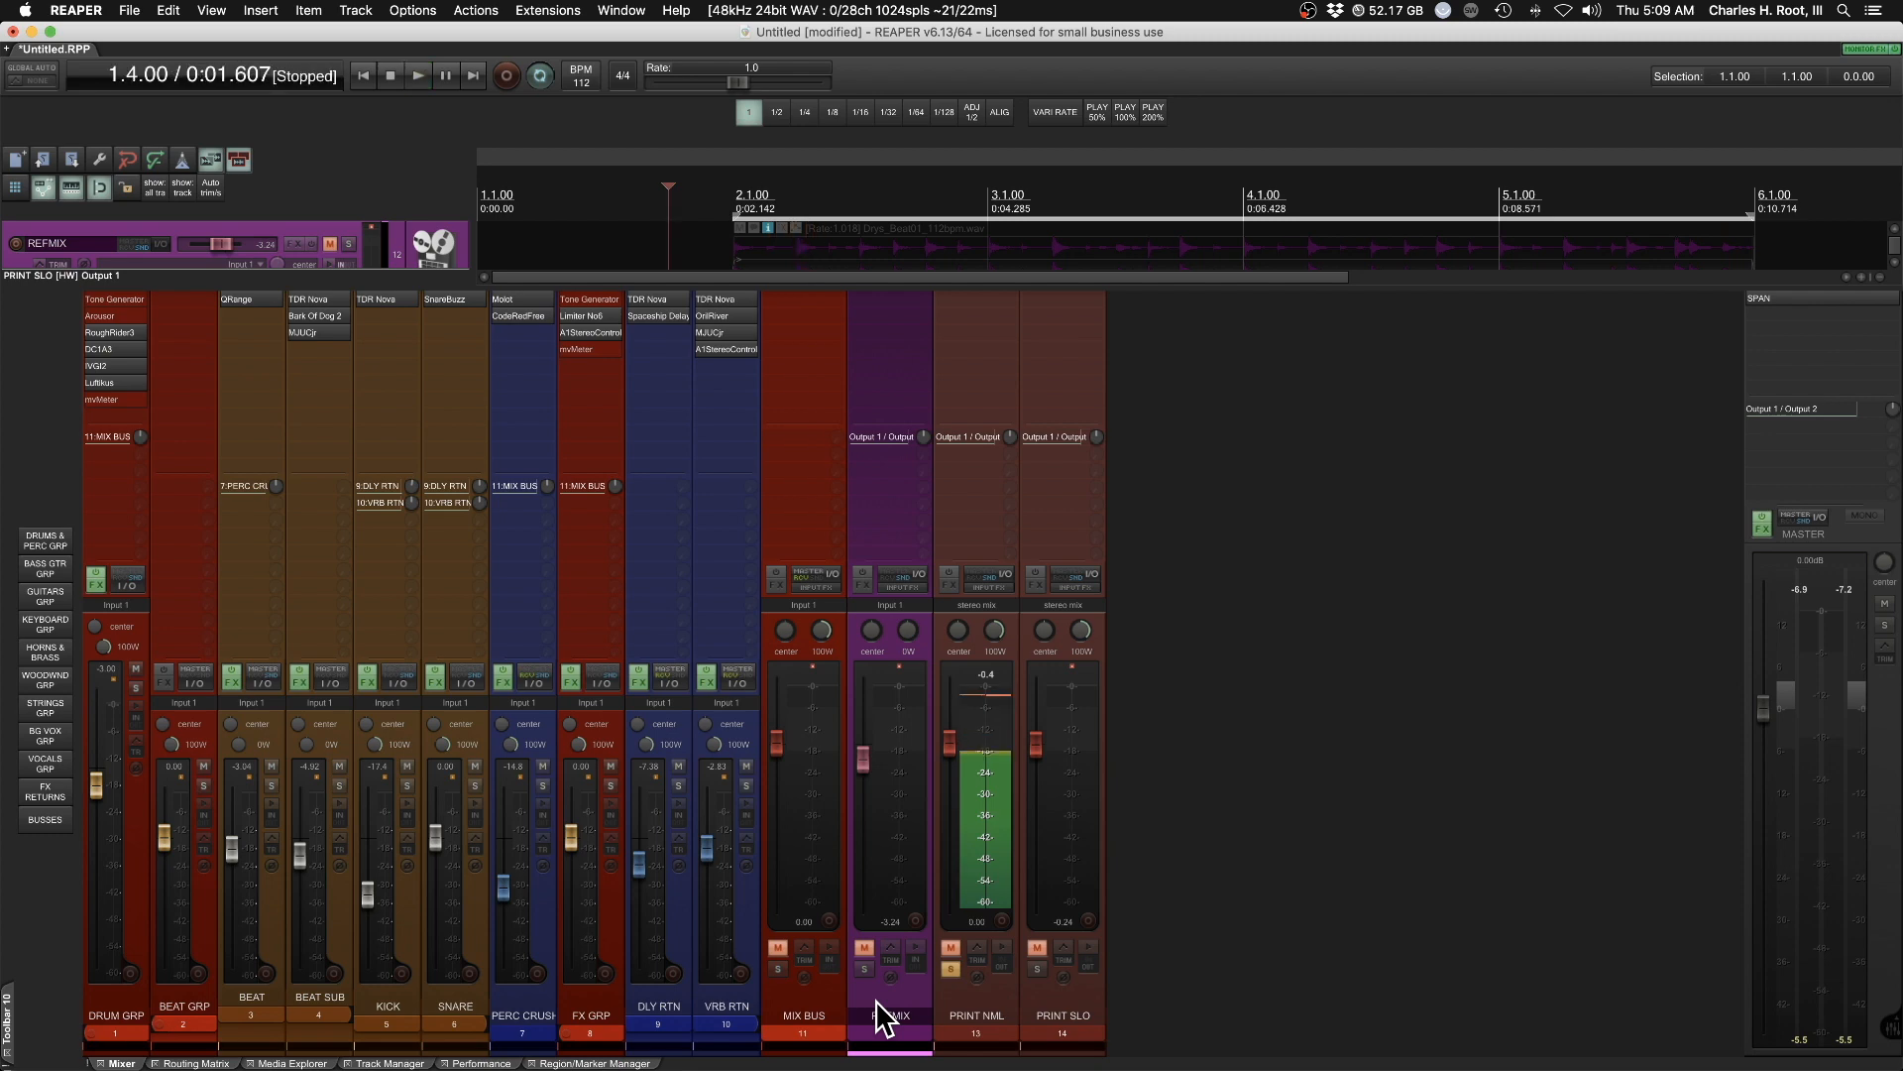
{"action": "left_click", "coordinate": [950, 969]}
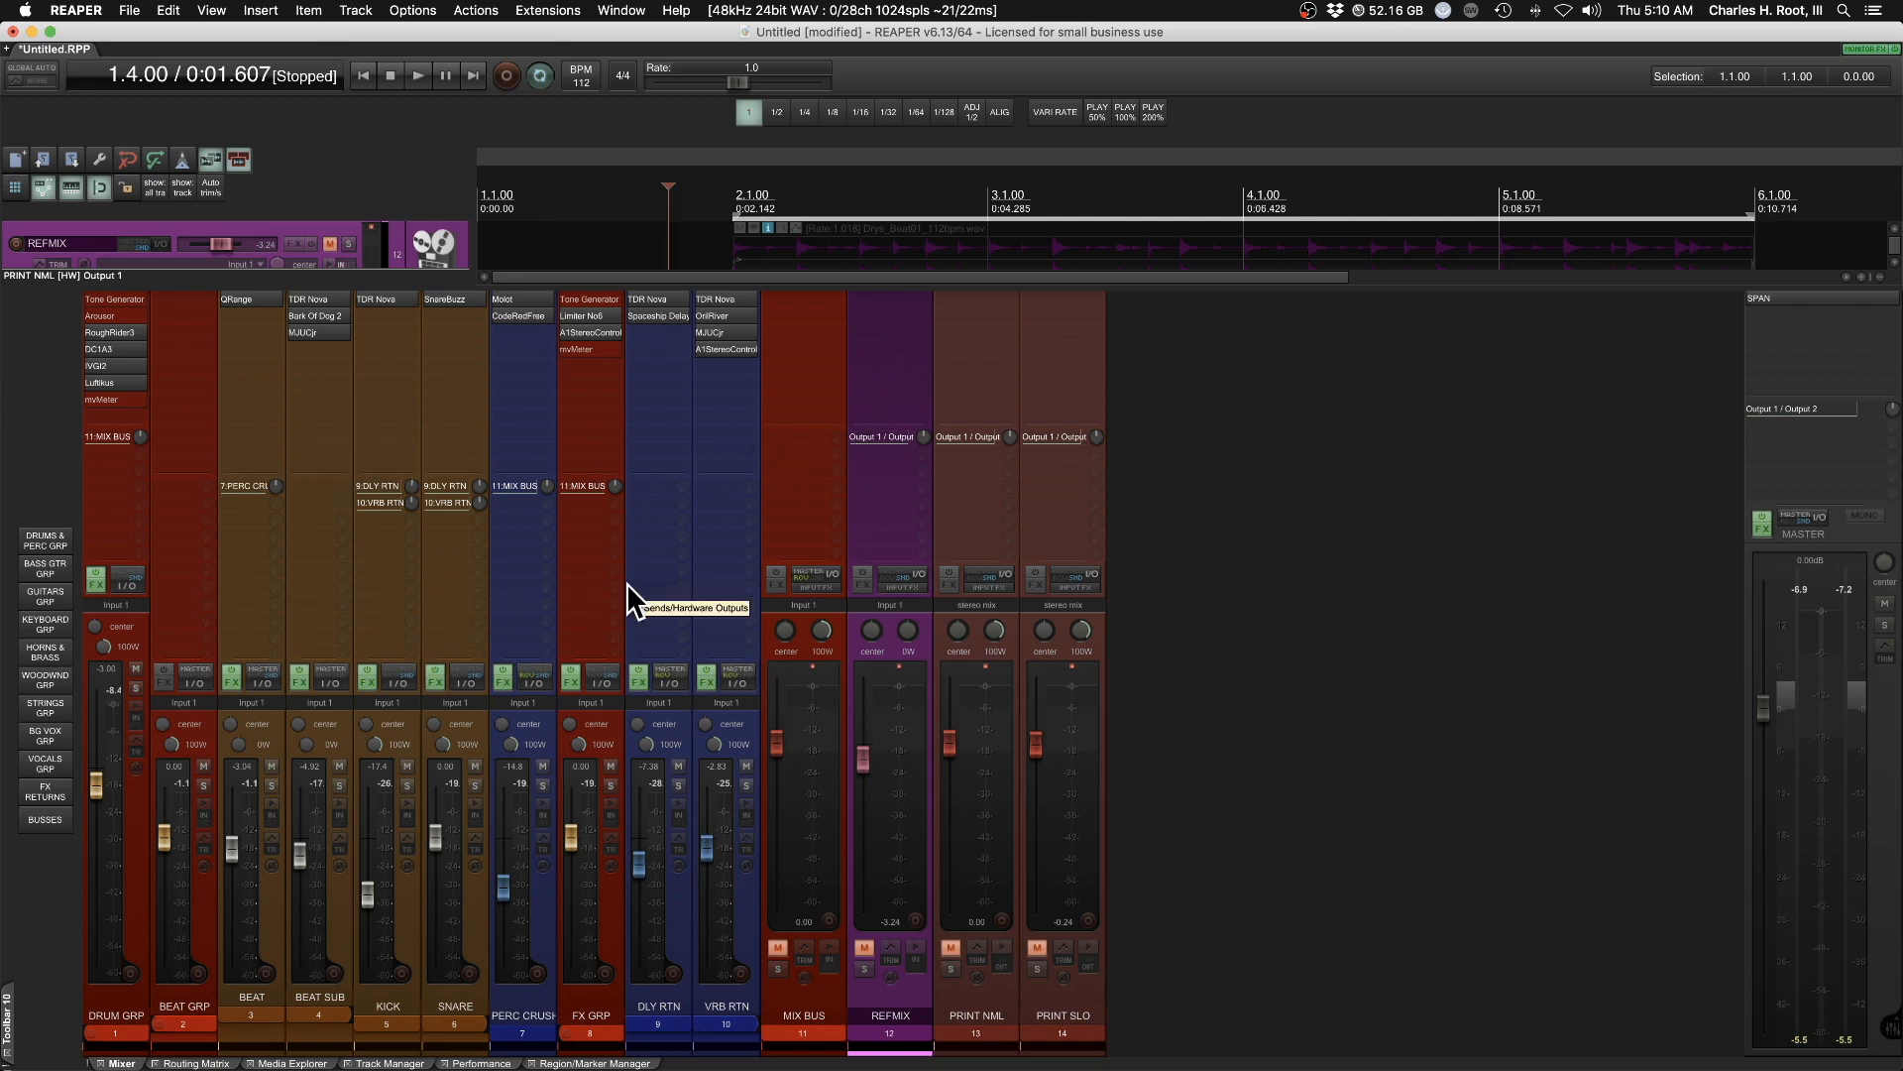
Solo REFMIX and play the loop, then switch the solo to PRINT NML and on to PRINT SLO
{"action": "left_click", "coordinate": [1082, 991]}
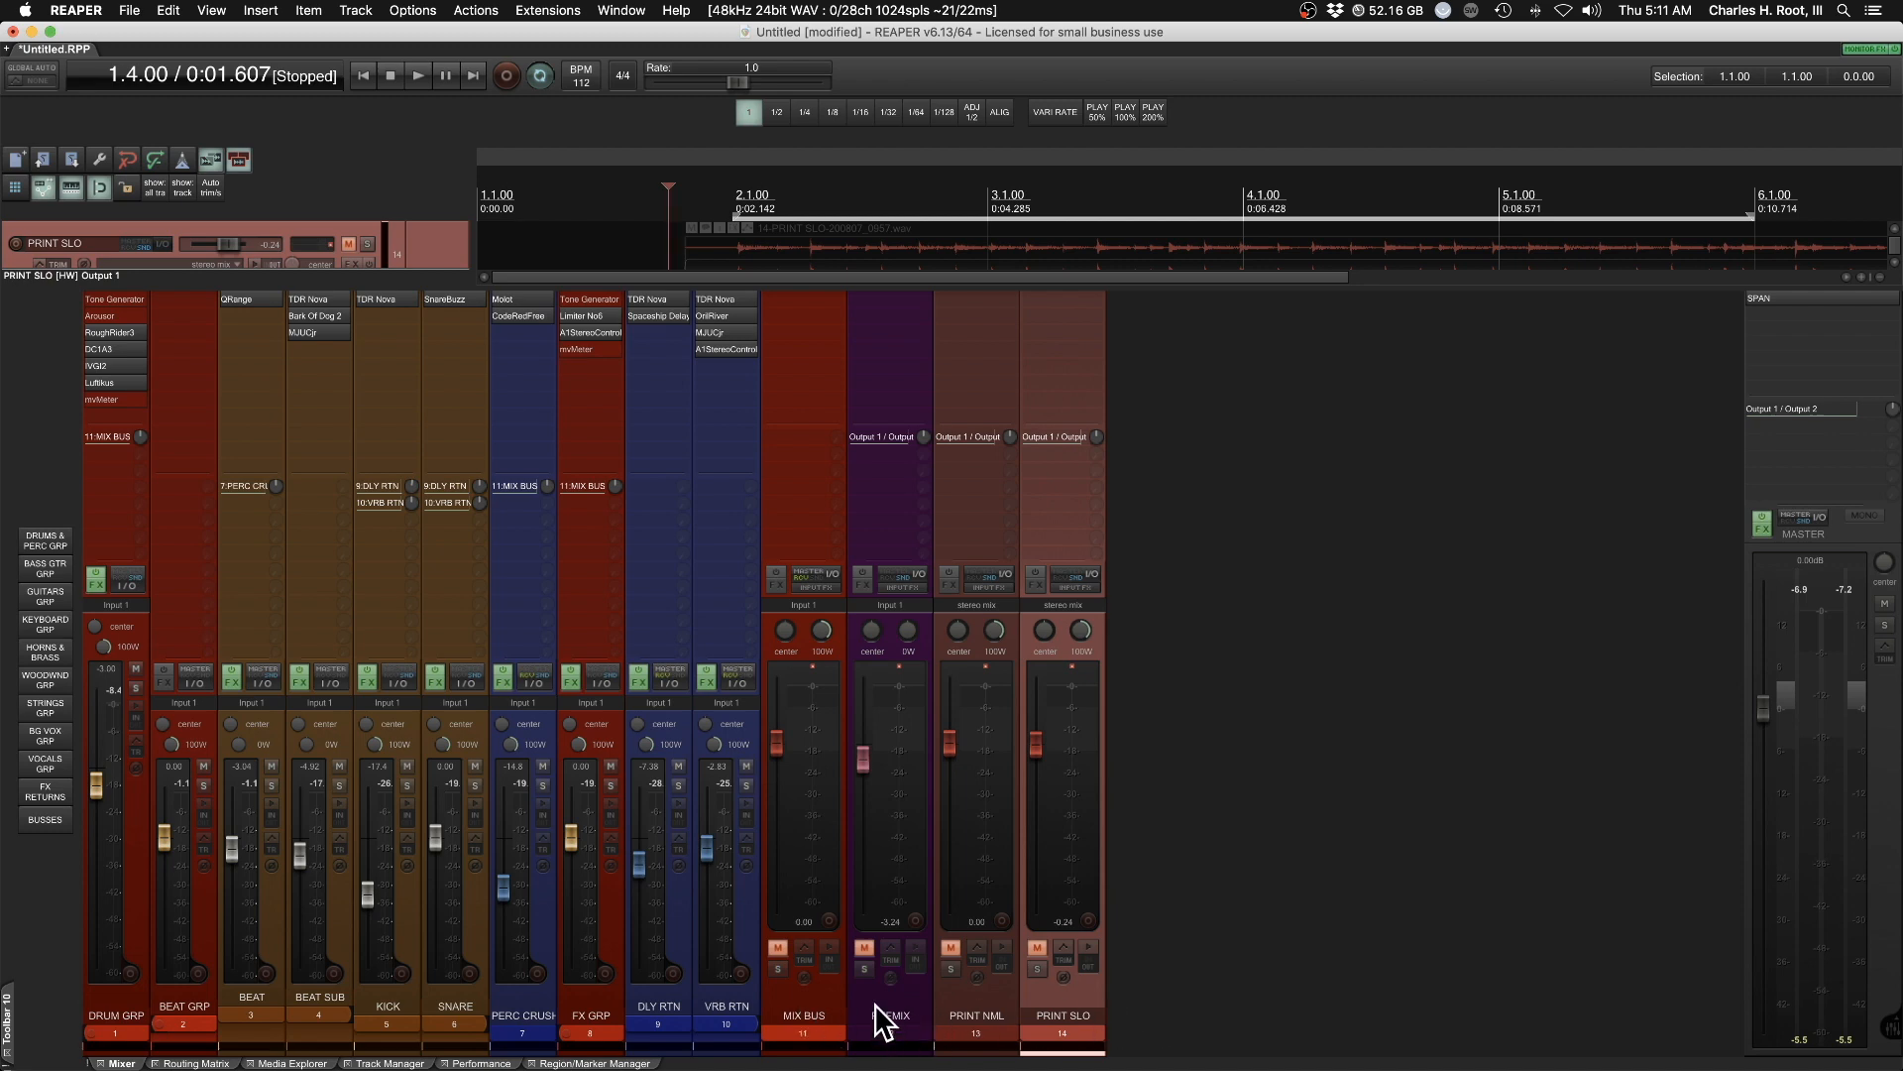
{"action": "left_click", "coordinate": [866, 969]}
{"action": "key", "text": "space"}
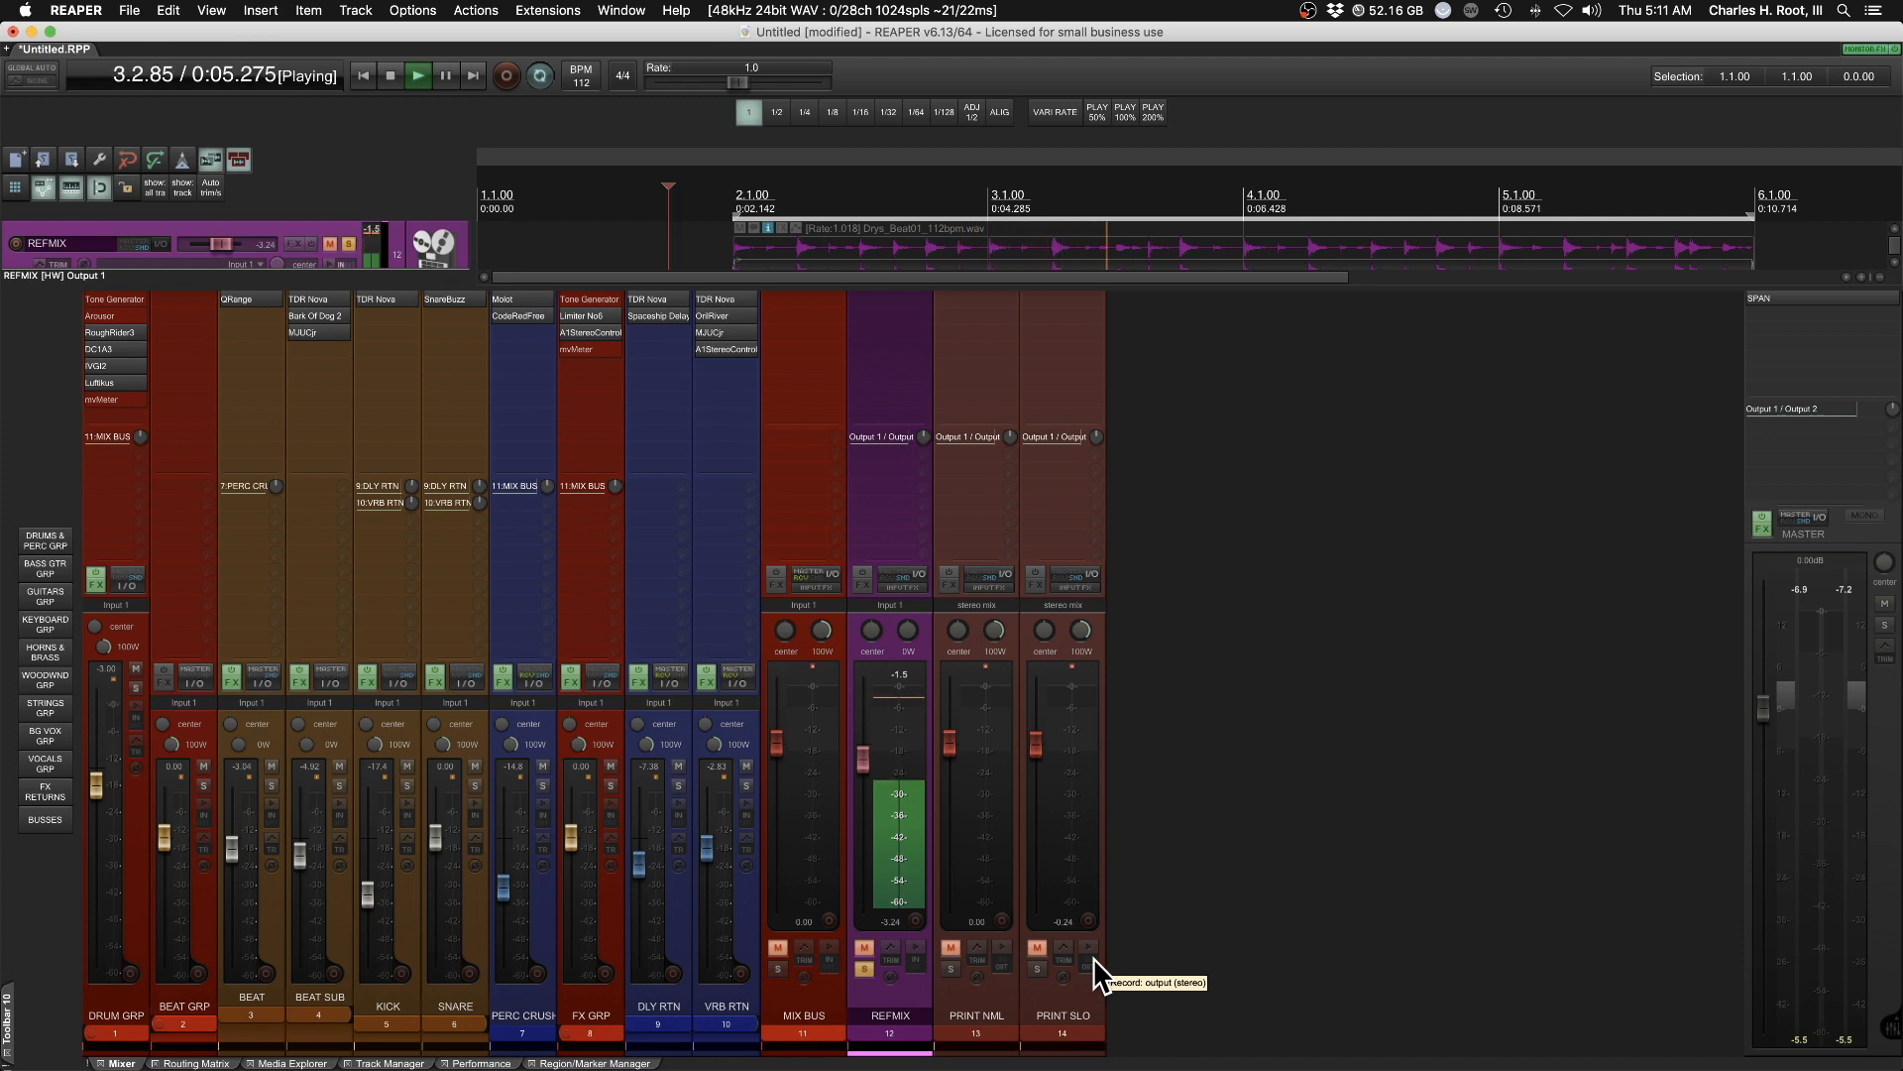
{"action": "key", "text": "2"}
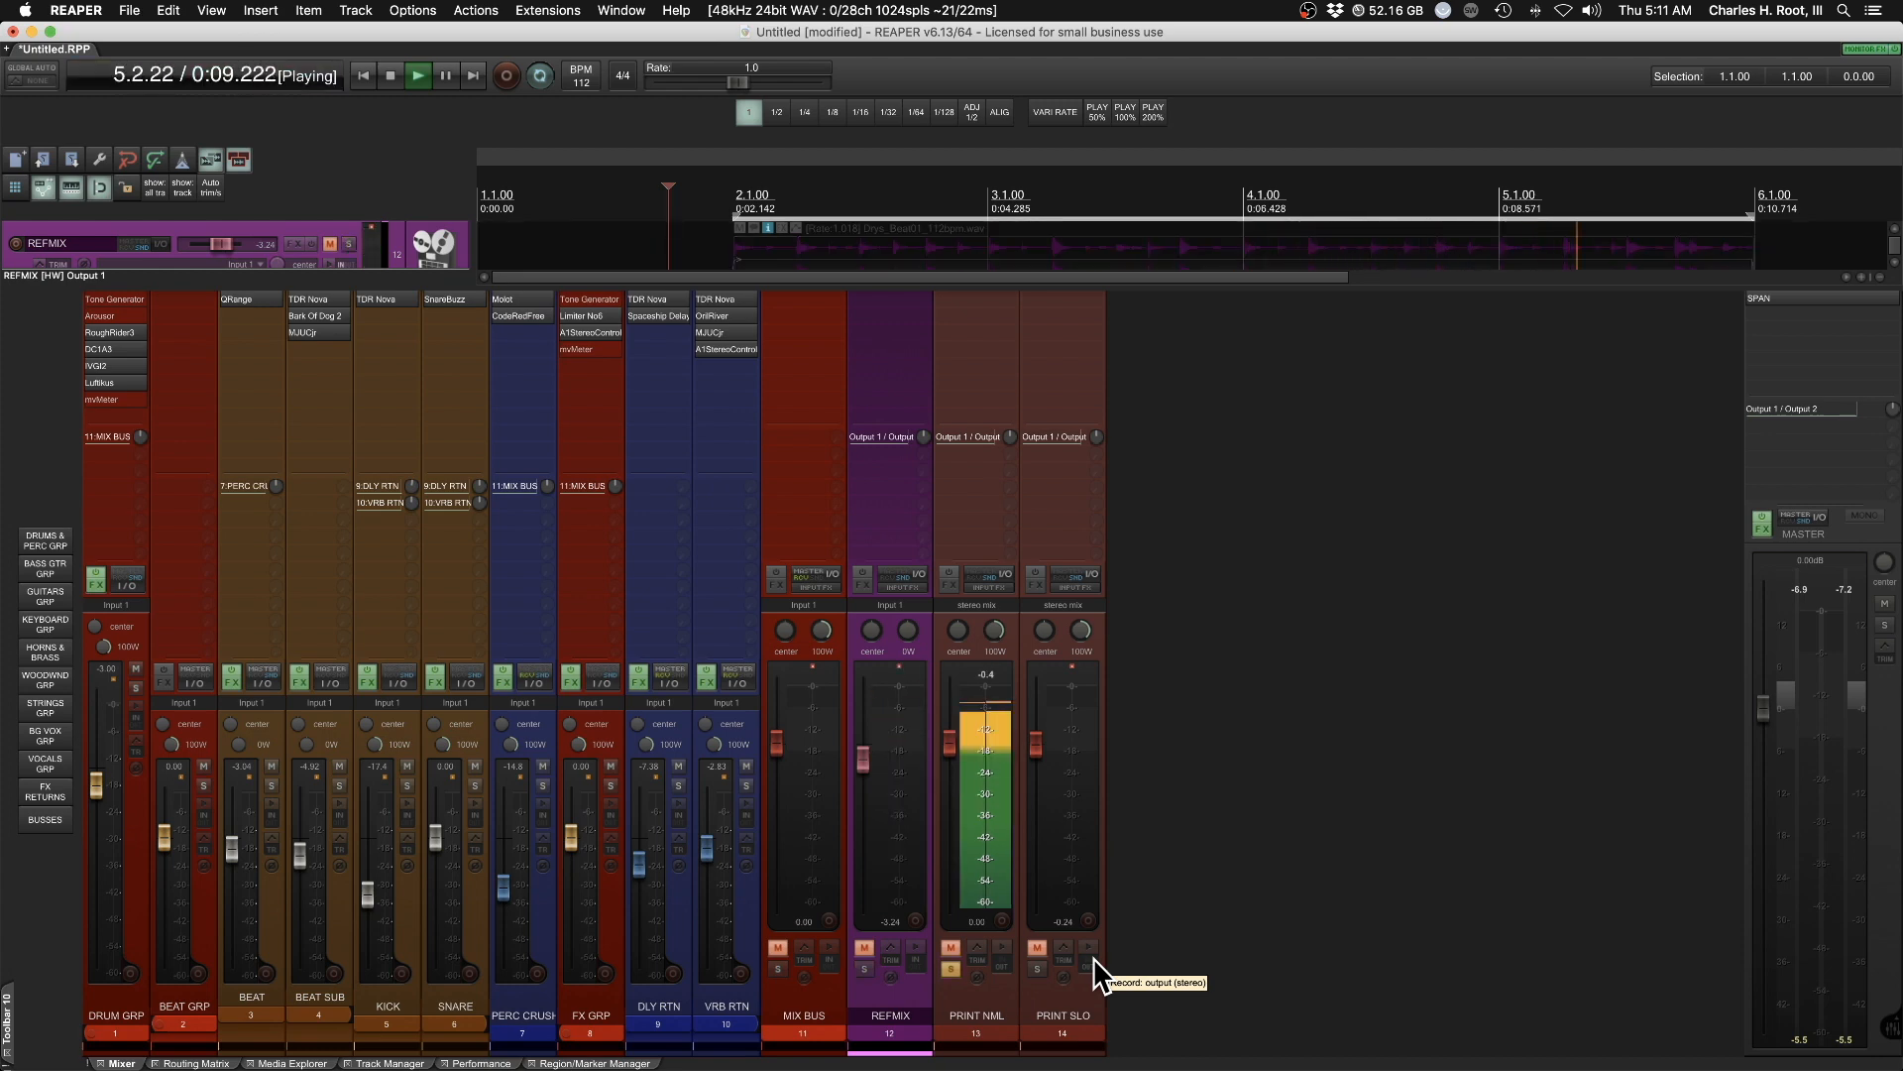
{"action": "key", "text": "3"}
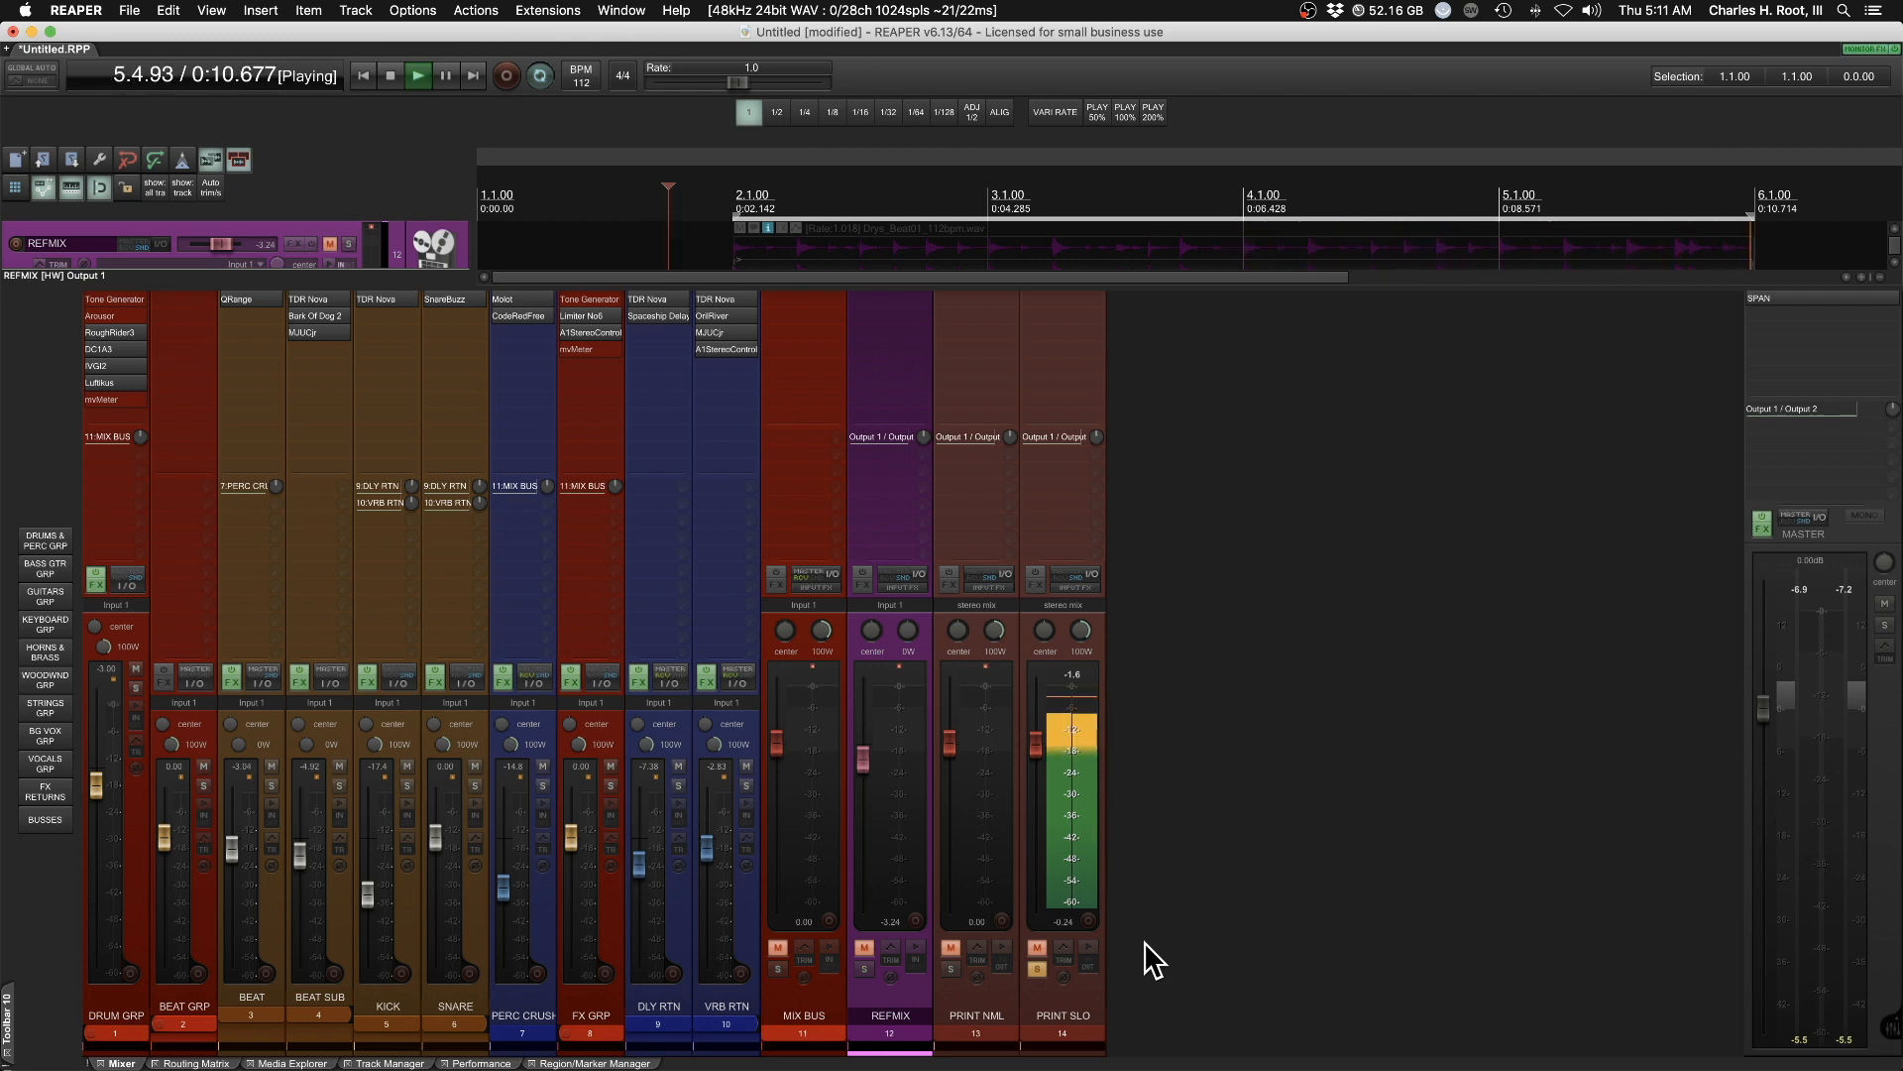
Return to REFMIX and compare it again with PRINT NML and PRINT SLO, then stop playback and clear the remaining solo
{"action": "key", "text": "F6"}
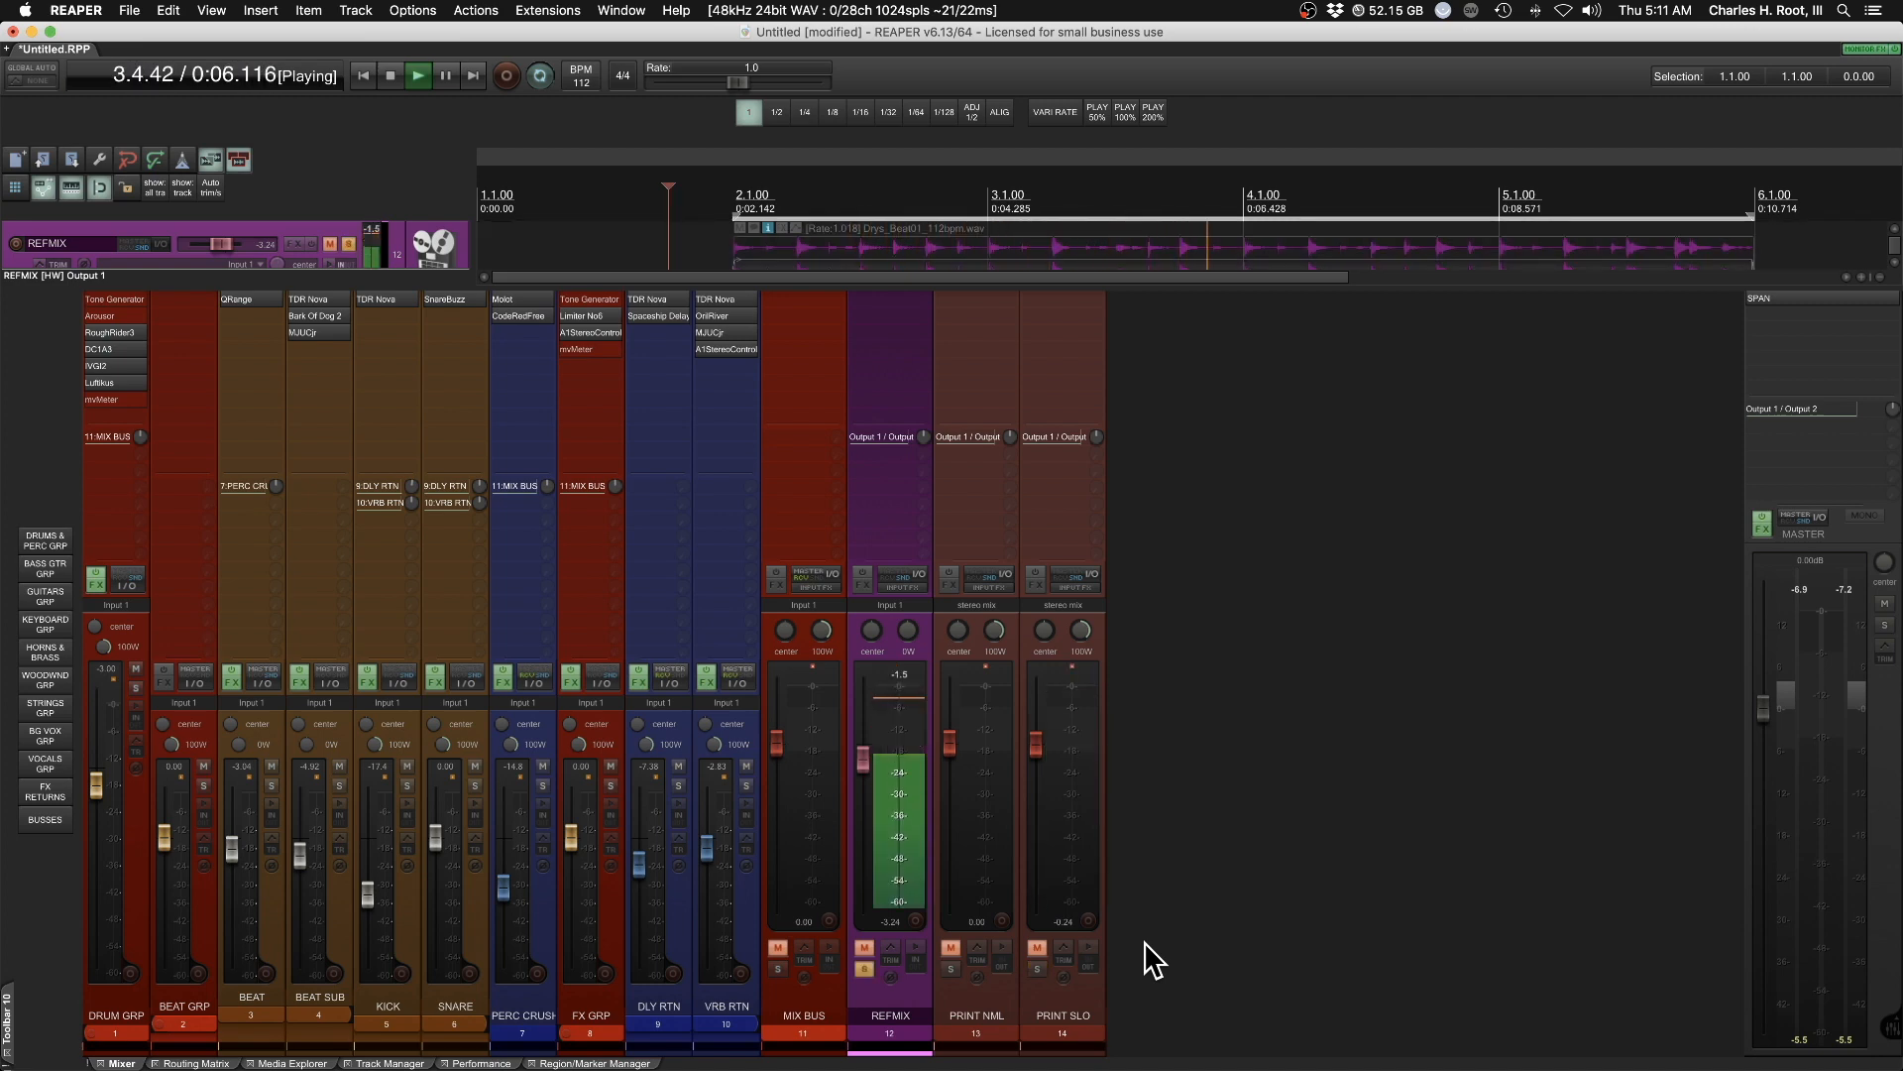
{"action": "key", "text": "F6"}
{"action": "key", "text": "F6"}
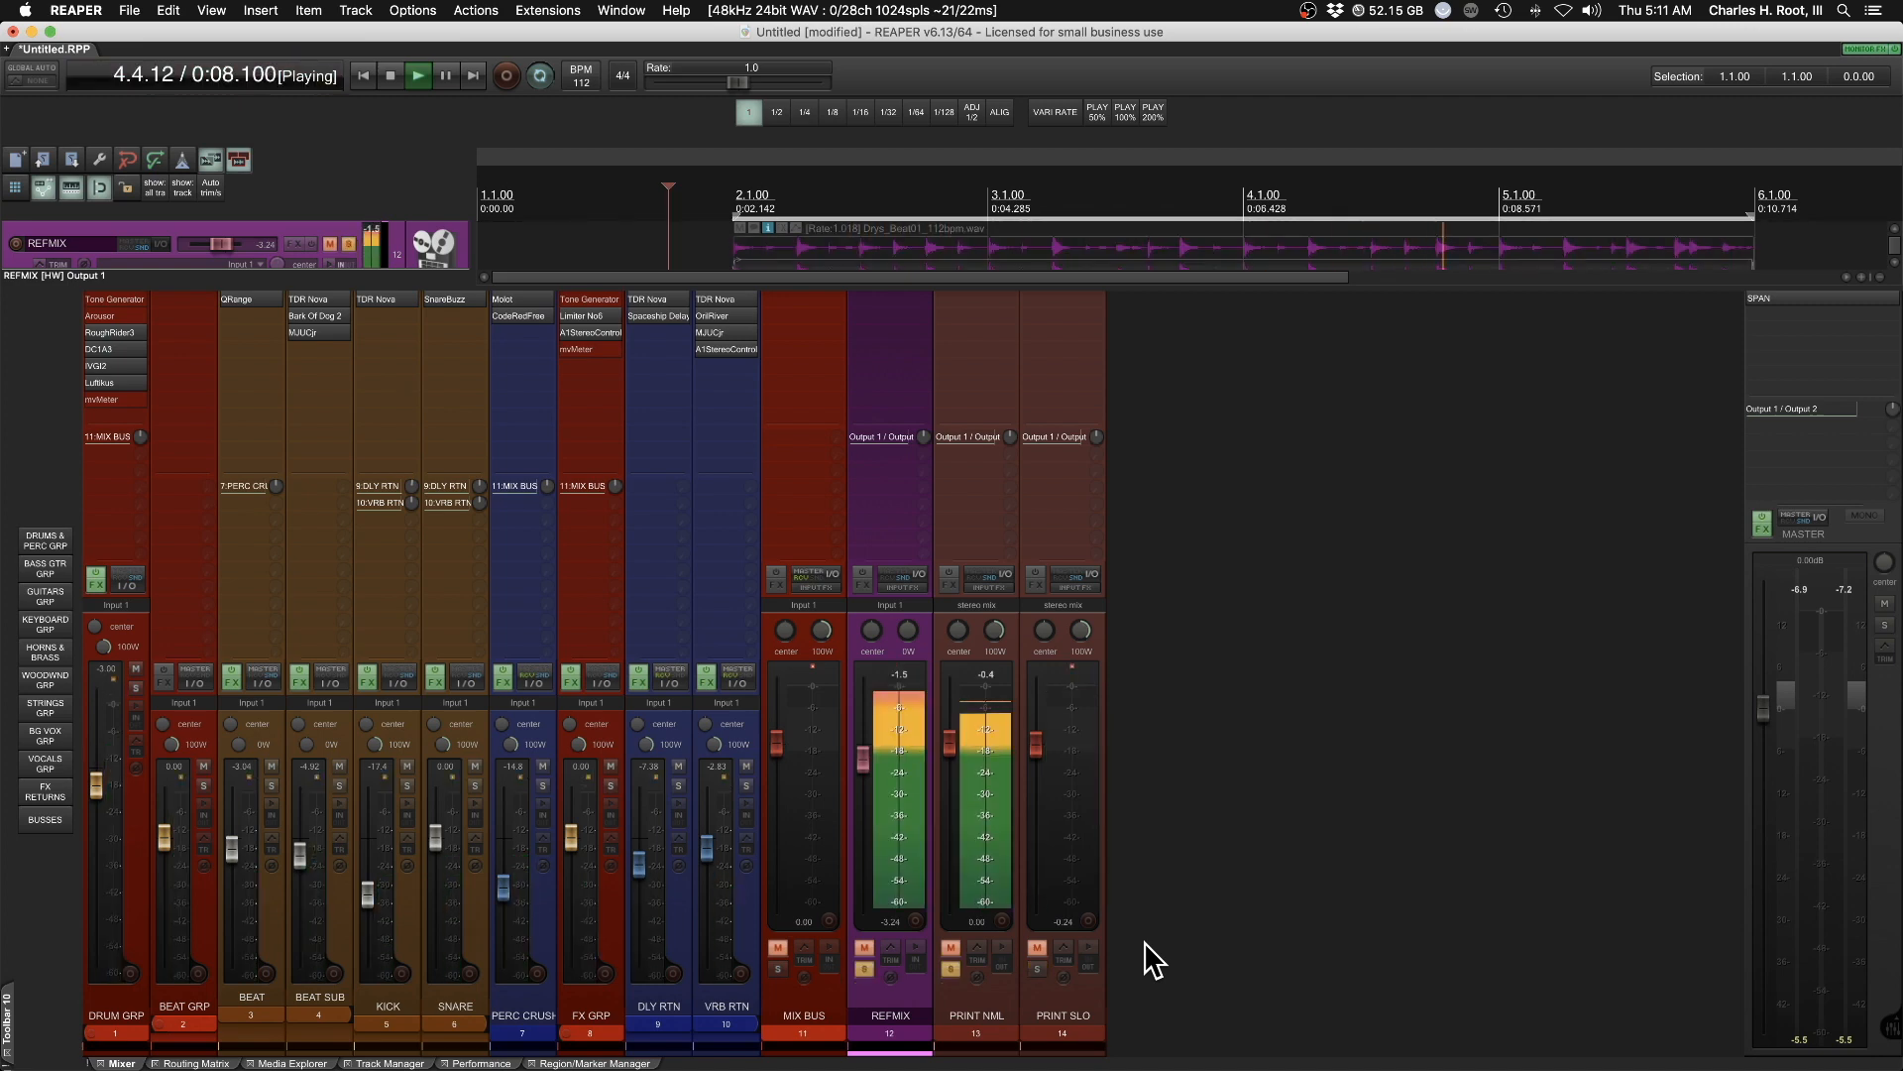
{"action": "key", "text": "F6"}
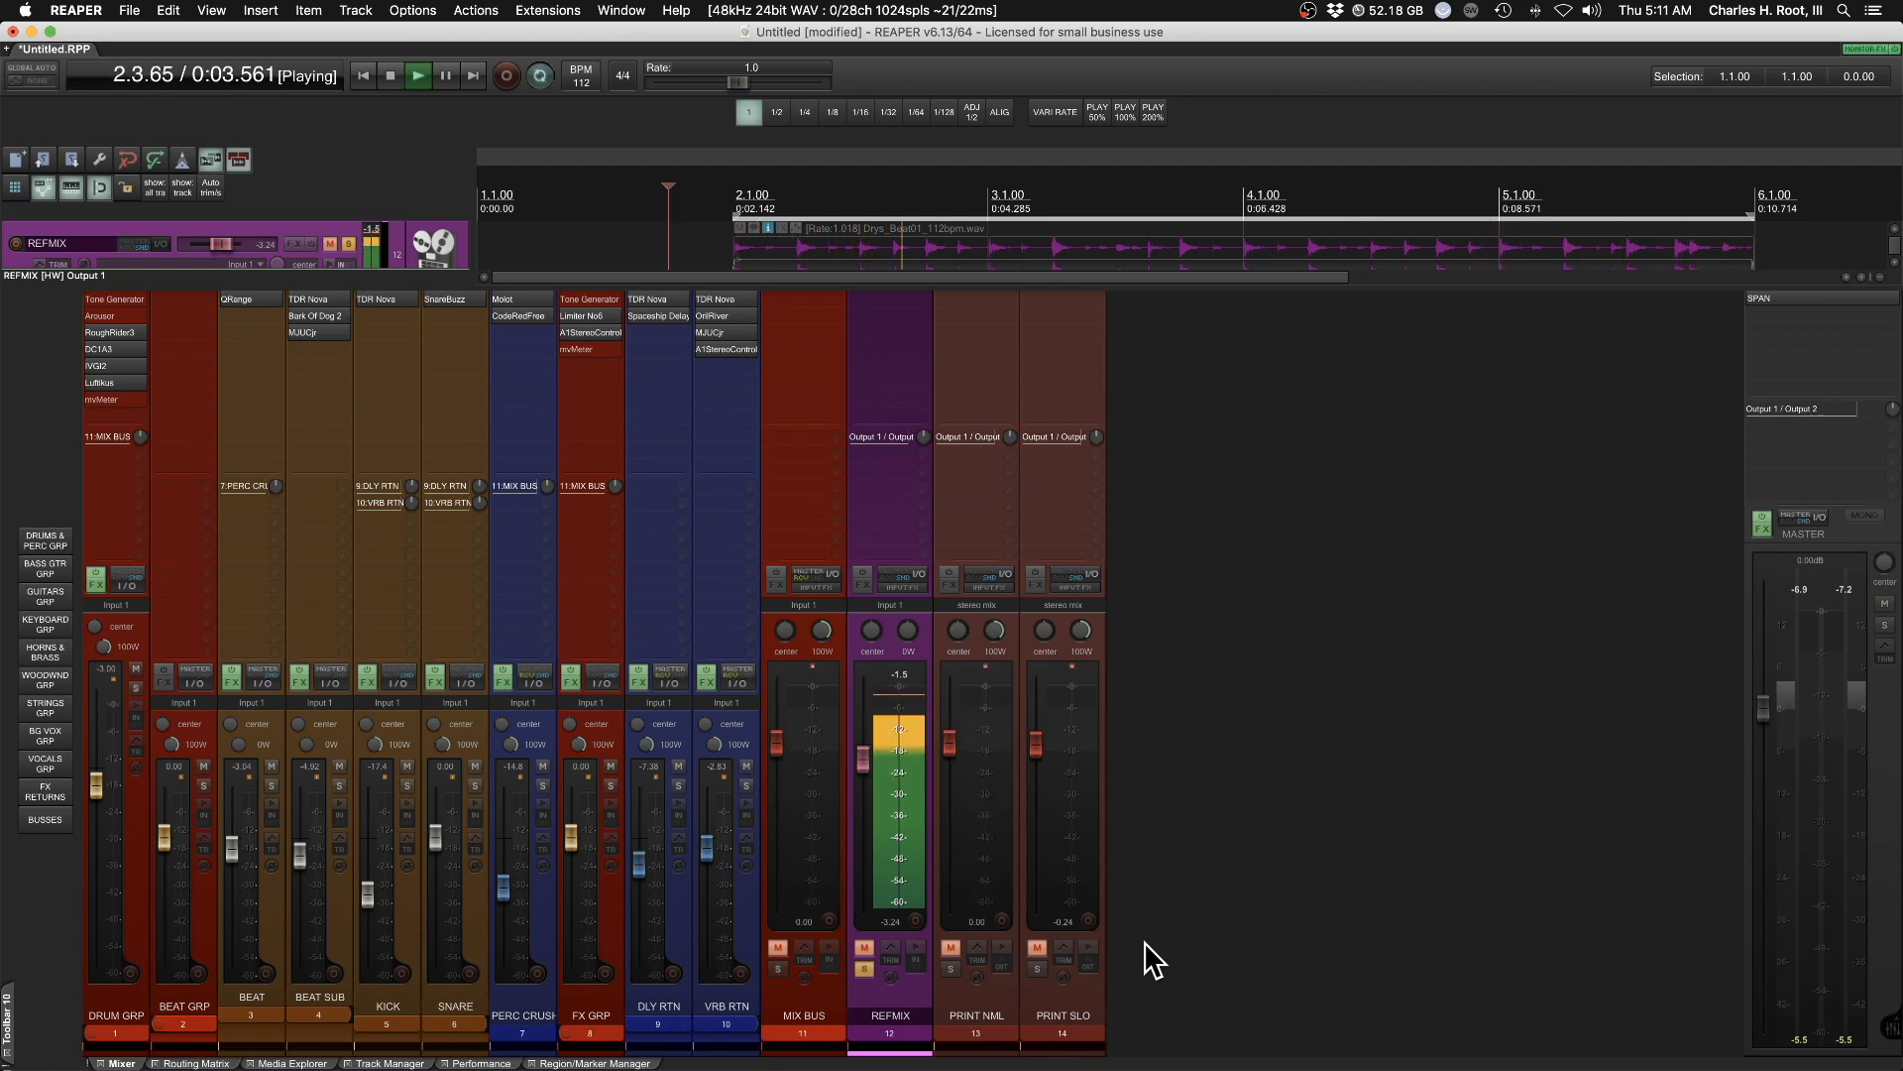
{"action": "key", "text": "F6"}
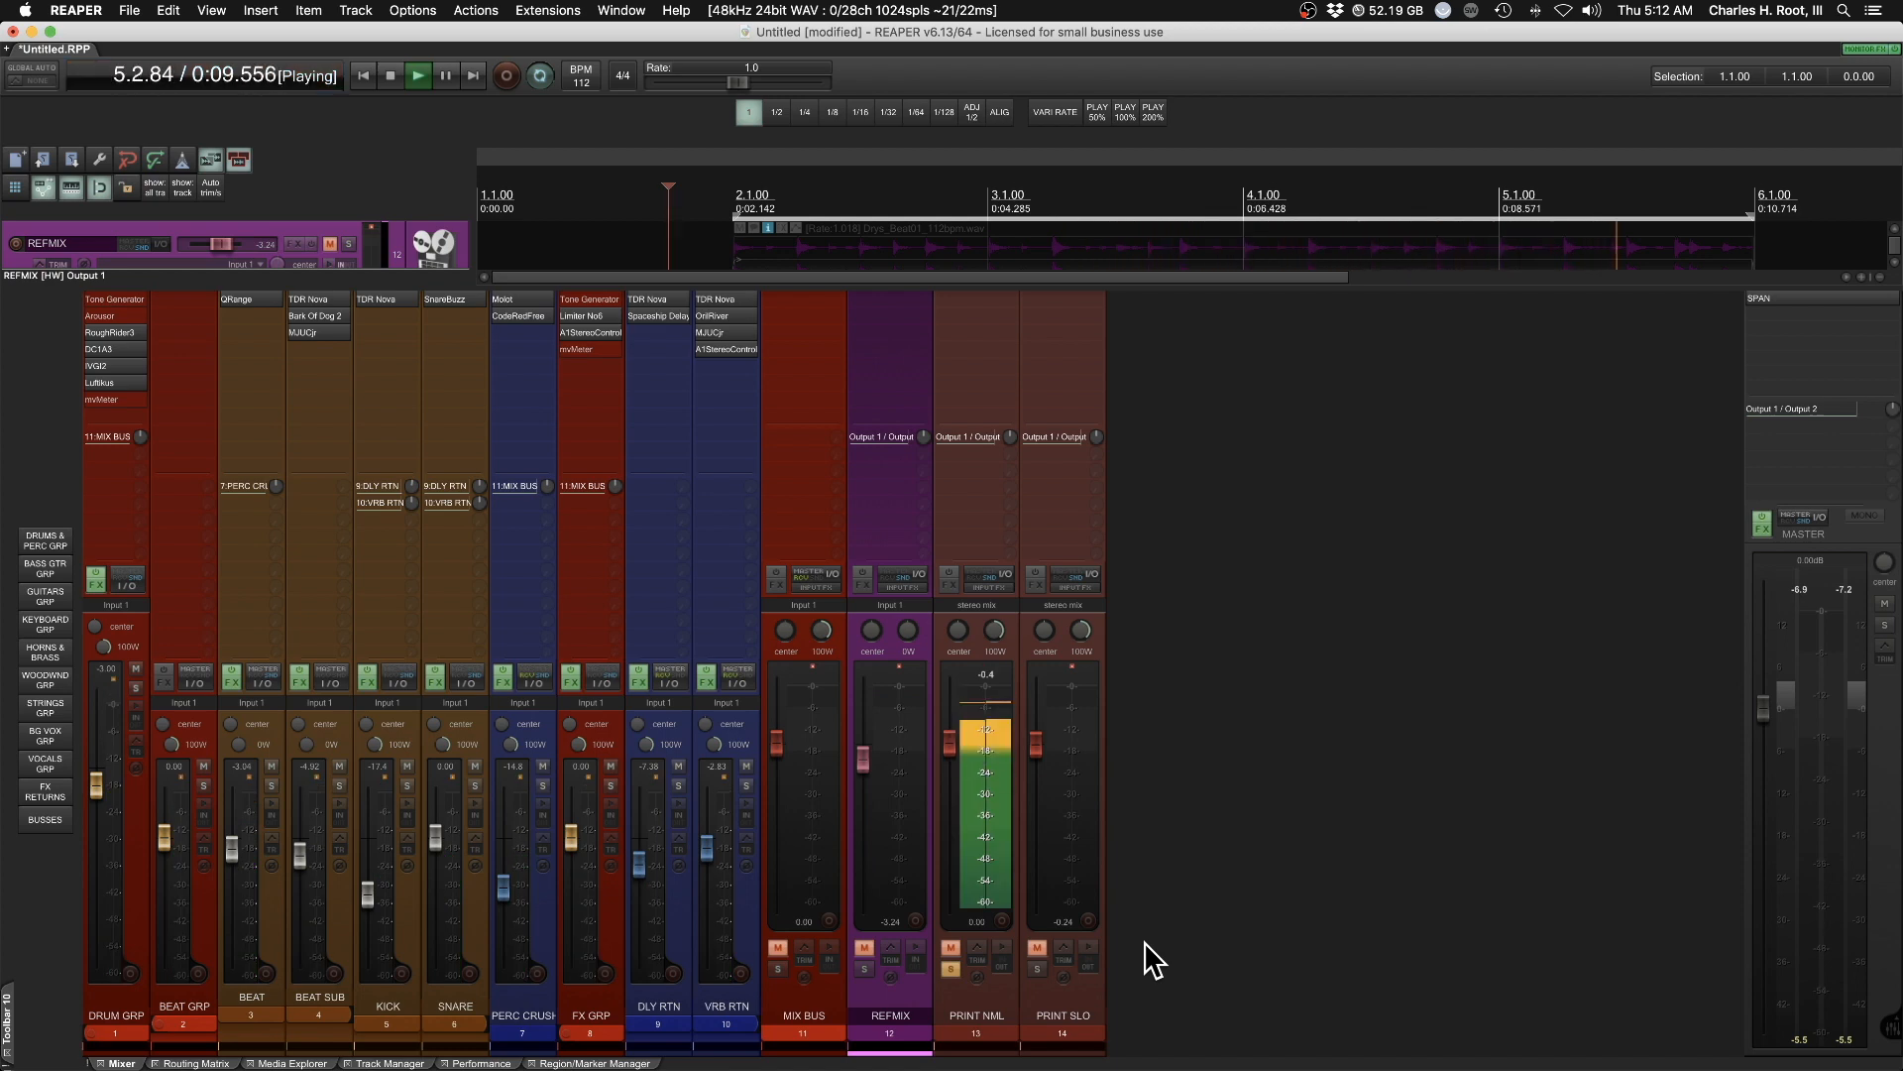
{"action": "key", "text": "F7"}
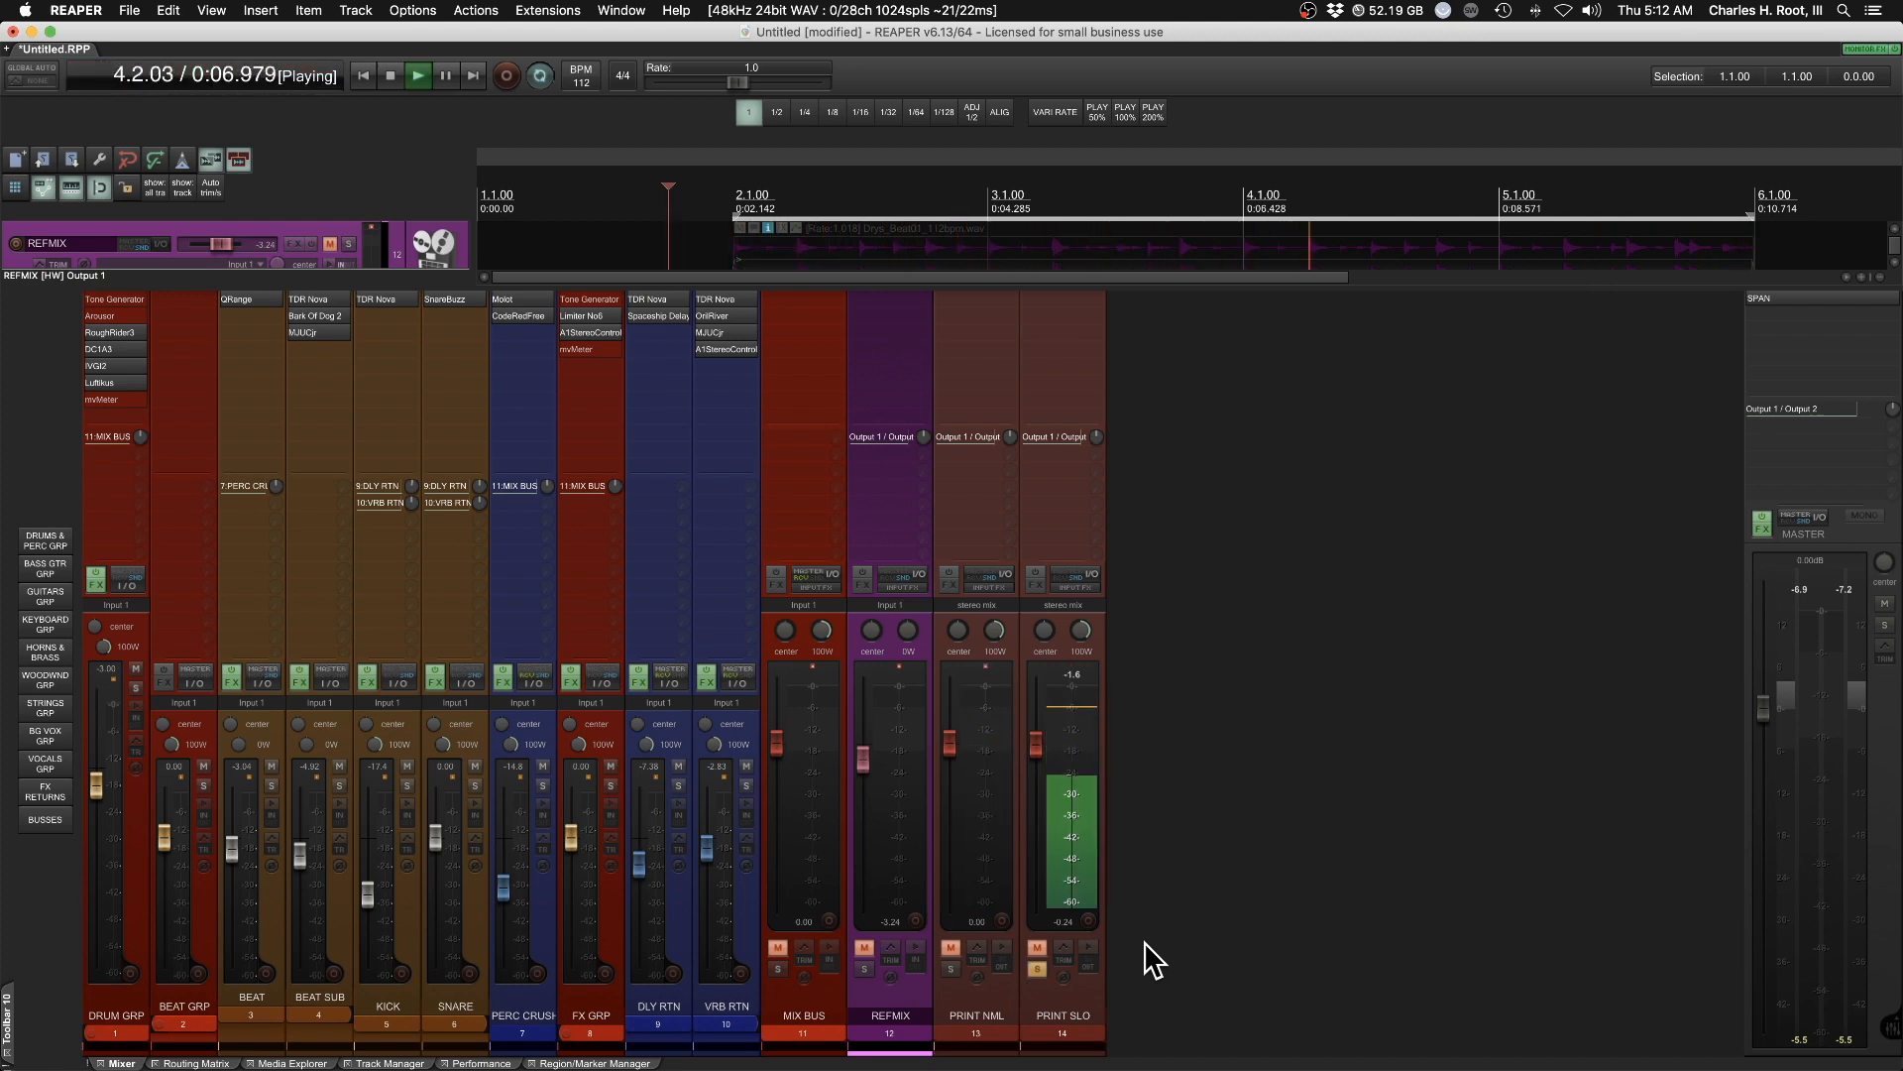
{"action": "key", "text": "space"}
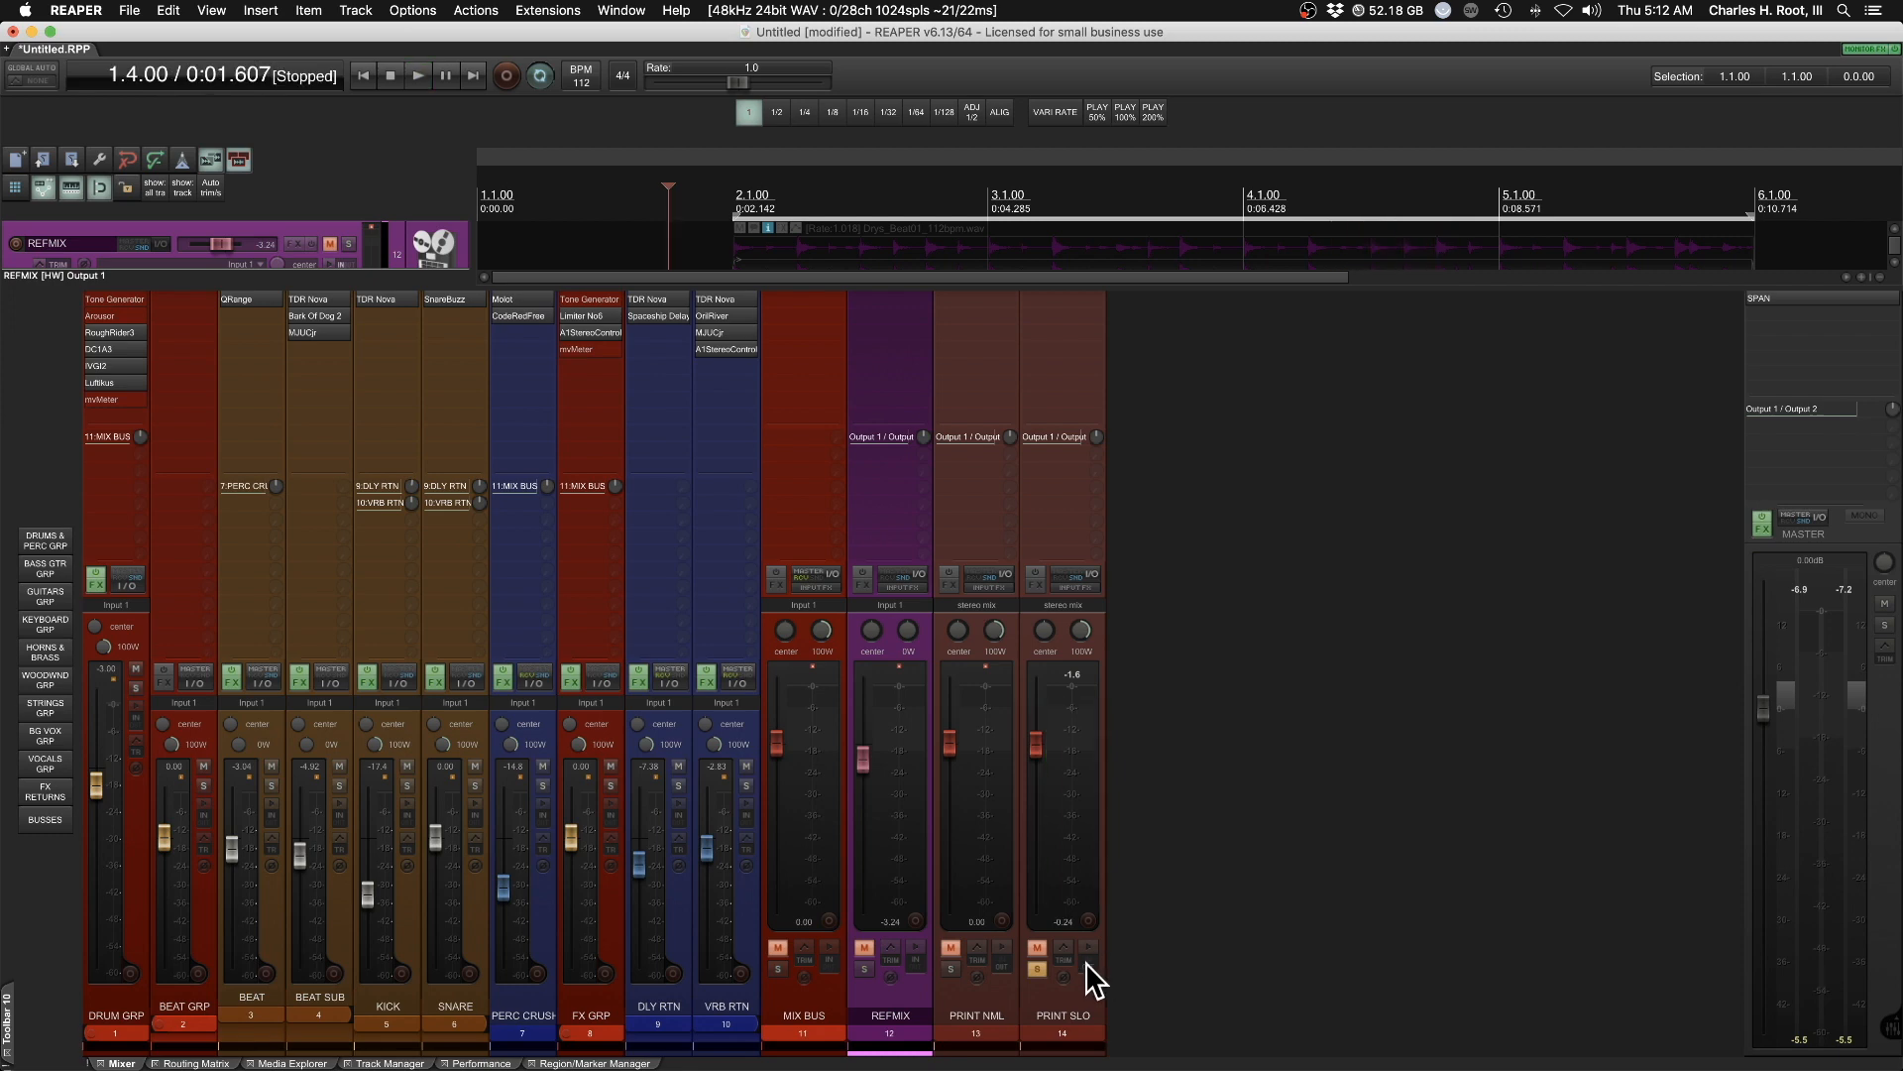
{"action": "left_click", "coordinate": [1039, 970]}
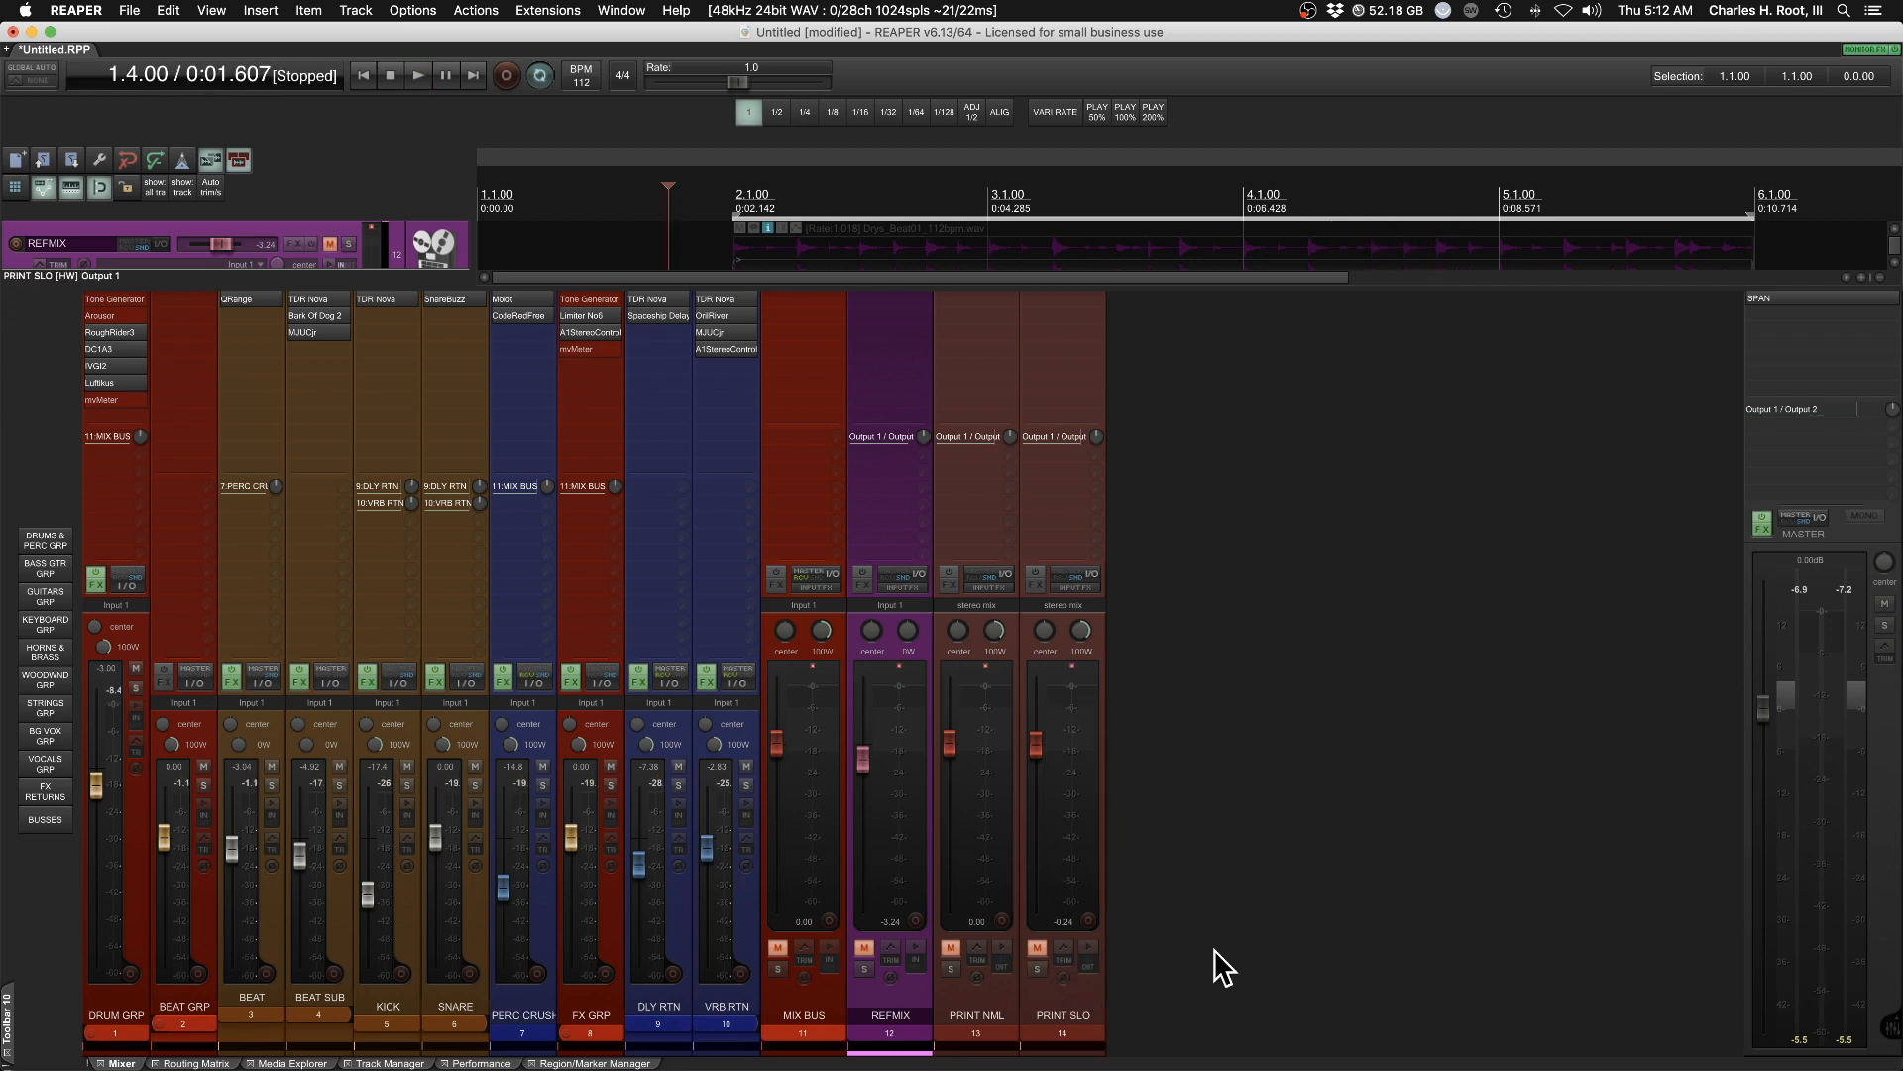